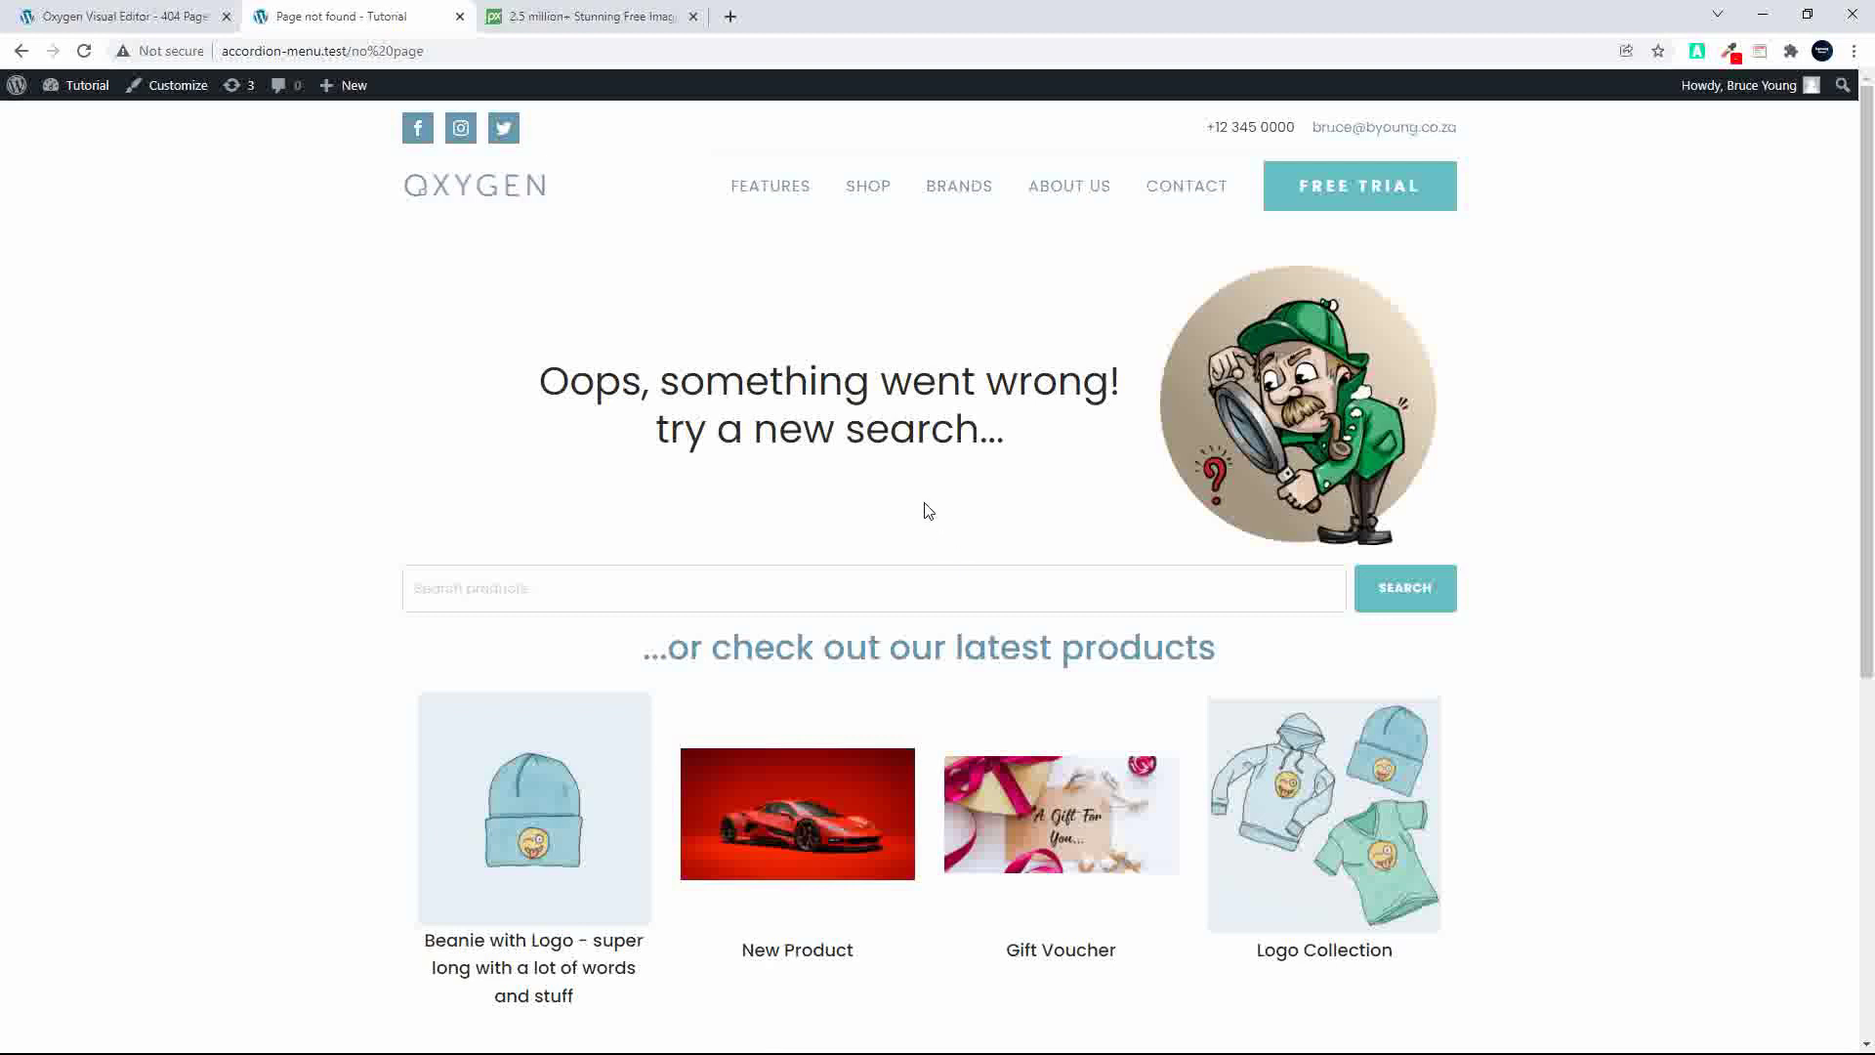
# Step: Test the 404 page by loading the nonexistent address accordion-menu.test/notfound
pyautogui.moveTo(540, 381); pyautogui.dragTo(1070, 457)
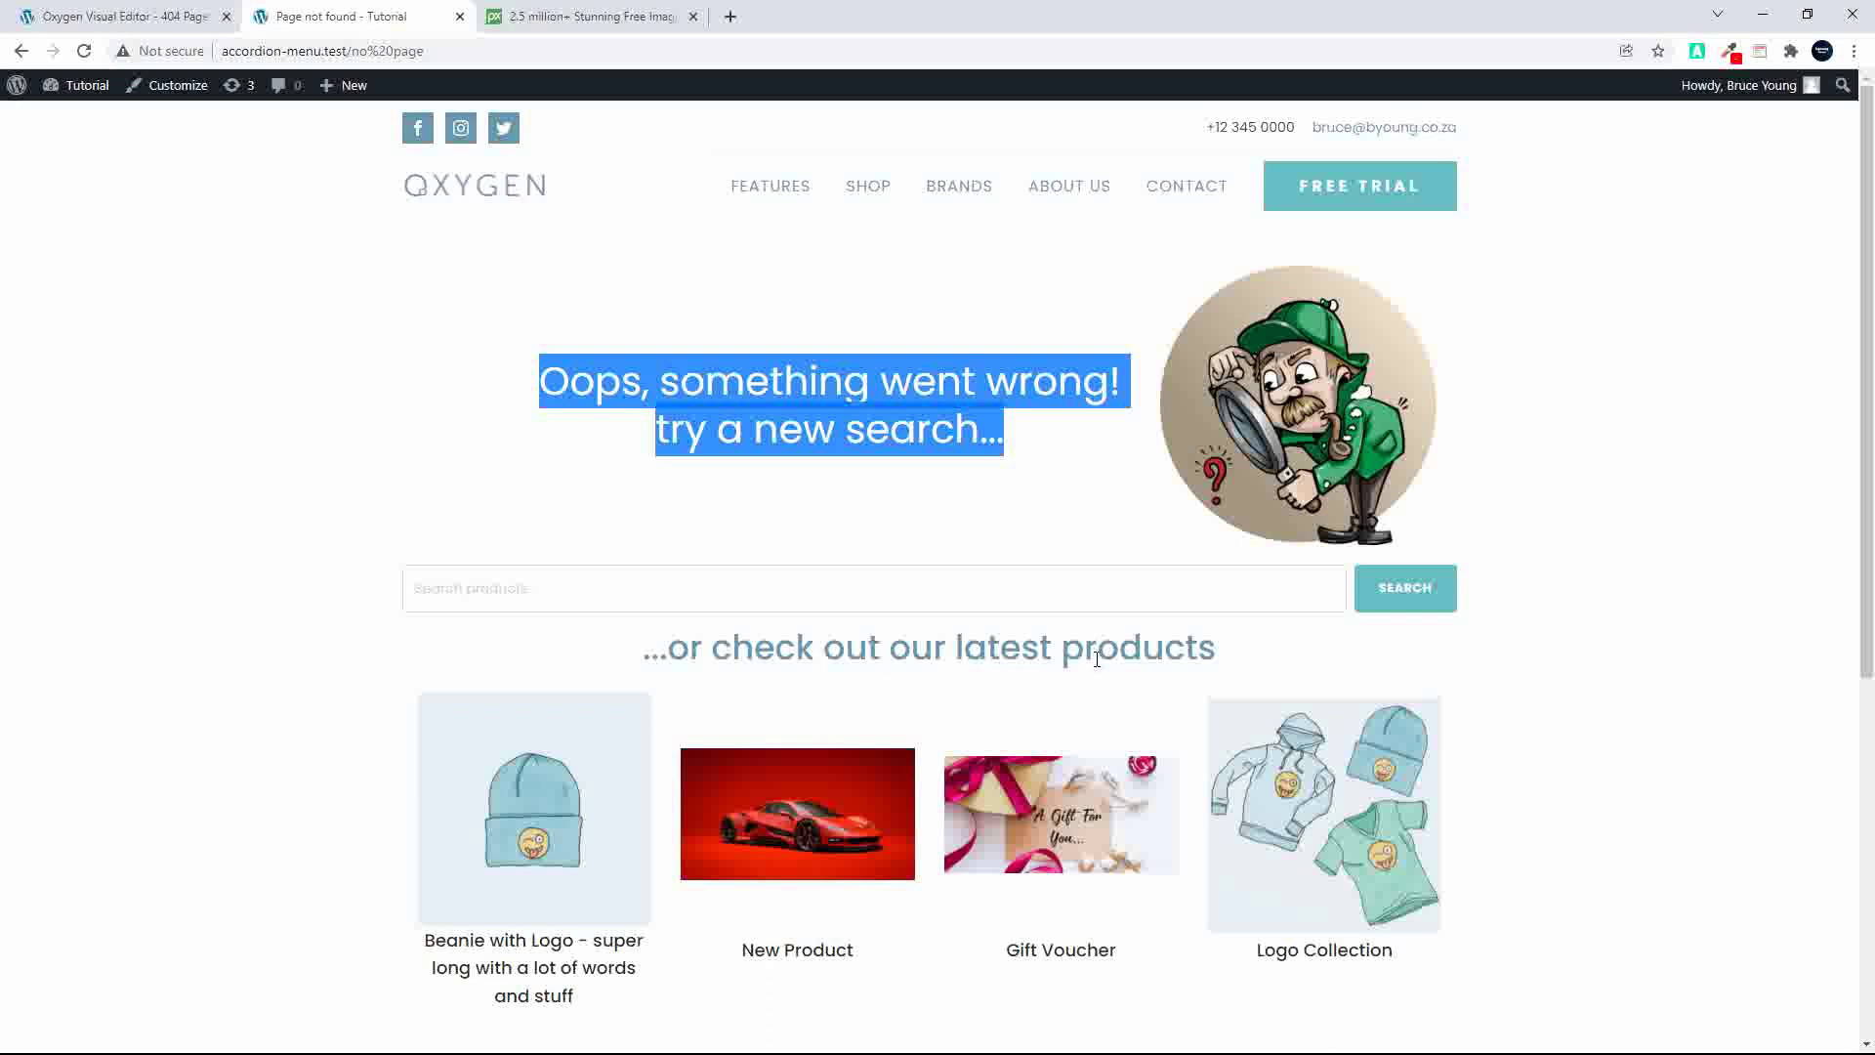
pyautogui.moveTo(352, 50); pyautogui.dragTo(658, 60)
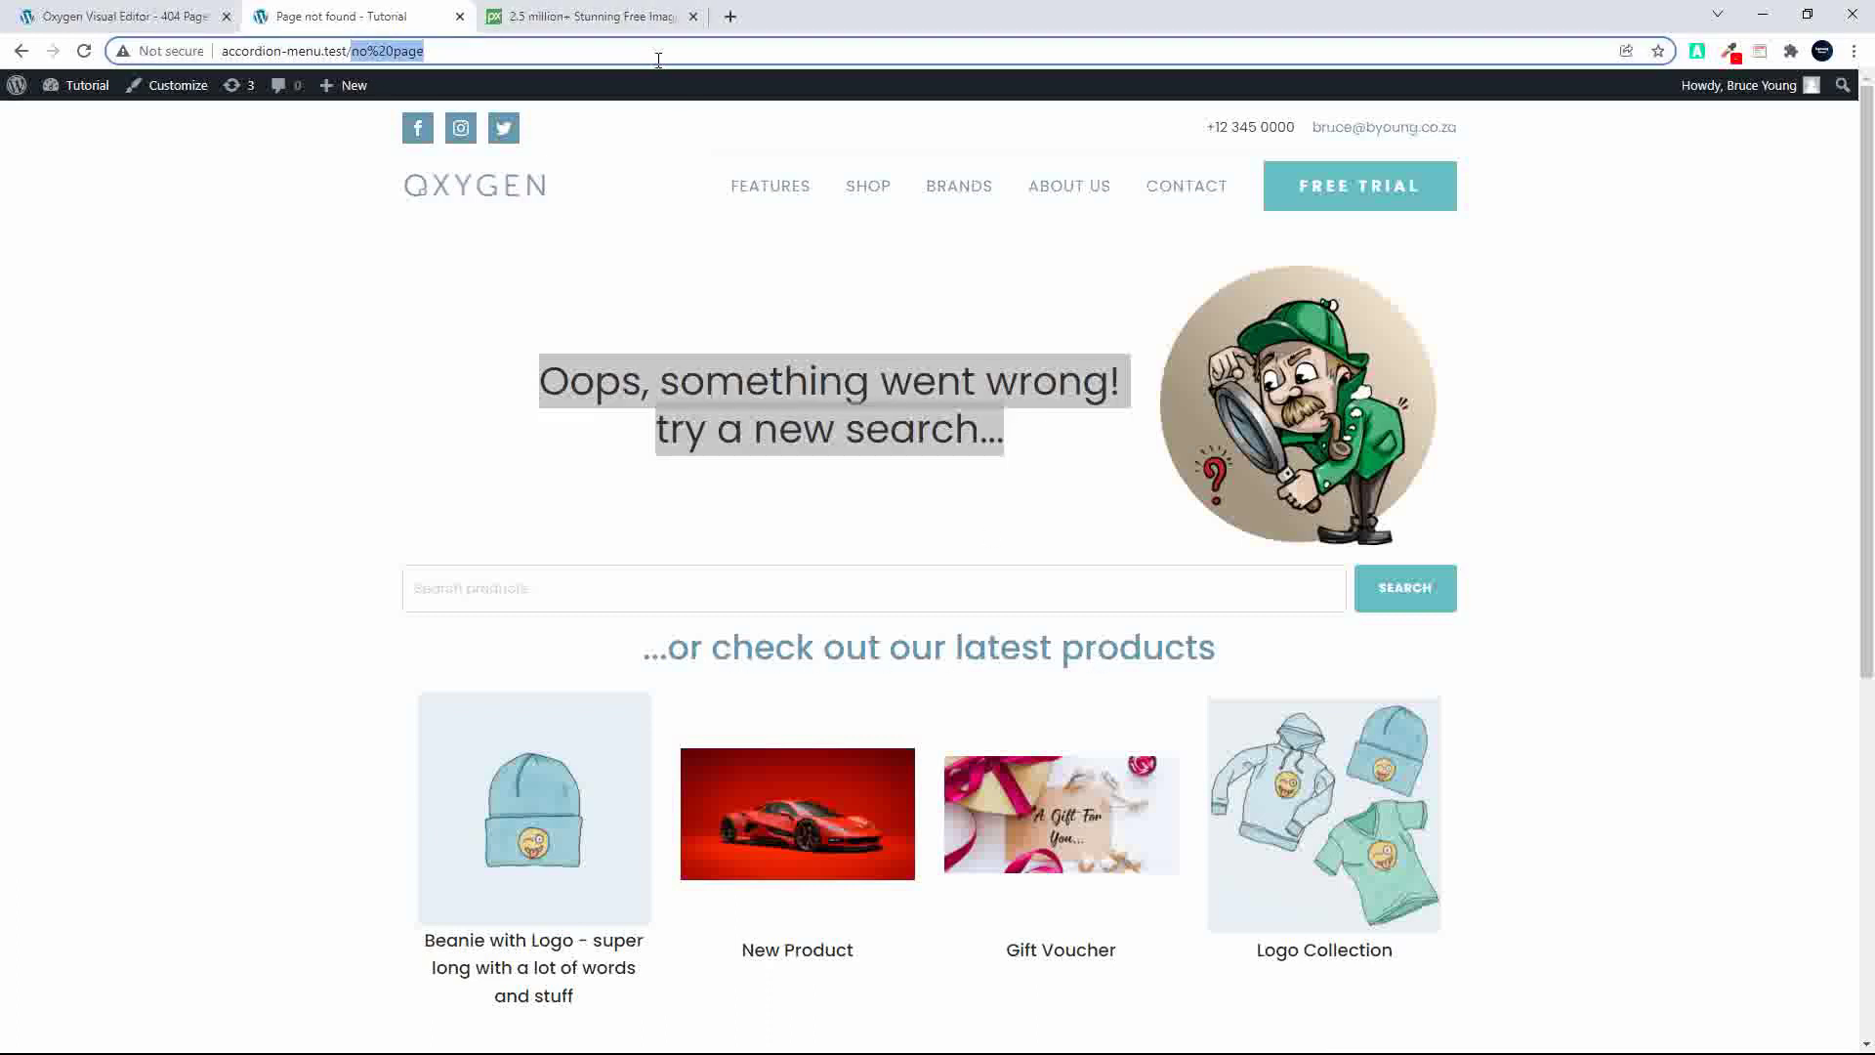
pyautogui.write('no')
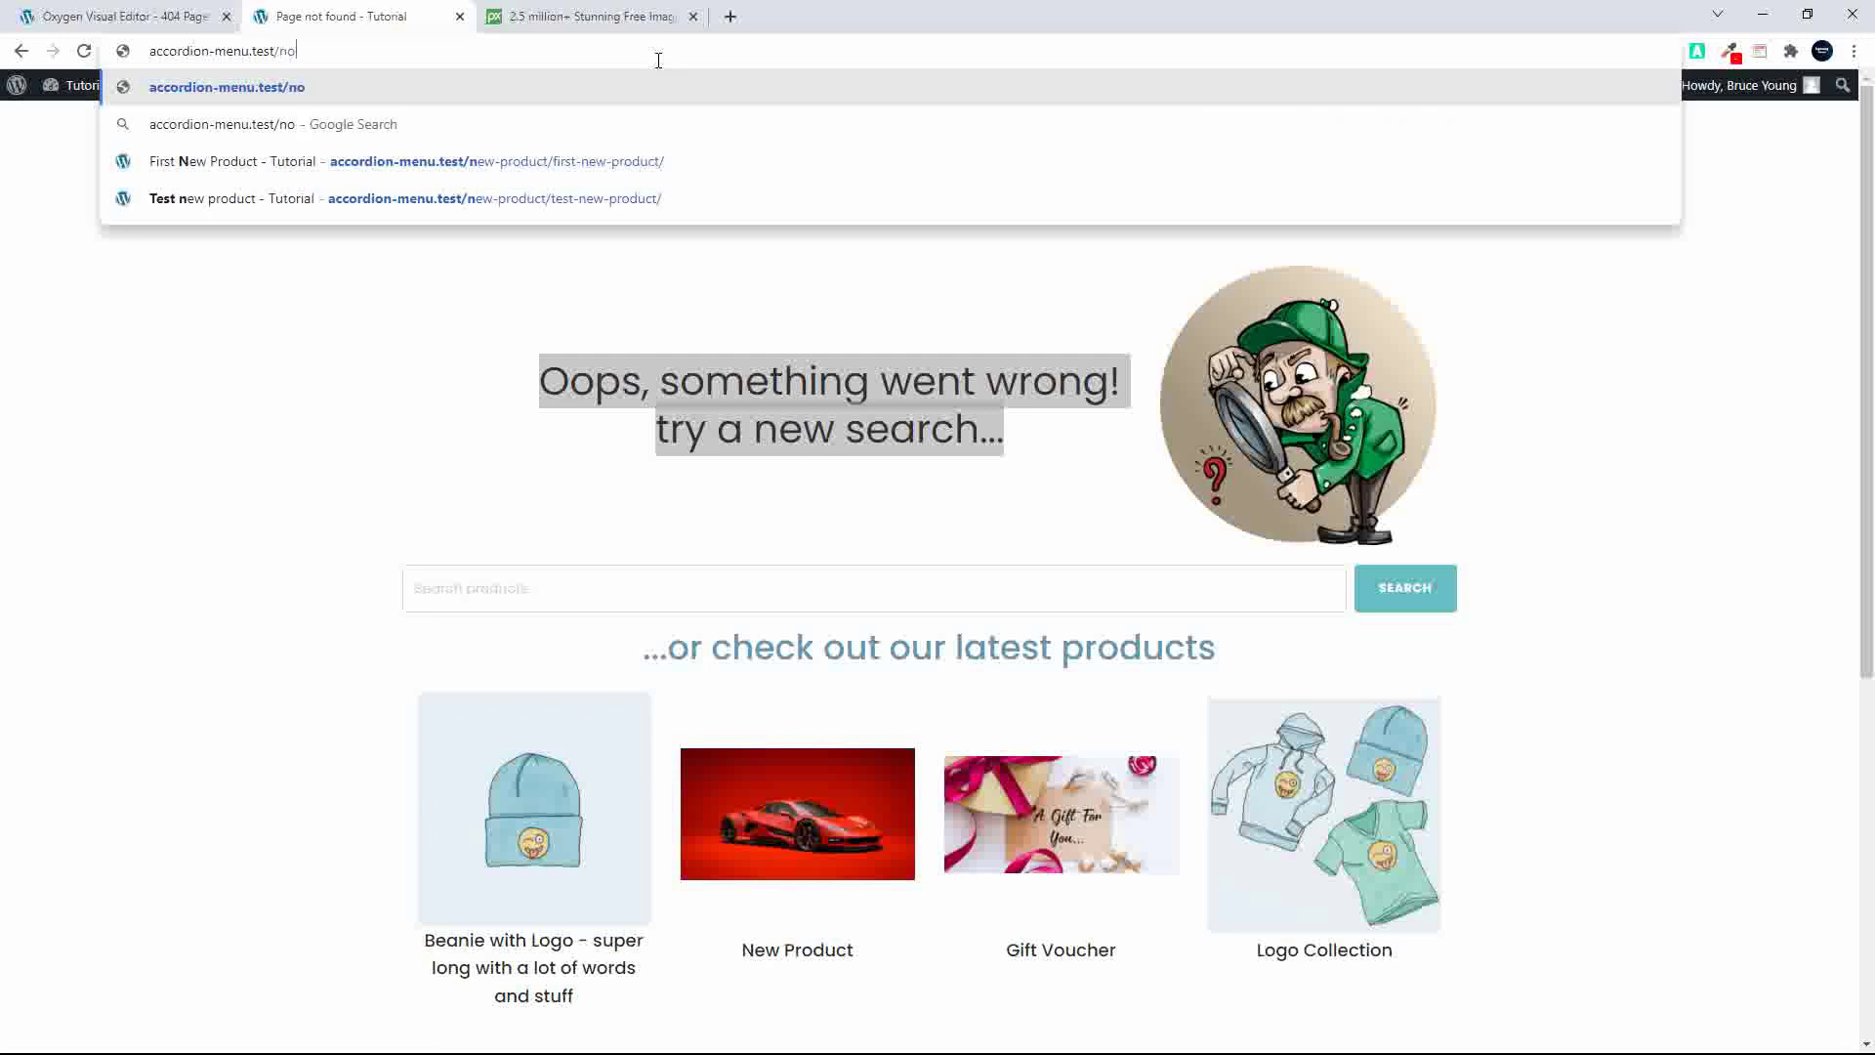
pyautogui.write('tfound')
pyautogui.press('Return')
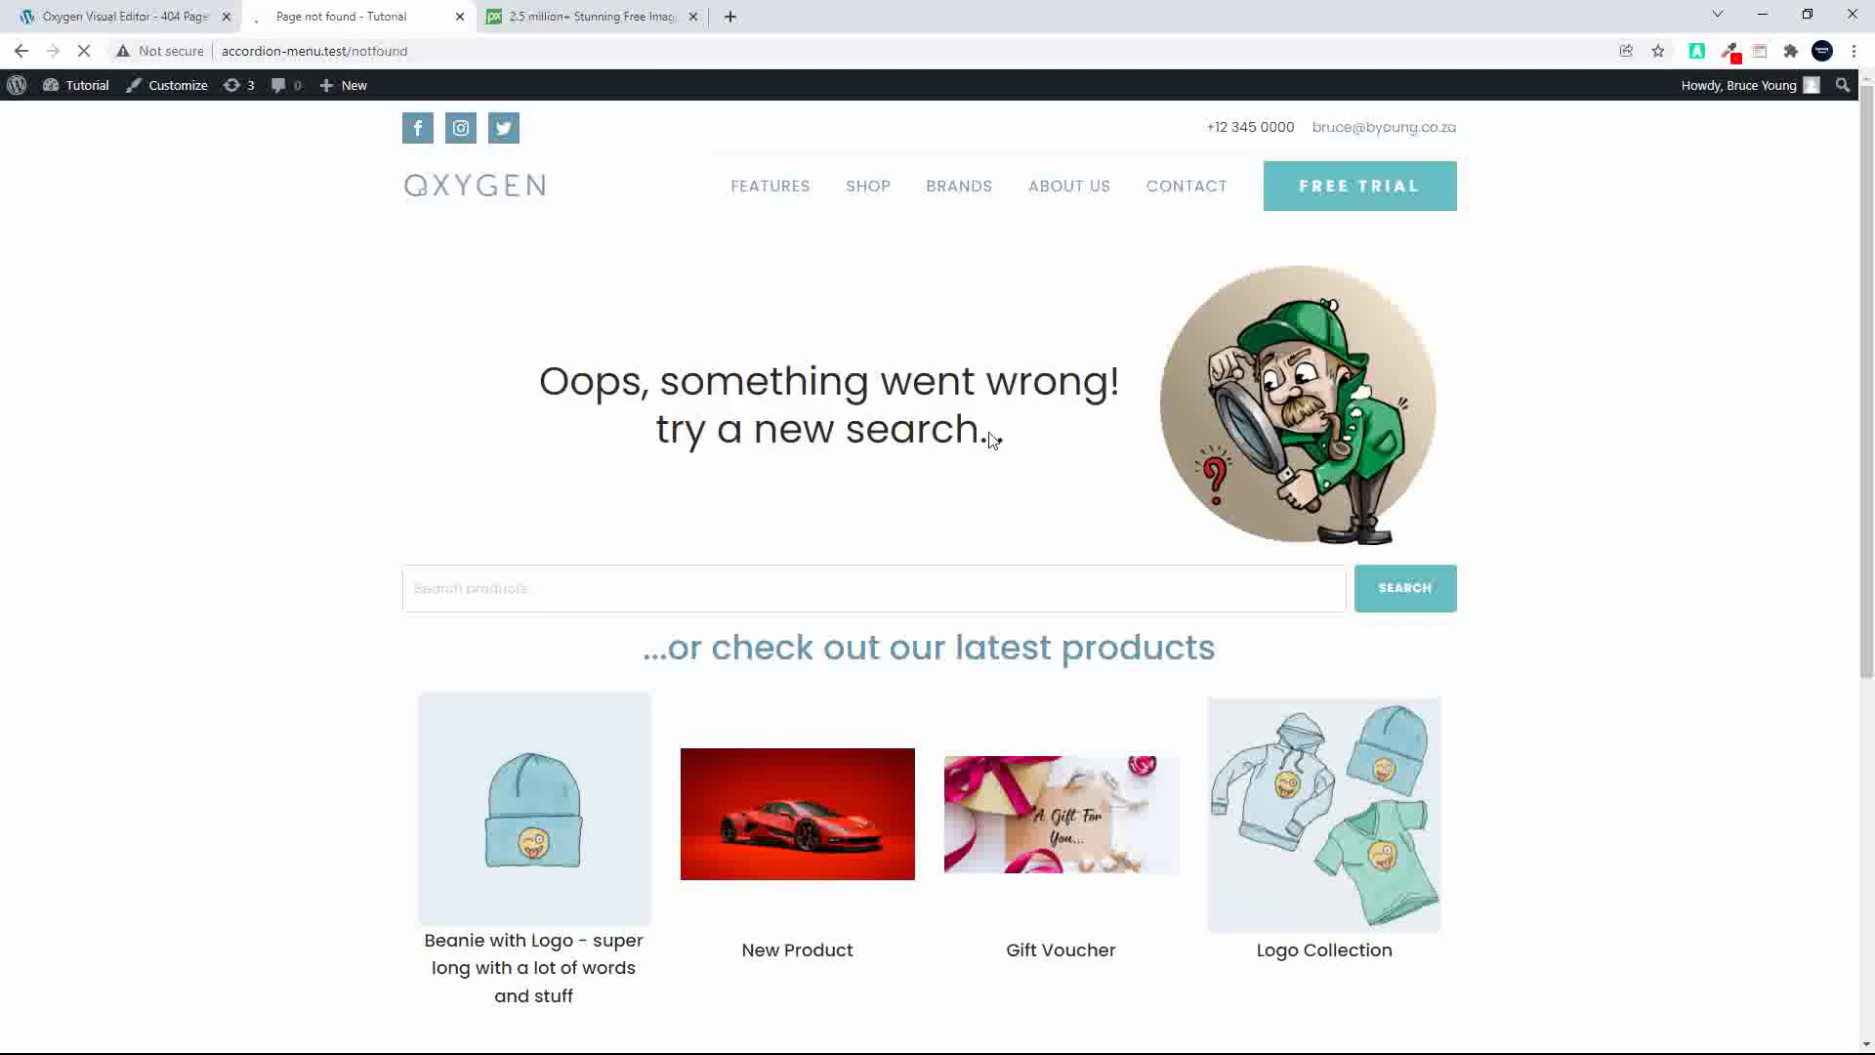
# Step: Open the Features page, then test the 404 page with the nonexistent subpage features/nopage
pyautogui.click(779, 205)
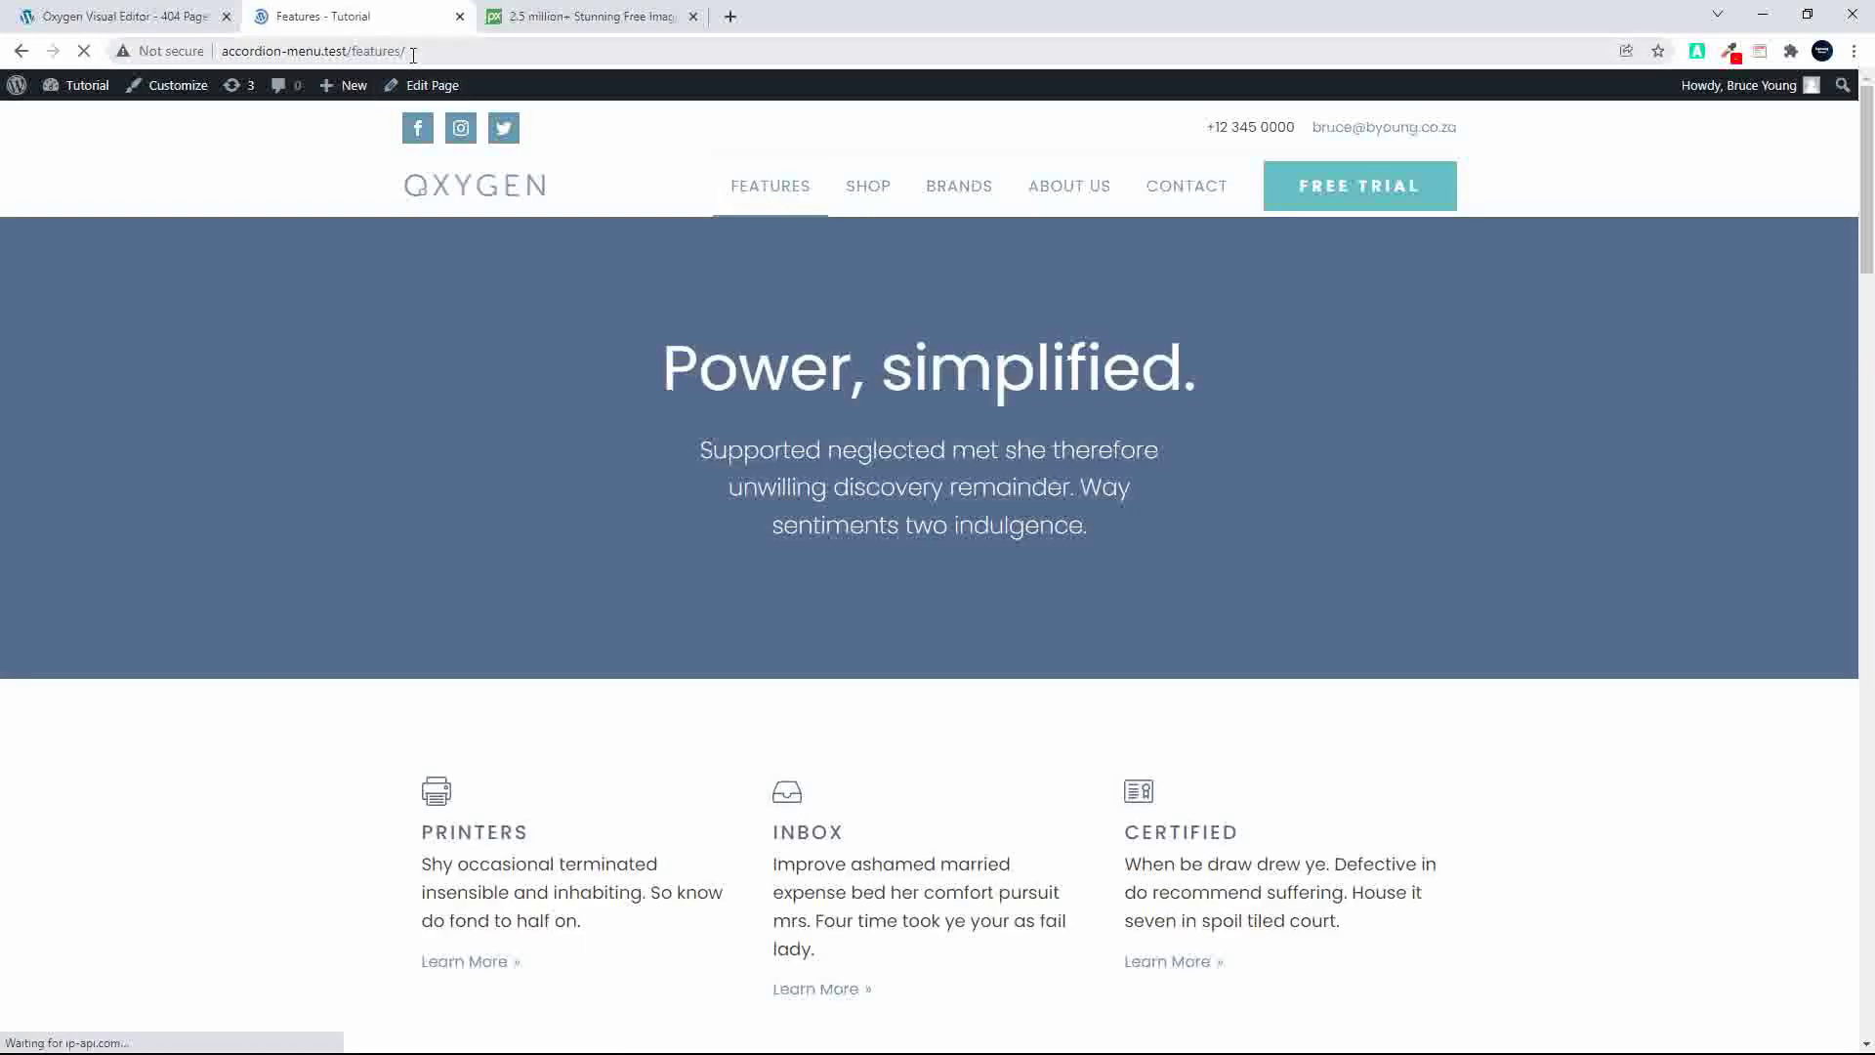
pyautogui.click(413, 54)
pyautogui.click(447, 53)
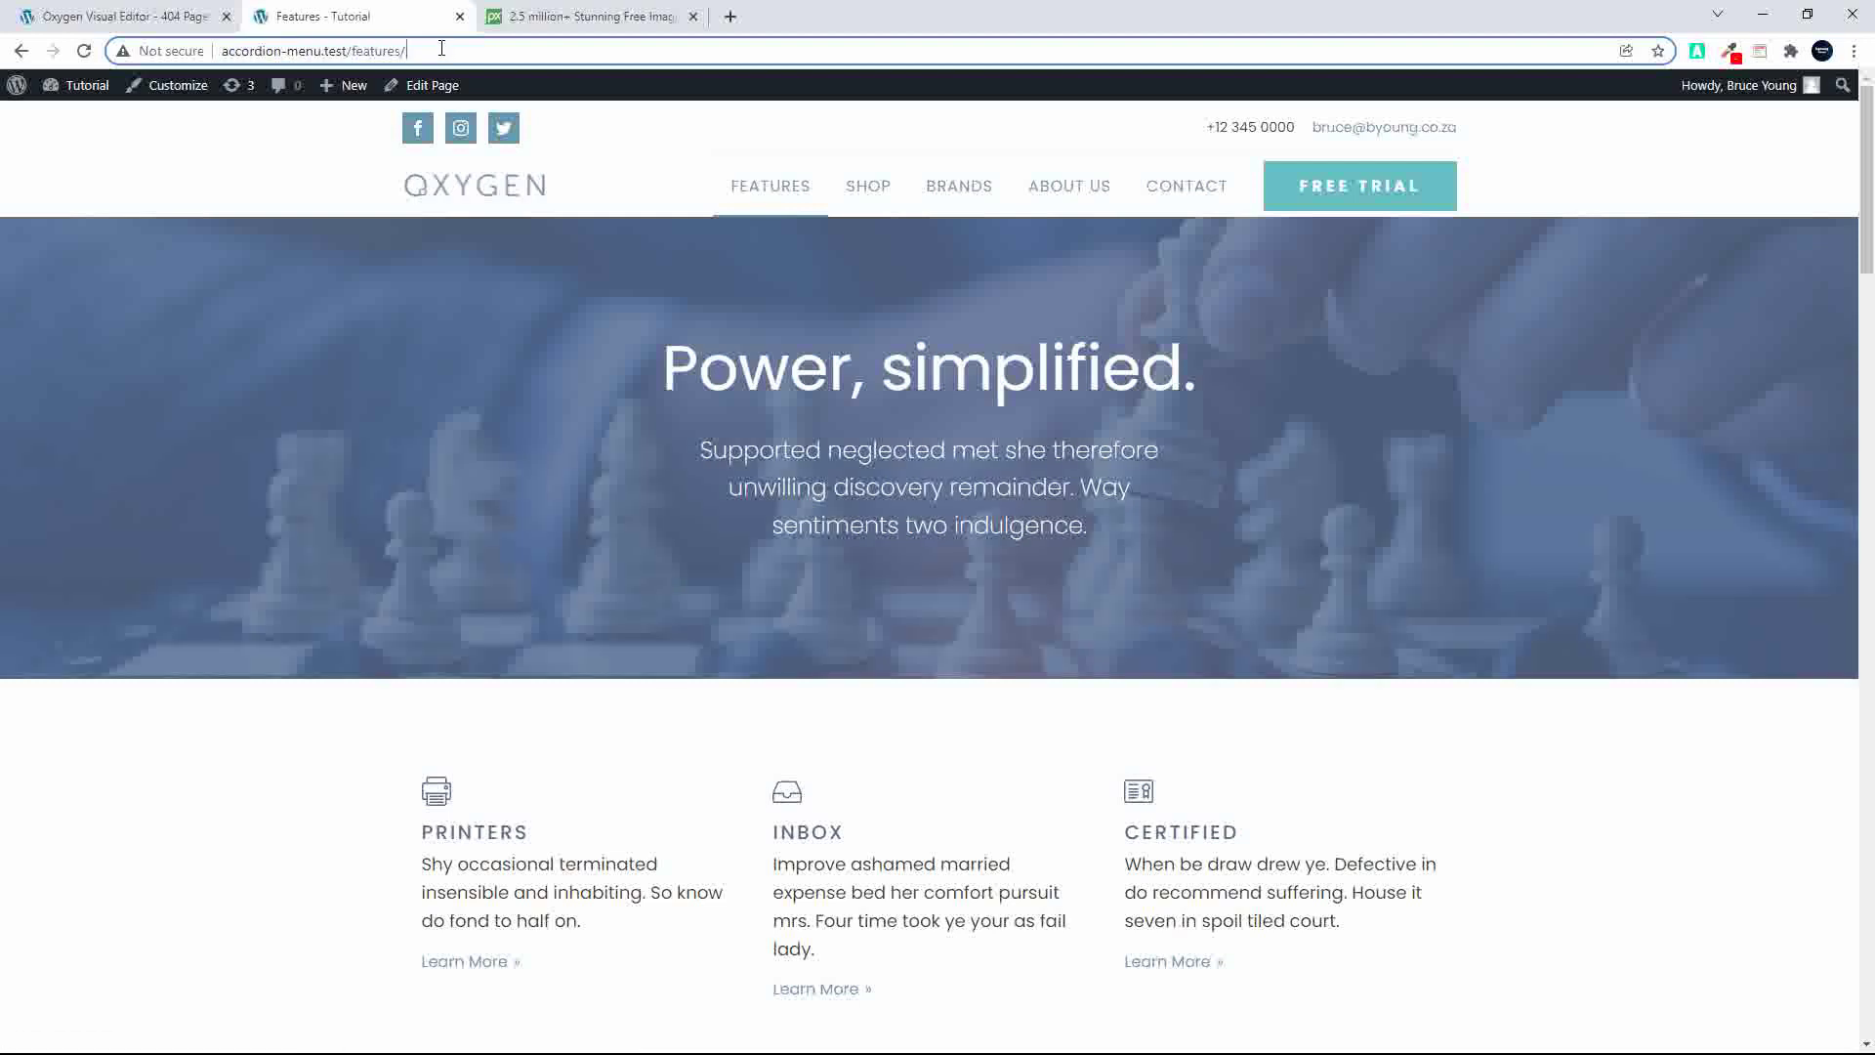
pyautogui.write('not')
pyautogui.write('page')
pyautogui.press('Return')
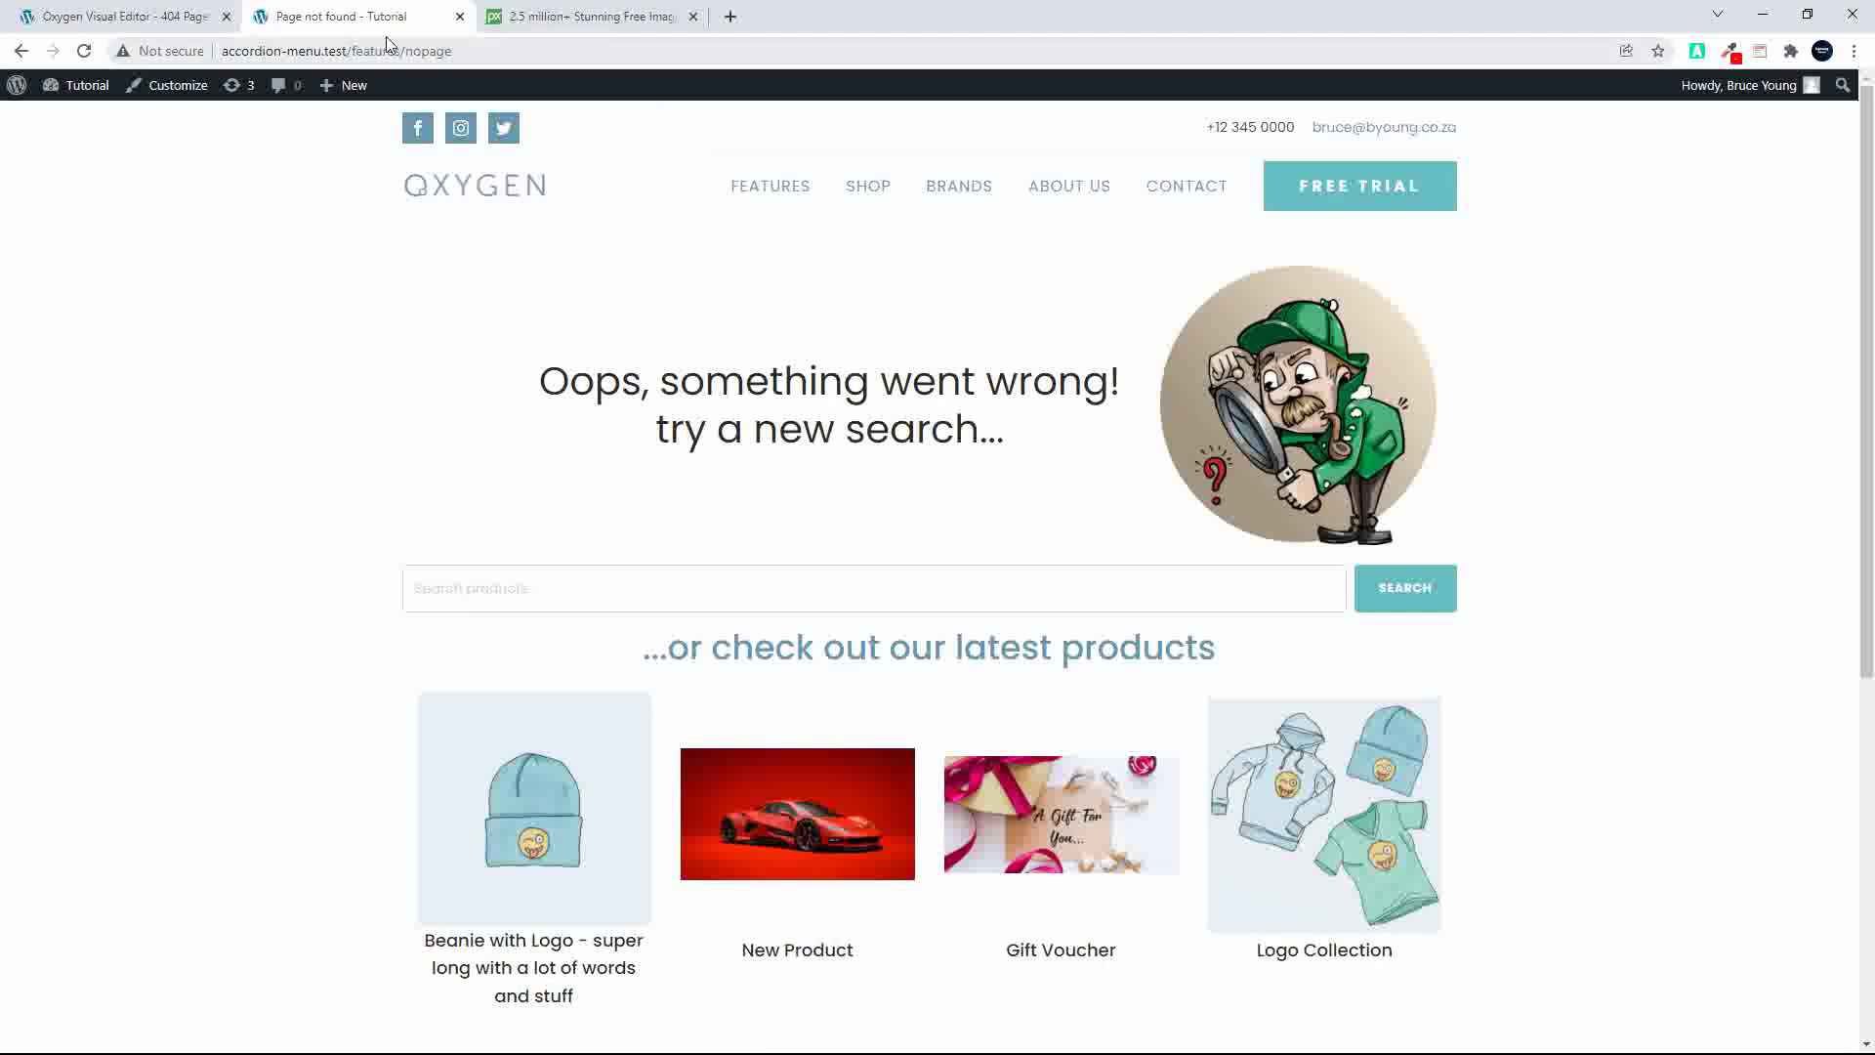
# Step: Switch to Pixabay, search its images for "search" and browse for the 404 page's detective illustration
pyautogui.click(625, 18)
pyautogui.click(674, 422)
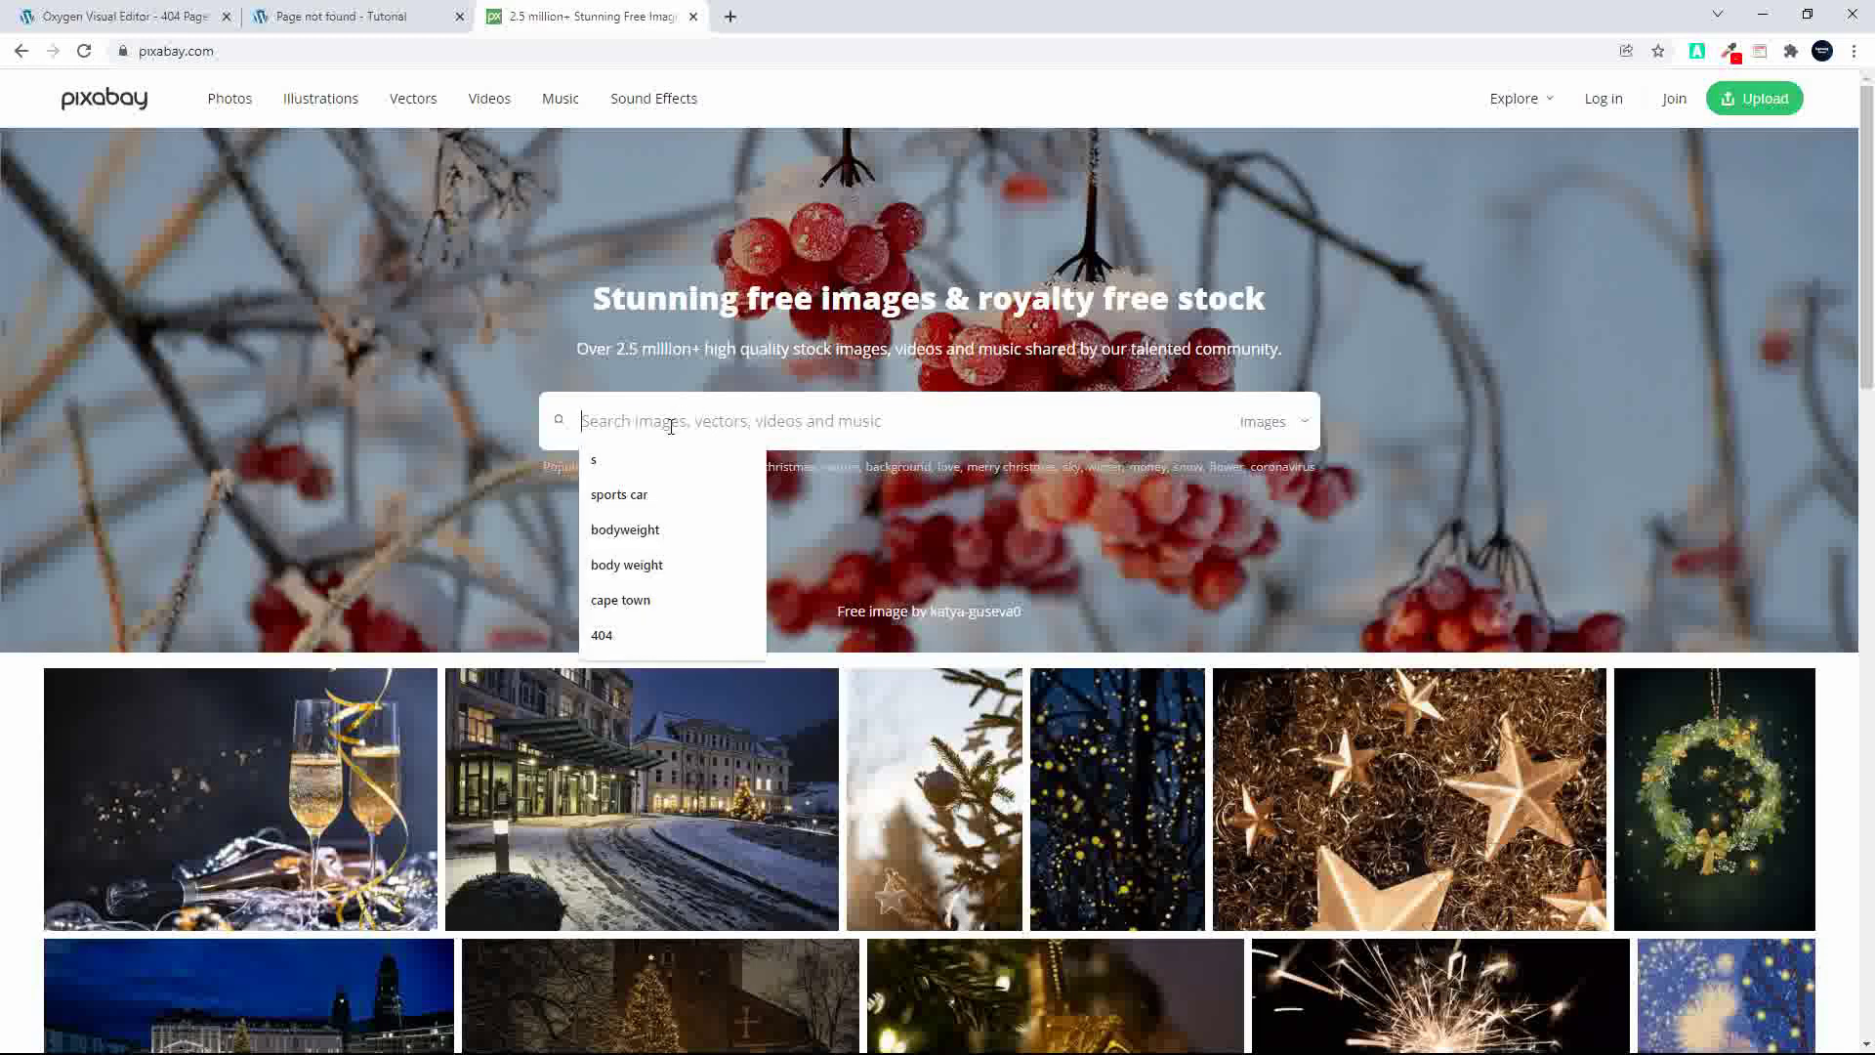
pyautogui.write('search')
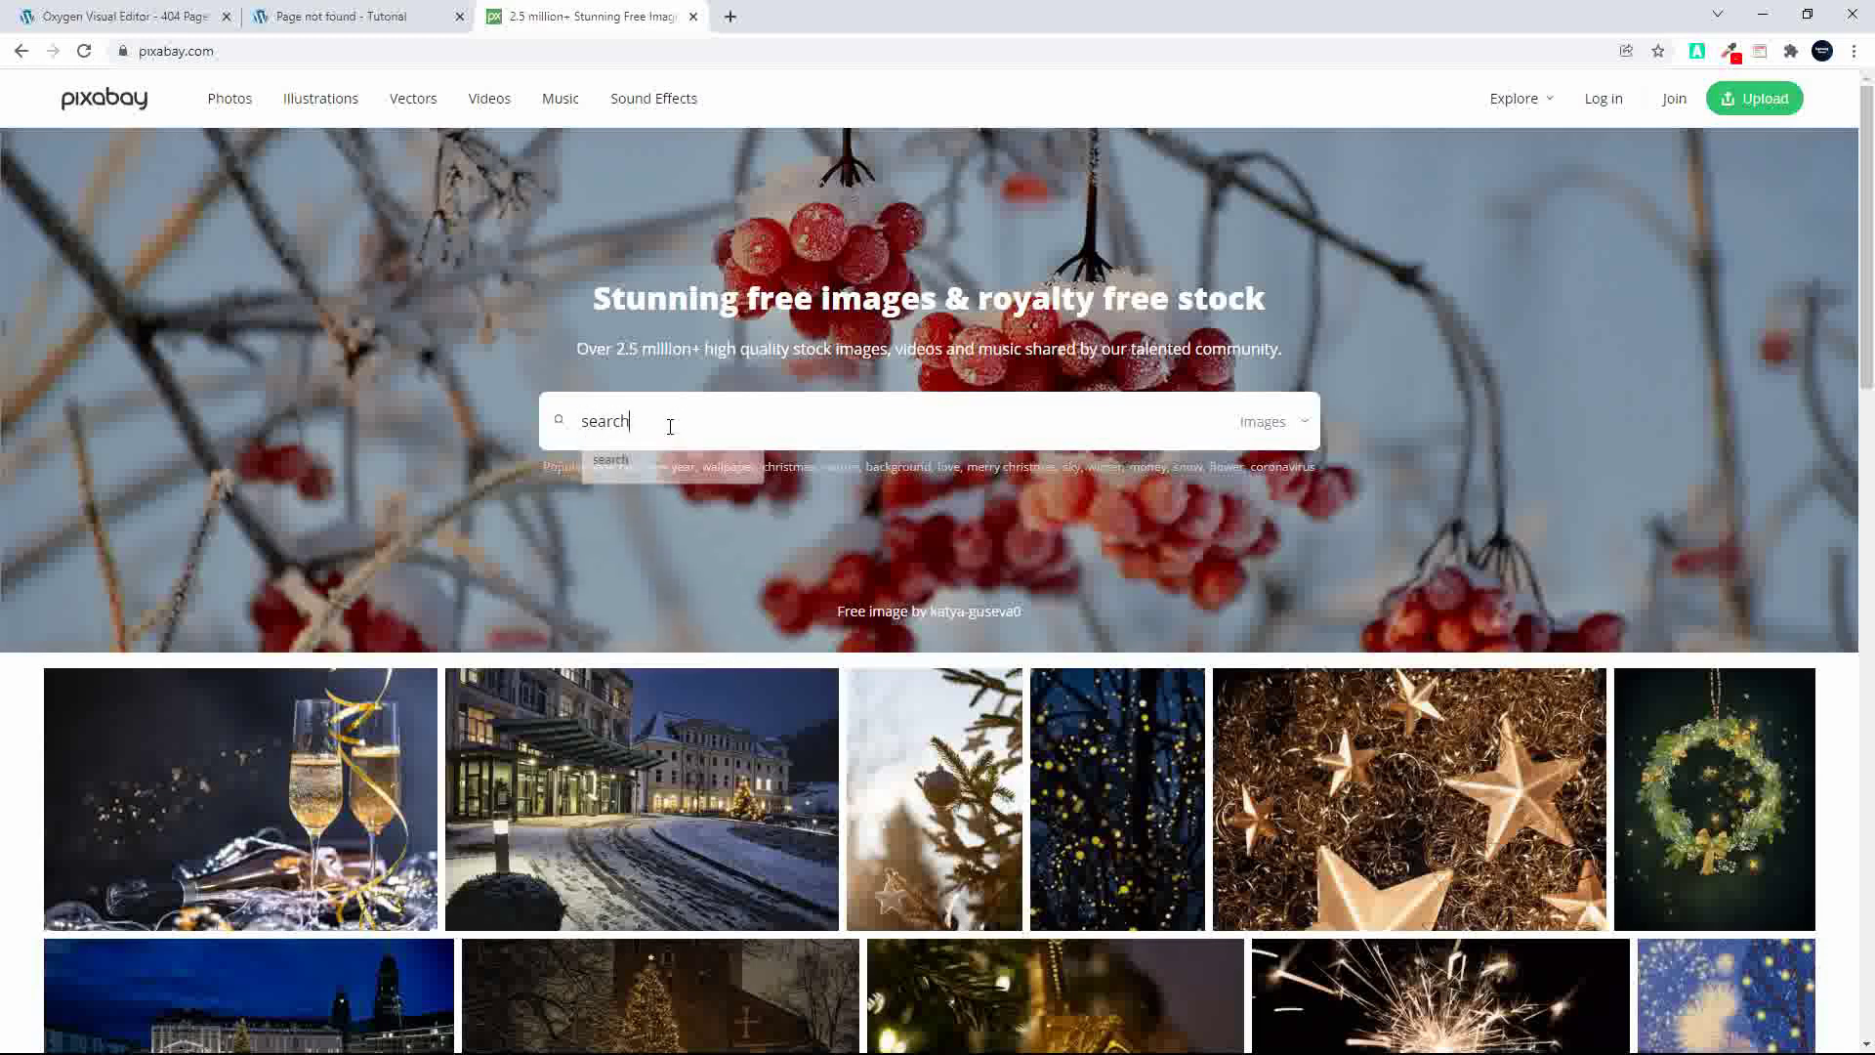
pyautogui.press('Return')
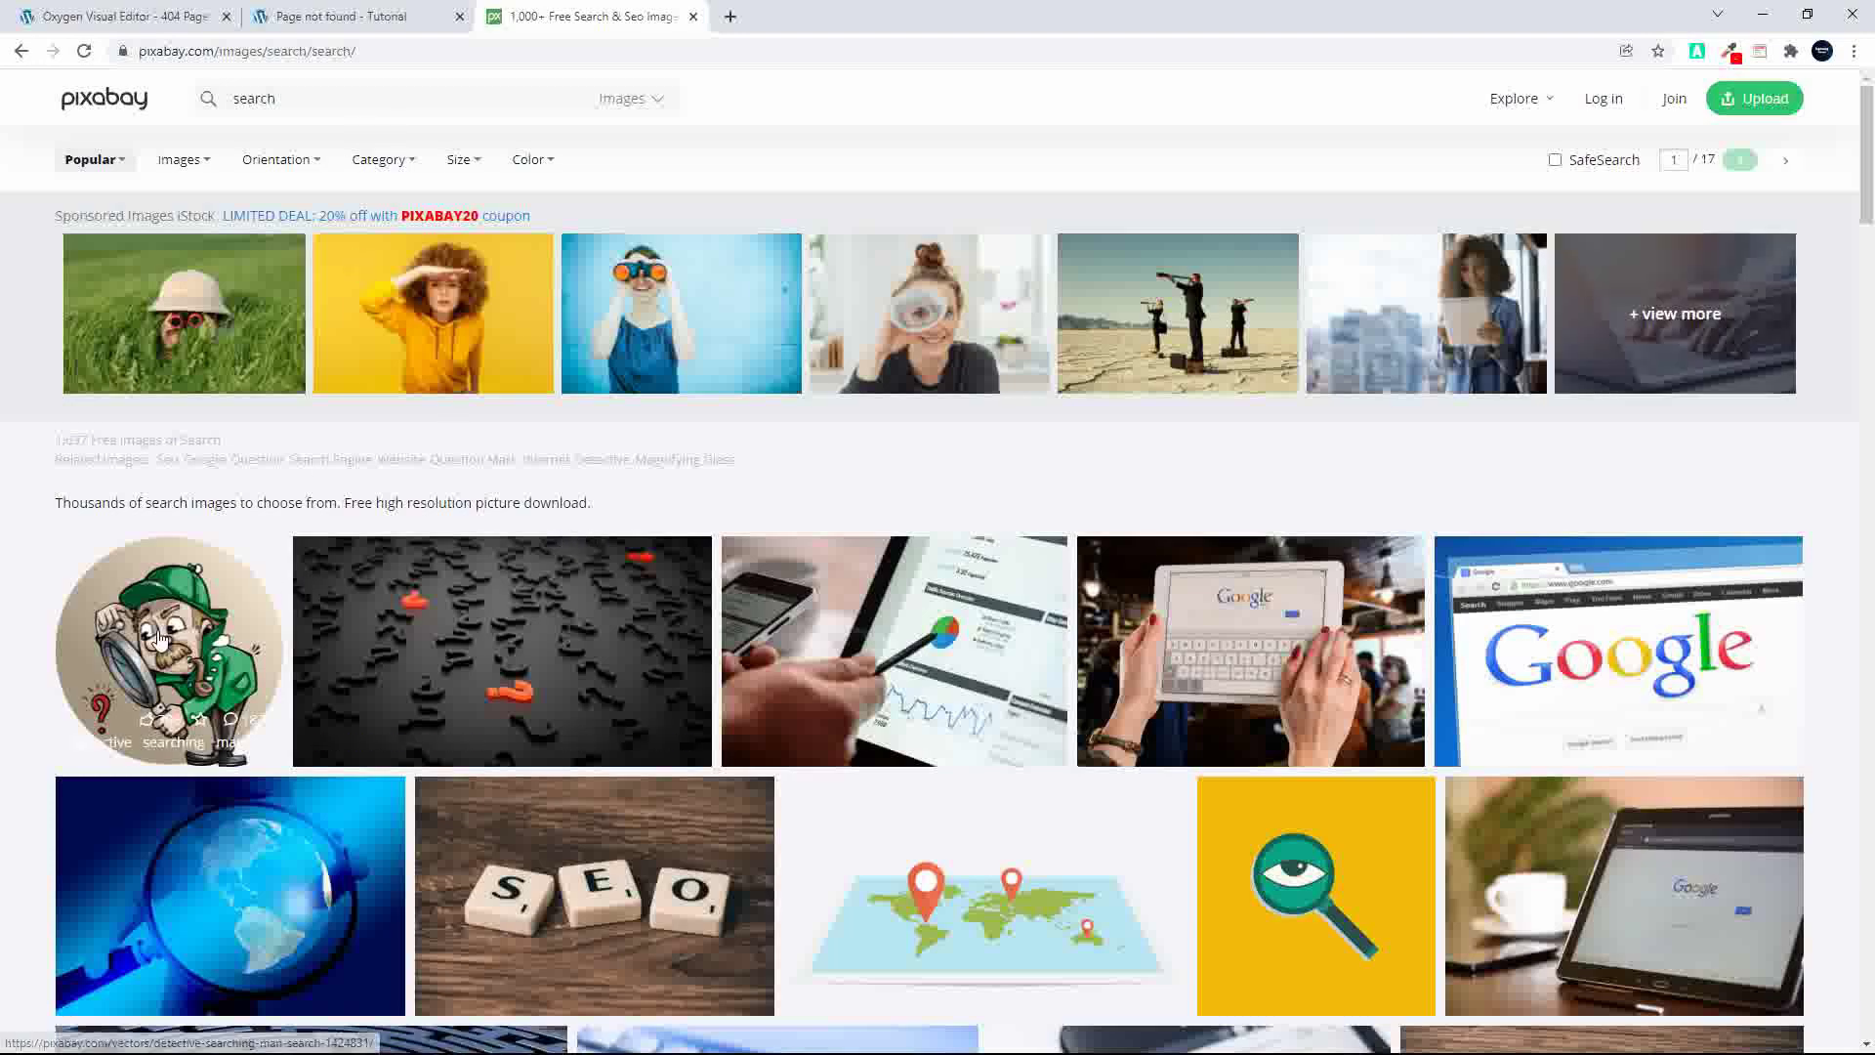
pyautogui.scroll(-3, 157, 640)
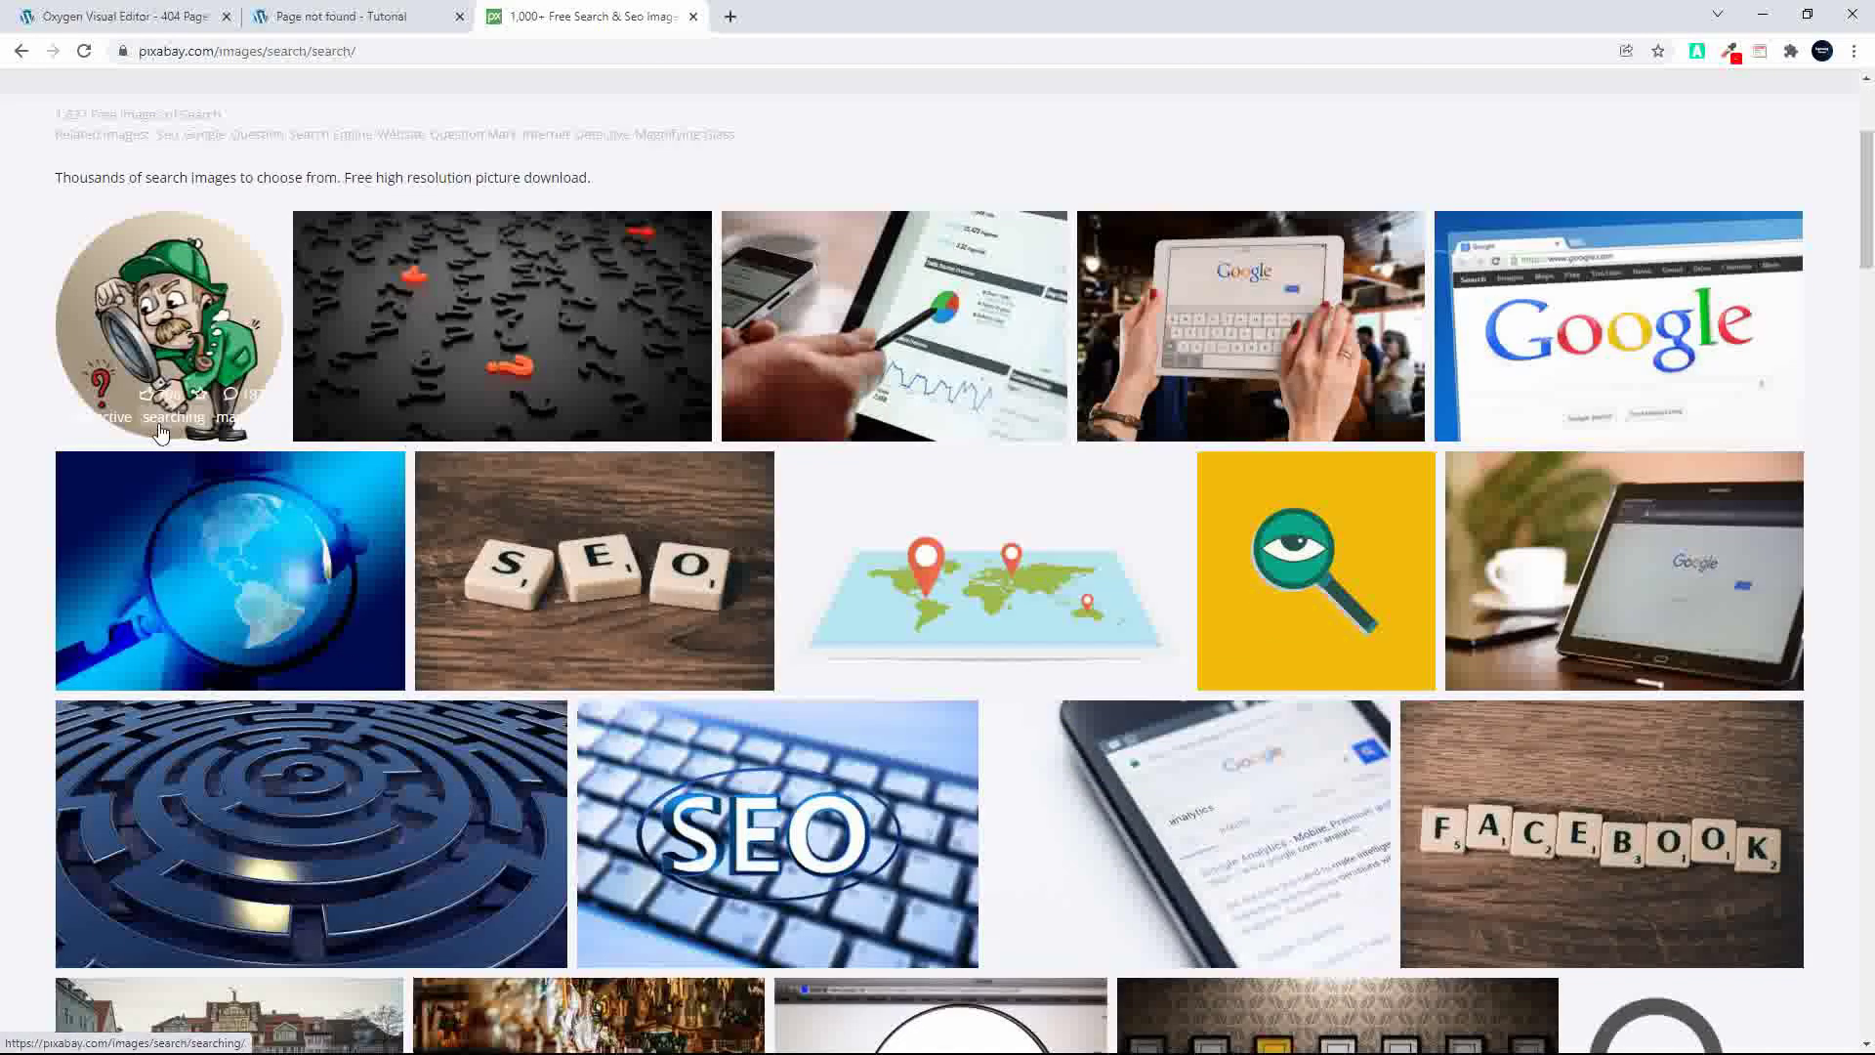
# Step: Return to the site's 404 page and review its latest products section and footer
pyautogui.click(353, 18)
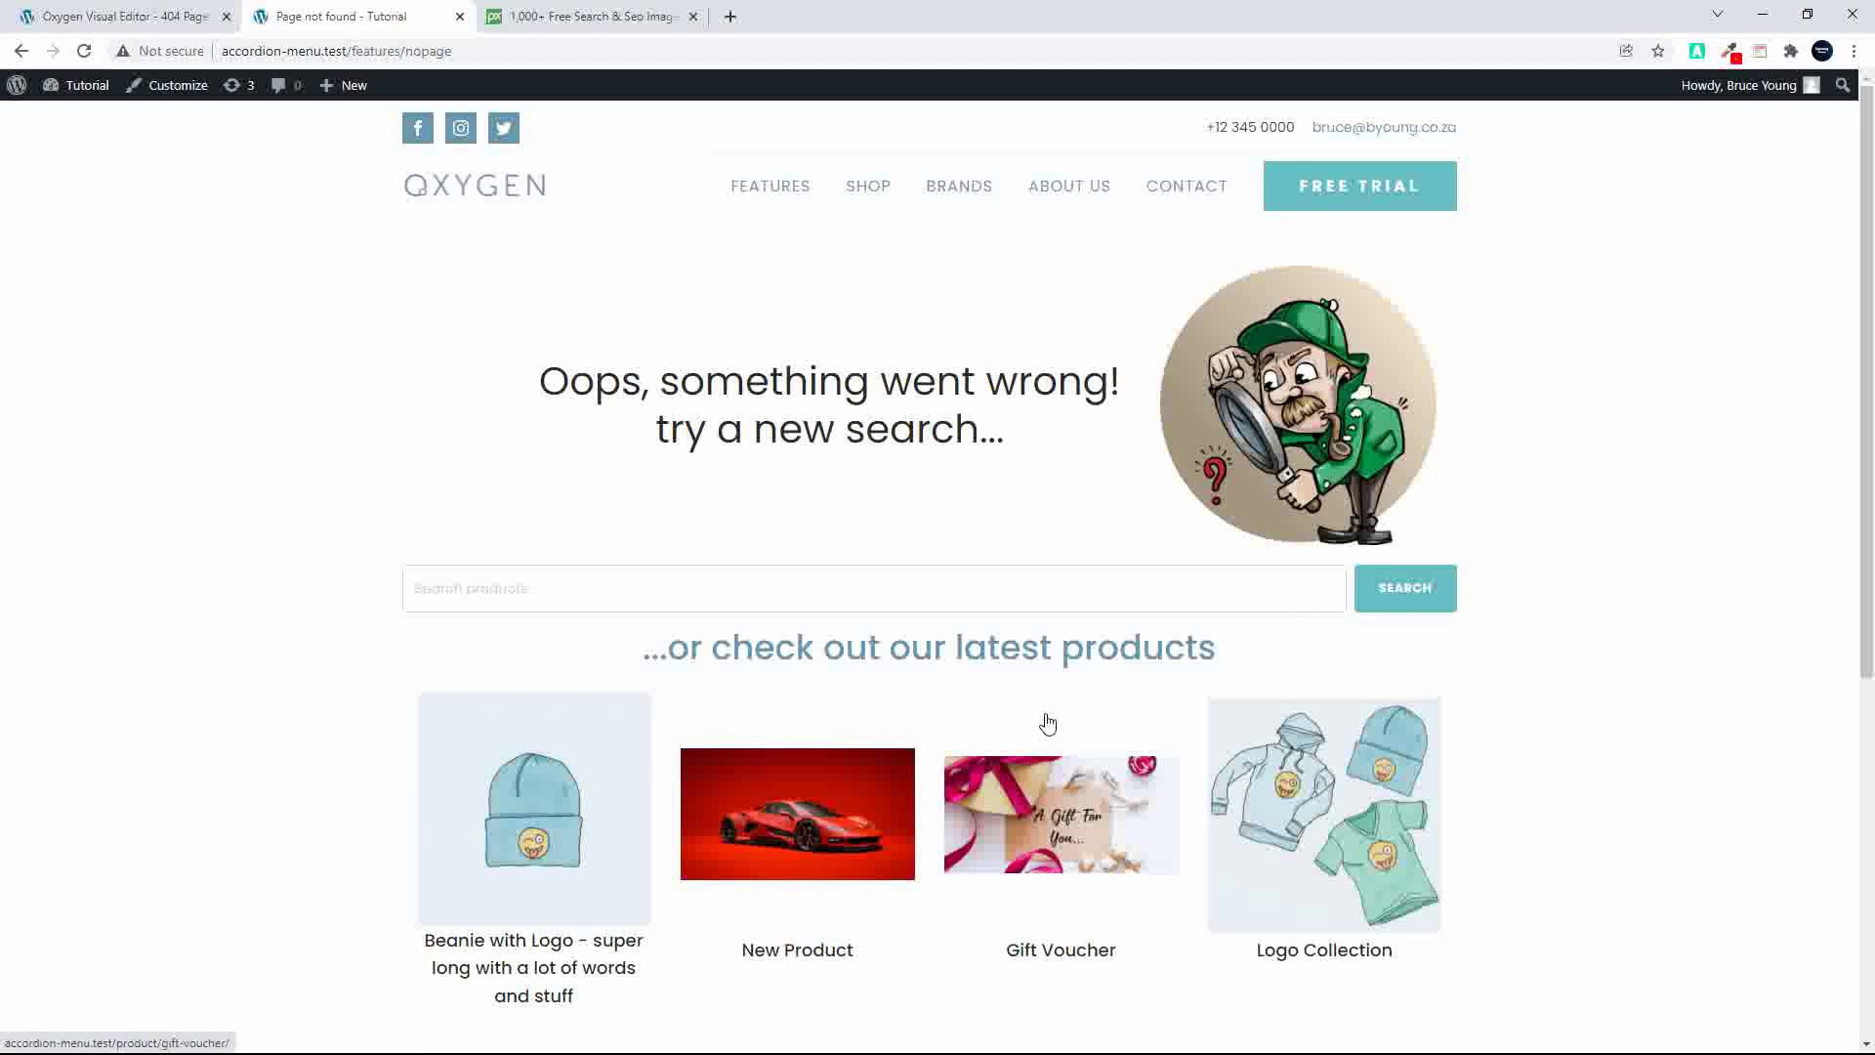
pyautogui.scroll(-1, 584, 842)
pyautogui.scroll(-2, 583, 842)
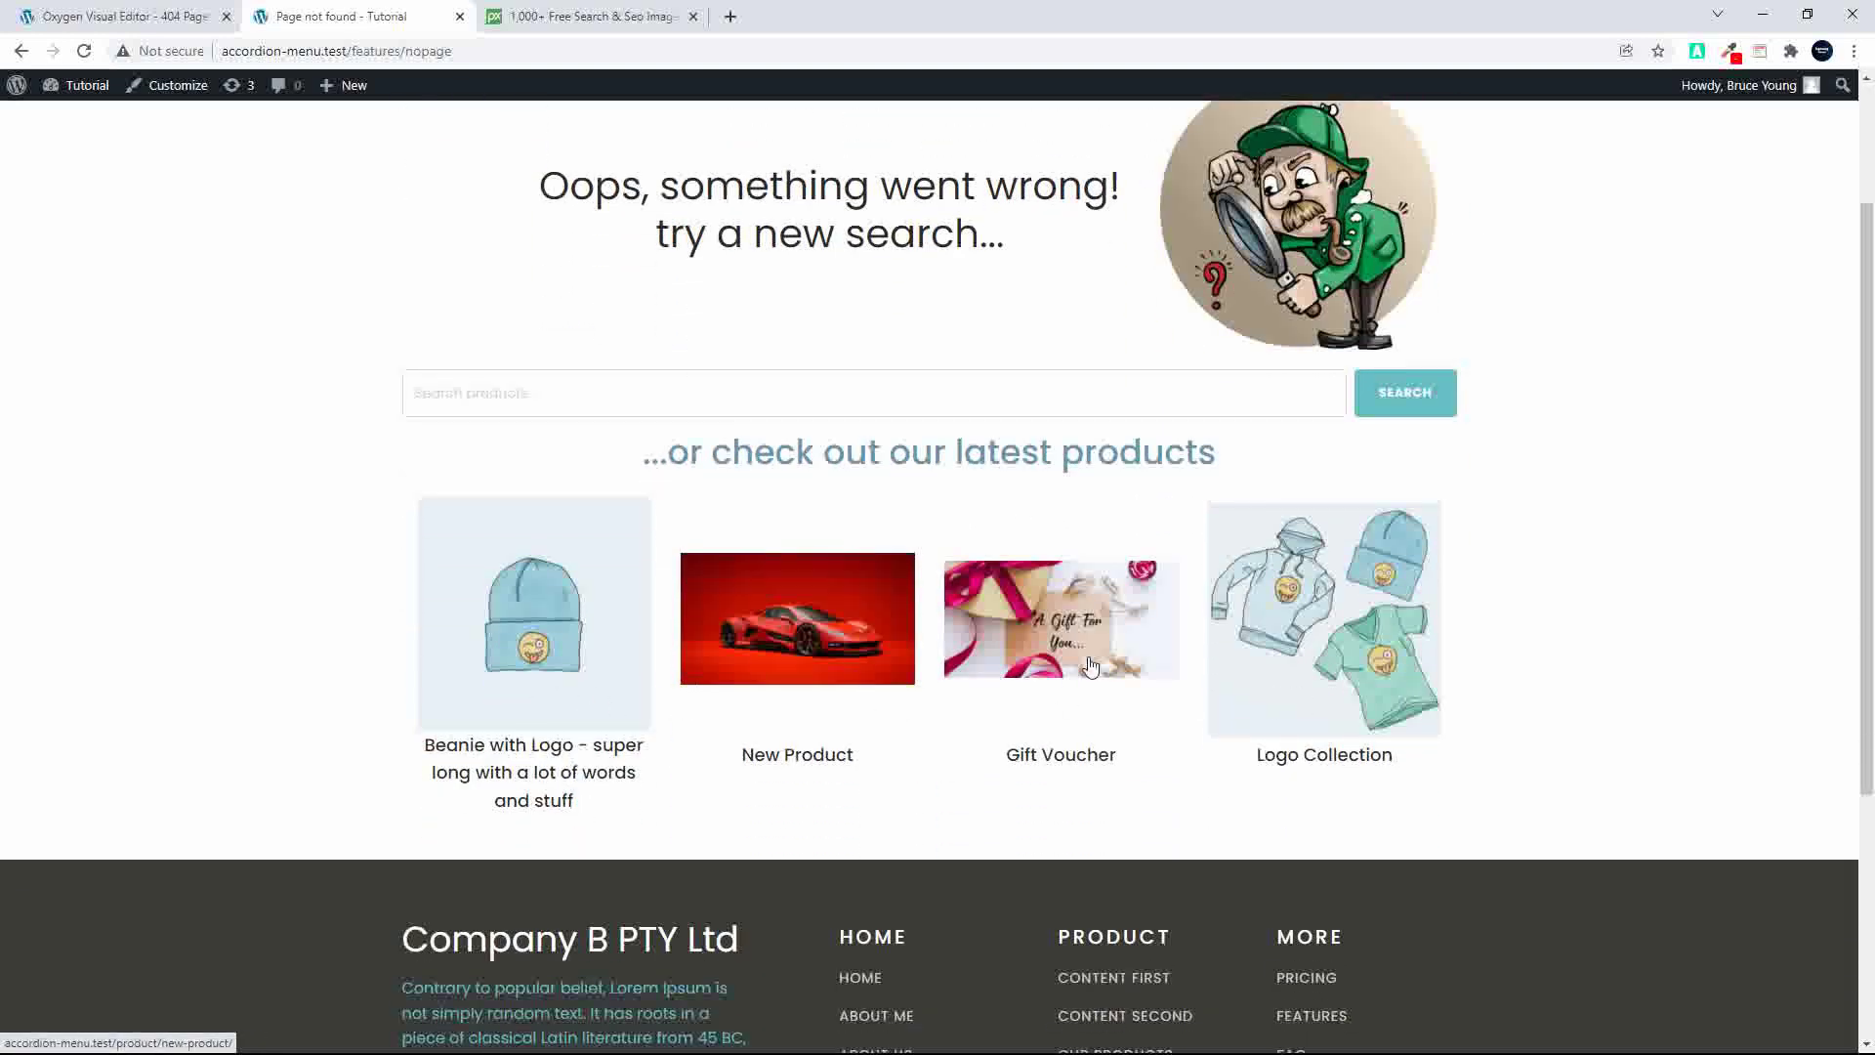
pyautogui.scroll(2, 1030, 598)
# Step: Switch to the Oxygen editor and open the 404 template's WordPress admin settings in a separate browser tab
pyautogui.click(142, 20)
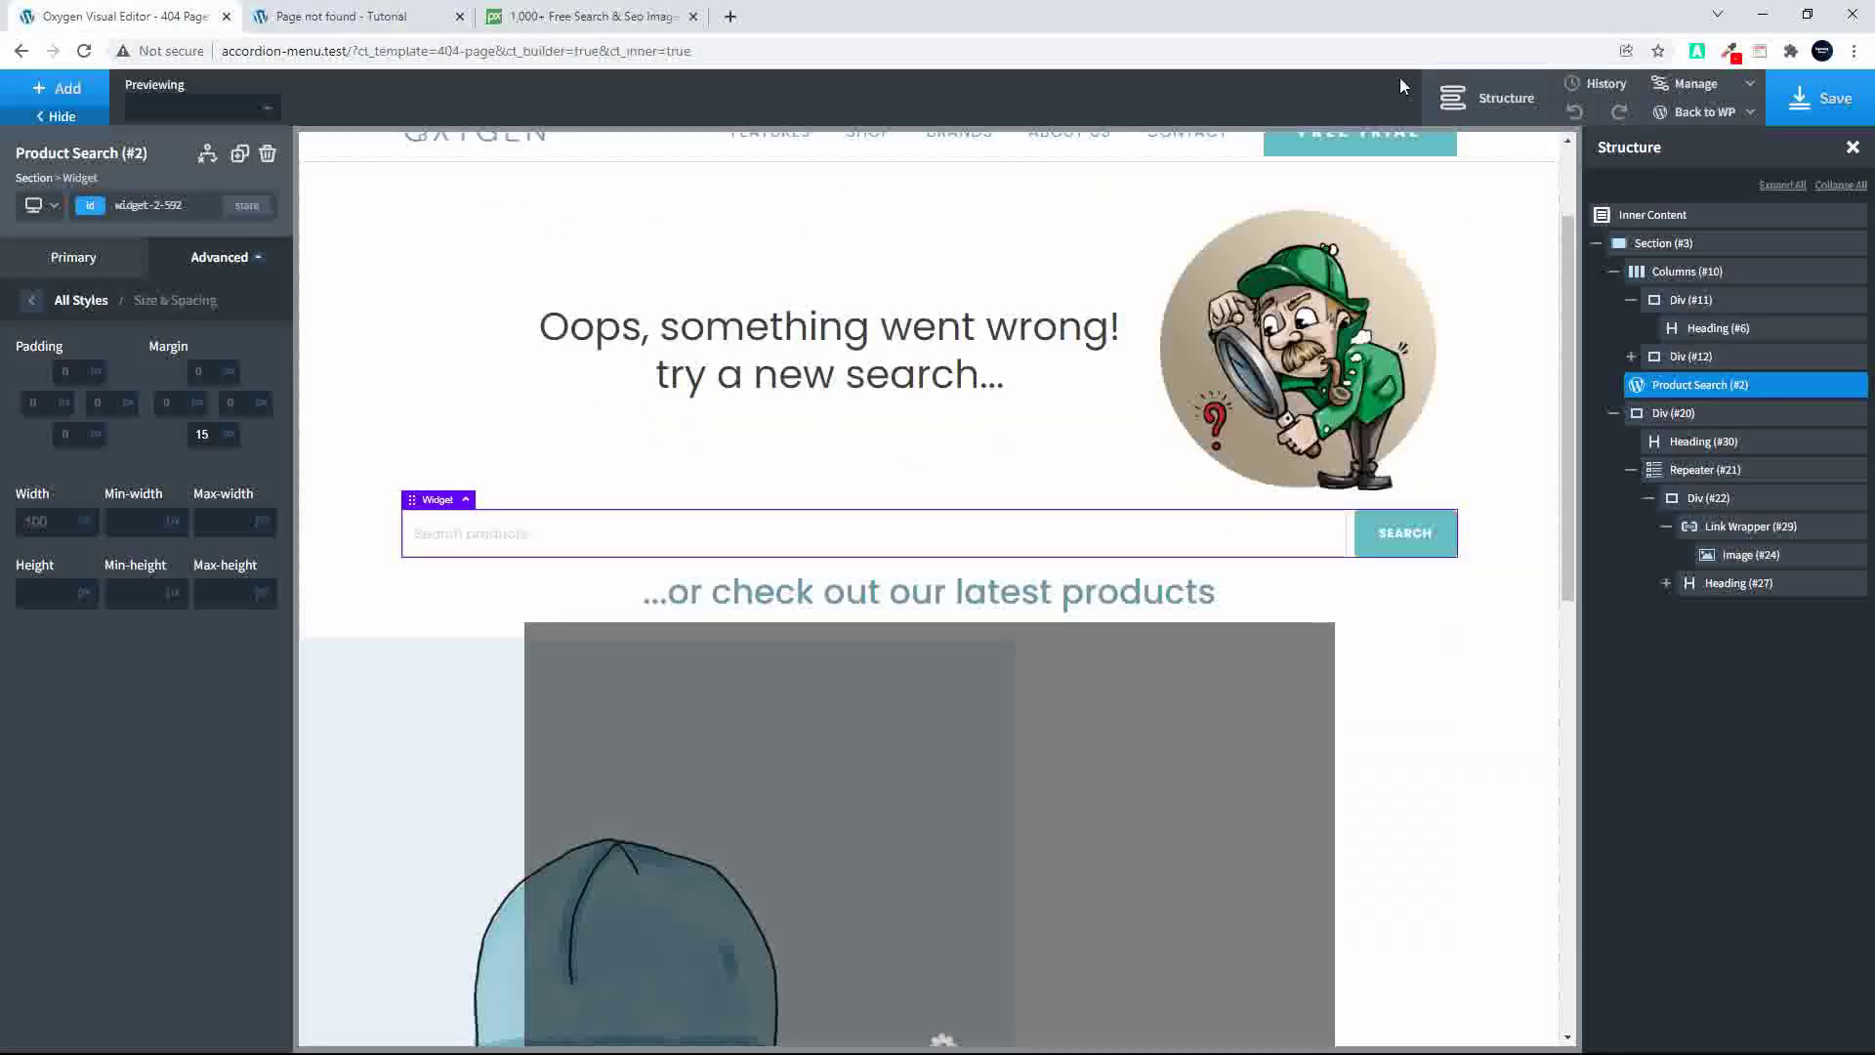
pyautogui.moveTo(1695, 117)
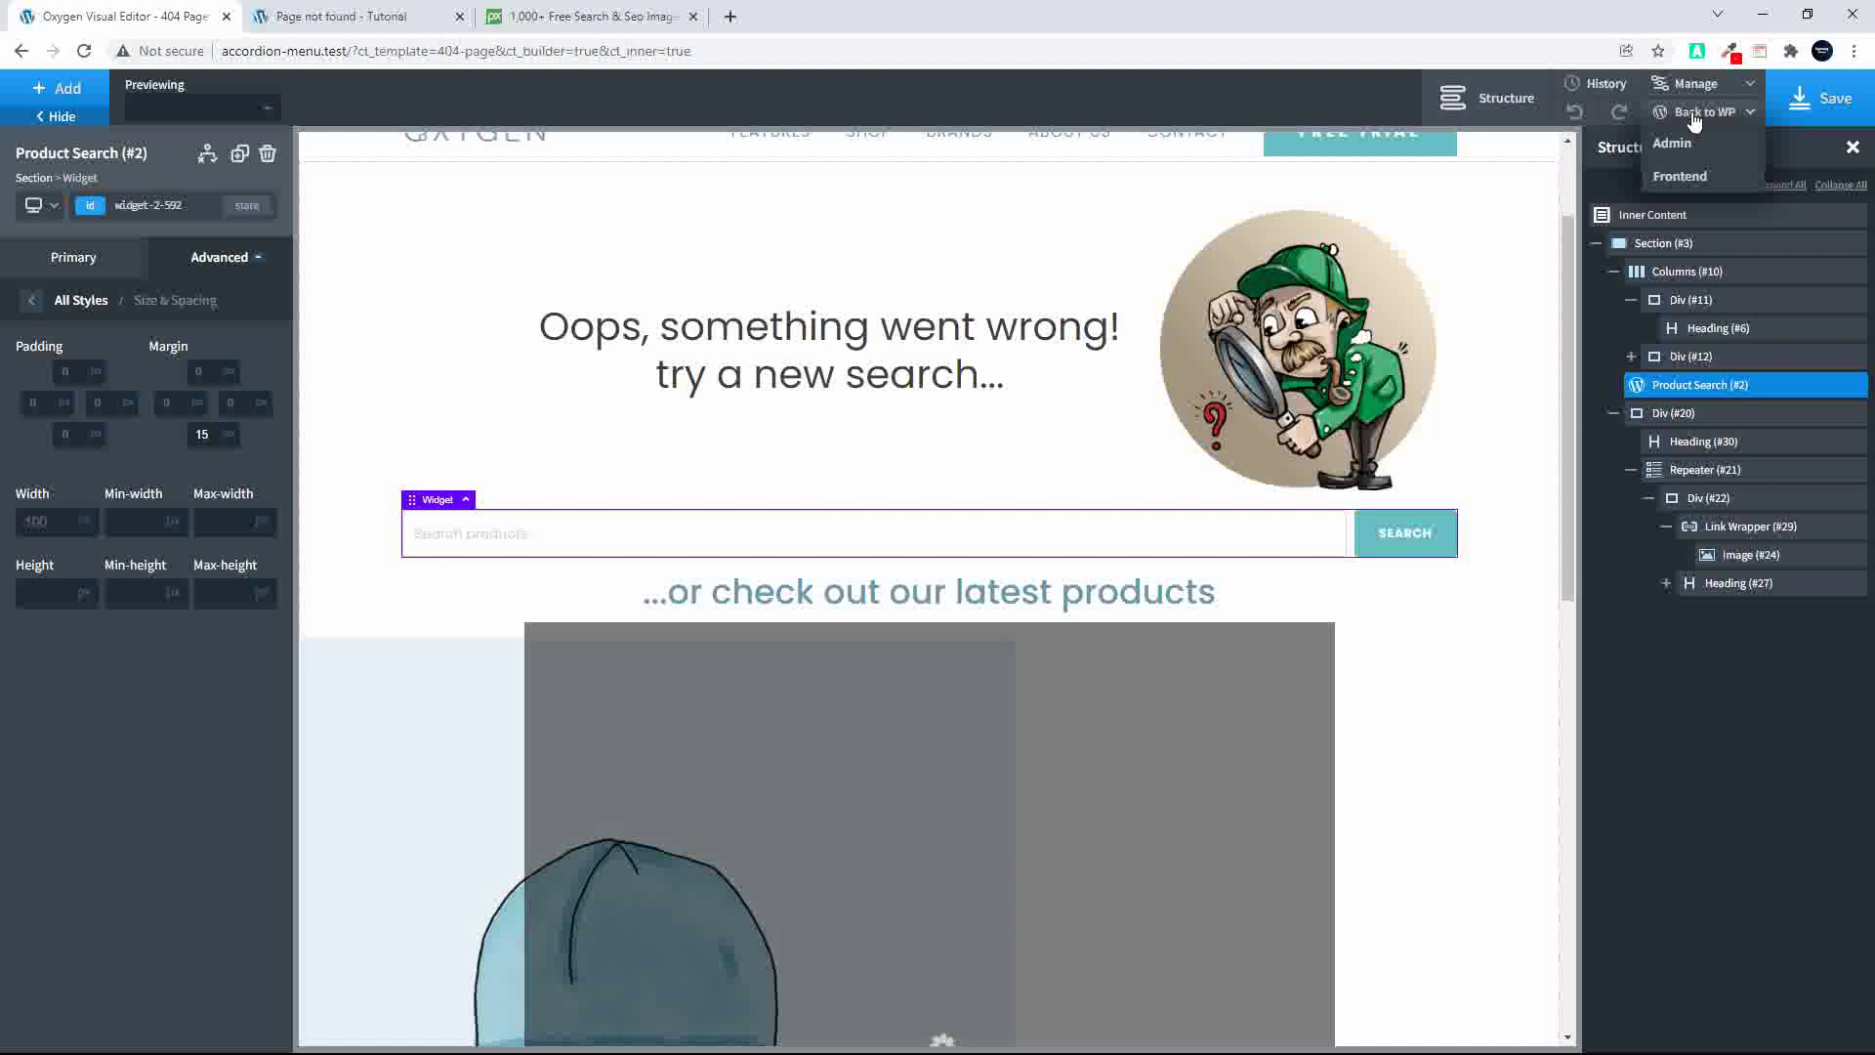
pyautogui.rightClick(1688, 145)
pyautogui.click(1563, 157)
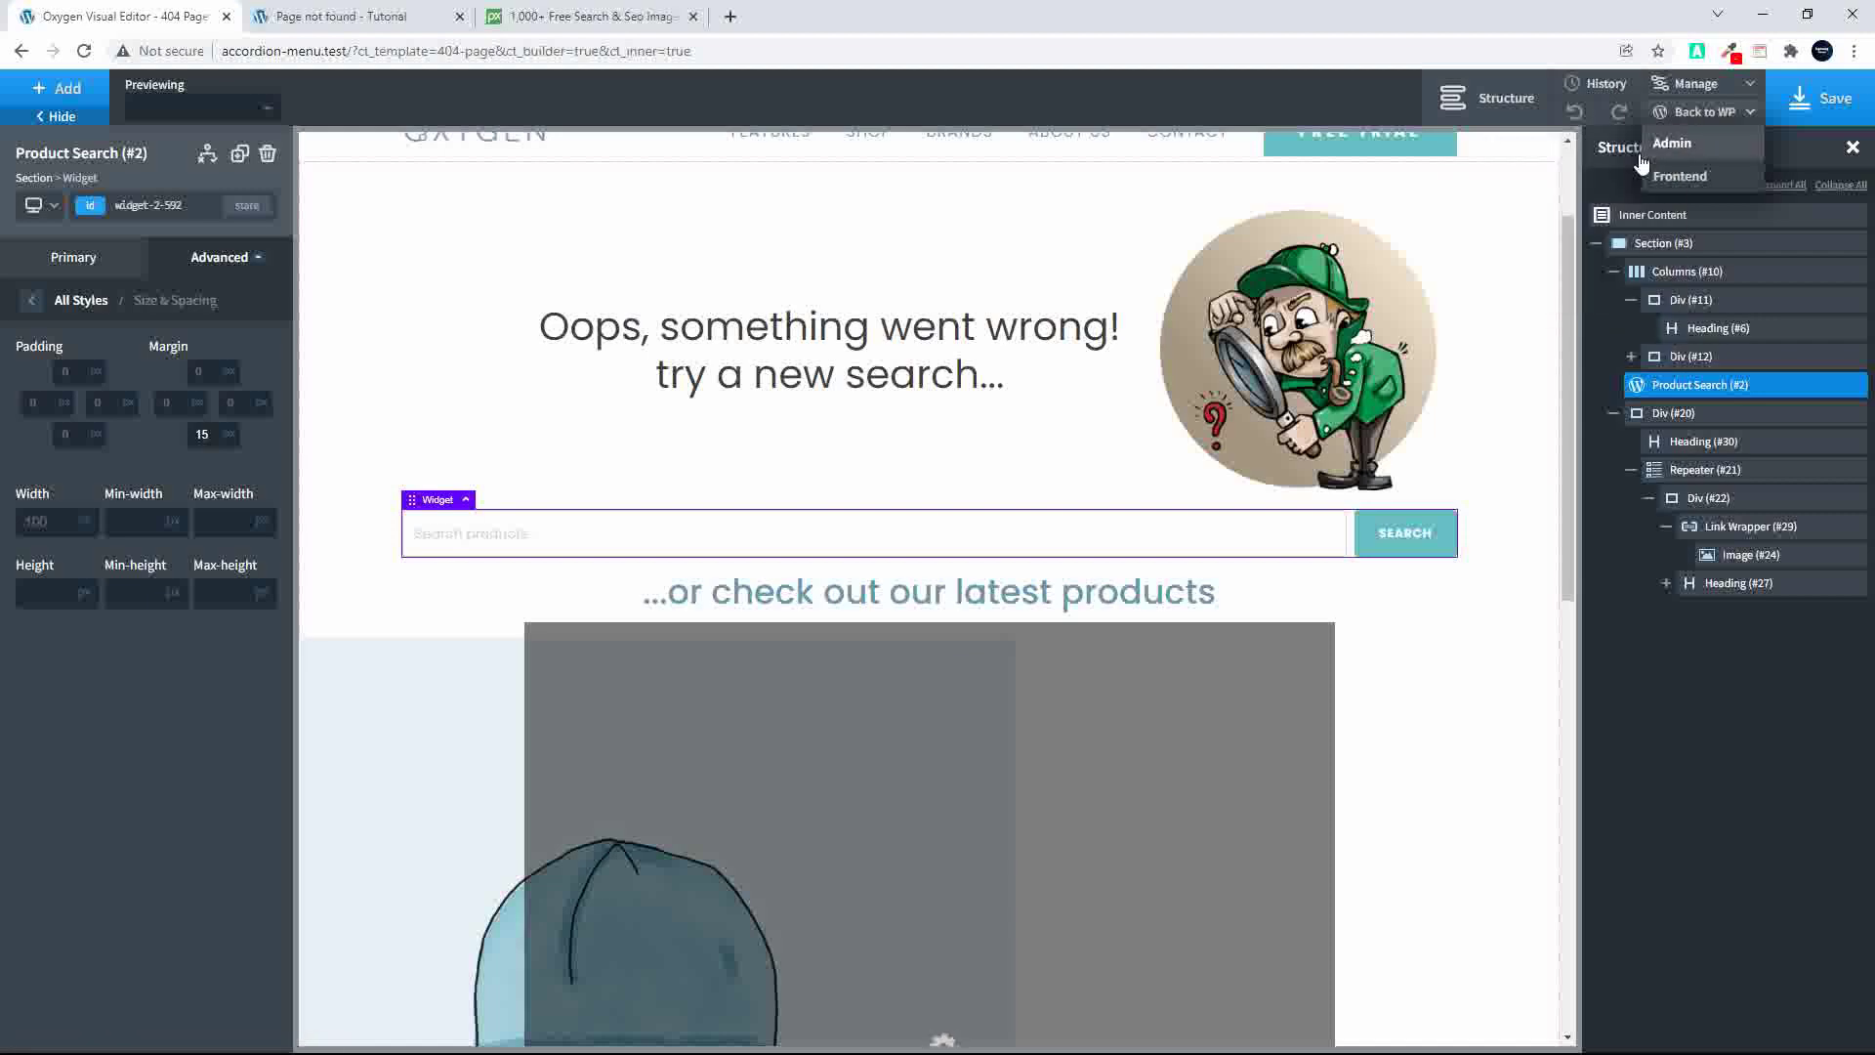
pyautogui.click(386, 17)
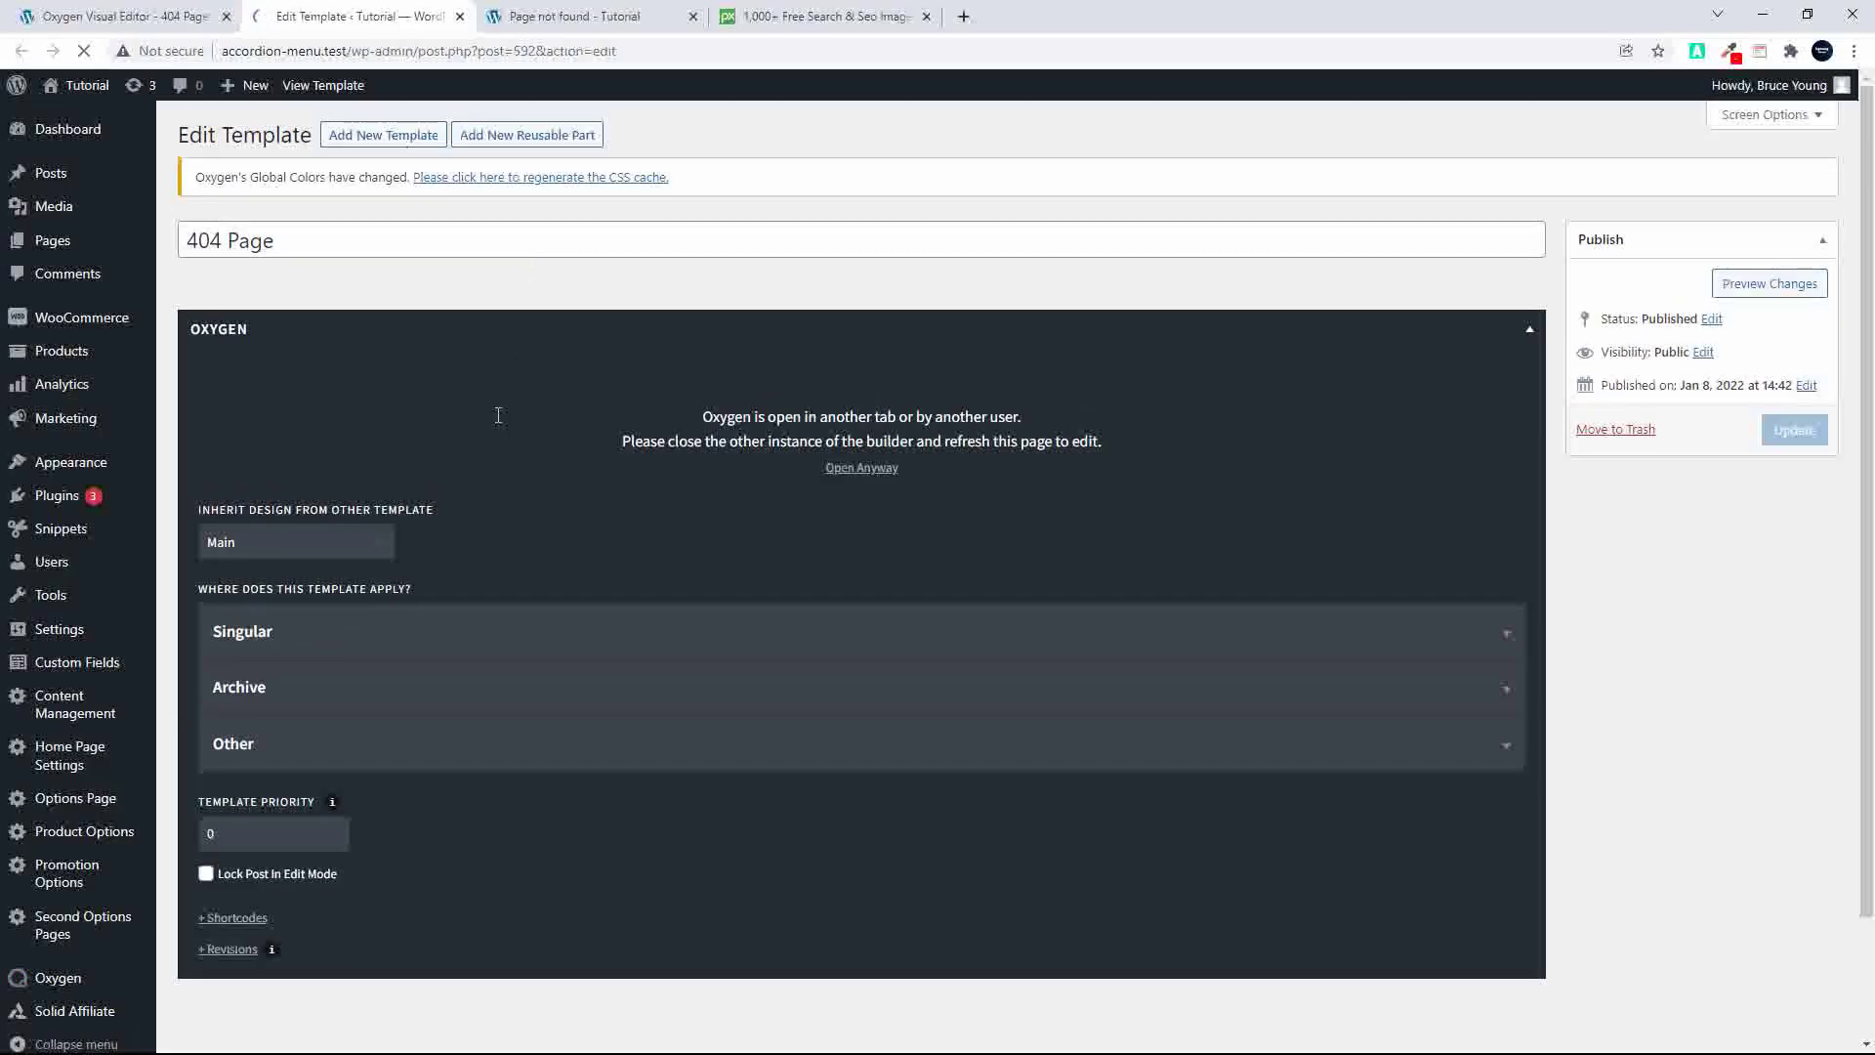
# Step: Check the 404 Page template's title, inherited design and Other conditions, then close its settings and return to the Oxygen editor
pyautogui.click(303, 237)
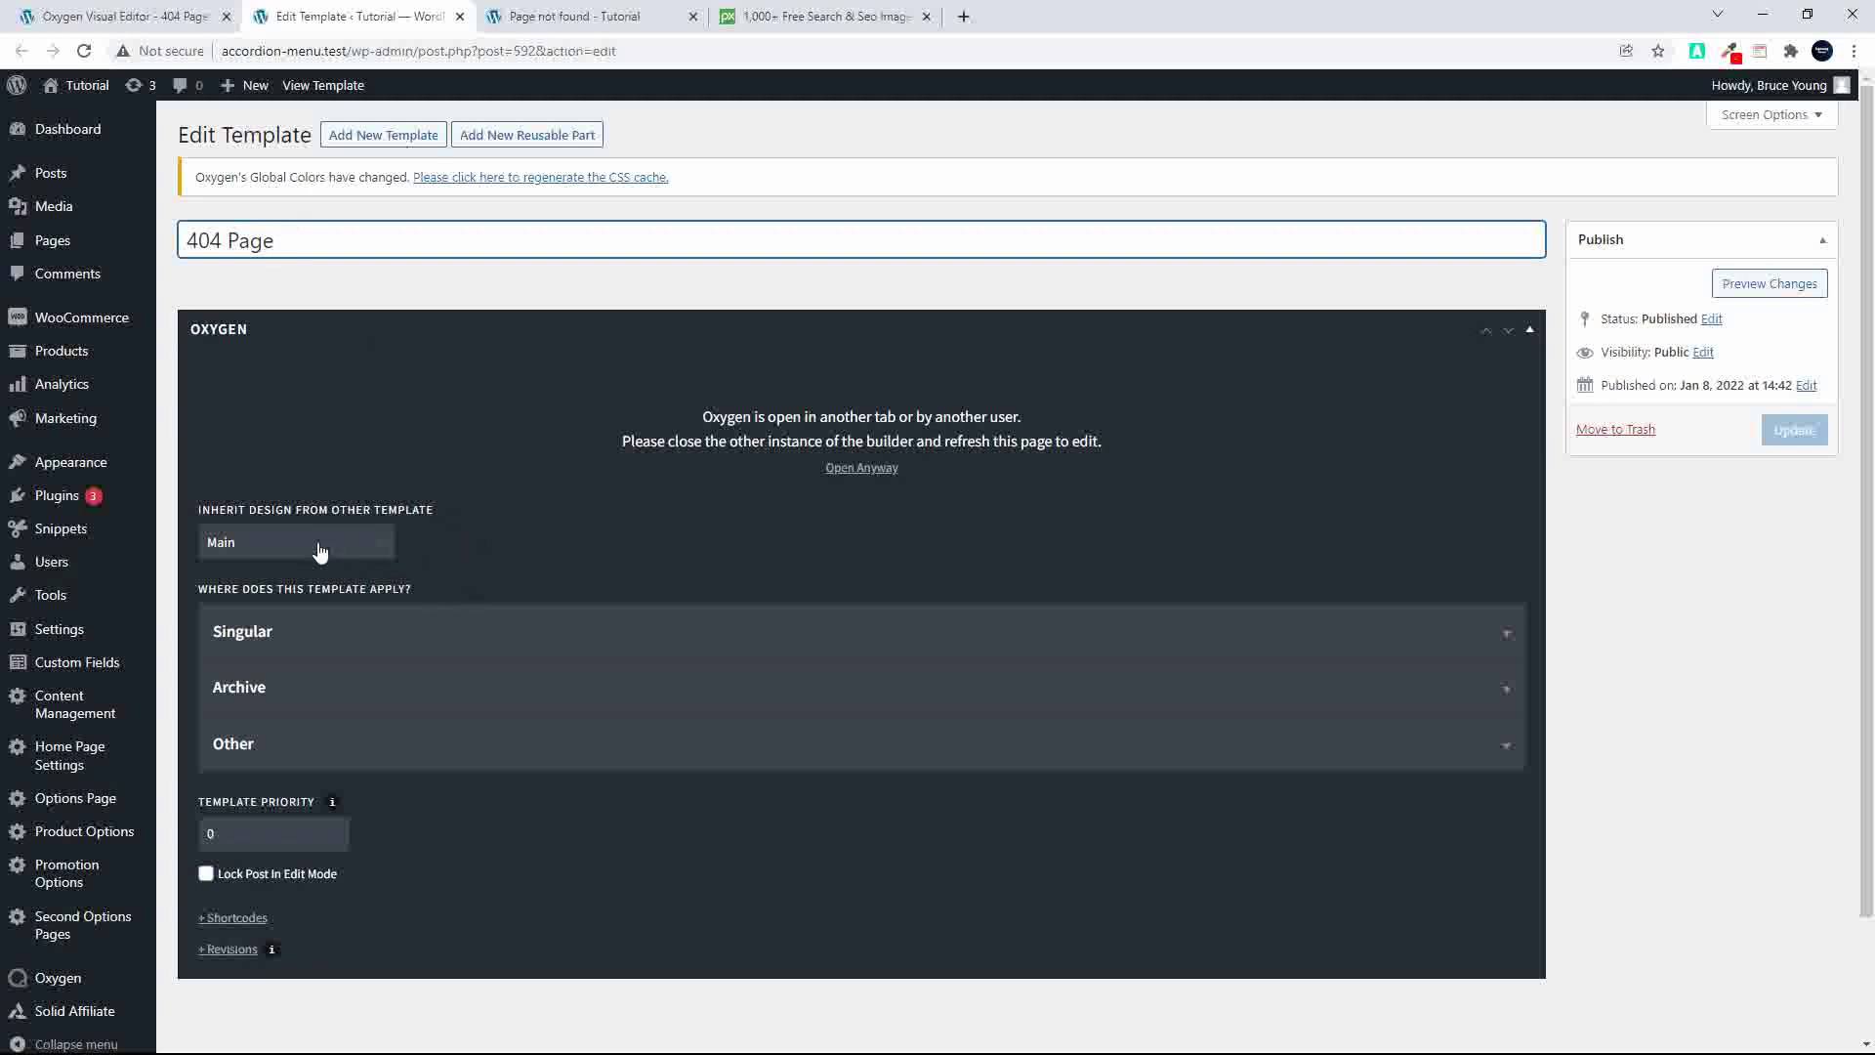
pyautogui.scroll(-2, 293, 517)
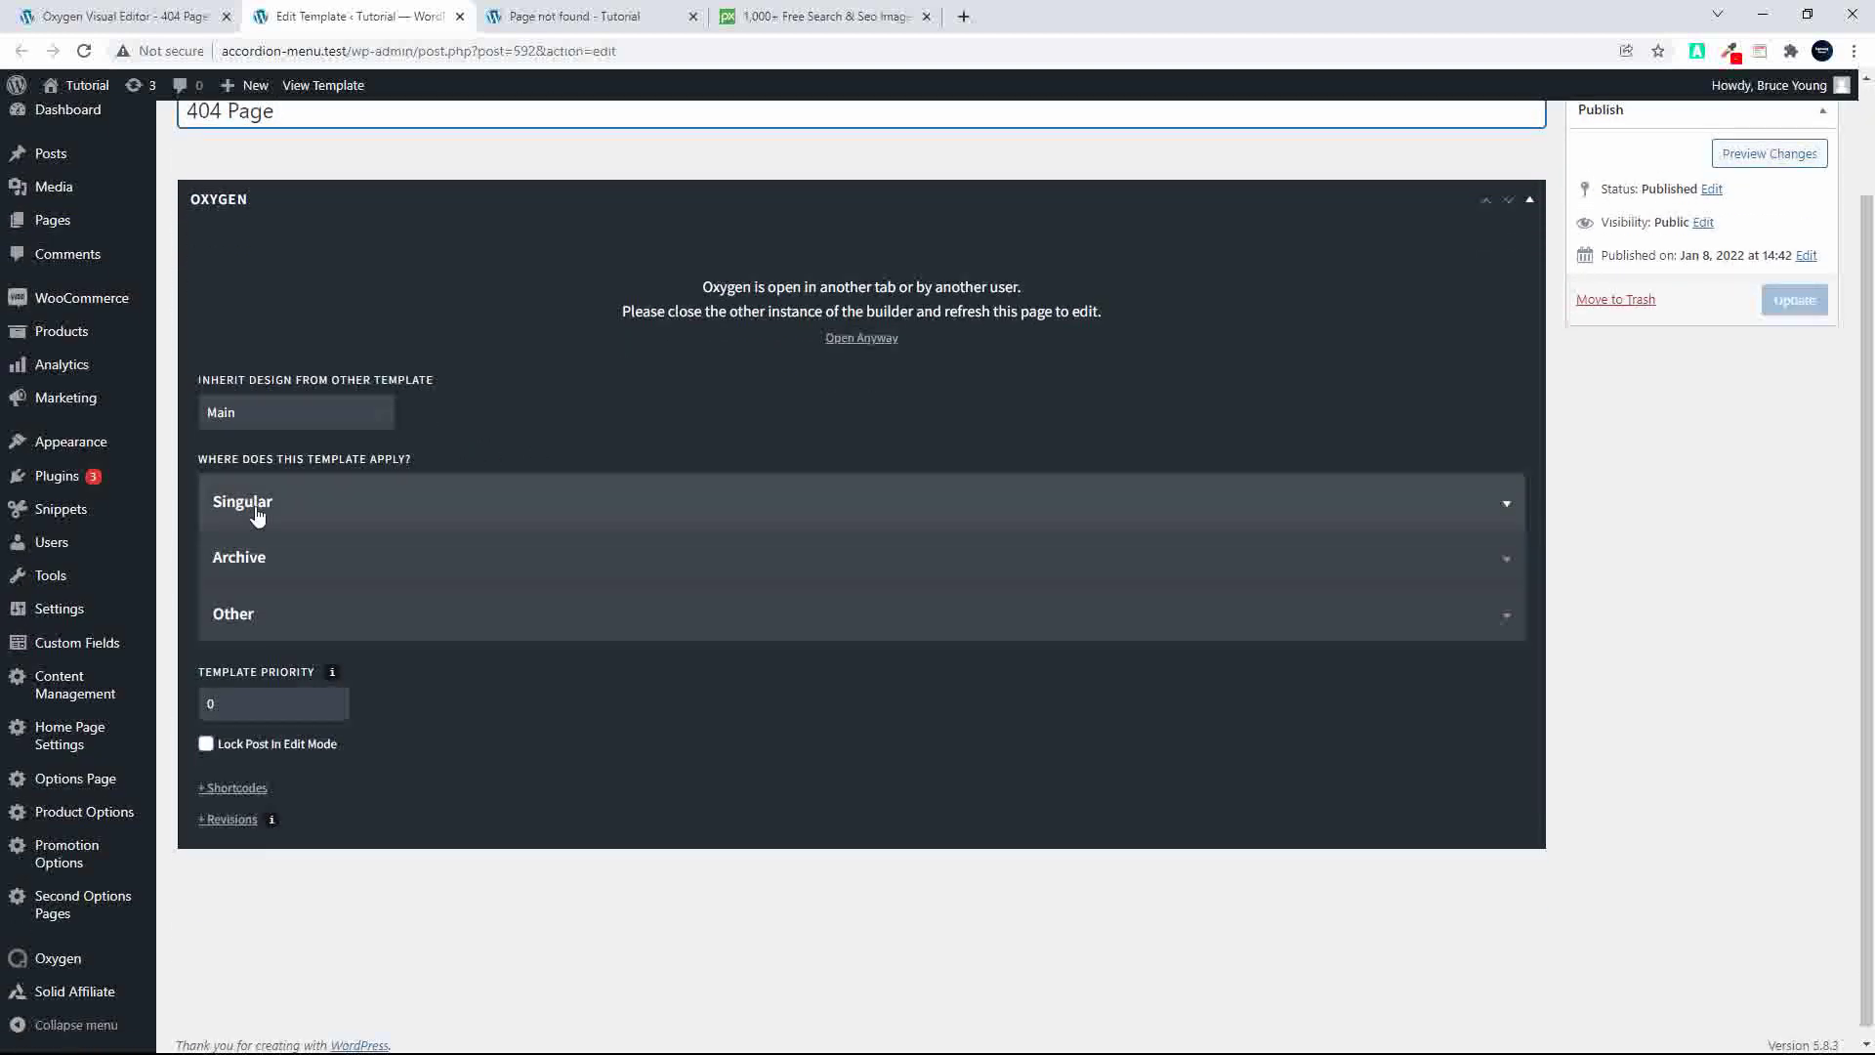
pyautogui.click(274, 618)
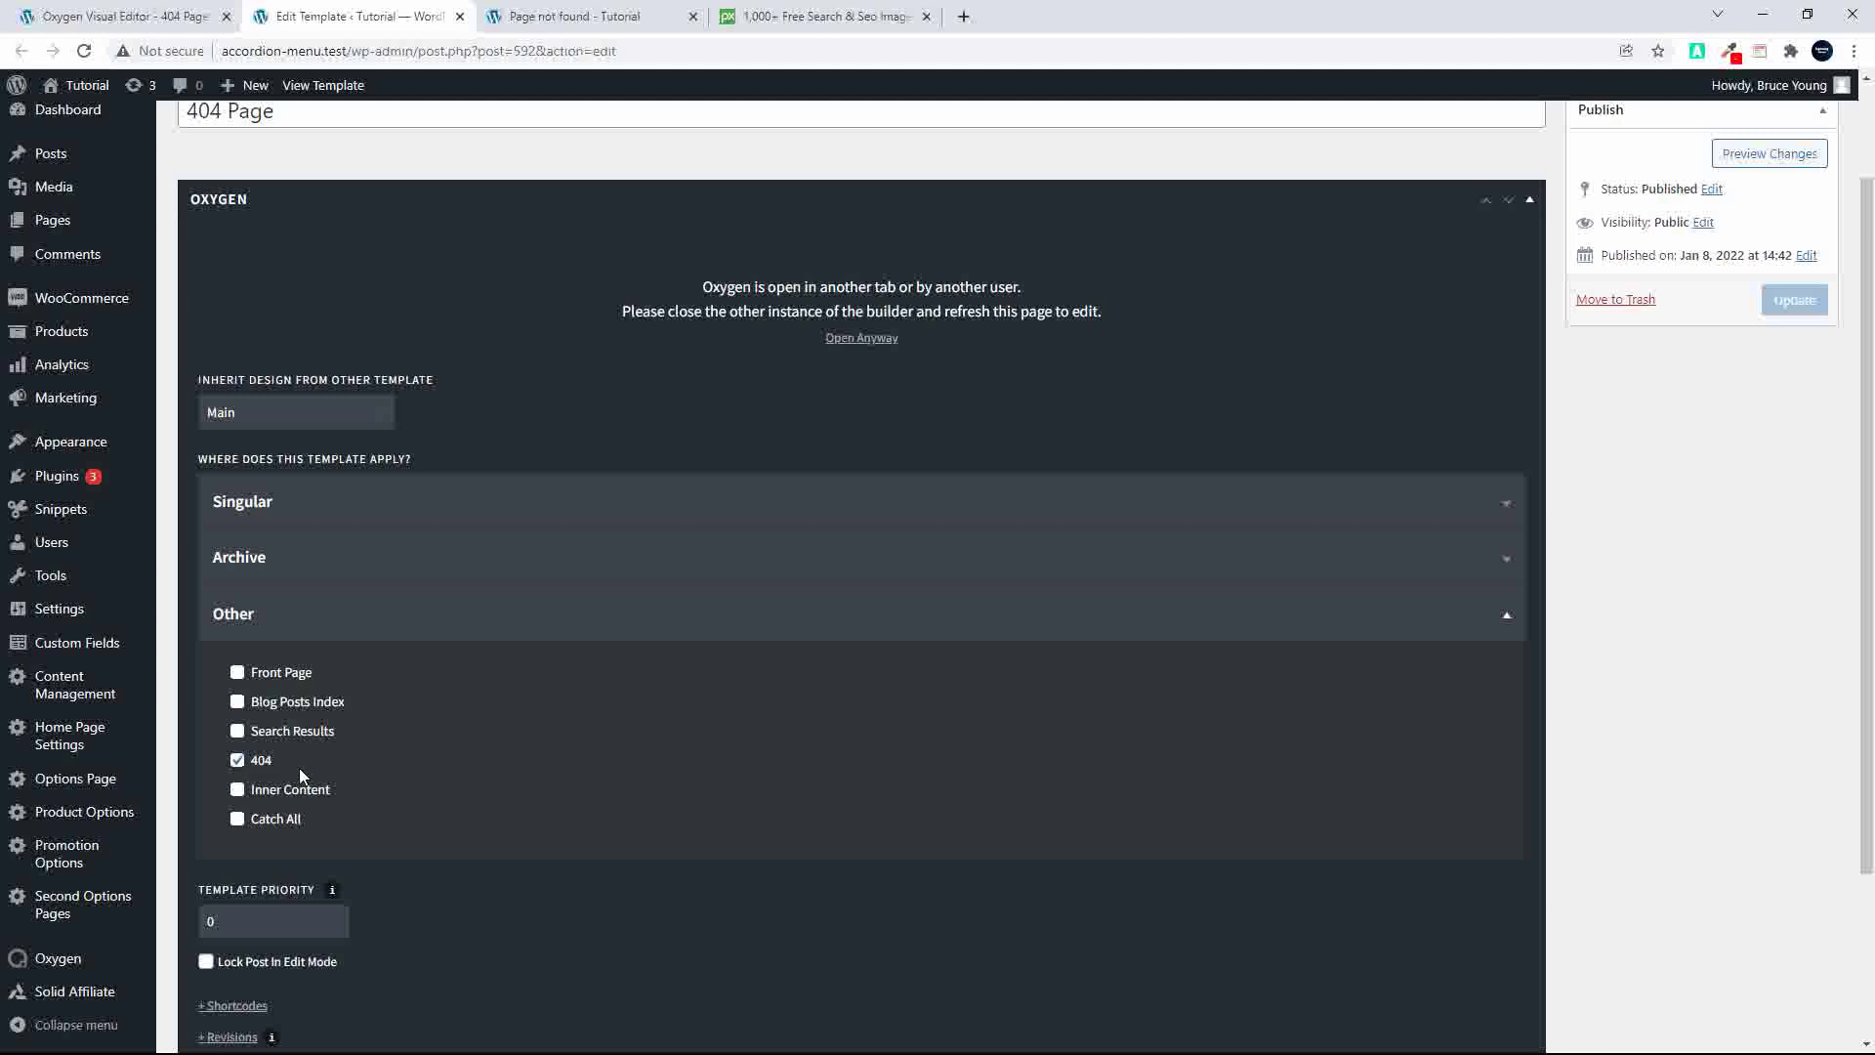
pyautogui.scroll(2, 781, 762)
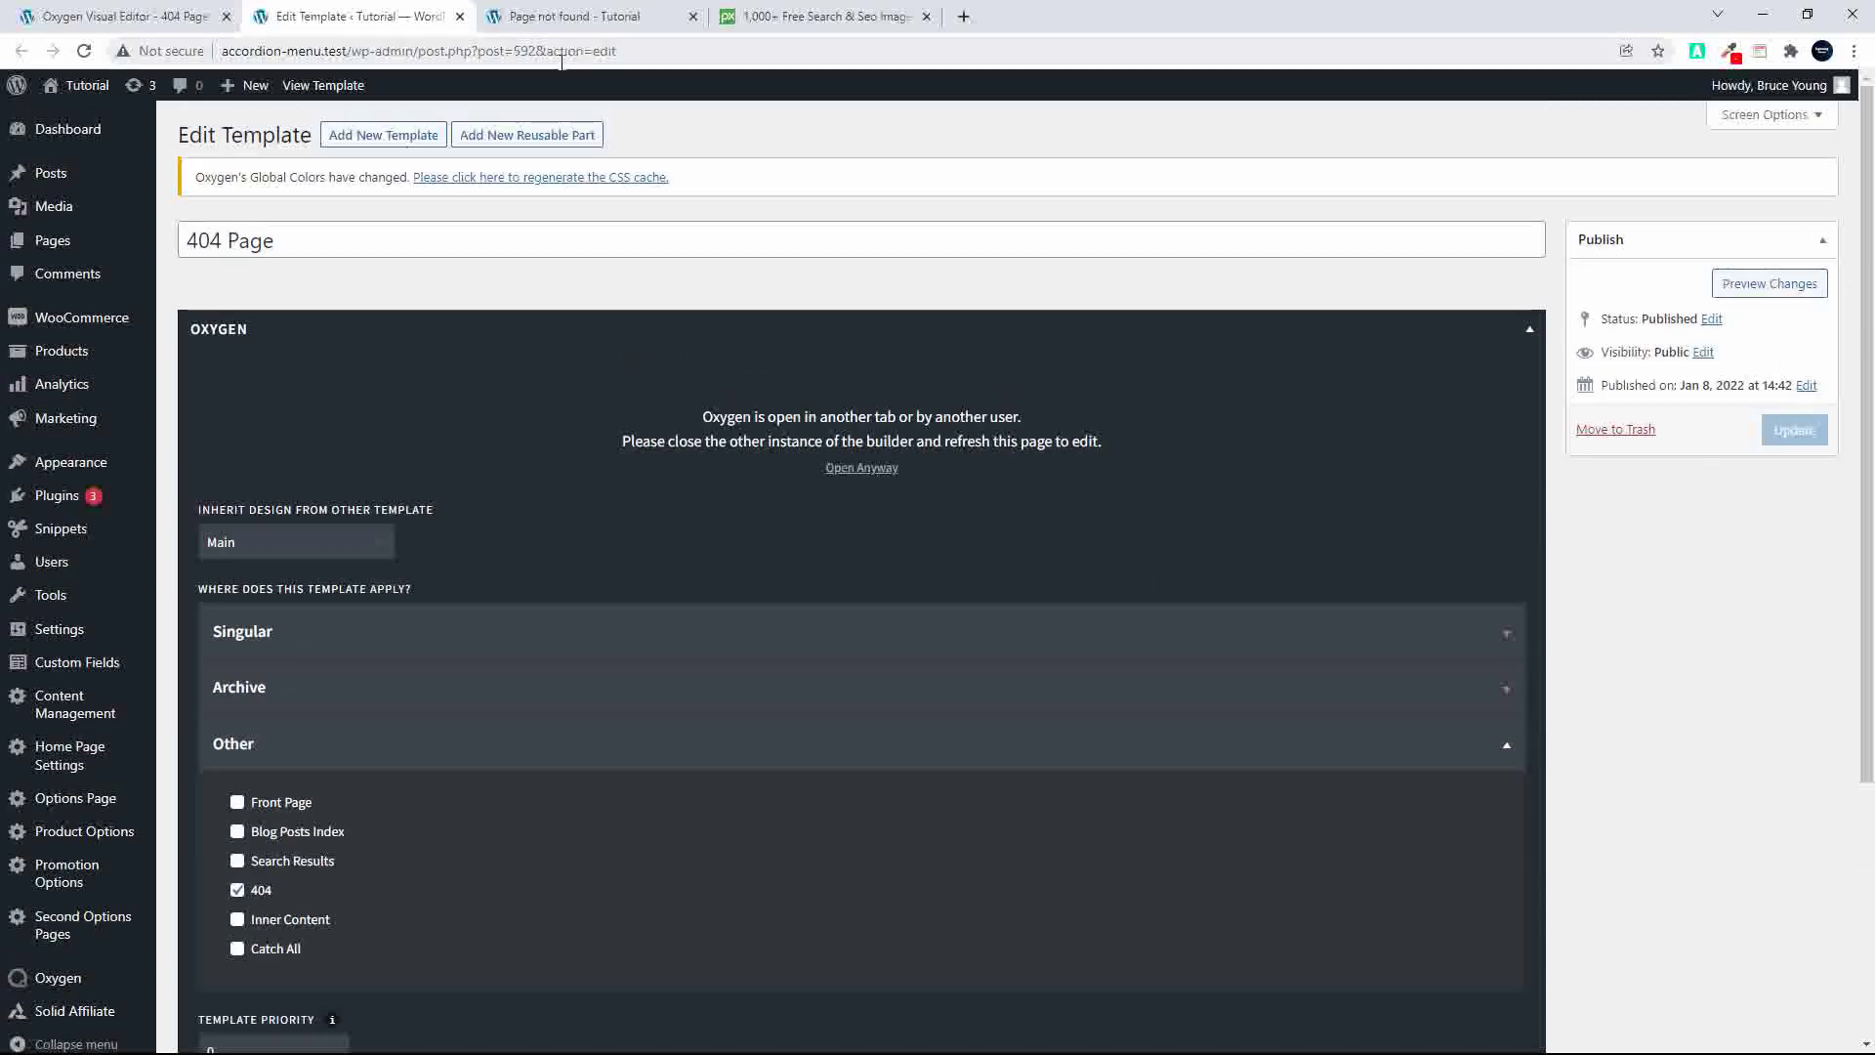
pyautogui.click(460, 17)
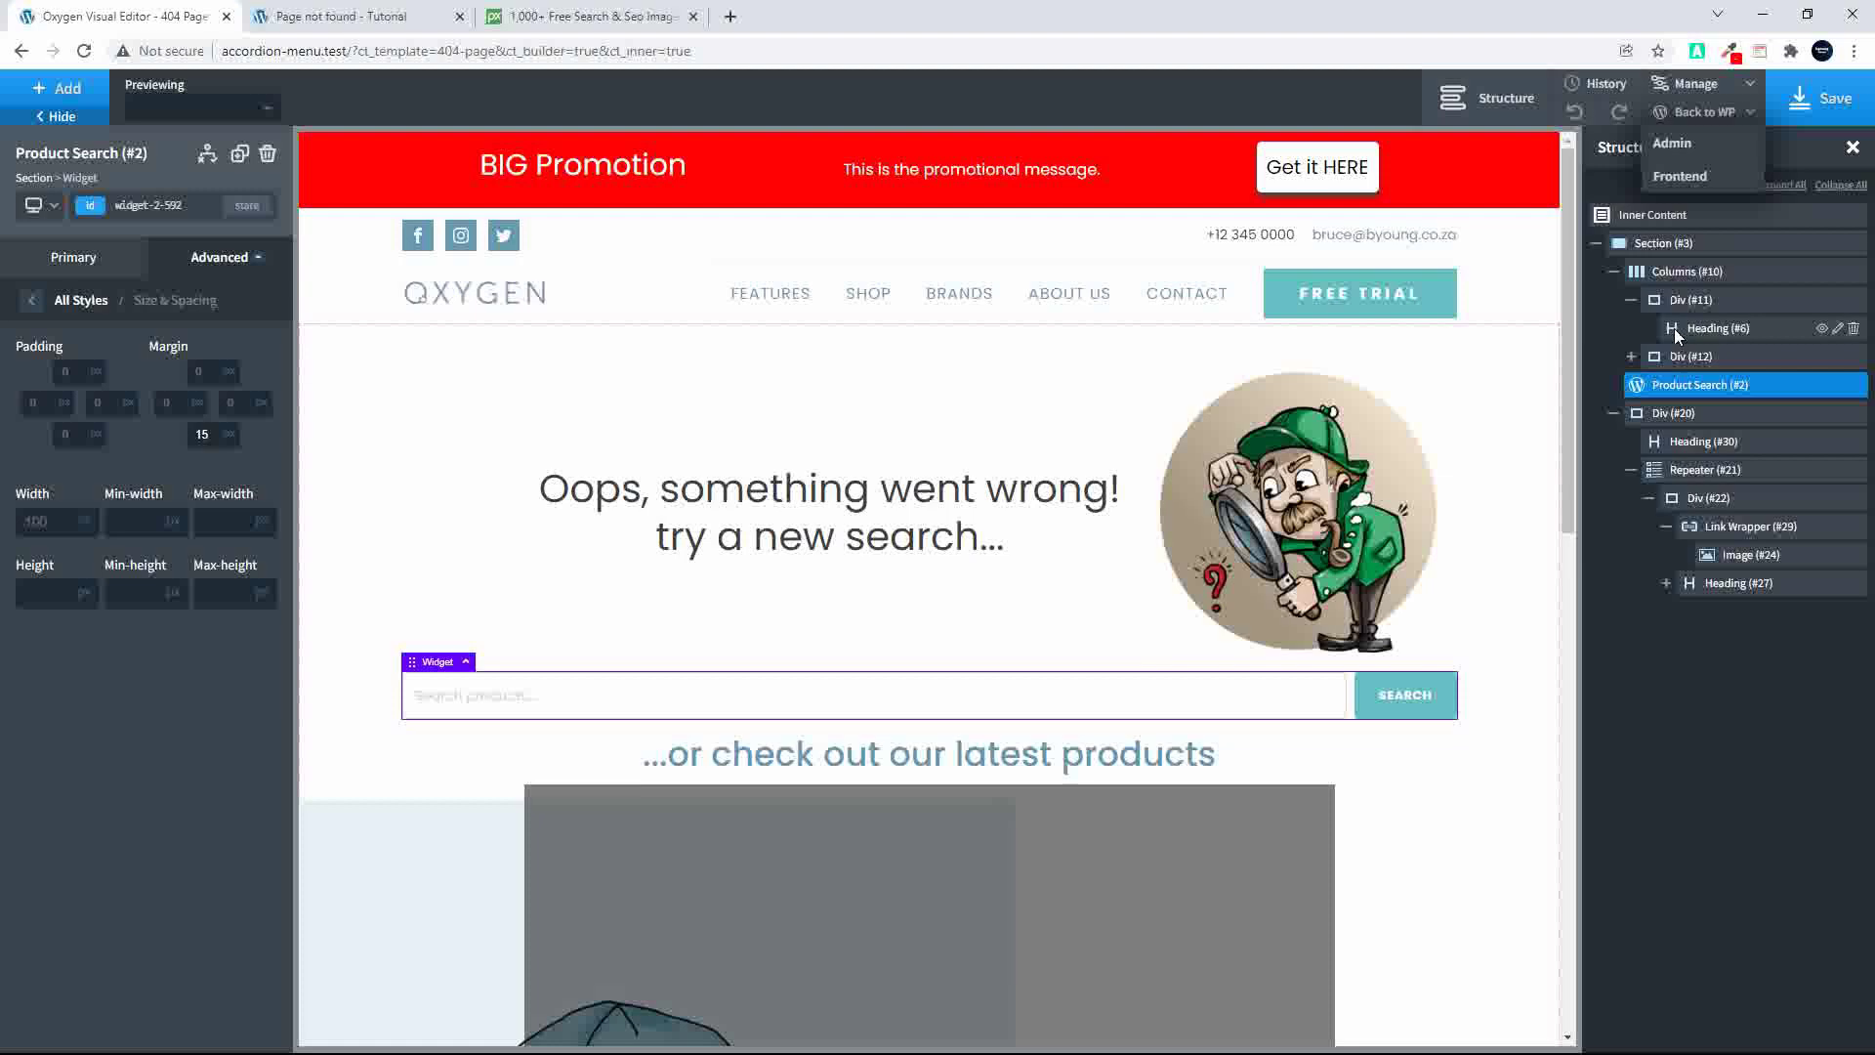
# Step: Delete the existing section with all its content from the 404 template and add a new empty section
pyautogui.click(1669, 244)
pyautogui.click(1854, 244)
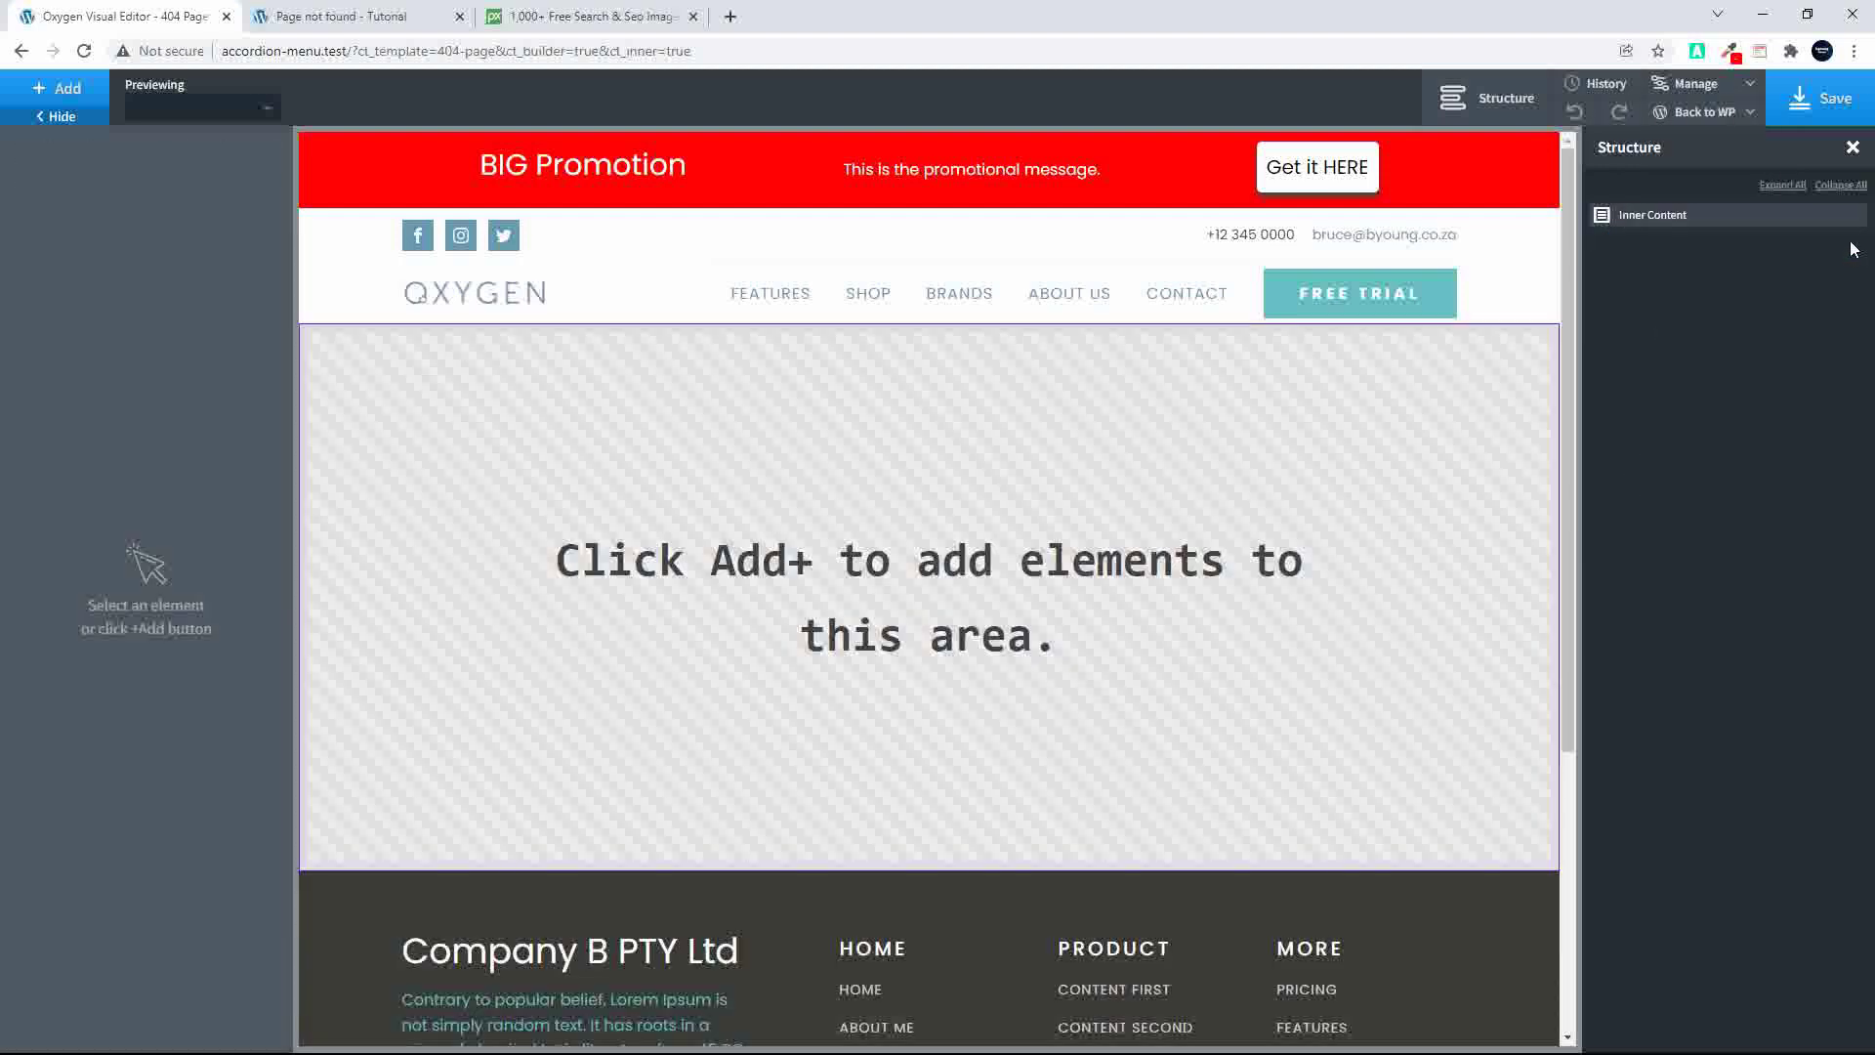
pyautogui.click(39, 96)
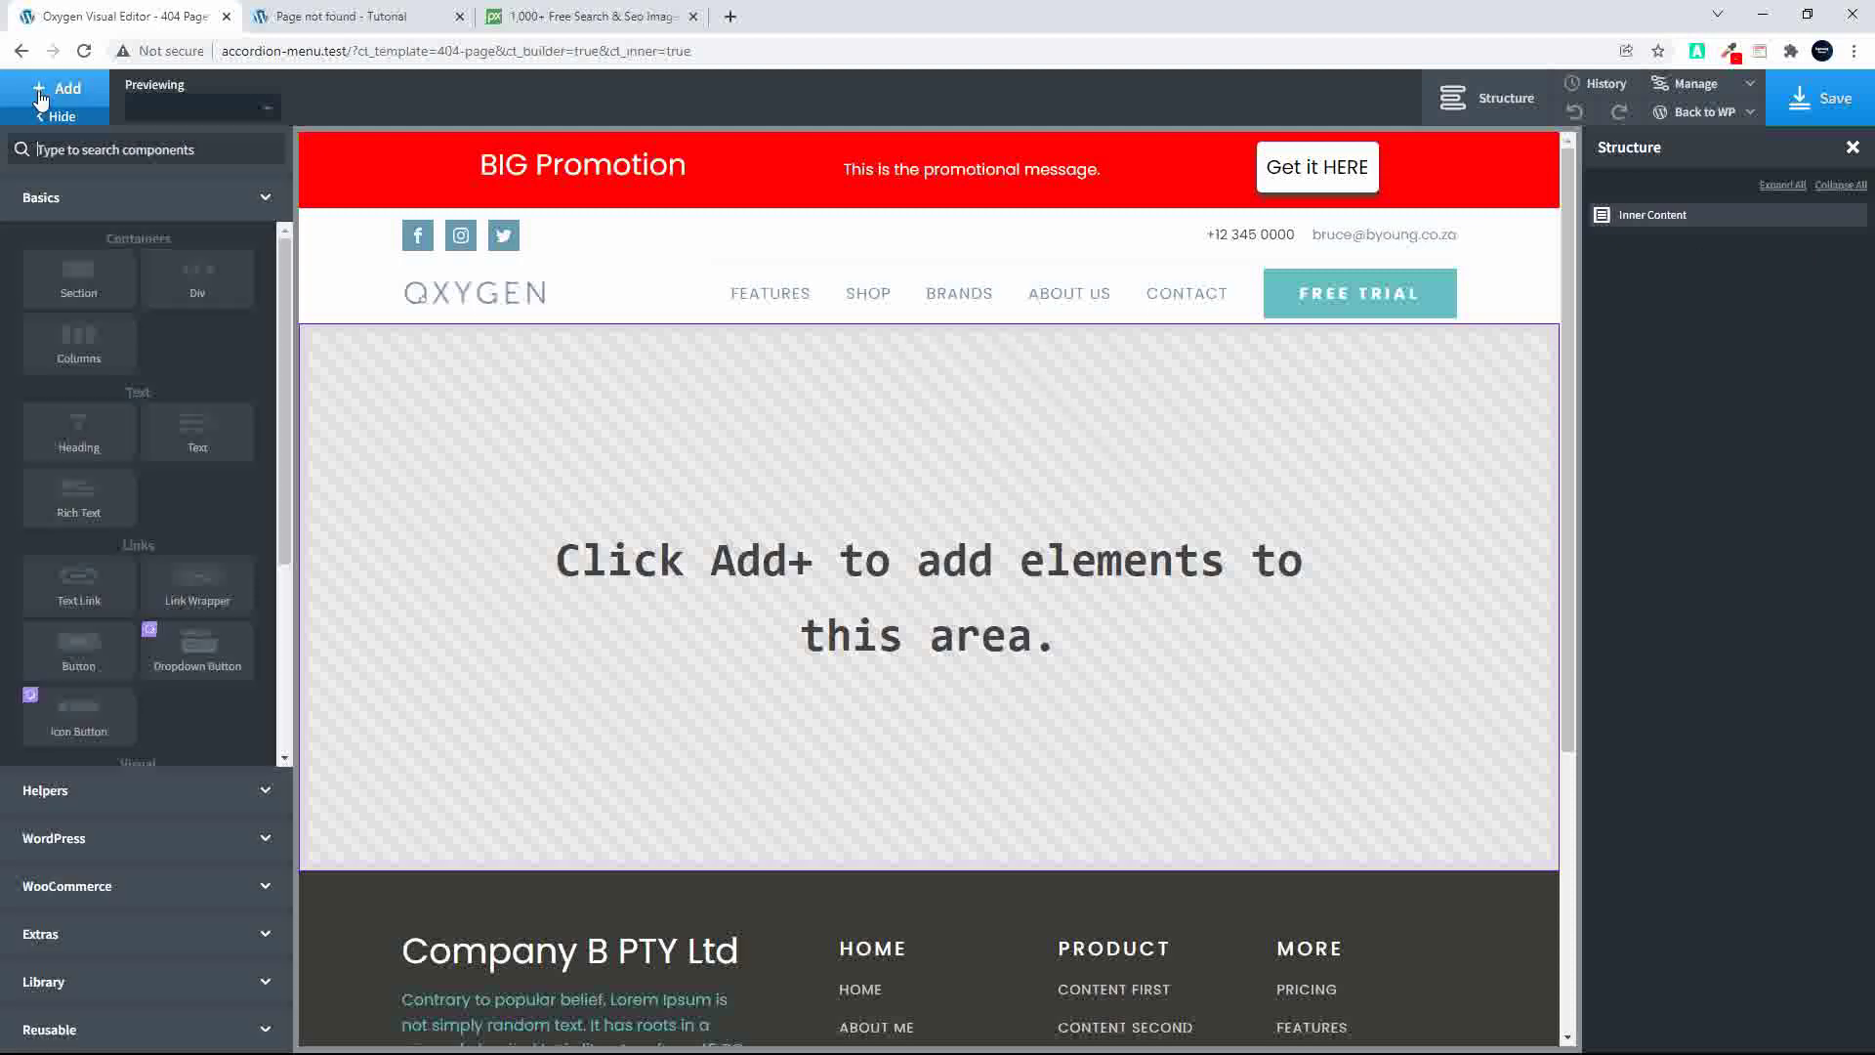
pyautogui.click(82, 285)
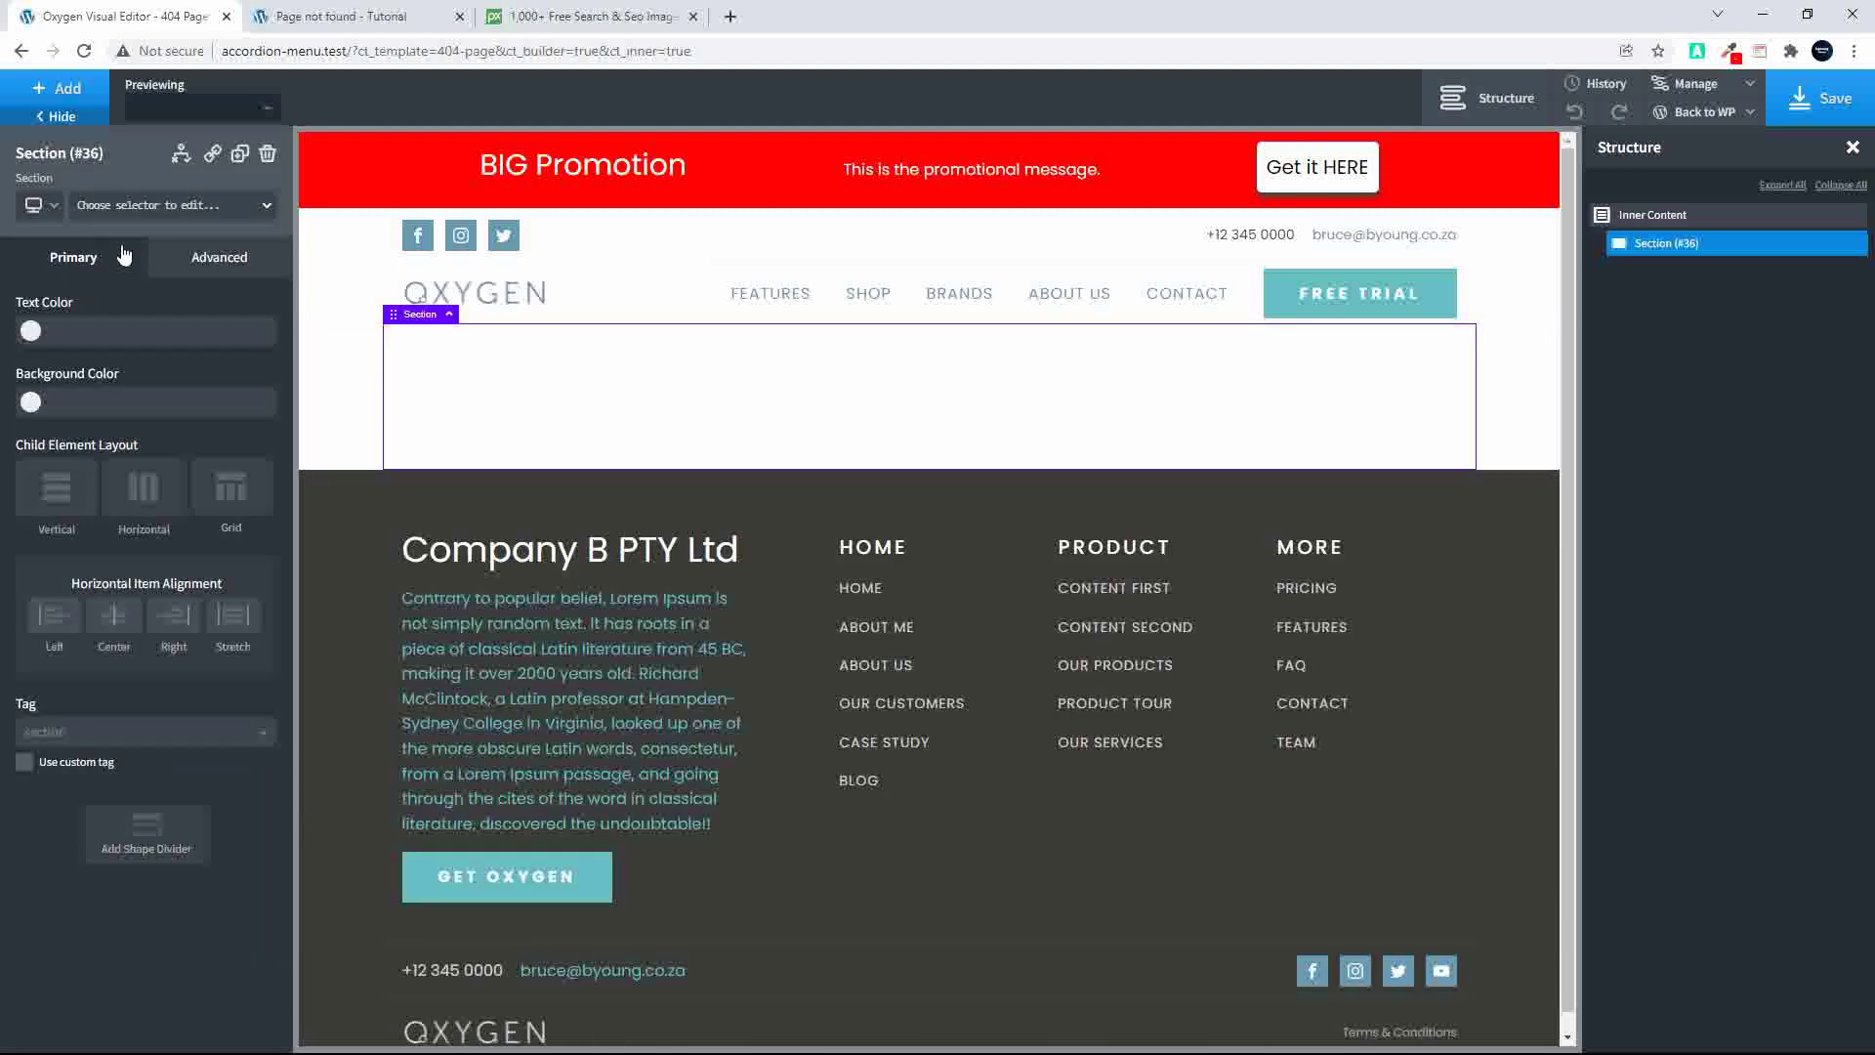
# Step: Add a Columns element with the 60 40 layout inside the new section
pyautogui.click(37, 94)
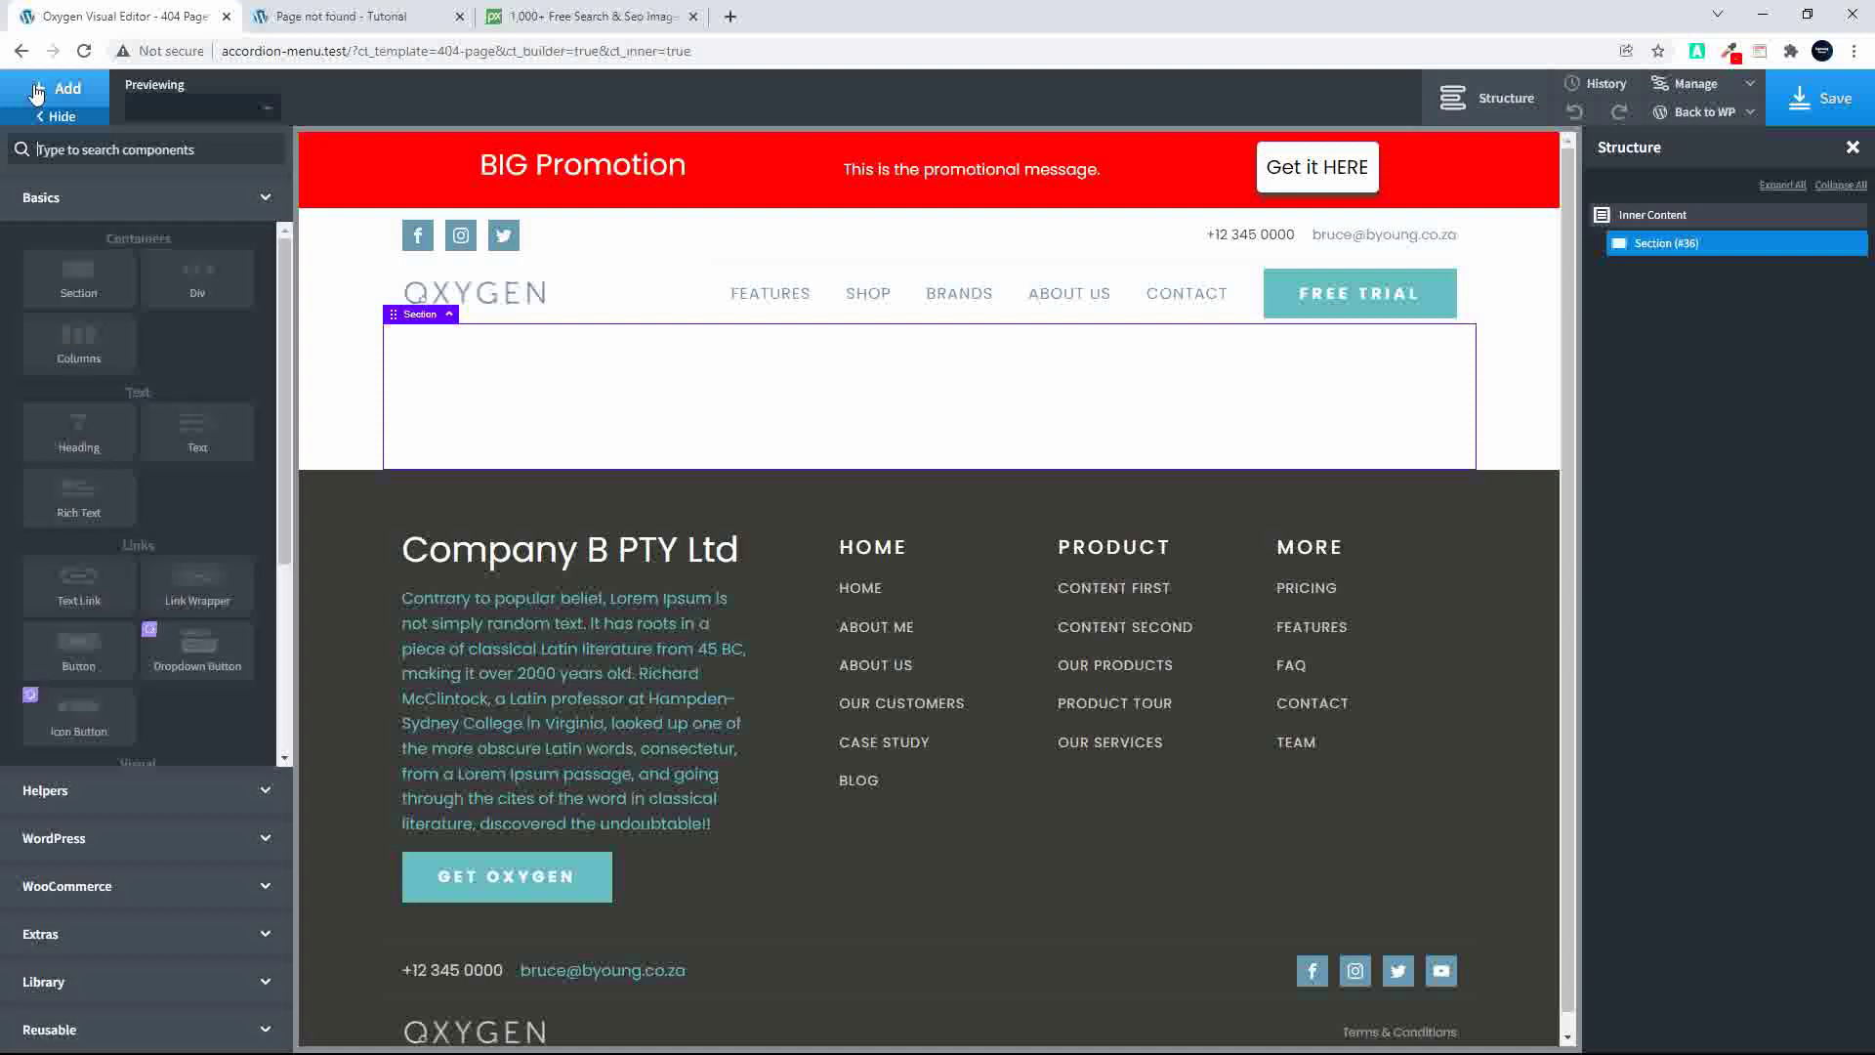
pyautogui.click(86, 344)
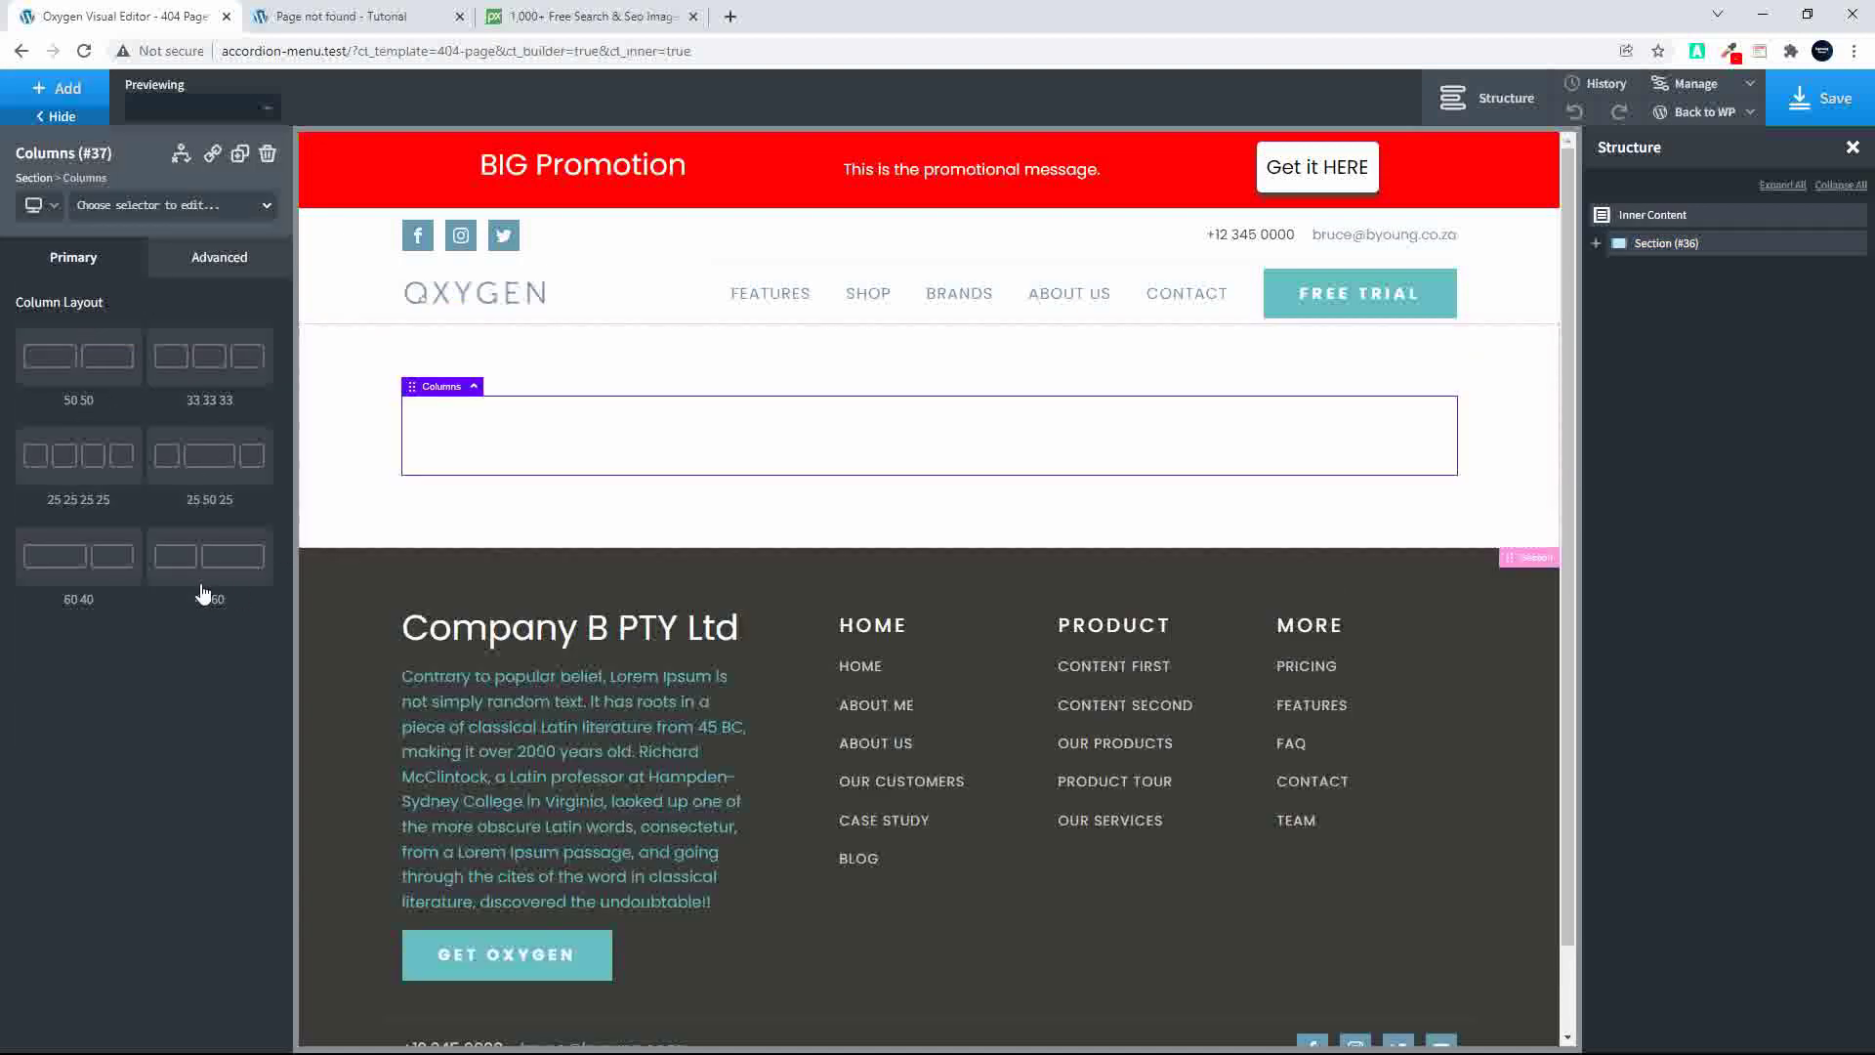
pyautogui.click(95, 565)
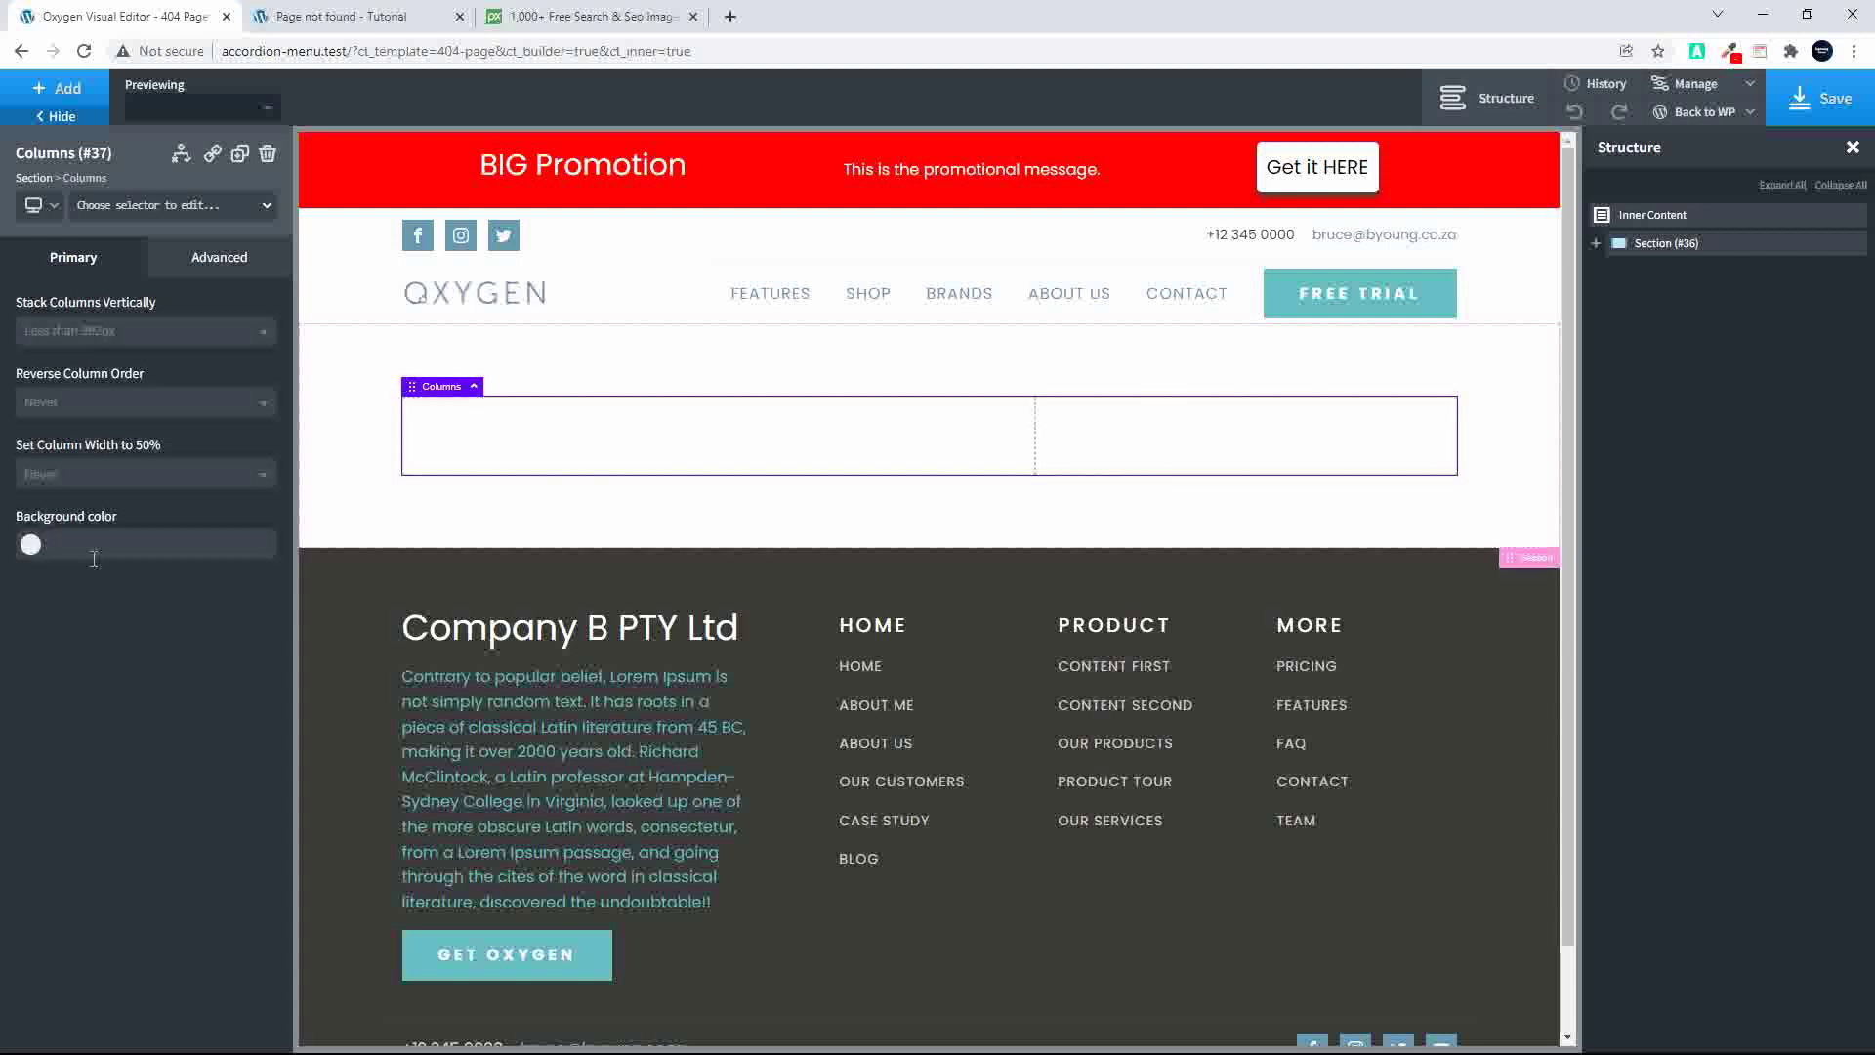
# Step: Add the WordPress Product Search widget to the template
pyautogui.click(42, 102)
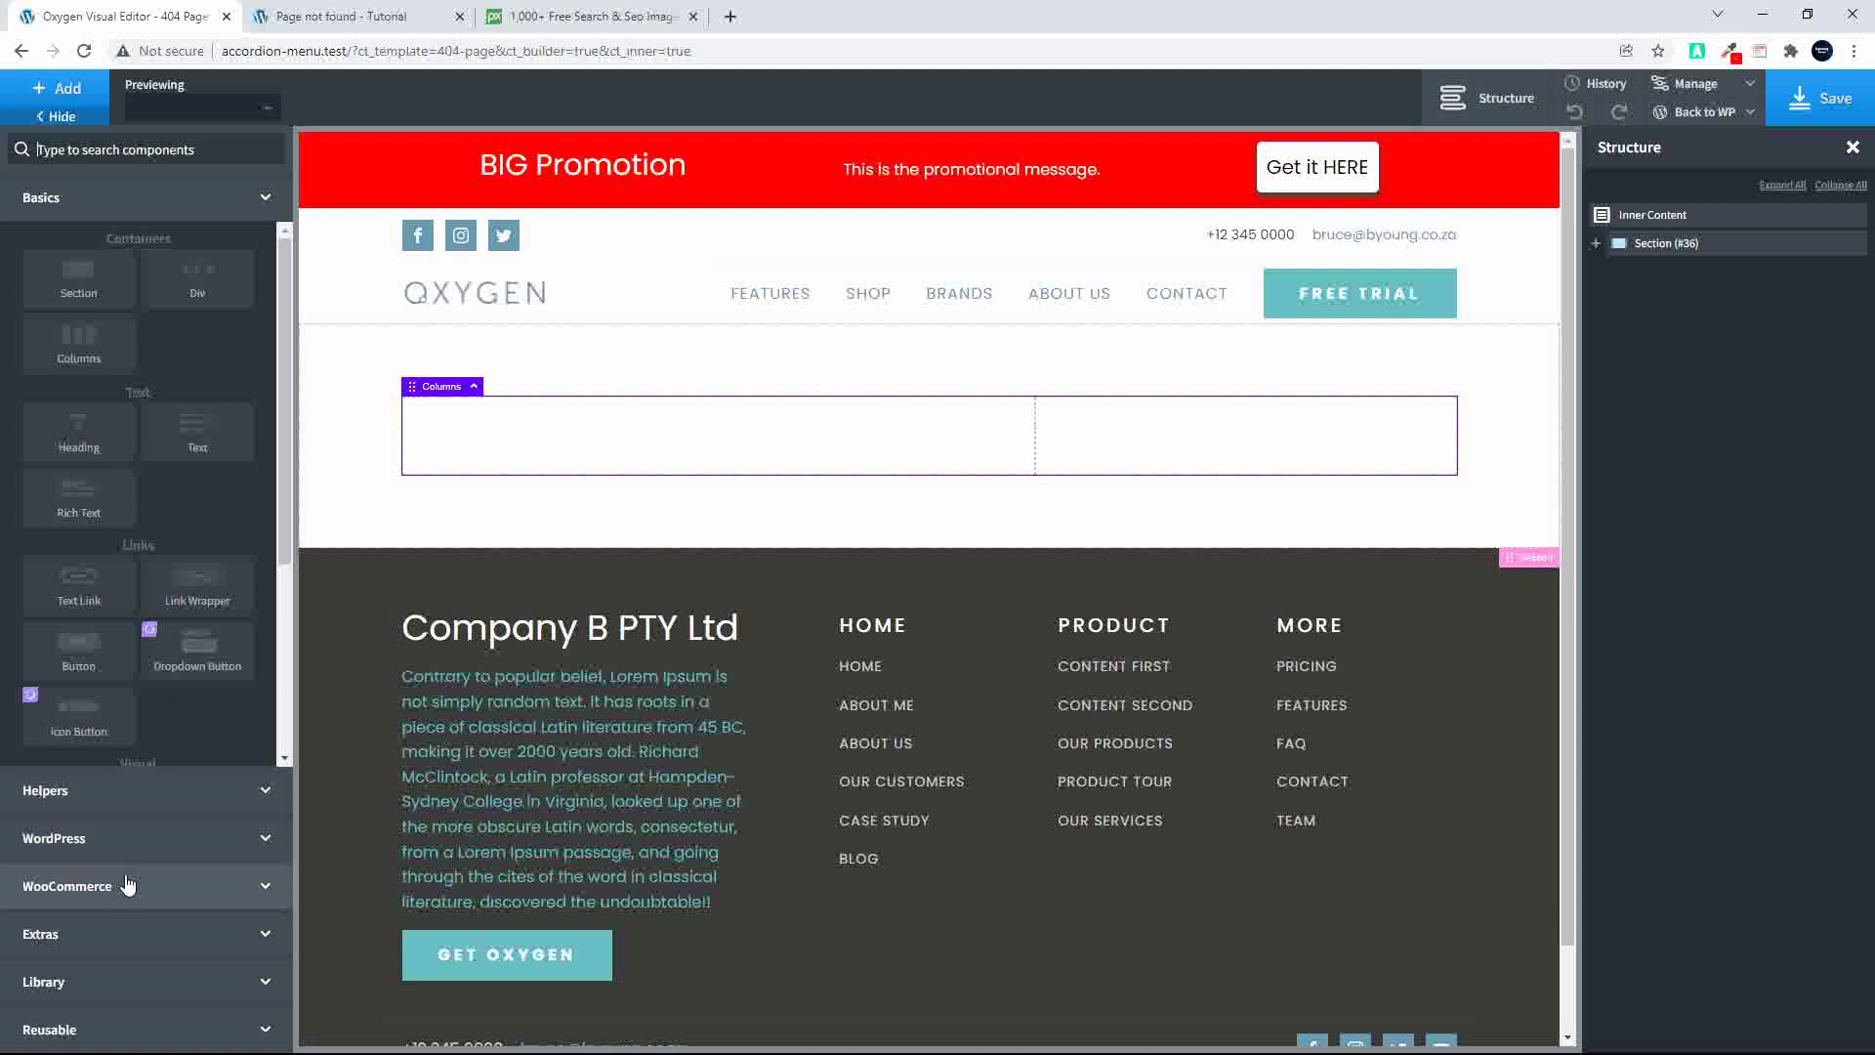
pyautogui.click(124, 842)
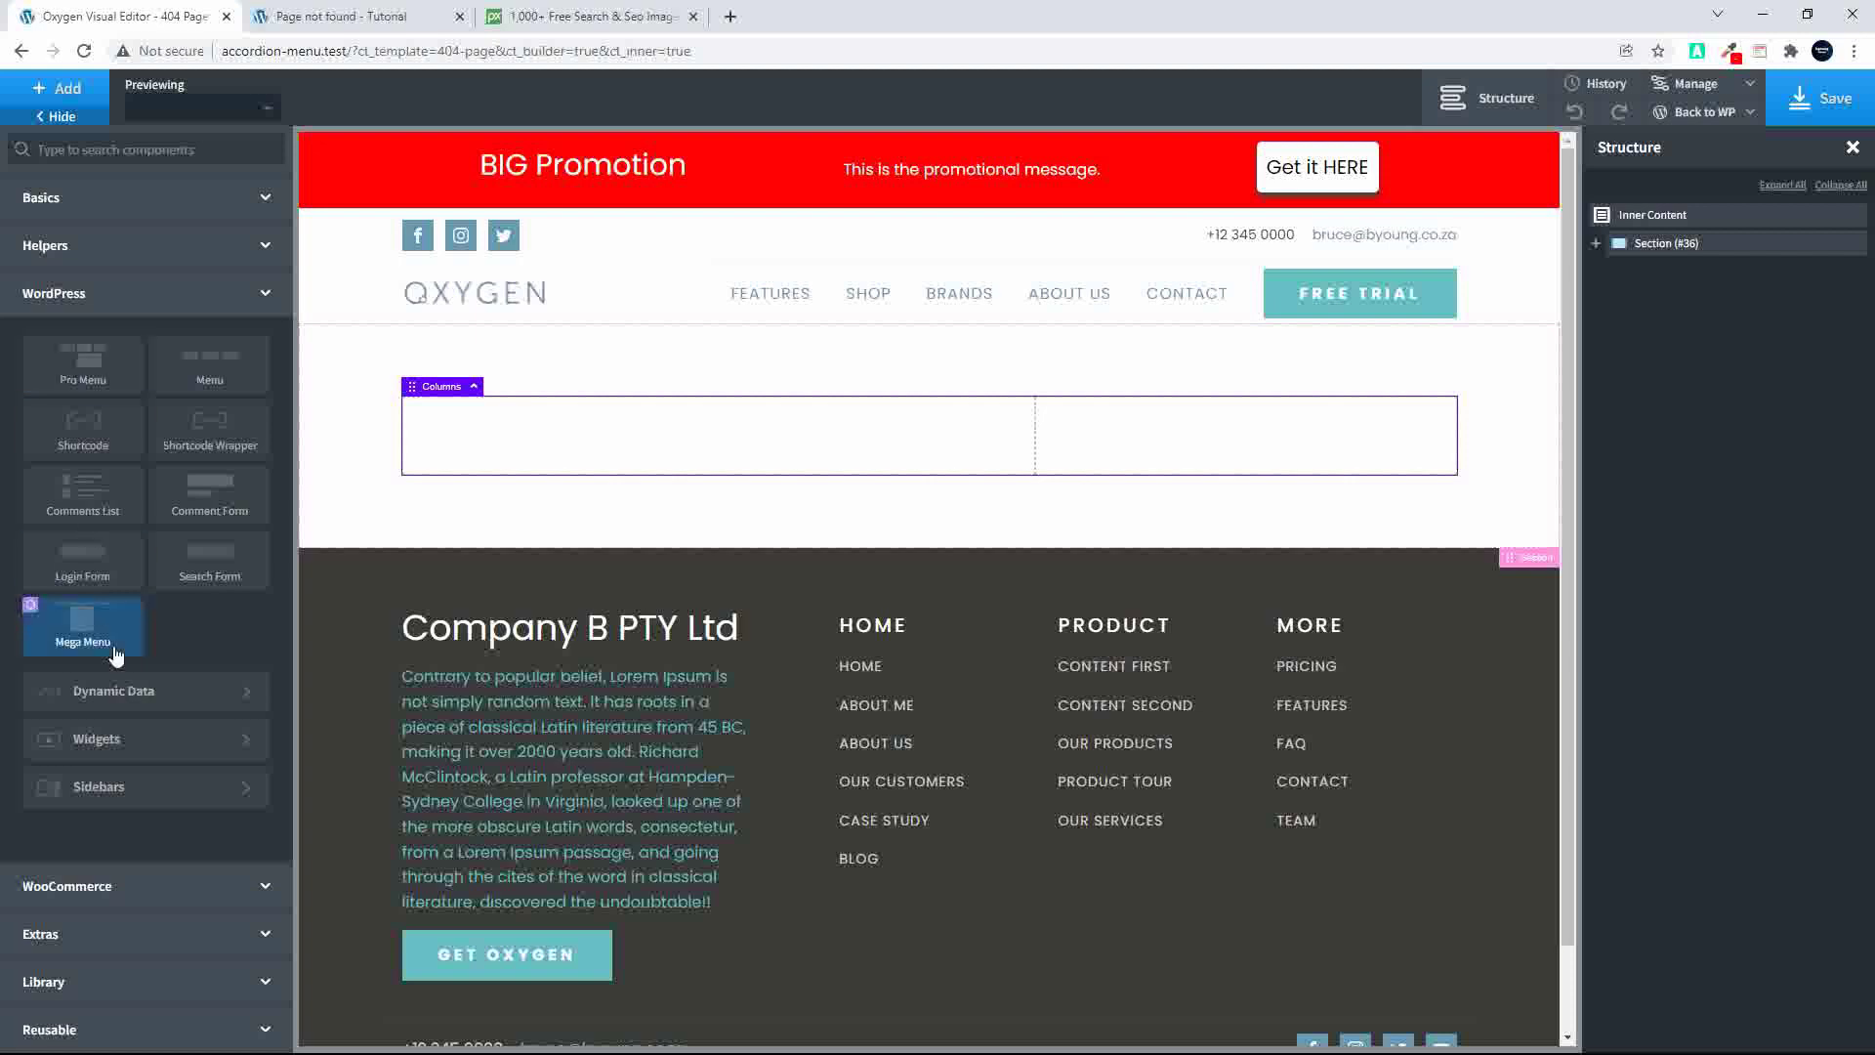
pyautogui.click(103, 739)
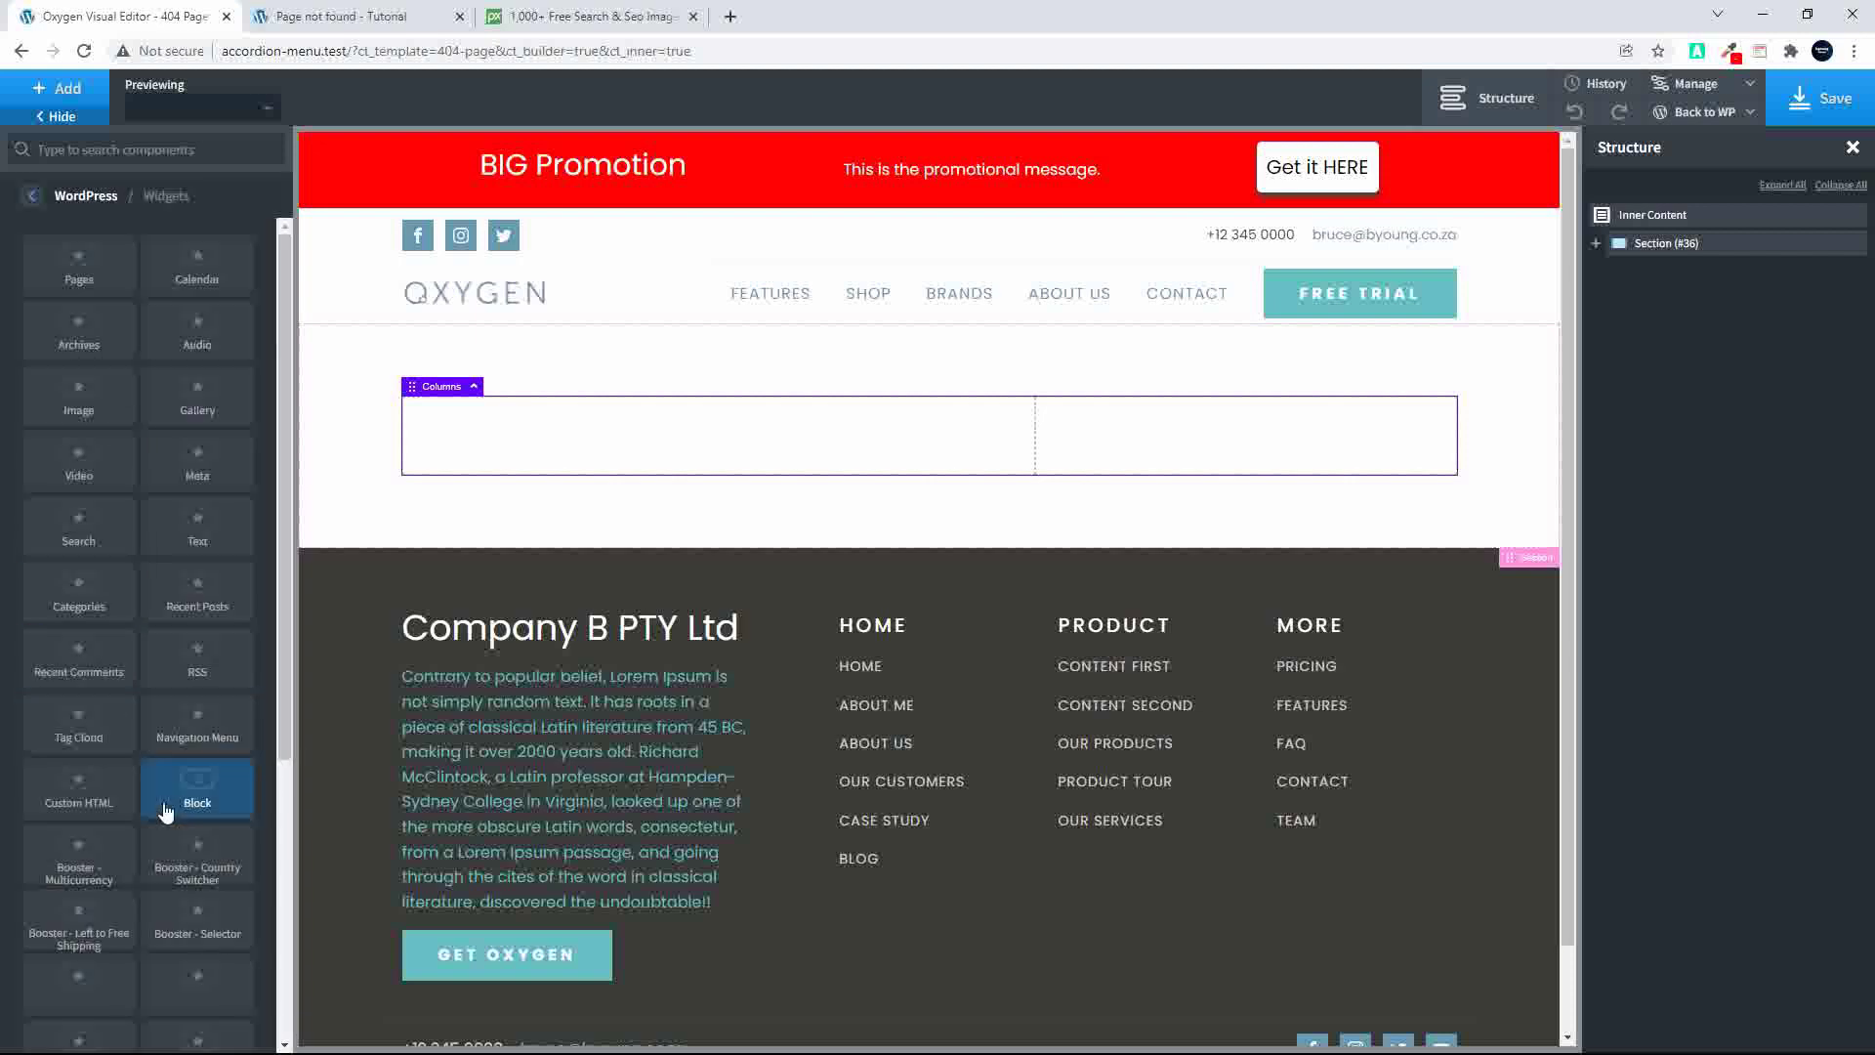
pyautogui.scroll(-5, 189, 796)
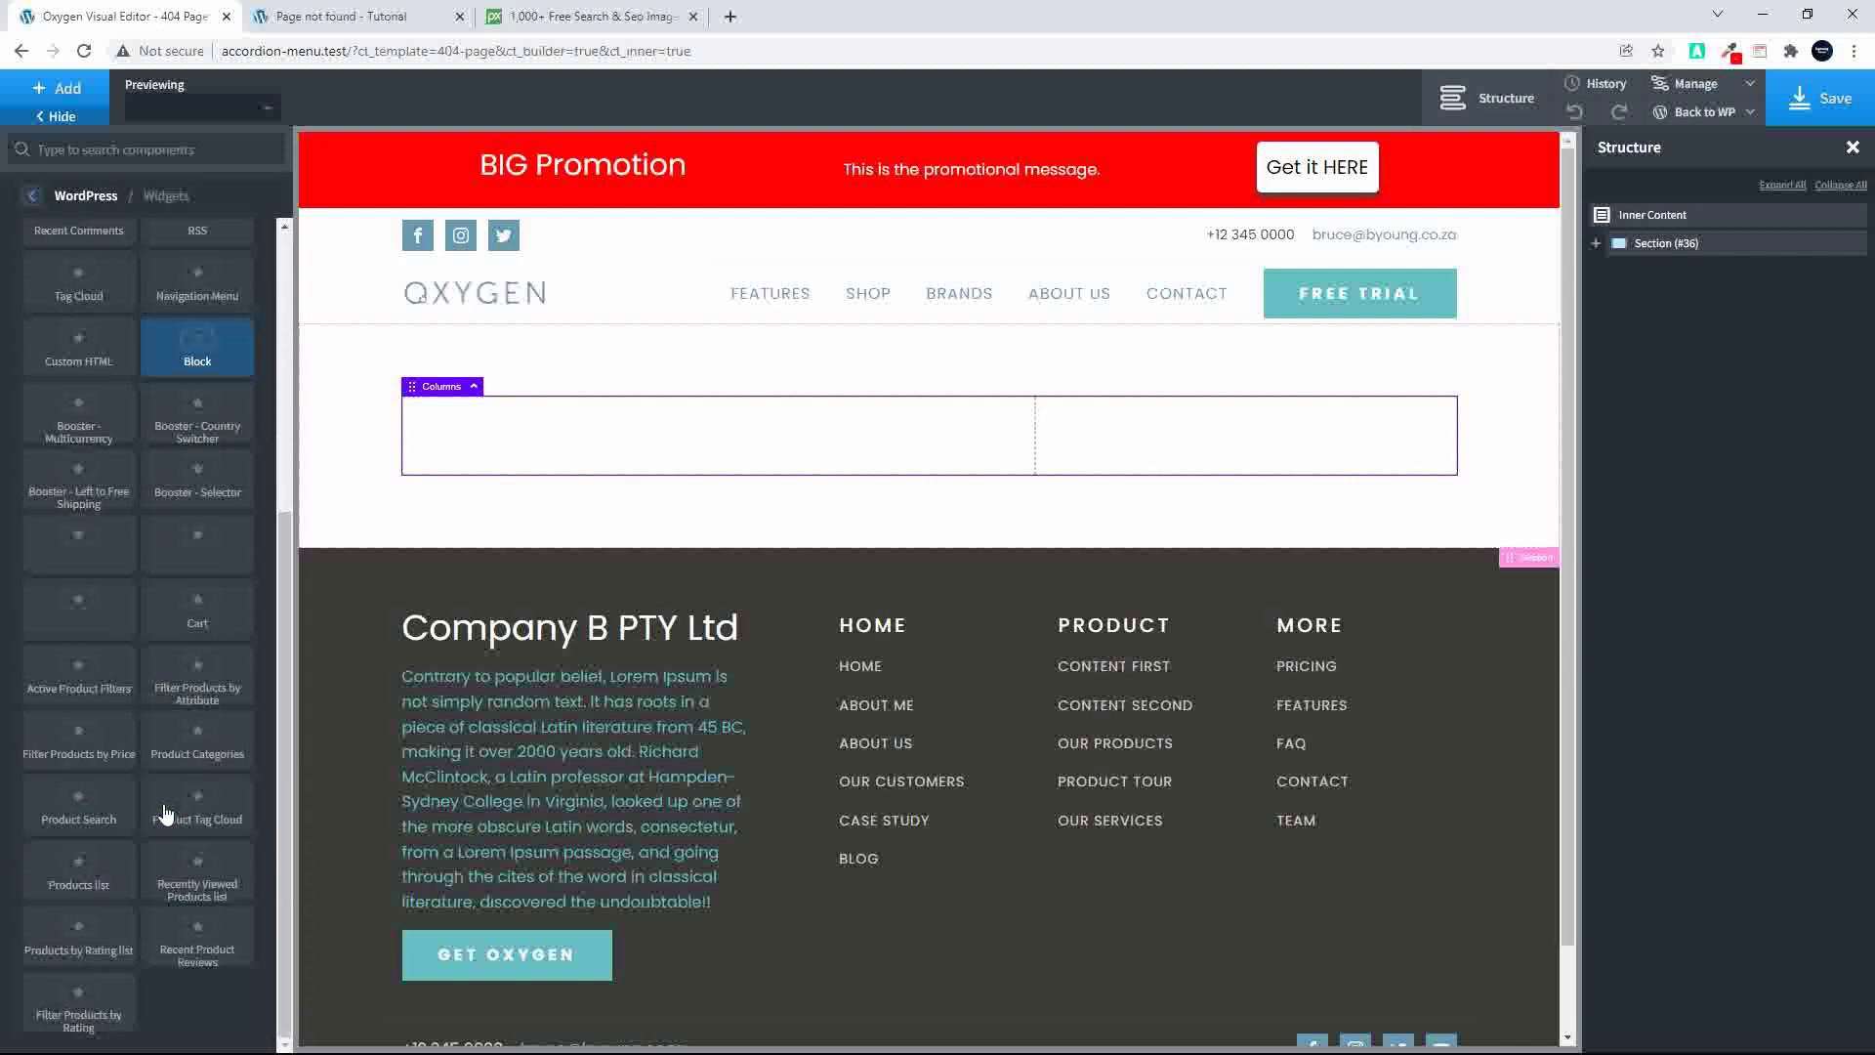
pyautogui.click(81, 812)
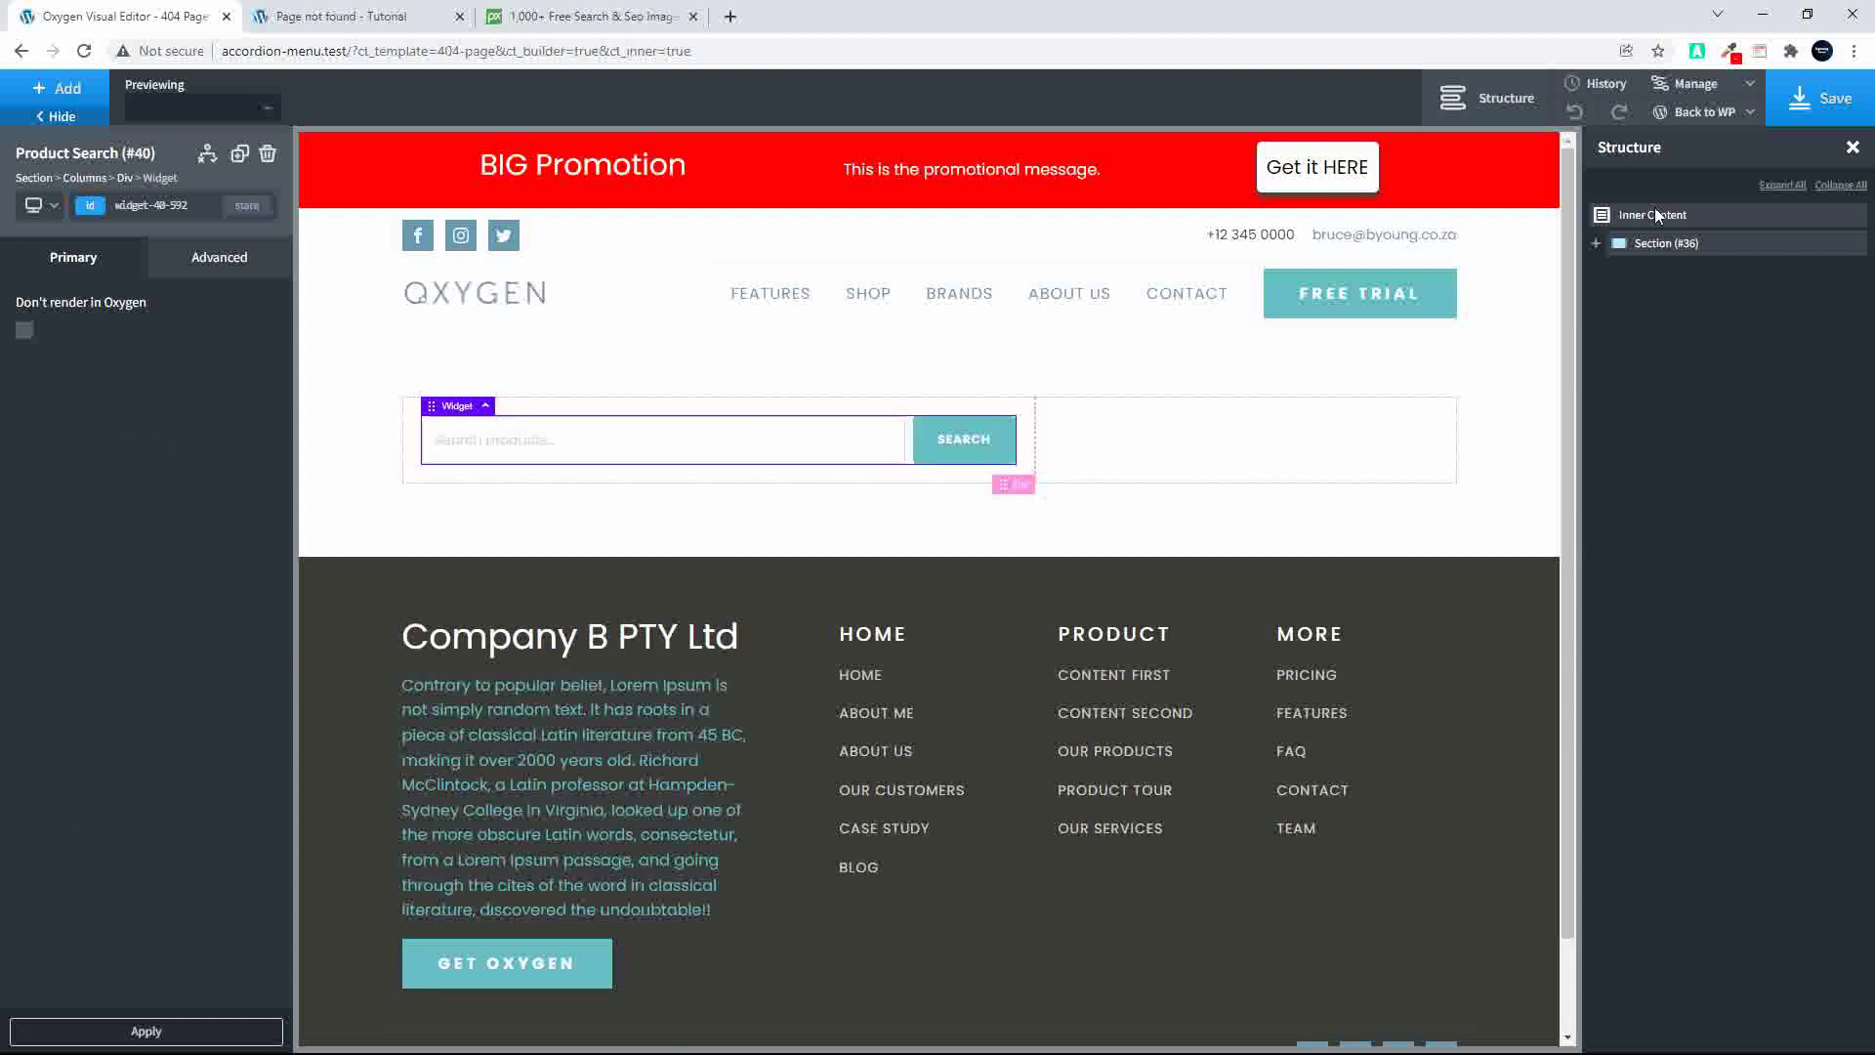
# Step: Move the Product Search widget out of the column's div to directly below the Columns element in the section
pyautogui.click(1597, 244)
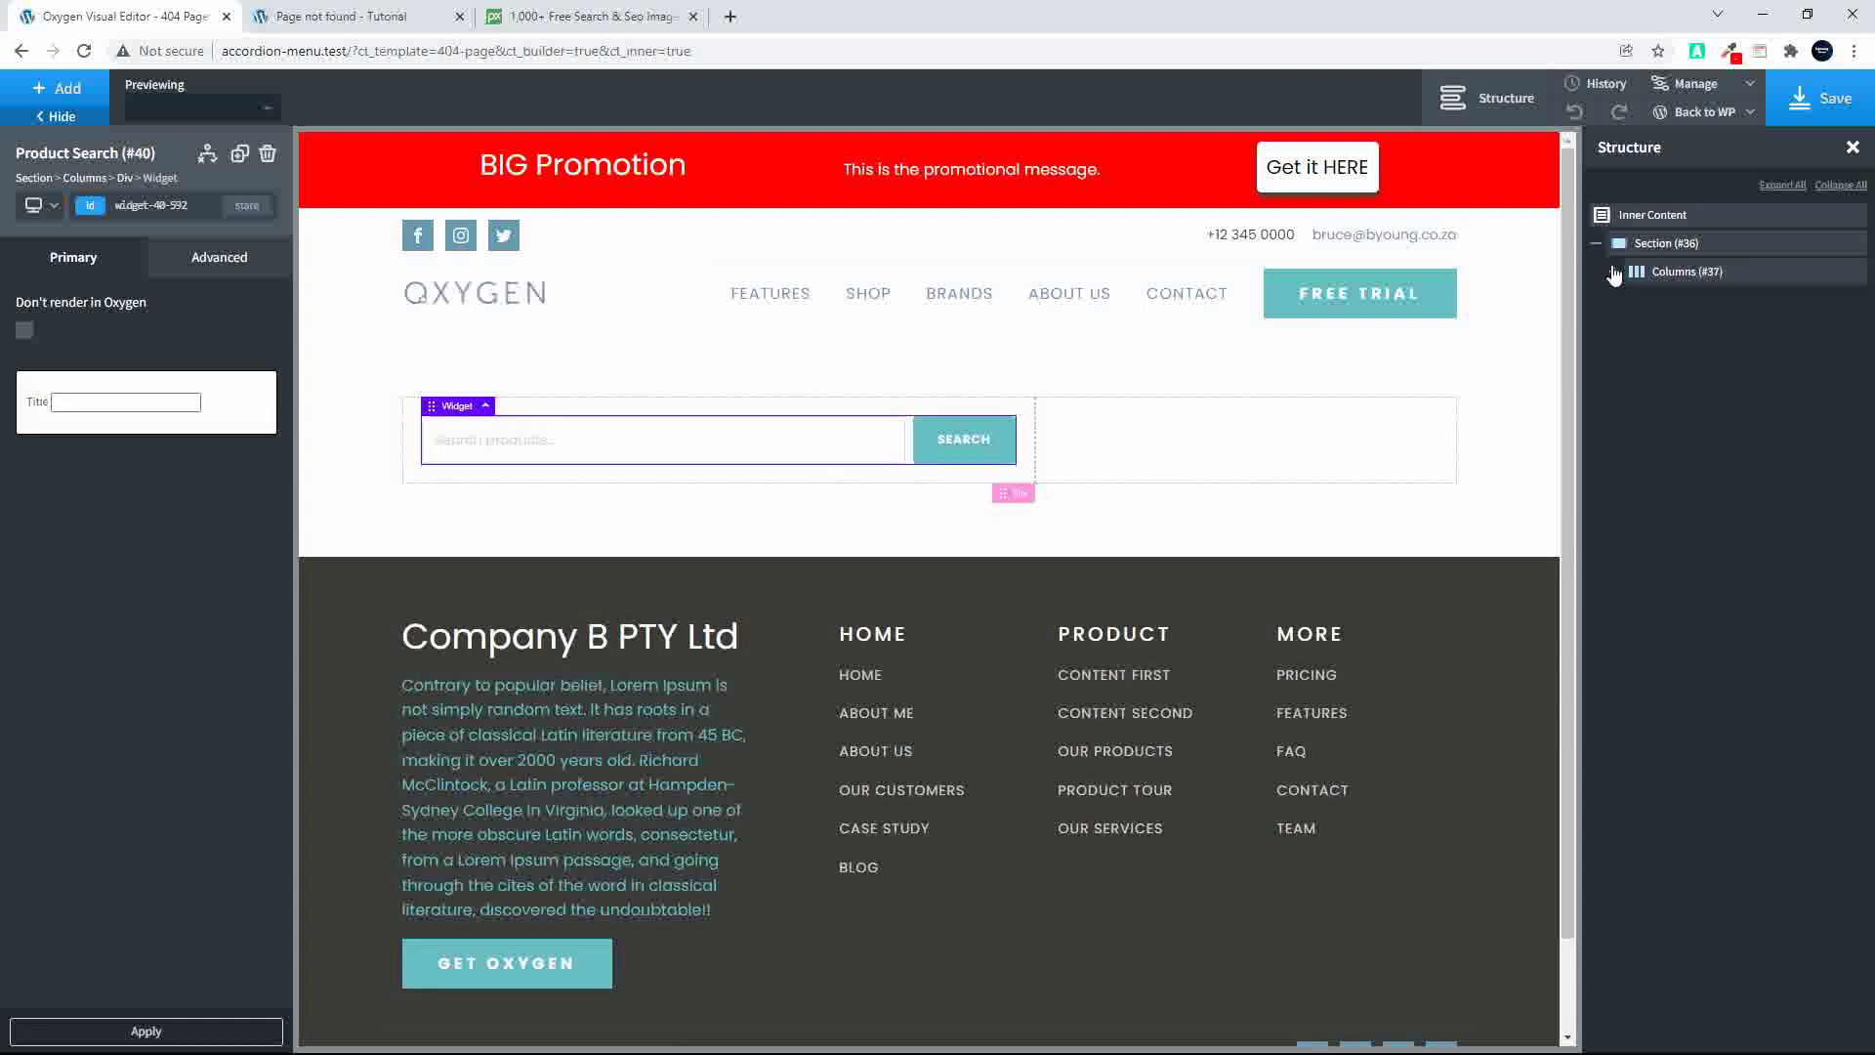
pyautogui.click(1613, 272)
pyautogui.click(1631, 300)
pyautogui.moveTo(1666, 329); pyautogui.dragTo(1653, 272)
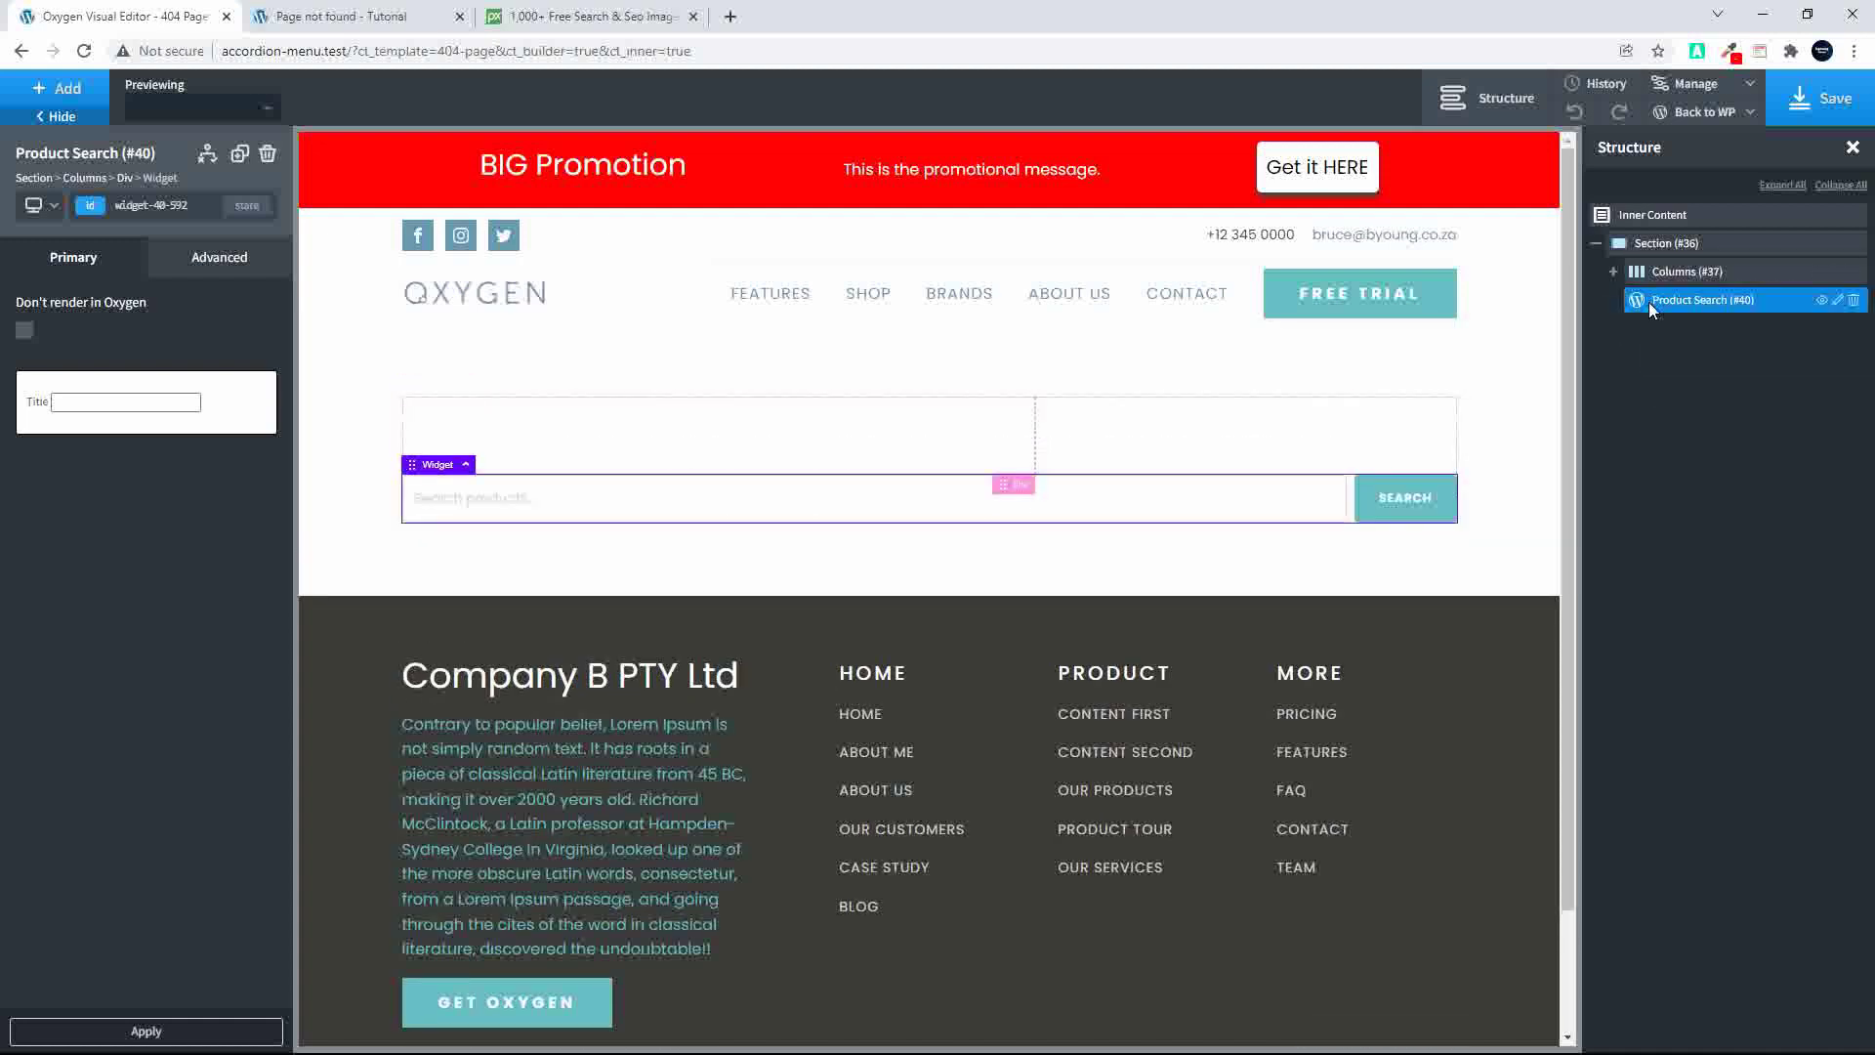
# Step: Add a Div below the Product Search widget in the section and set its width to 100
pyautogui.click(1614, 273)
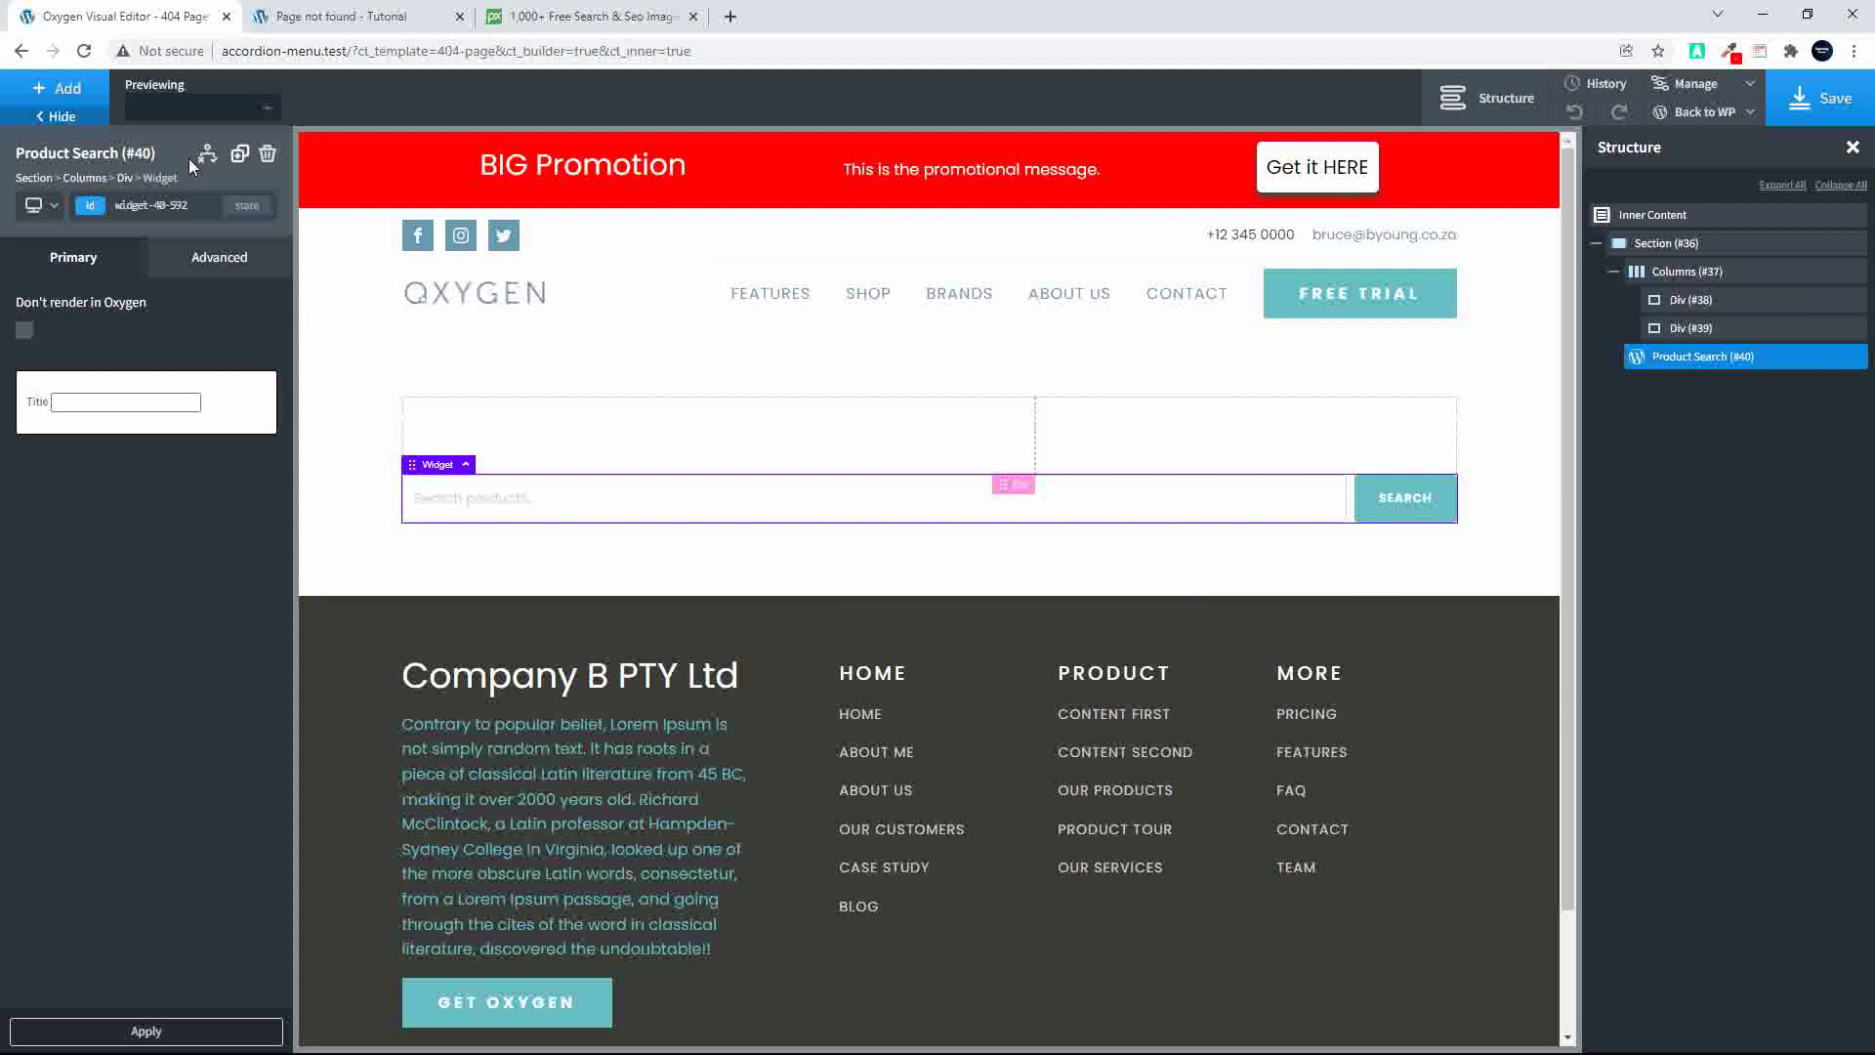
pyautogui.click(57, 90)
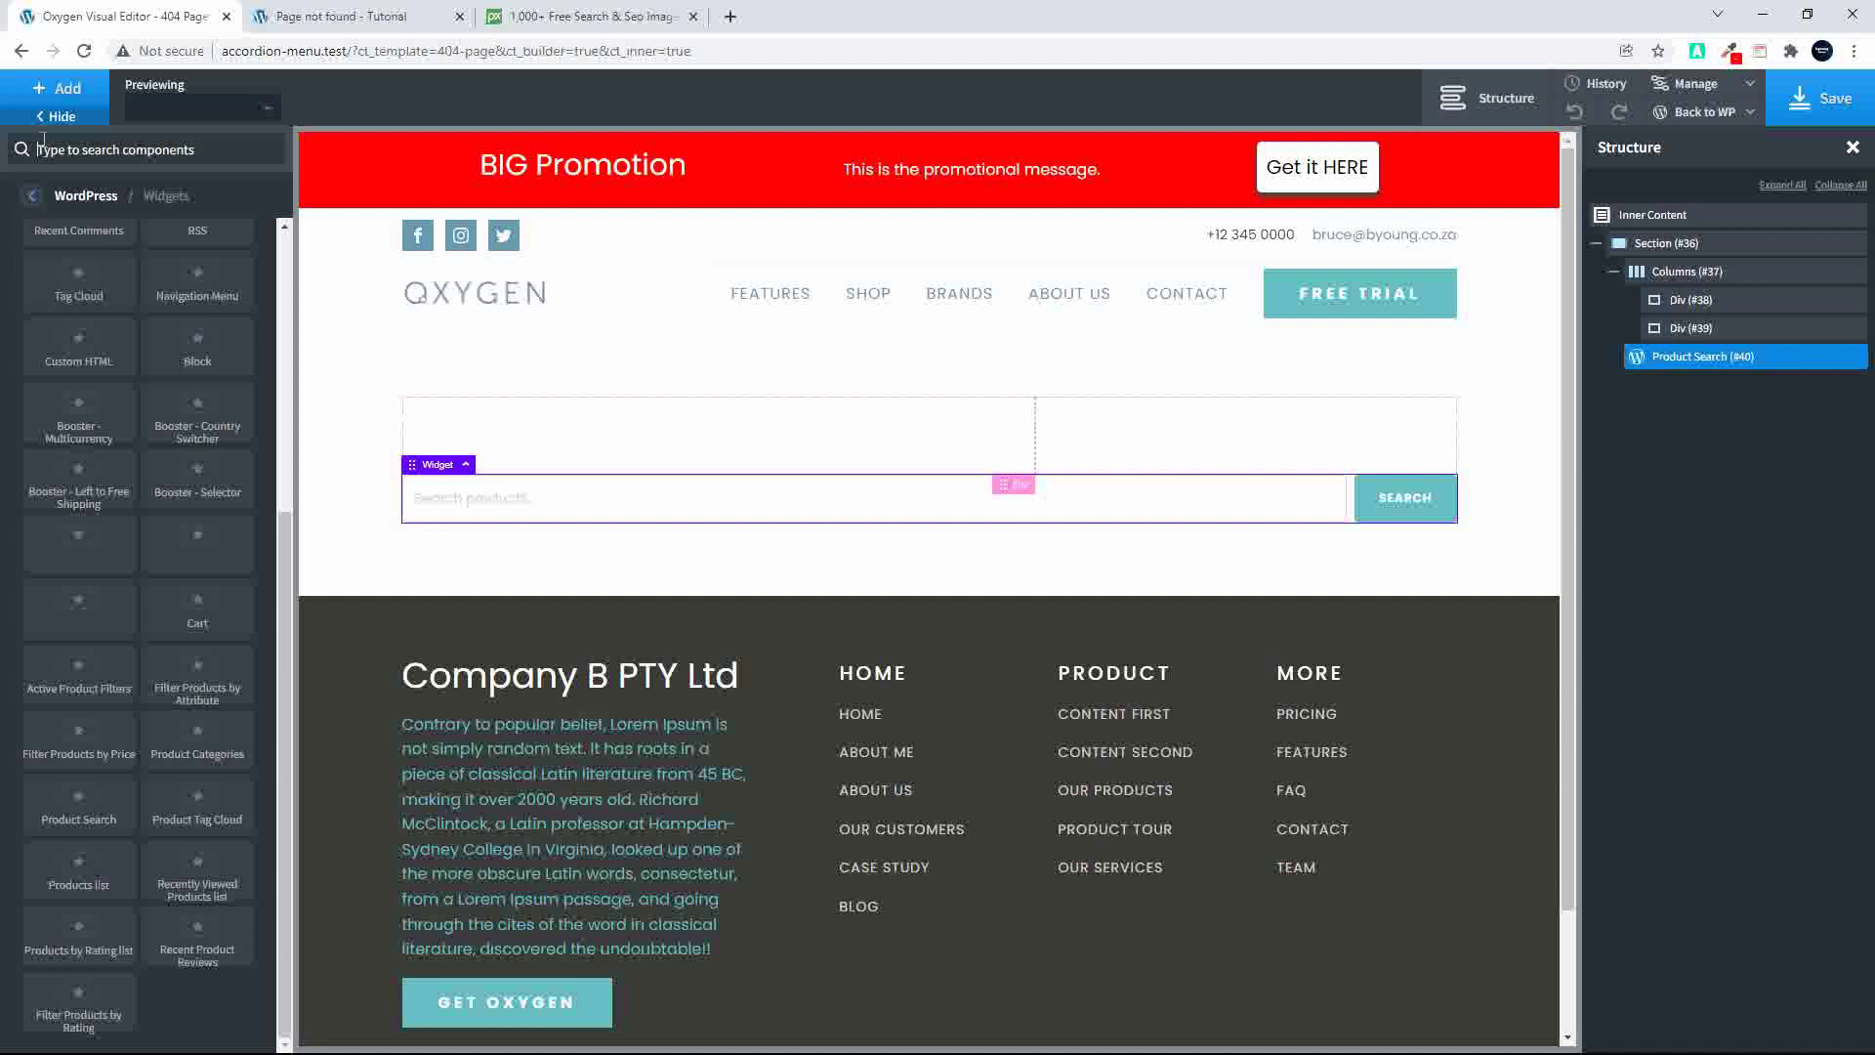
pyautogui.click(64, 95)
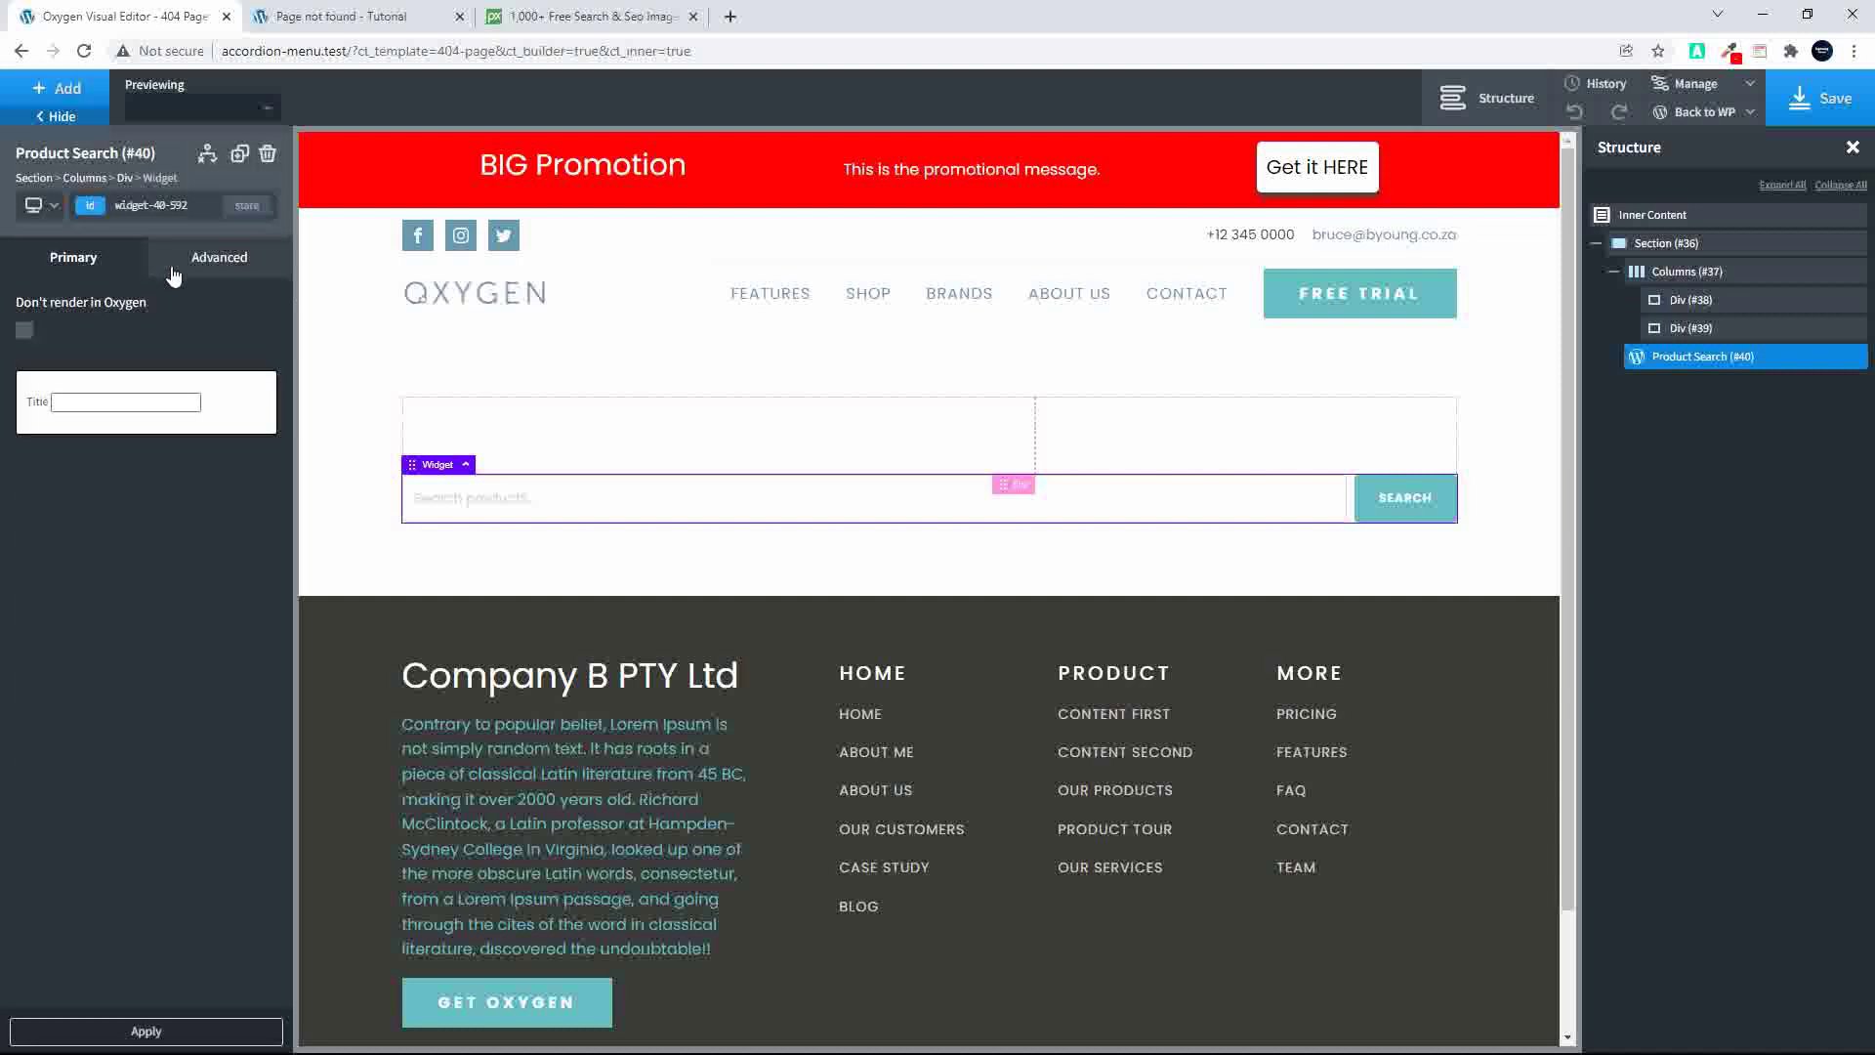
pyautogui.click(57, 91)
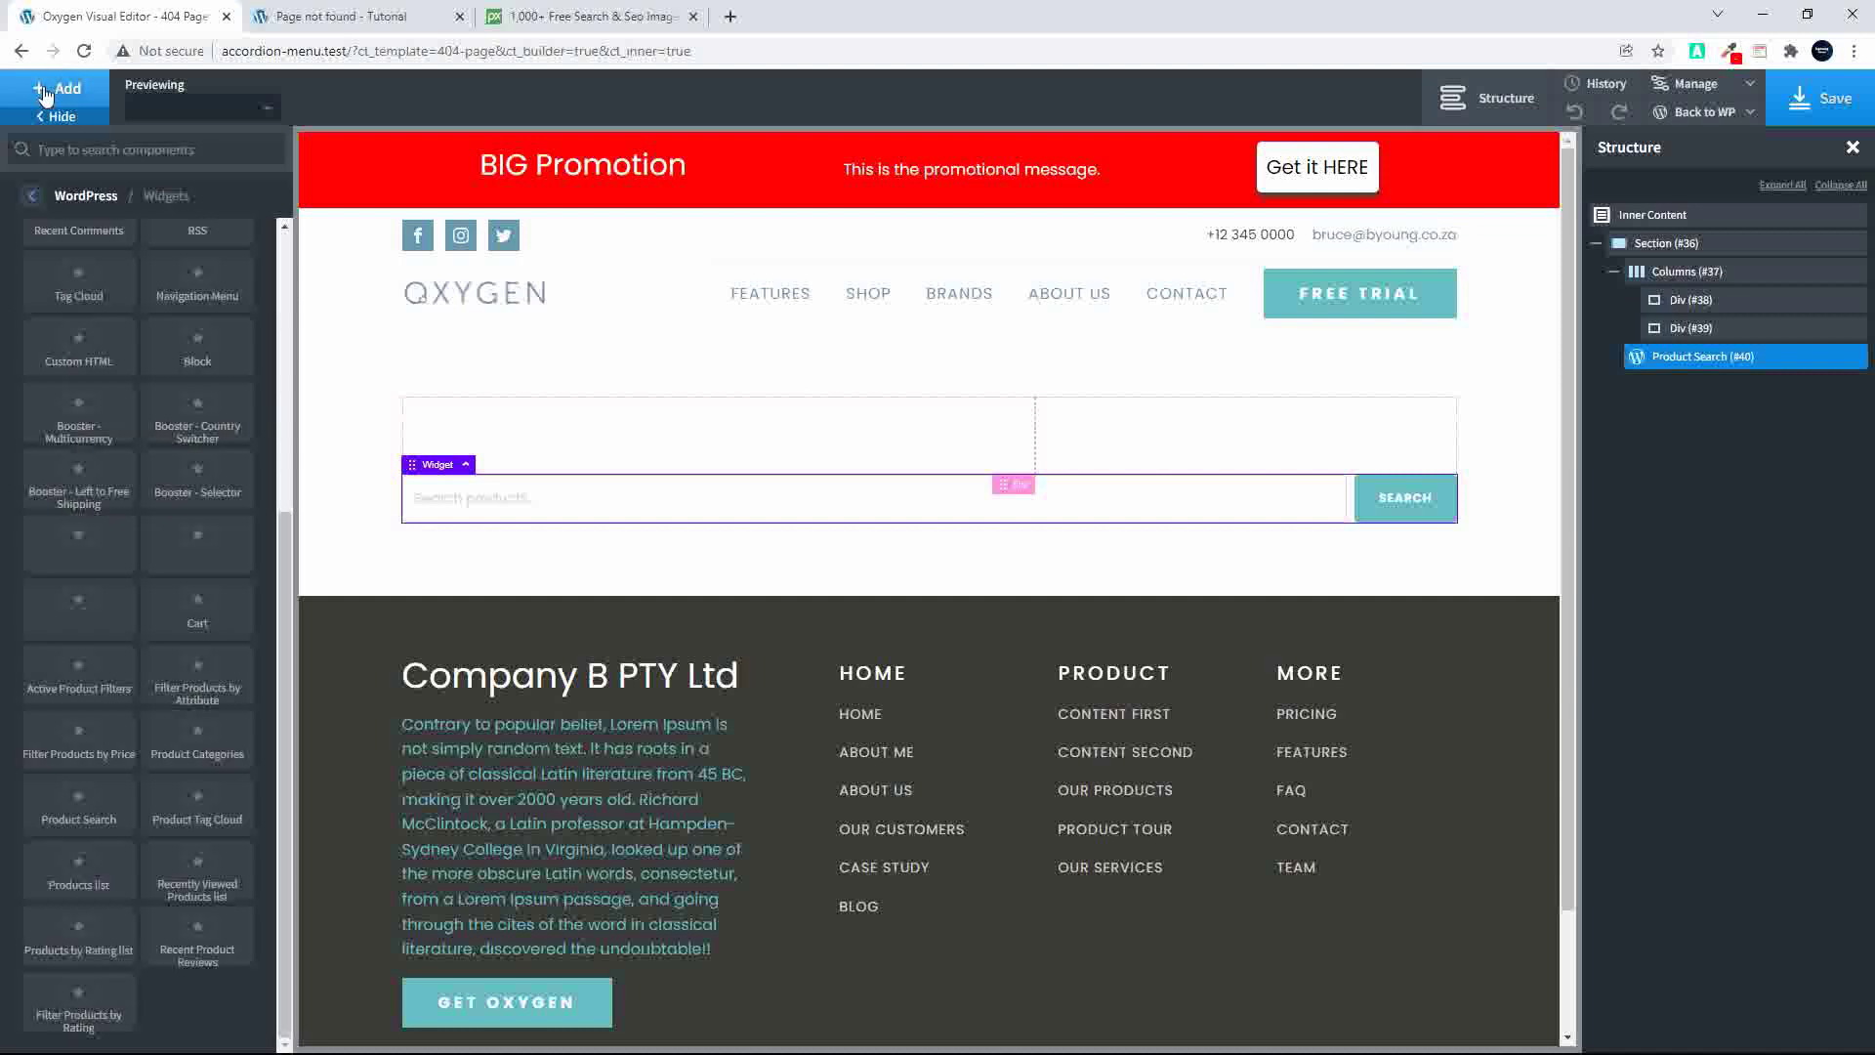
pyautogui.click(36, 200)
pyautogui.click(39, 199)
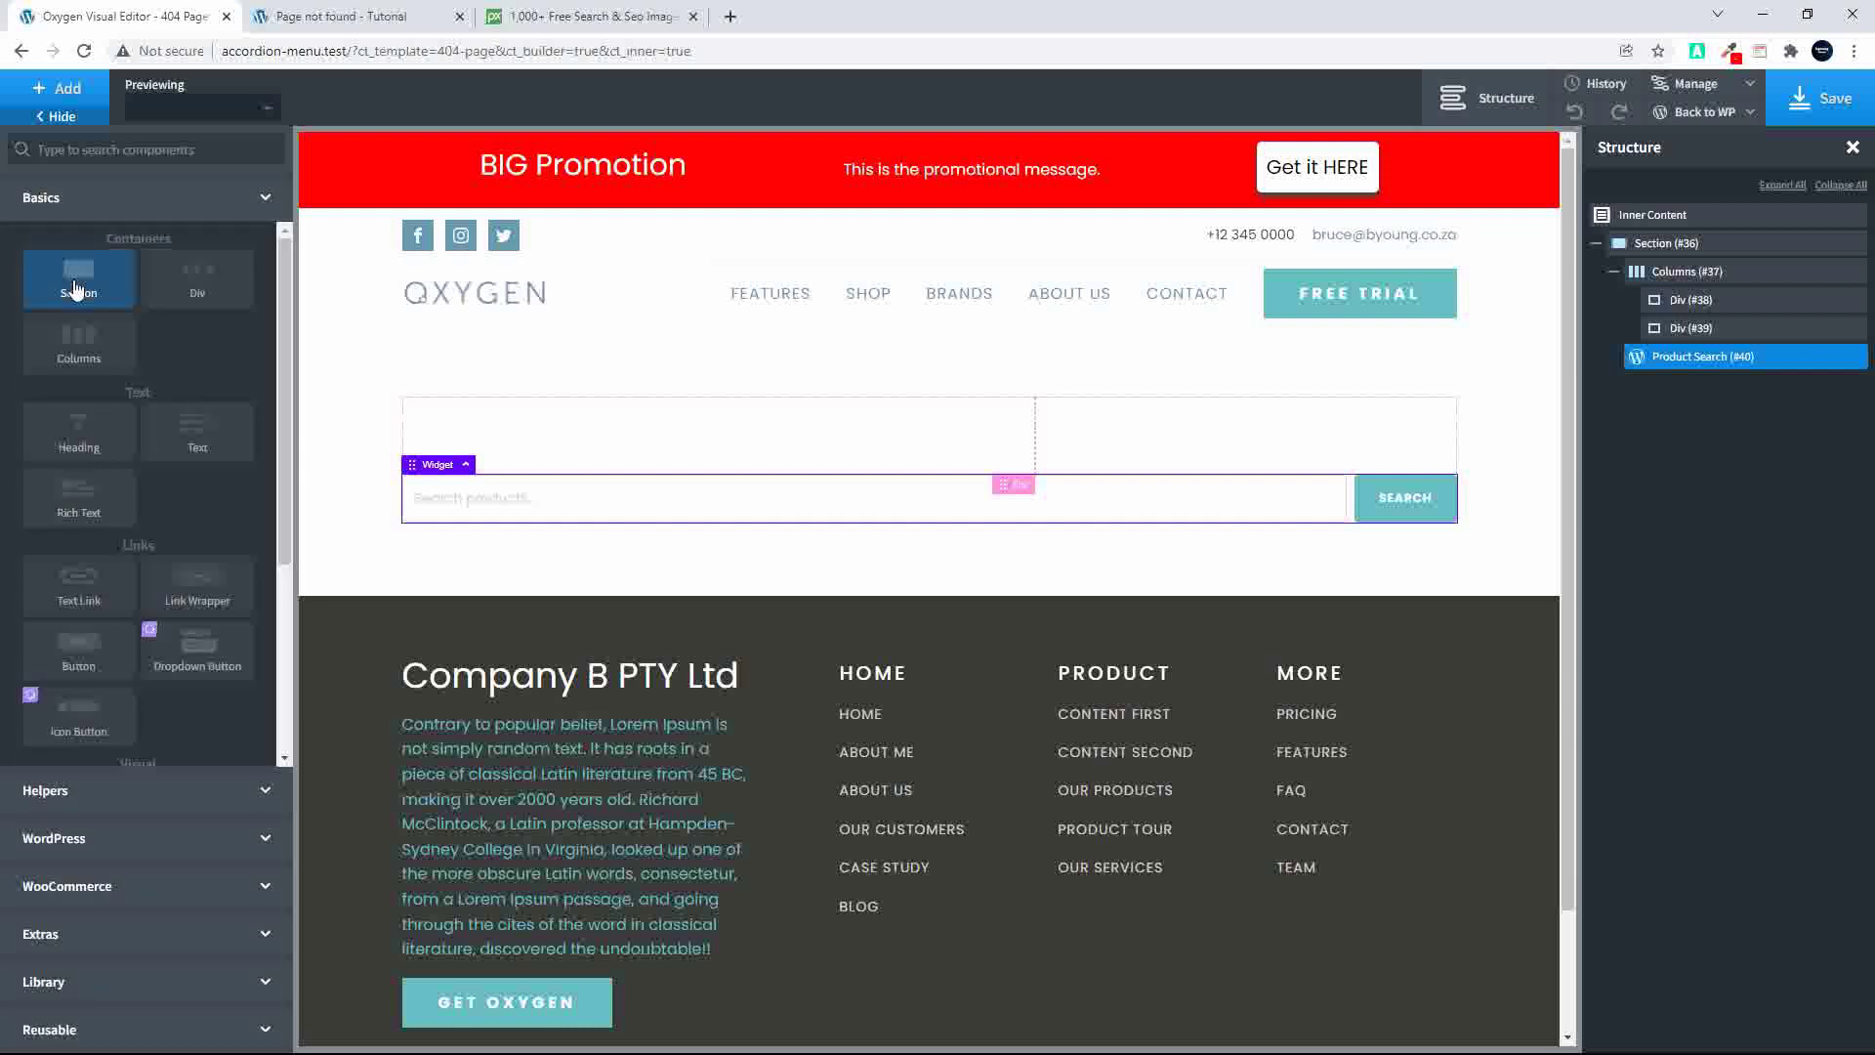
pyautogui.click(203, 286)
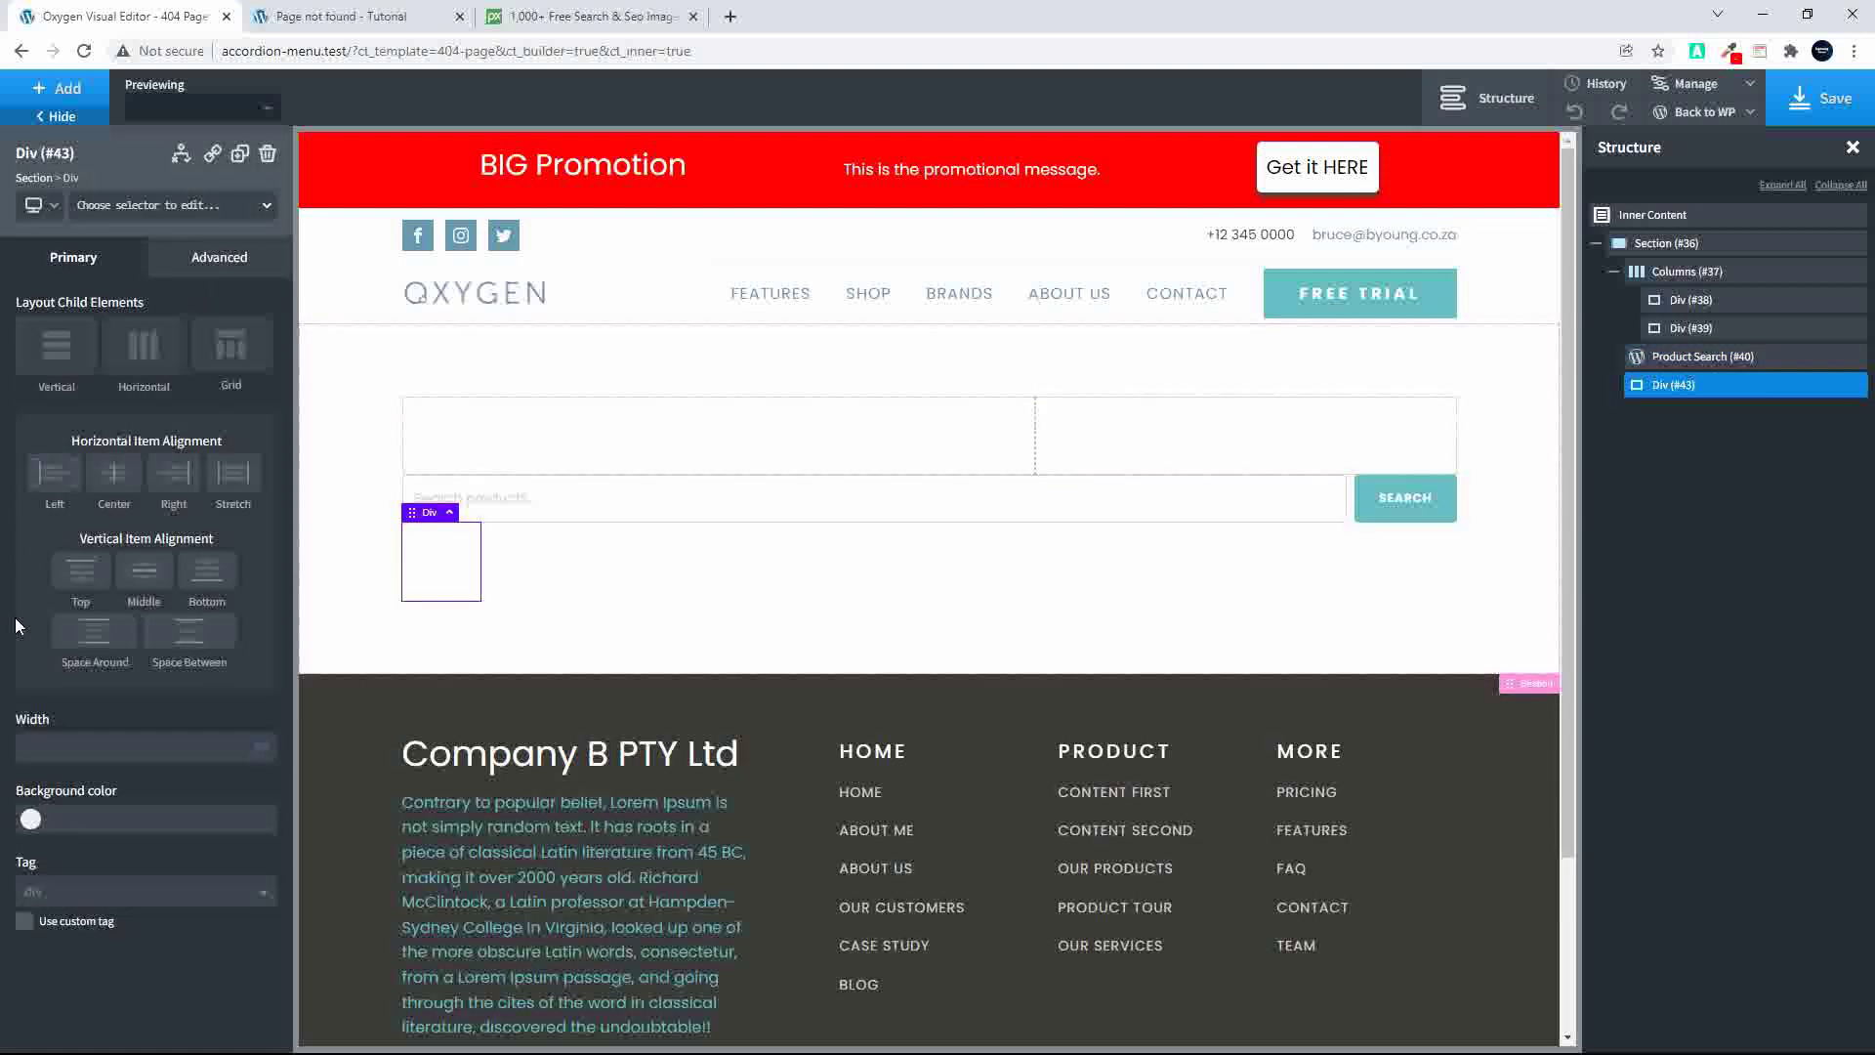
pyautogui.click(270, 765)
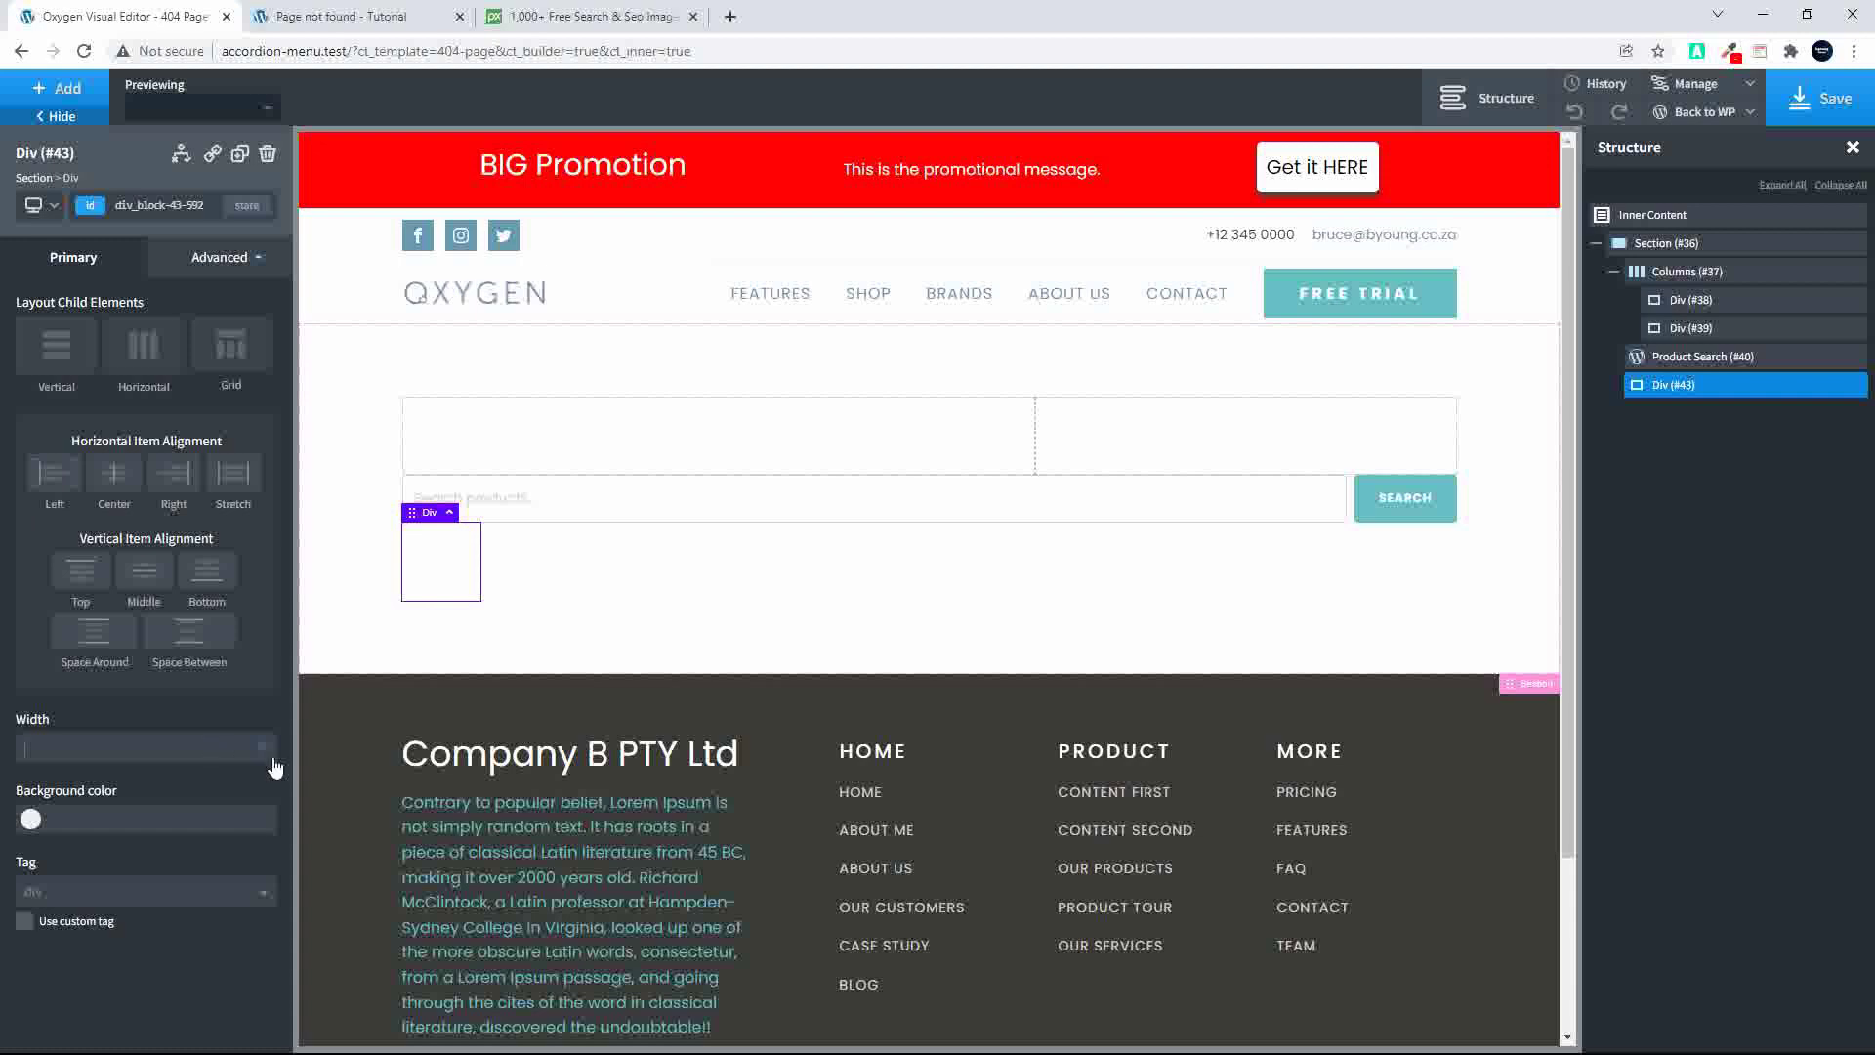
pyautogui.write('100')
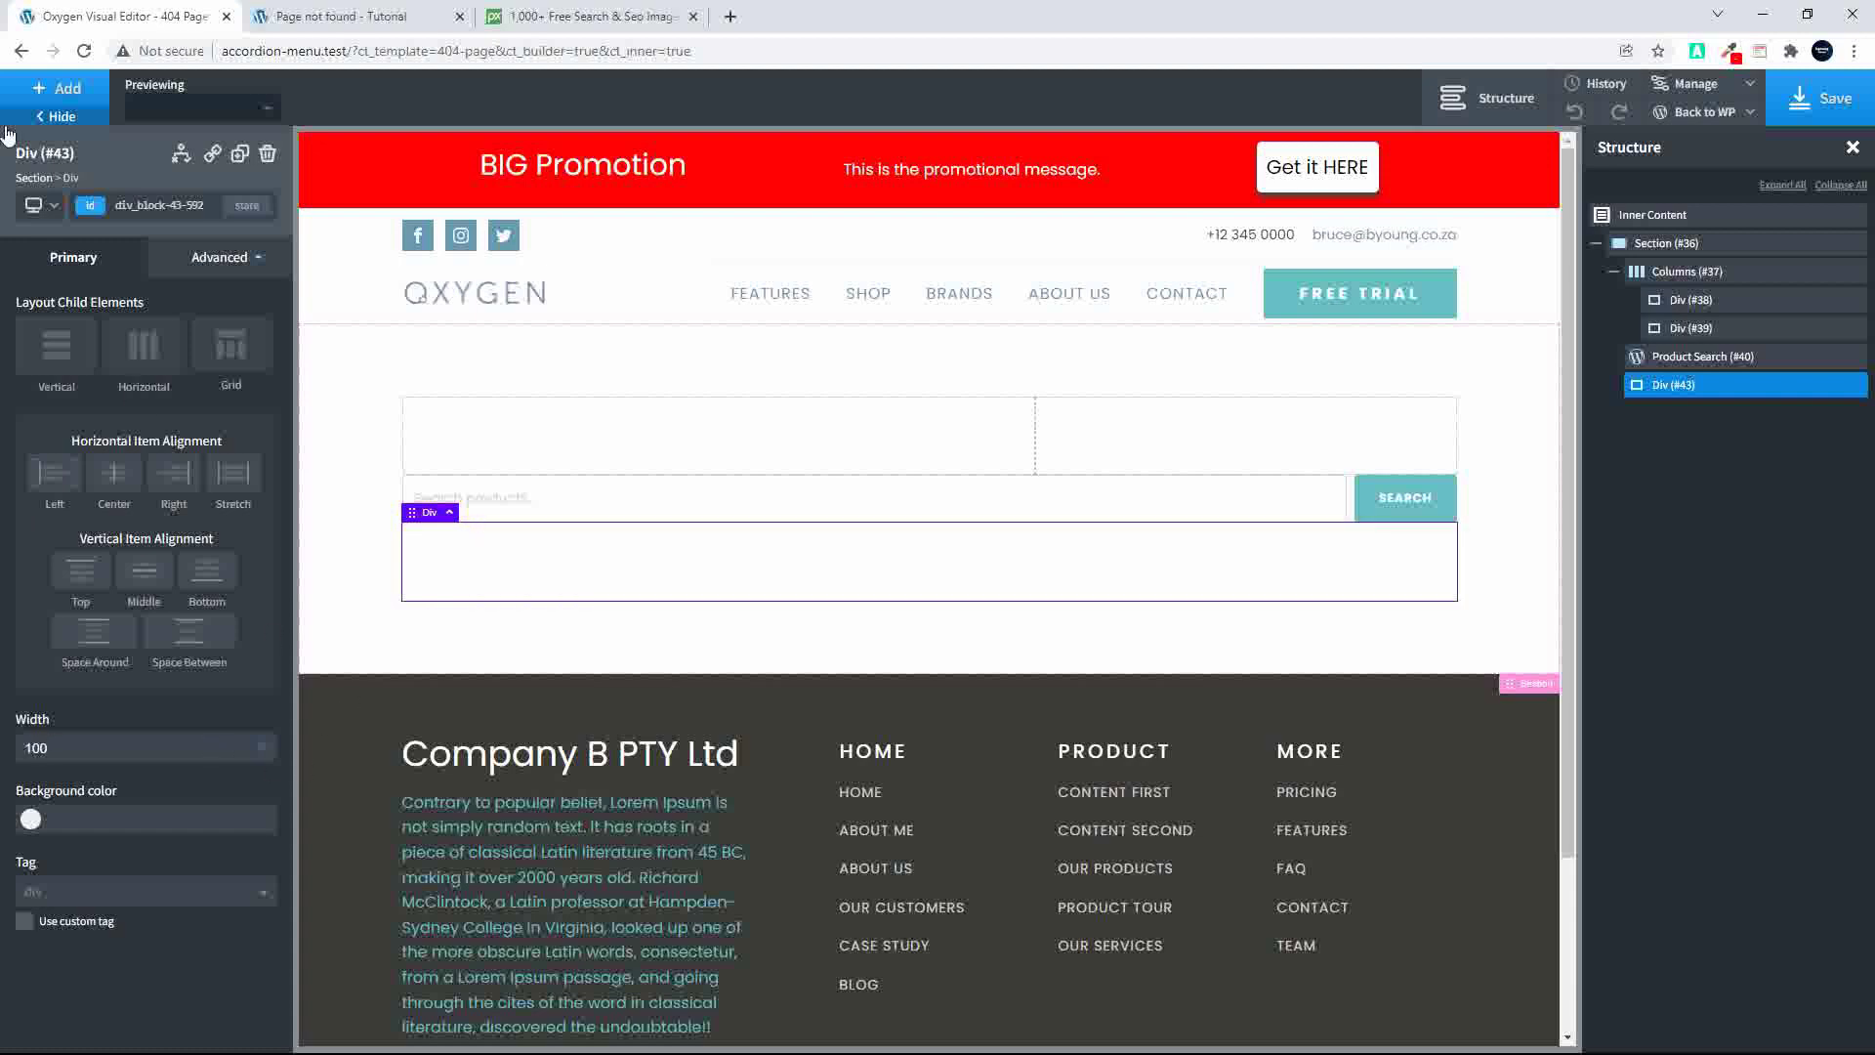
# Step: Add a Heading inside the new full-width div, with tag h2 and font size 35
pyautogui.click(59, 88)
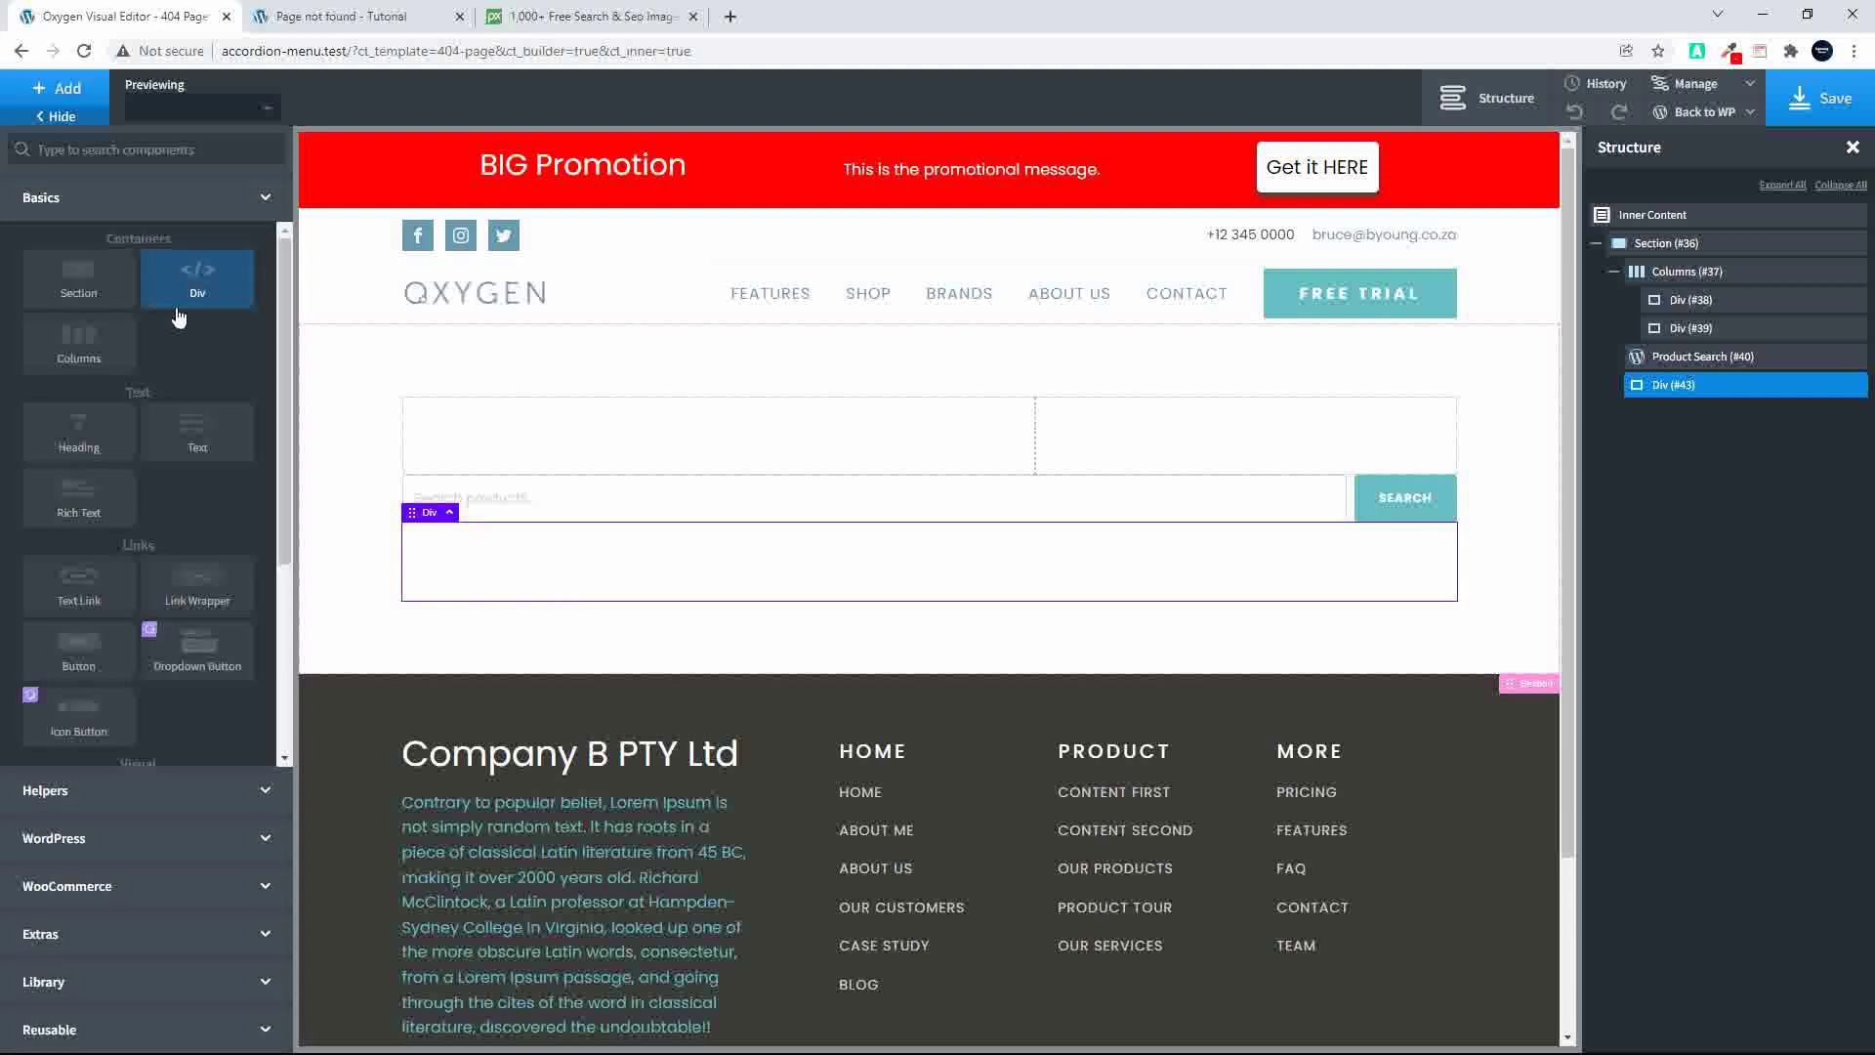
pyautogui.click(90, 441)
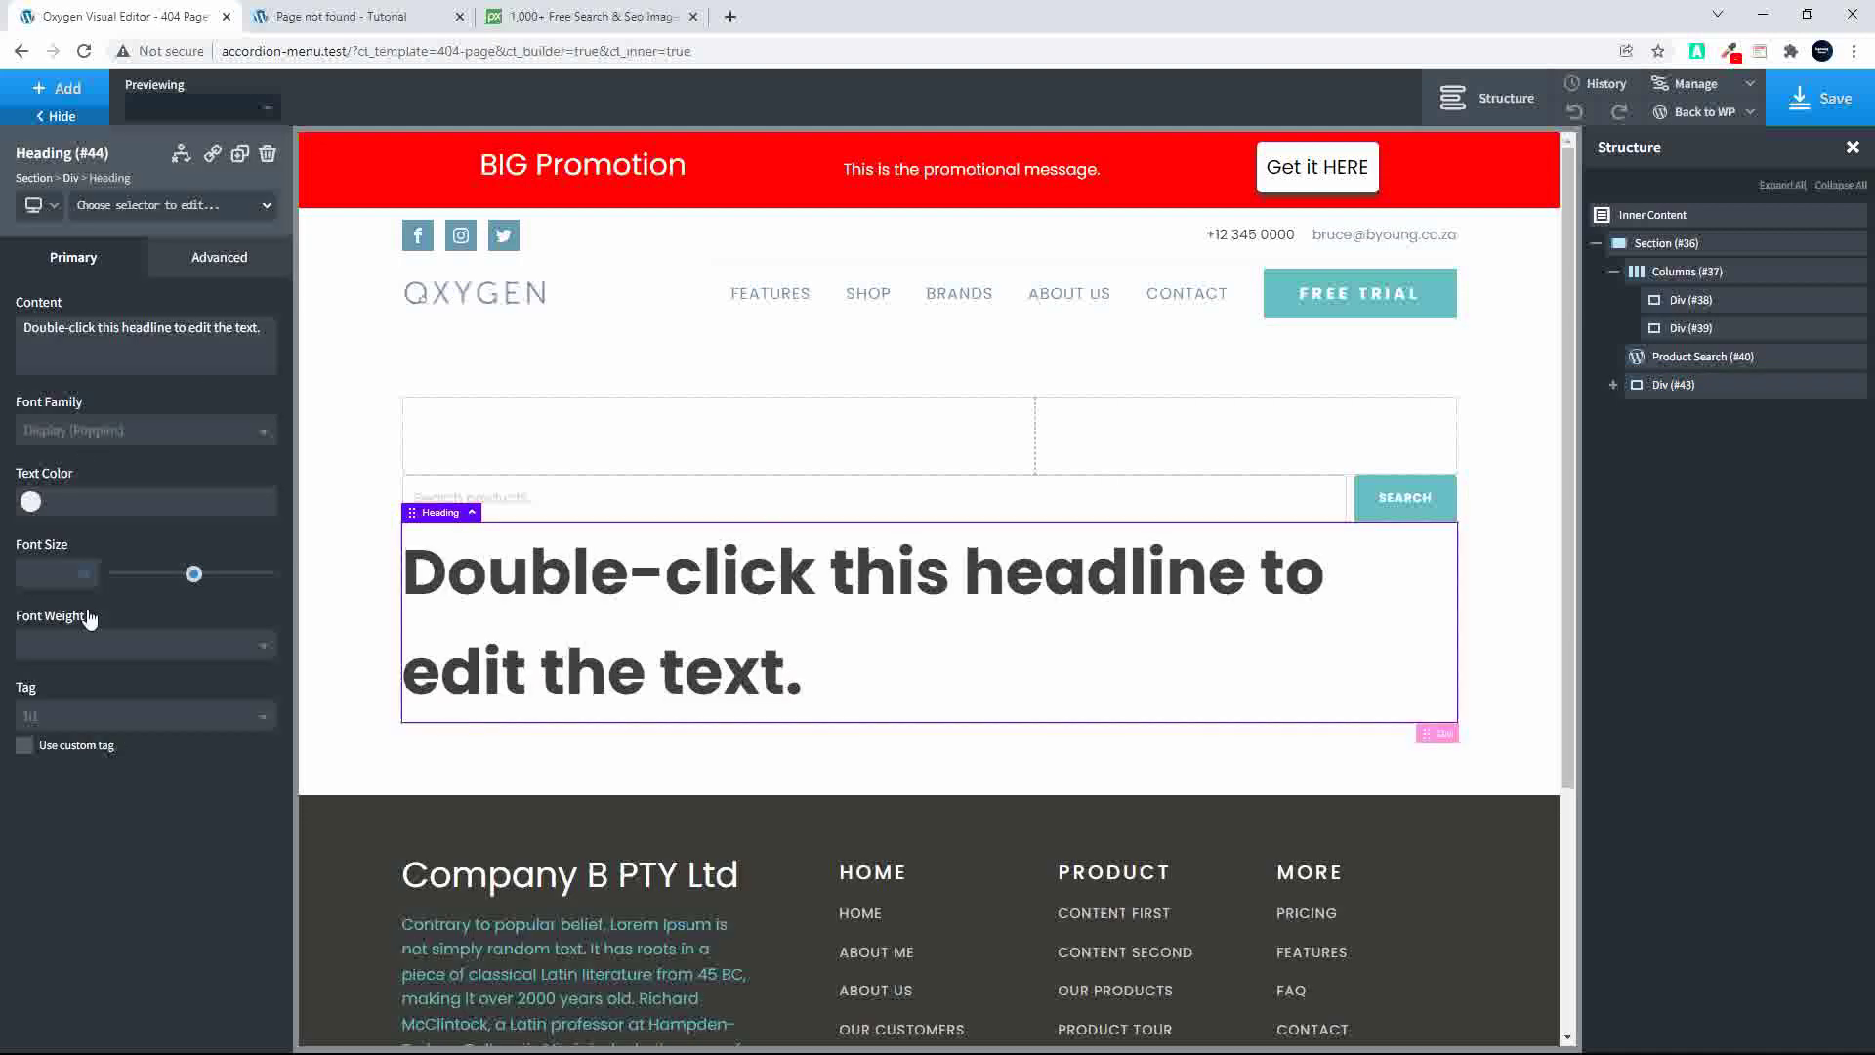
pyautogui.click(90, 723)
pyautogui.click(62, 784)
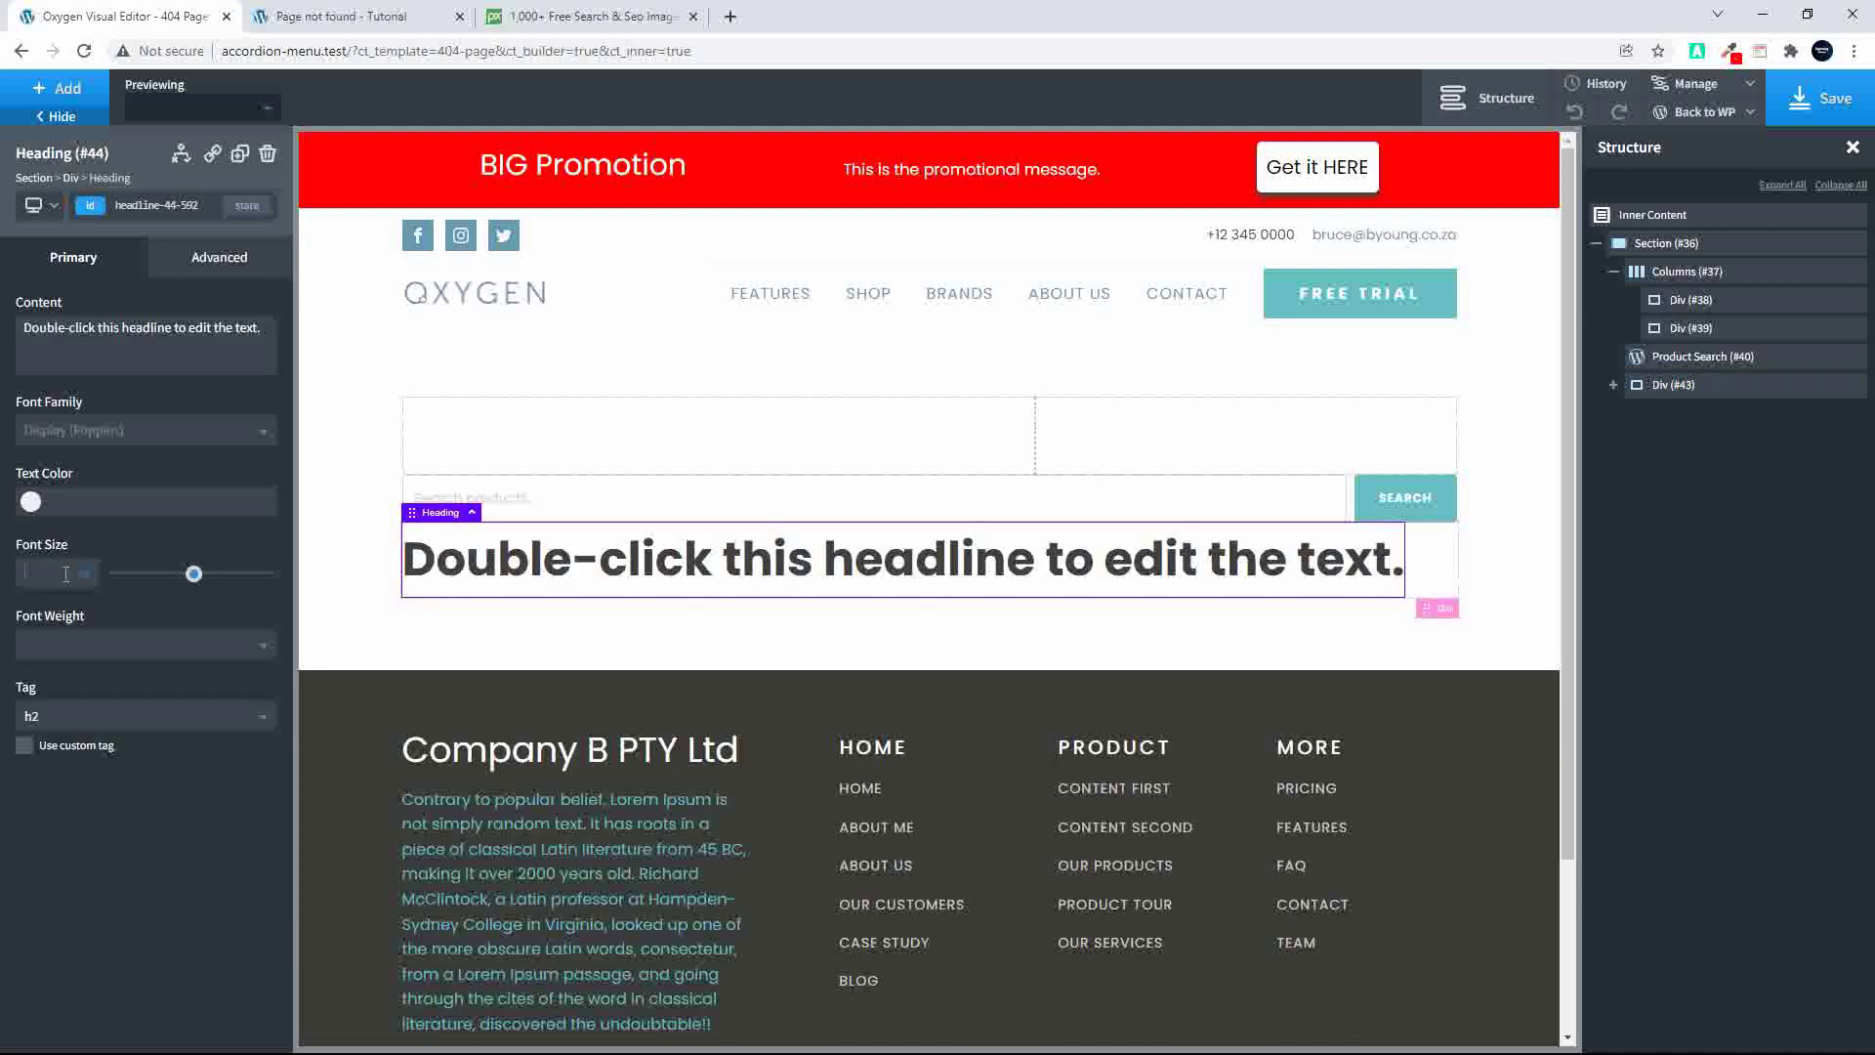
pyautogui.click(76, 583)
pyautogui.write('35')
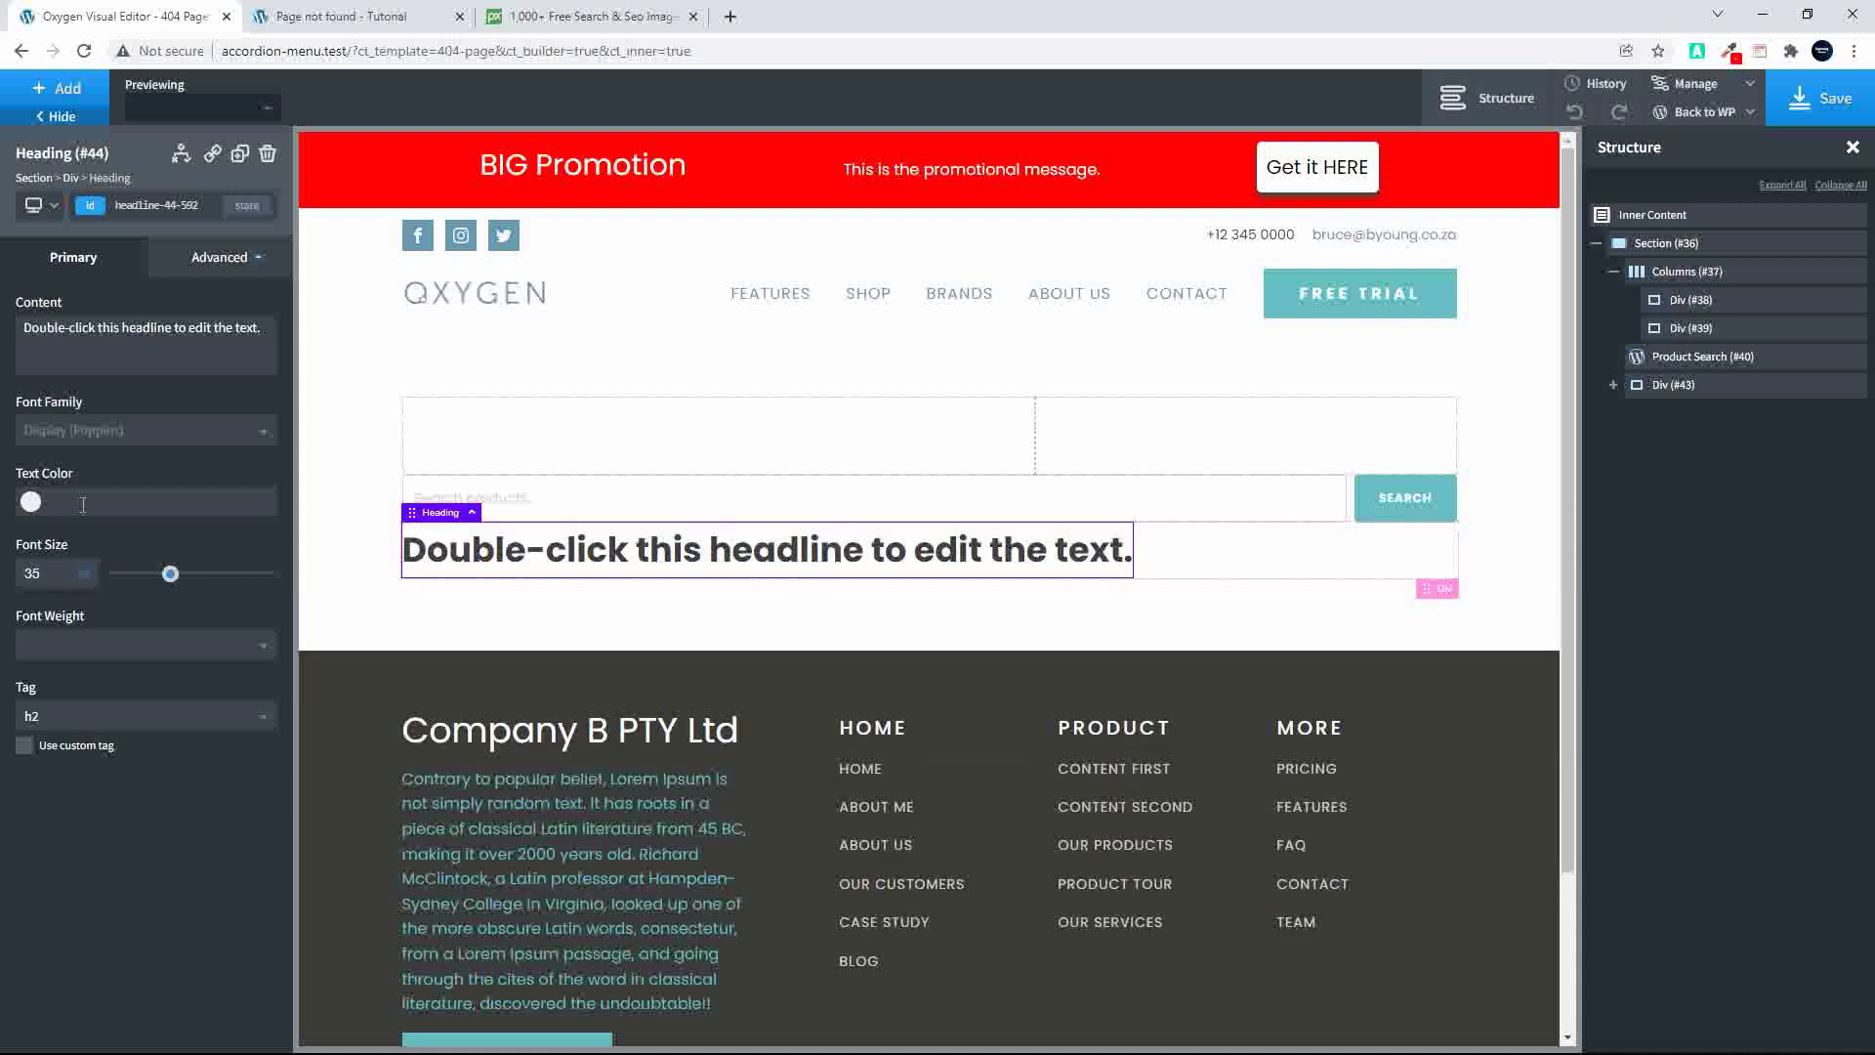
# Step: Set the heading's text color to atomic - Primary B and its font weight to 500
pyautogui.click(33, 504)
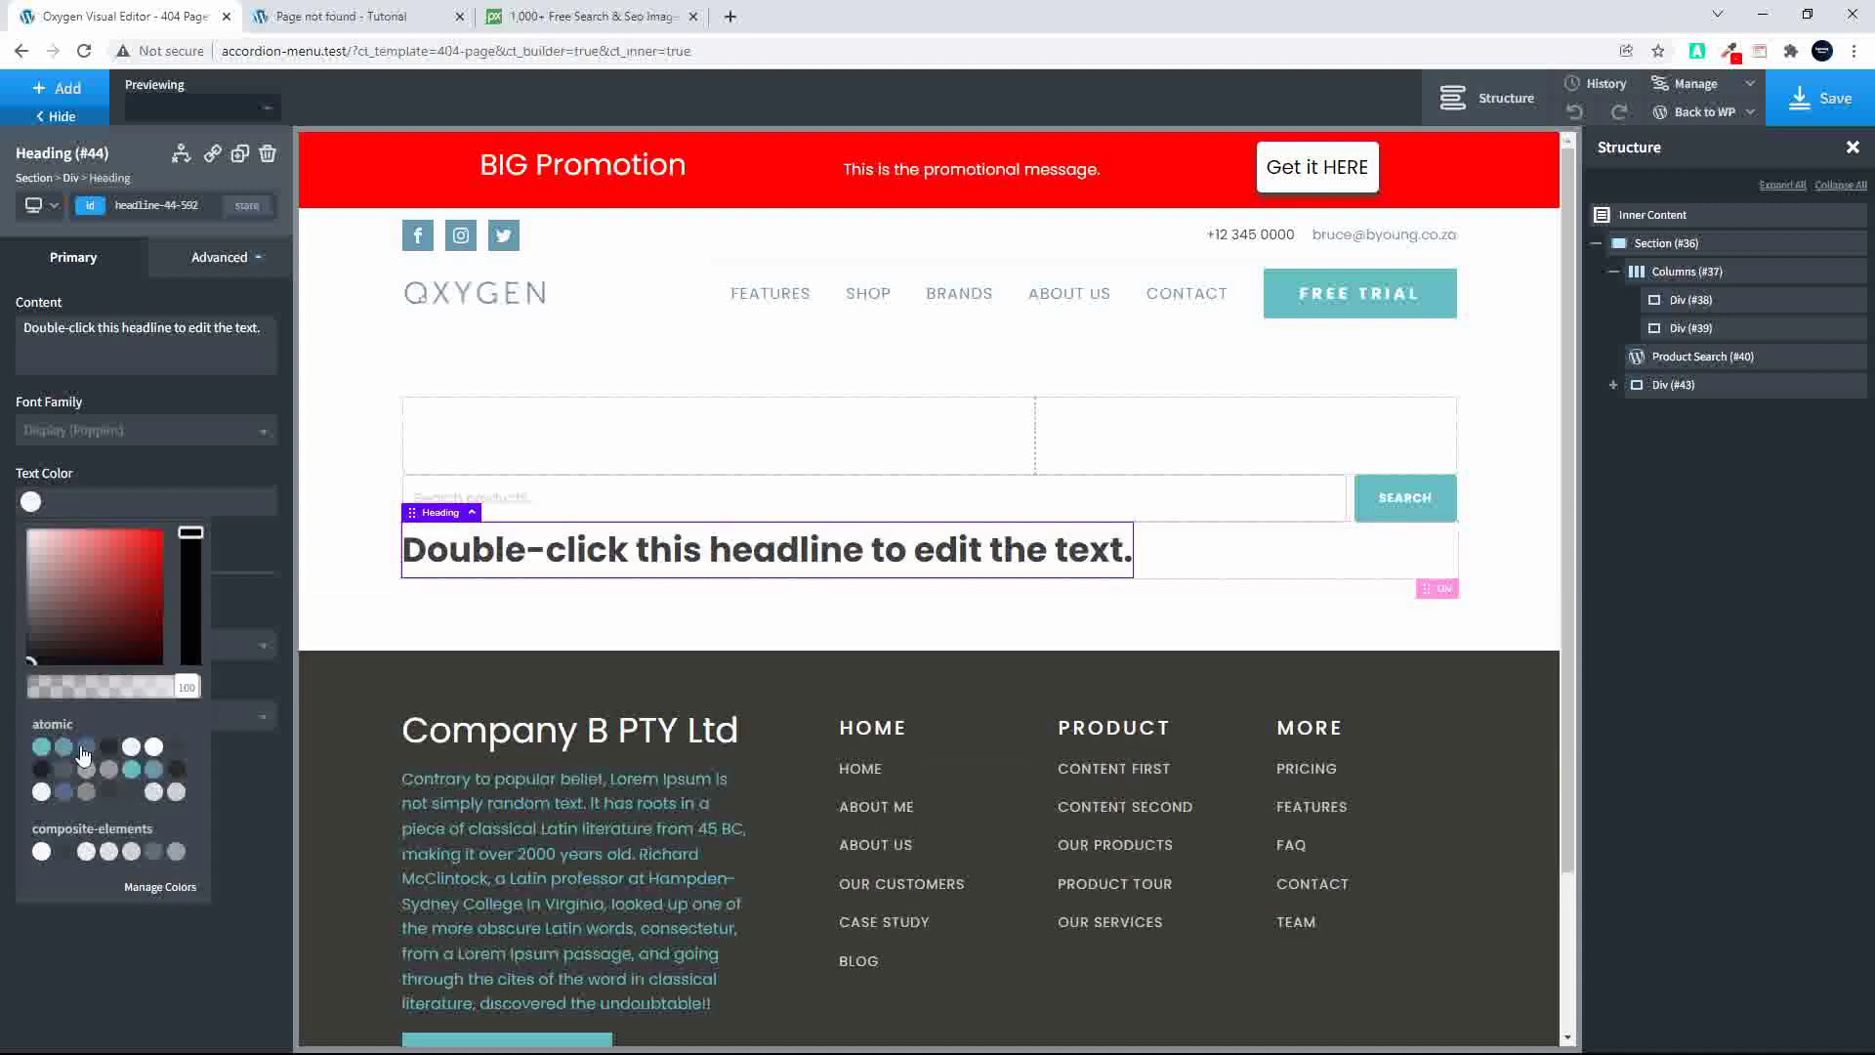
pyautogui.click(64, 750)
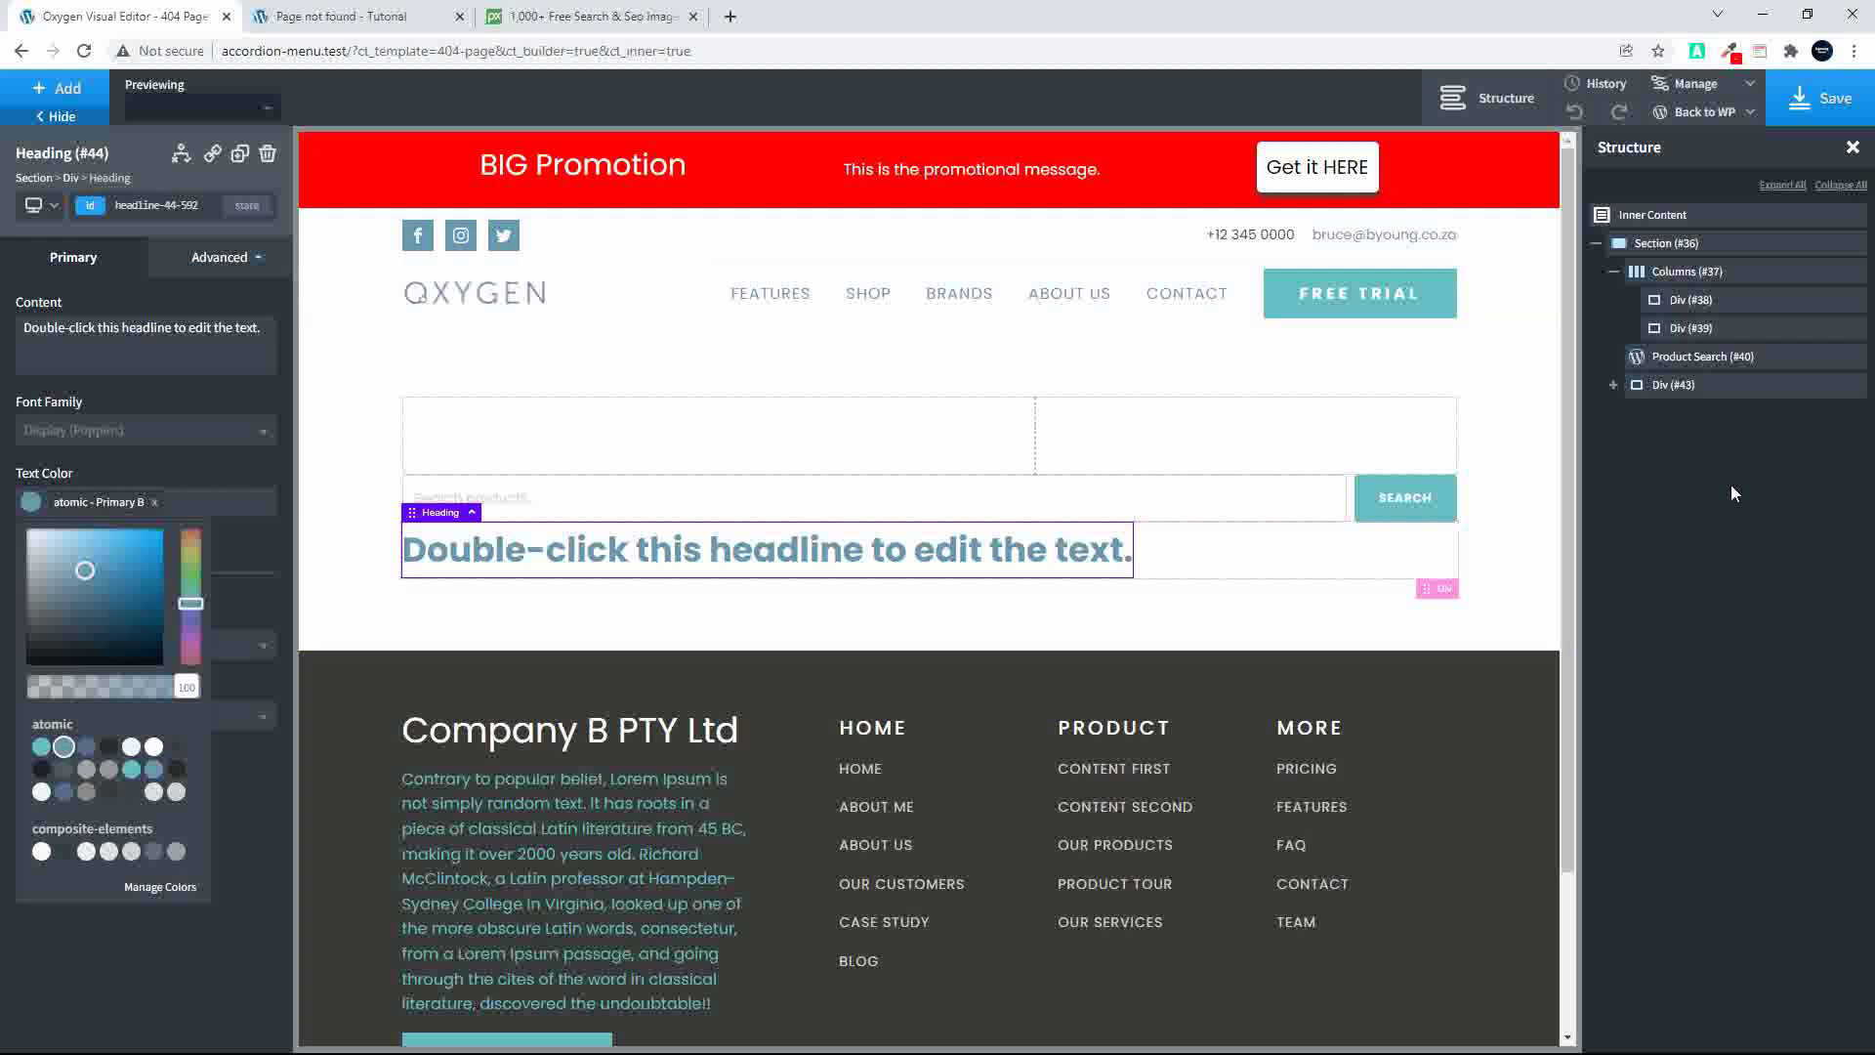
pyautogui.click(219, 495)
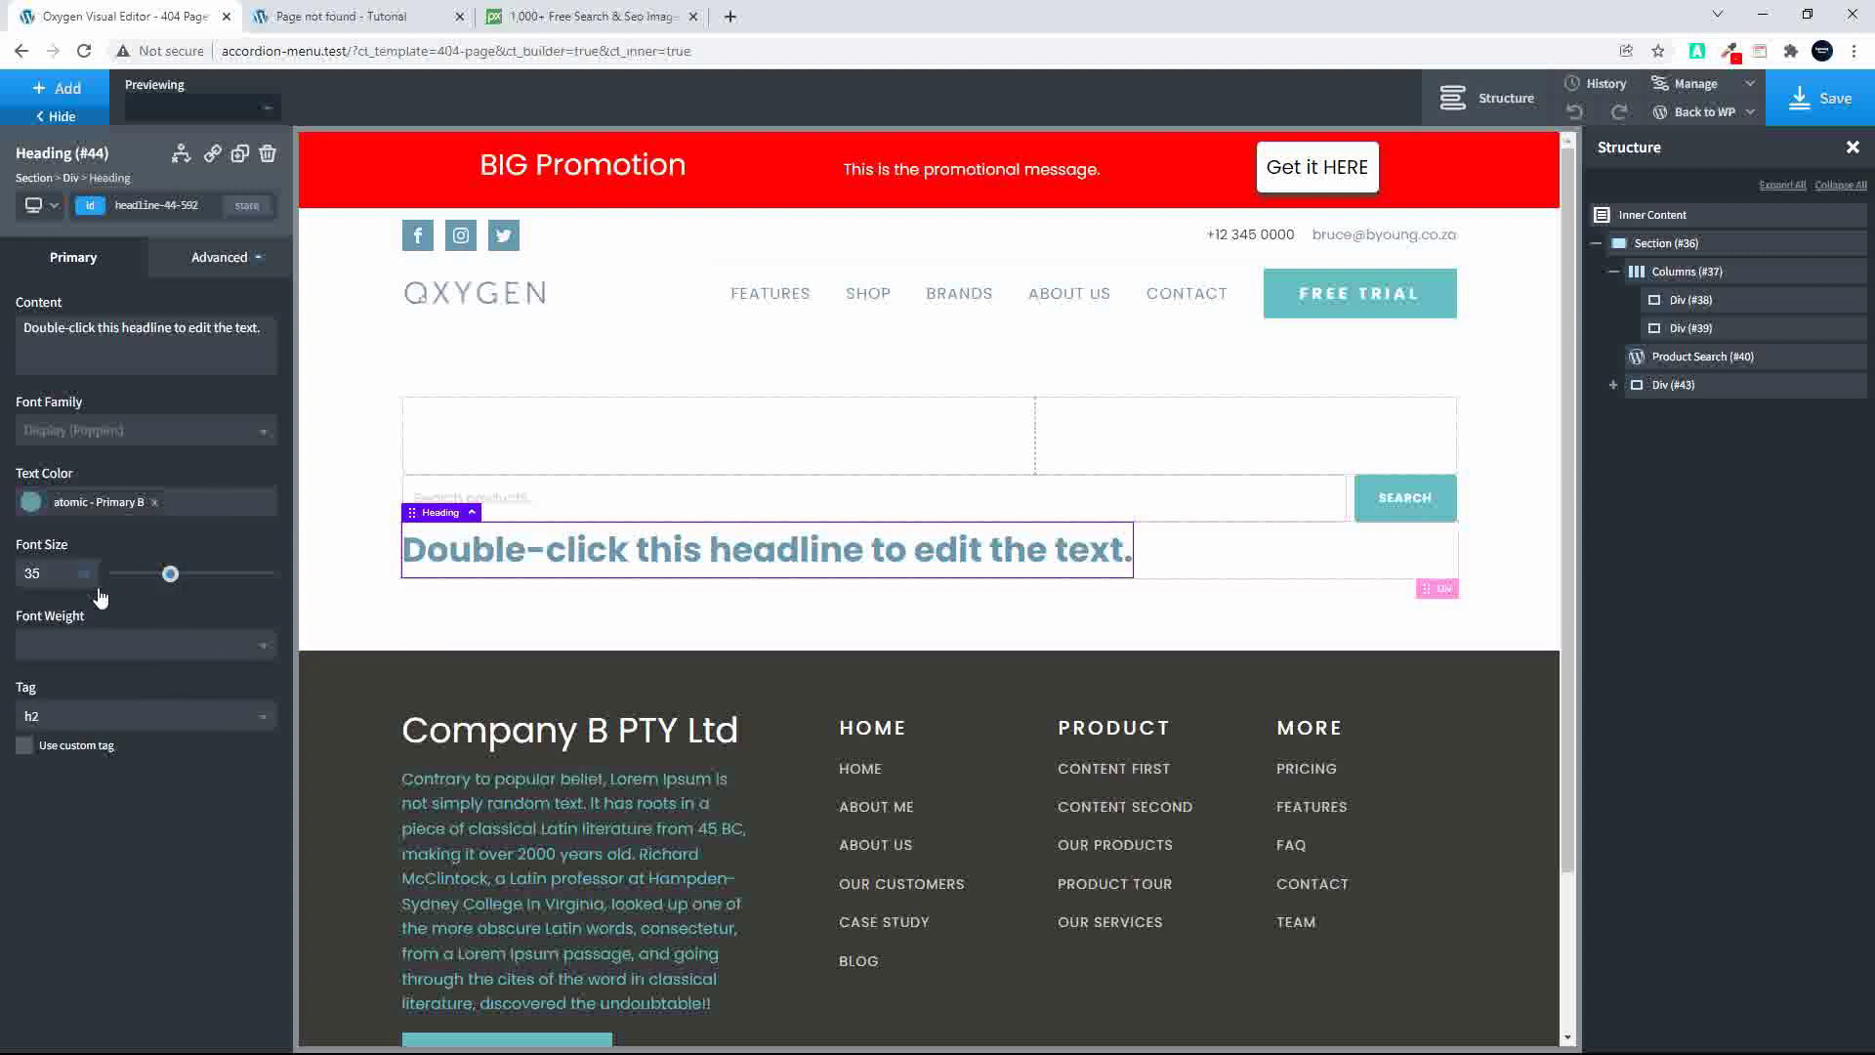
pyautogui.click(78, 643)
pyautogui.click(43, 810)
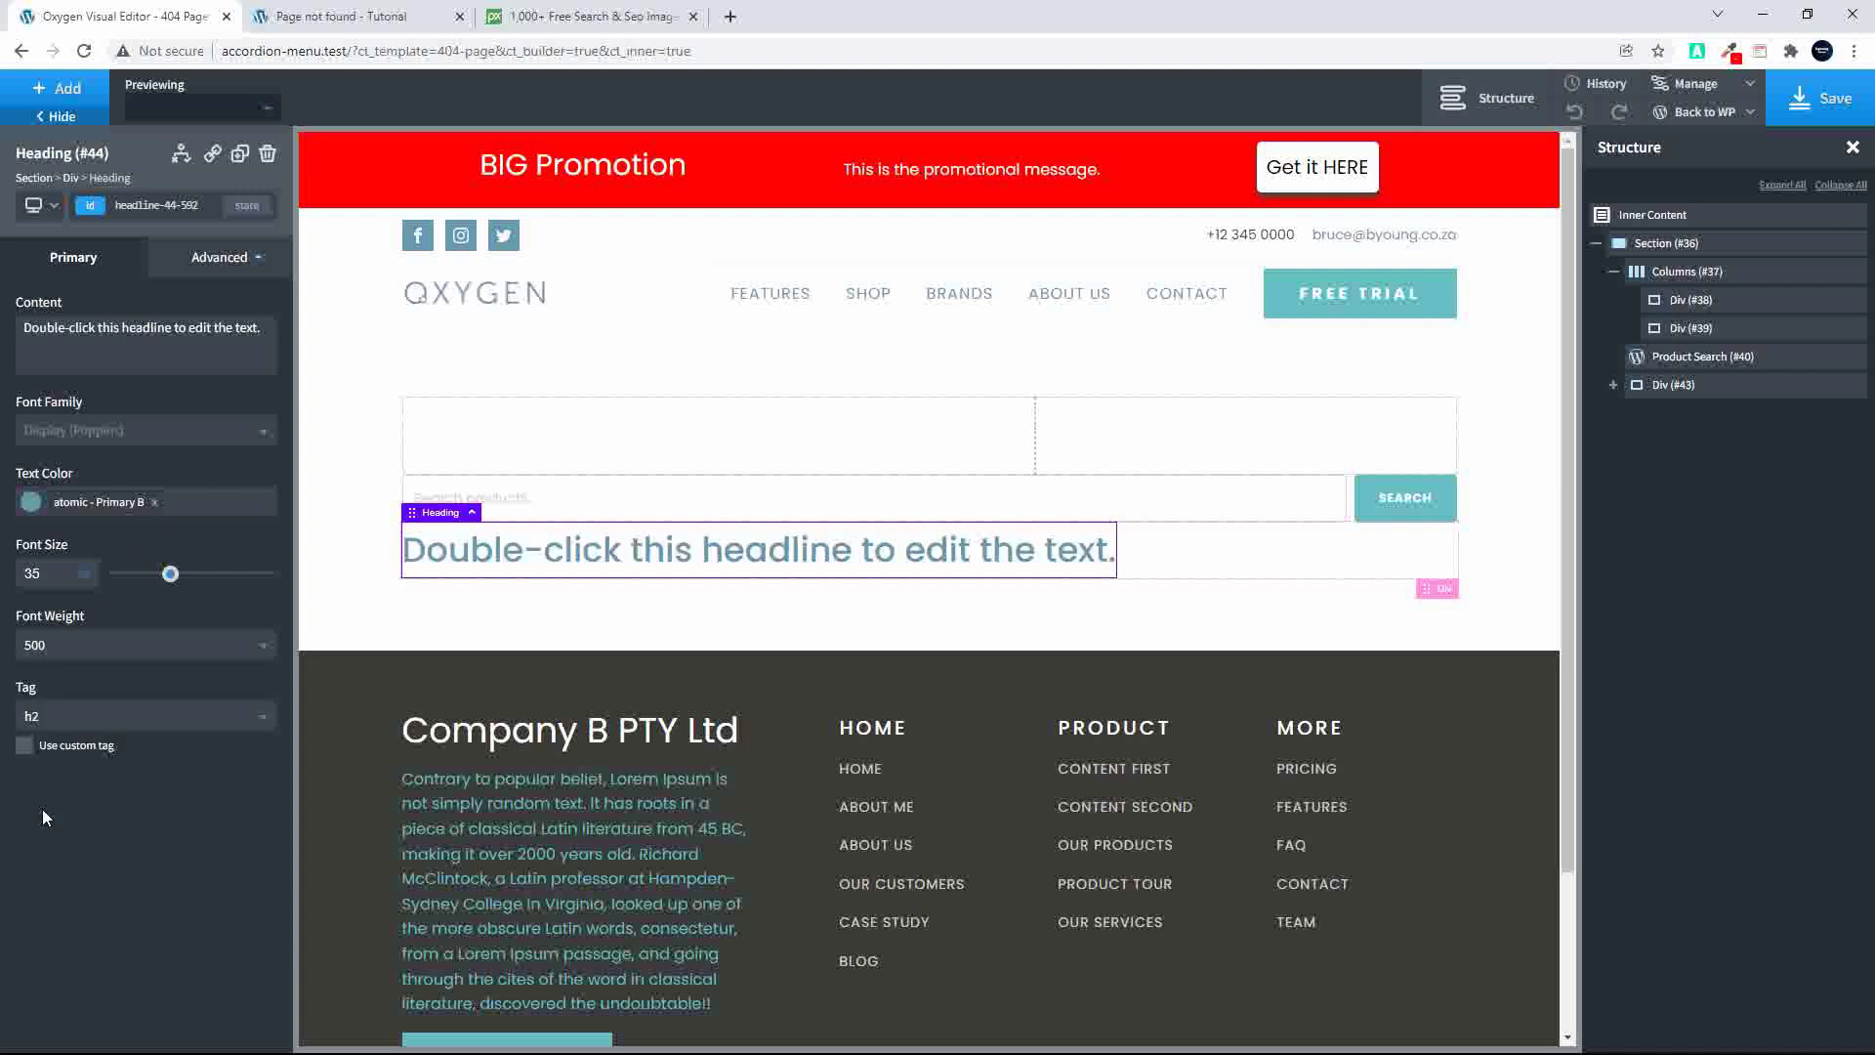
# Step: Center the content of the div containing the heading horizontally
pyautogui.click(1614, 385)
pyautogui.click(1666, 384)
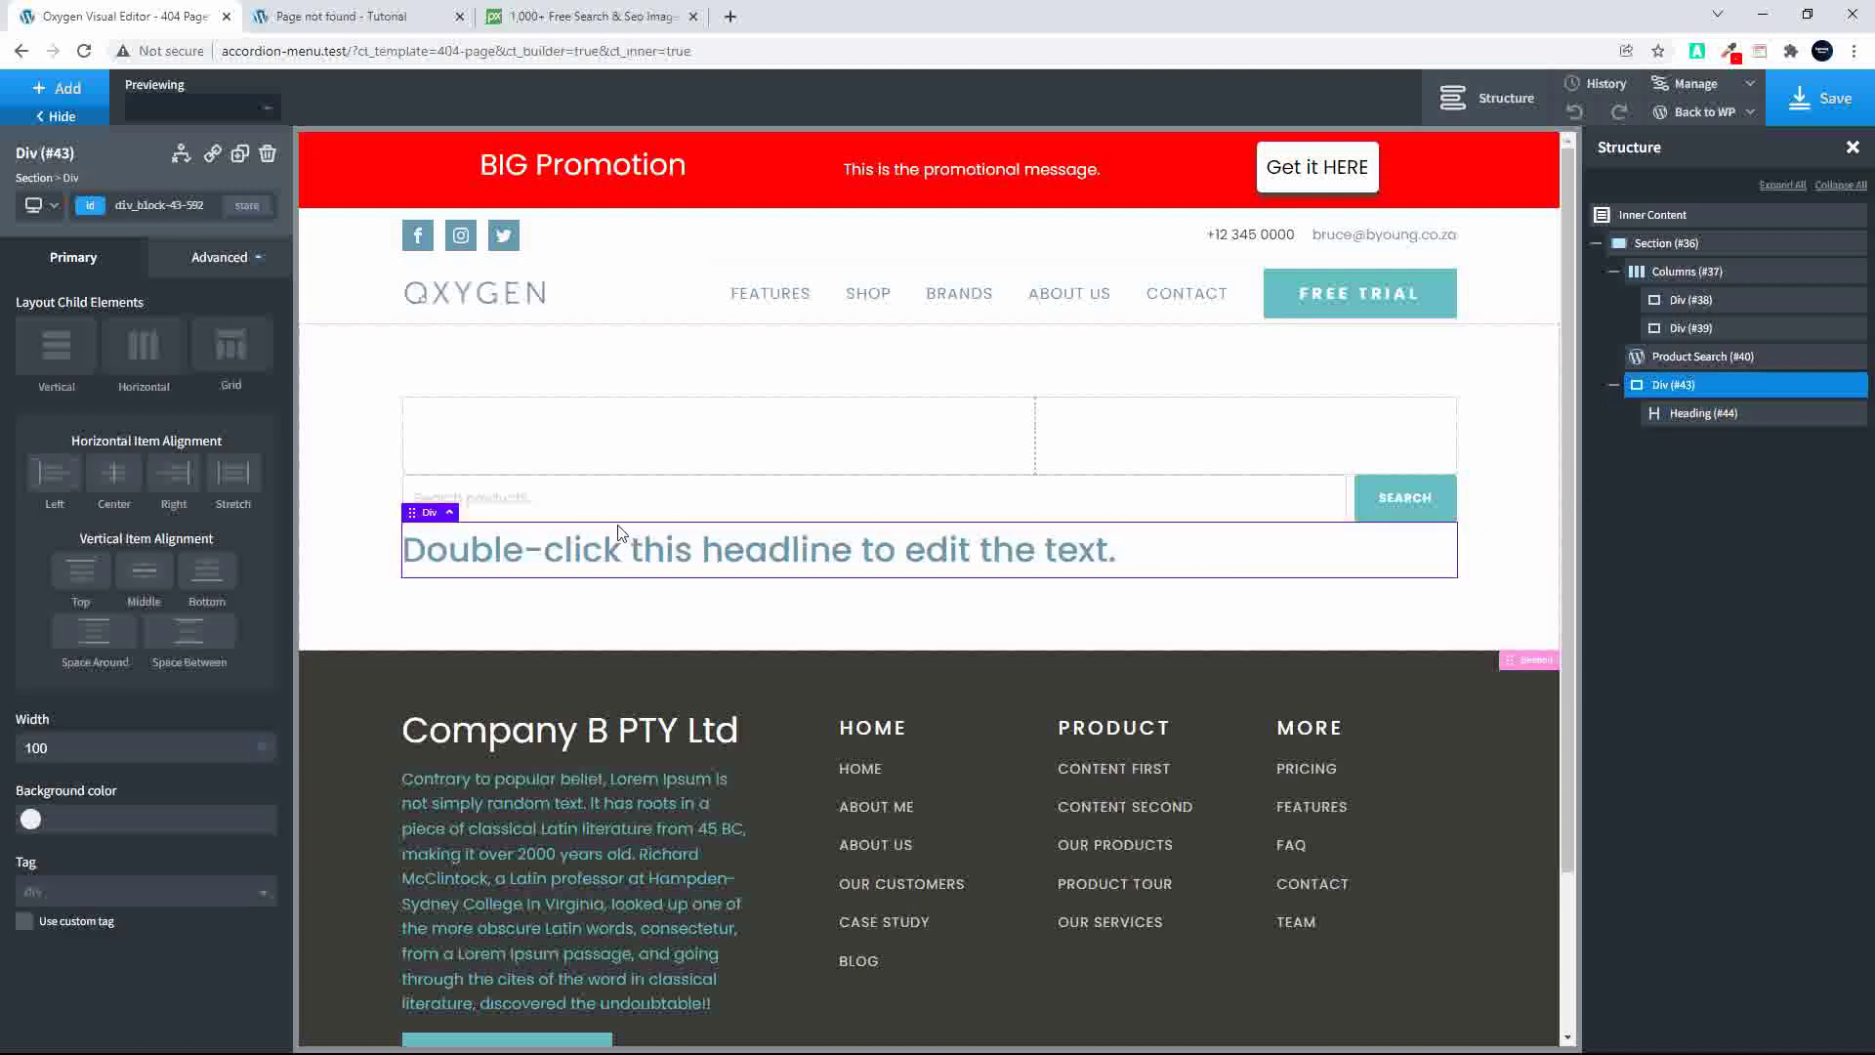
pyautogui.click(114, 473)
# Step: Duplicate the styled heading and move the copy into the wider div of the Columns element
pyautogui.click(771, 459)
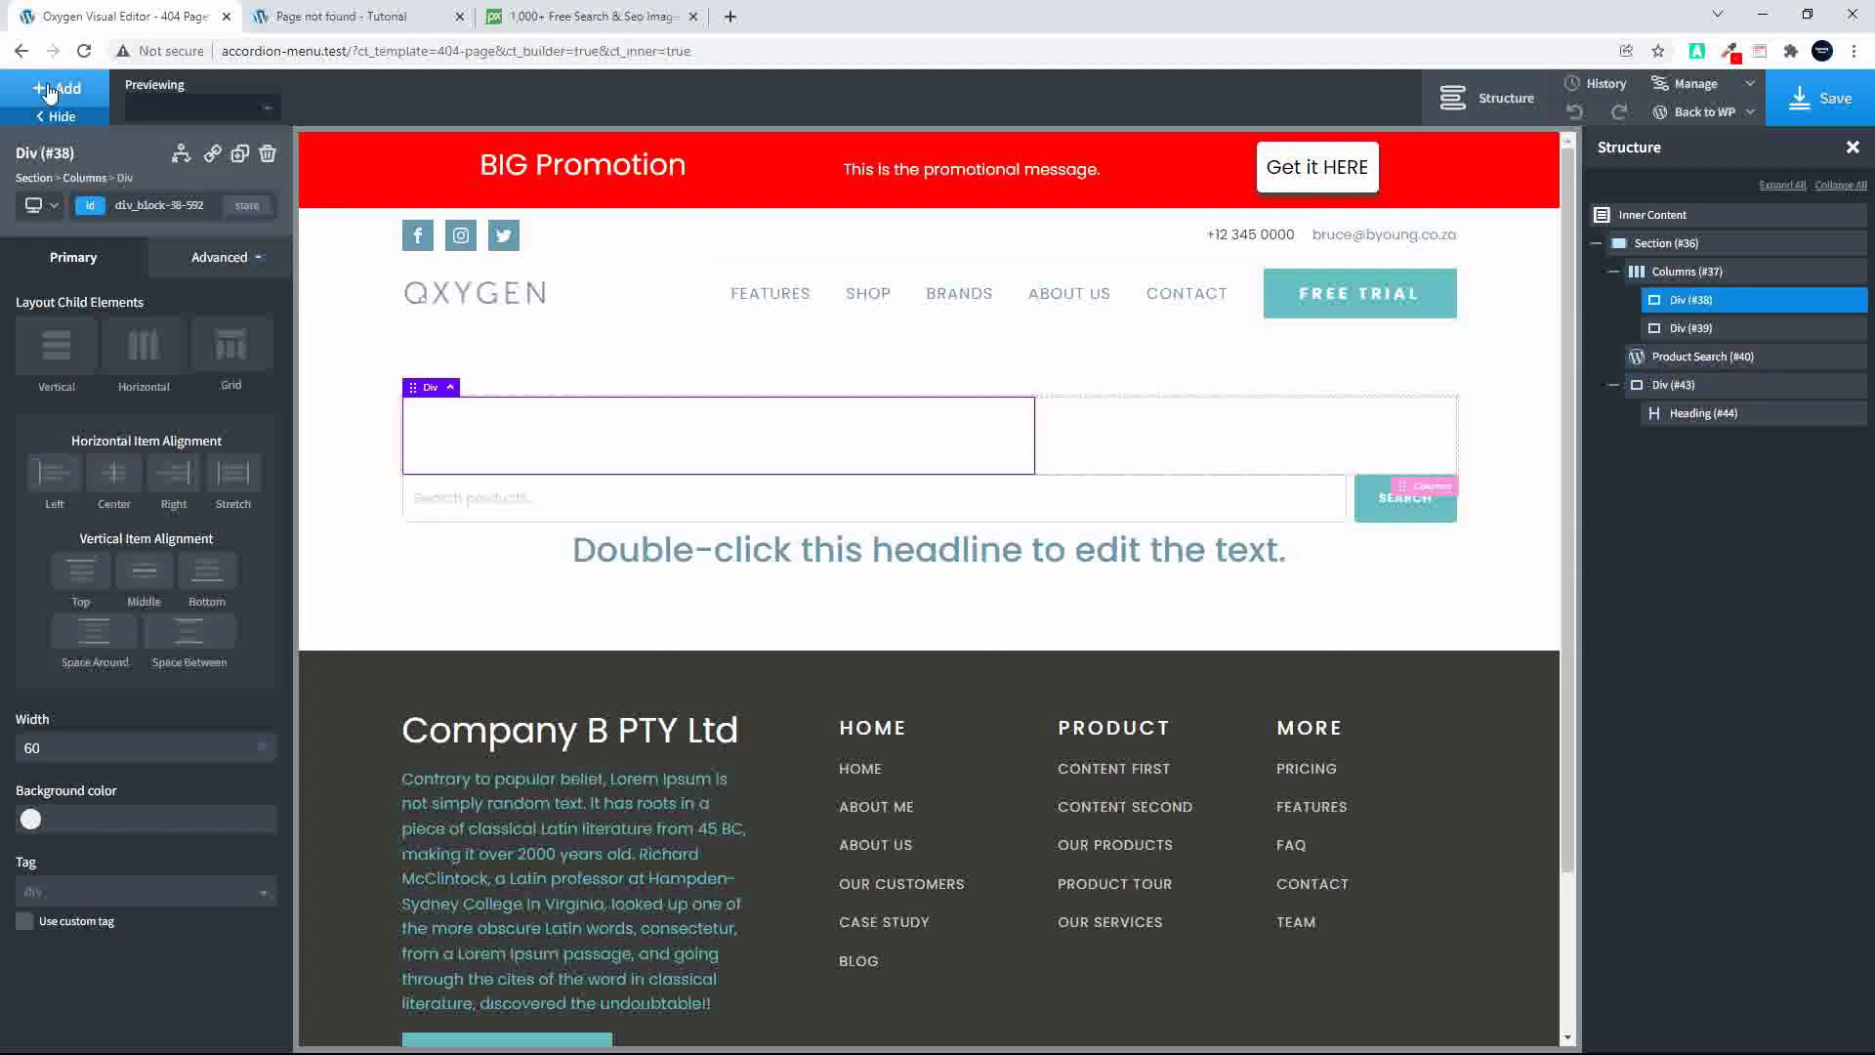
pyautogui.click(683, 552)
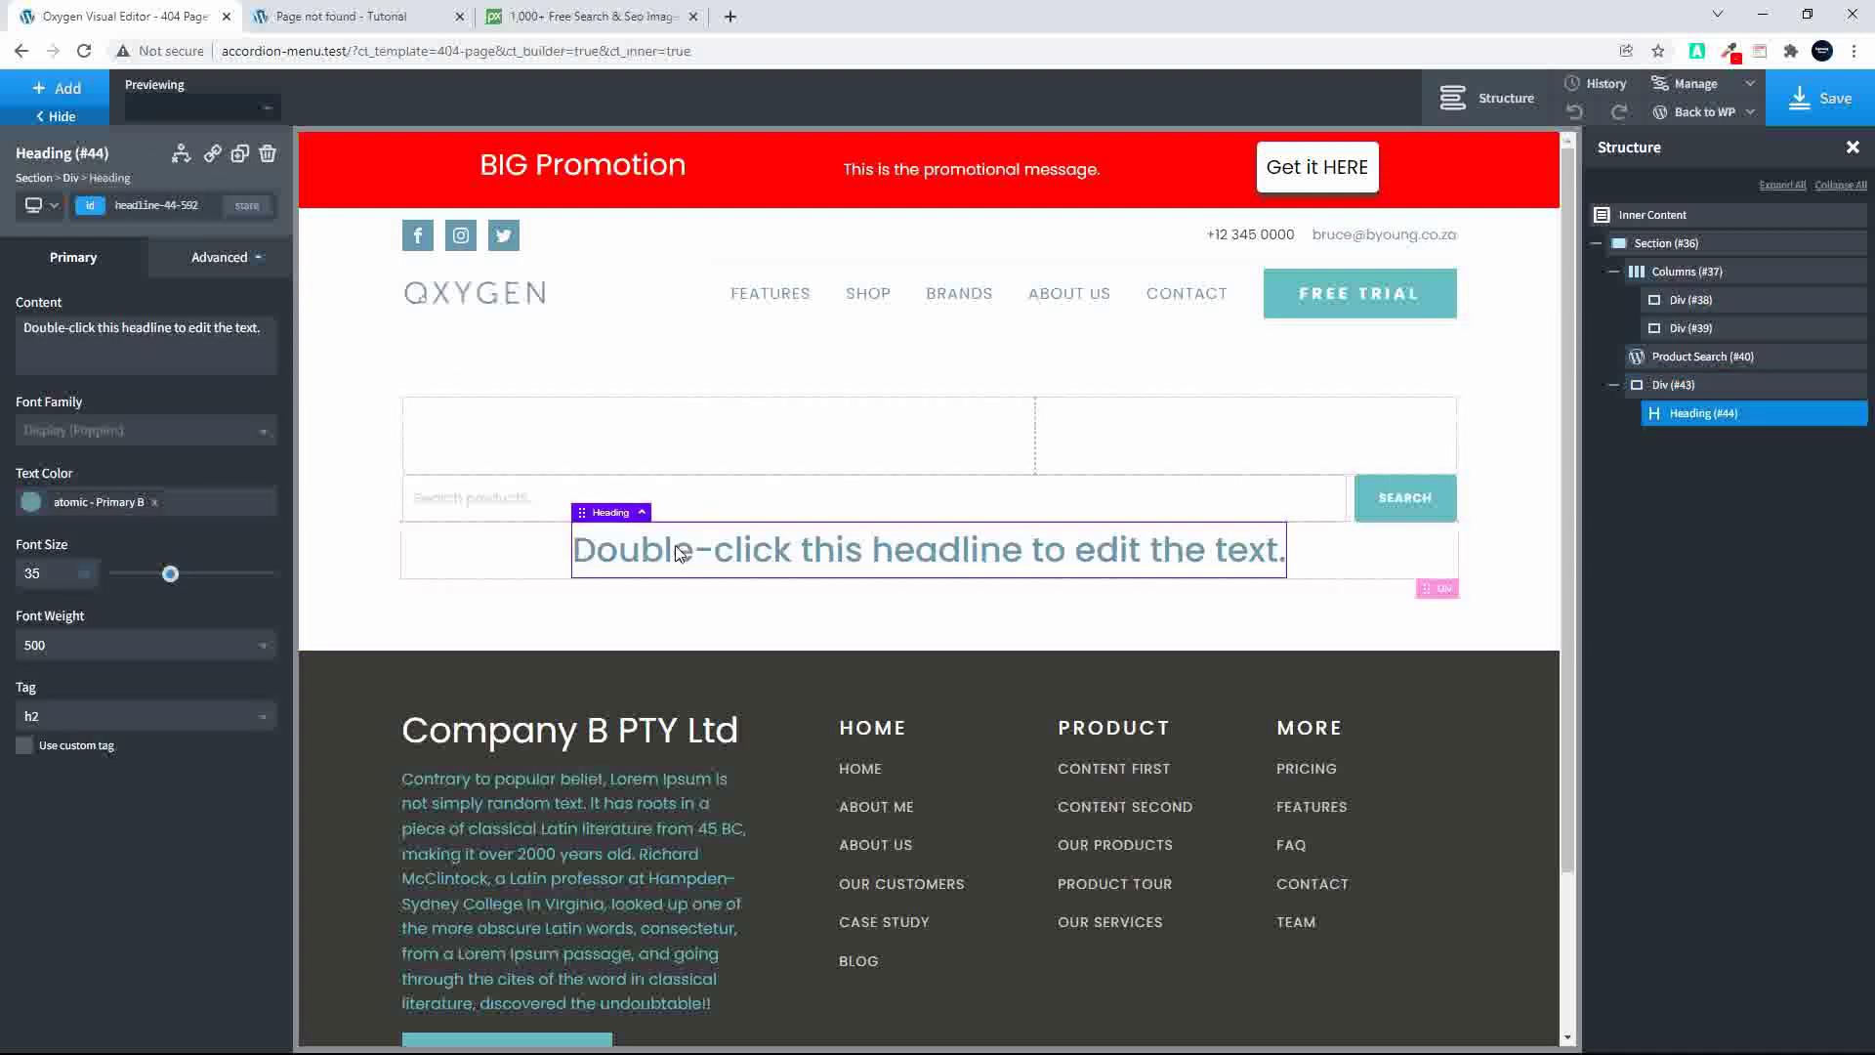
pyautogui.click(239, 153)
pyautogui.moveTo(585, 552); pyautogui.dragTo(592, 451)
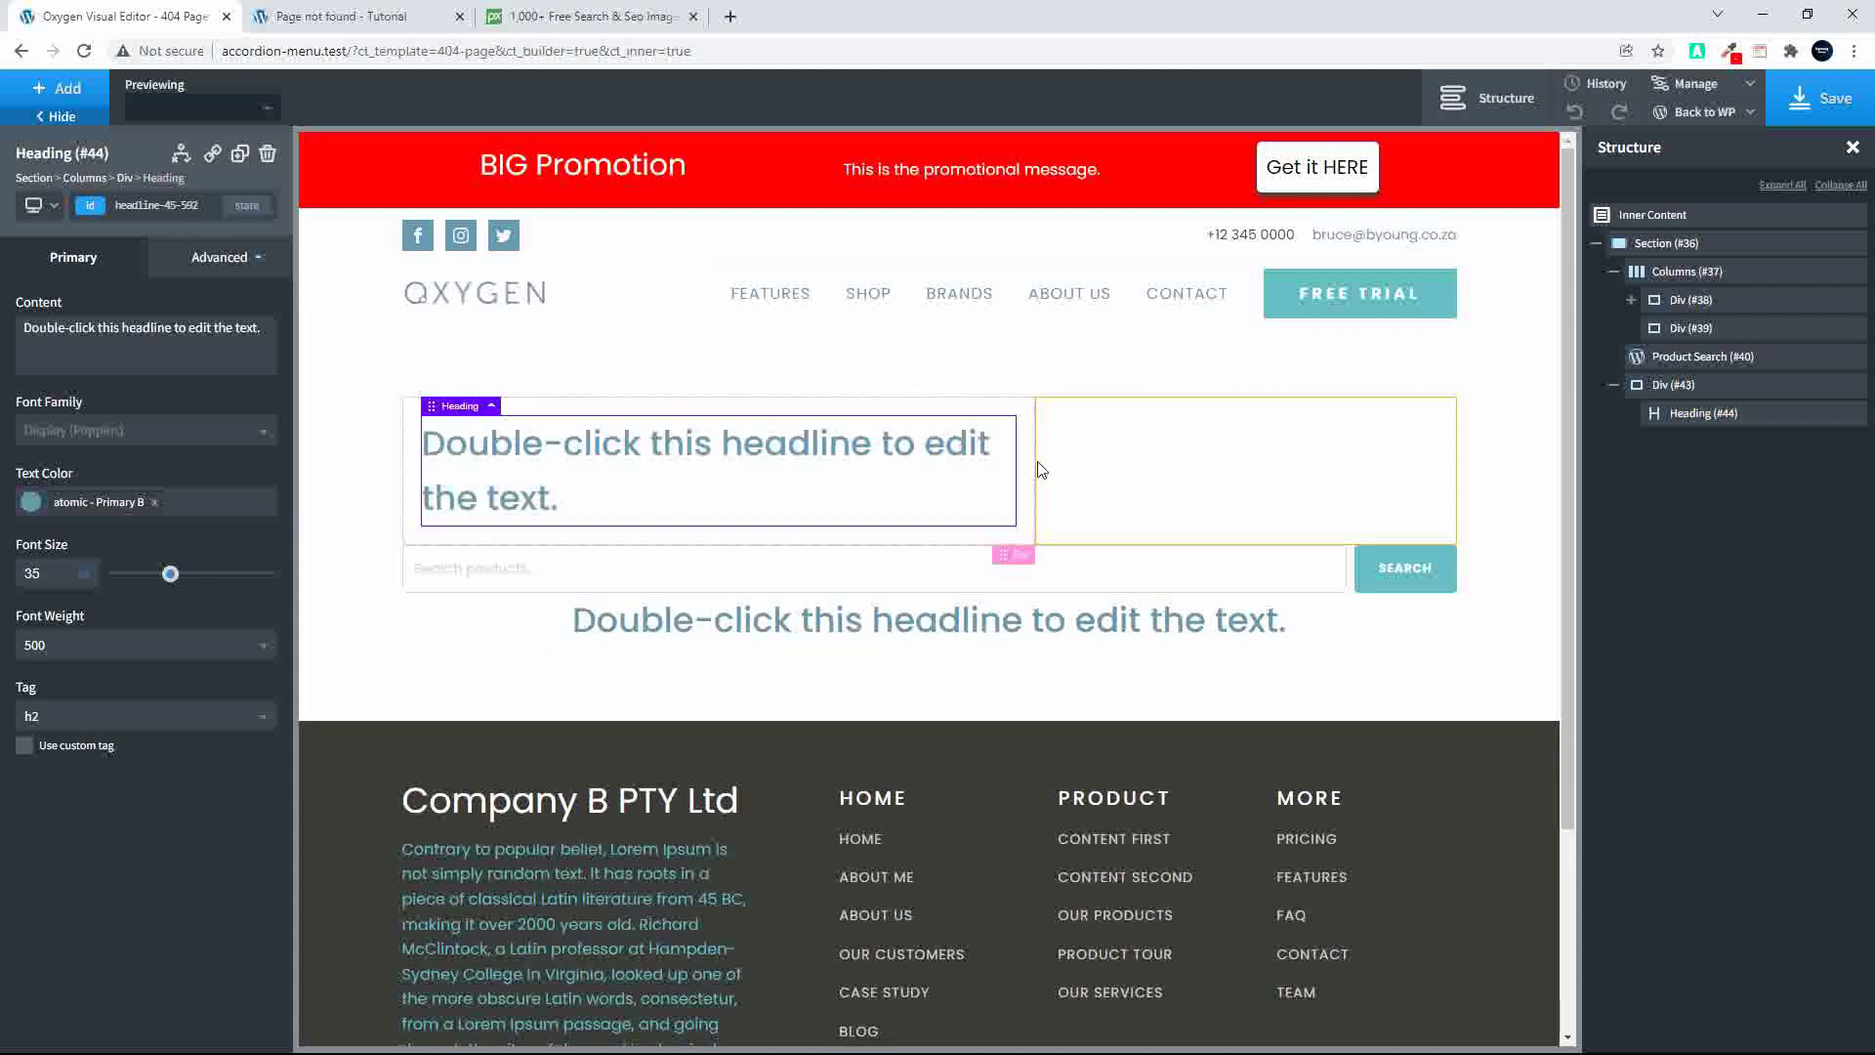
# Step: Add an Image to the narrower column div and assign it the detective picture from the media library
pyautogui.click(1115, 473)
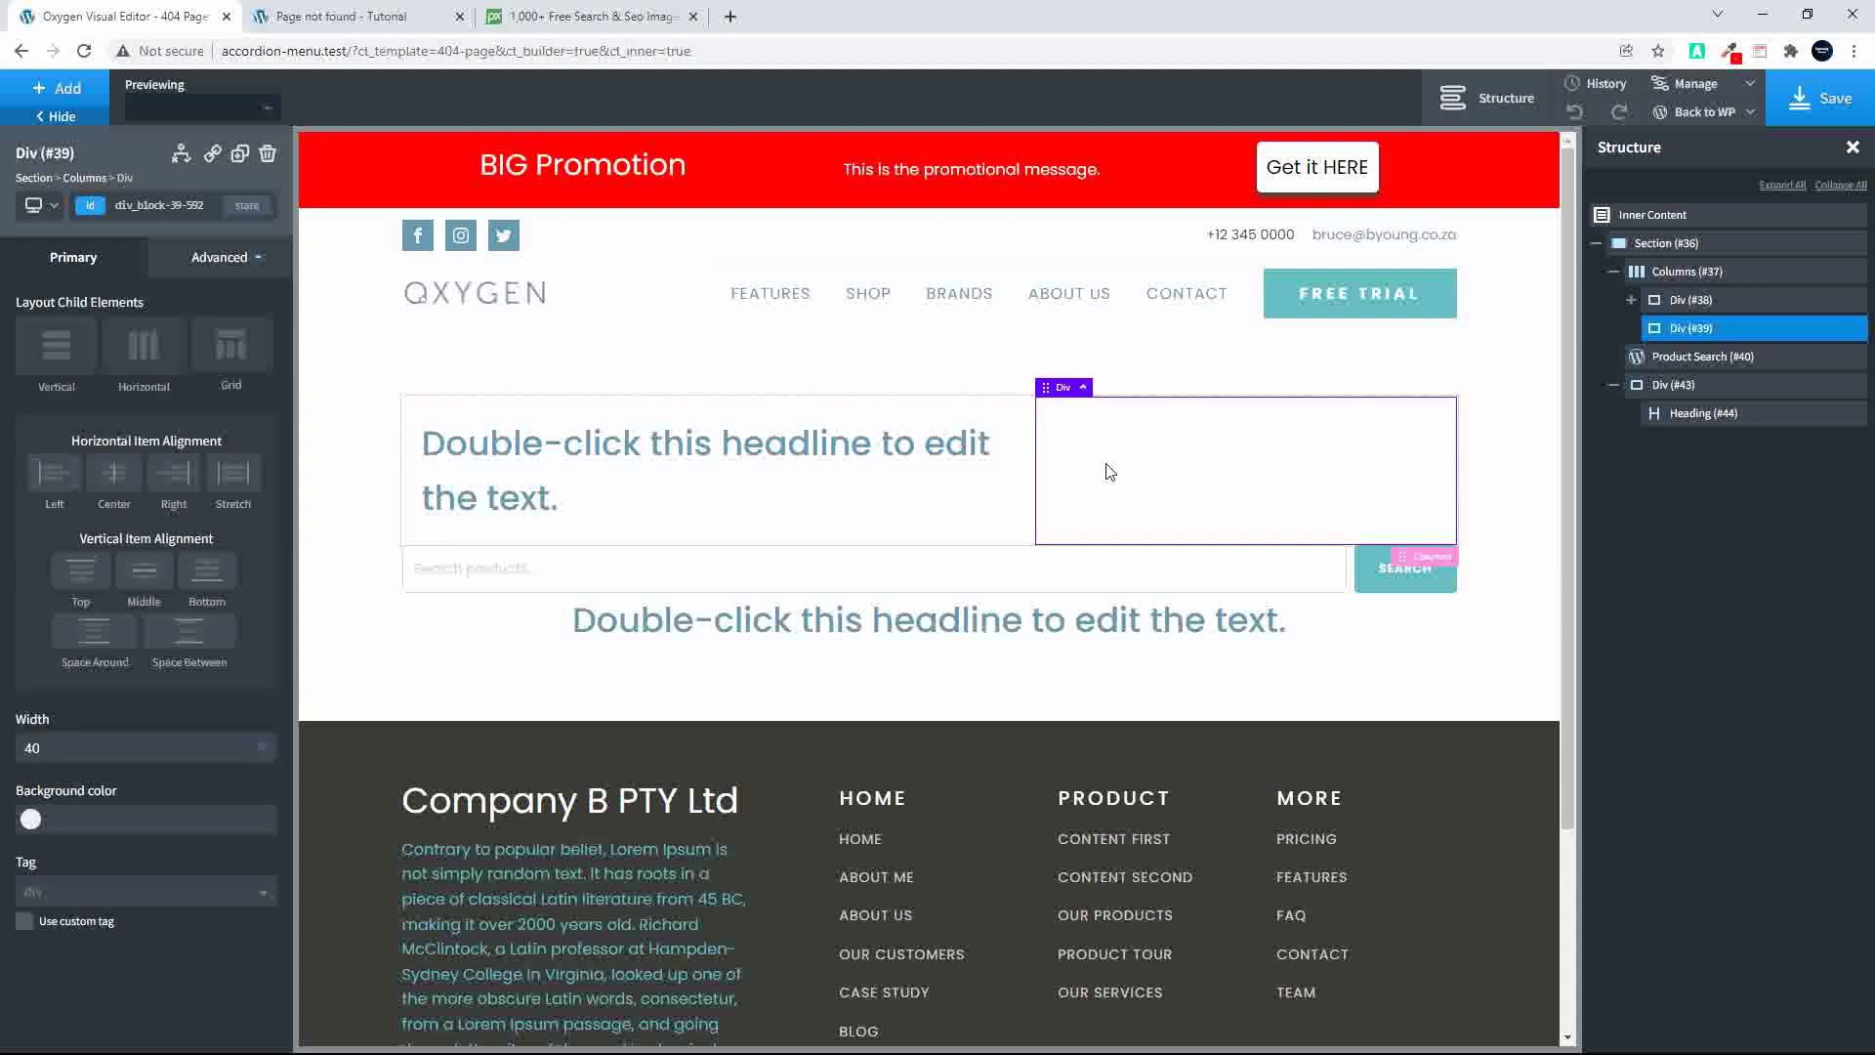
pyautogui.click(56, 95)
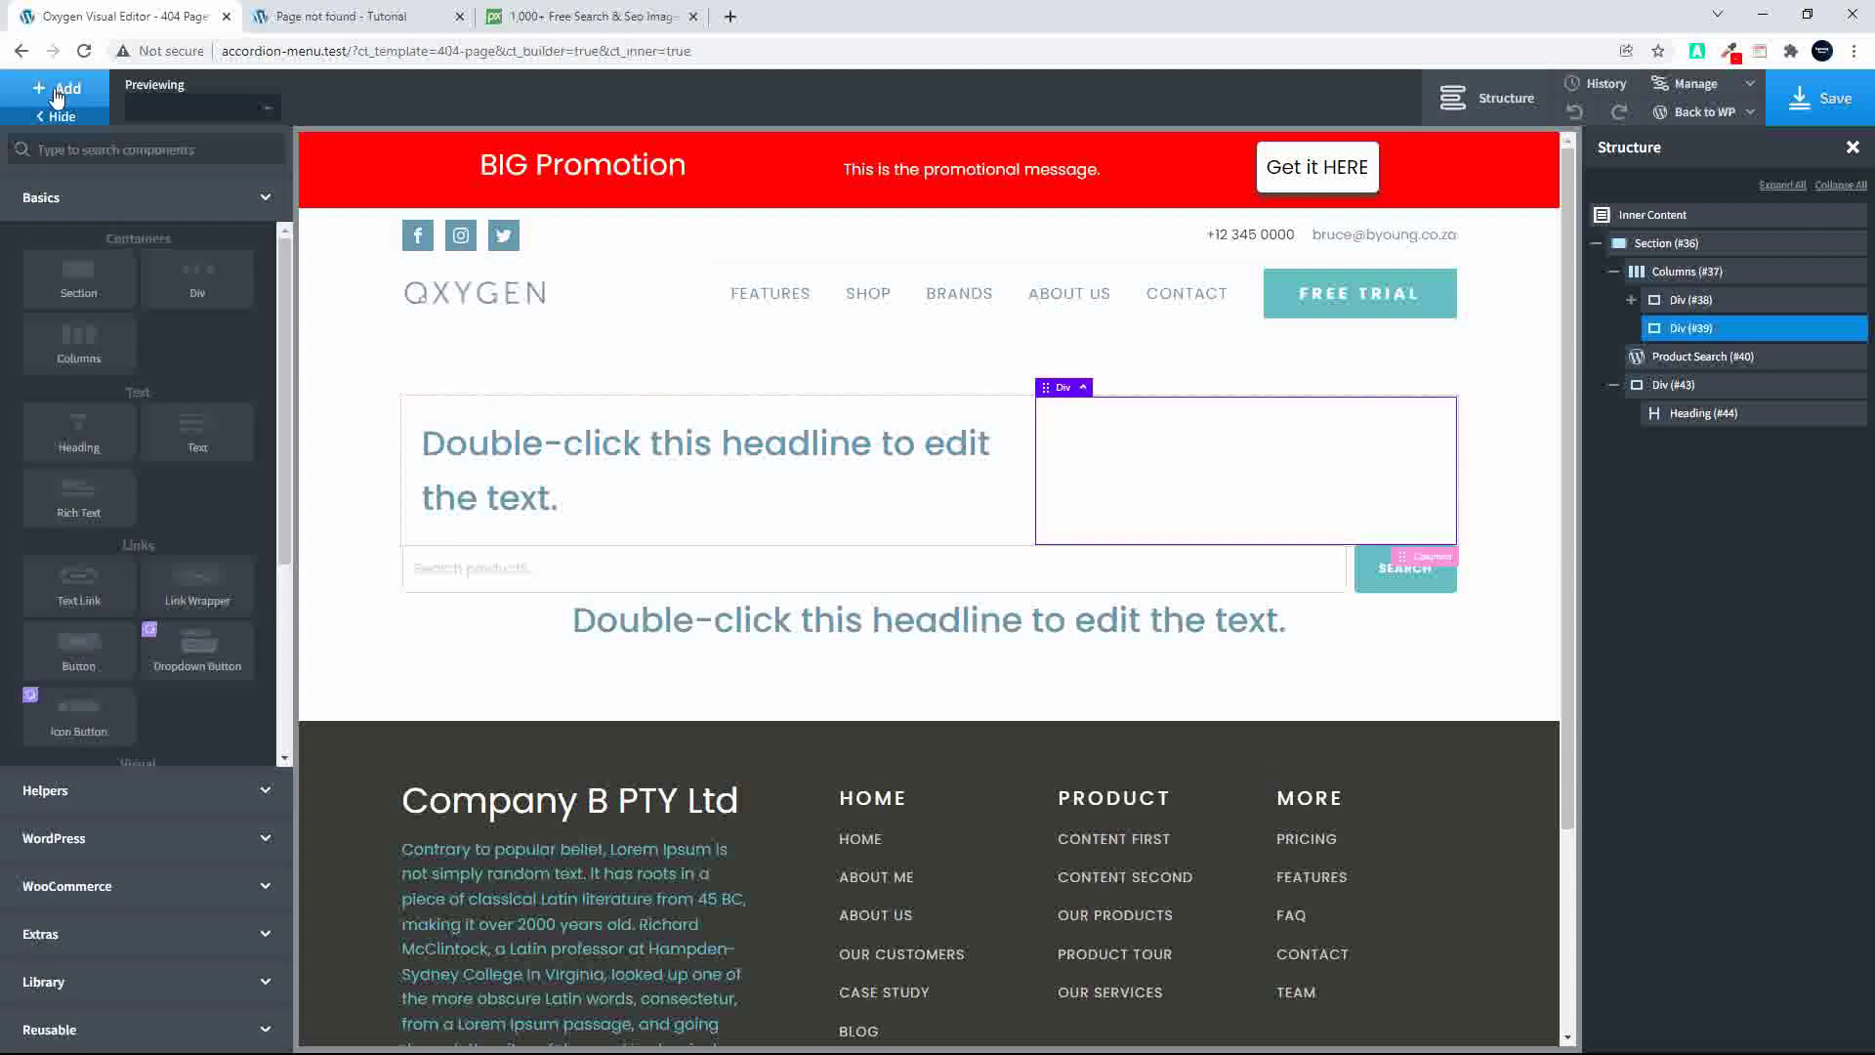
pyautogui.scroll(-3, 180, 617)
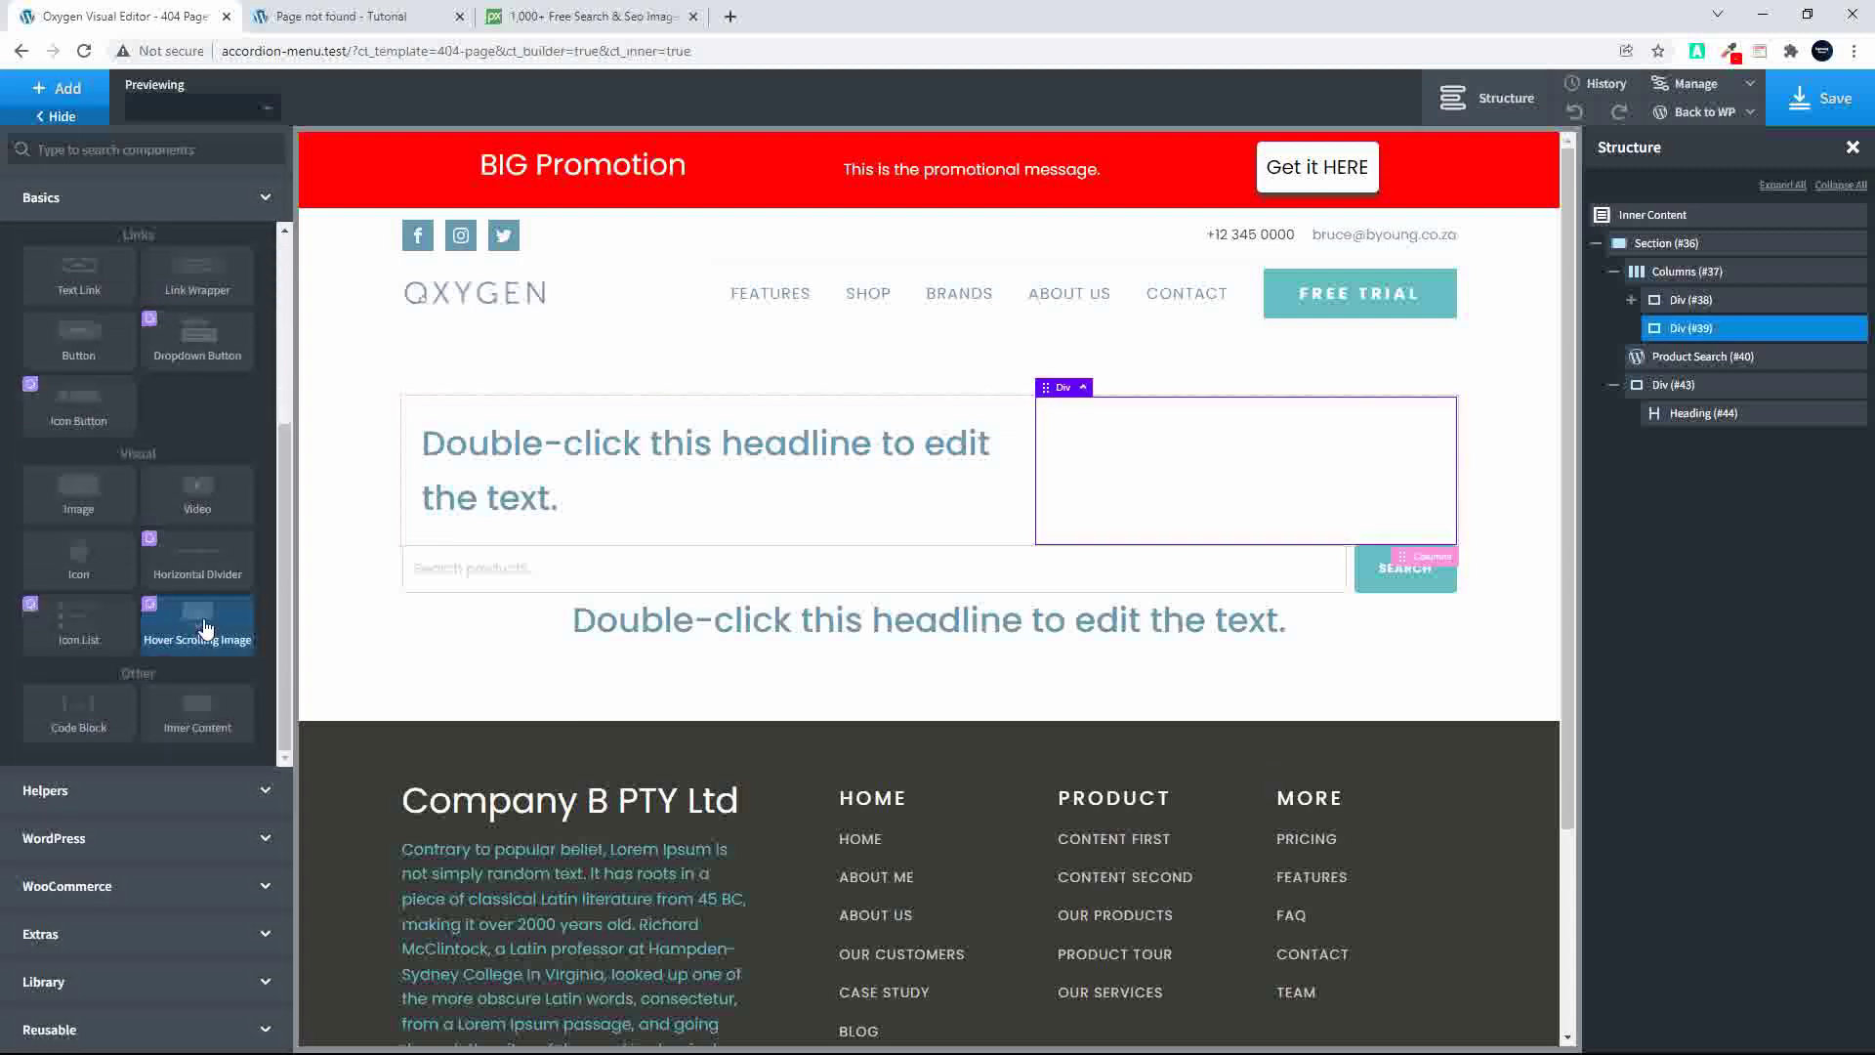
pyautogui.click(83, 509)
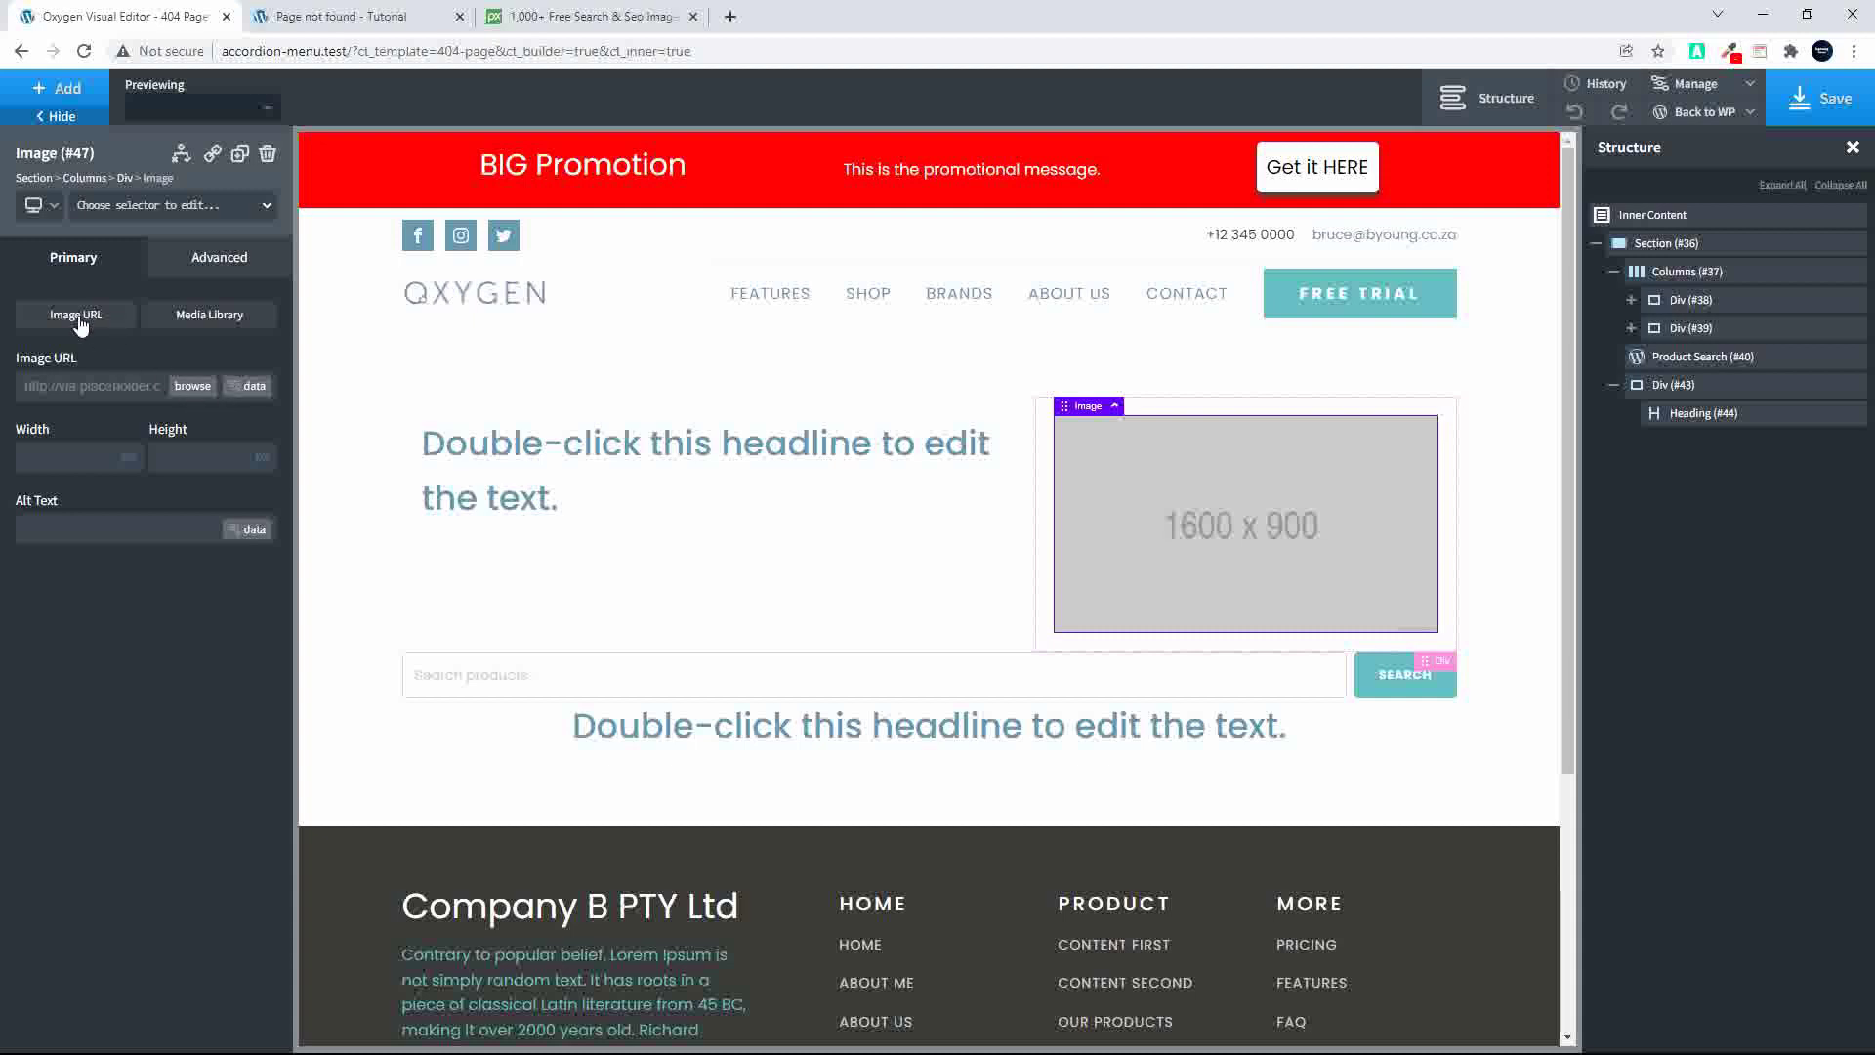
pyautogui.click(193, 387)
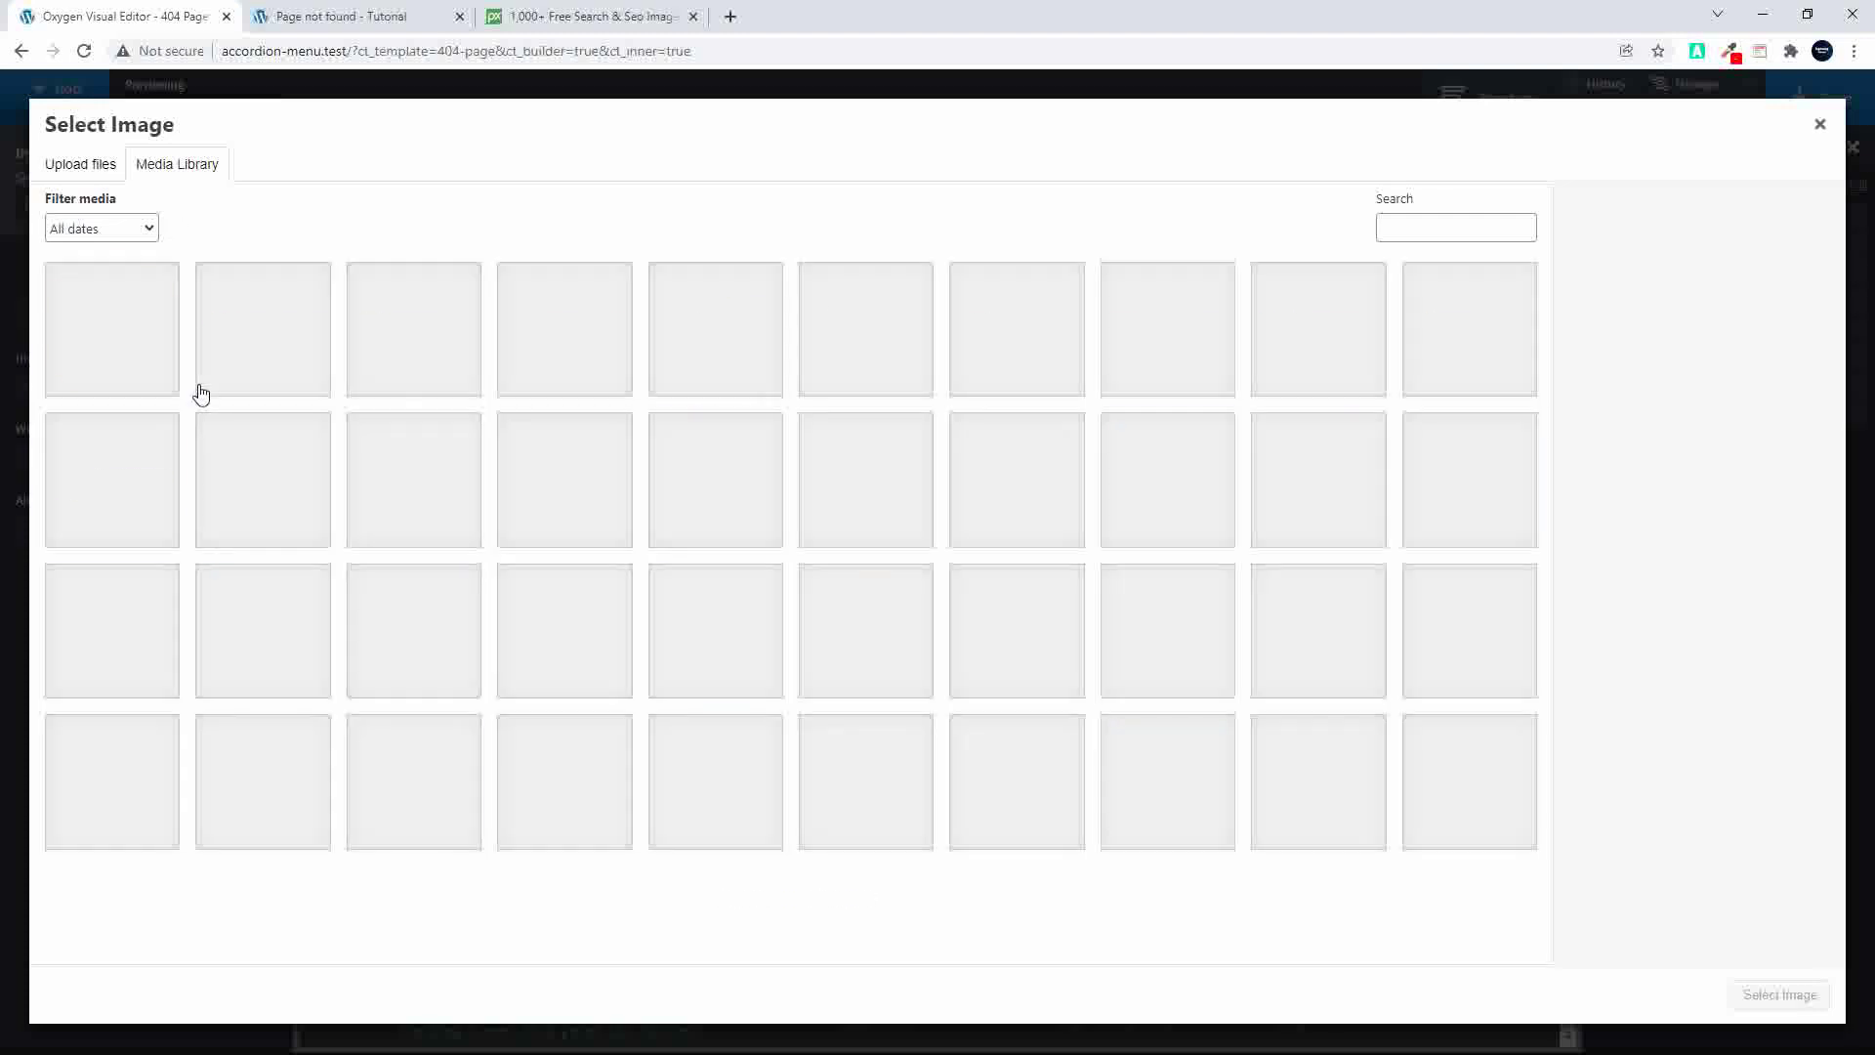
pyautogui.click(109, 356)
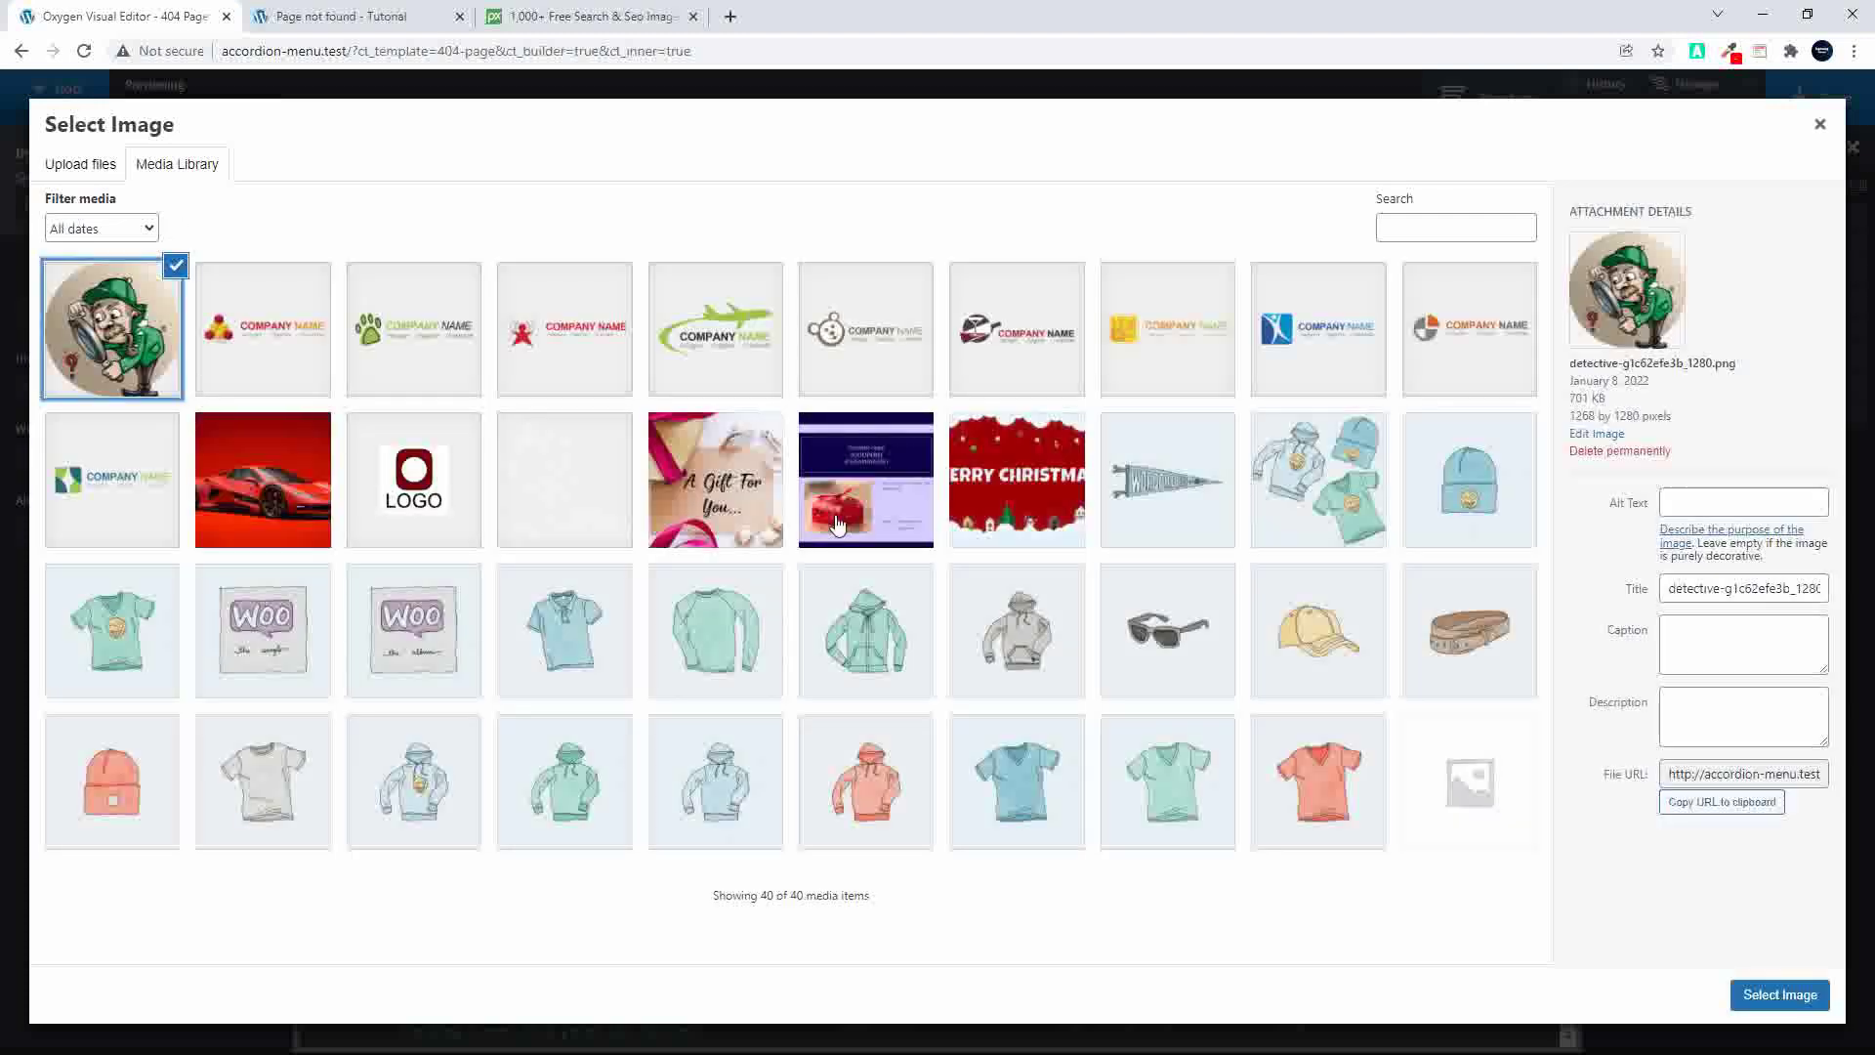
pyautogui.click(1778, 995)
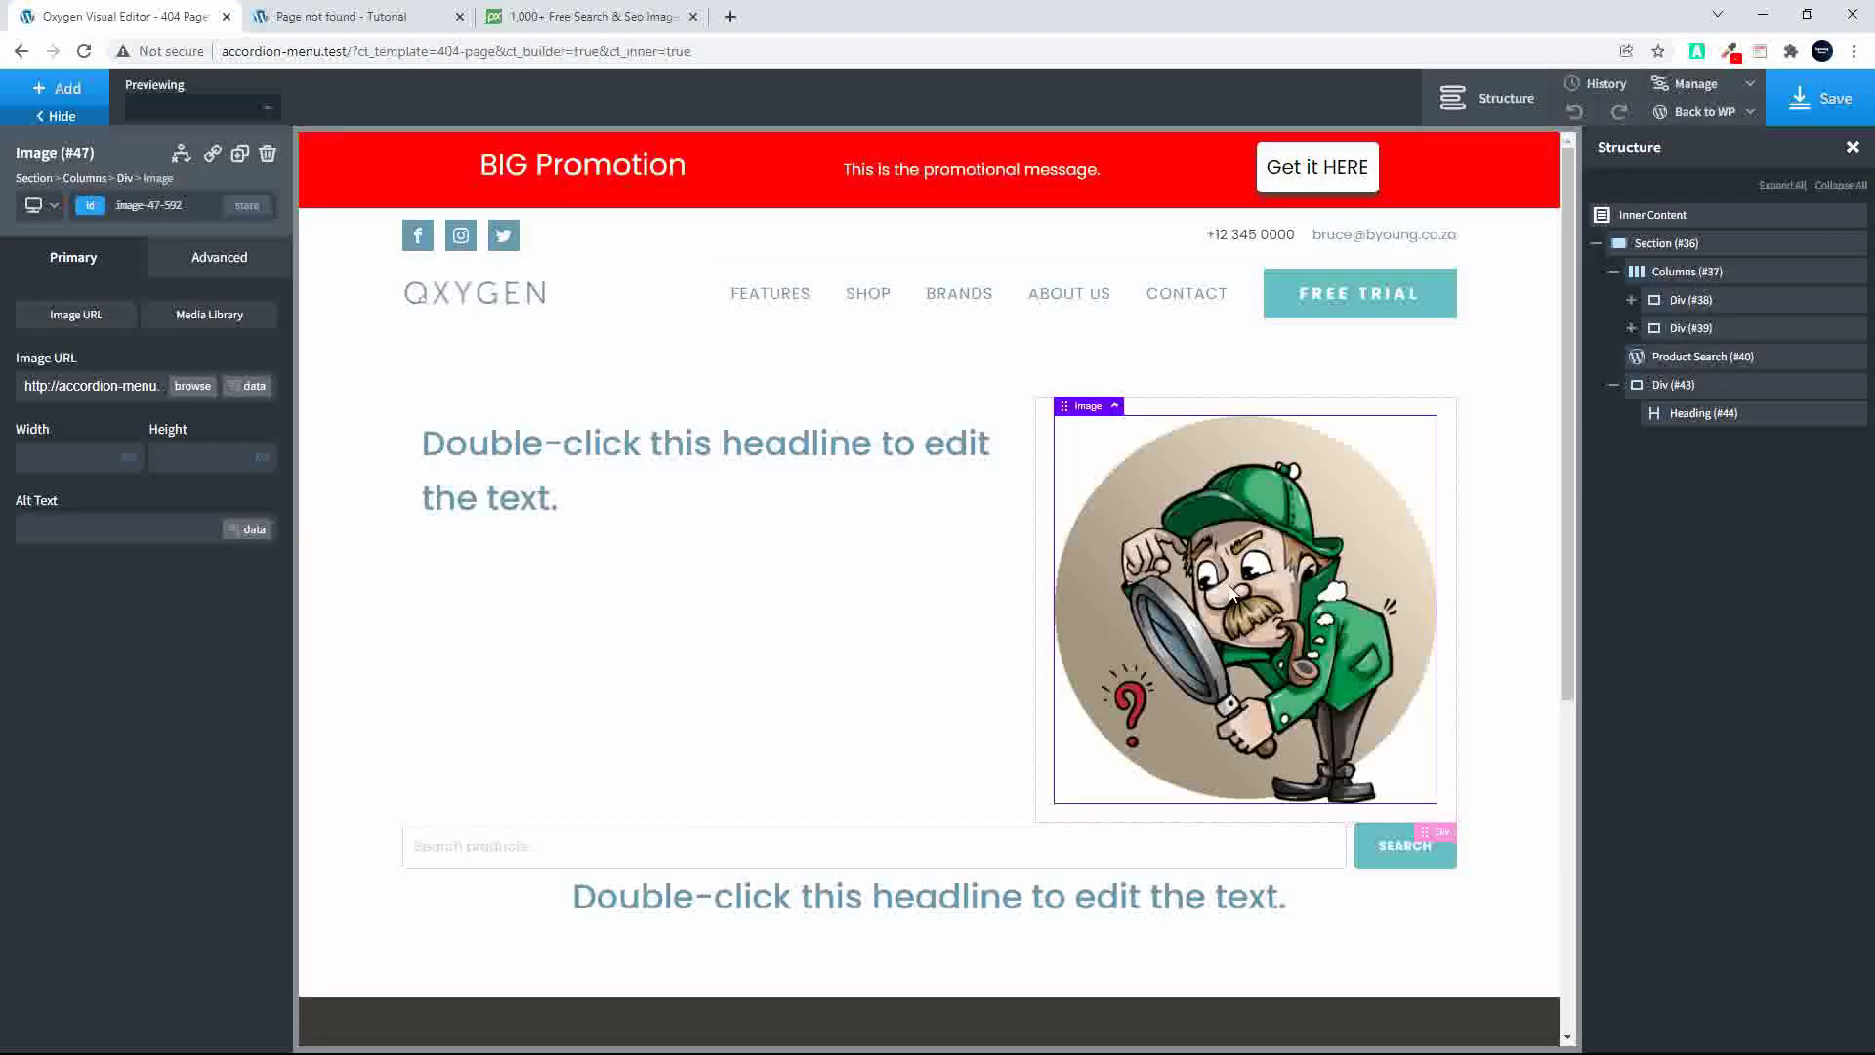
# Step: Set the width of the column div containing the heading to 70
pyautogui.click(1696, 295)
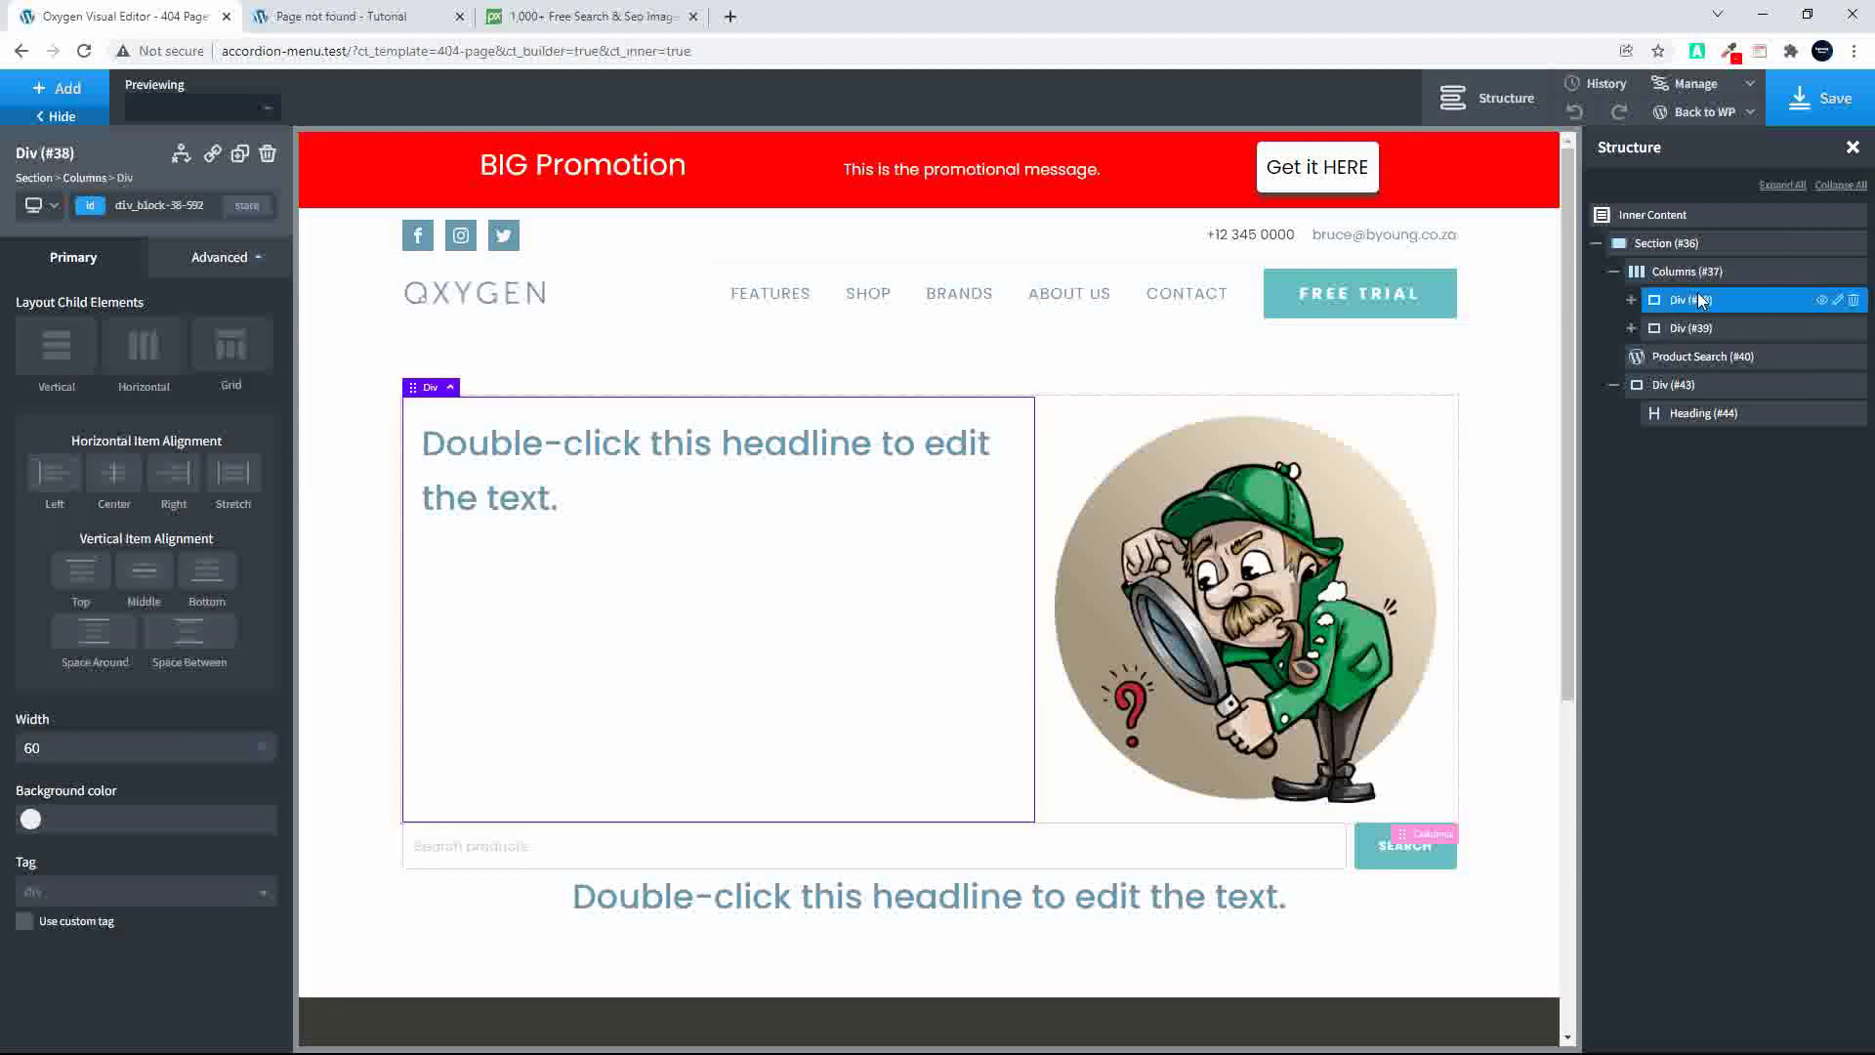
pyautogui.click(93, 756)
pyautogui.write('80')
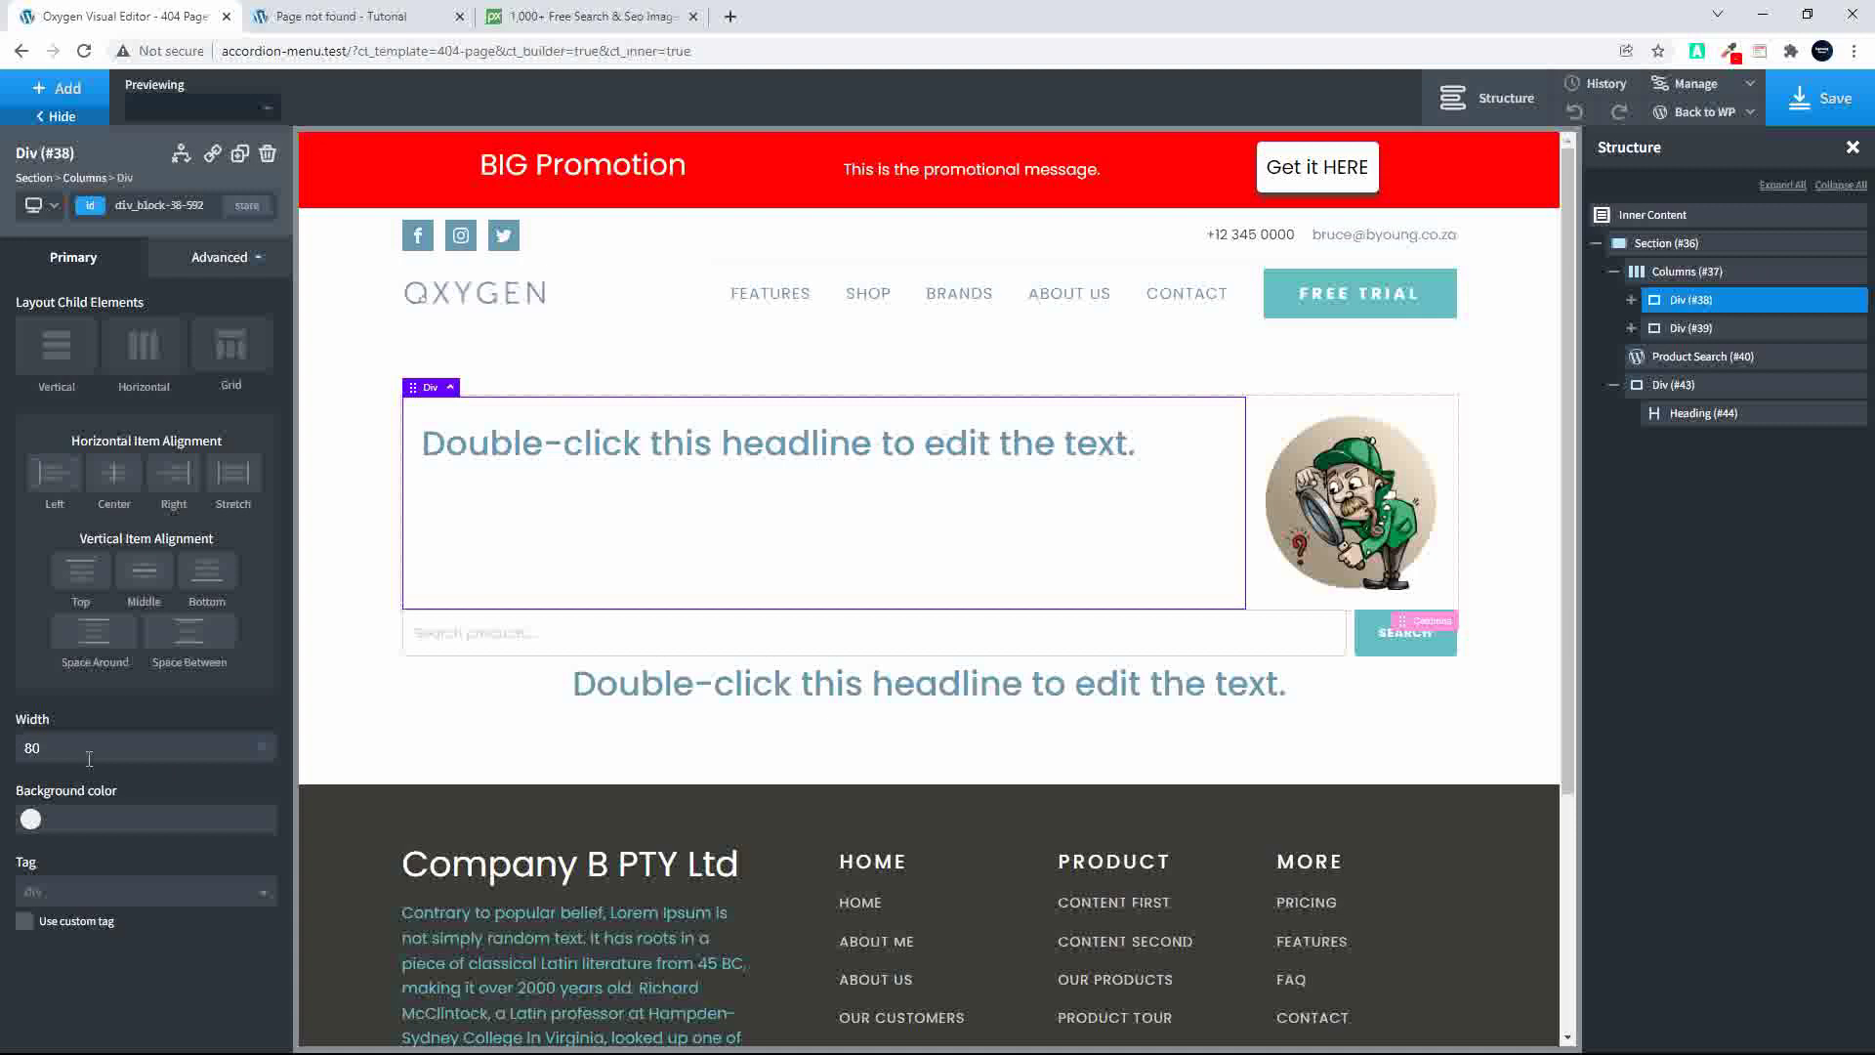
pyautogui.write('70')
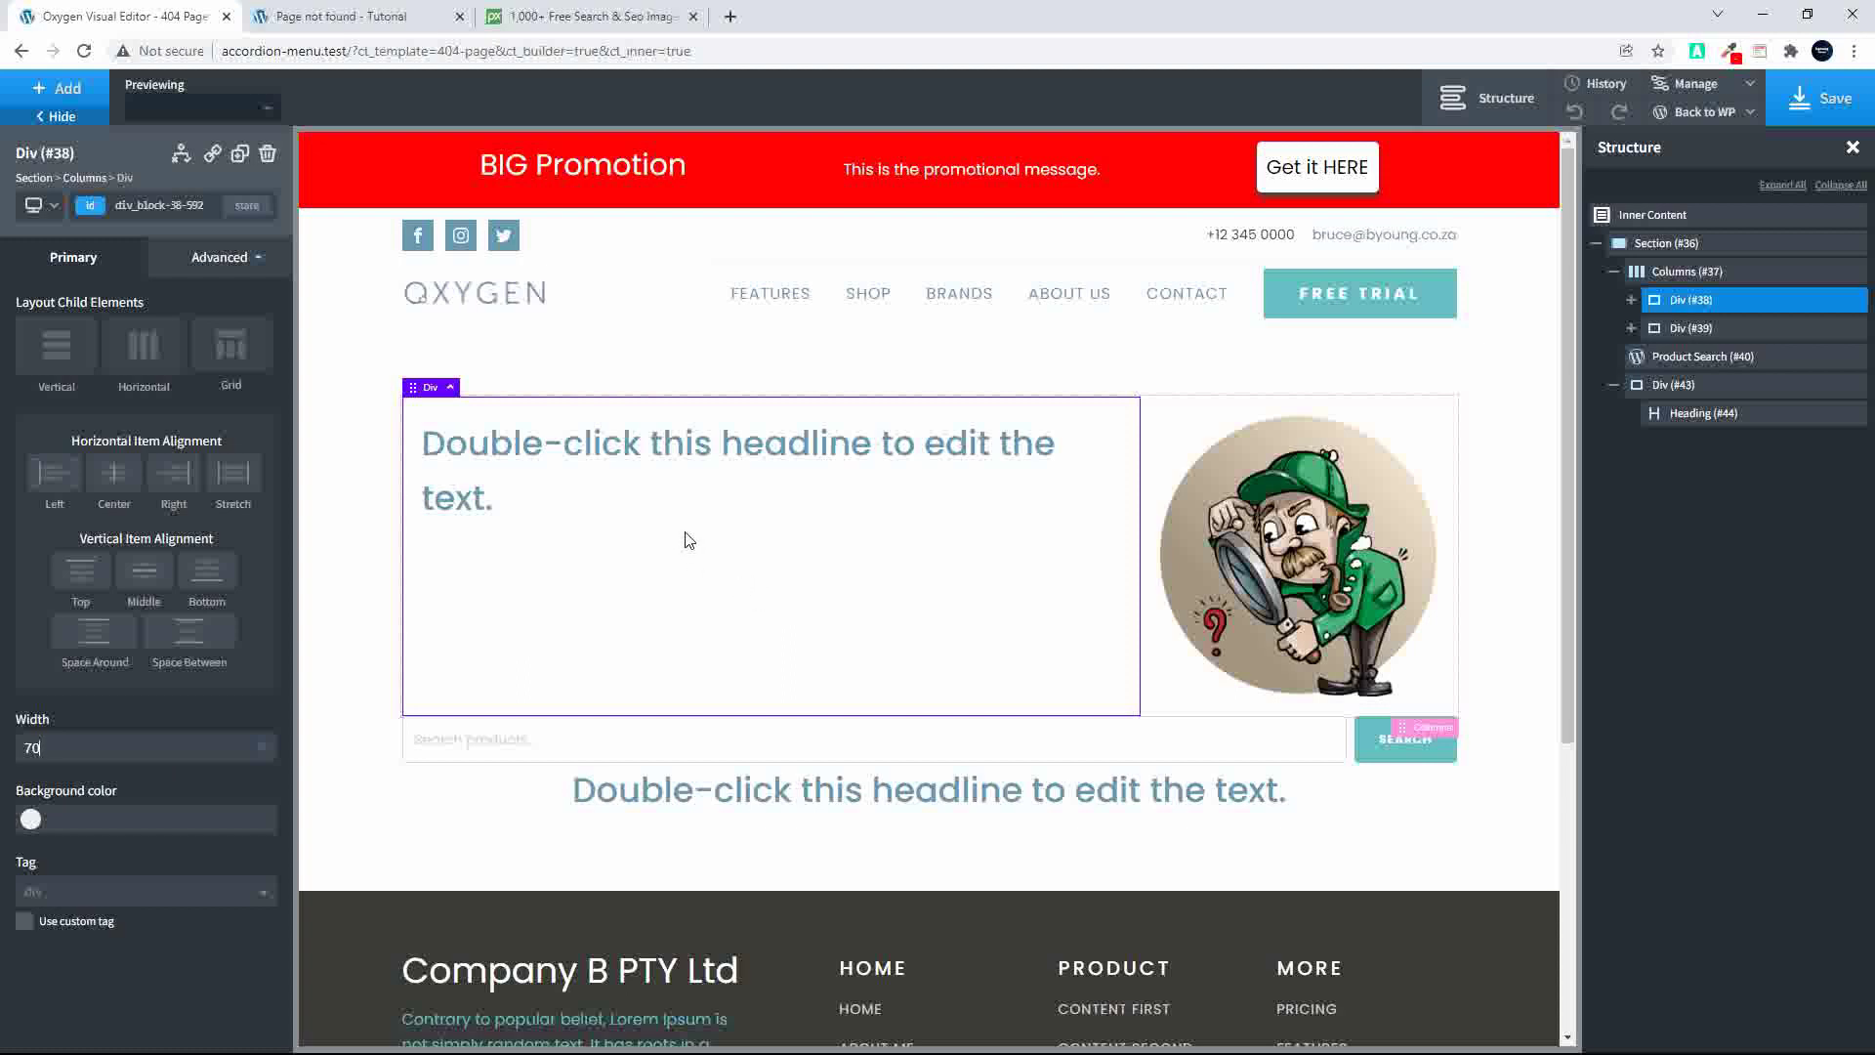
# Step: Replace the placeholder text of the heading beside the detective image with "Opps! Something went wrong."
pyautogui.doubleClick(705, 455)
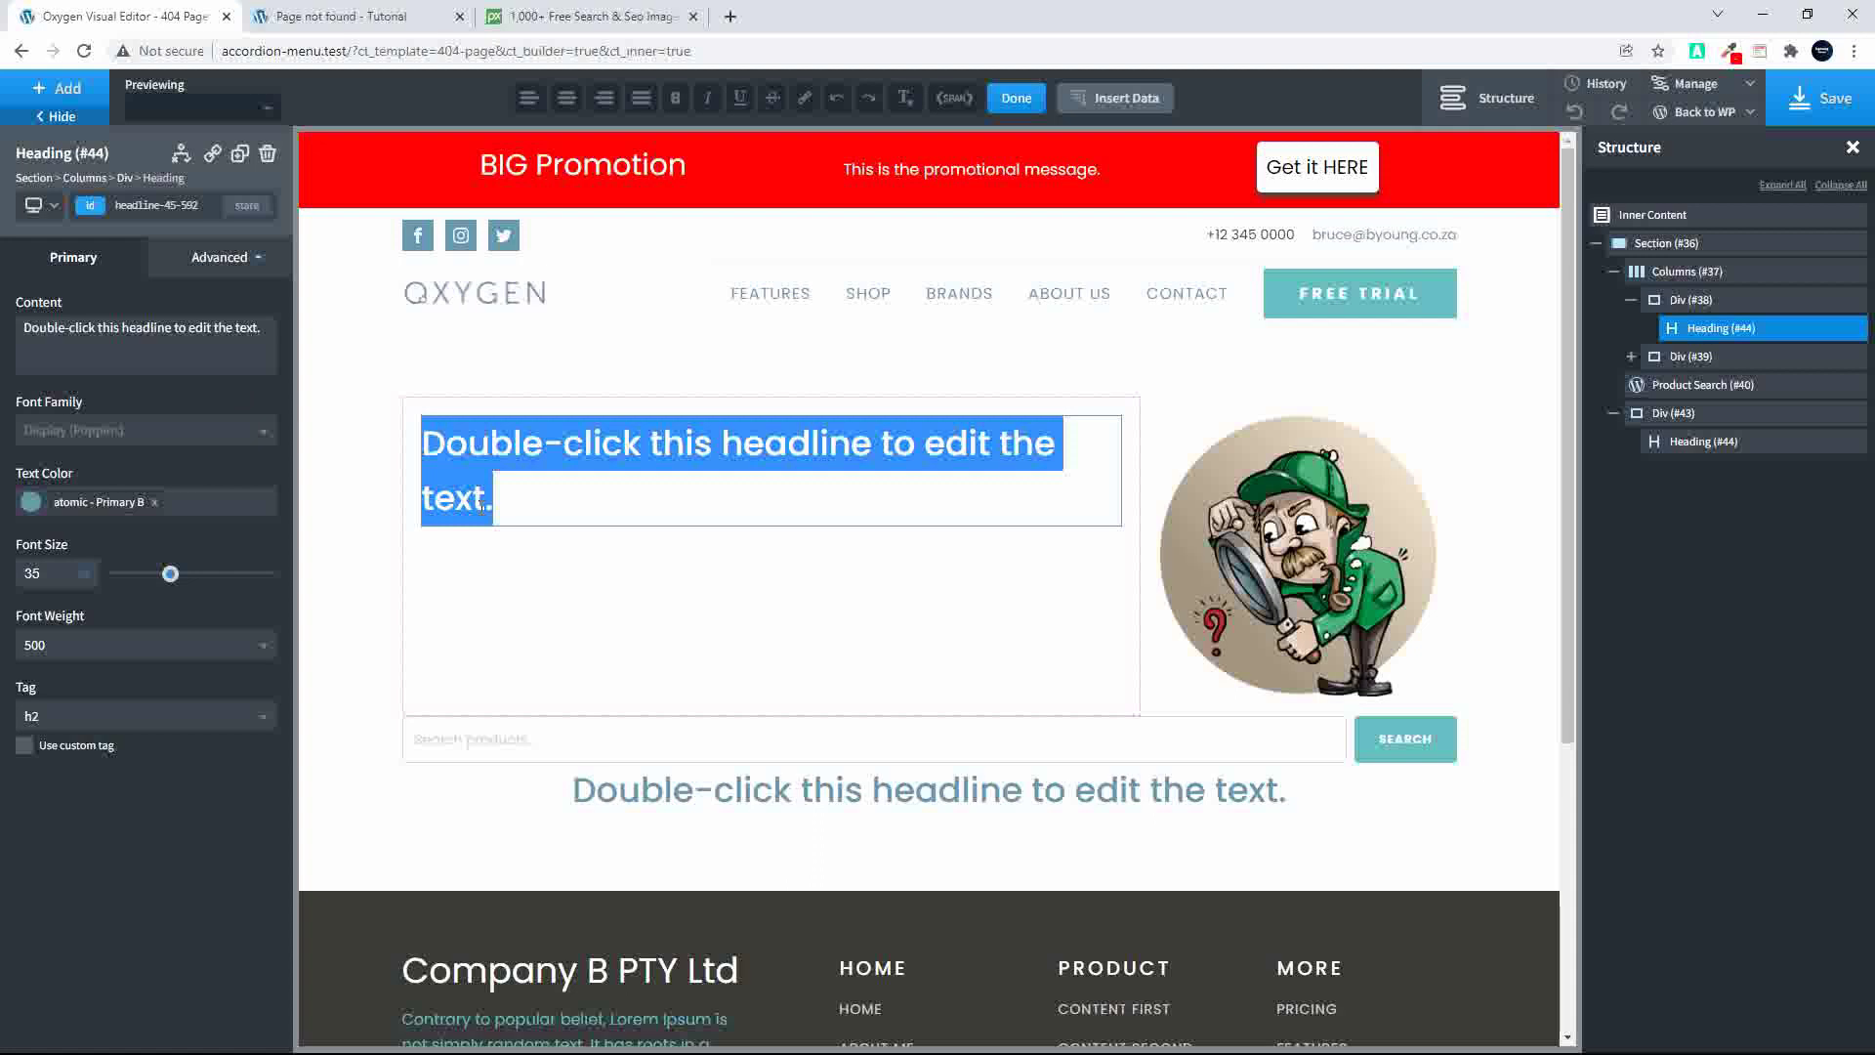
pyautogui.write('Opps! Somw')
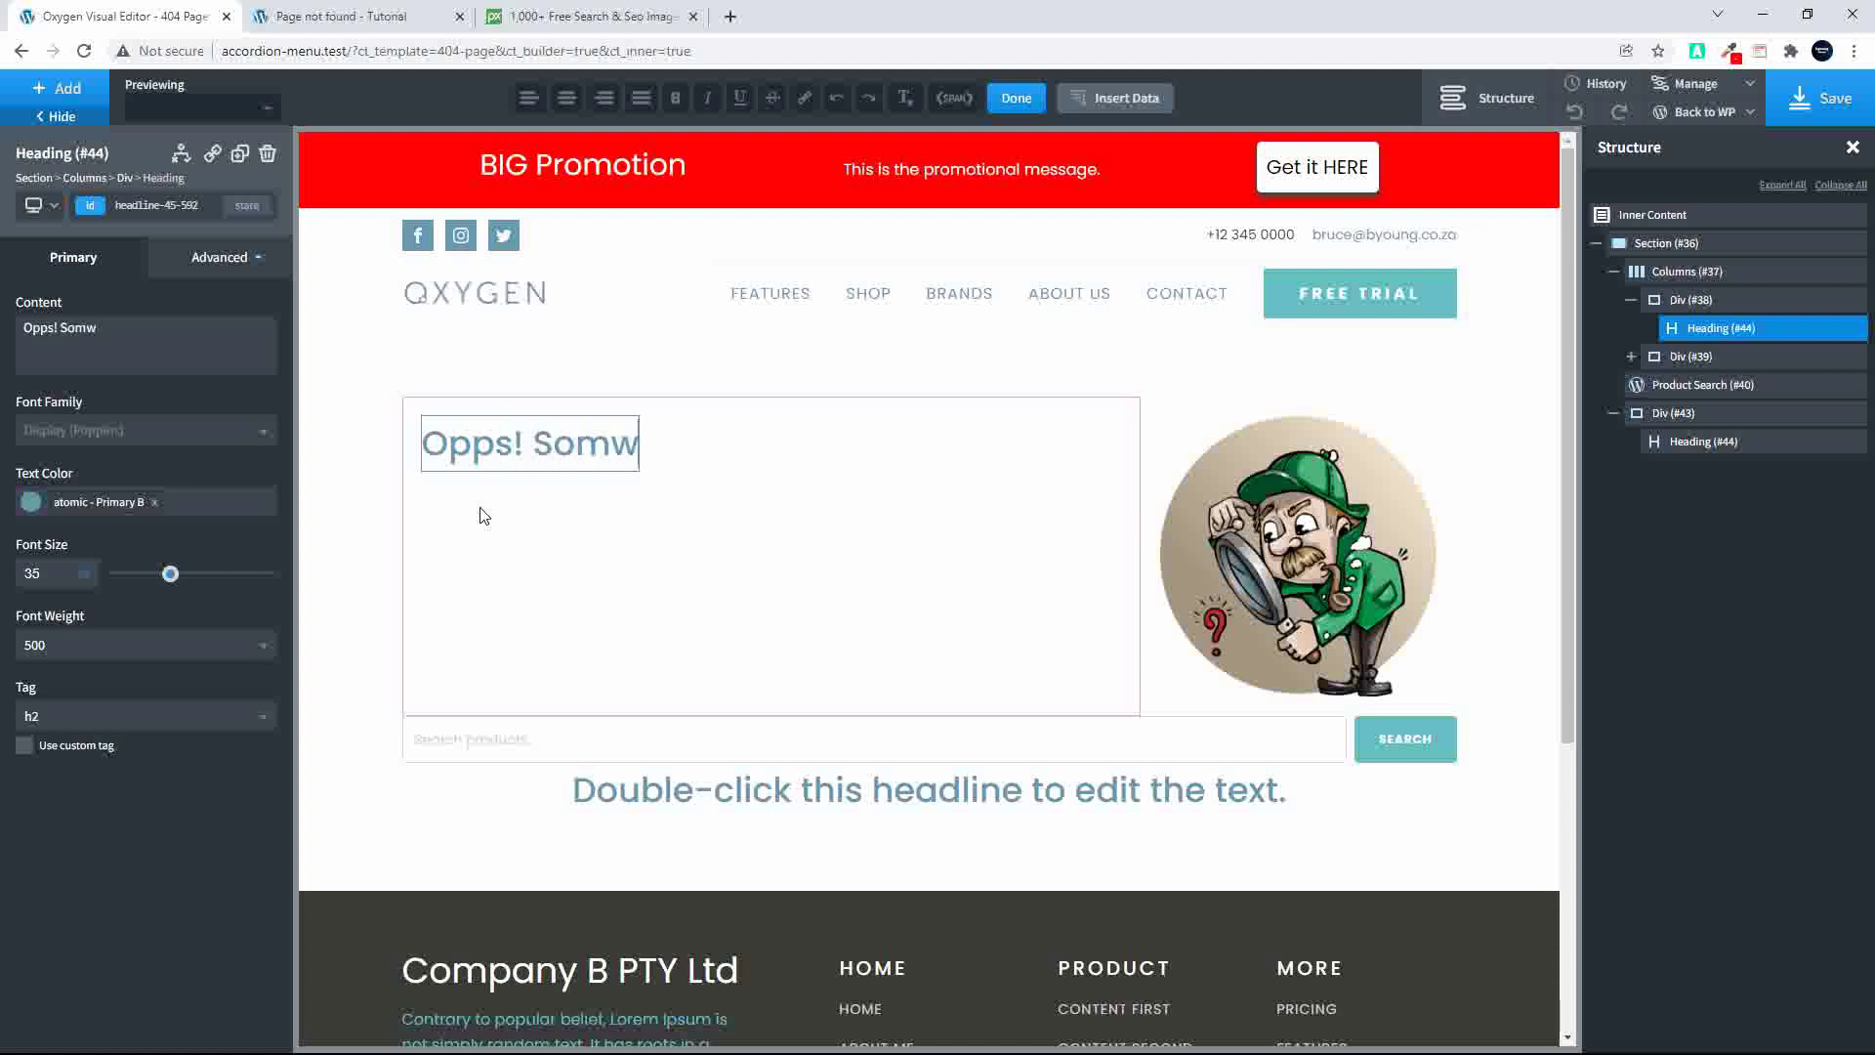
pyautogui.press('BackSpace')
pyautogui.write('ething')
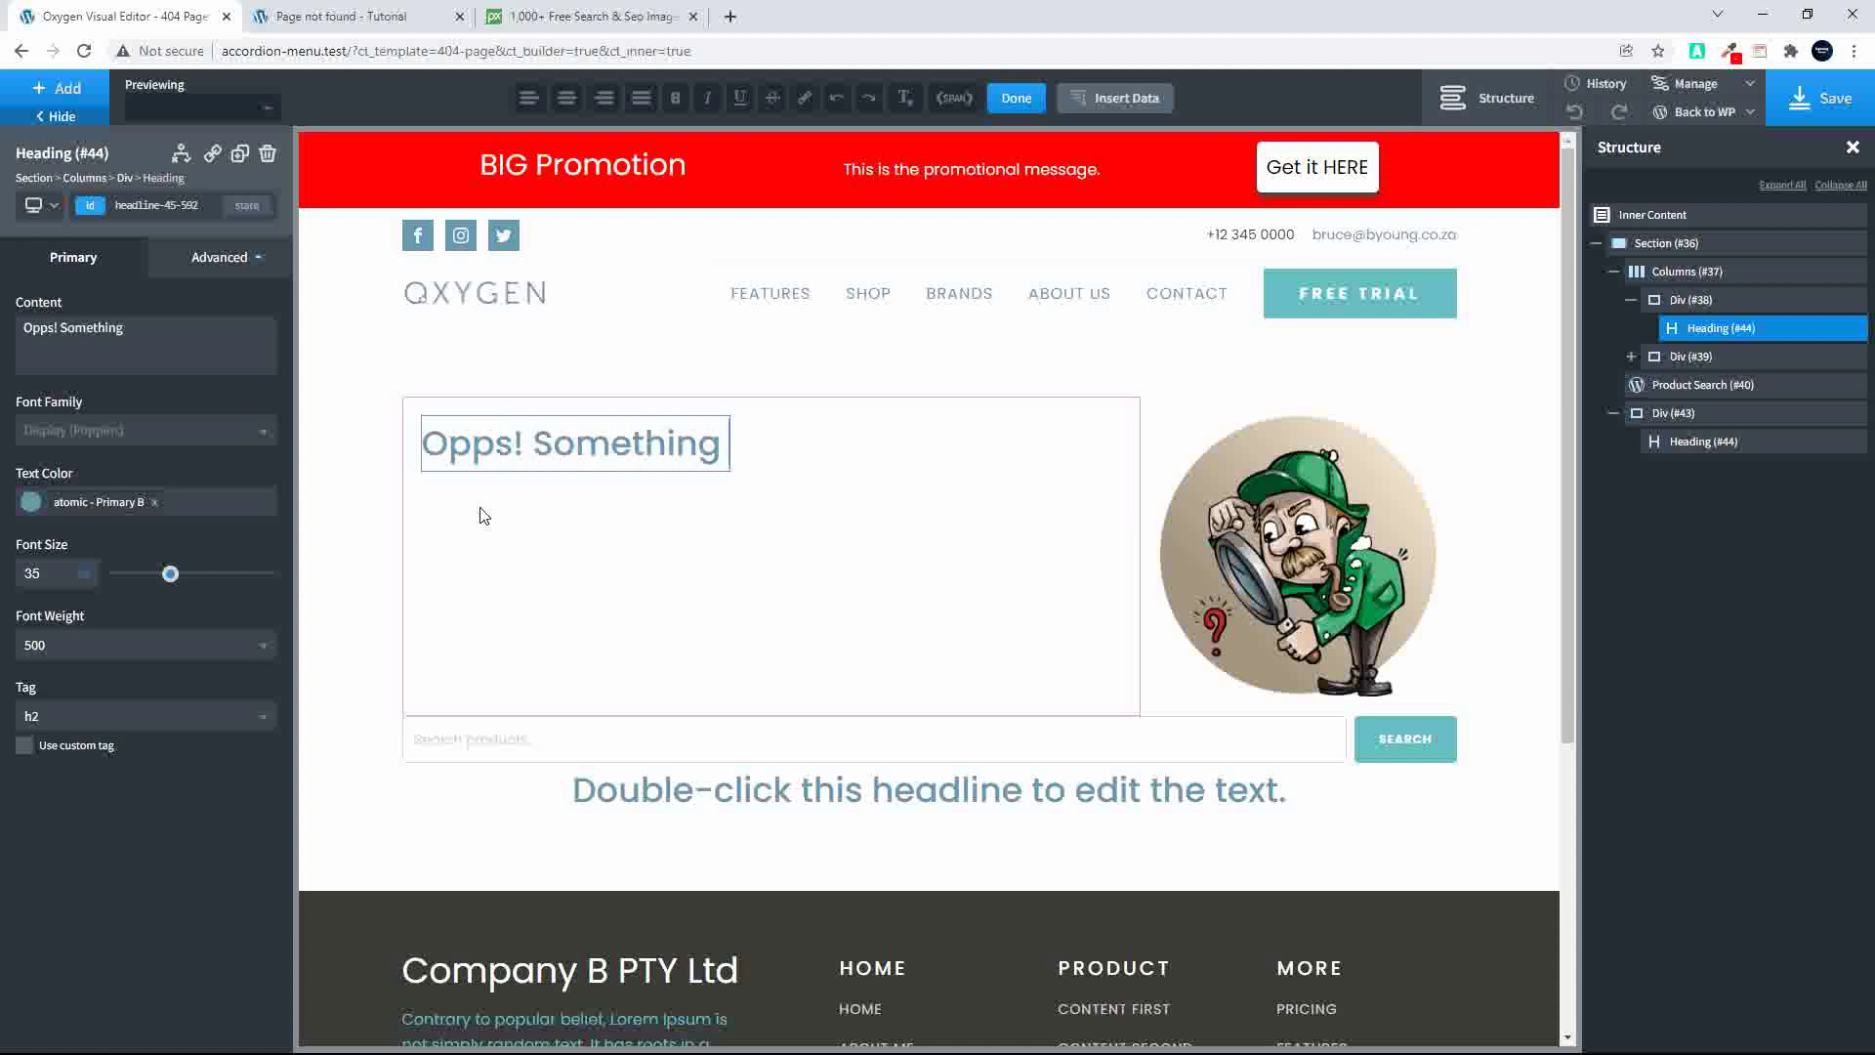
pyautogui.write(' went wrong')
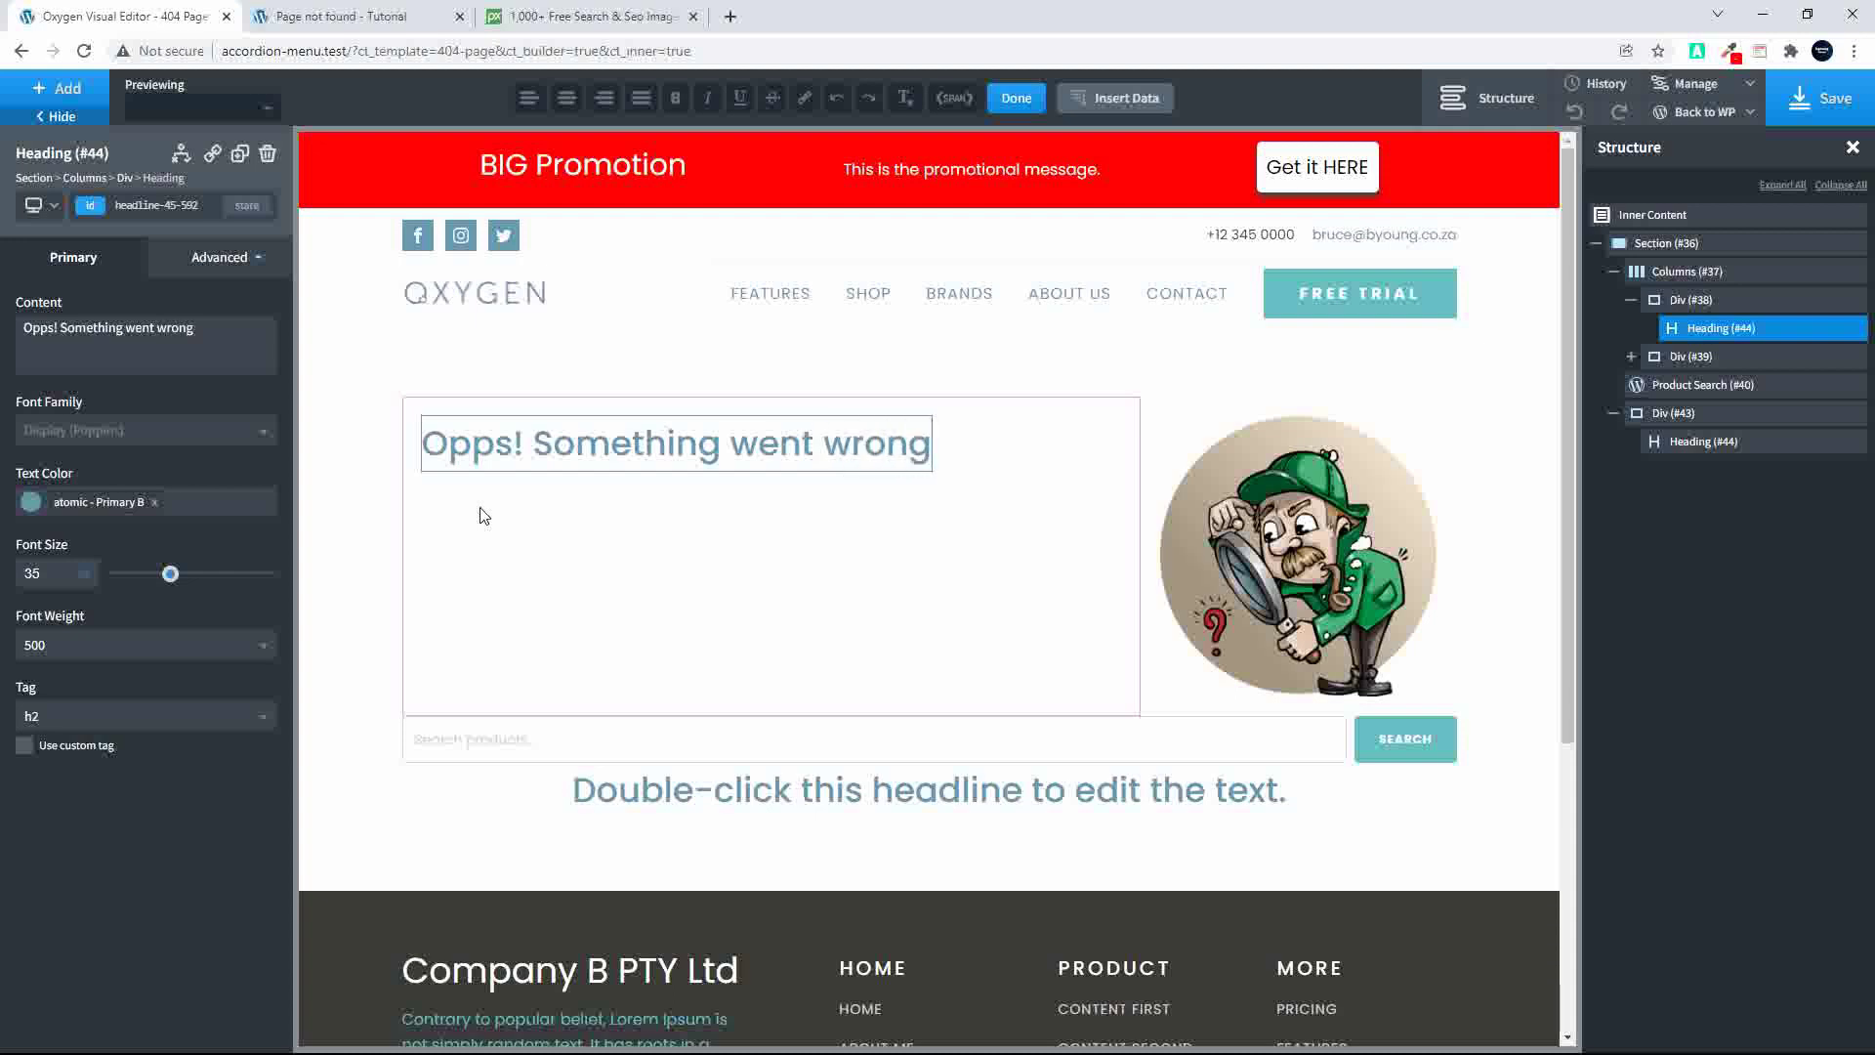
pyautogui.write('.')
# Step: Add a second line reading "Try a new search" to the heading beside the detective image
pyautogui.press('Return')
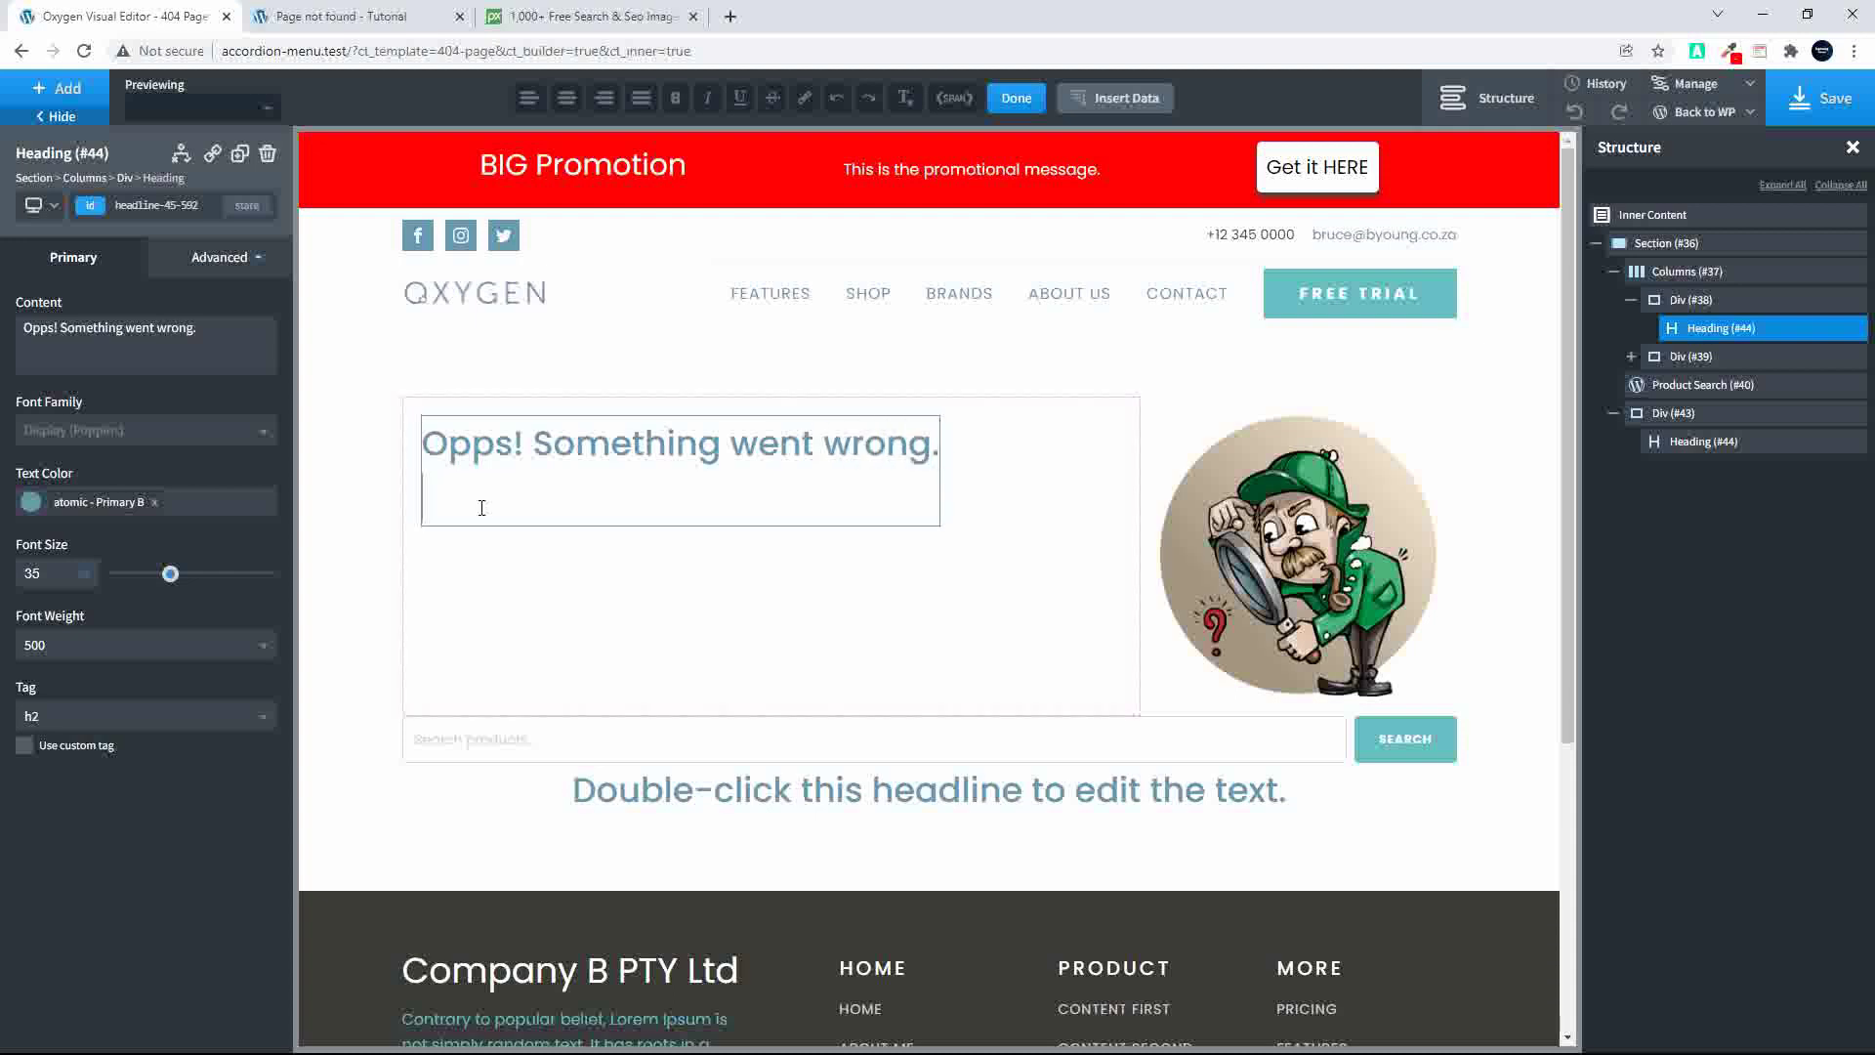
pyautogui.write('Try searching')
pyautogui.press('BackSpace')
pyautogui.press('BackSpace')
pyautogui.press('BackSpace')
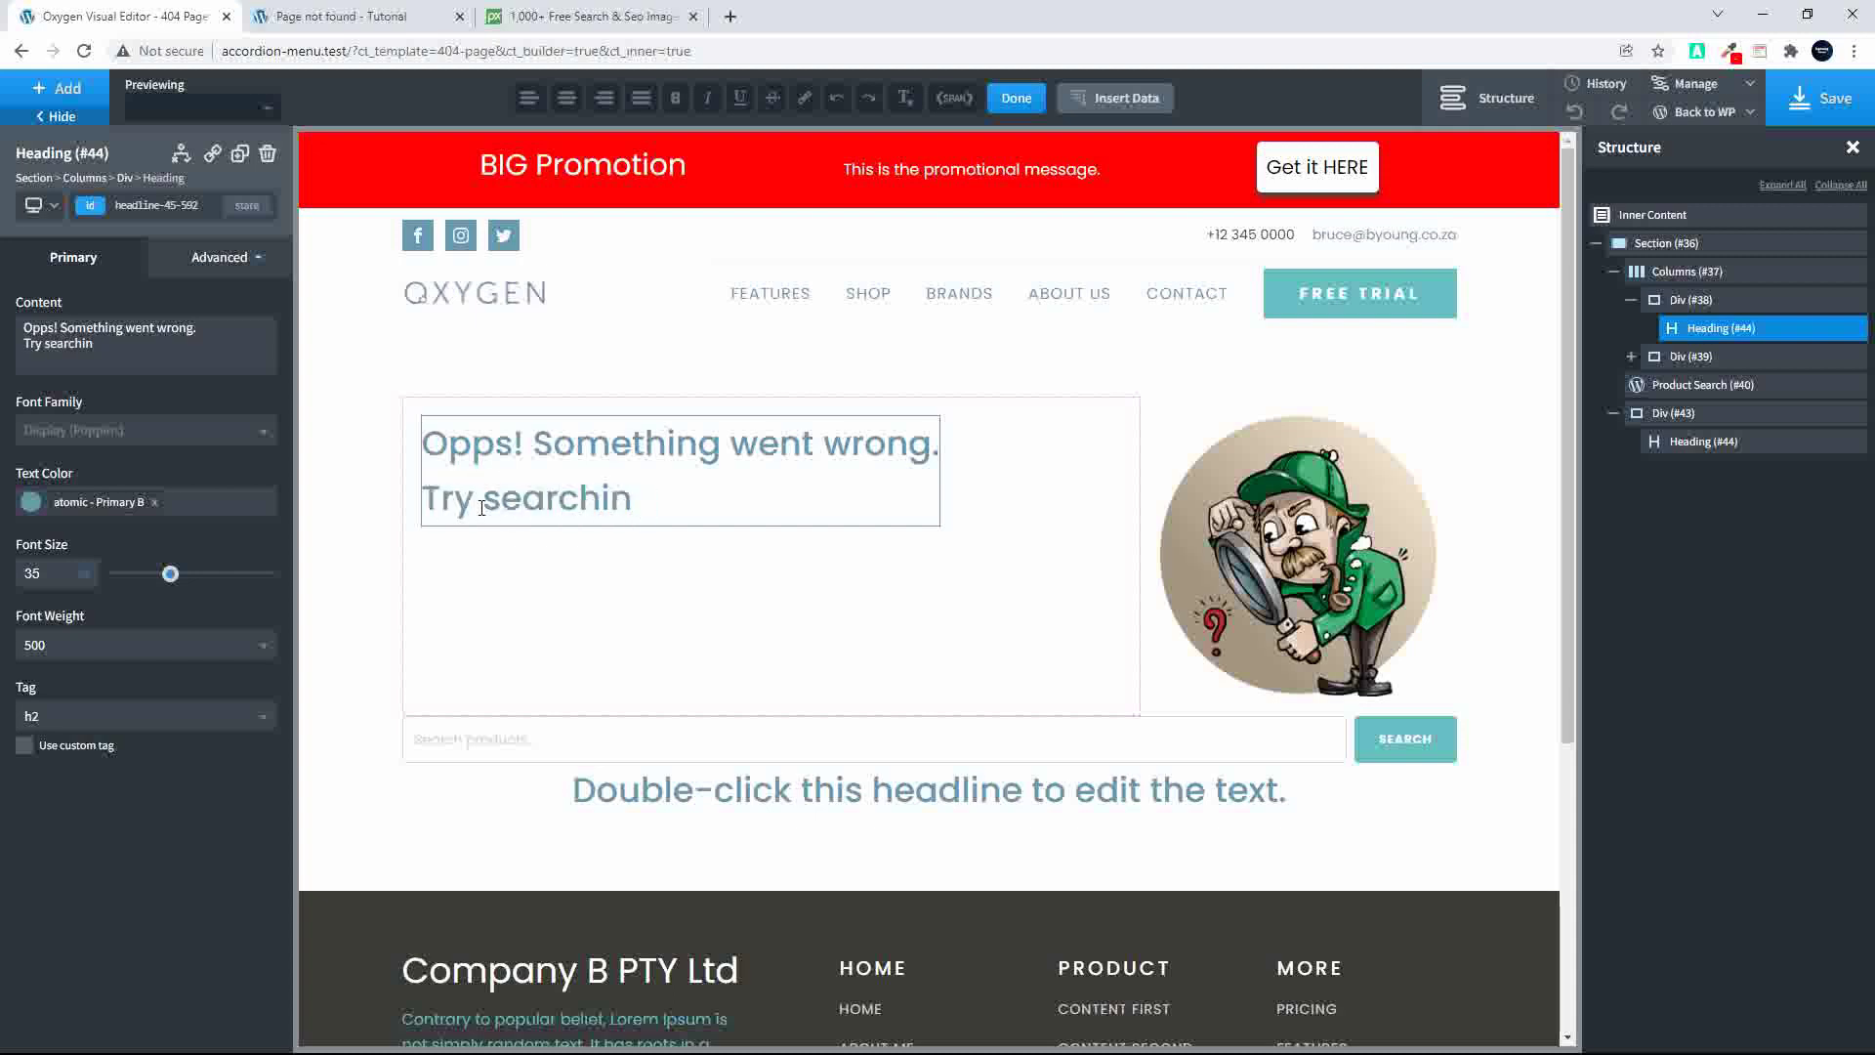
pyautogui.write('i')
pyautogui.press('BackSpace')
pyautogui.press('BackSpace')
pyautogui.press('BackSpace')
pyautogui.press('BackSpace')
pyautogui.press('BackSpace')
pyautogui.press('BackSpace')
pyautogui.write('a e')
pyautogui.press('BackSpace')
pyautogui.write('new search')
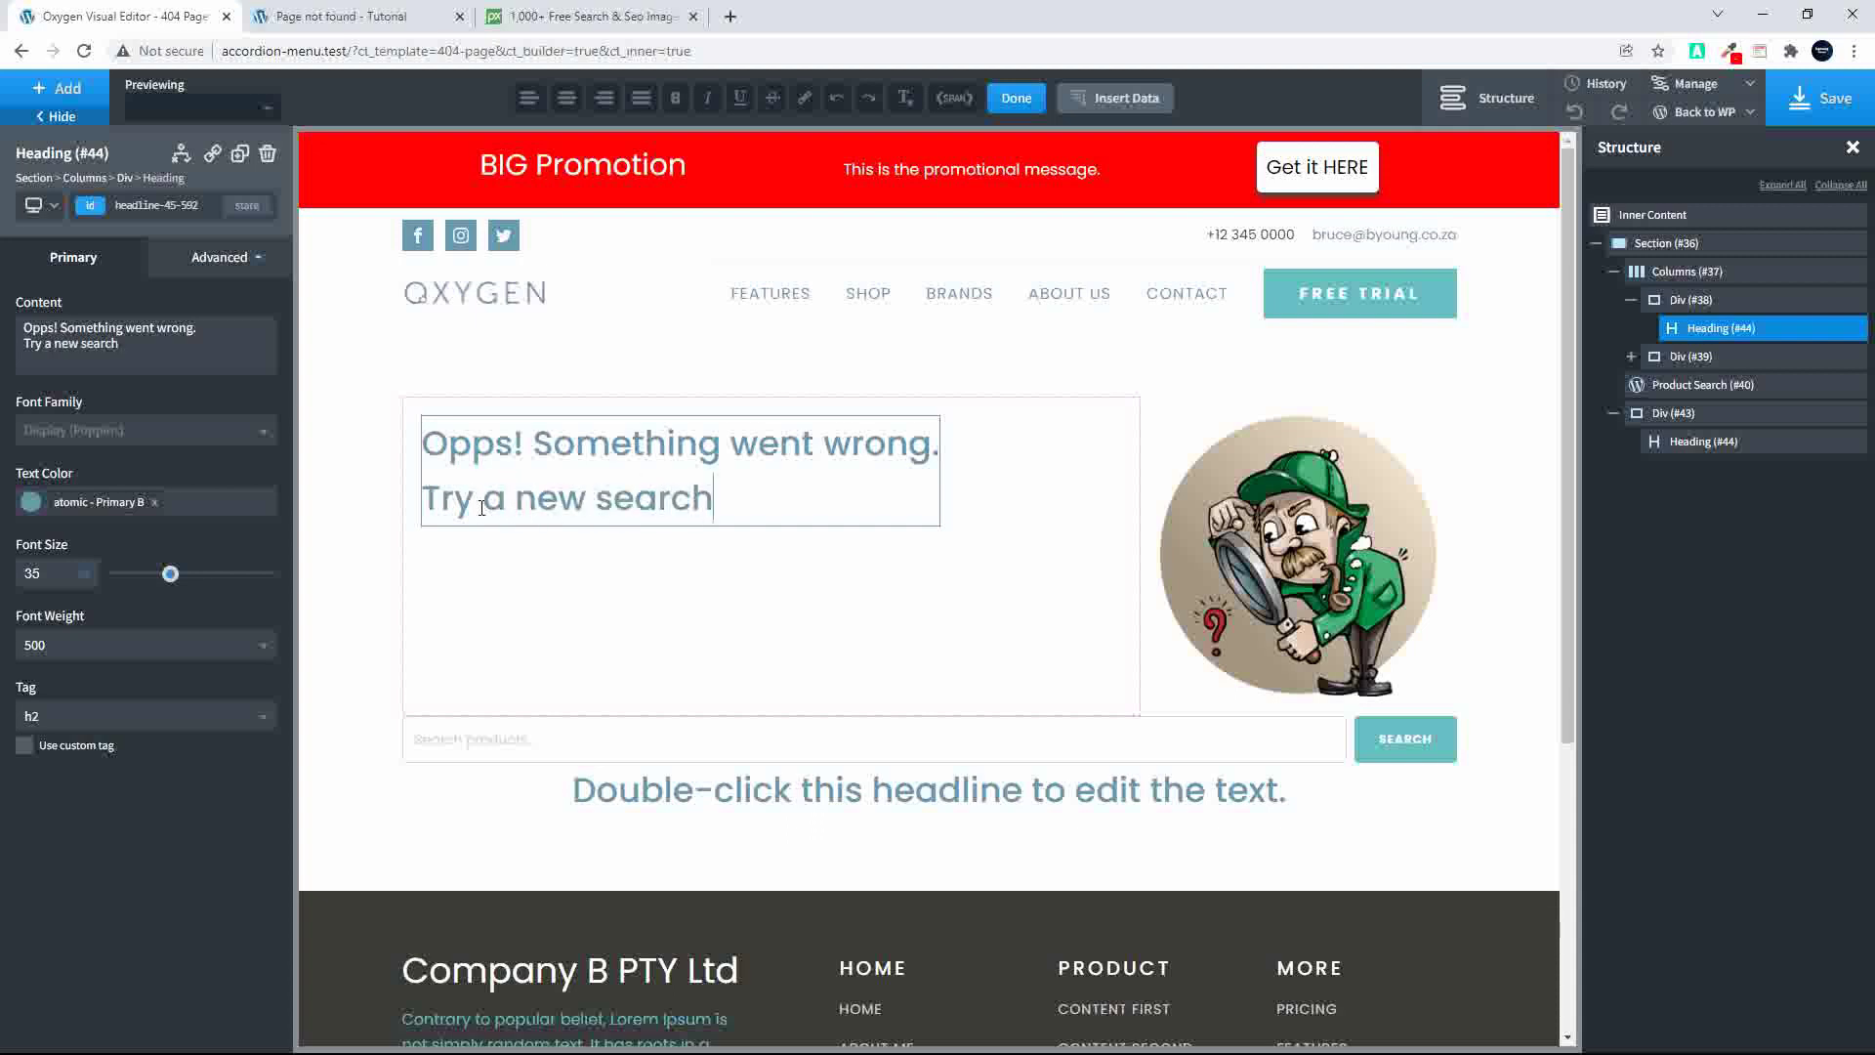
# Step: Align the content of the wide column div to the right horizontally and to the middle vertically
pyautogui.click(1051, 535)
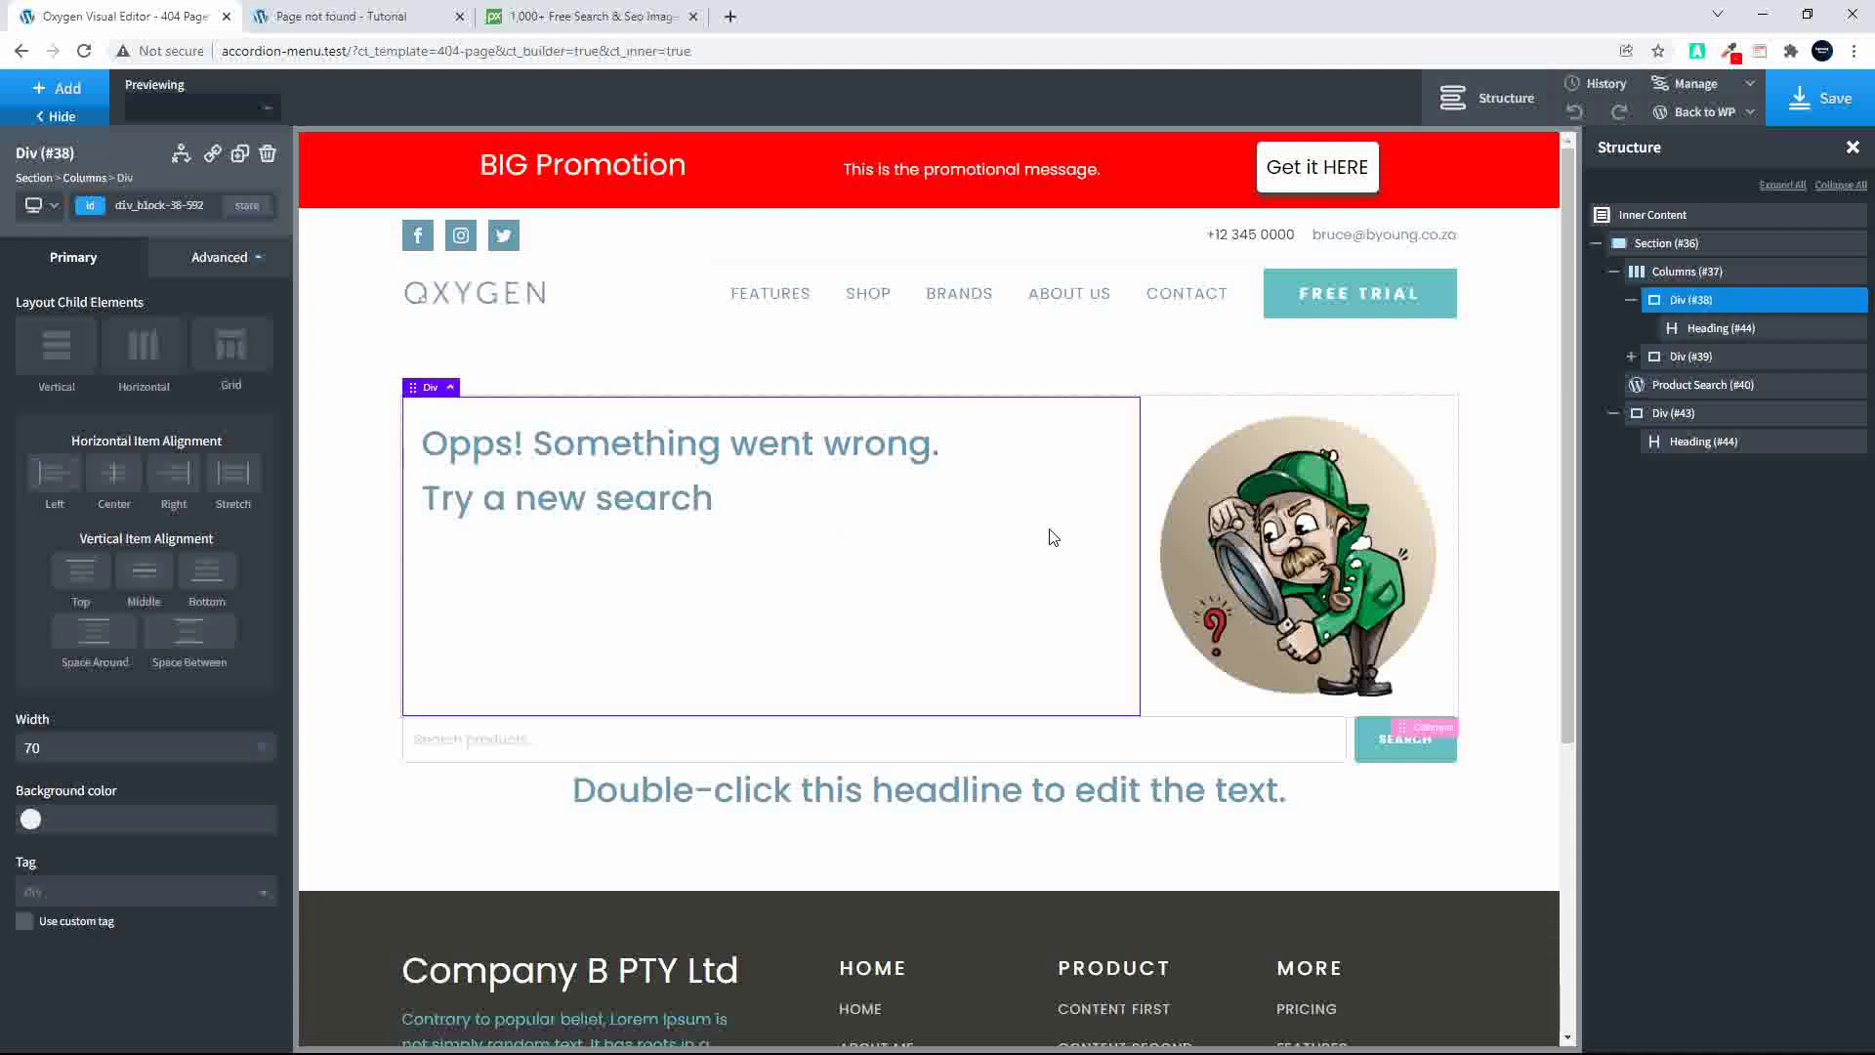
pyautogui.click(175, 474)
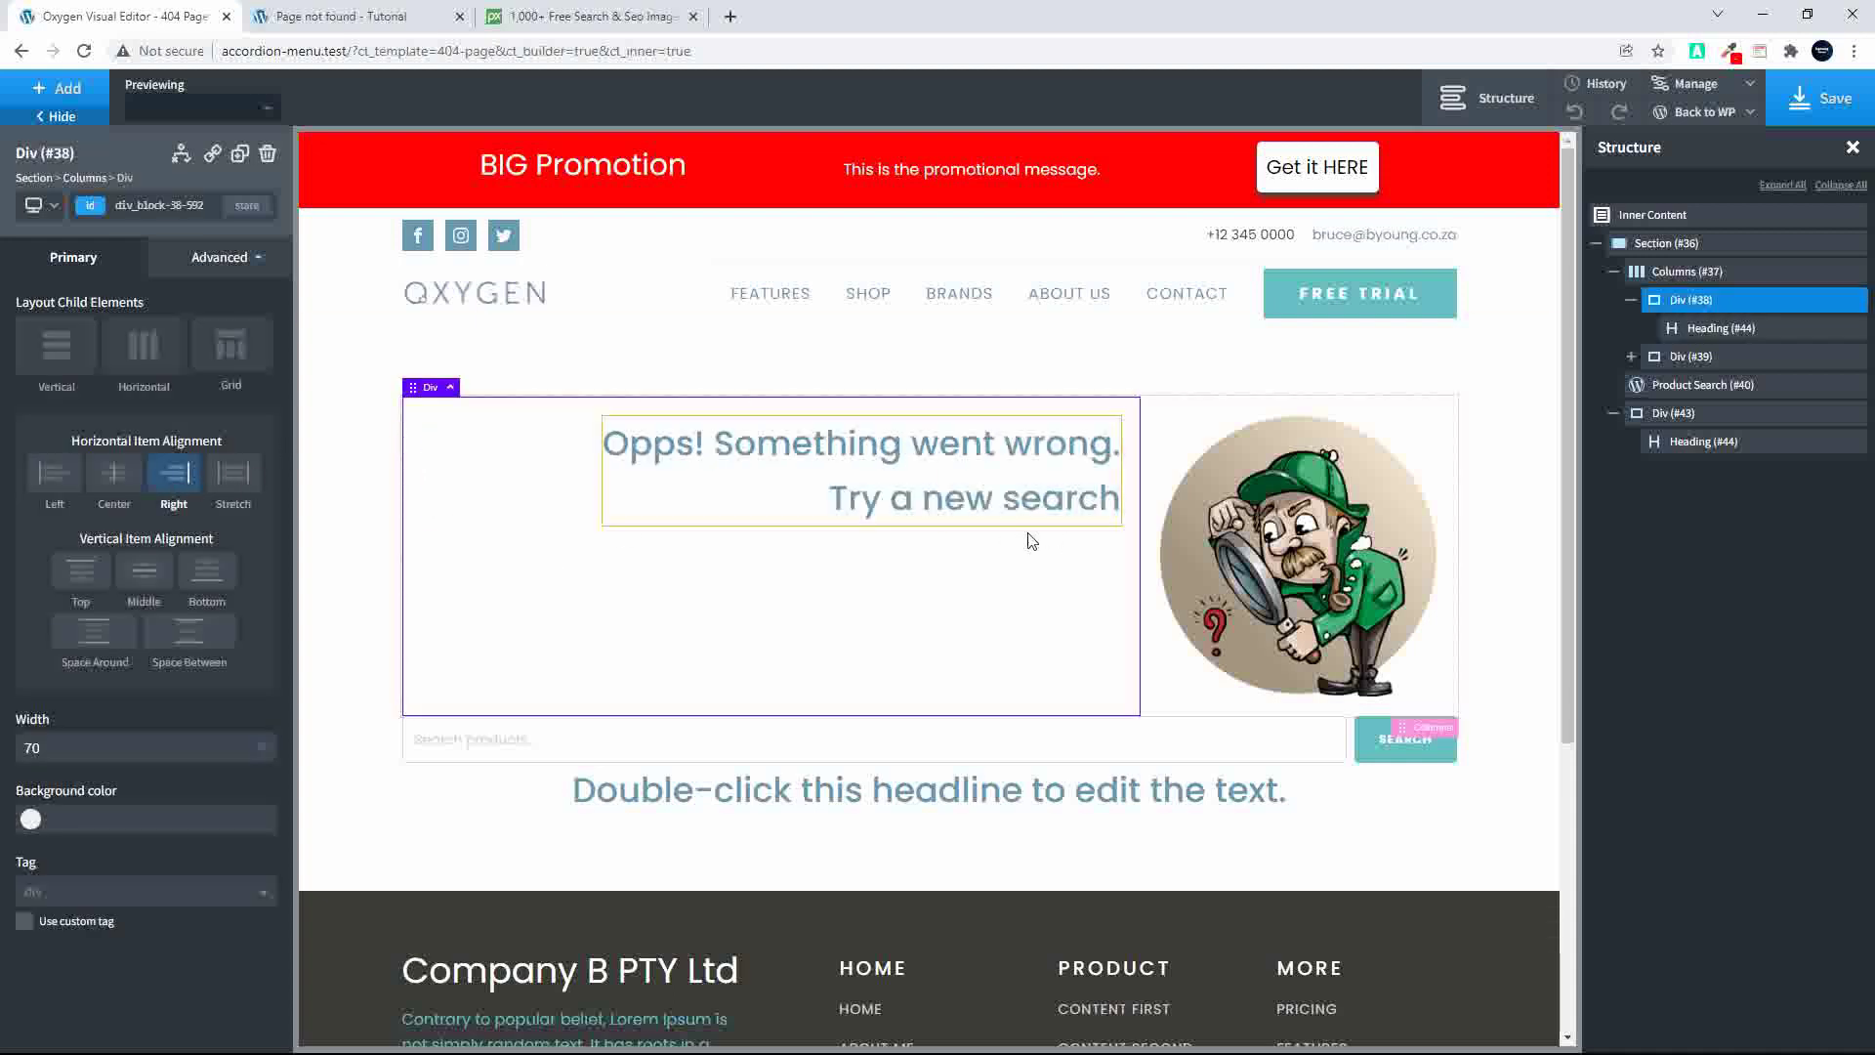
pyautogui.click(144, 578)
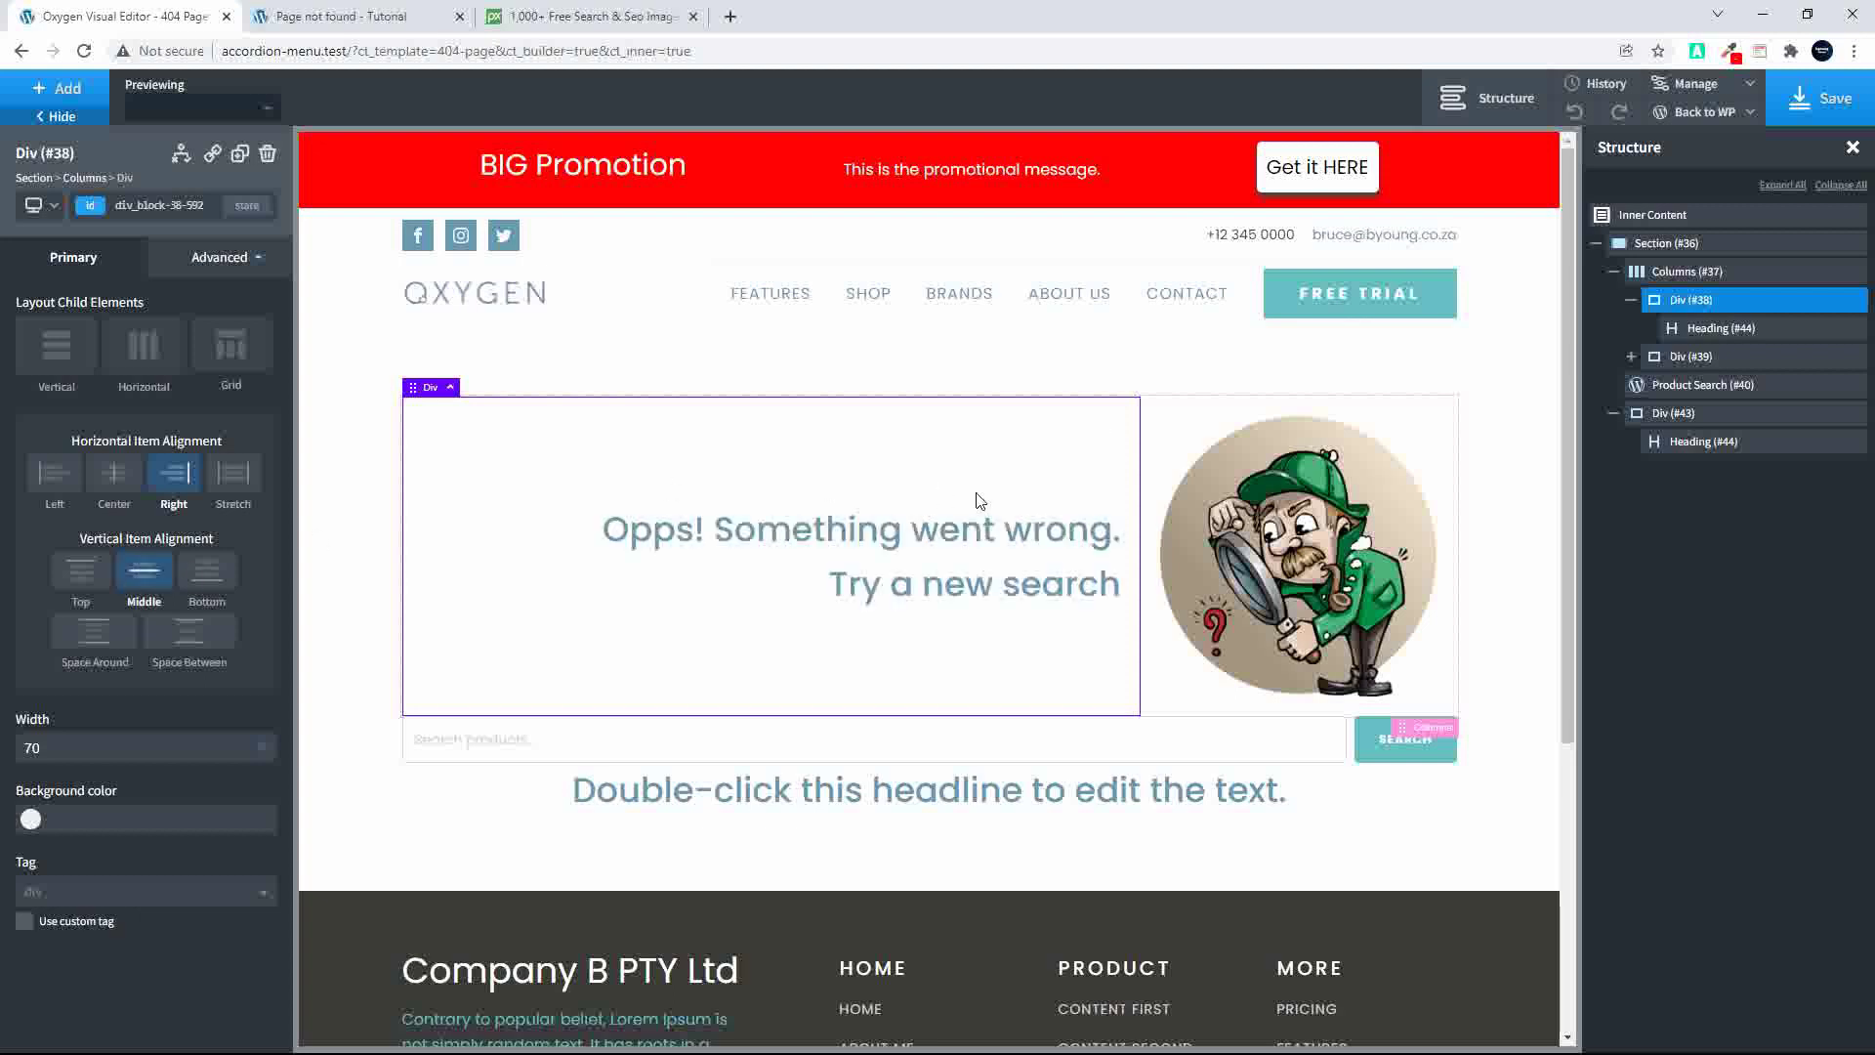
# Step: Append "..." to the end of the "Try a new search" line in the column heading
pyautogui.click(977, 586)
pyautogui.doubleClick(977, 586)
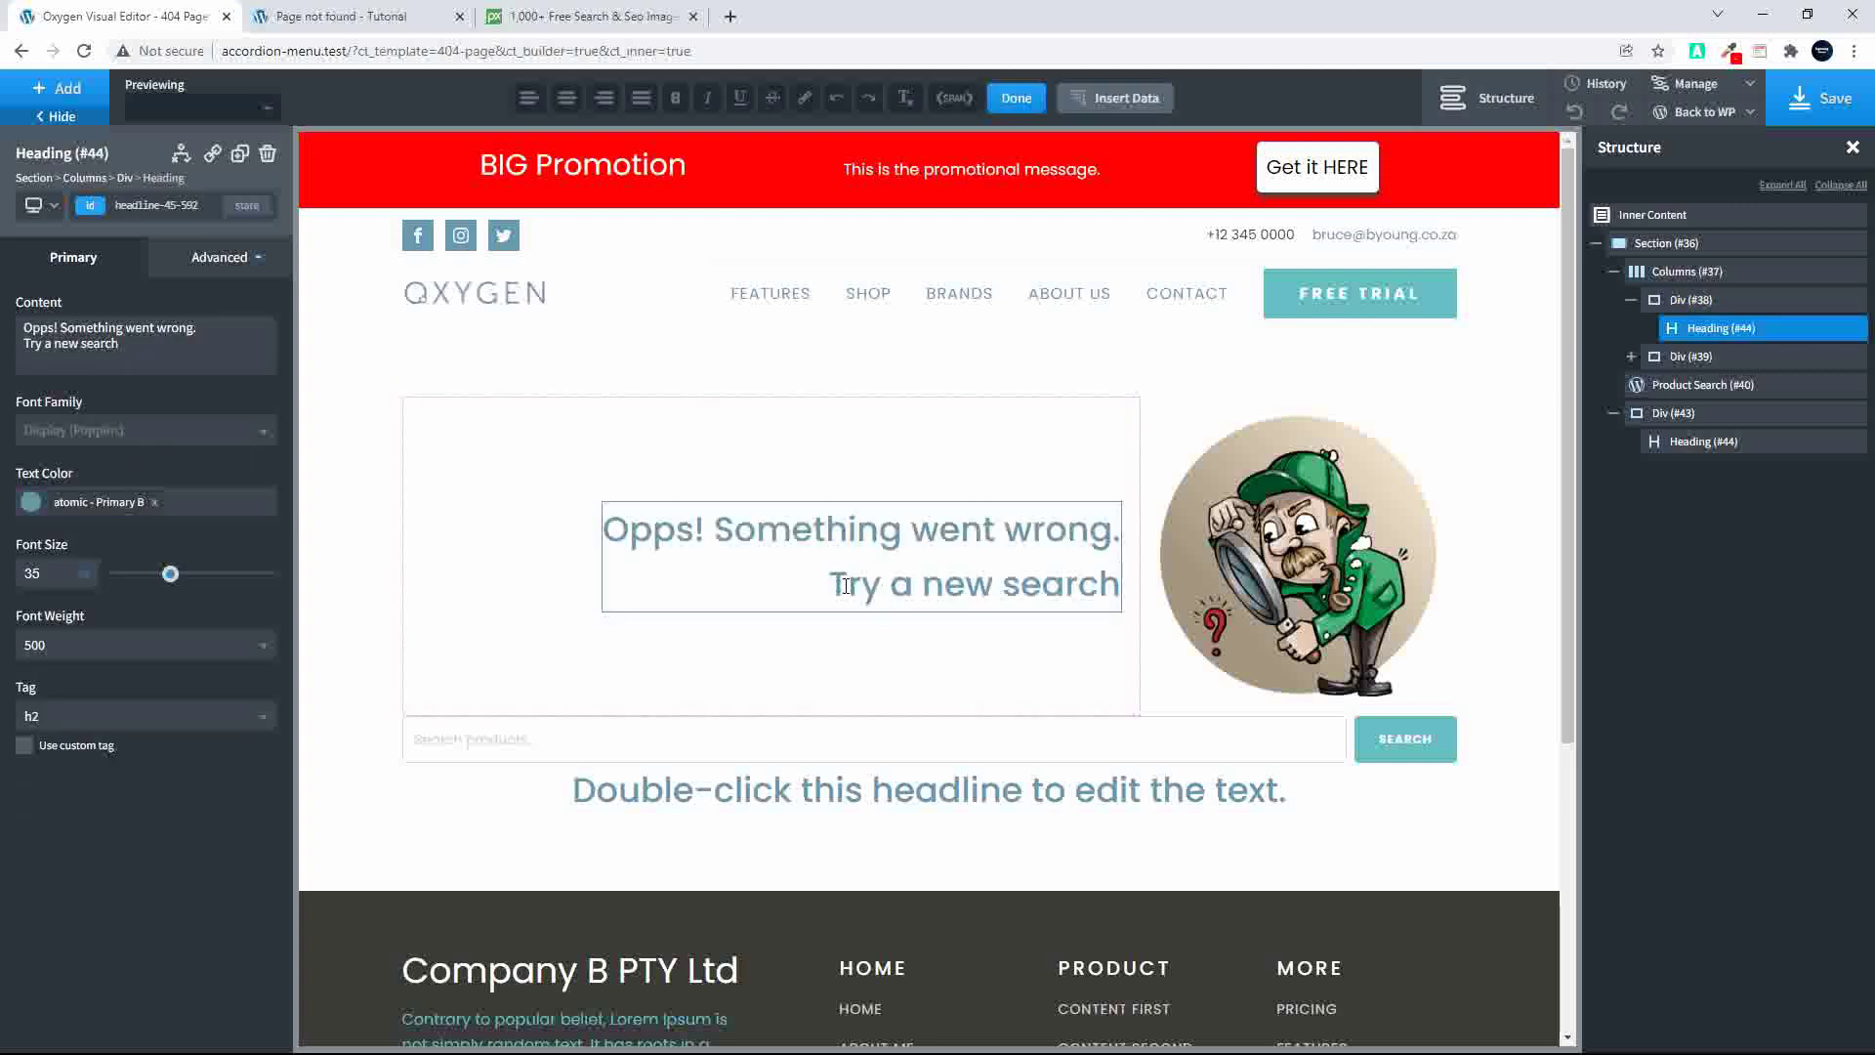
pyautogui.write('...')
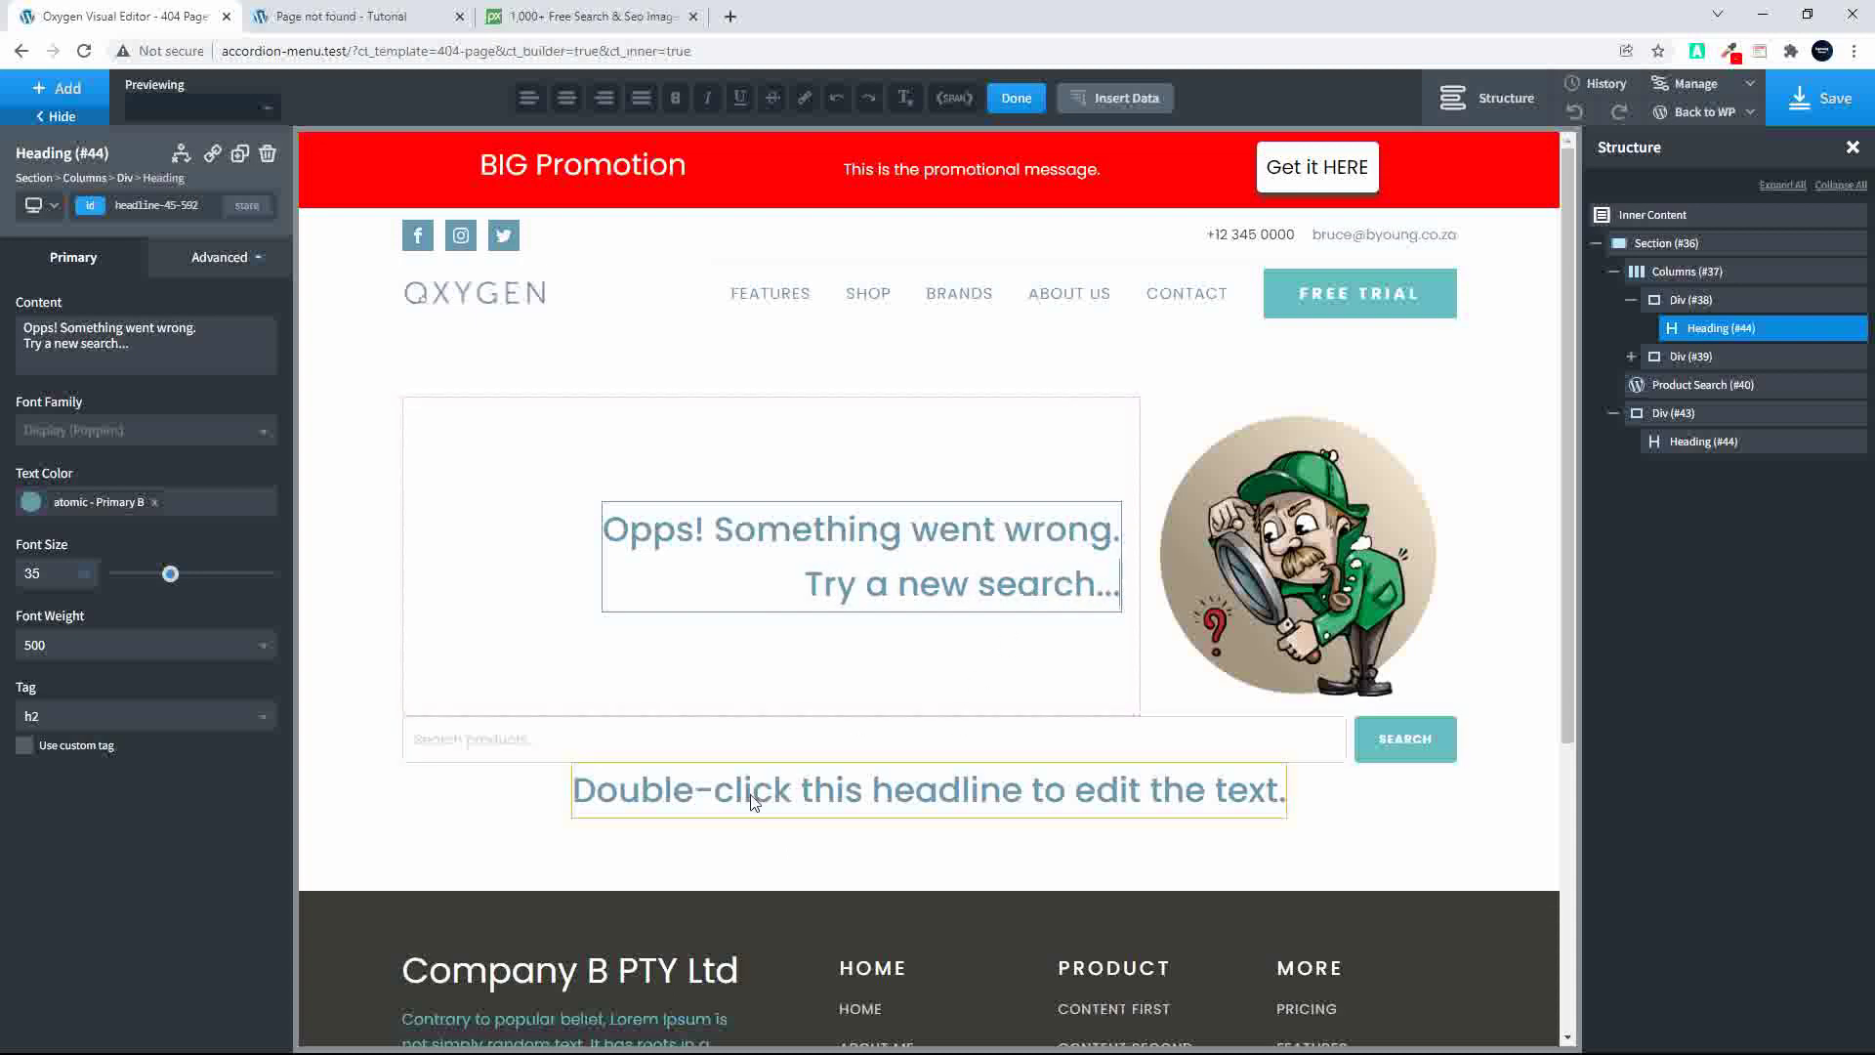
# Step: Replace the text of the heading below the product search with "... or check out our latest products"
pyautogui.click(759, 800)
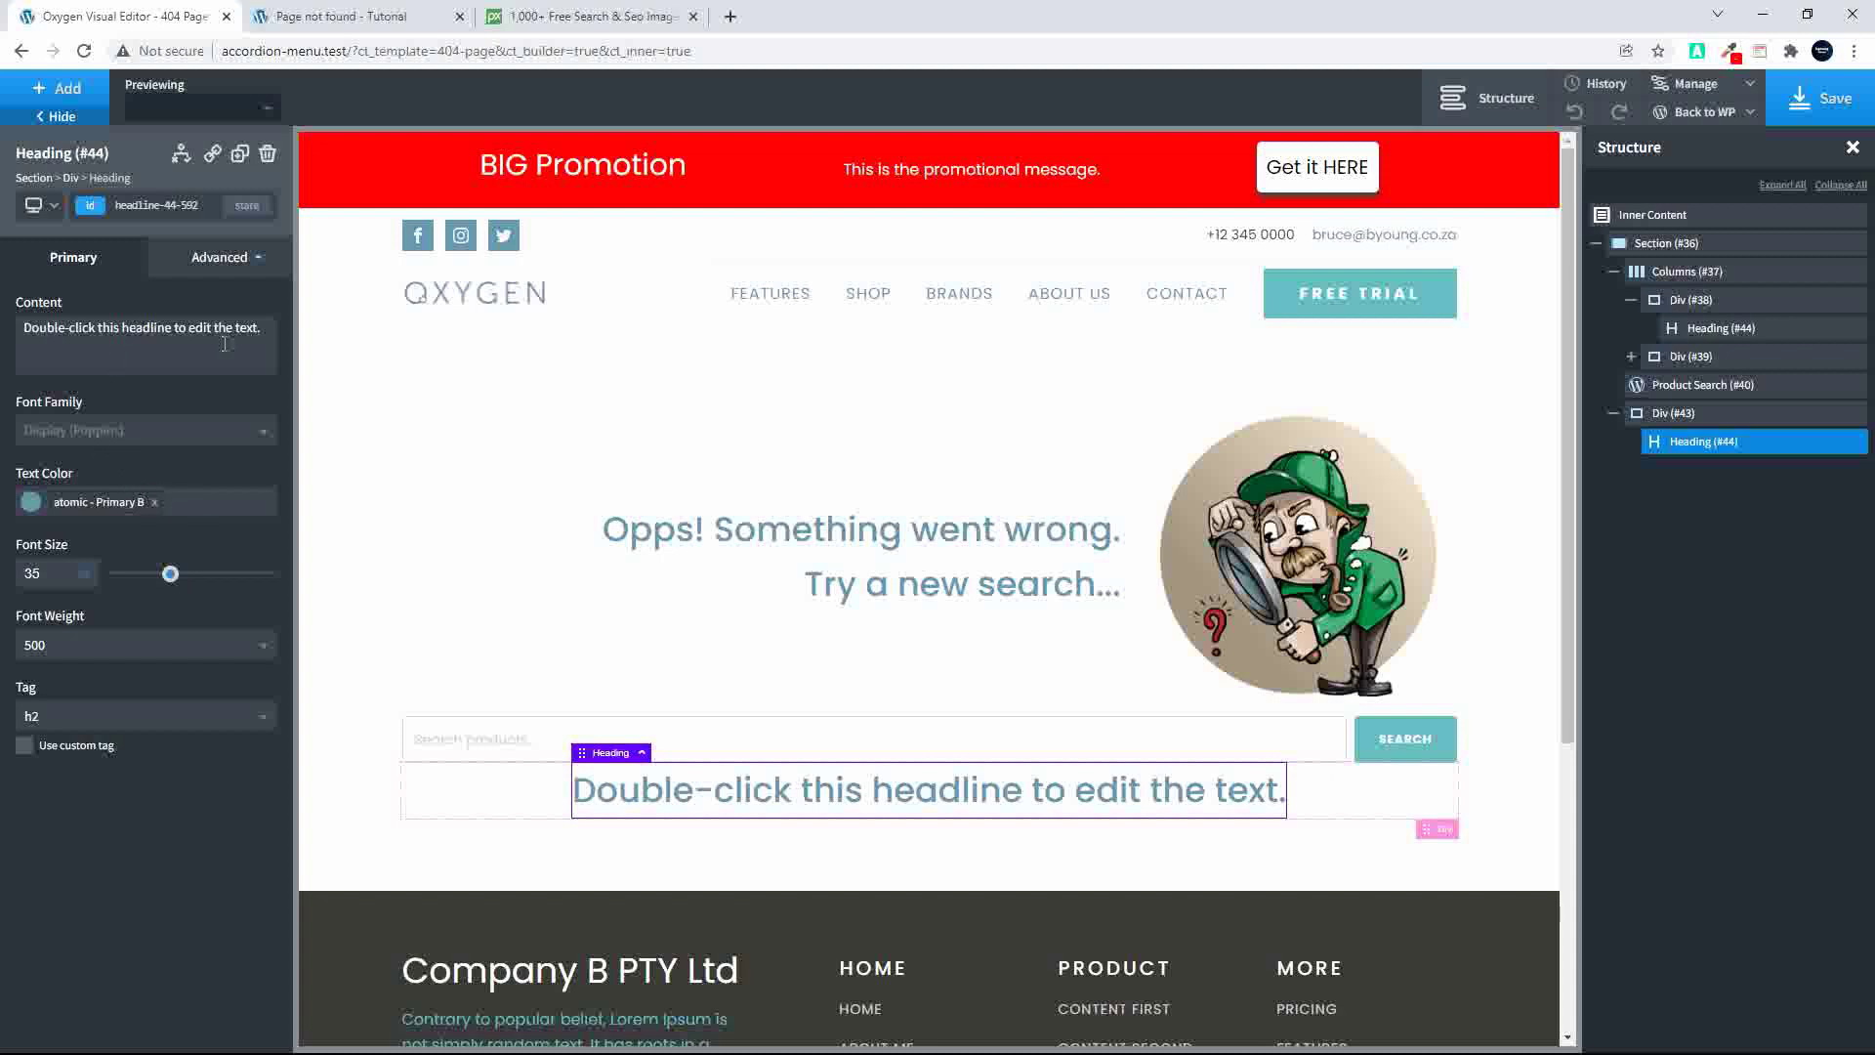
pyautogui.moveTo(264, 337); pyautogui.dragTo(27, 339)
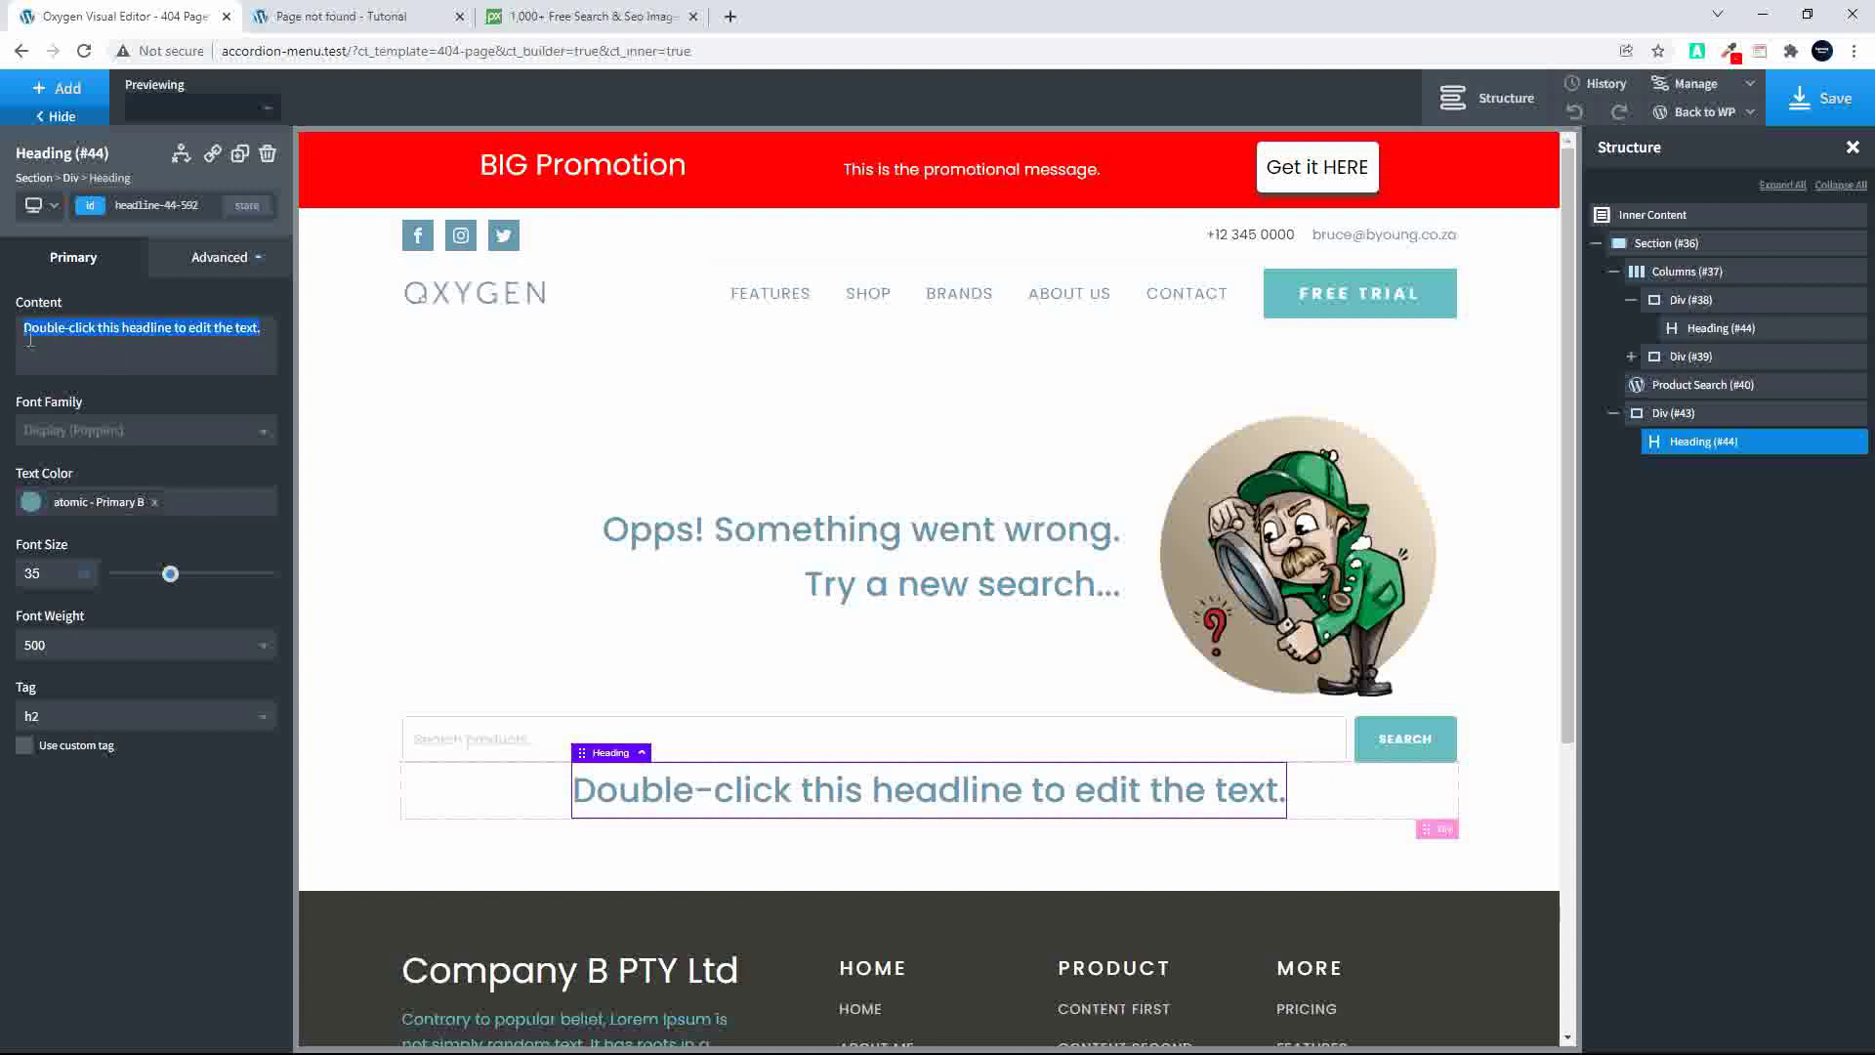
pyautogui.write('... or c')
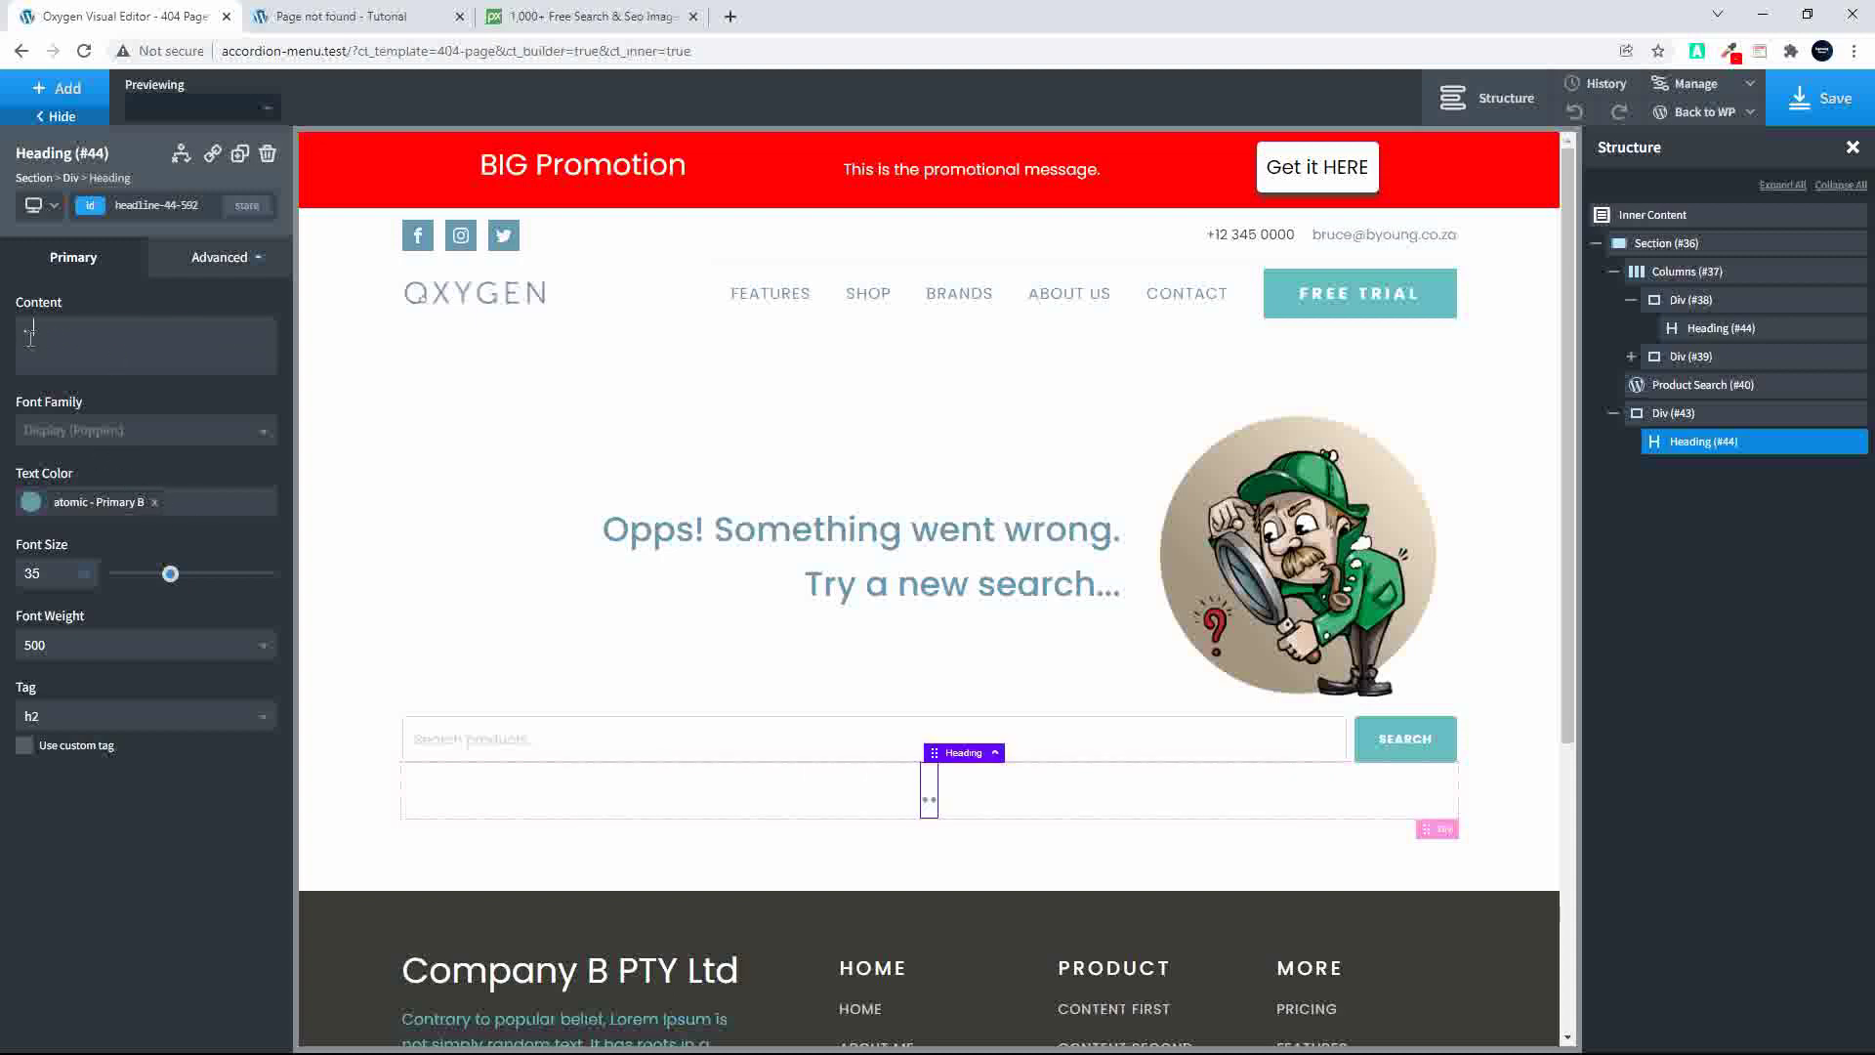
pyautogui.write('heckout')
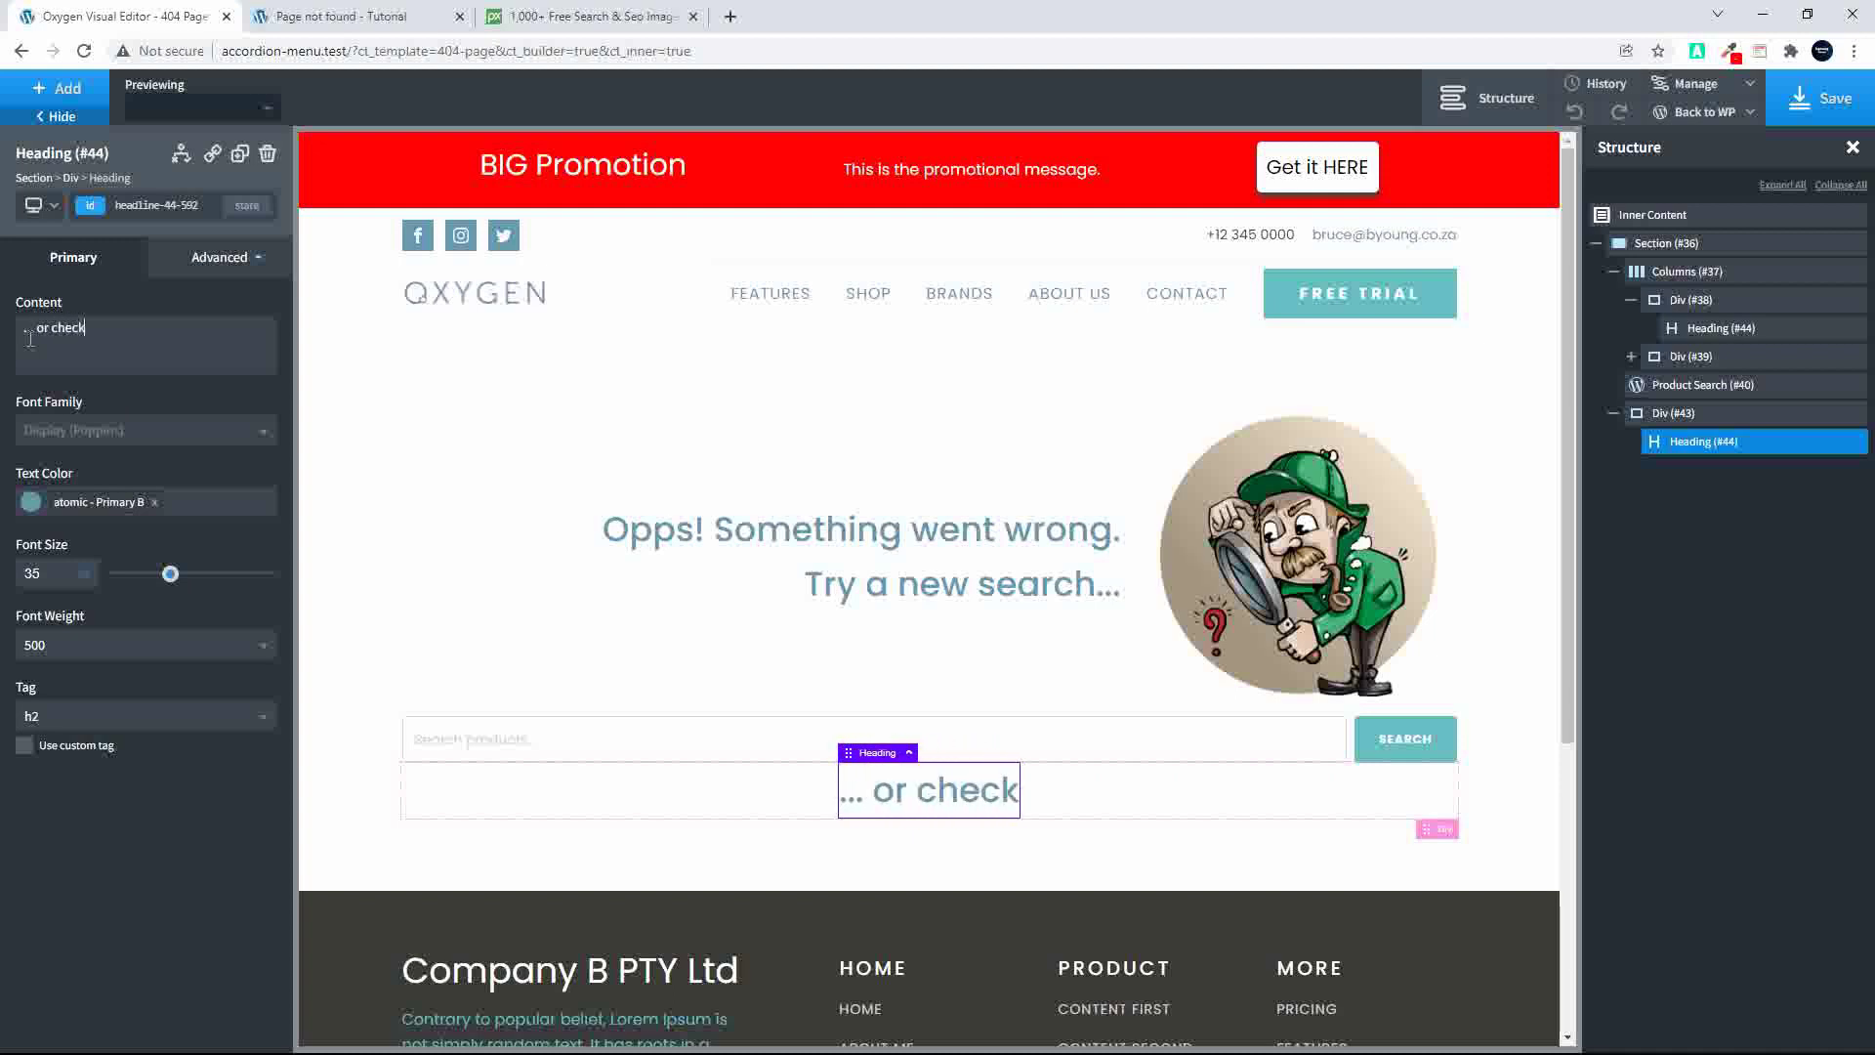
pyautogui.press('BackSpace')
pyautogui.press('BackSpace')
pyautogui.press('BackSpace')
pyautogui.press('BackSpace')
pyautogui.write('k out our lates')
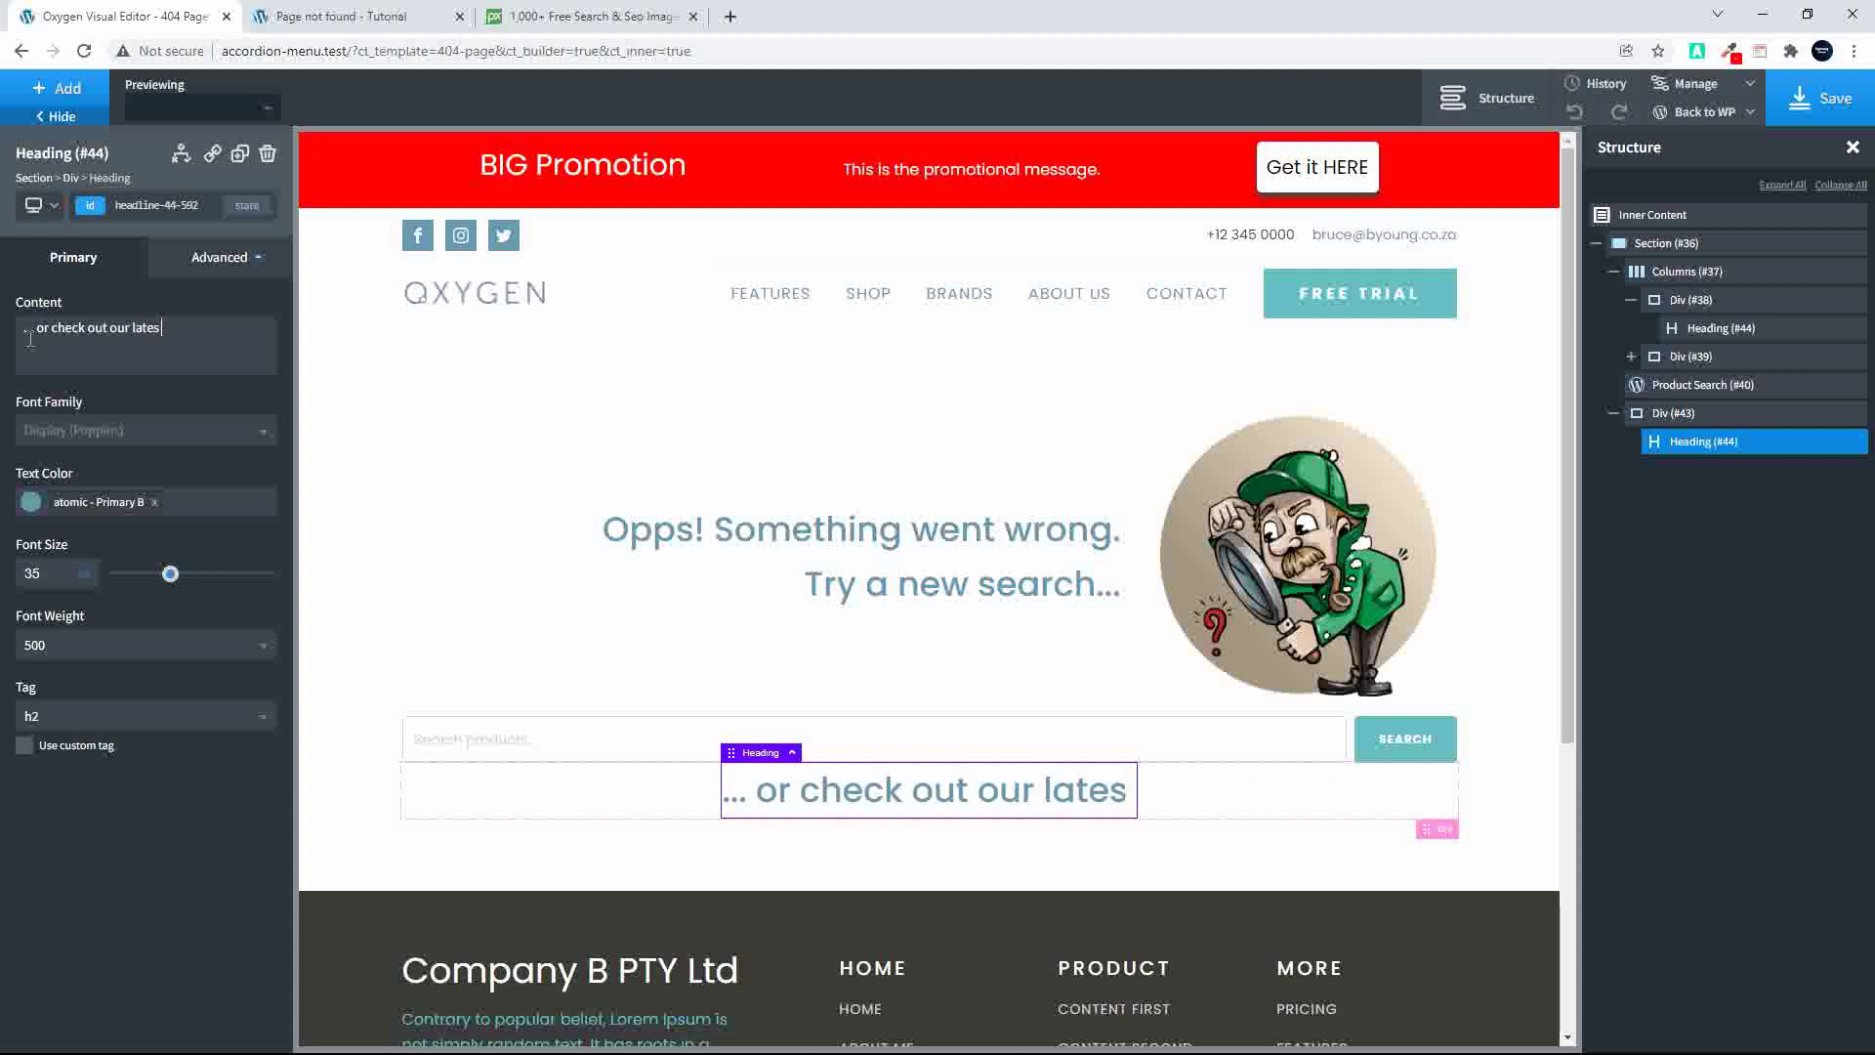
pyautogui.write('t products')
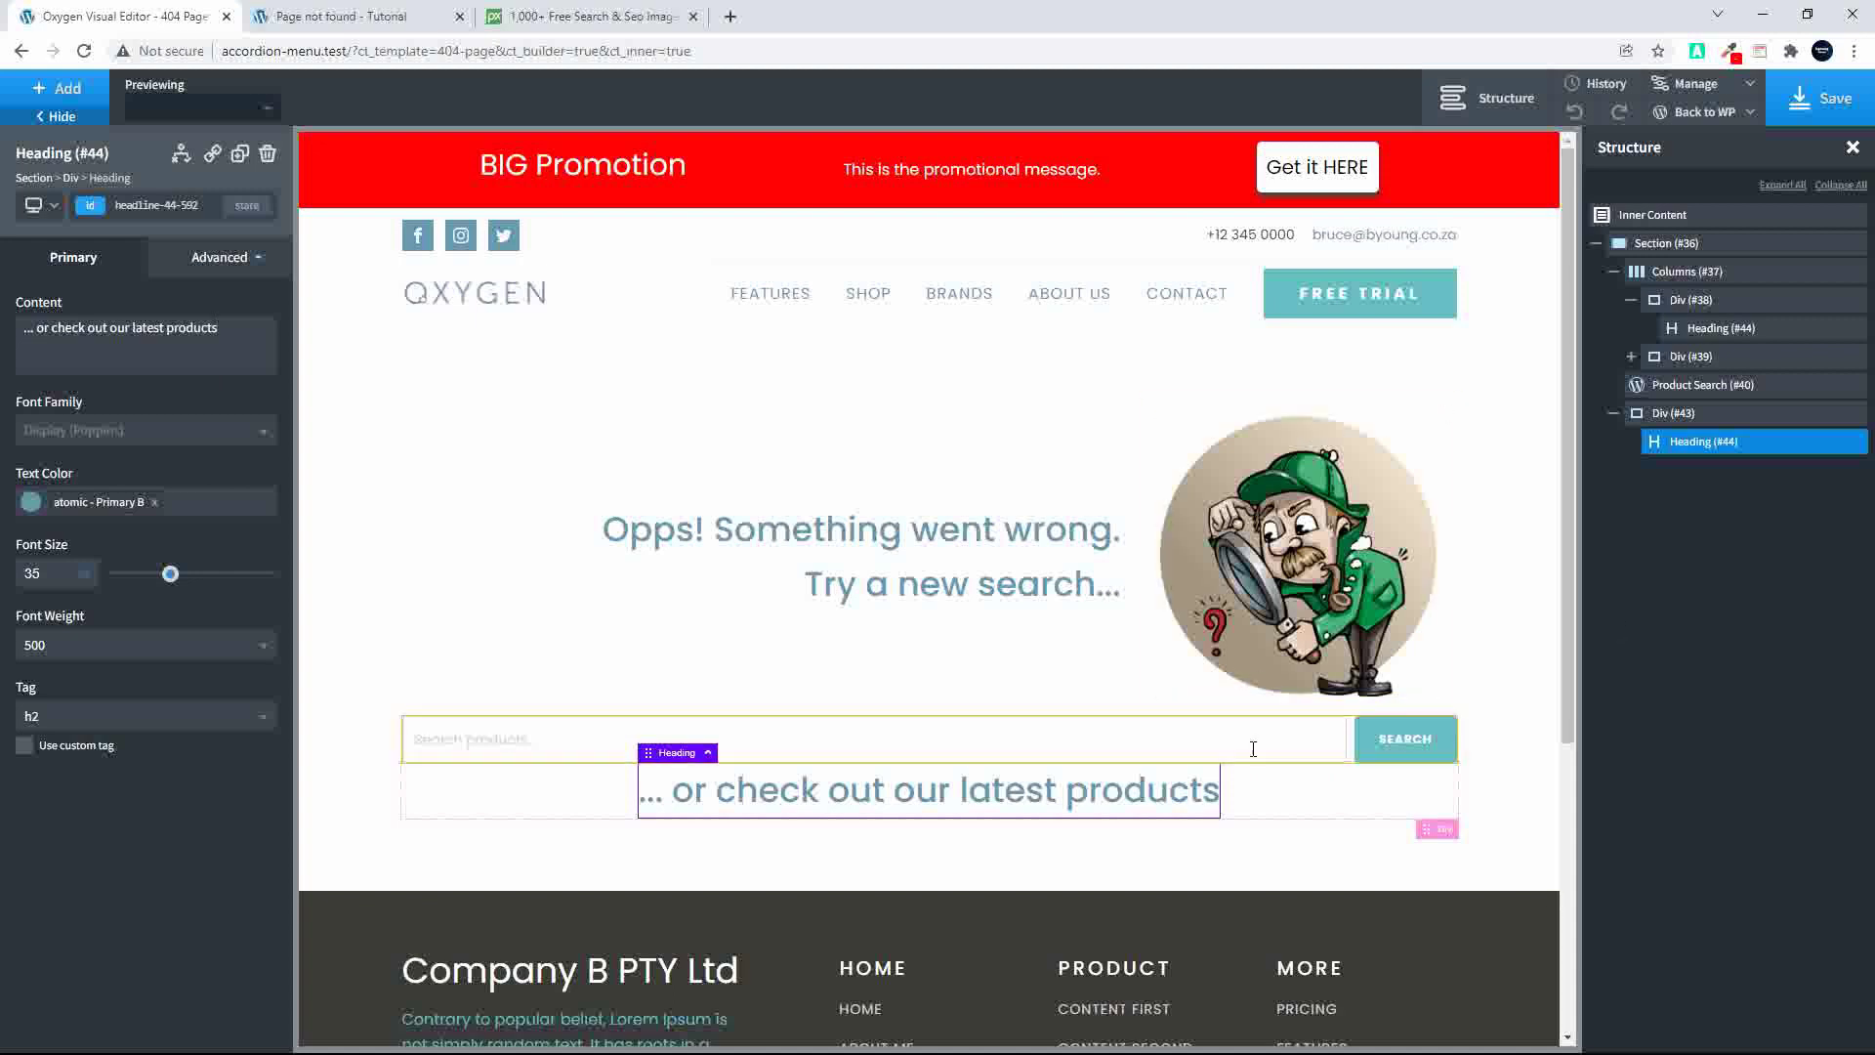
# Step: Set the bottom margin of the Product Search element to 20
pyautogui.click(1688, 387)
pyautogui.click(219, 262)
pyautogui.click(142, 361)
pyautogui.click(215, 440)
pyautogui.write('20')
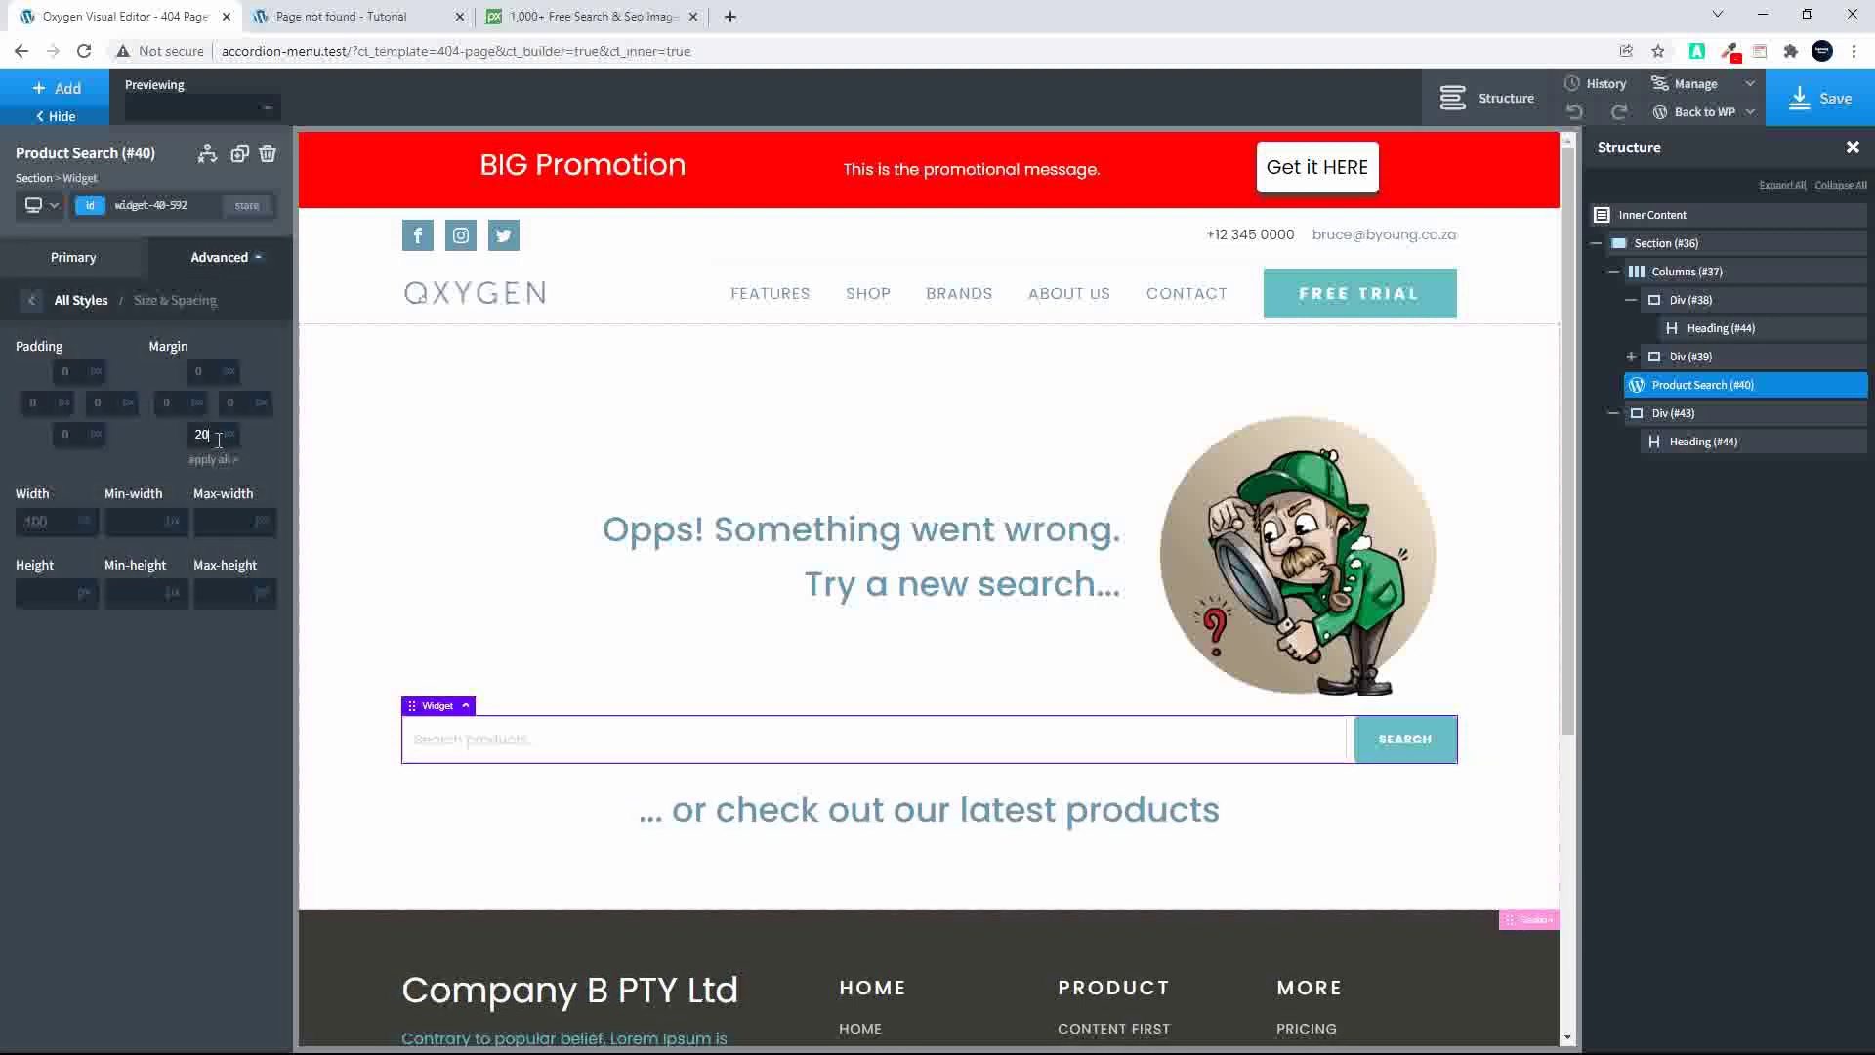
# Step: Set the bottom margin of the "... or check out our latest products" heading to 10
pyautogui.click(728, 829)
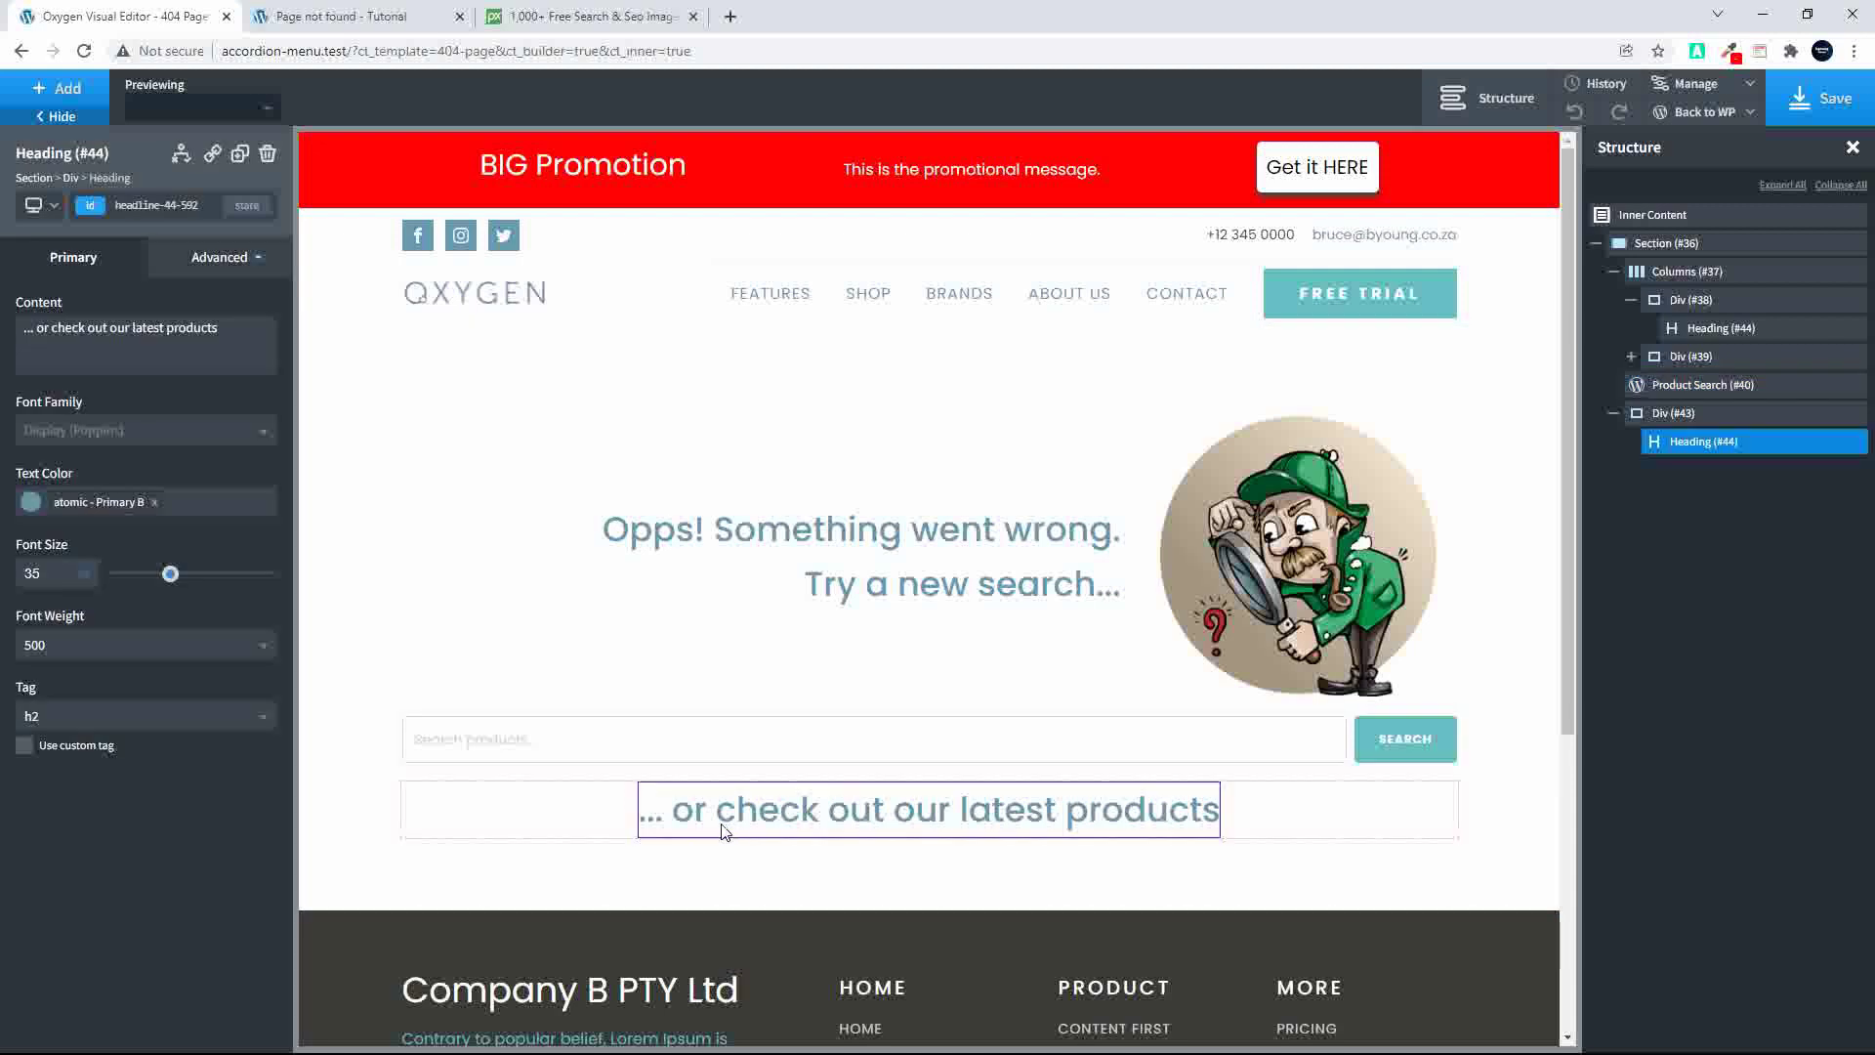
pyautogui.click(204, 262)
pyautogui.click(156, 367)
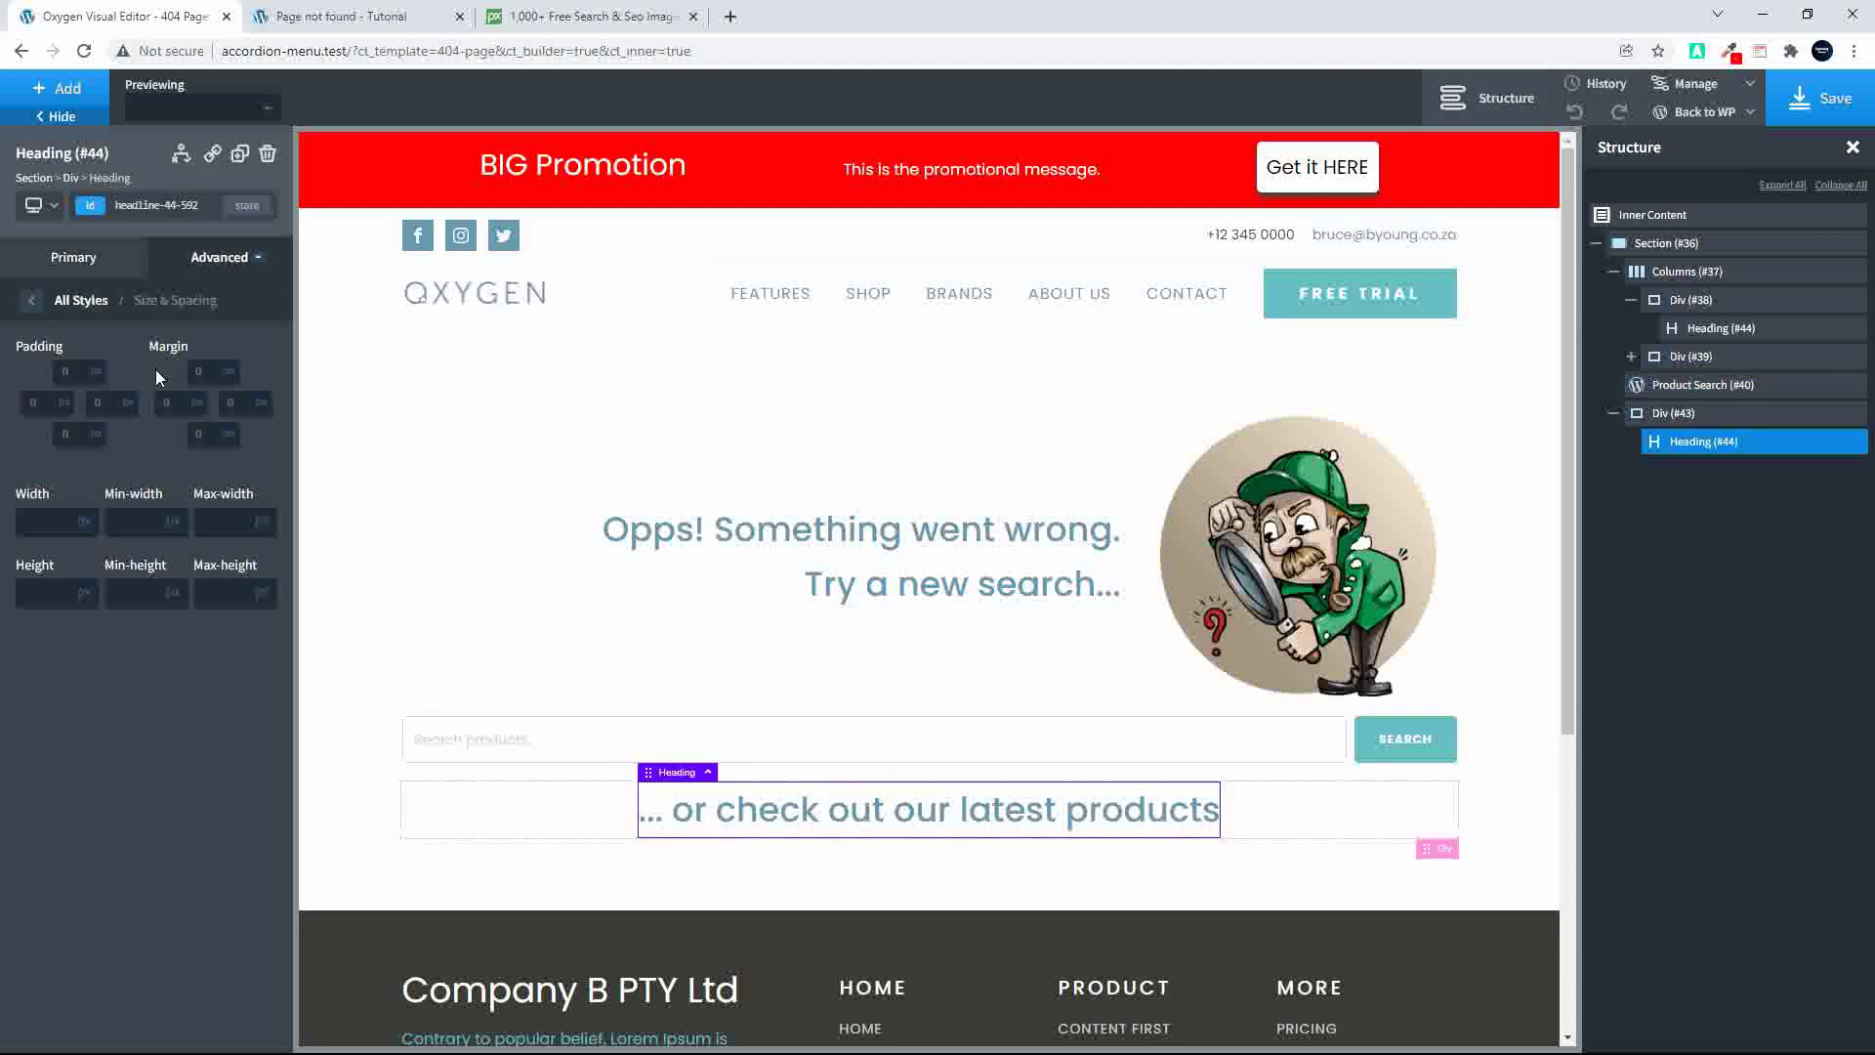
pyautogui.click(212, 434)
pyautogui.write('10')
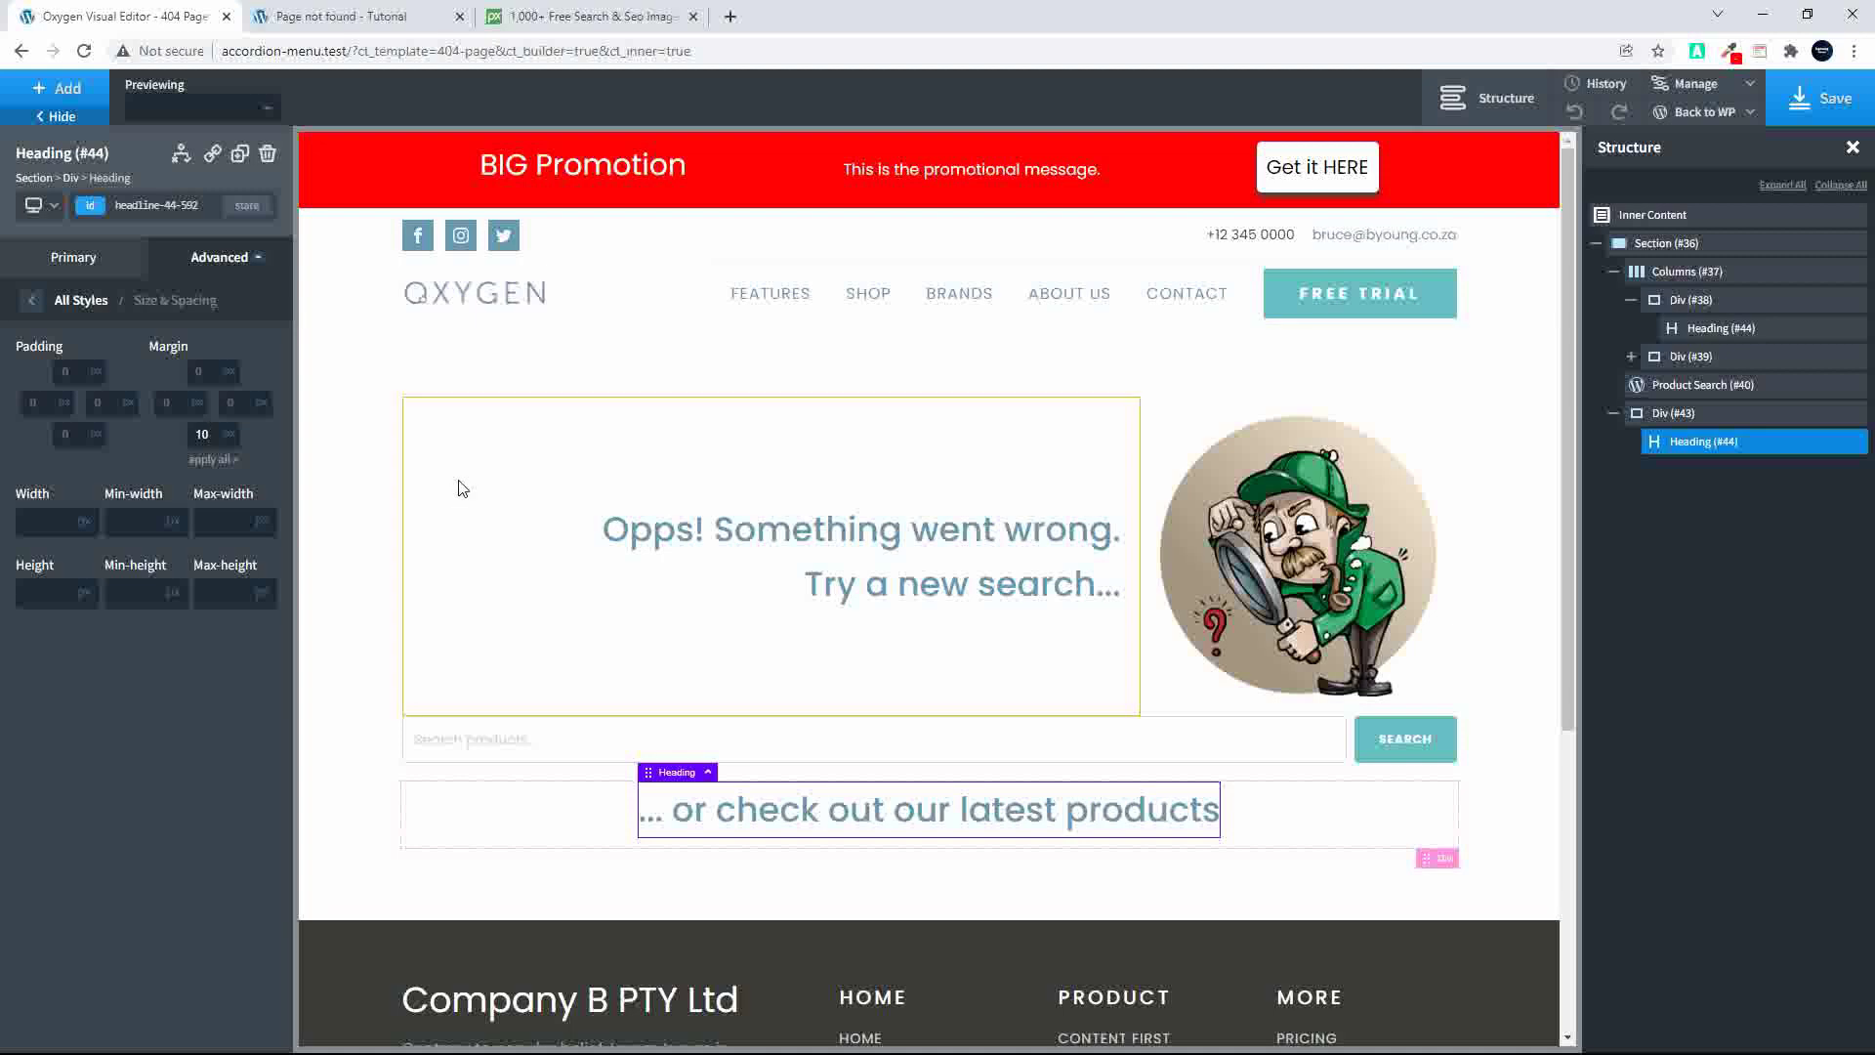
# Step: Correct the spelling of "Opps!" to "Oops!" in the heading beside the detective image
pyautogui.click(640, 532)
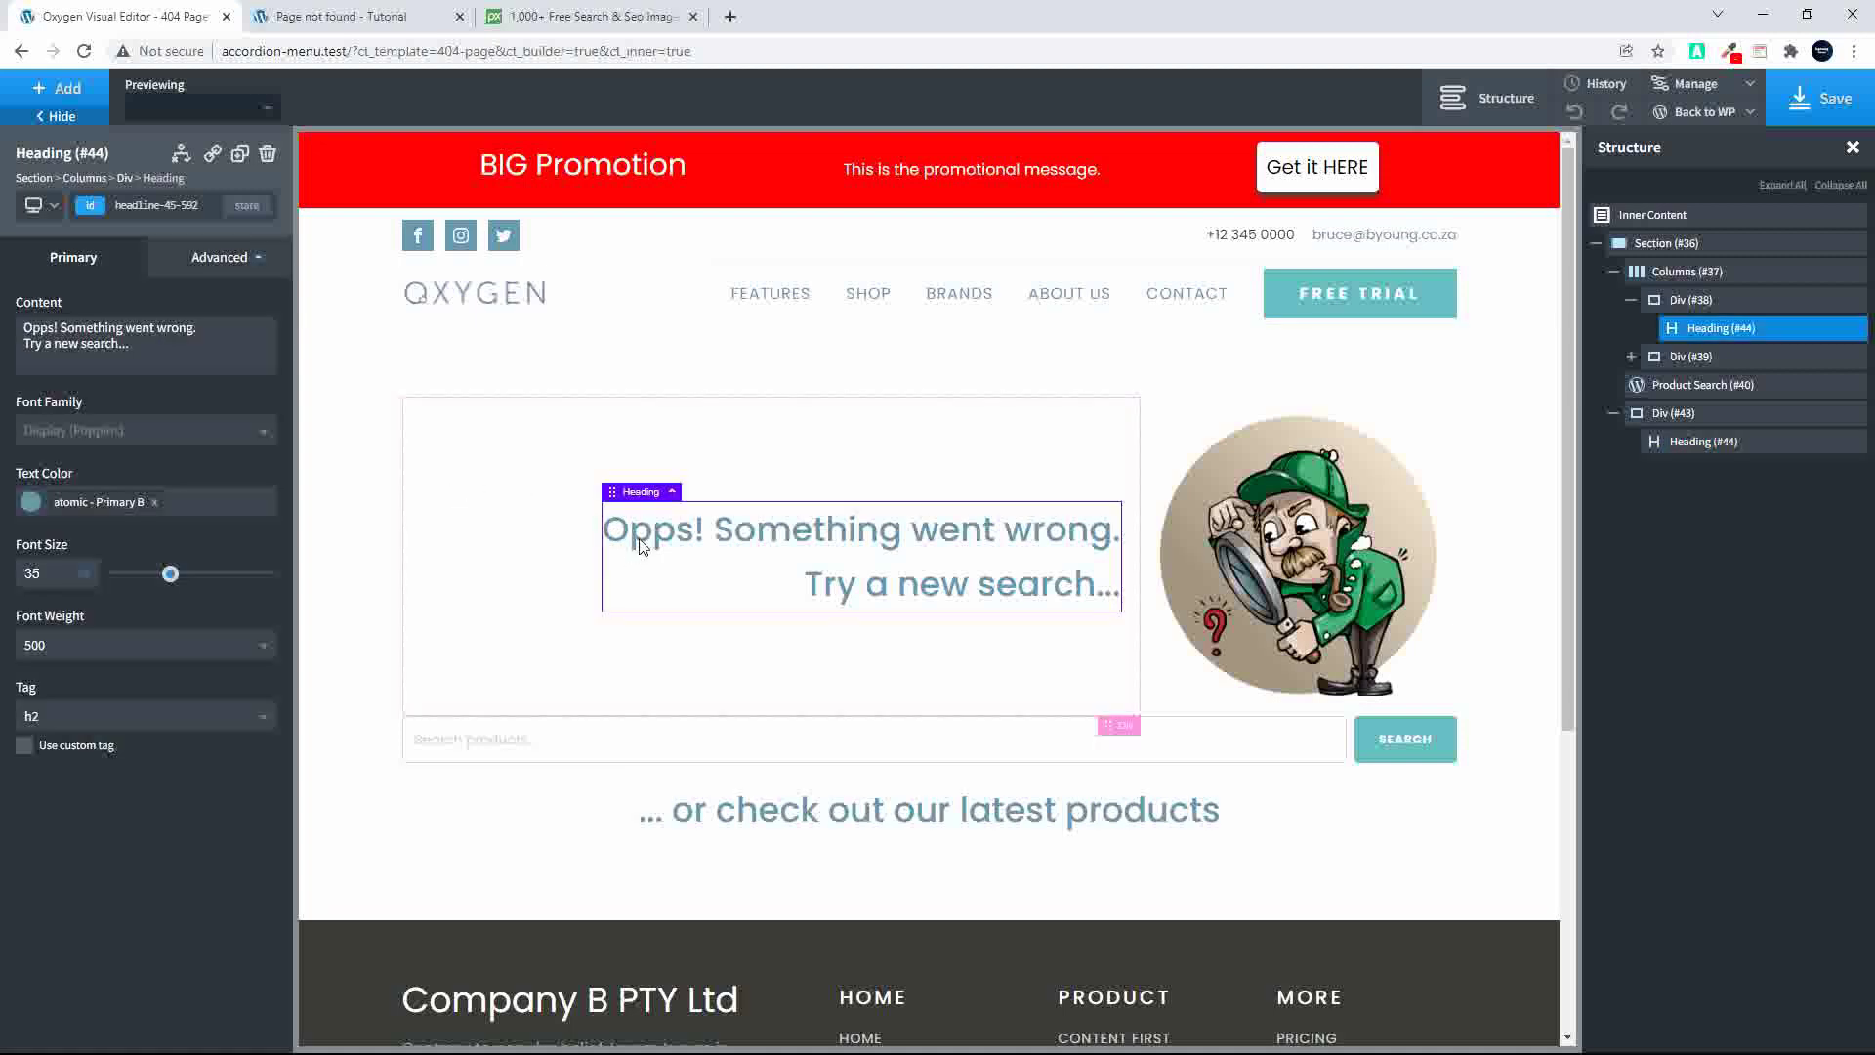
pyautogui.doubleClick(640, 533)
pyautogui.write('o')
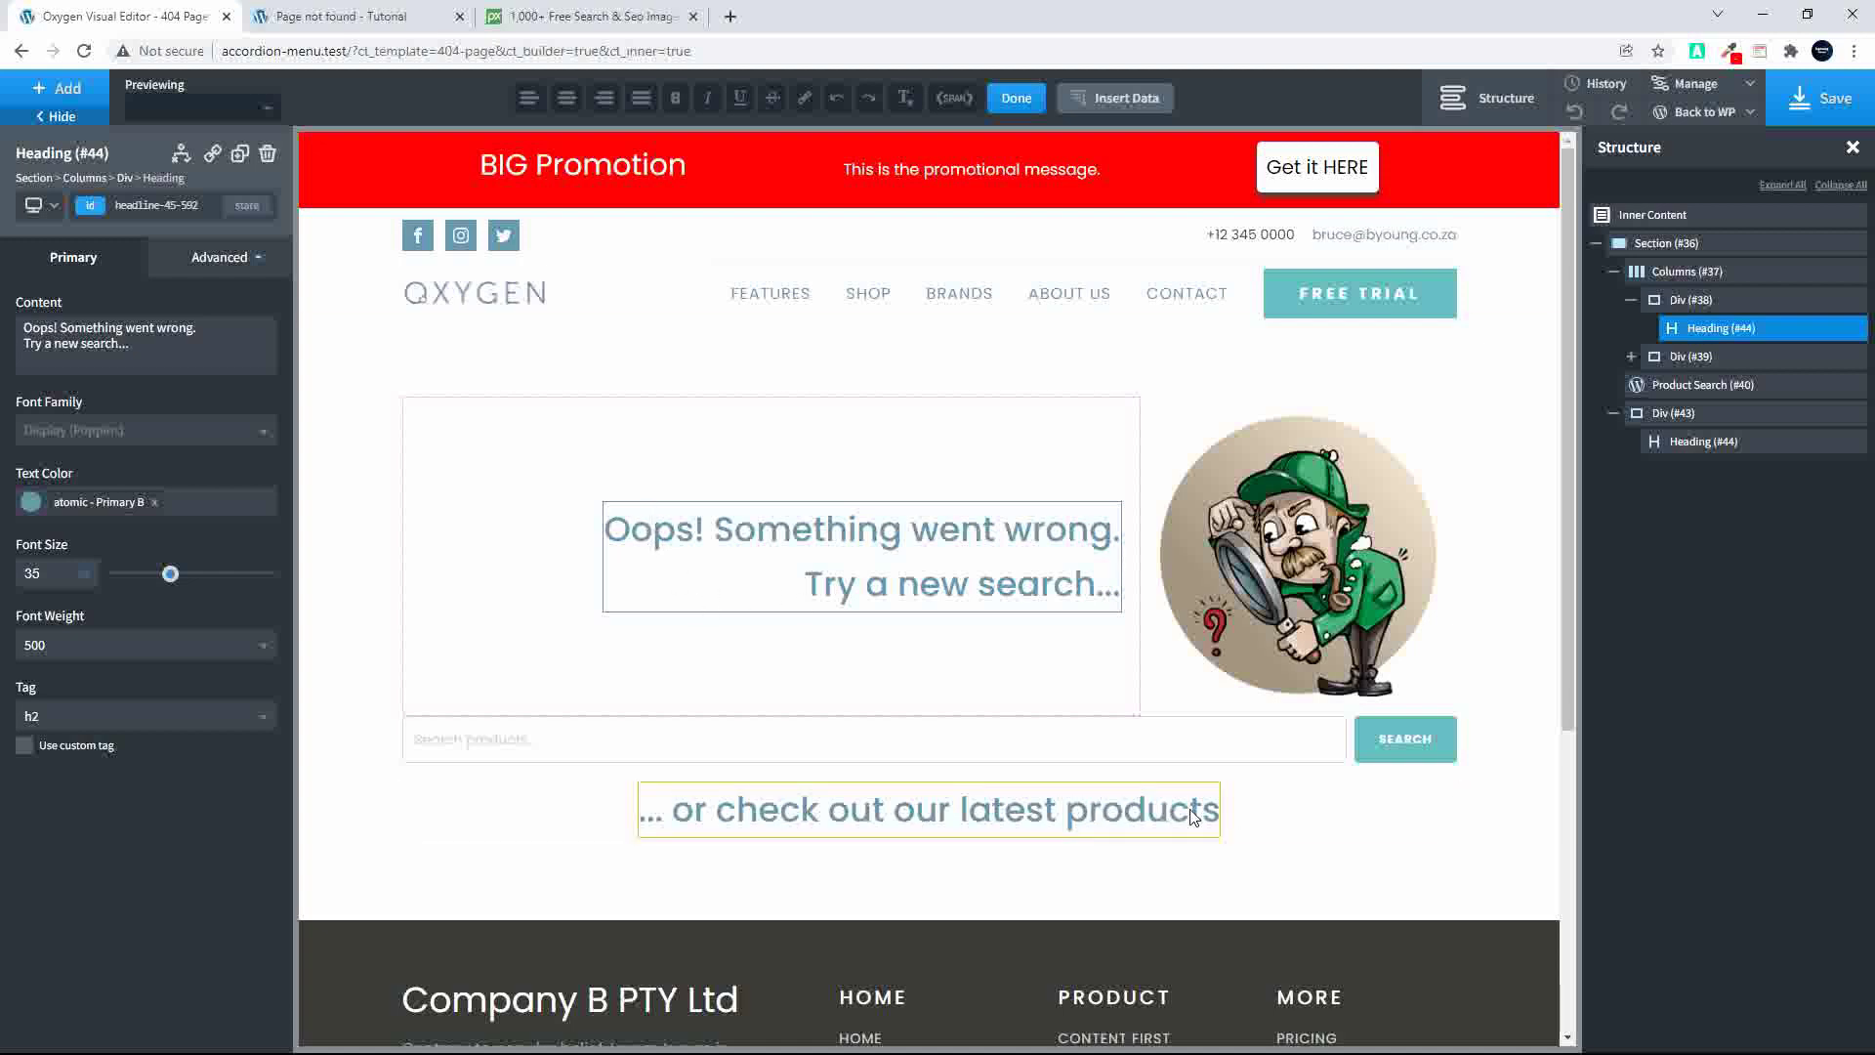
# Step: Add a Repeater to the div containing the latest products heading
pyautogui.click(1651, 413)
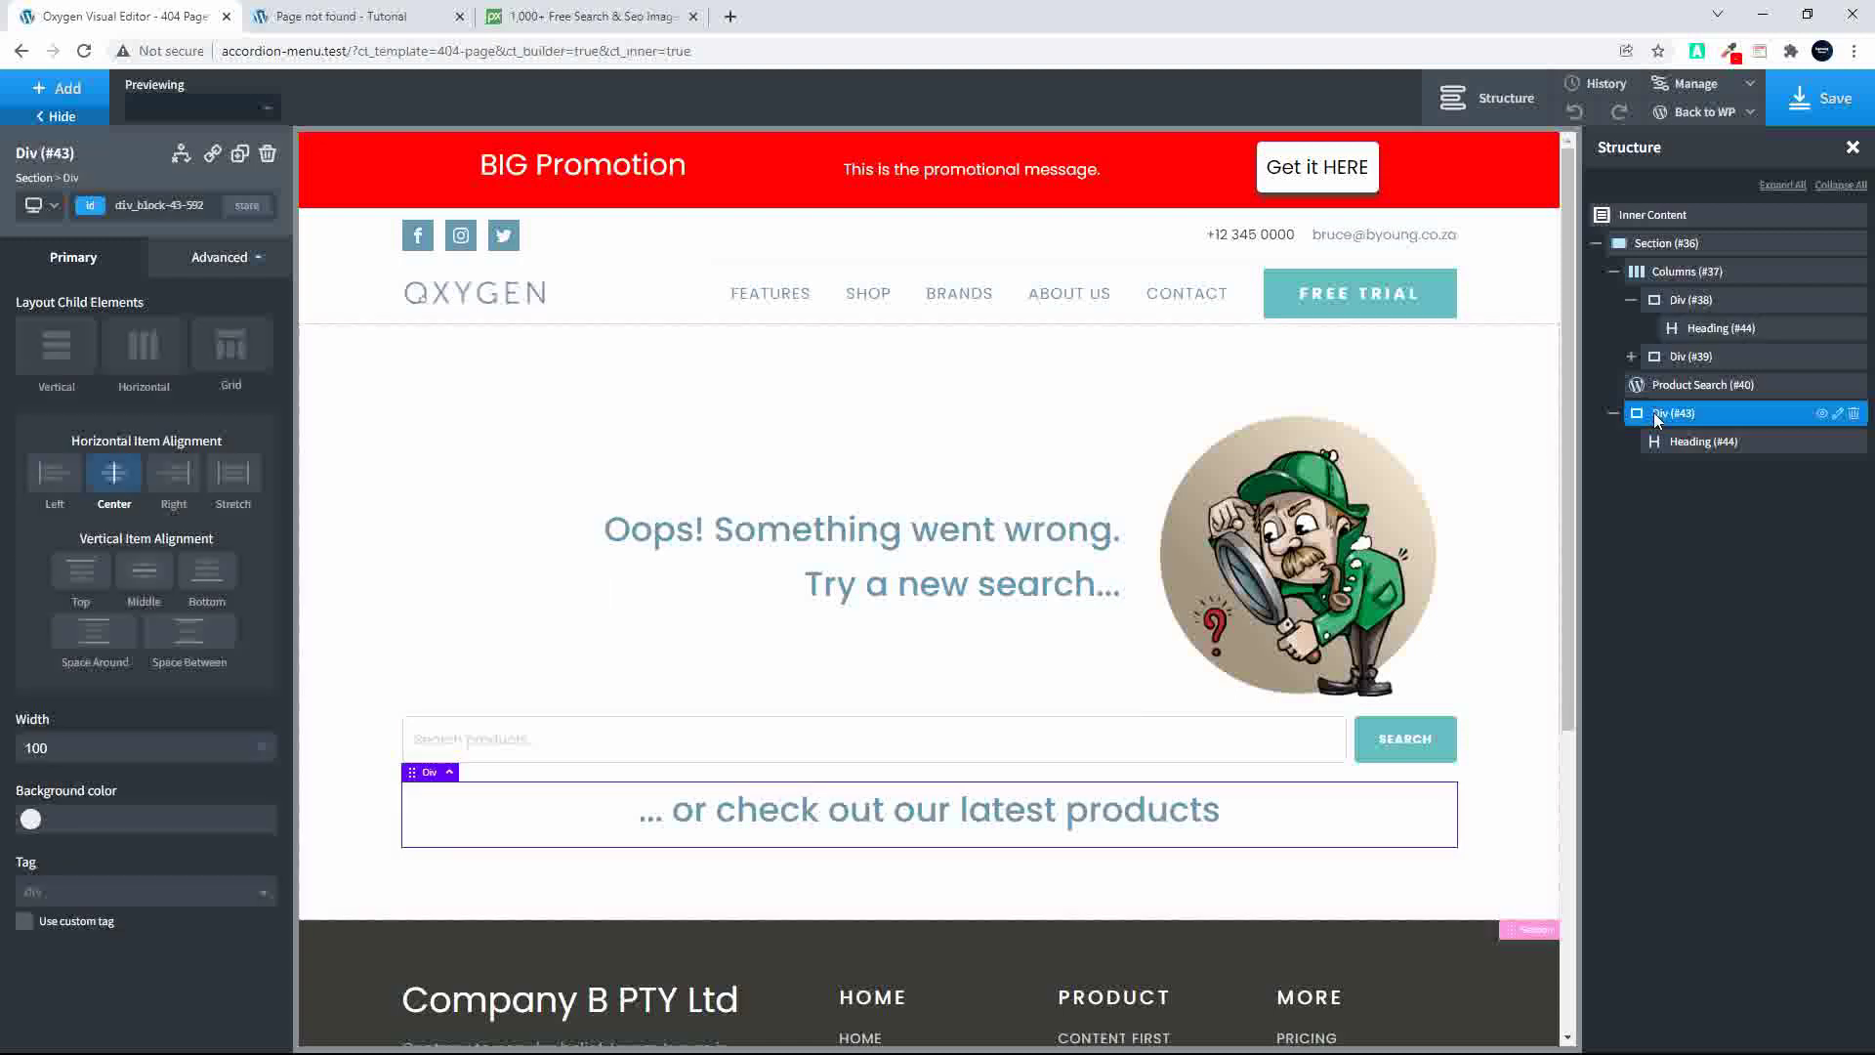
pyautogui.click(15, 98)
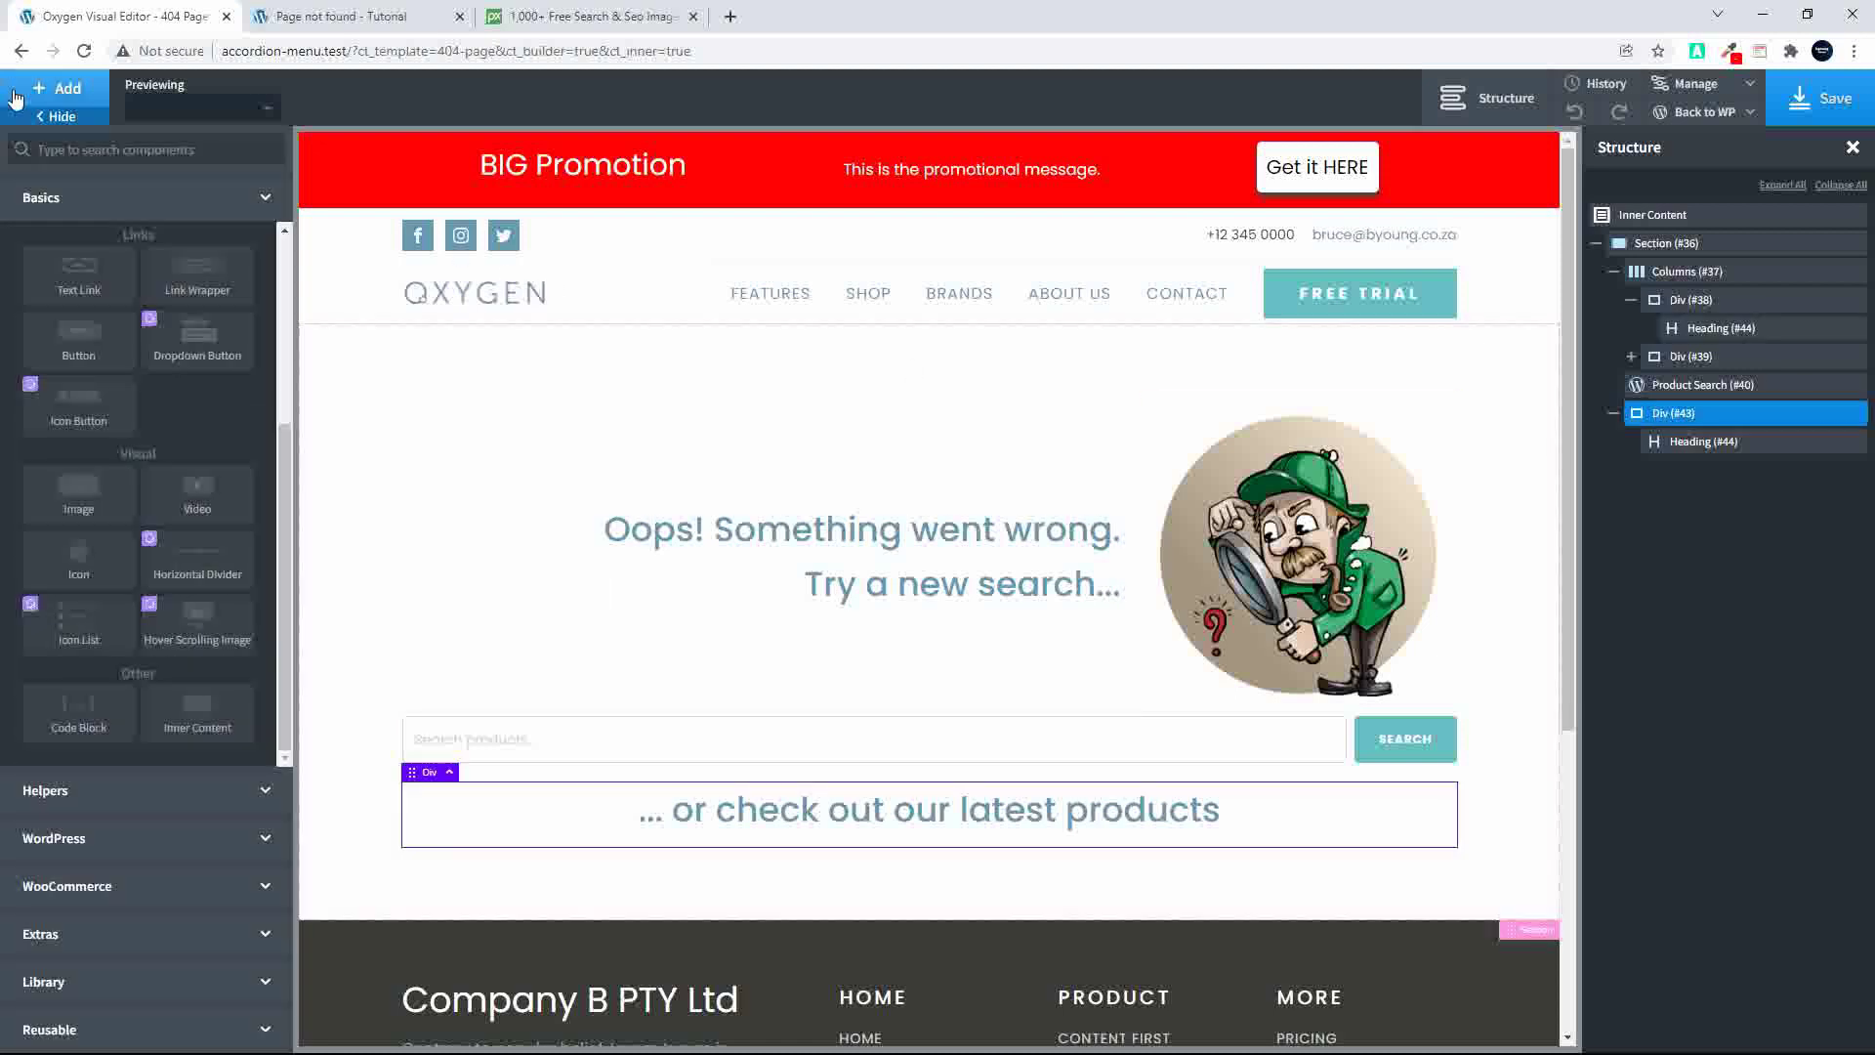
pyautogui.click(86, 792)
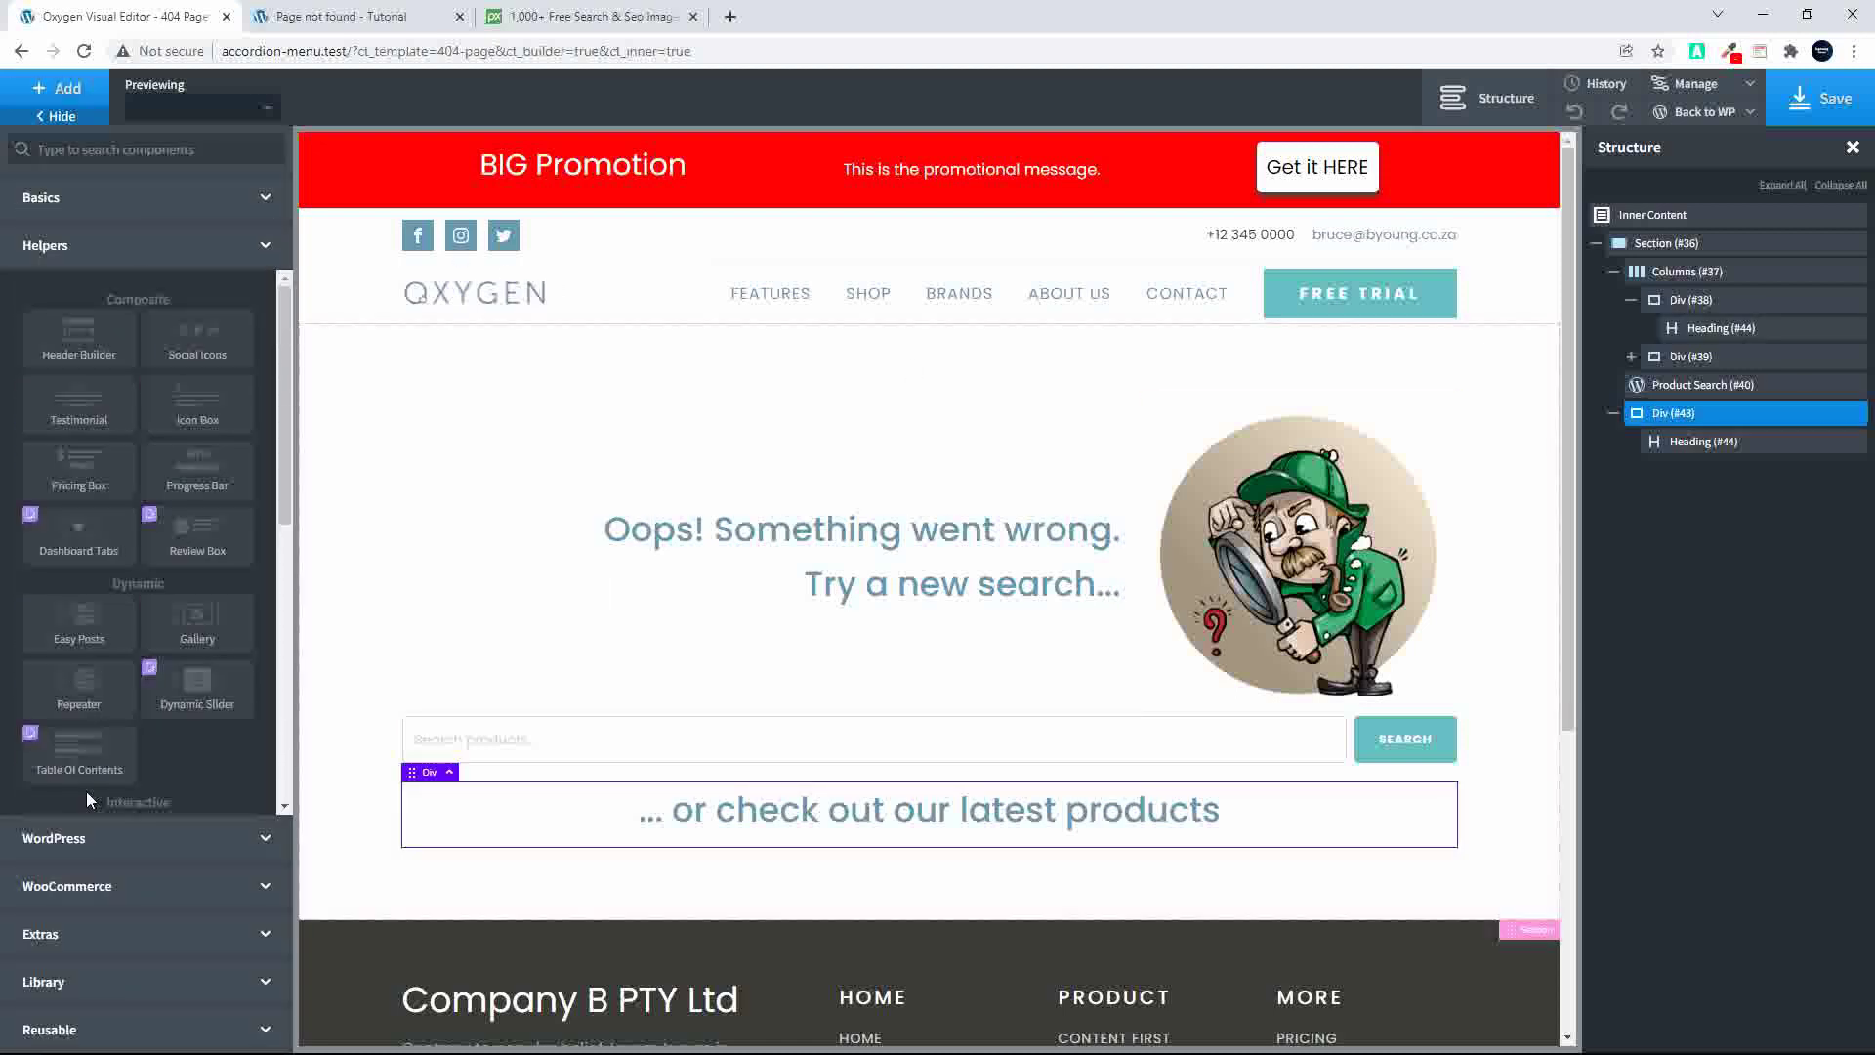
pyautogui.click(80, 689)
# Step: Lay out the Repeater's child elements horizontally with stretch vertical alignment
pyautogui.click(1631, 471)
pyautogui.click(1703, 499)
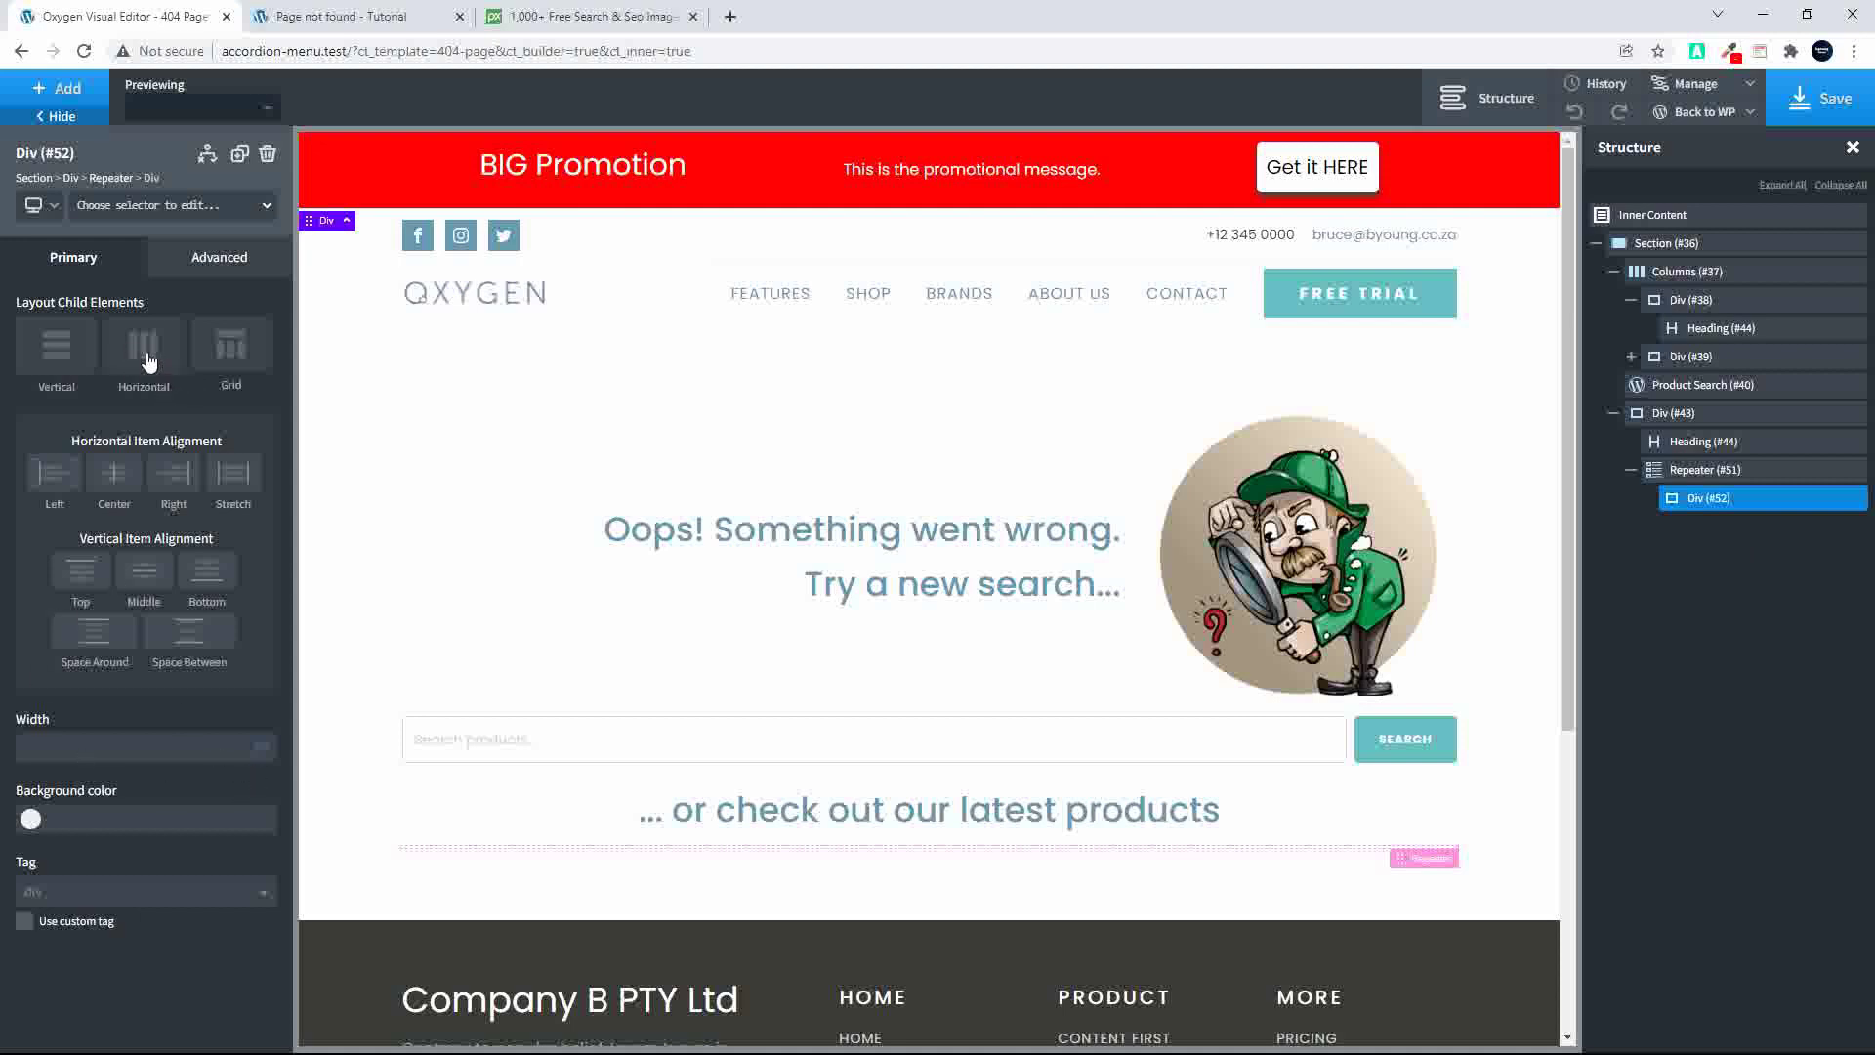
pyautogui.click(1694, 469)
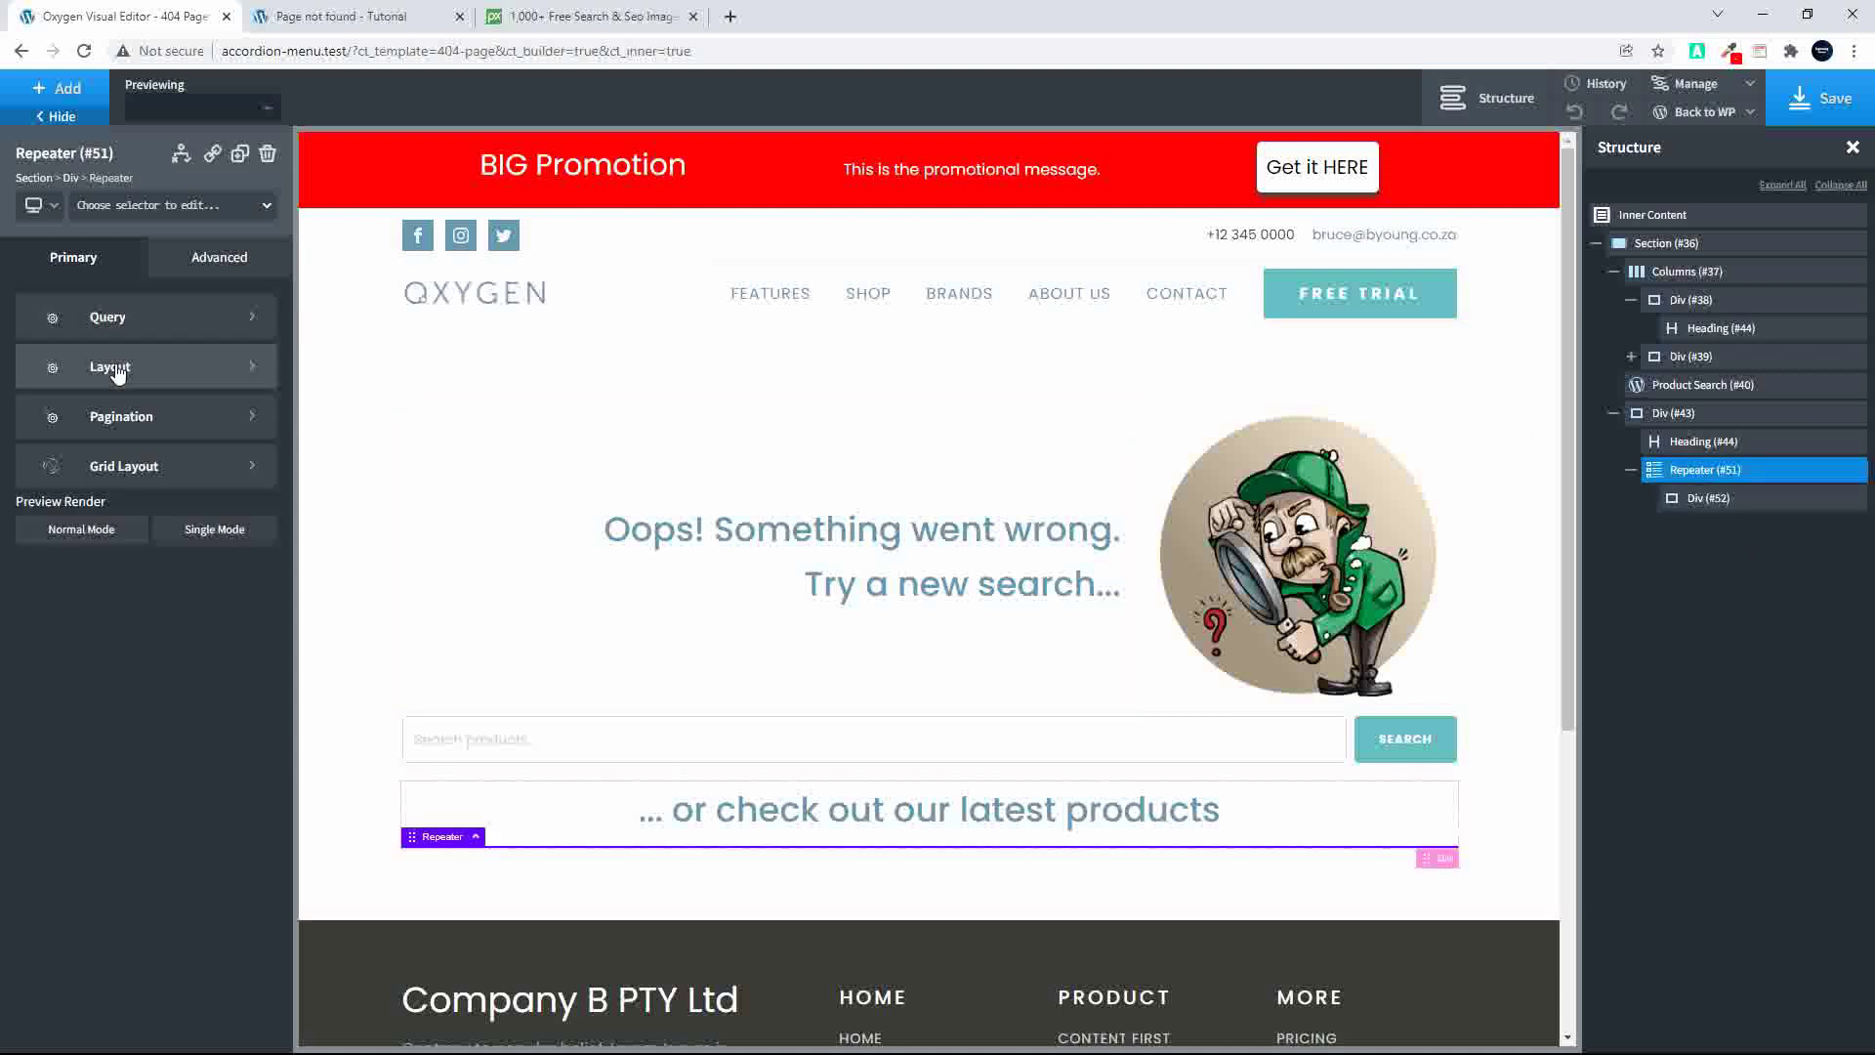
pyautogui.click(110, 369)
pyautogui.click(215, 422)
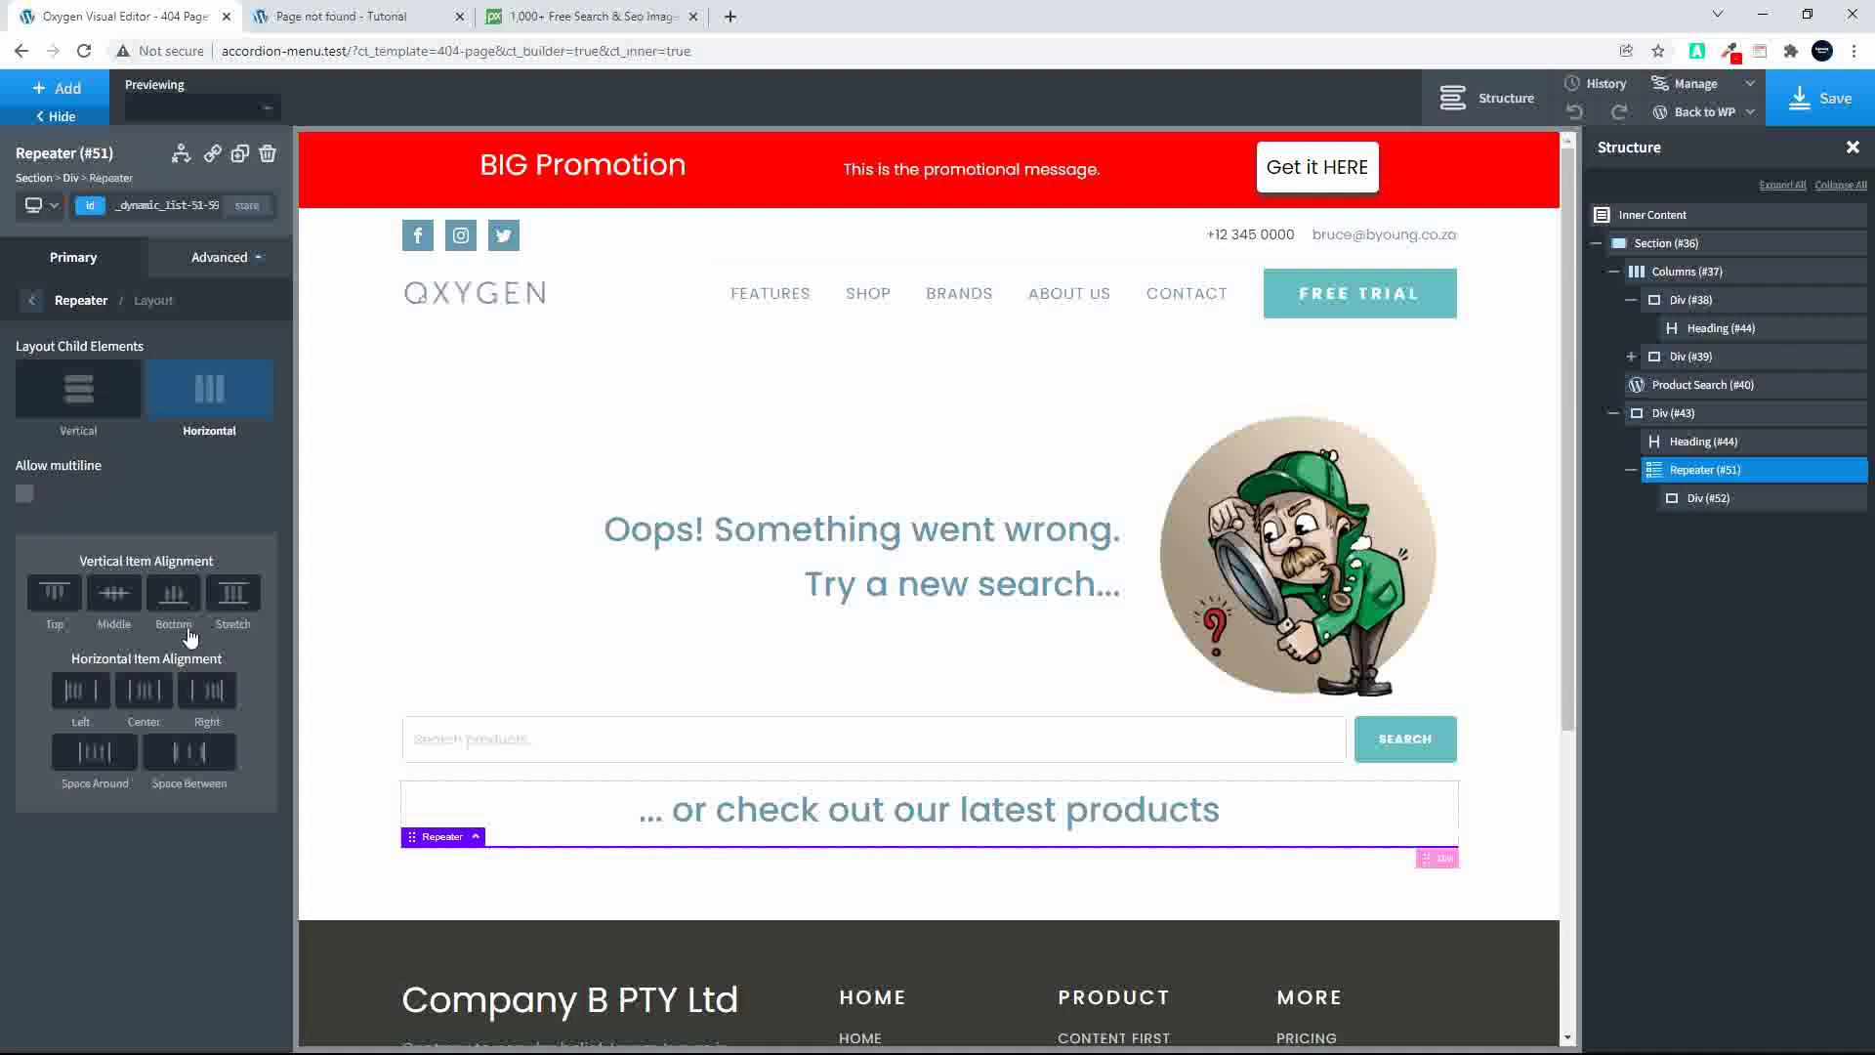
pyautogui.click(232, 598)
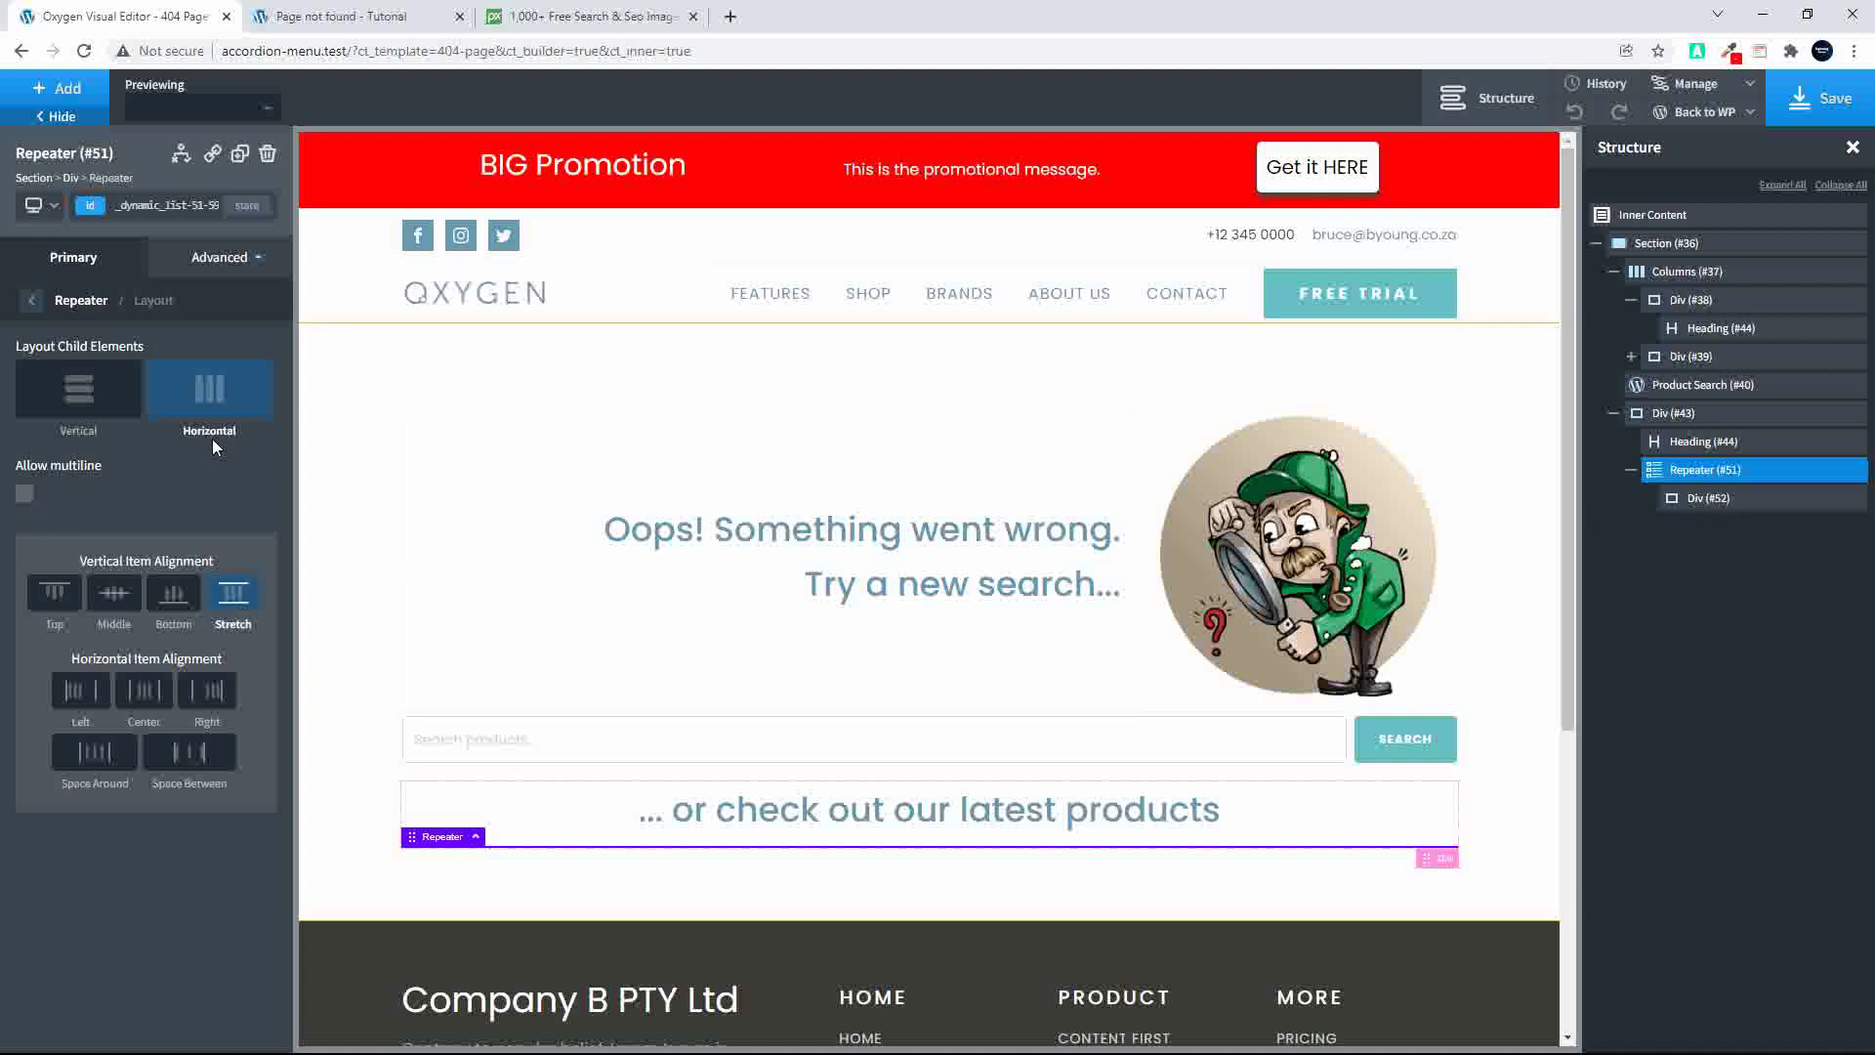
pyautogui.click(32, 303)
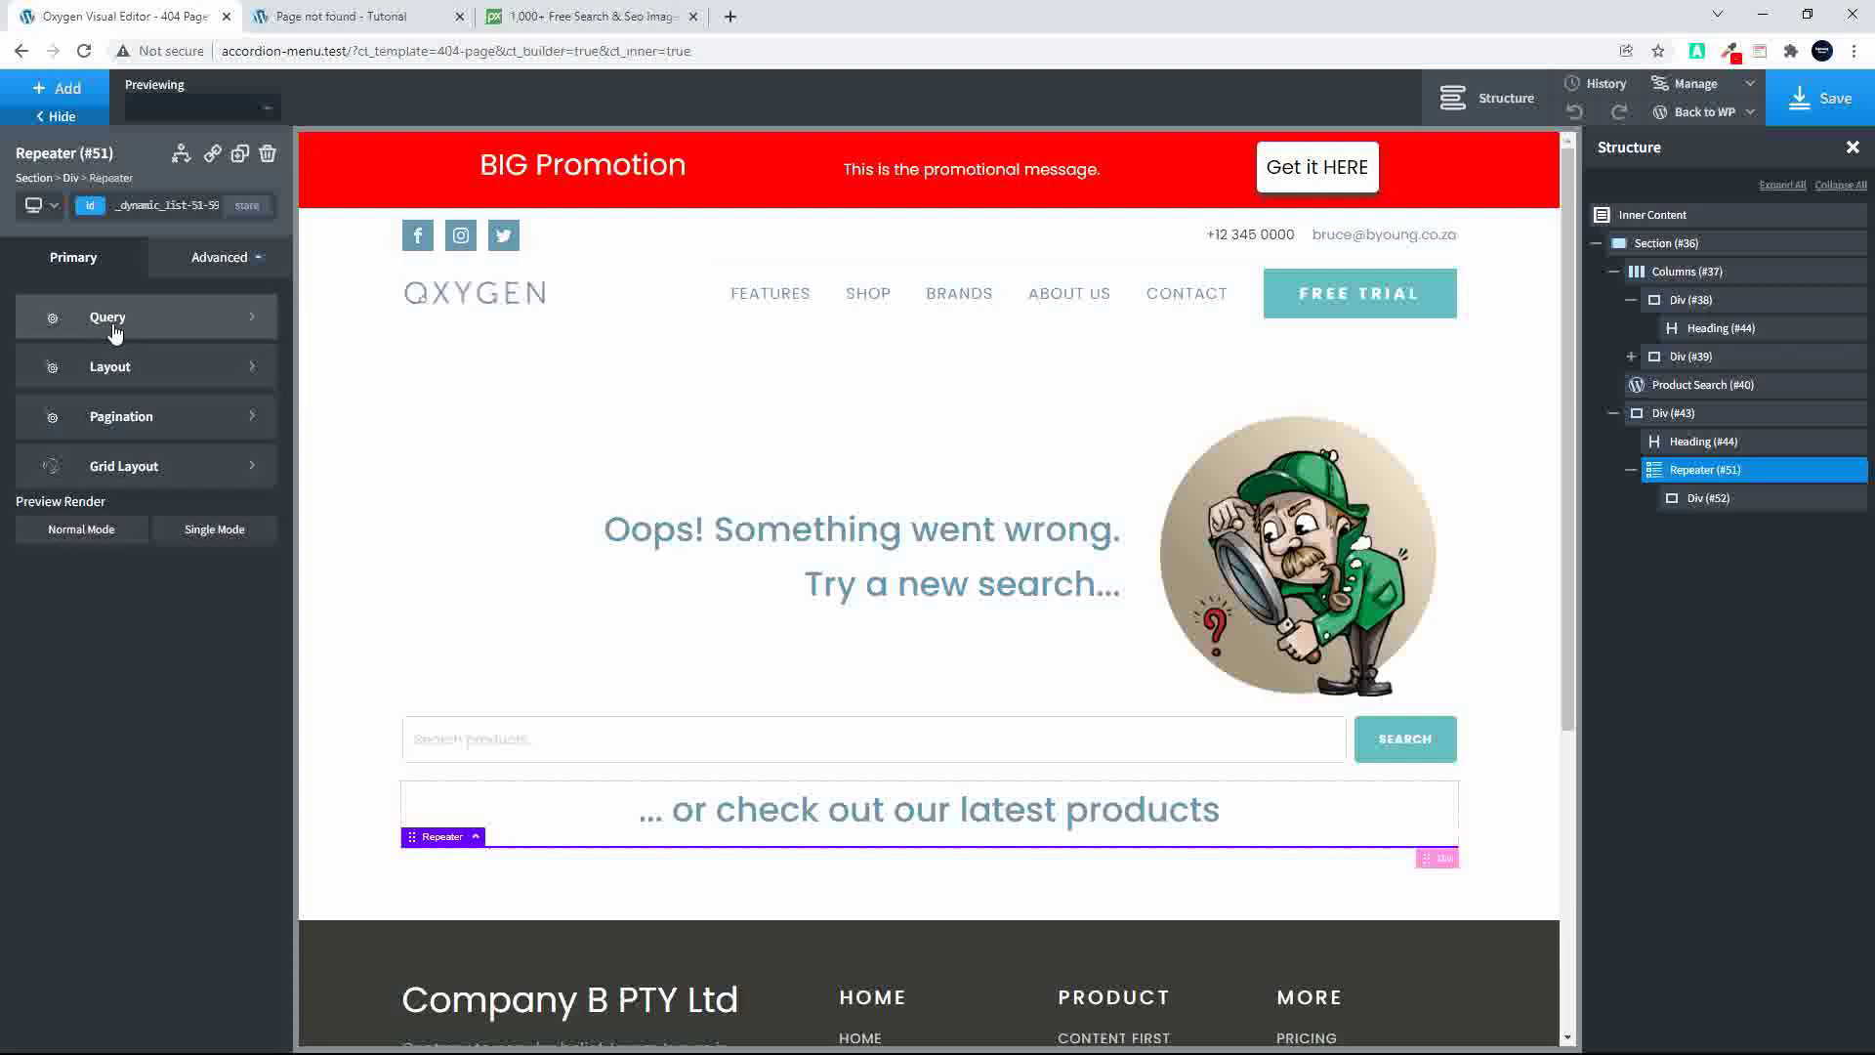
# Step: Add an Image element inside the Repeater's inner div
pyautogui.click(1707, 500)
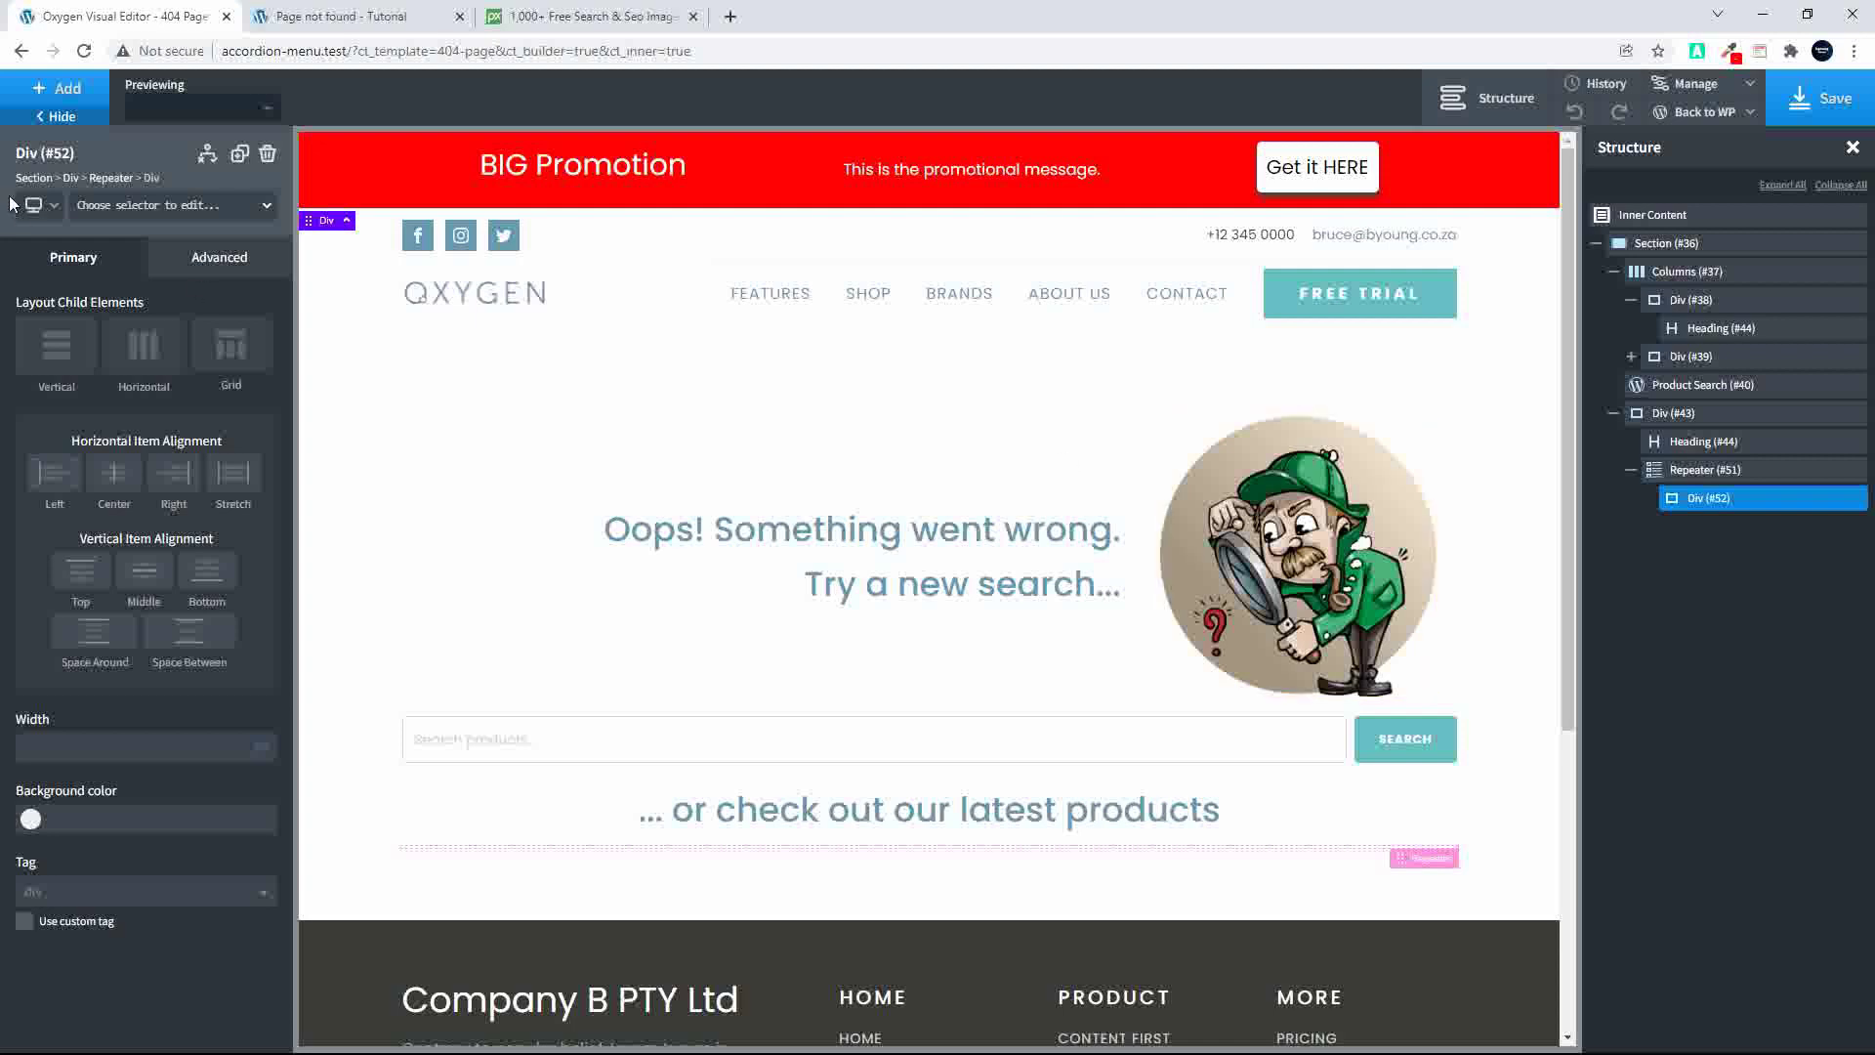
pyautogui.click(46, 90)
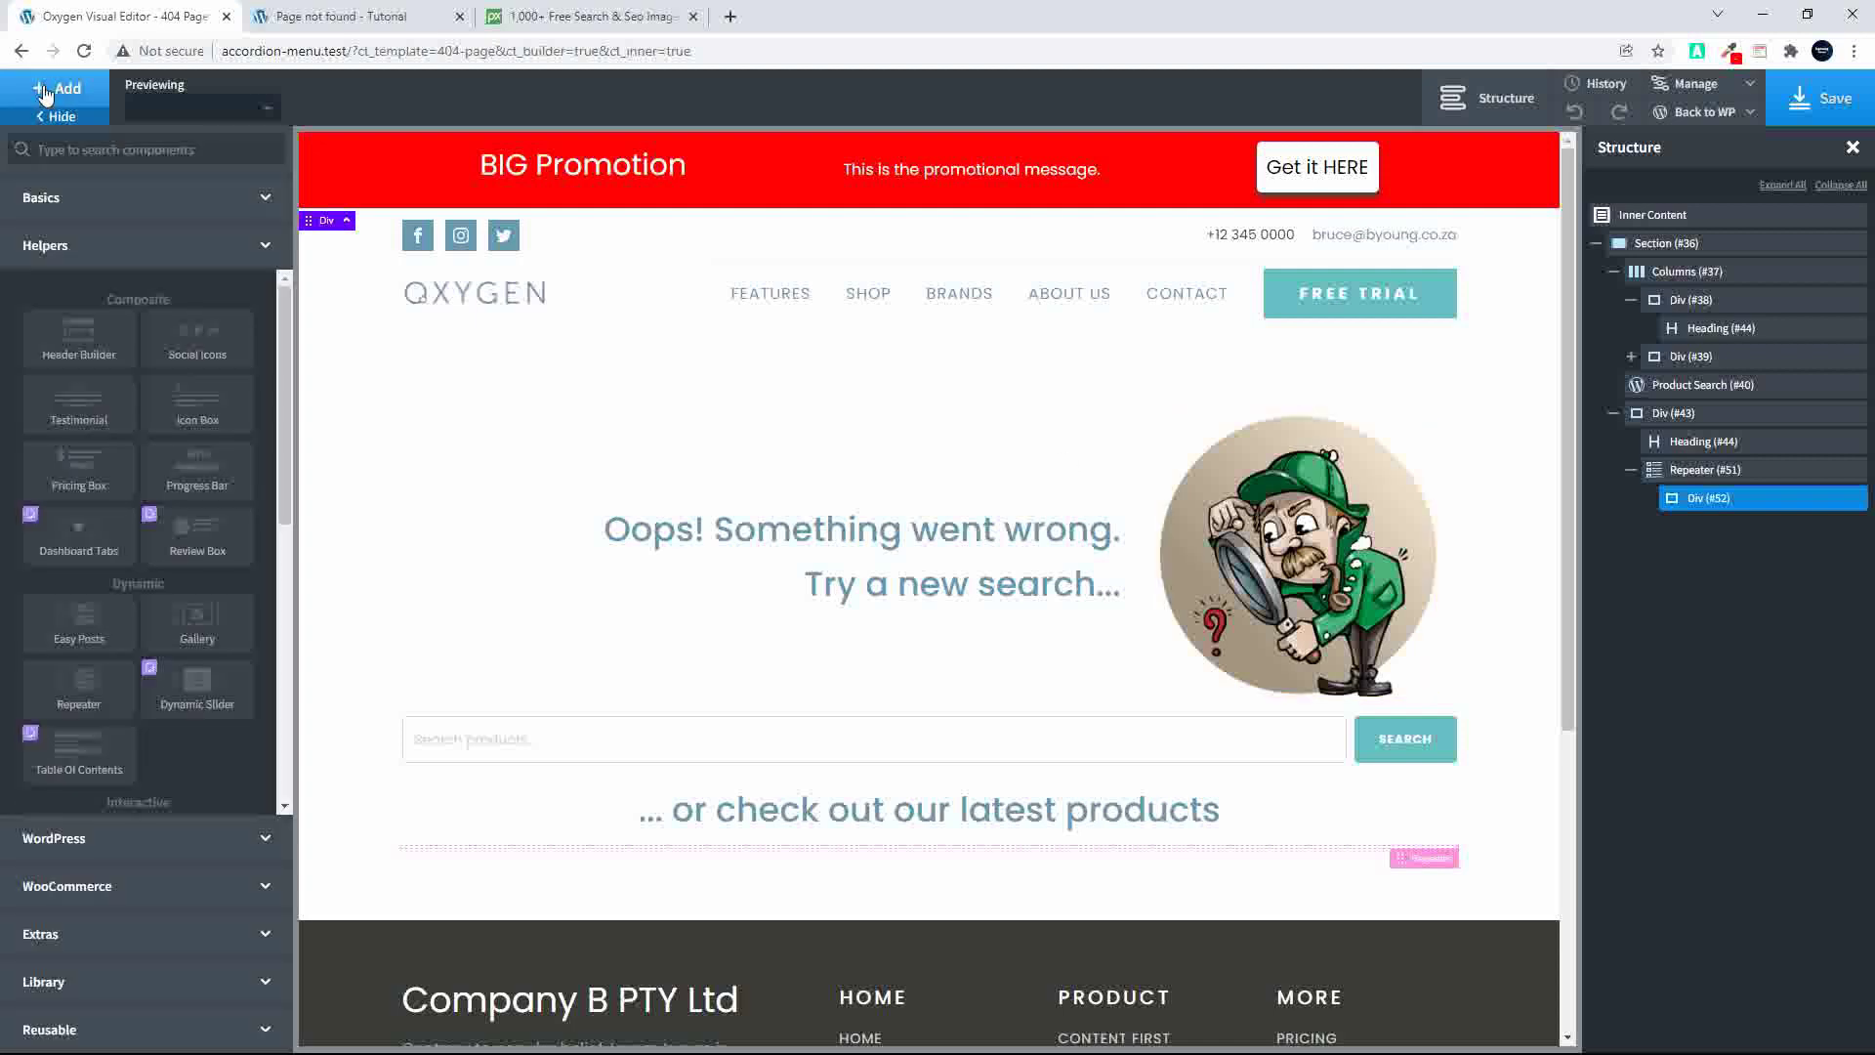
pyautogui.click(109, 197)
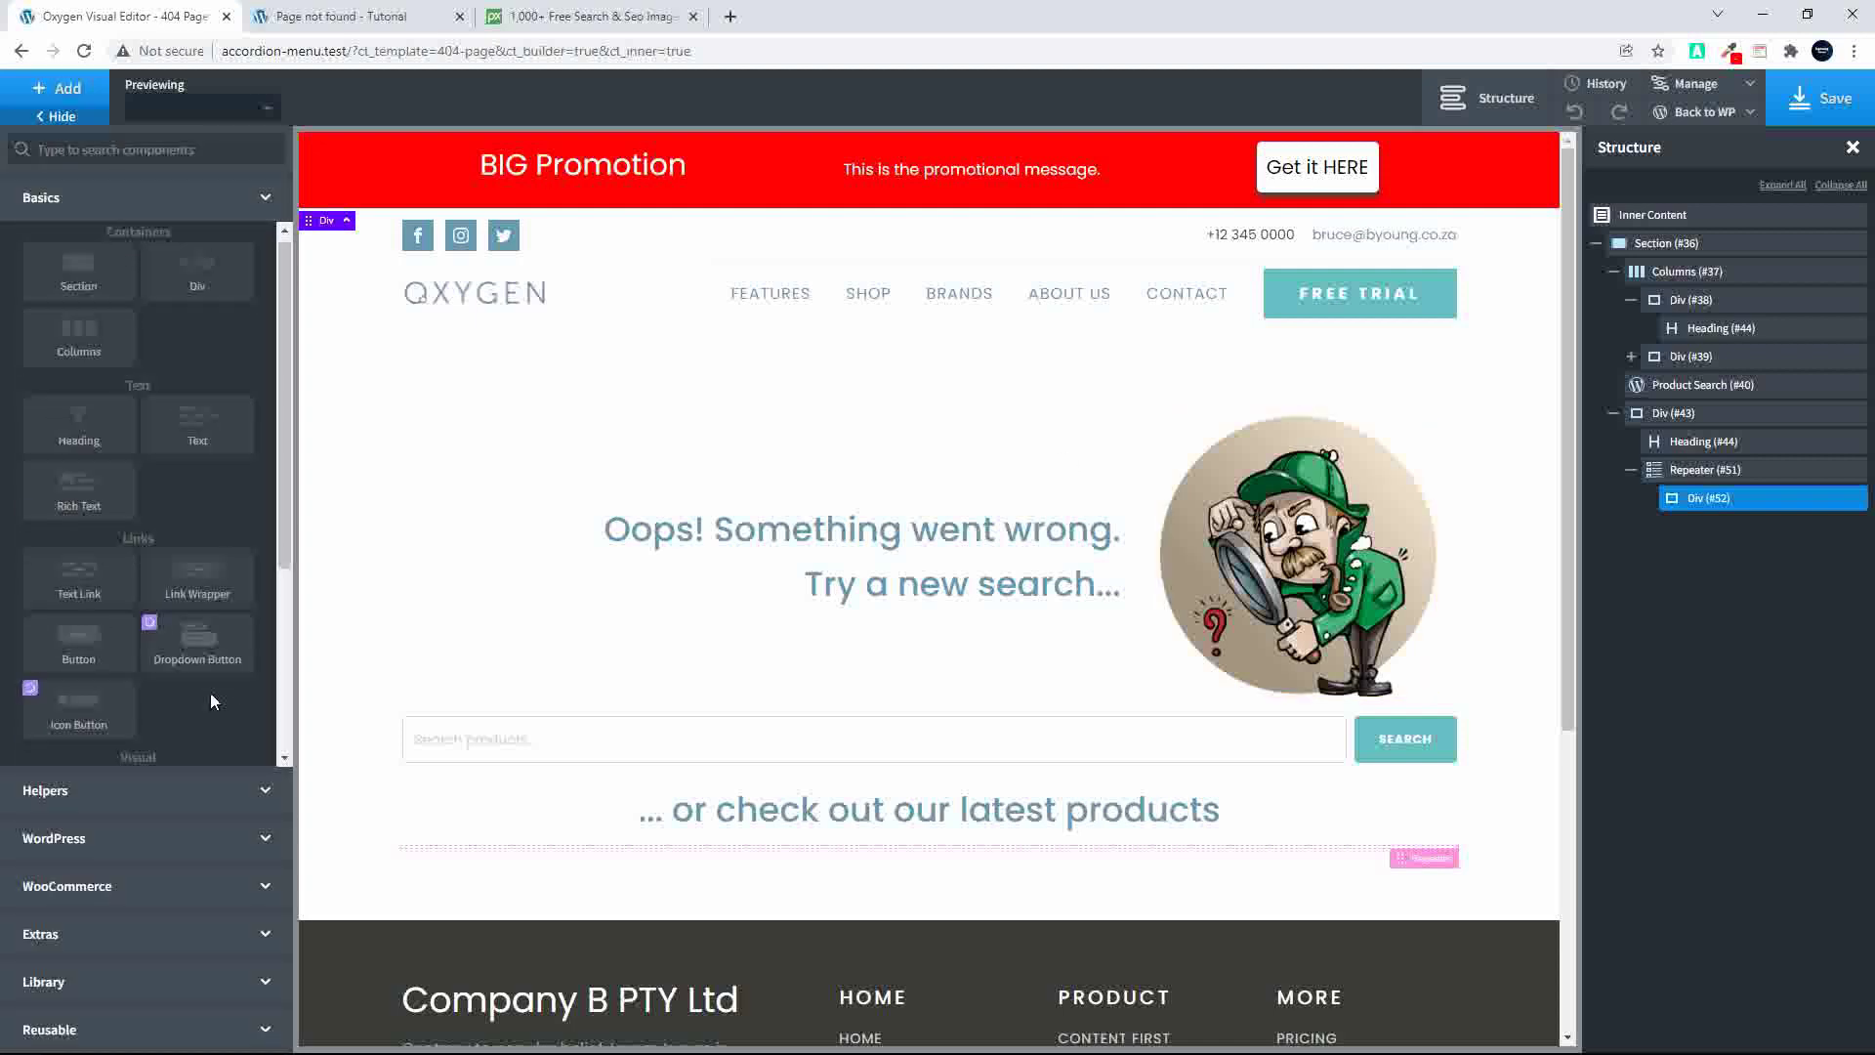
pyautogui.scroll(-3, 211, 694)
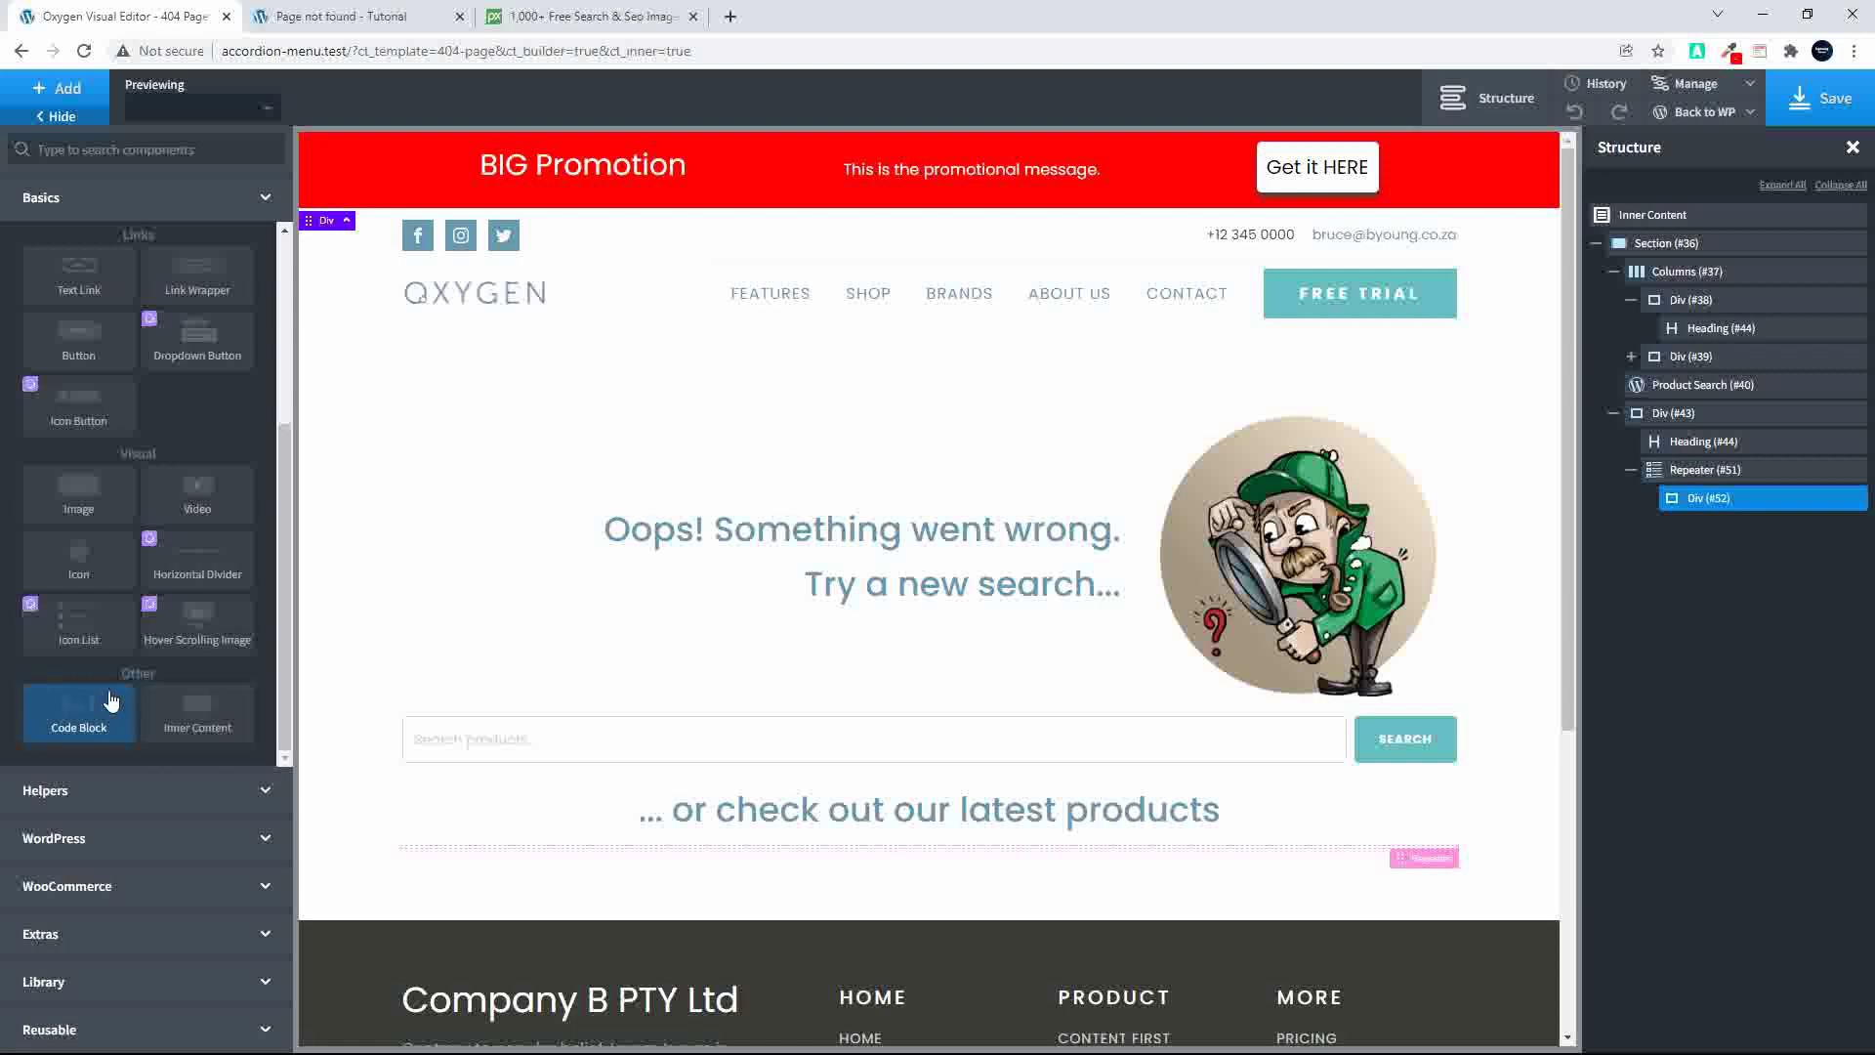
pyautogui.click(86, 500)
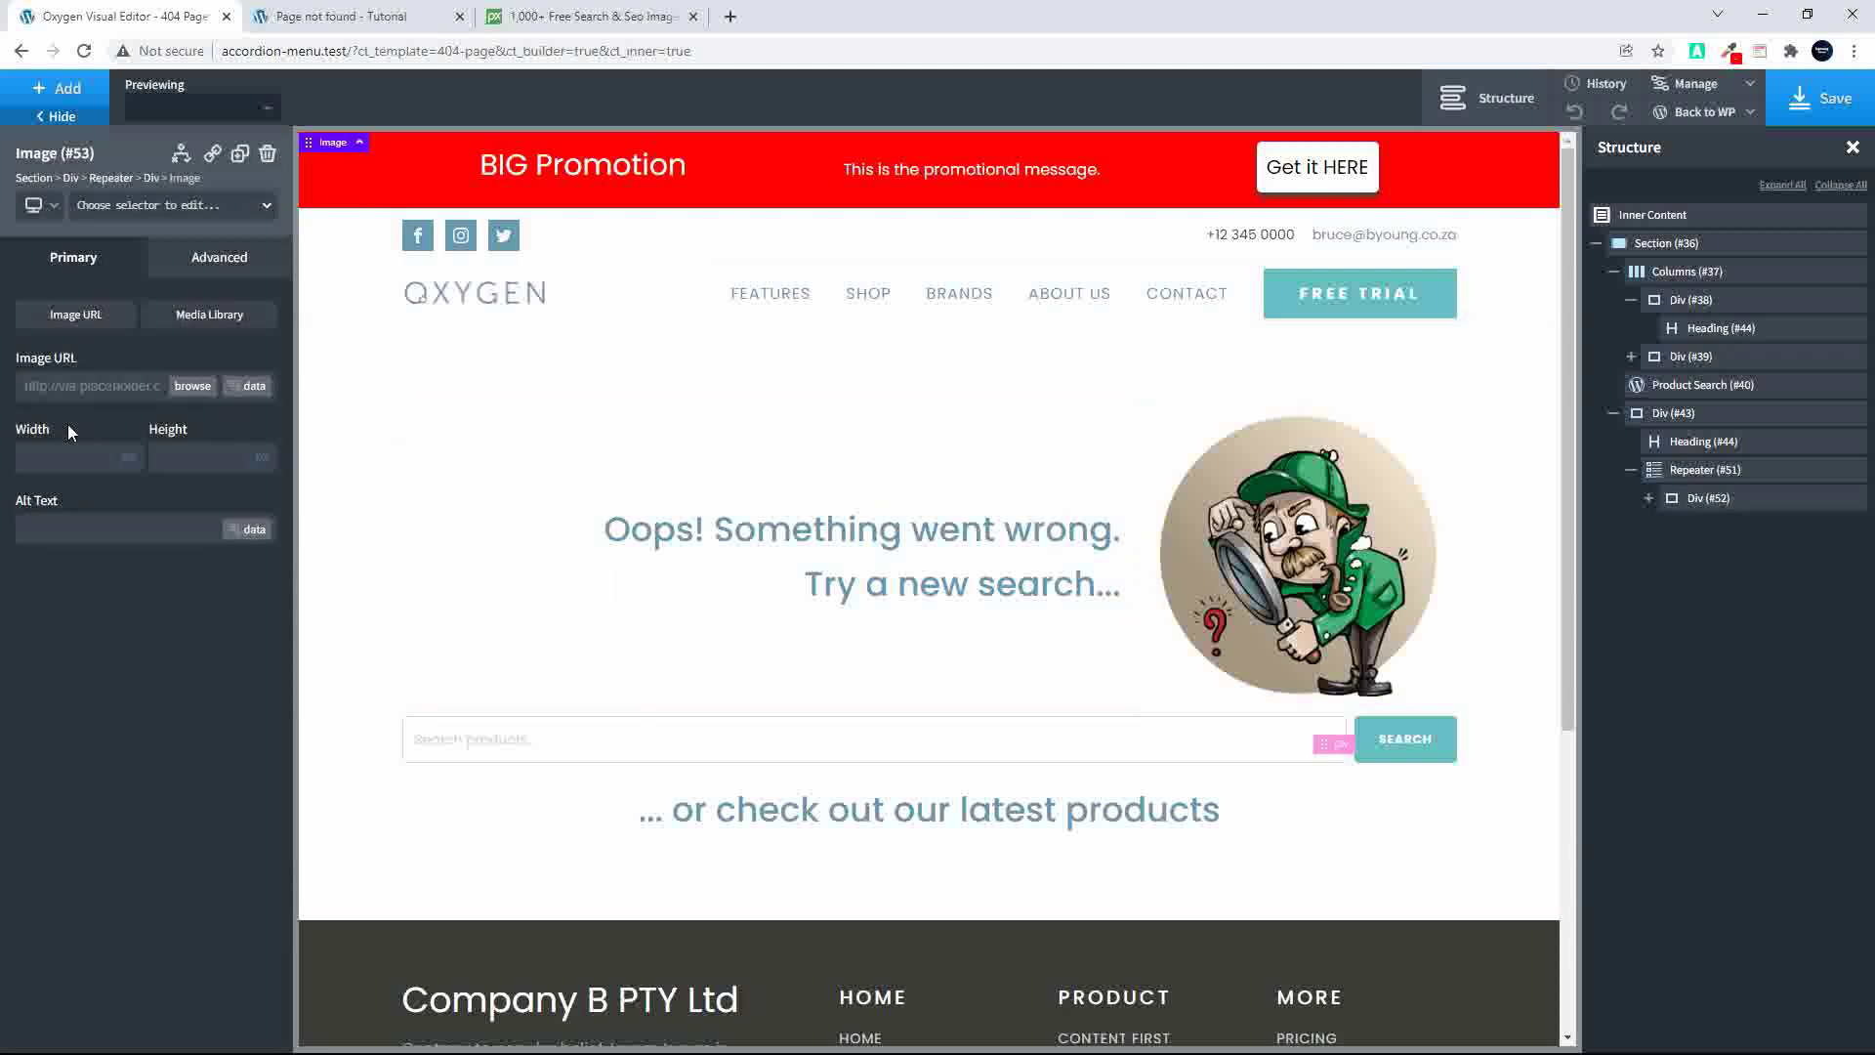
# Step: Set the Repeater image's URL to the post's Featured Image through dynamic data
pyautogui.click(244, 387)
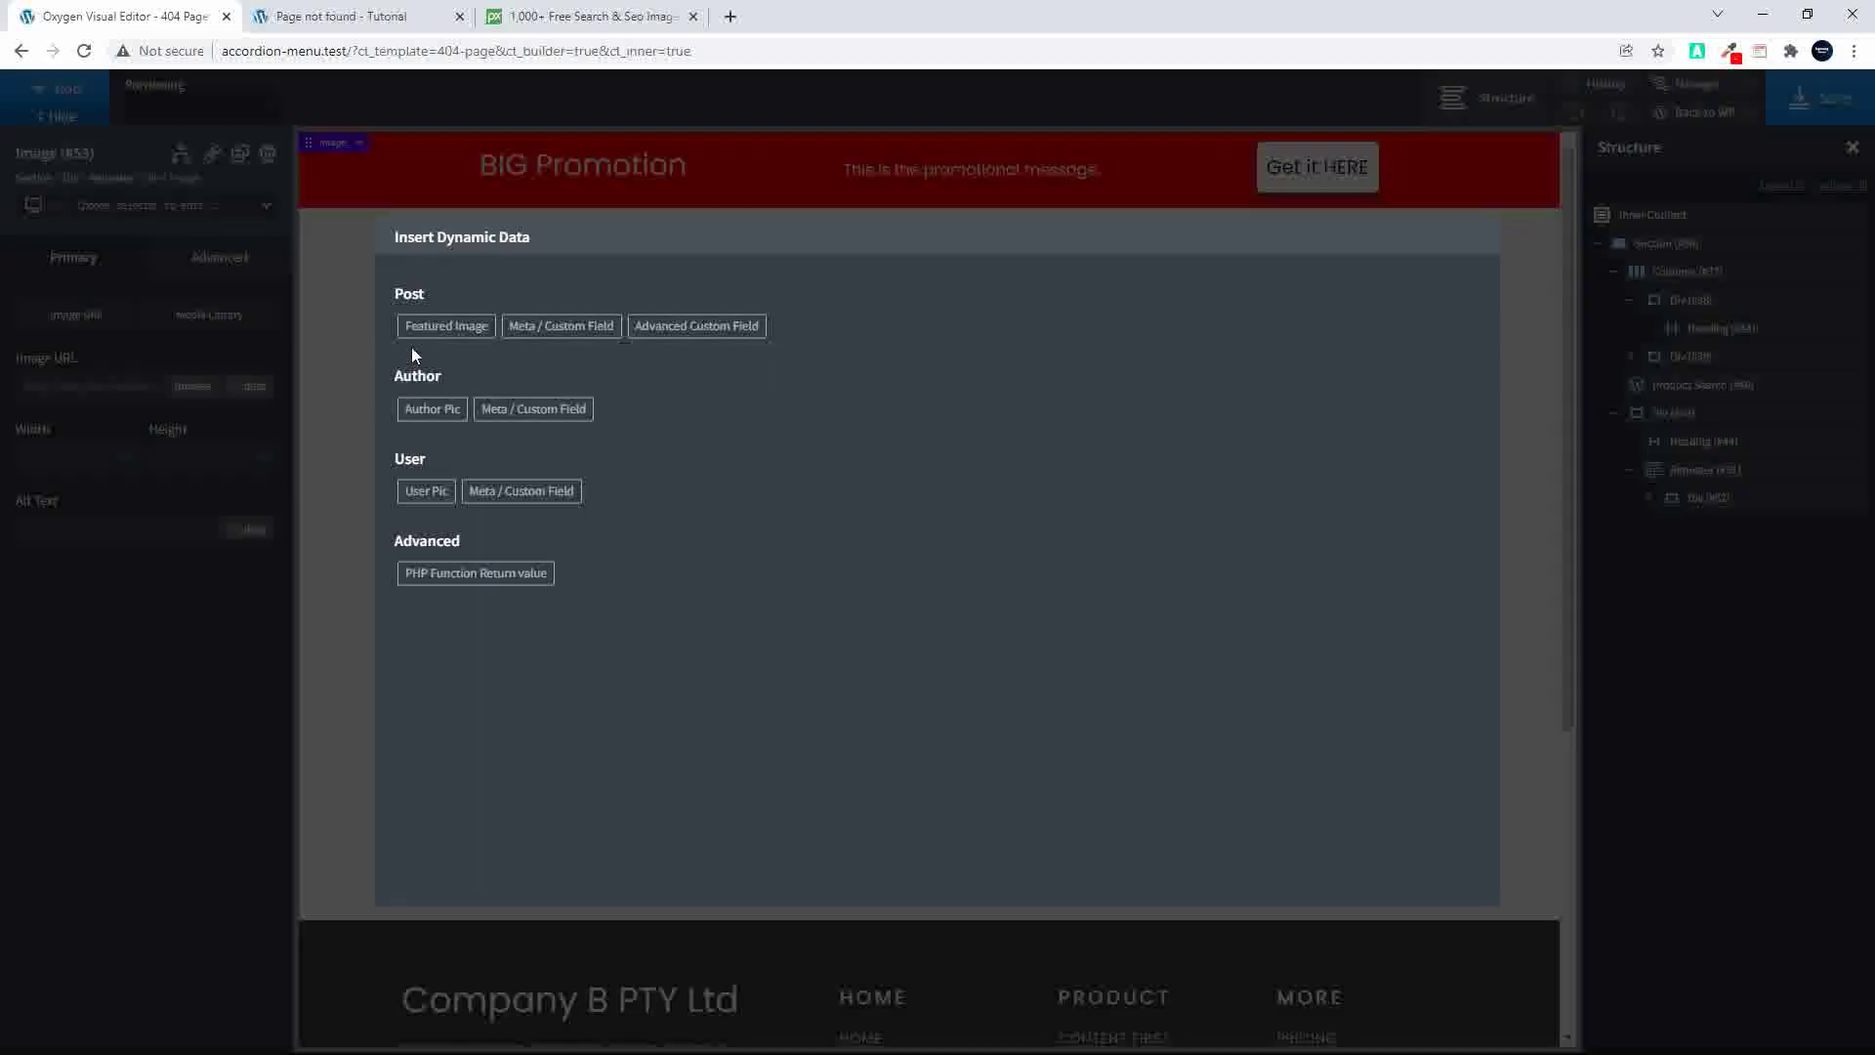
pyautogui.click(450, 325)
pyautogui.click(568, 344)
pyautogui.click(514, 379)
pyautogui.click(450, 613)
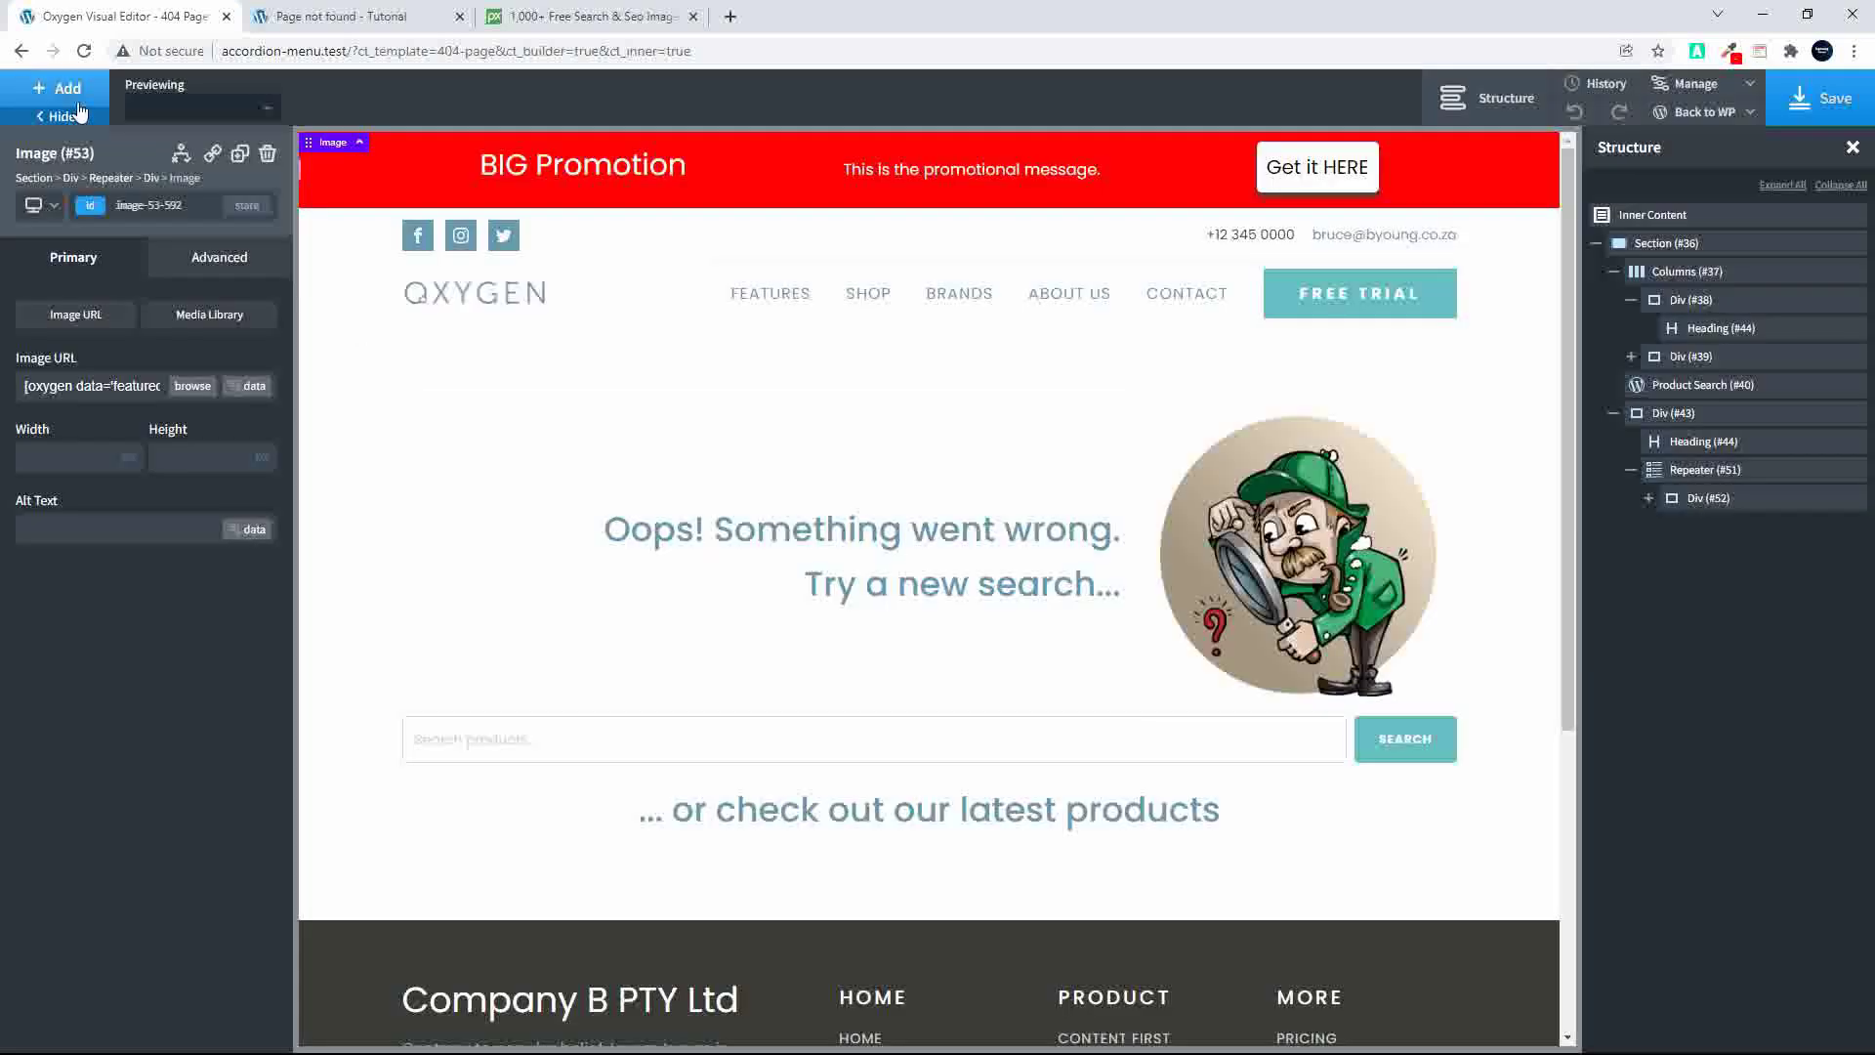
# Step: Add a basic Heading below the image in the Repeater's inner div
pyautogui.click(1648, 499)
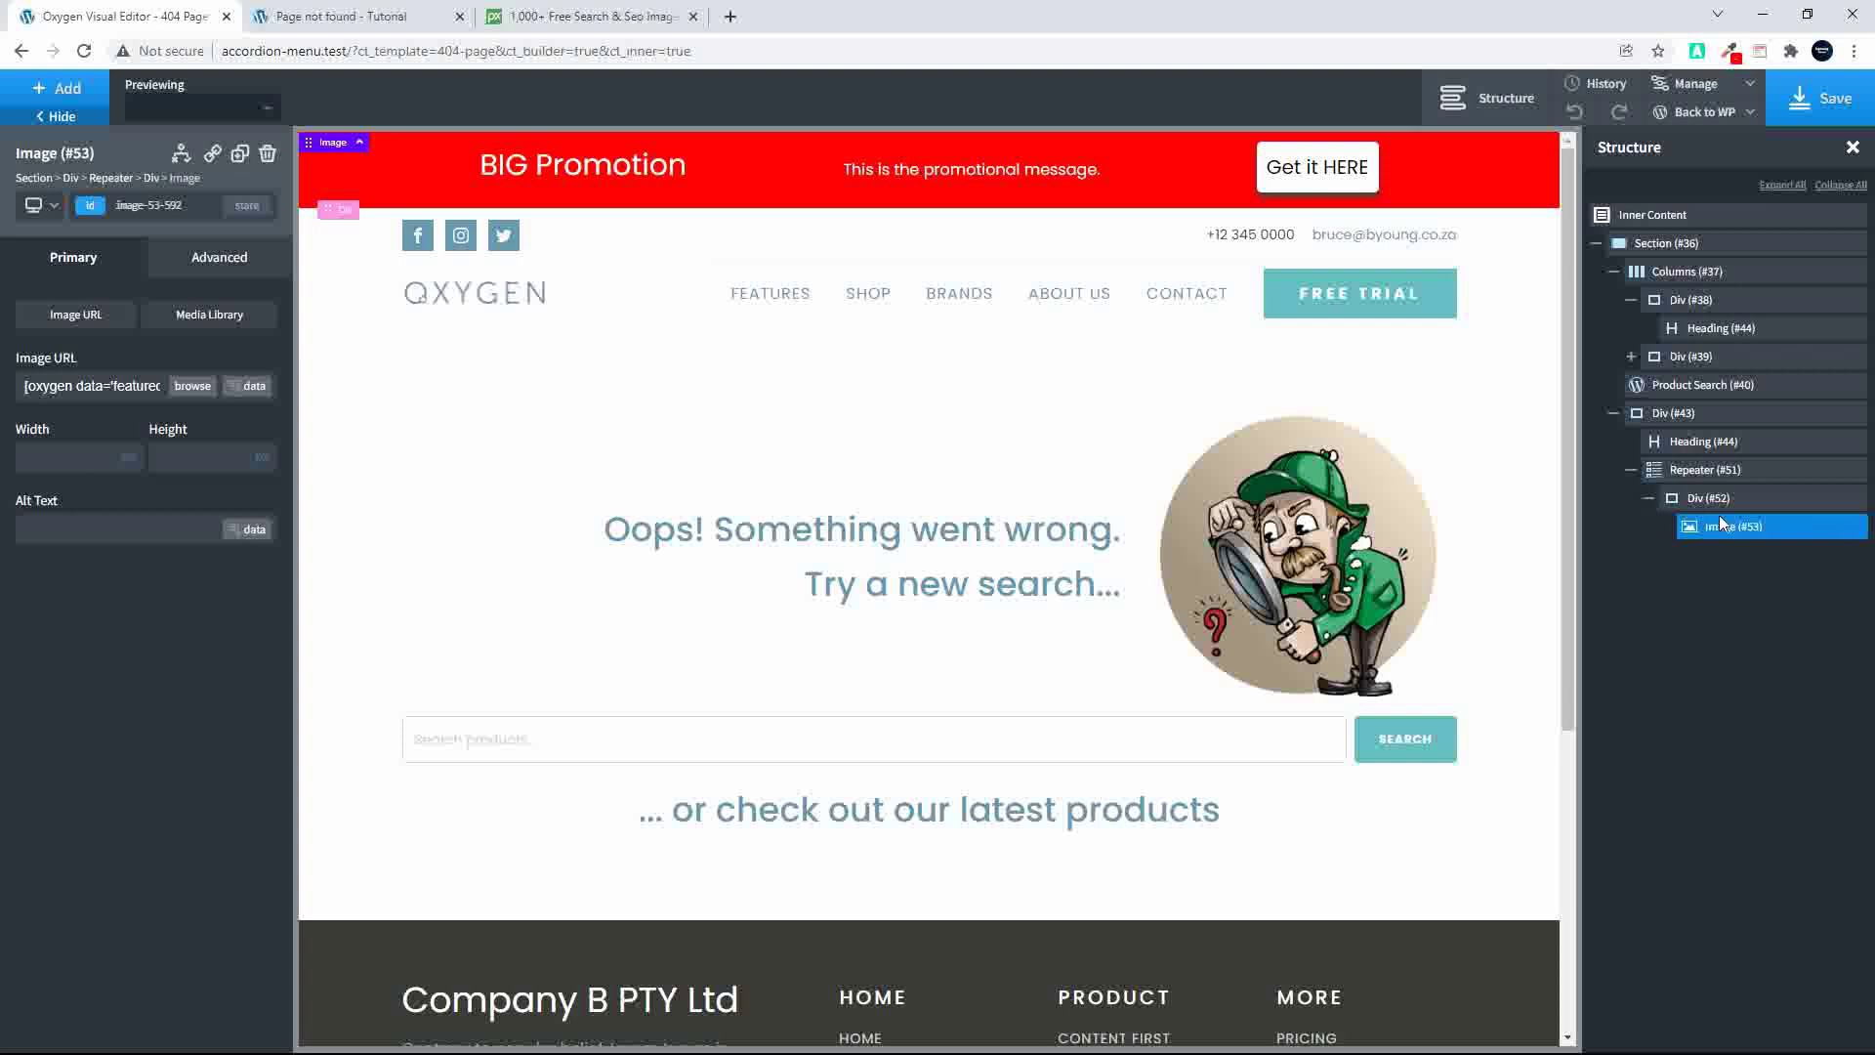
pyautogui.click(57, 87)
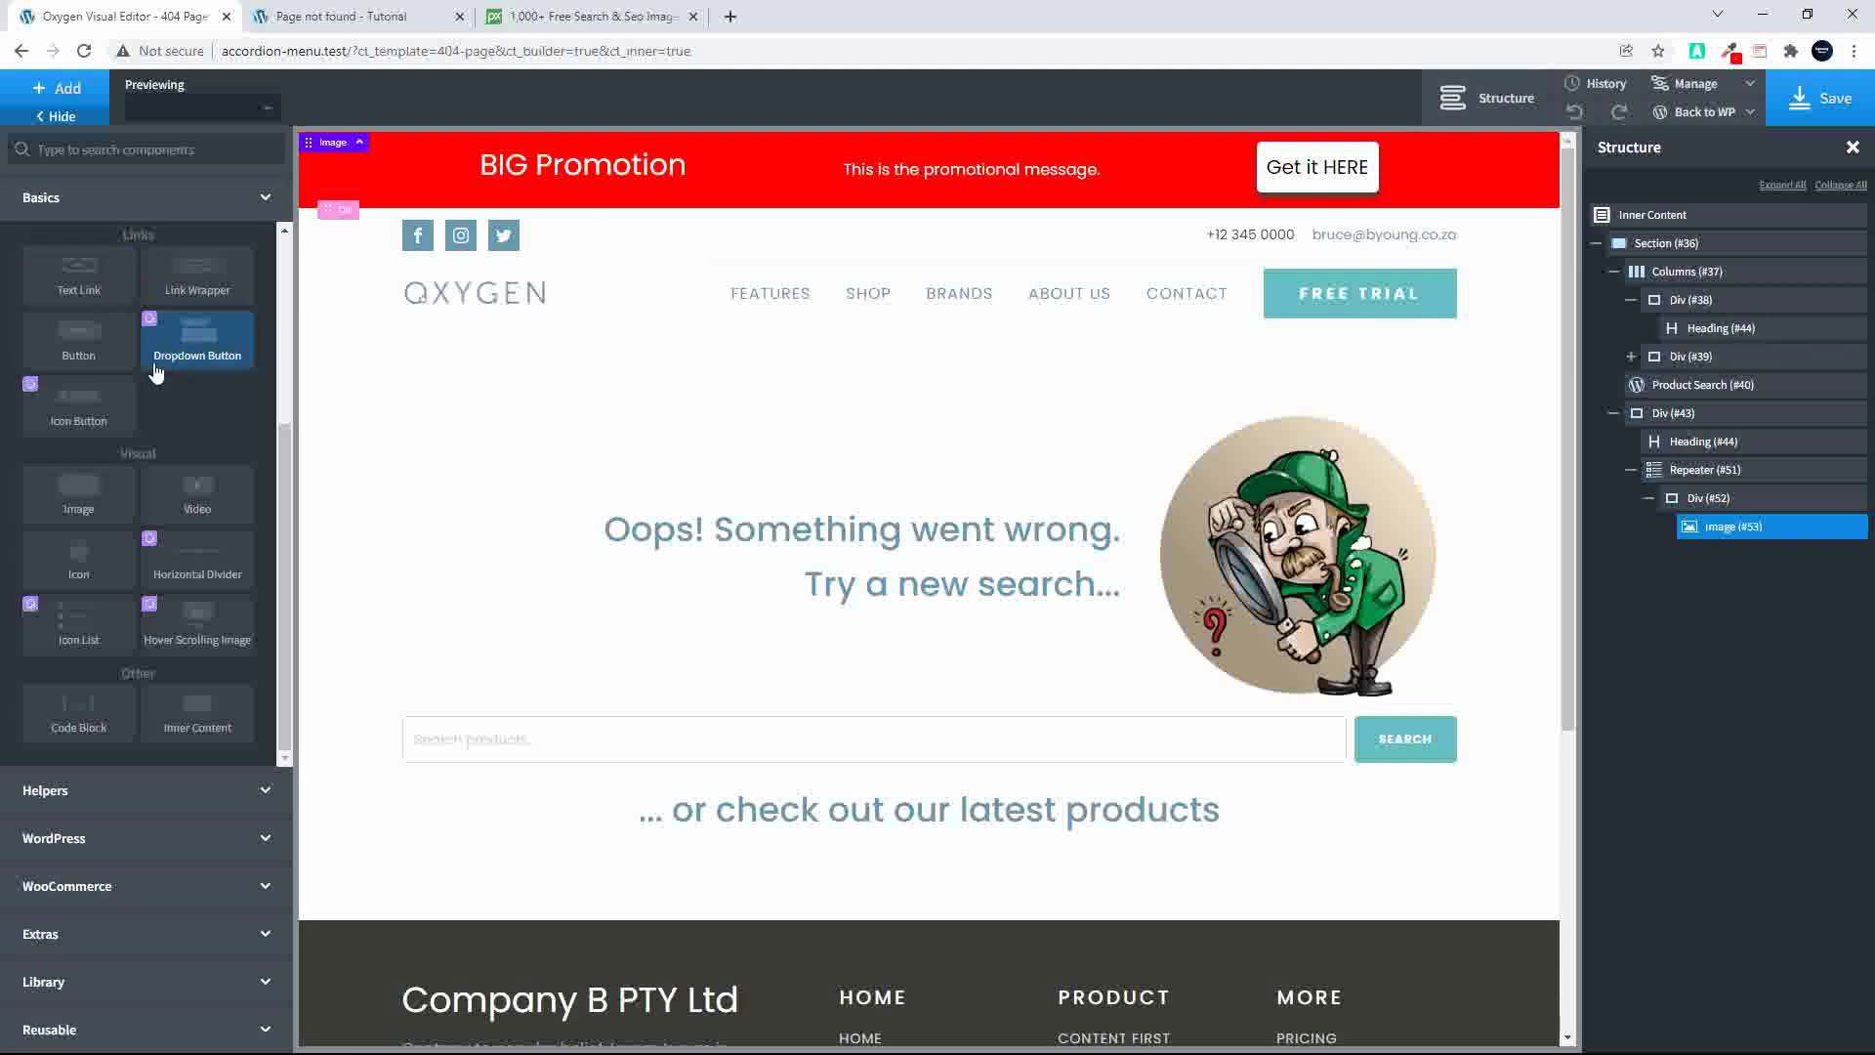
pyautogui.scroll(3, 195, 383)
pyautogui.click(53, 470)
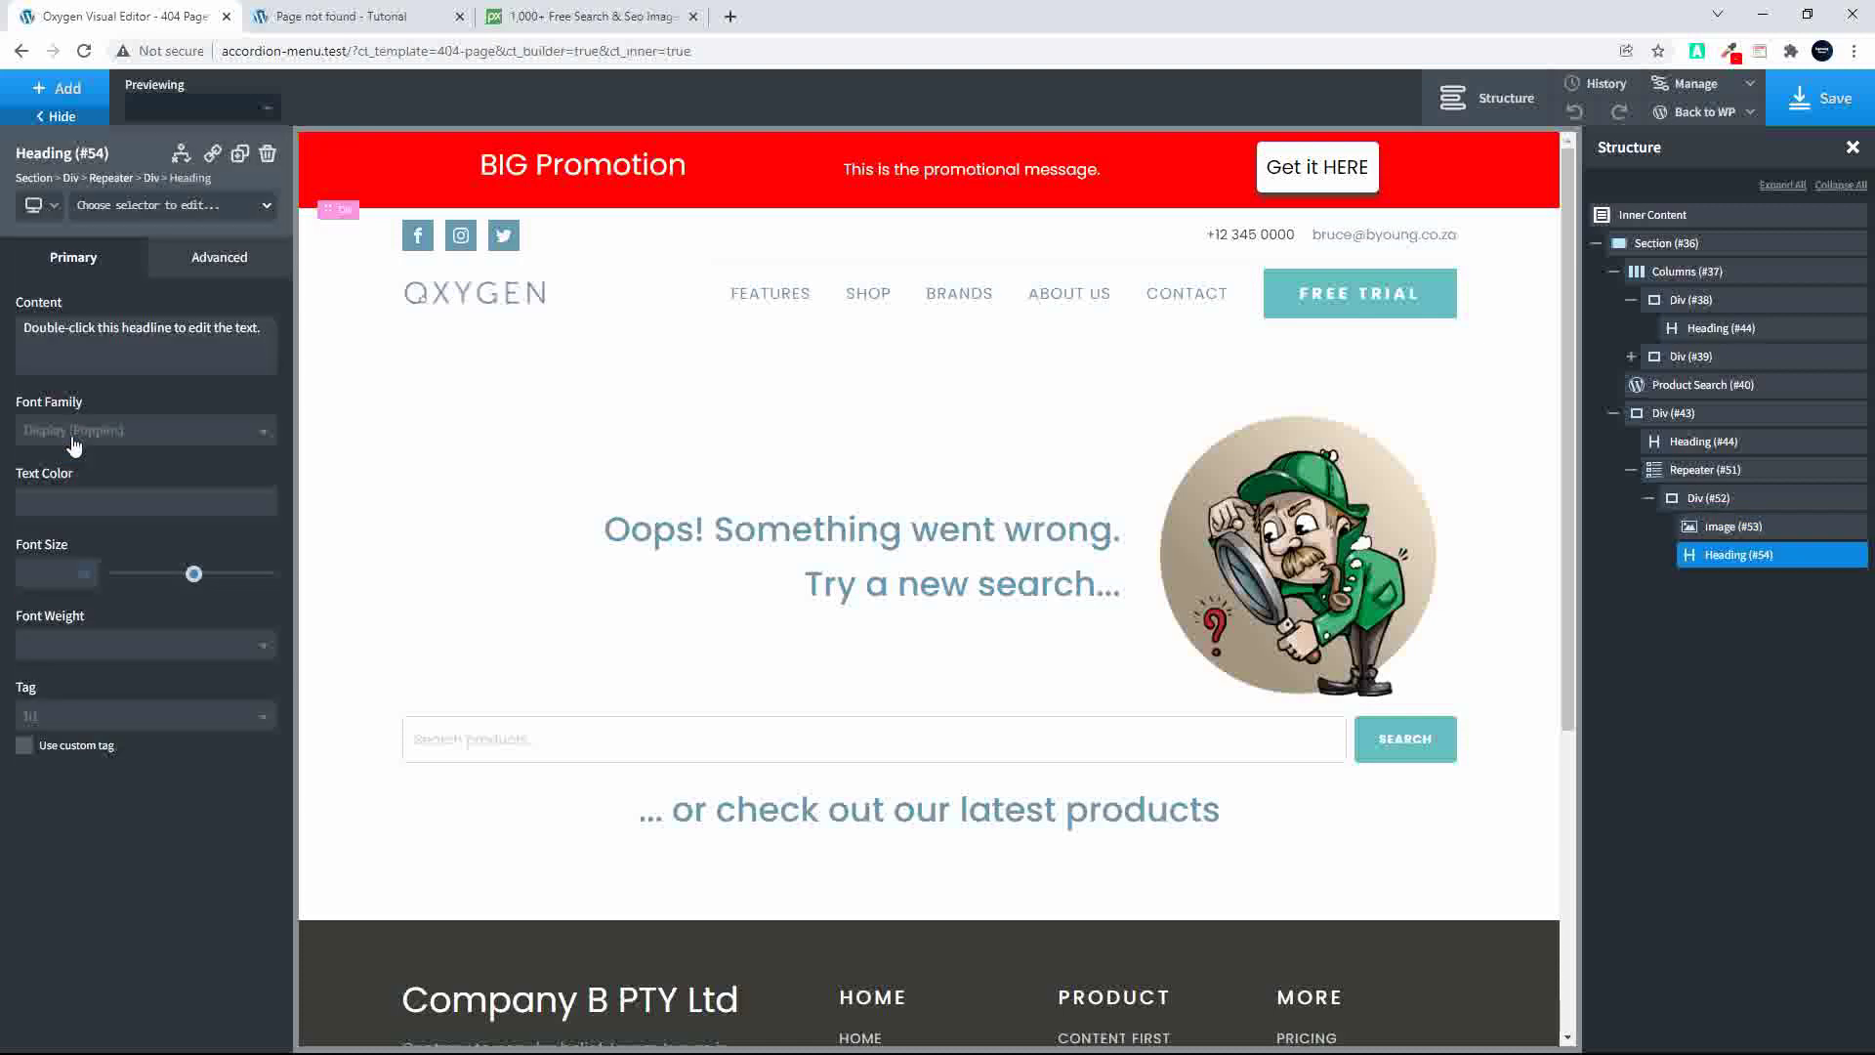
# Step: Give the new Repeater heading the h3 tag, a font size of 18 and a font weight of 500
pyautogui.click(76, 721)
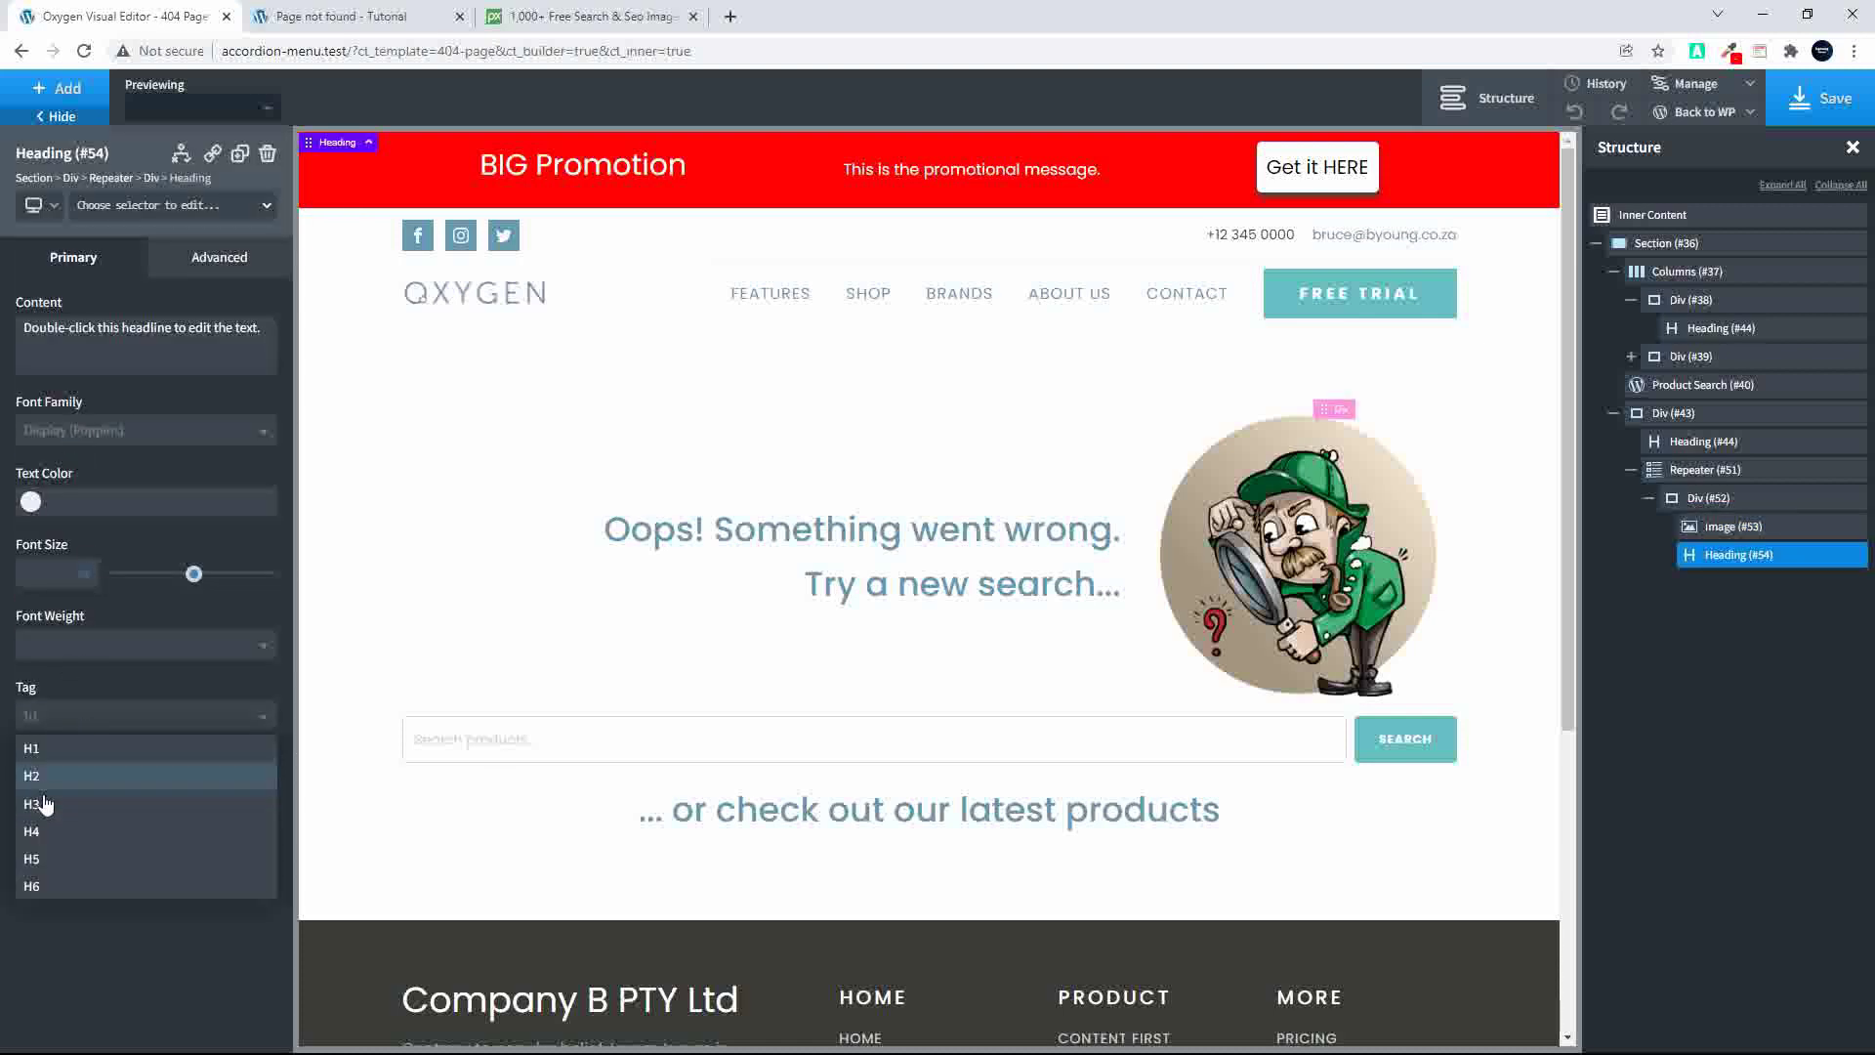
pyautogui.click(34, 809)
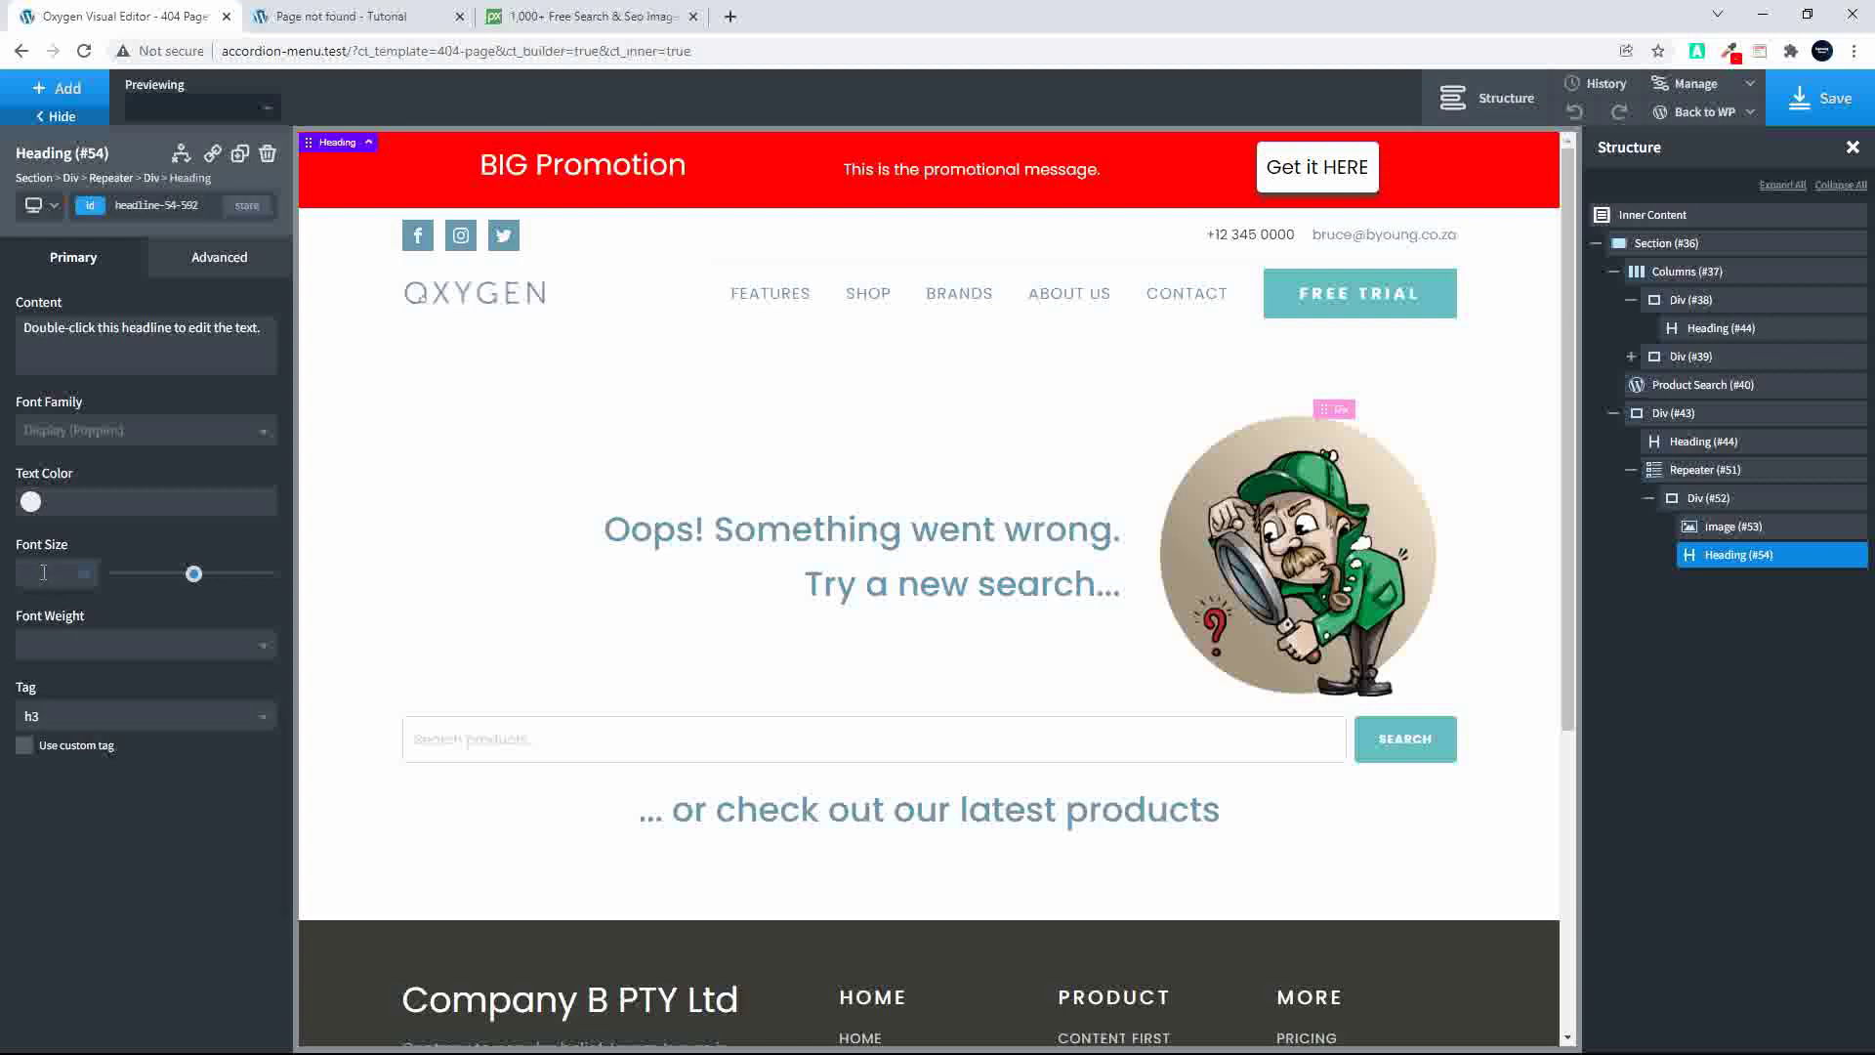
pyautogui.click(43, 572)
pyautogui.write('18')
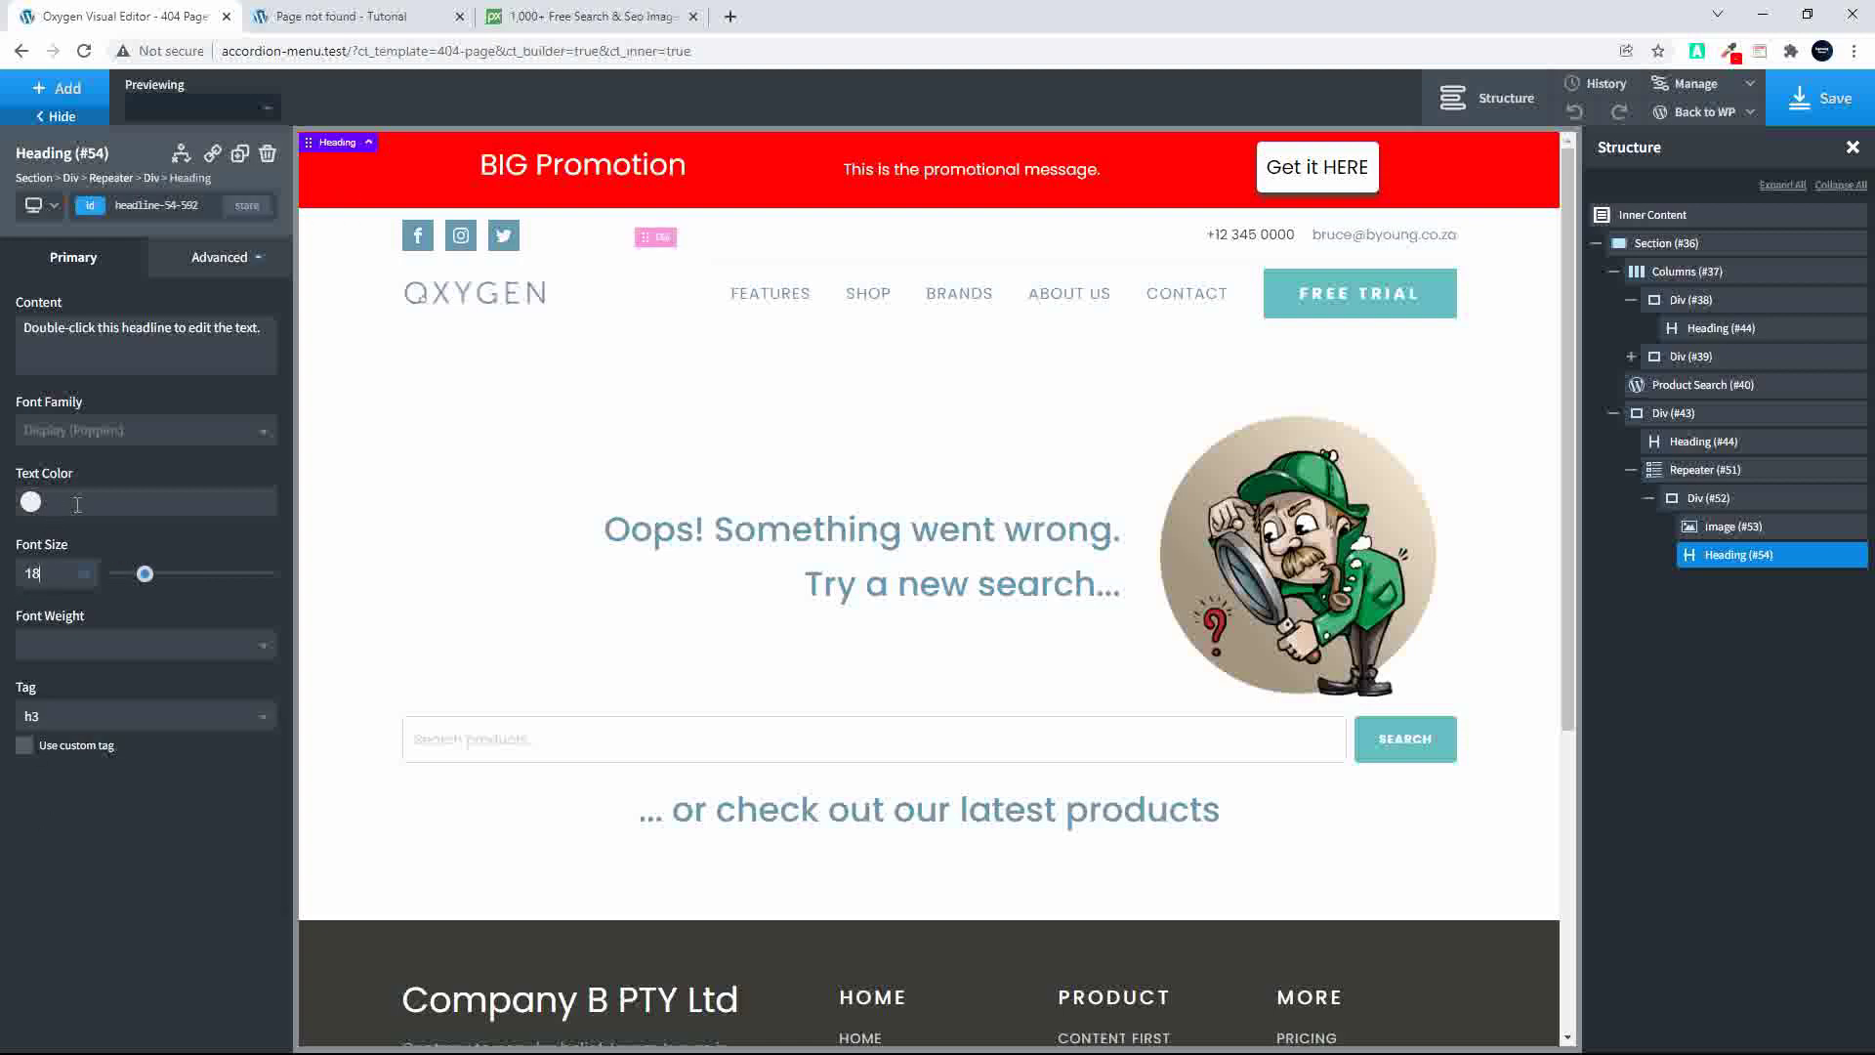
pyautogui.click(115, 663)
pyautogui.click(63, 817)
# Step: Delete the basic heading below the image in the Repeater's inner div
pyautogui.scroll(-5, 855, 859)
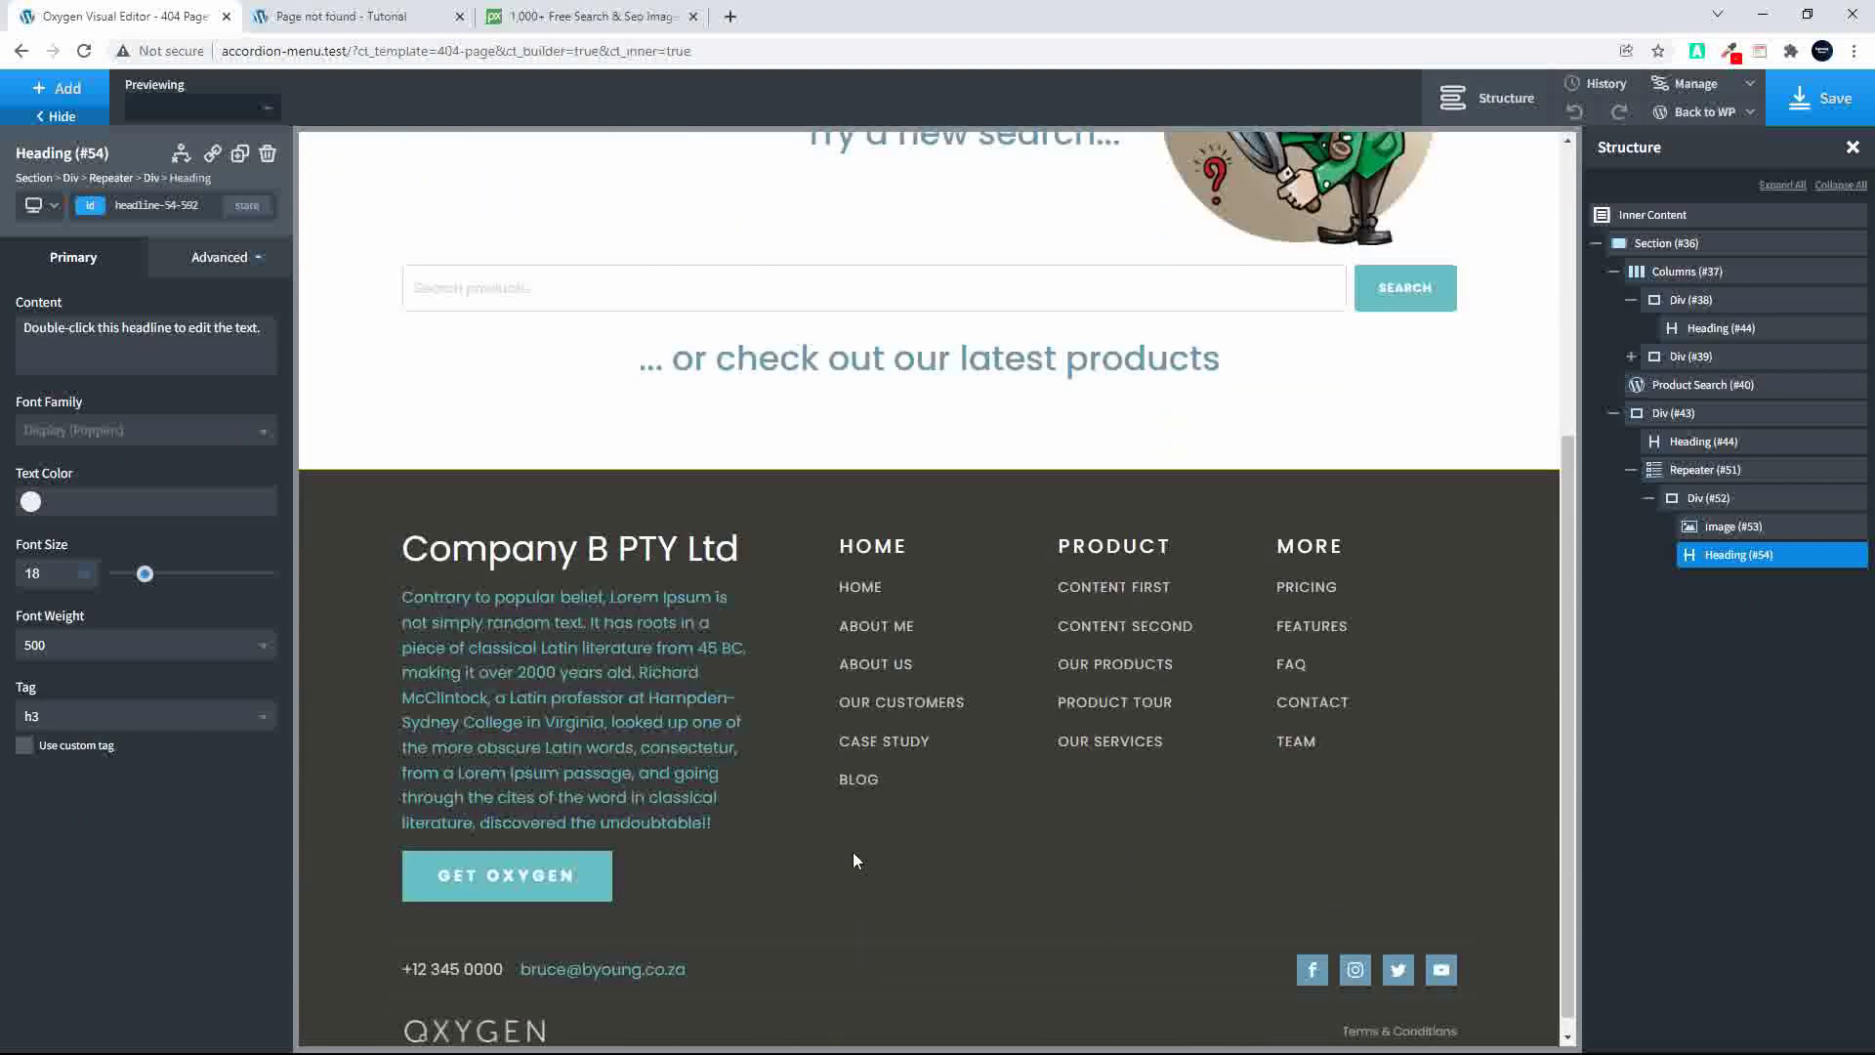
pyautogui.scroll(5, 971, 753)
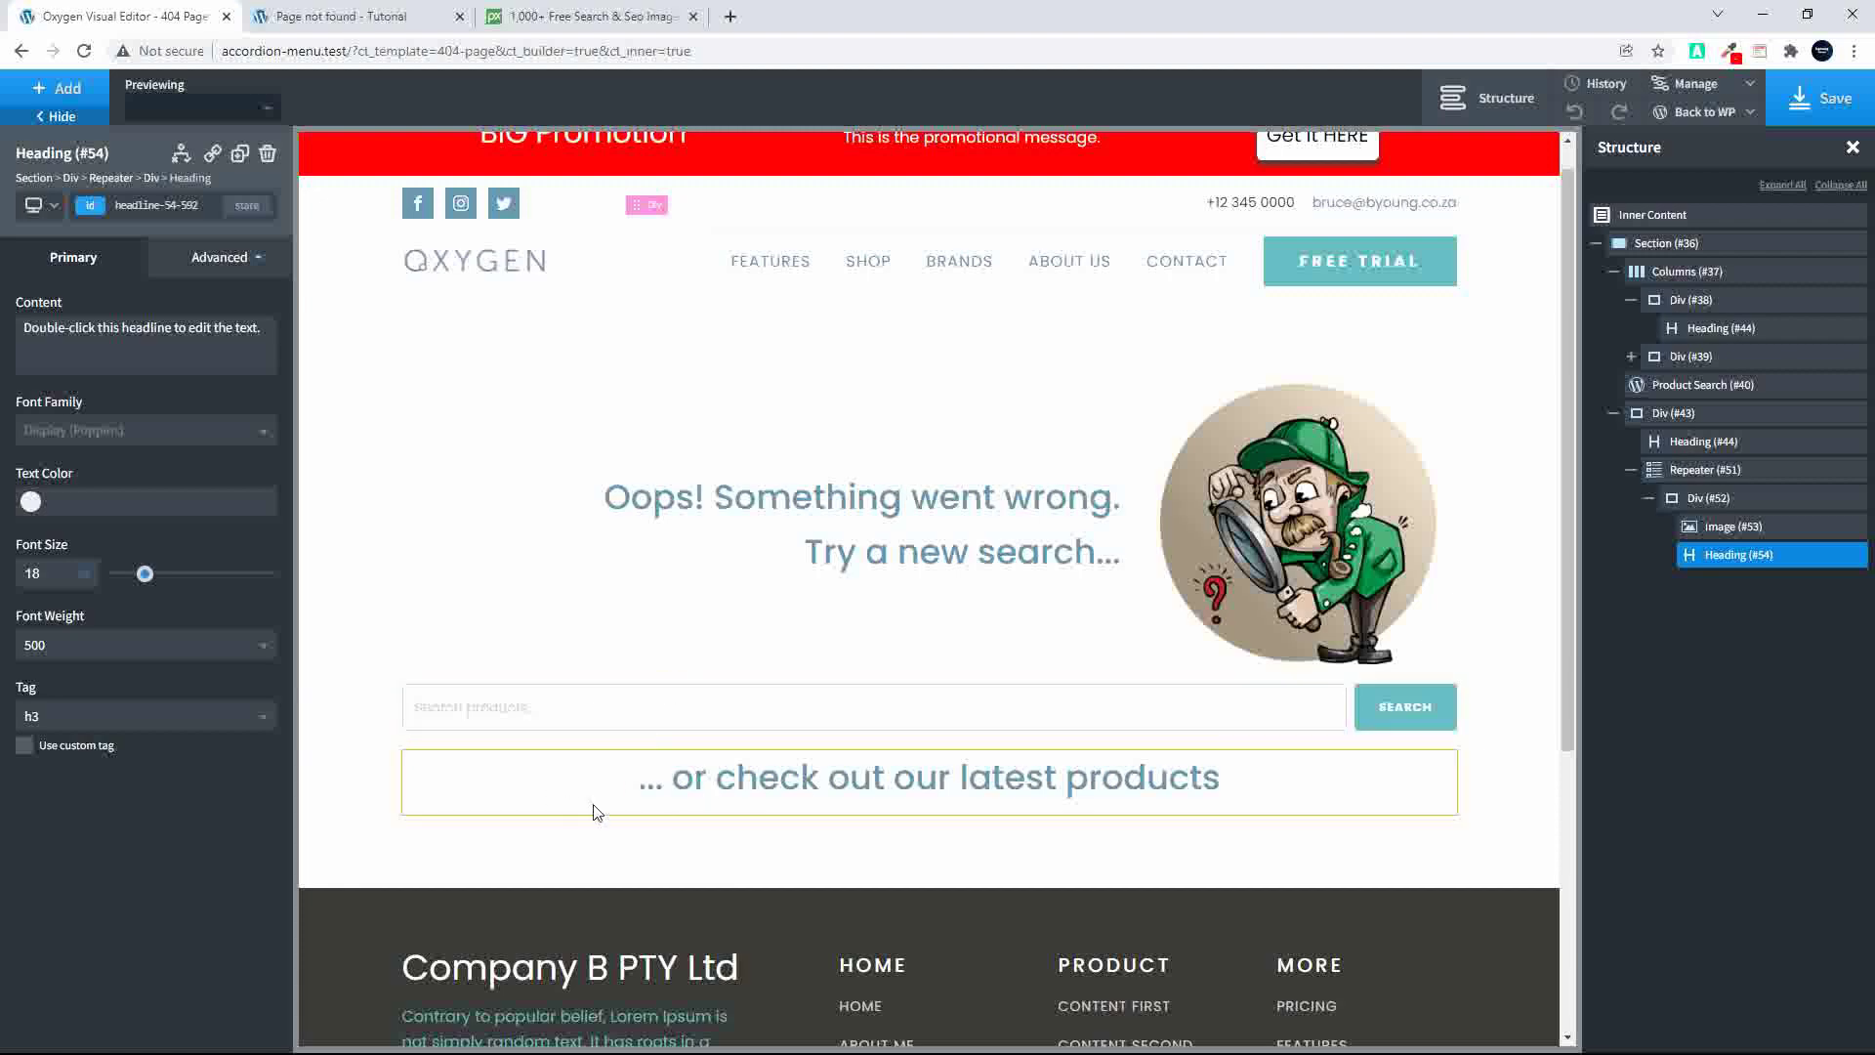
pyautogui.scroll(-1, 611, 752)
pyautogui.scroll(-2, 615, 748)
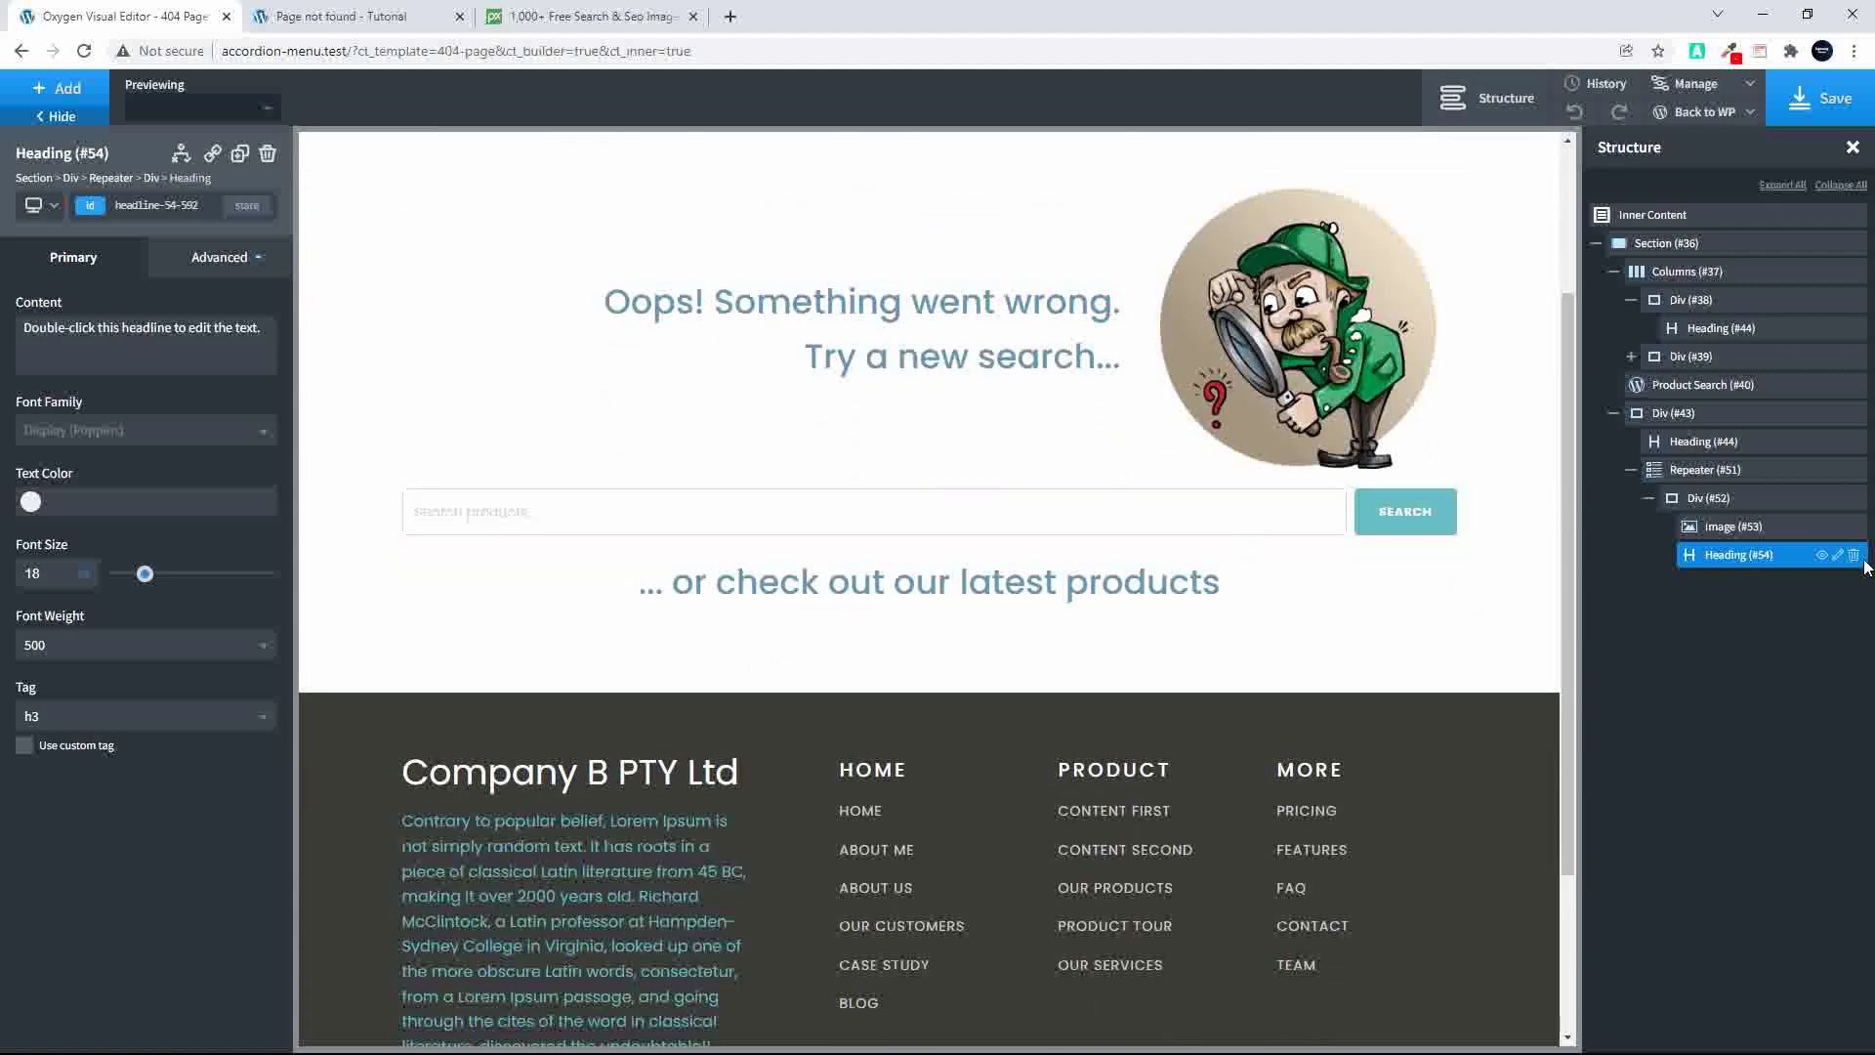
pyautogui.click(1855, 556)
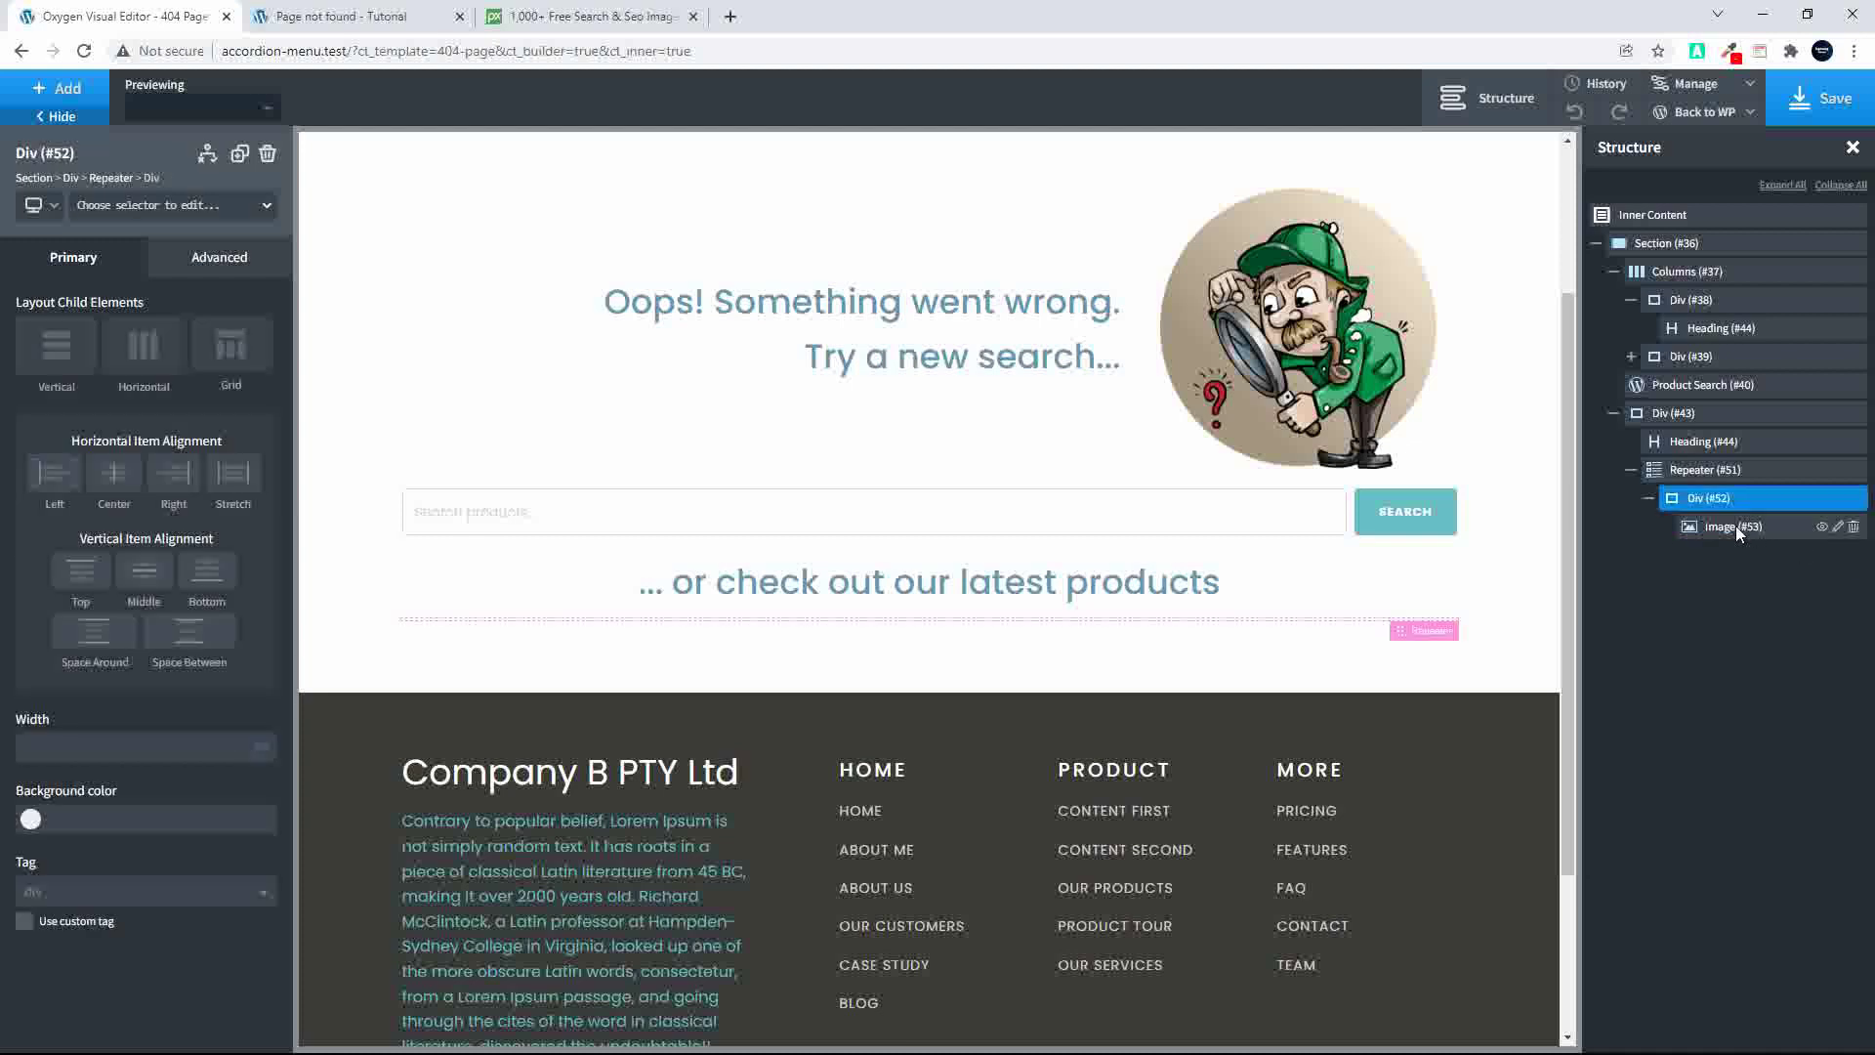
# Step: Add a WordPress dynamic data title heading below the image in the Repeater's inner div
pyautogui.click(1736, 526)
pyautogui.click(35, 101)
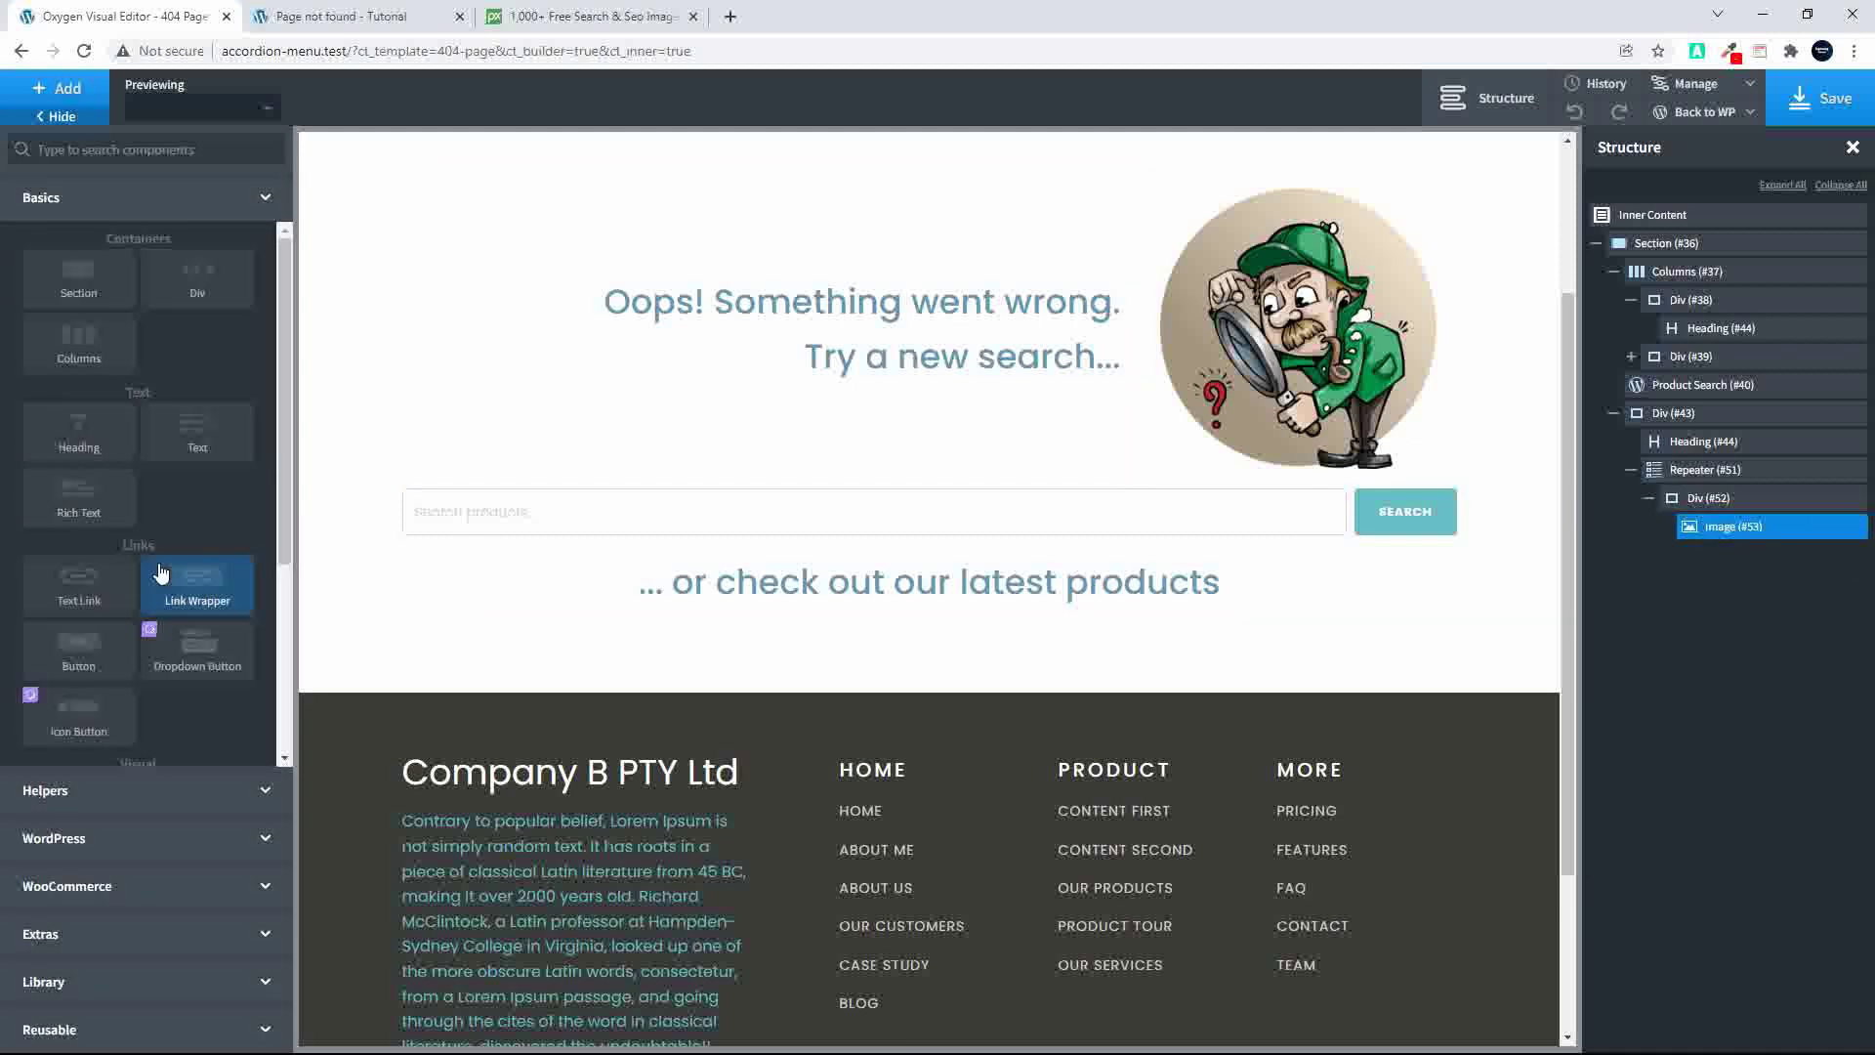
pyautogui.click(75, 828)
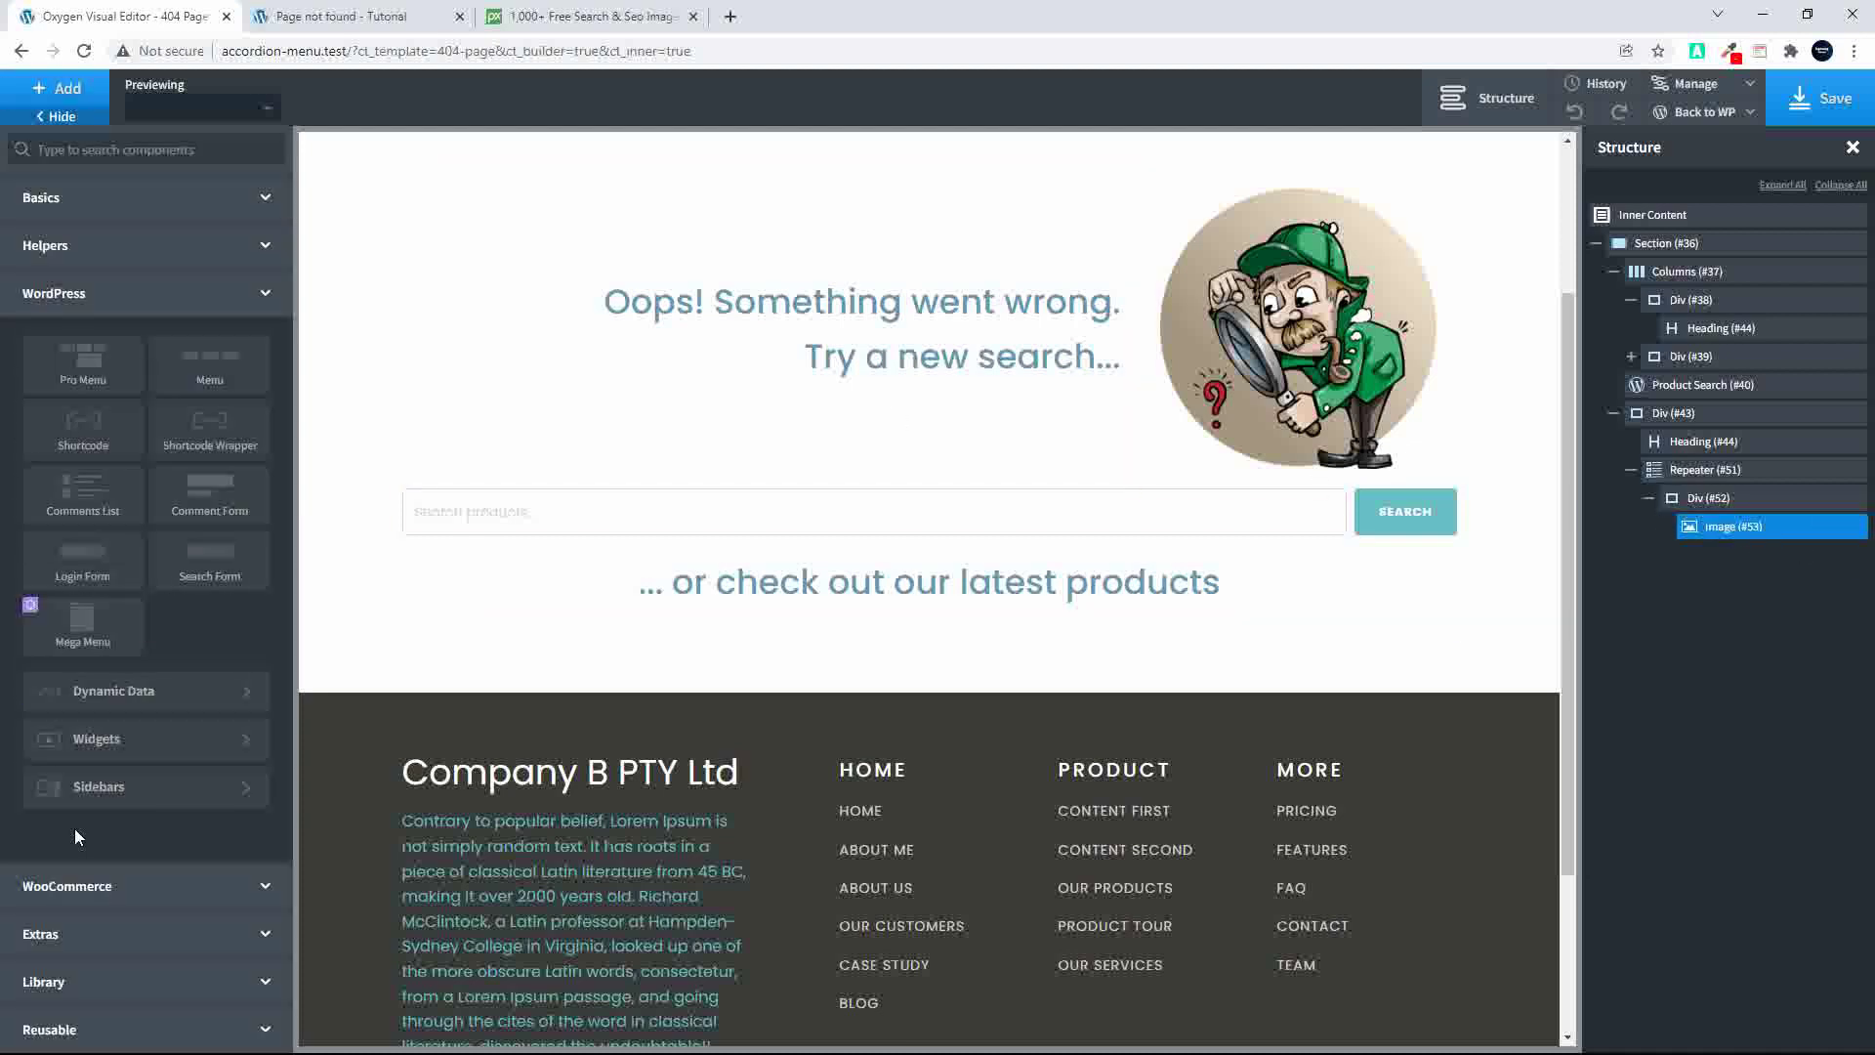
pyautogui.click(142, 691)
pyautogui.click(83, 335)
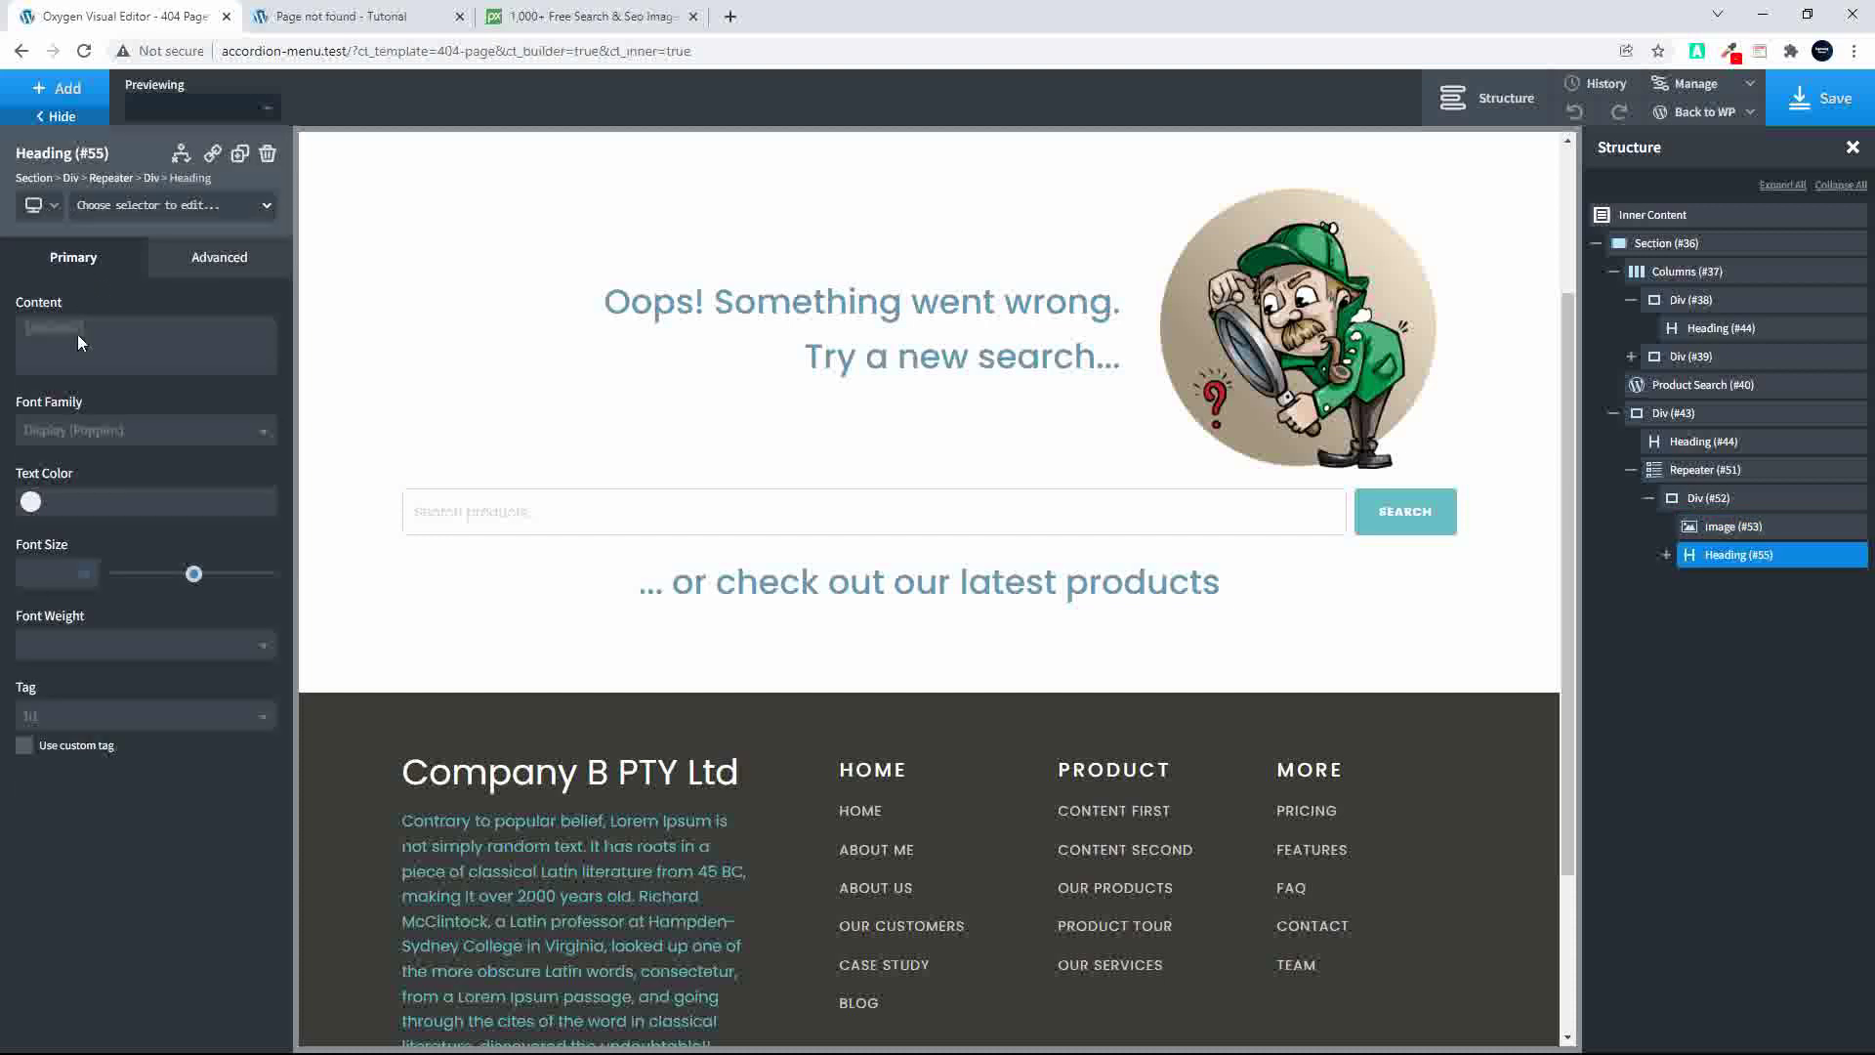
# Step: Style the dynamic heading with the atomic Primary B text color, font size 18 and font weight 500
pyautogui.click(30, 502)
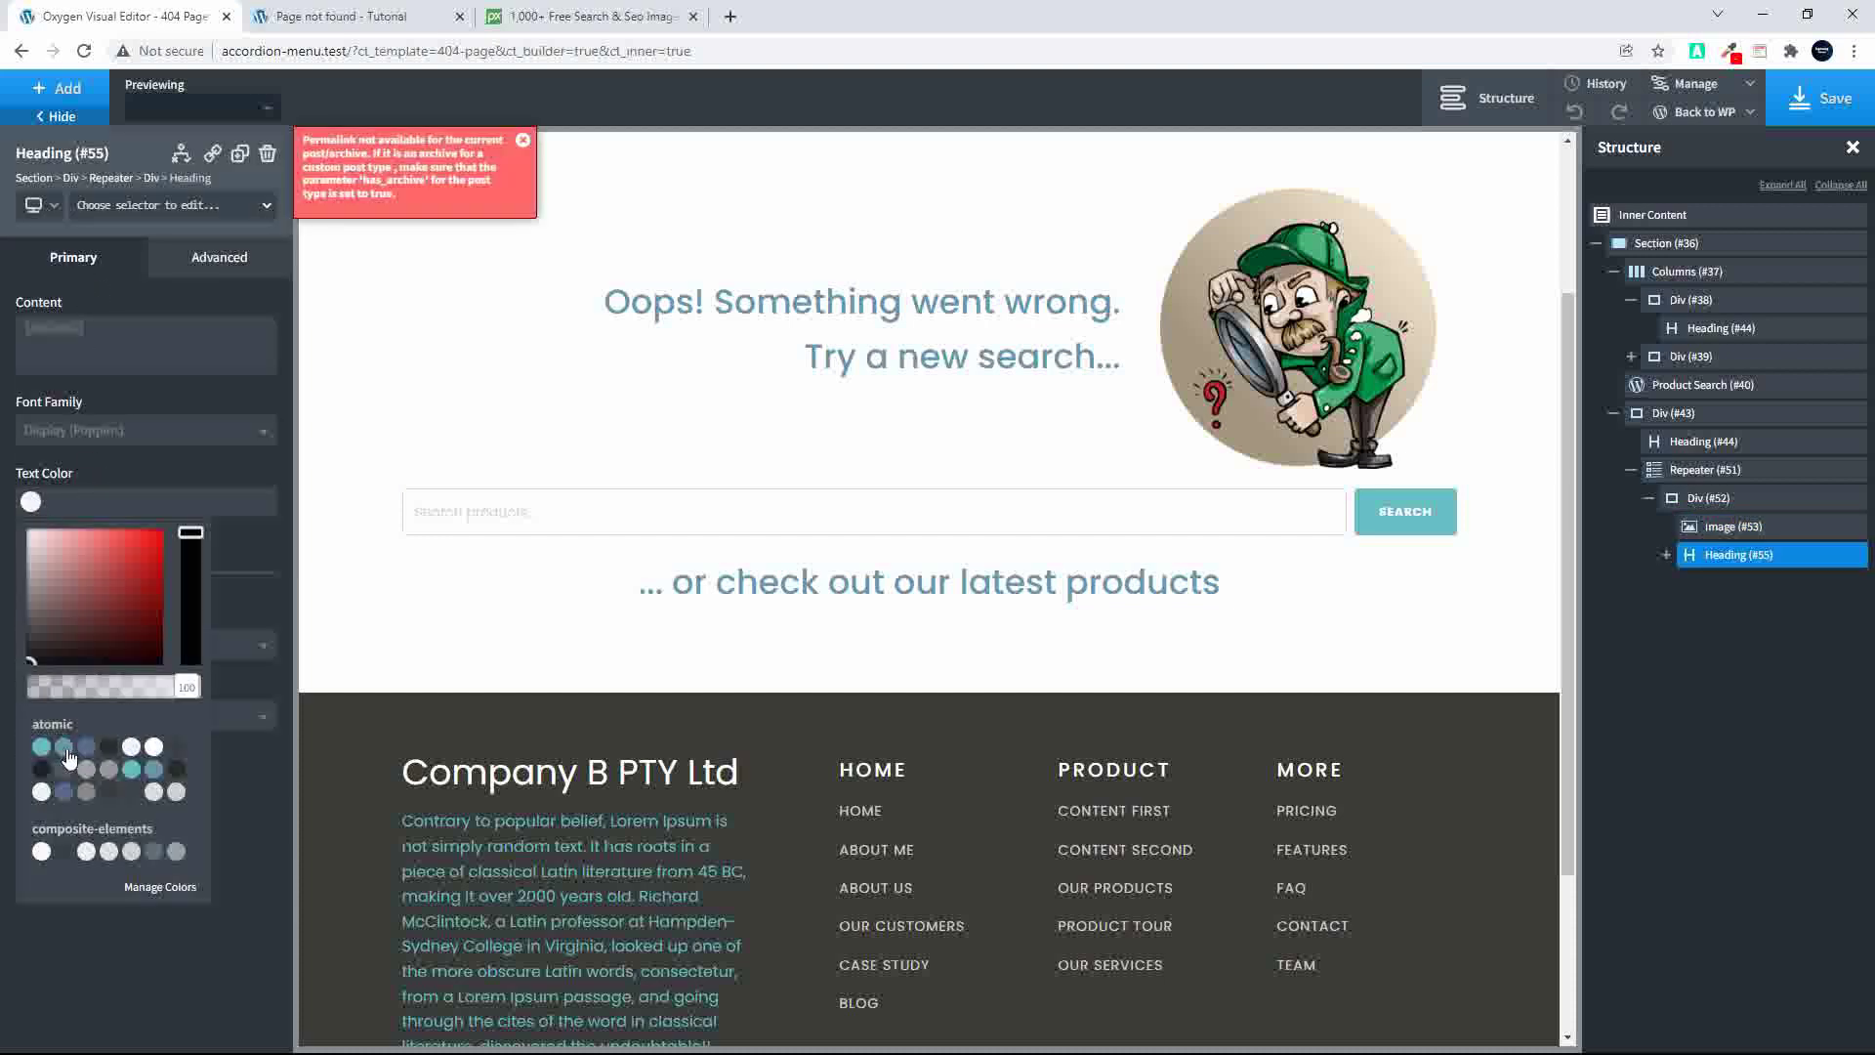
pyautogui.click(63, 746)
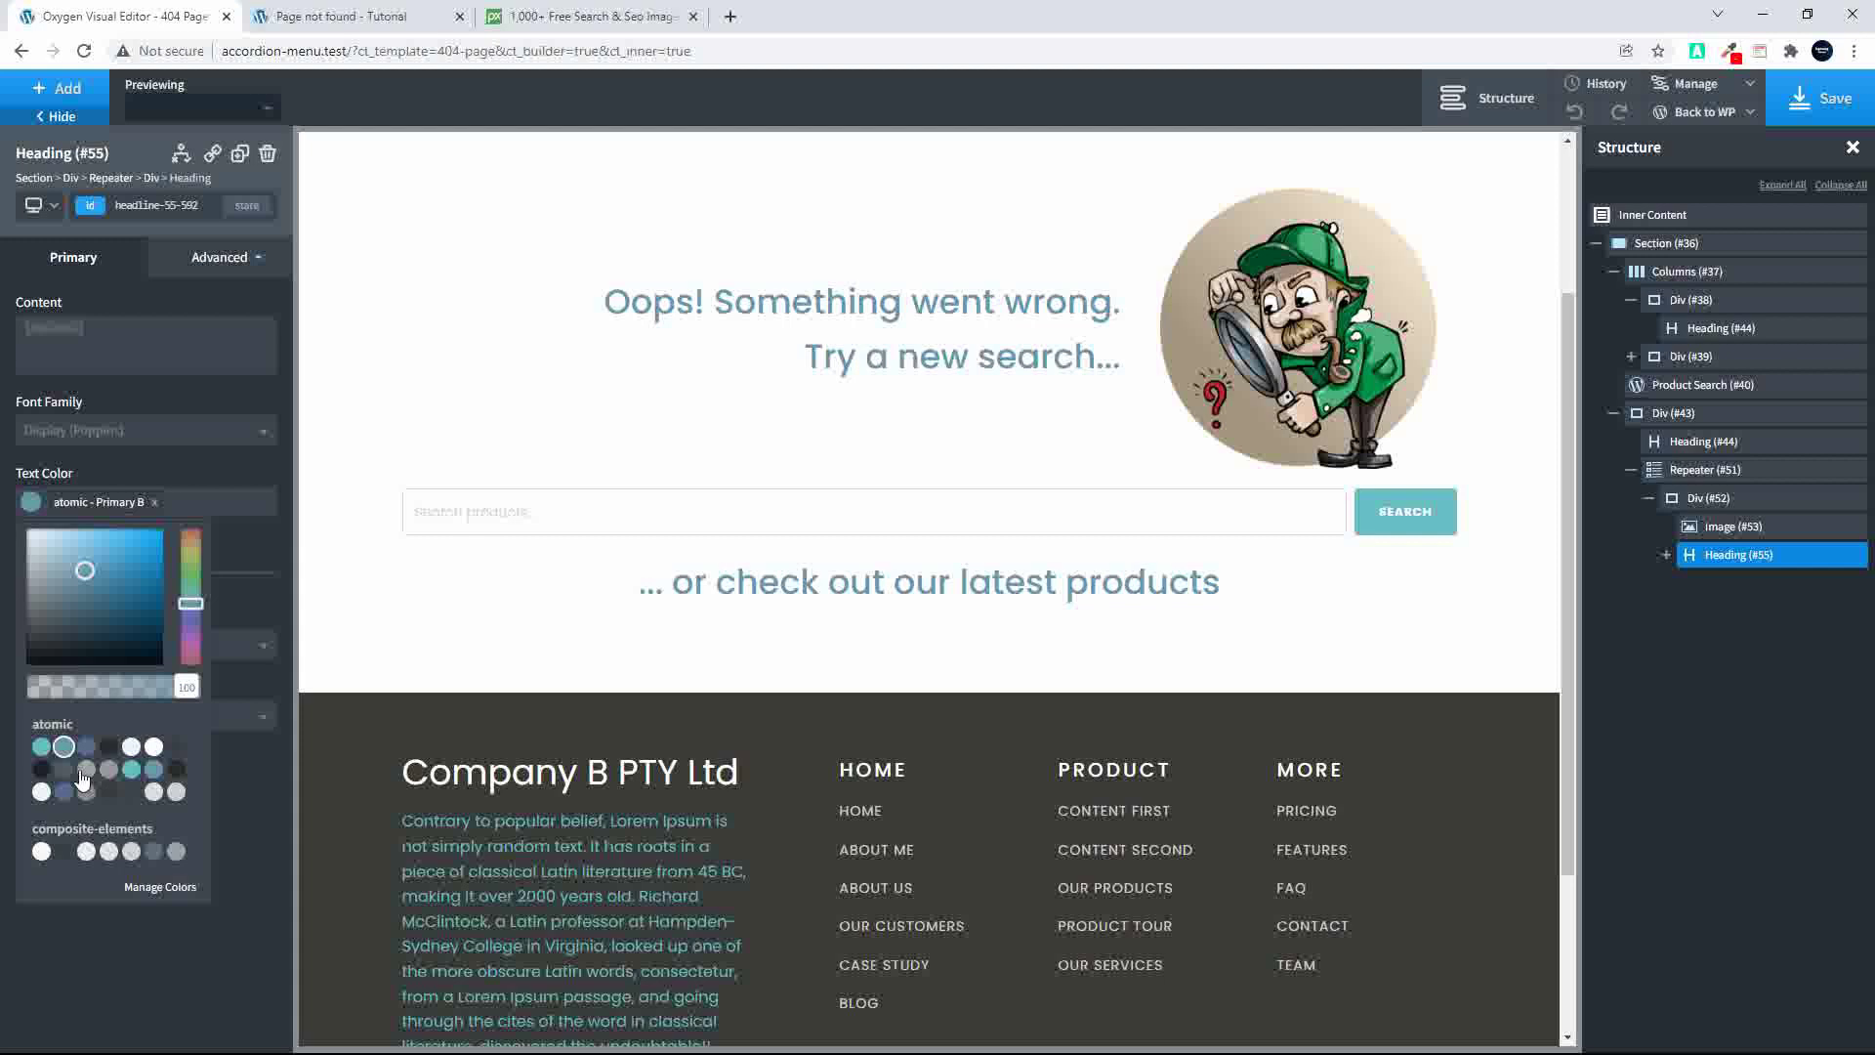
pyautogui.click(110, 465)
pyautogui.write('18')
pyautogui.click(84, 647)
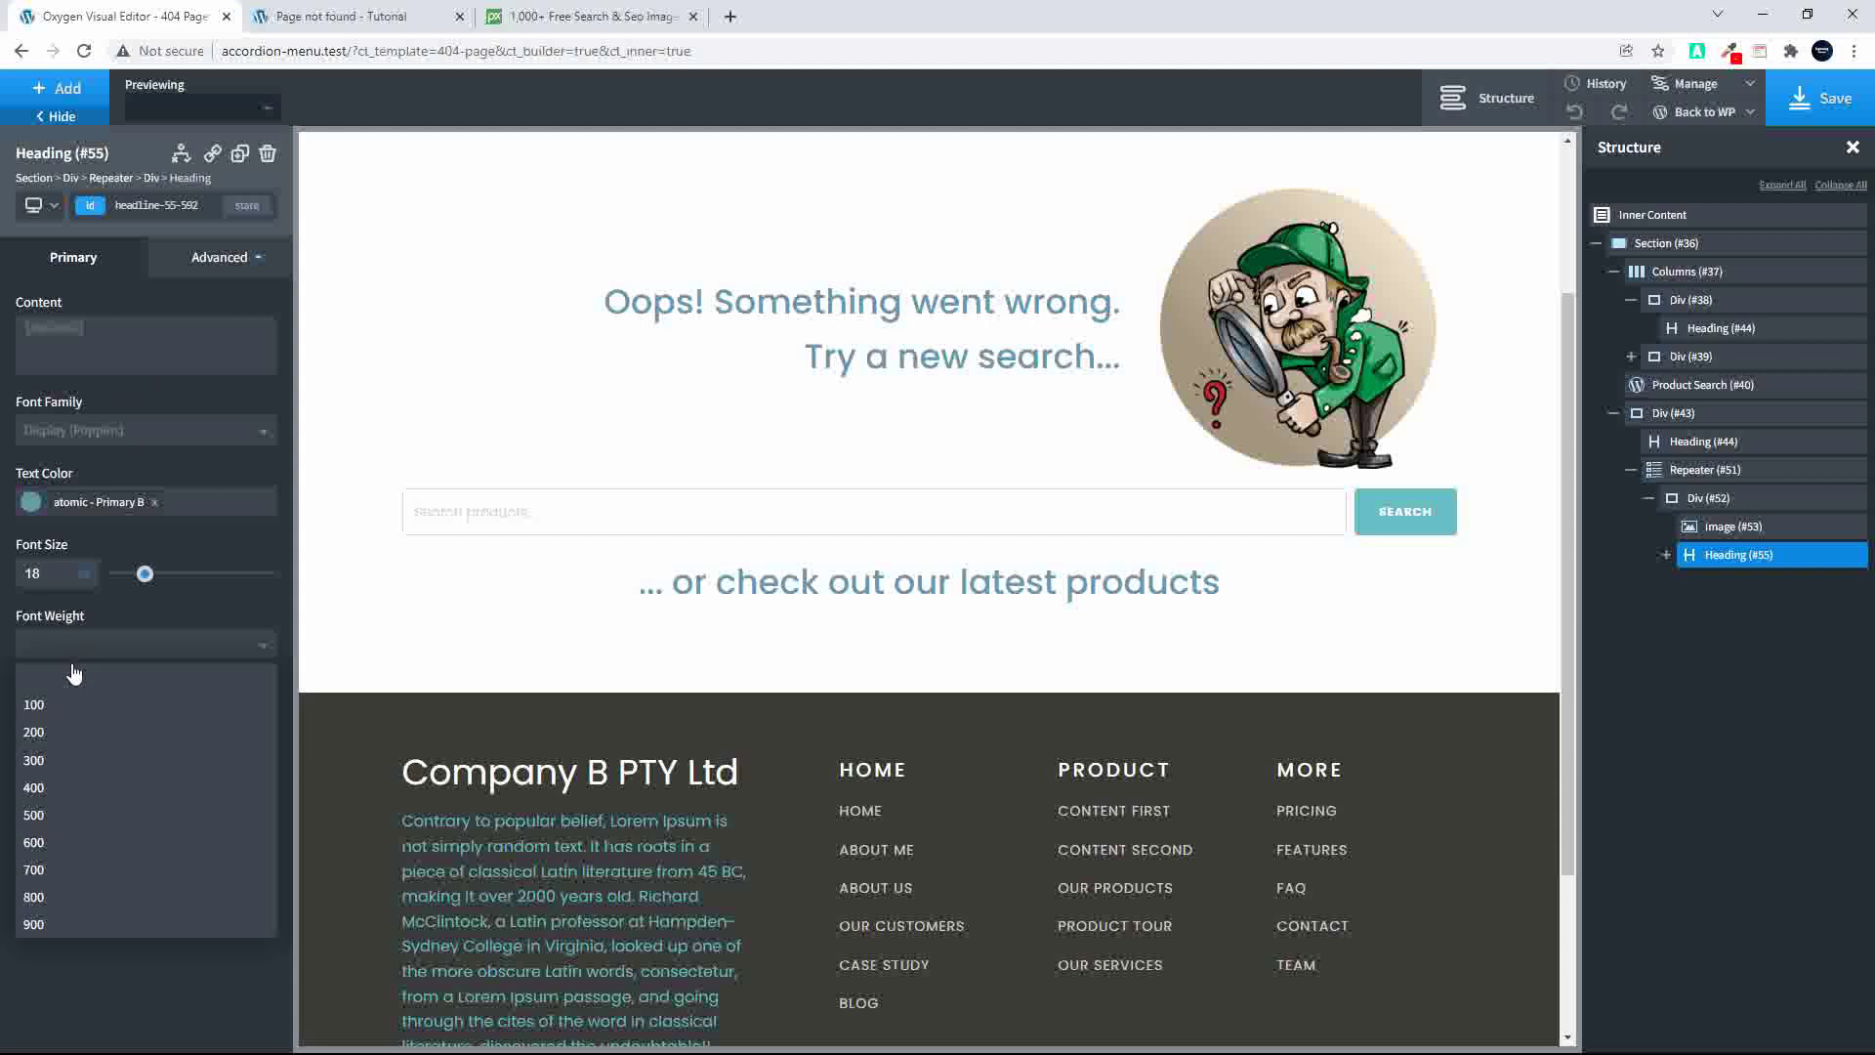
pyautogui.click(71, 809)
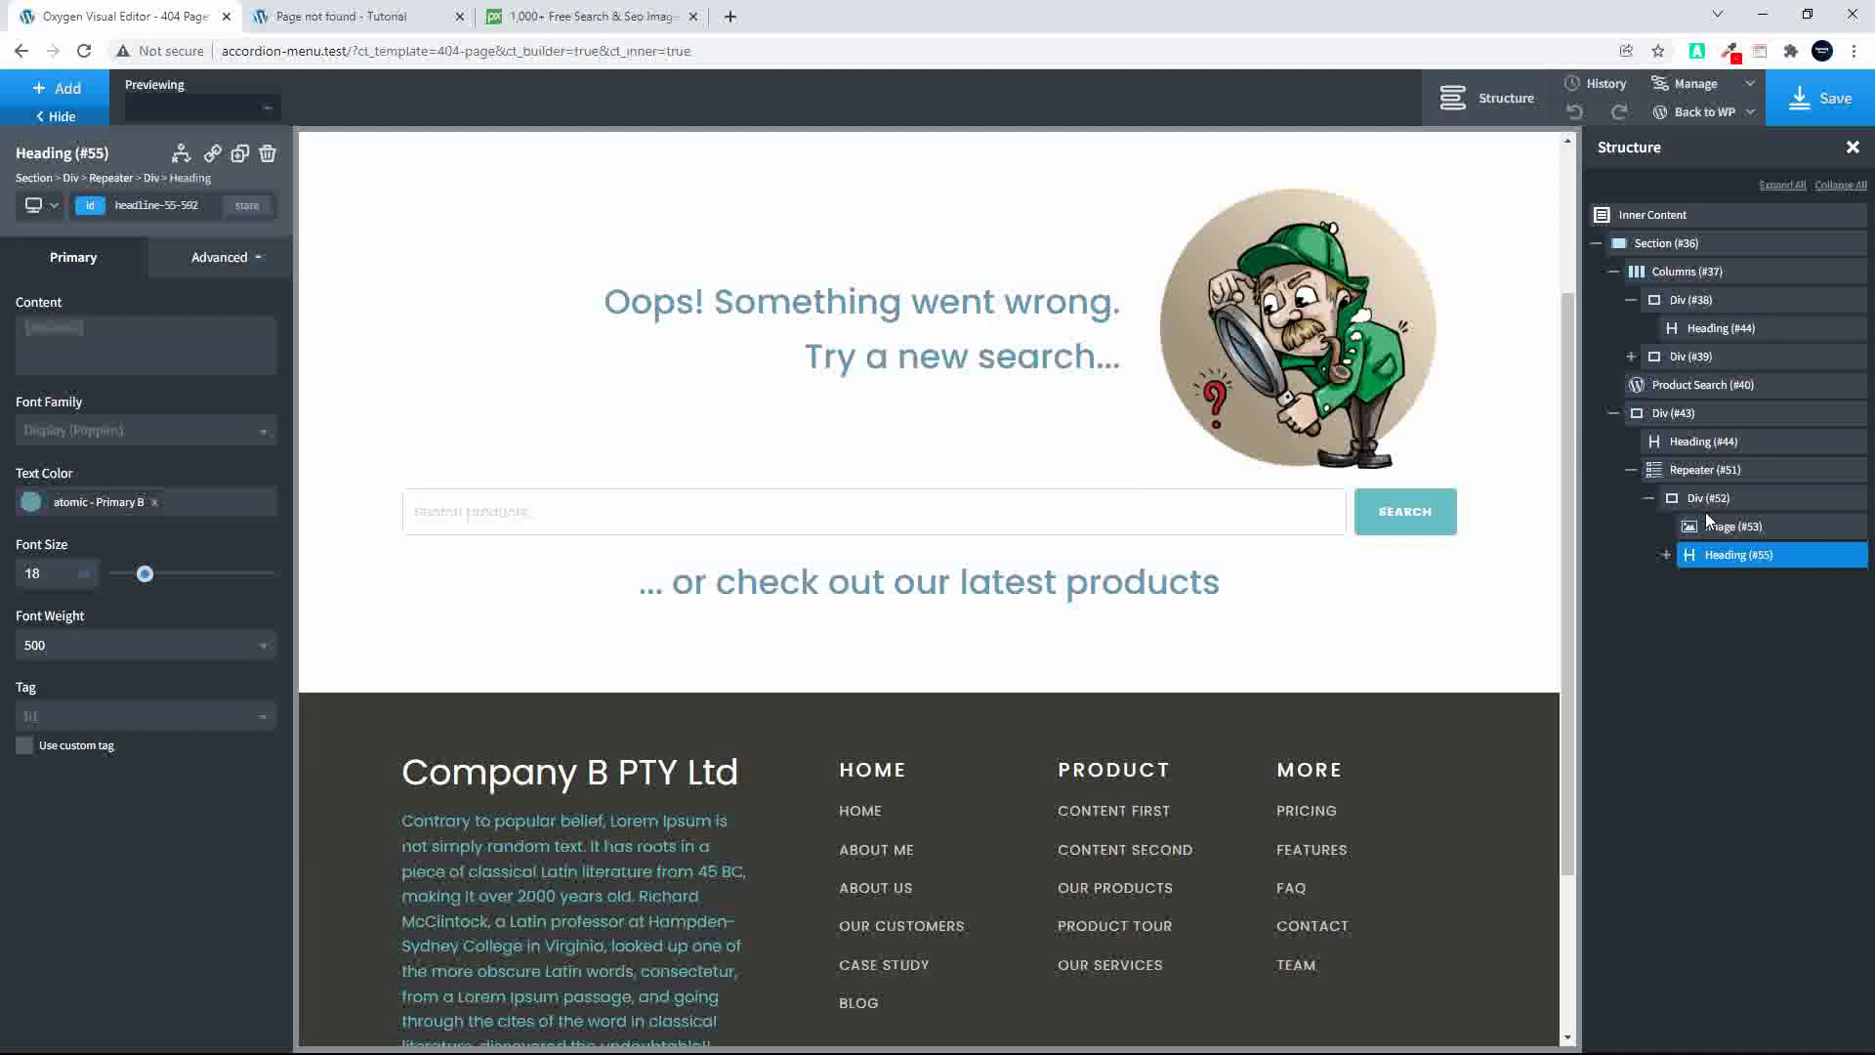
# Step: Wrap the Repeater's image in a Link Wrapper whose URL is the dynamic post Permalink, and save the template
pyautogui.click(1731, 530)
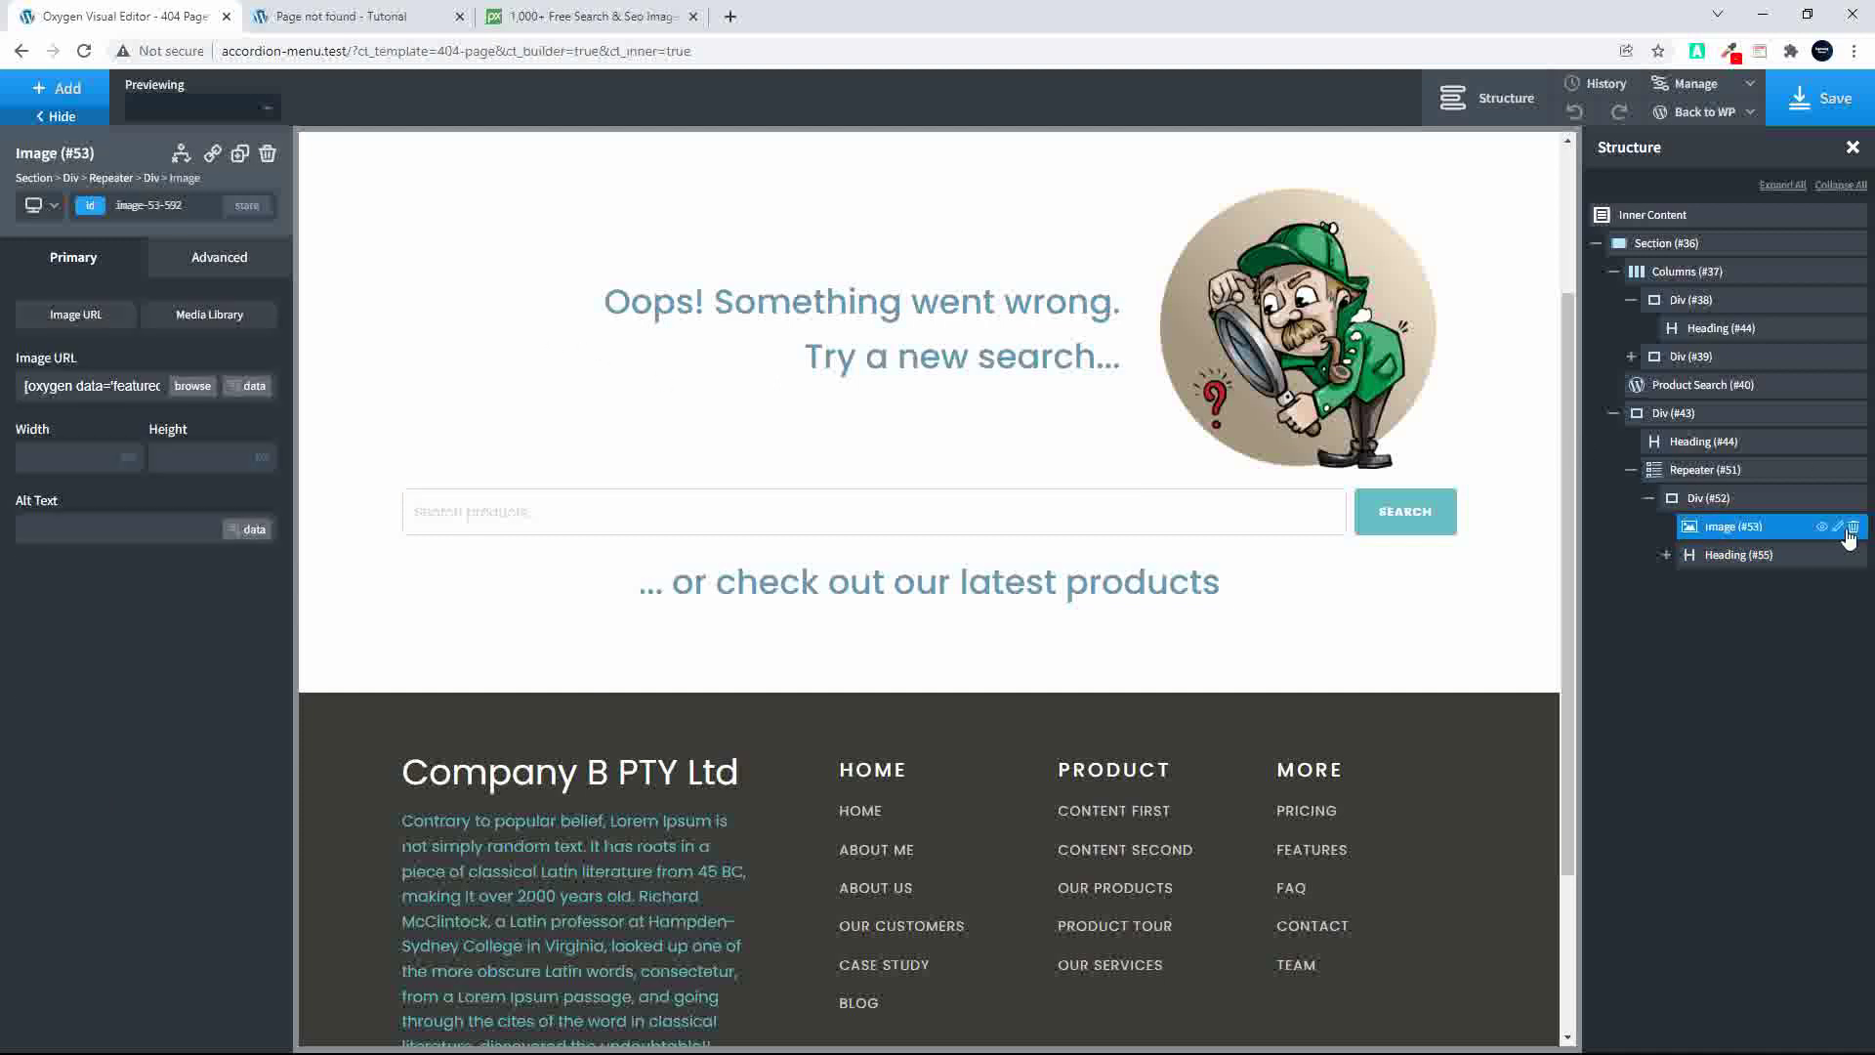
pyautogui.click(212, 154)
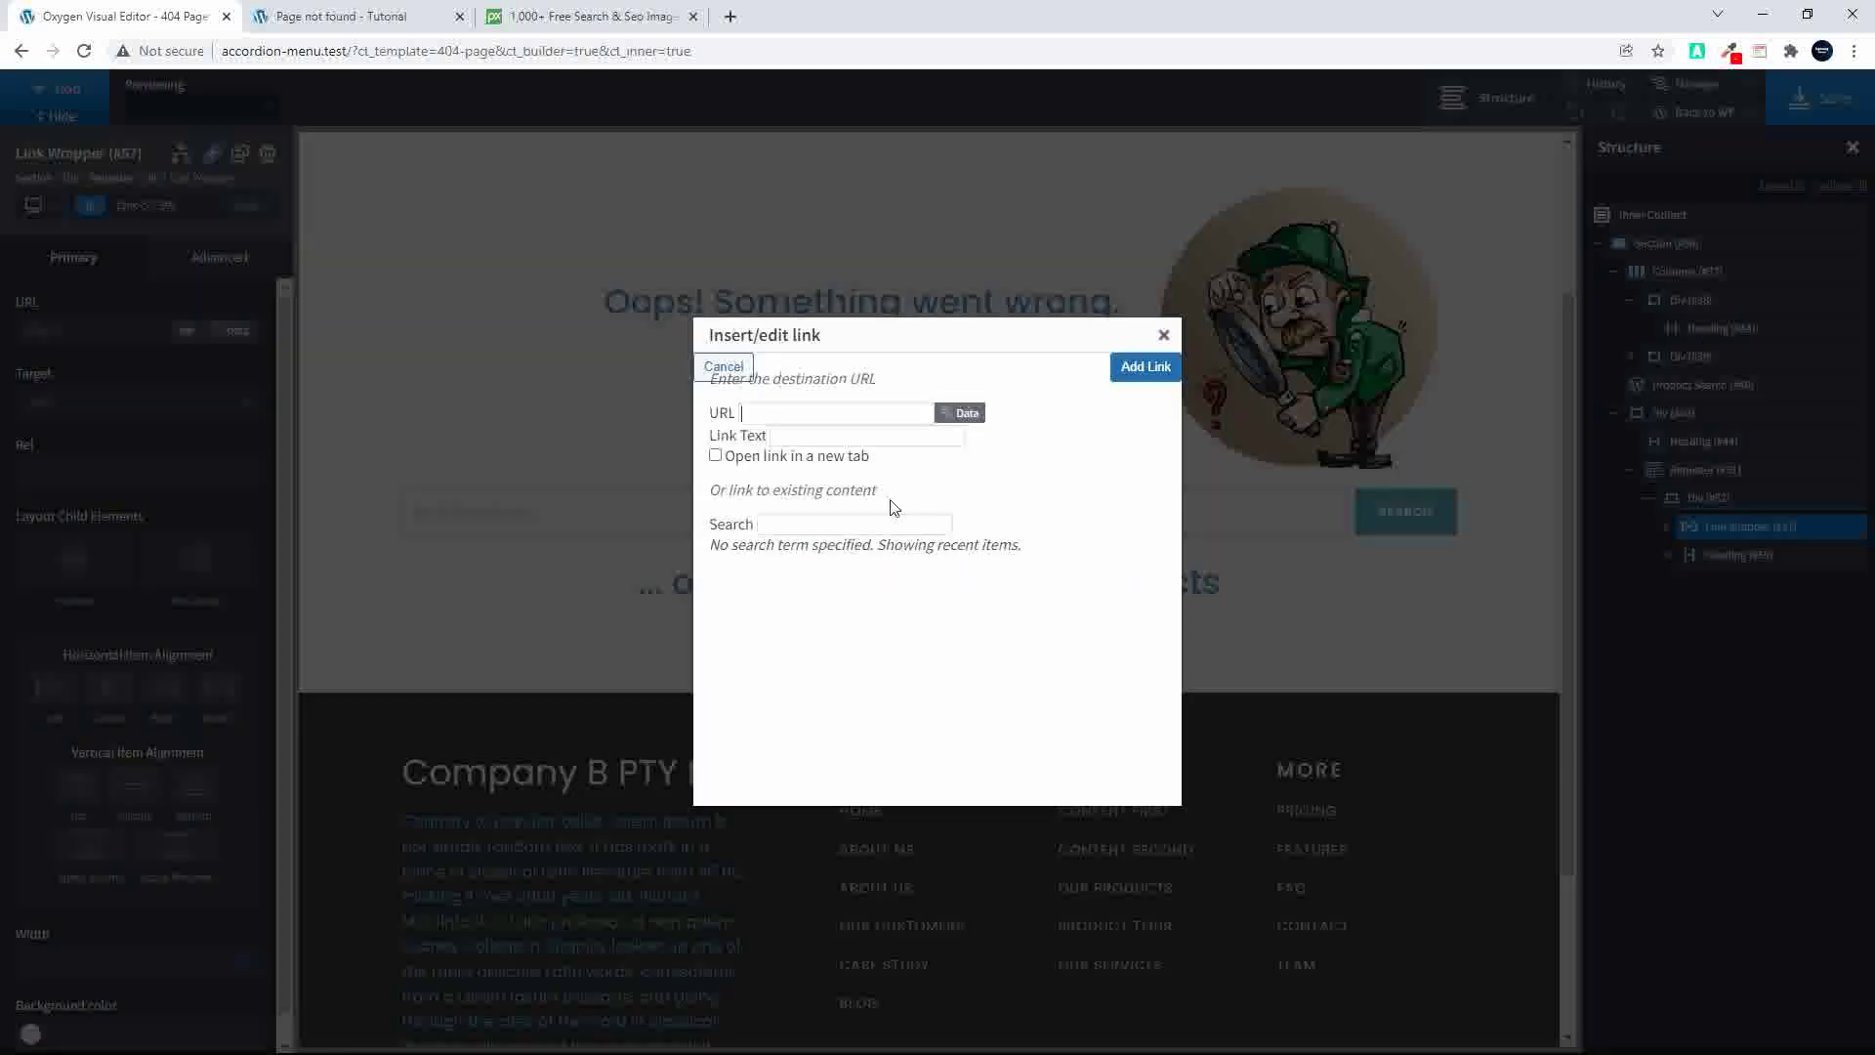
pyautogui.click(1165, 338)
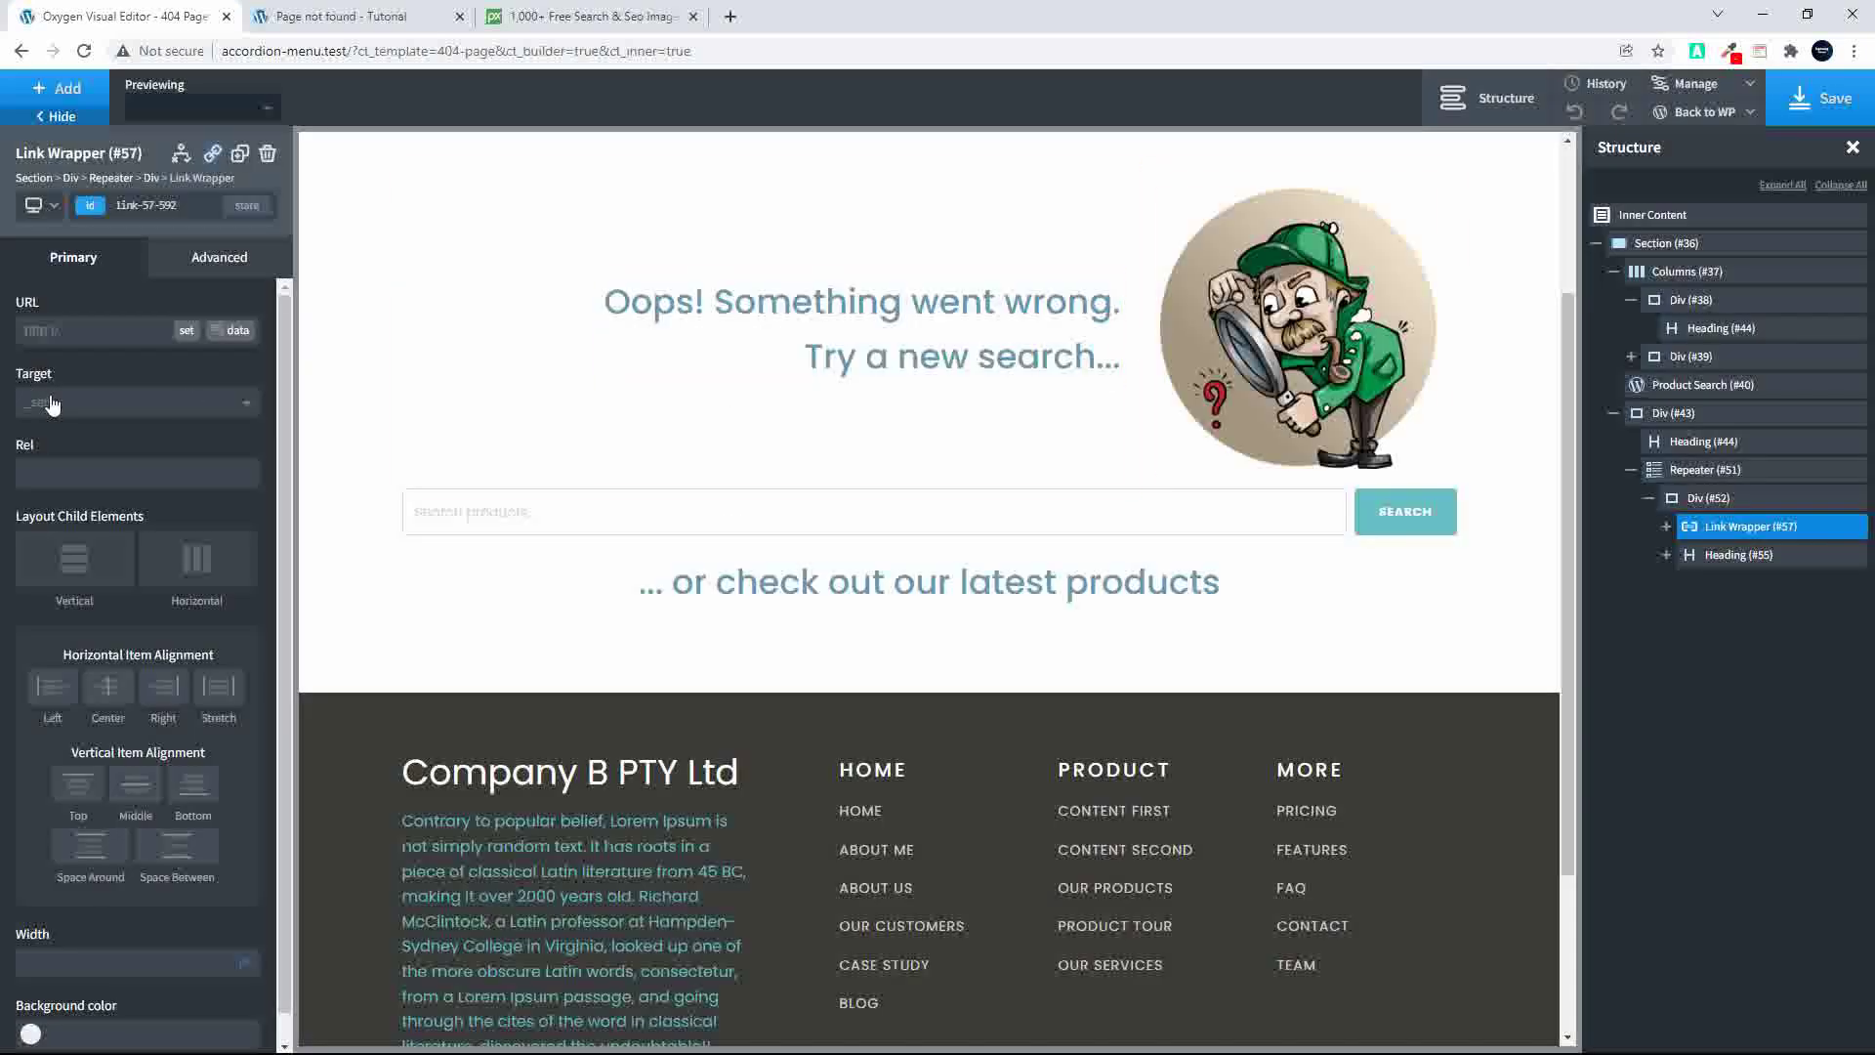
pyautogui.click(238, 330)
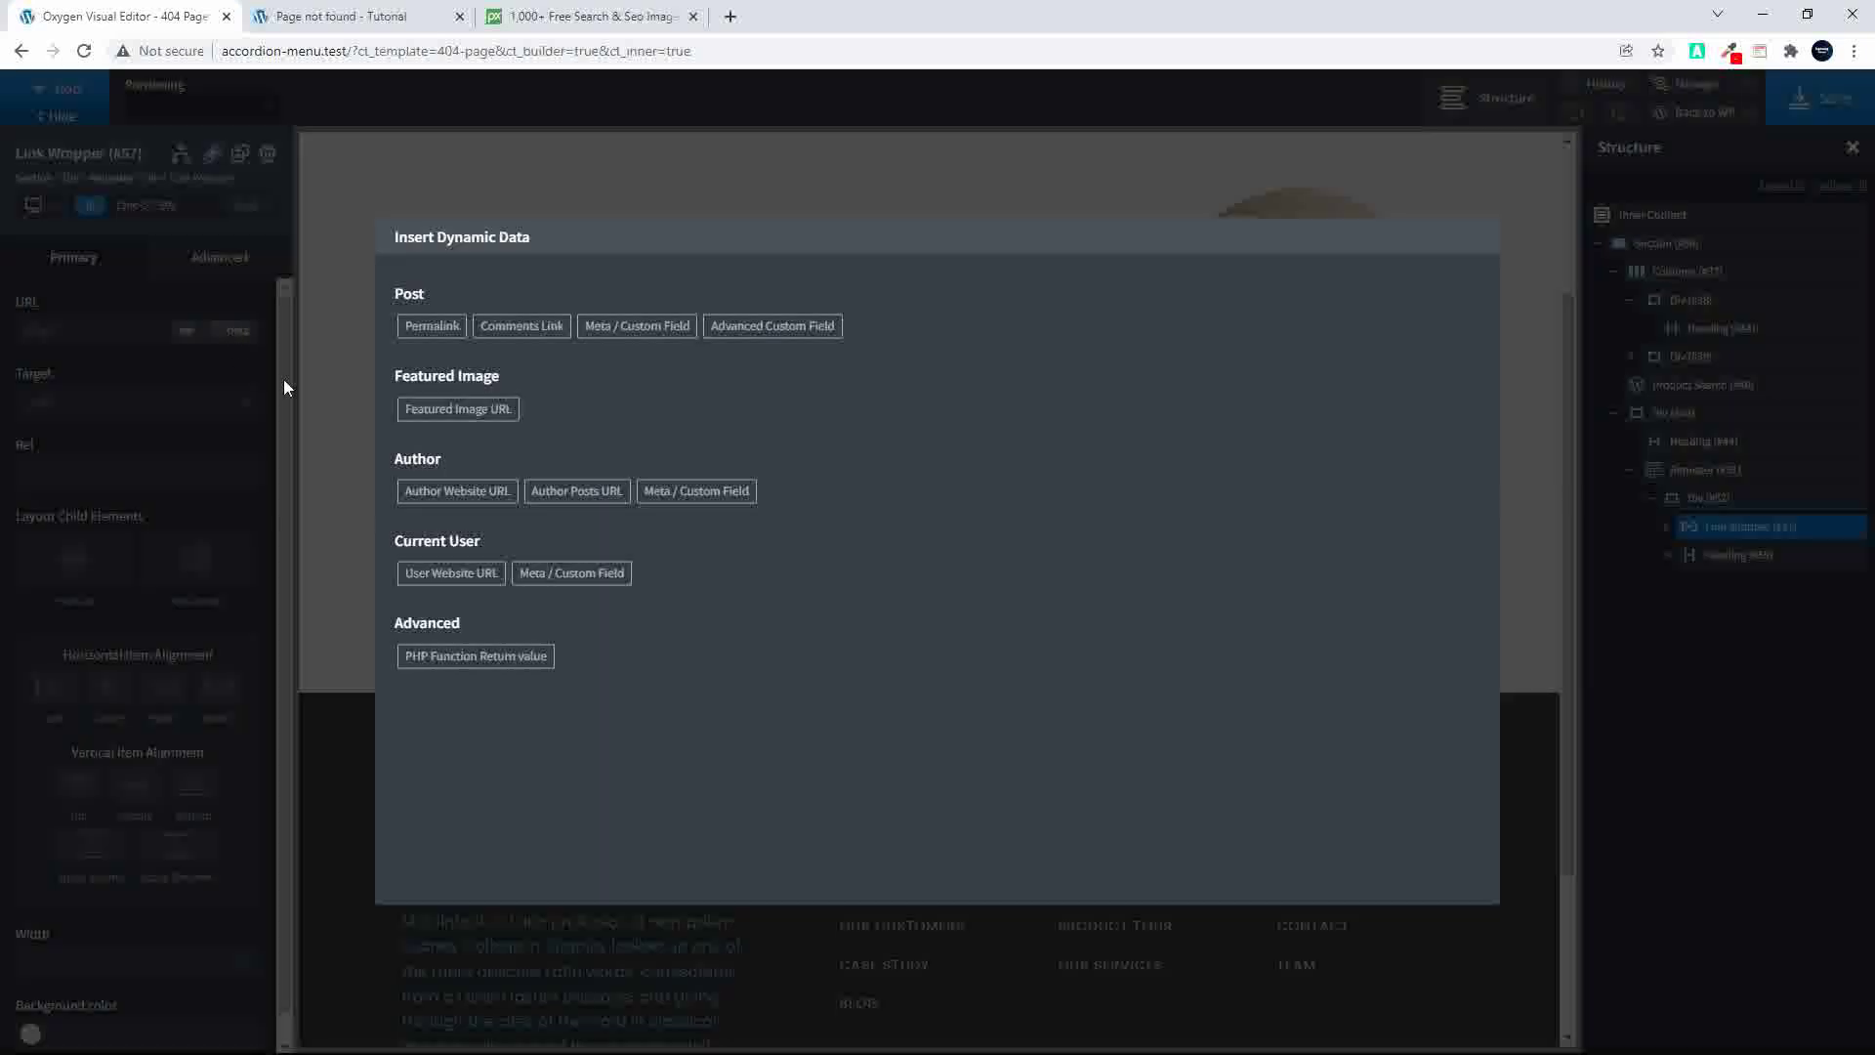
pyautogui.click(432, 327)
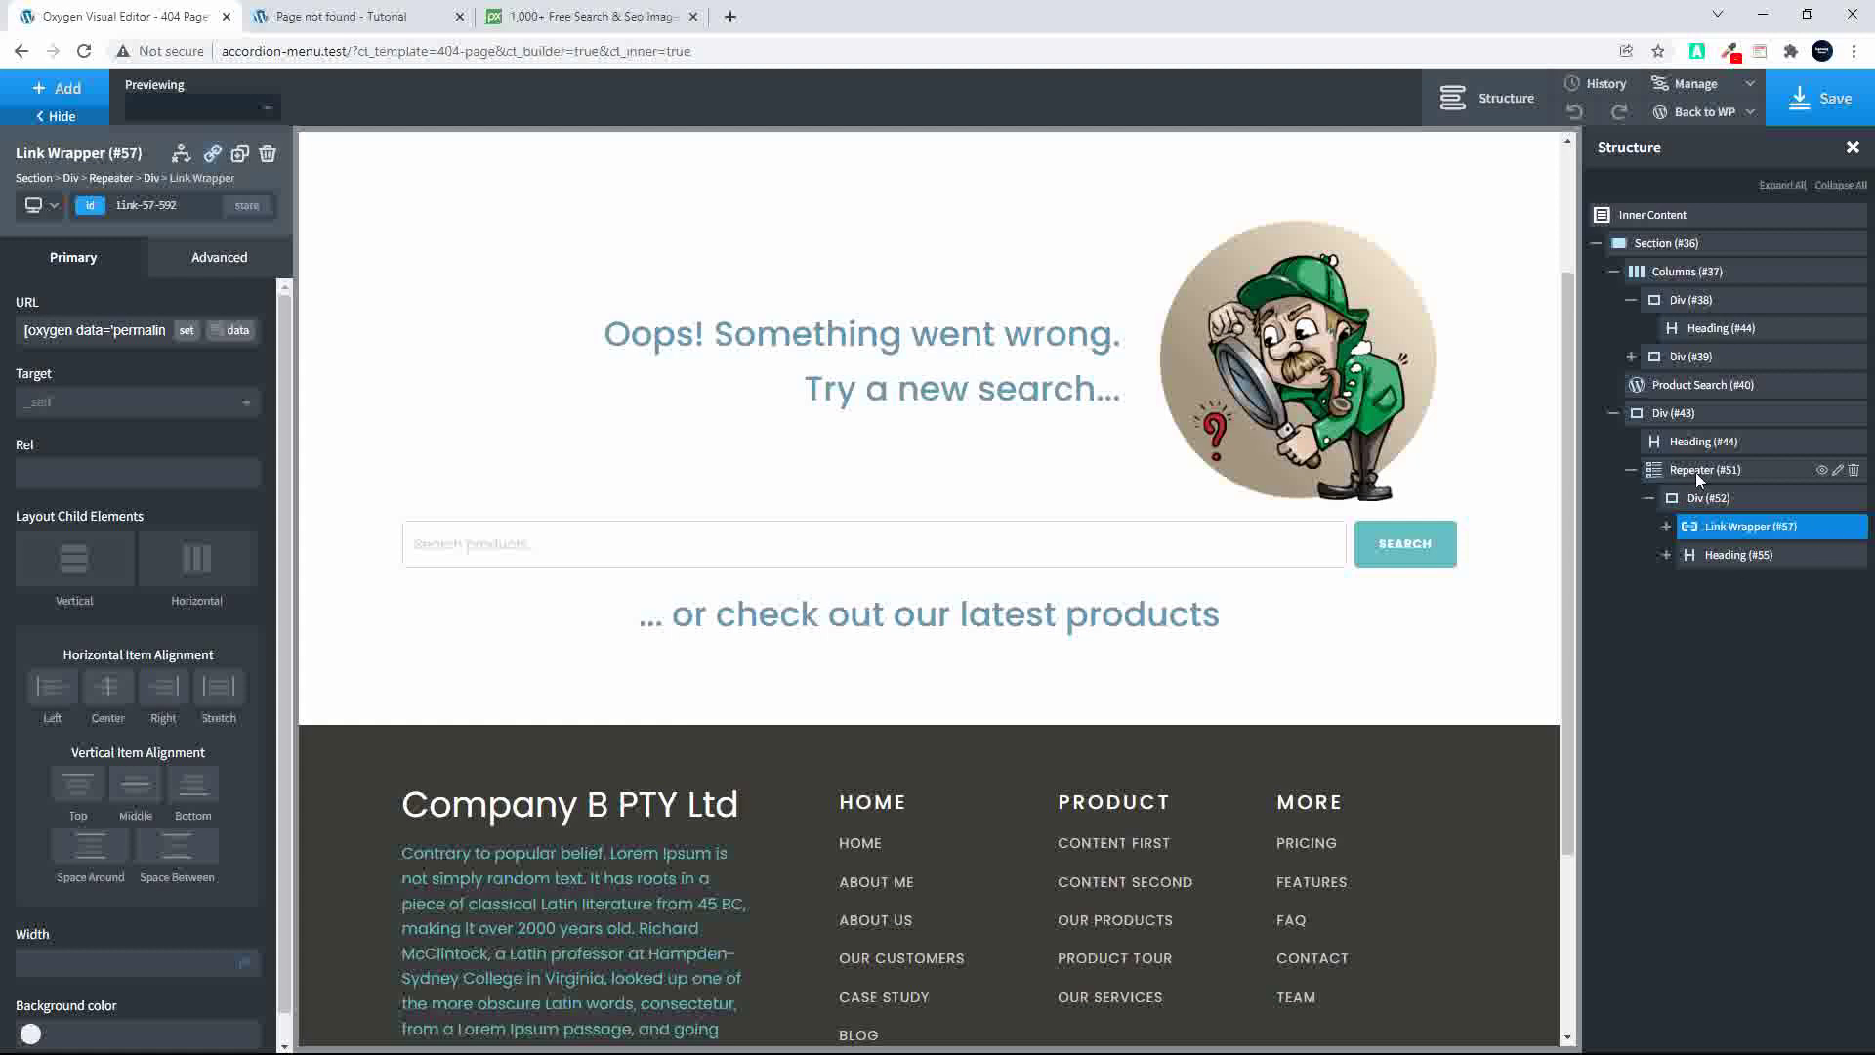
pyautogui.click(1823, 97)
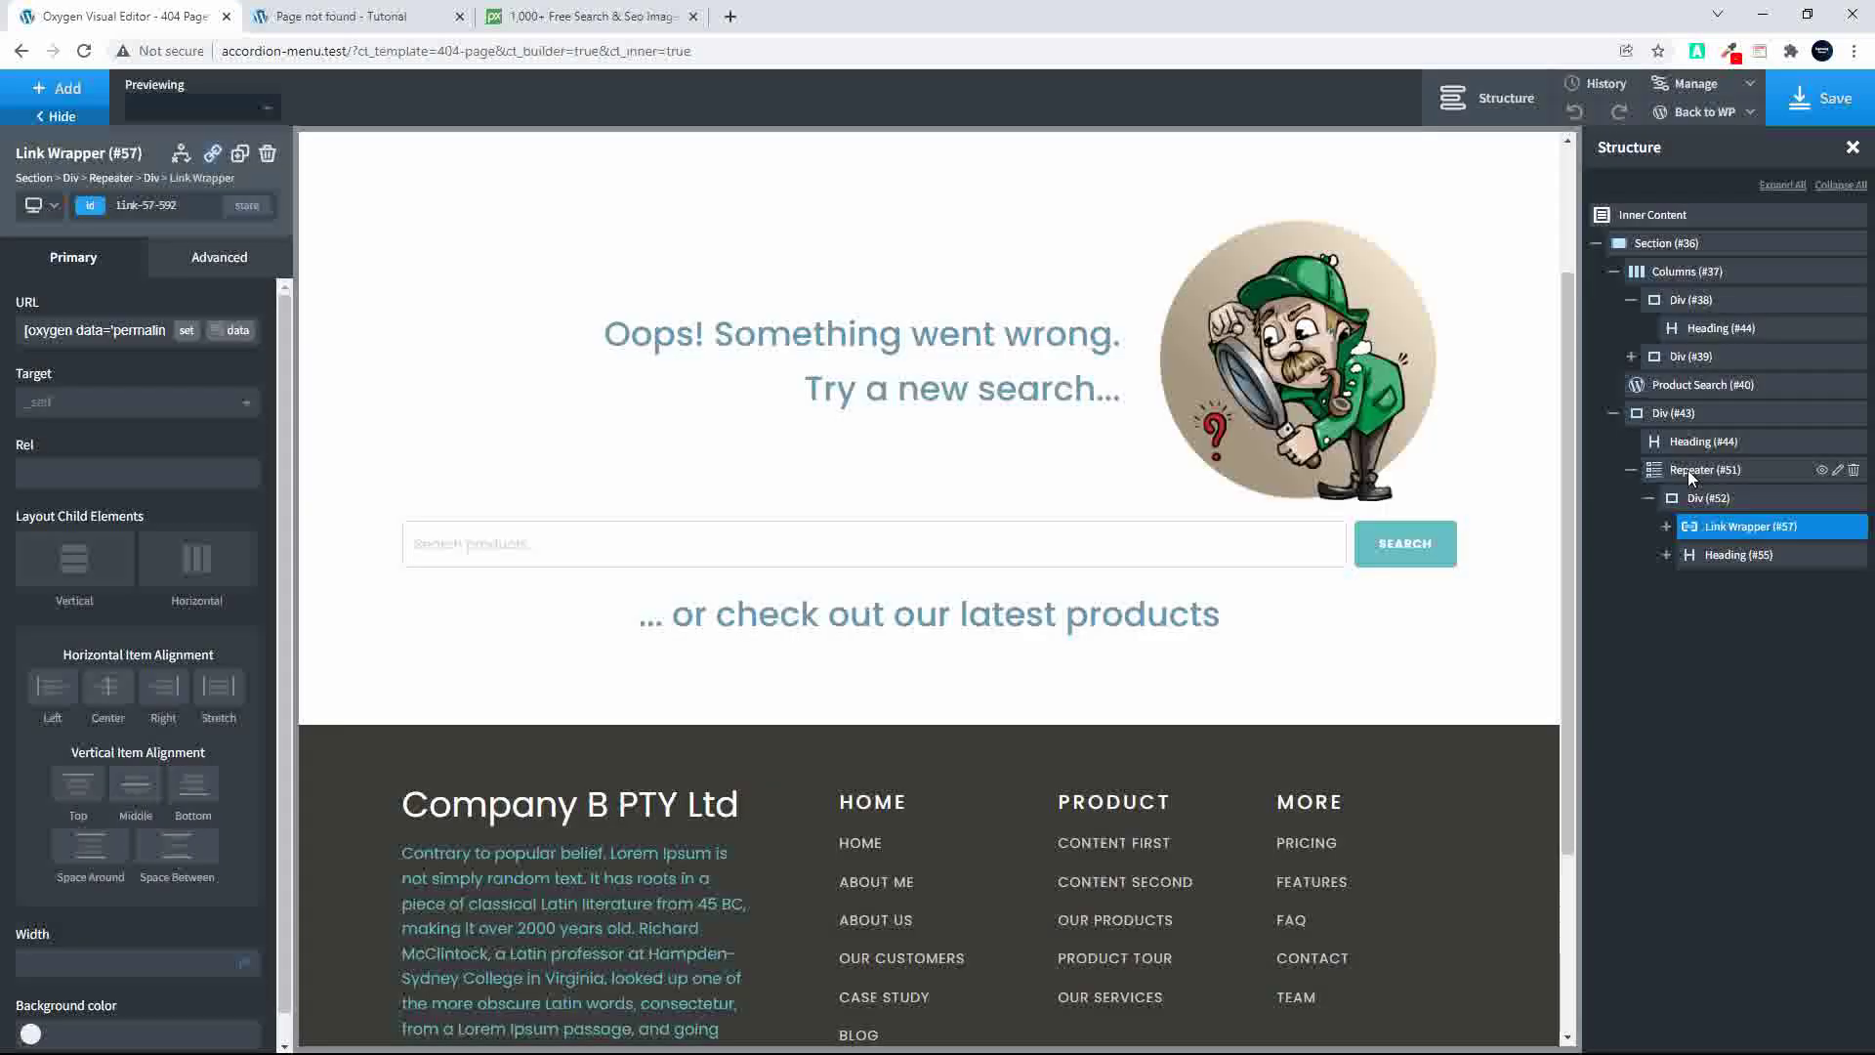
# Step: Switch the Repeater's WP Query to advanced and add a first query parameter to it
pyautogui.click(1688, 471)
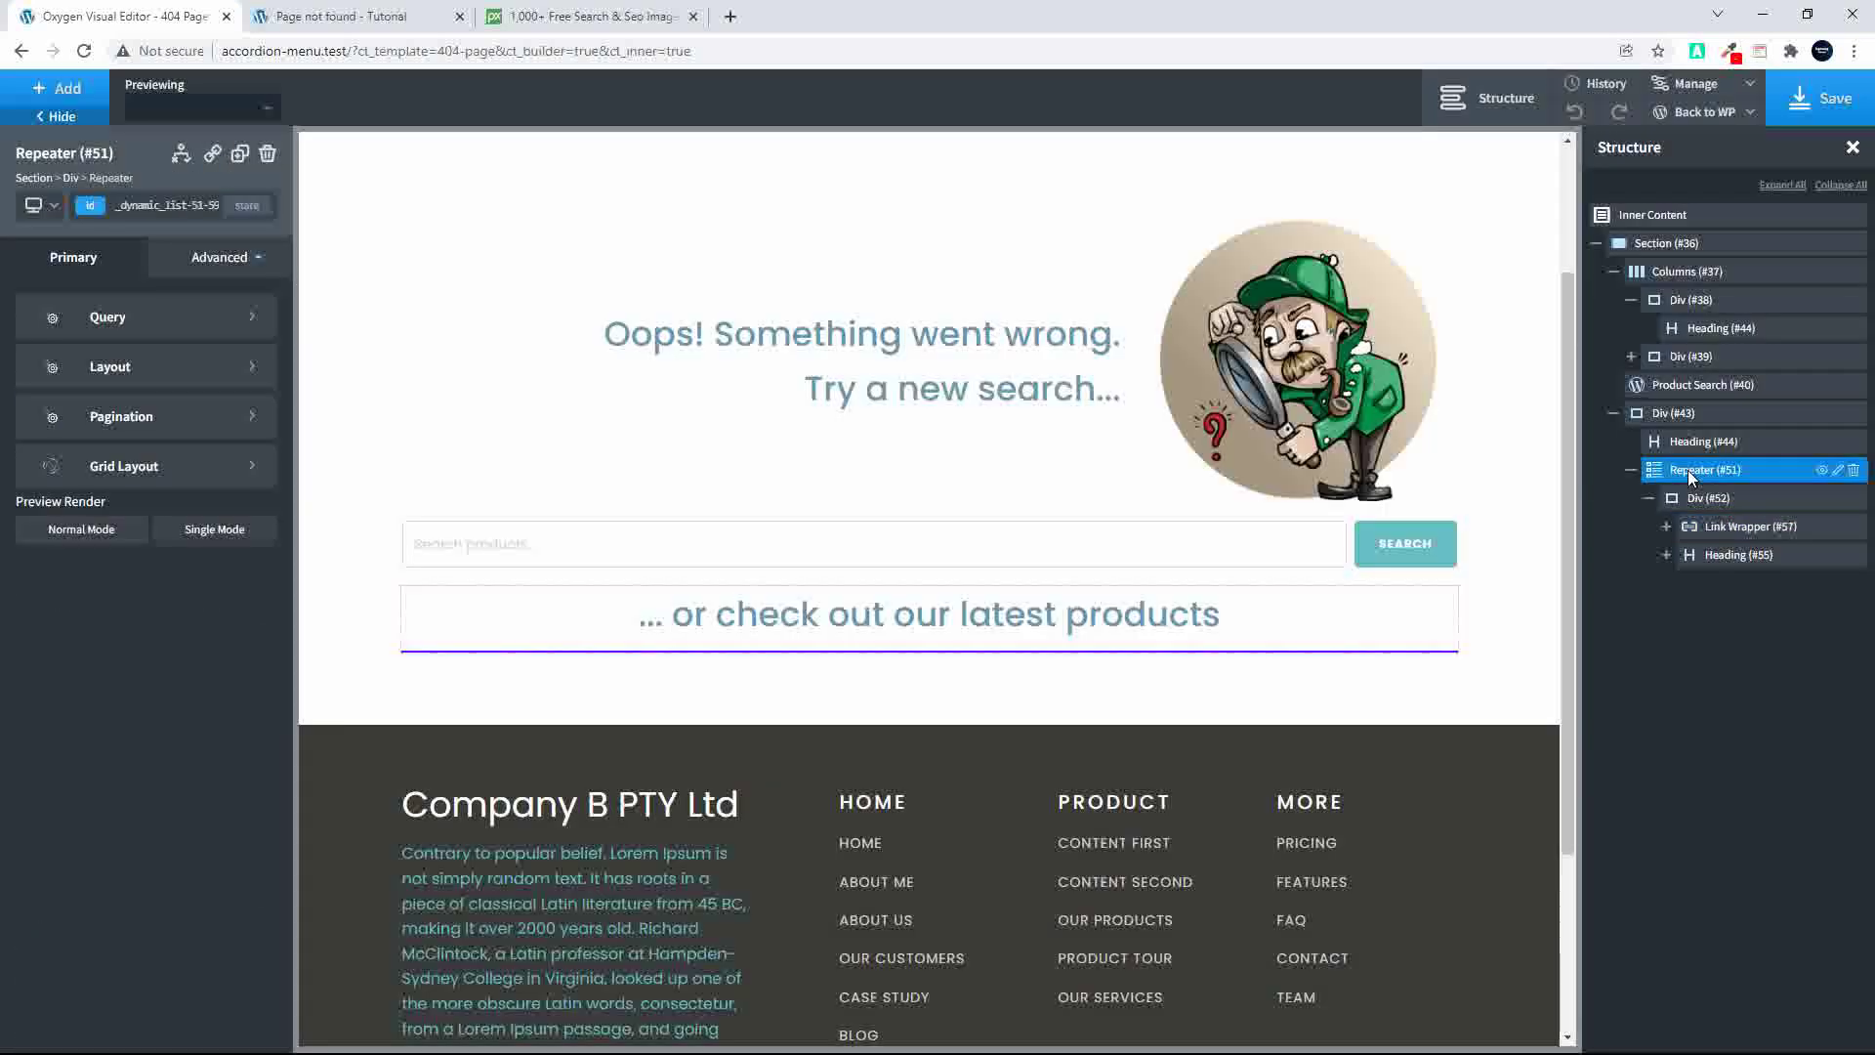
pyautogui.click(86, 315)
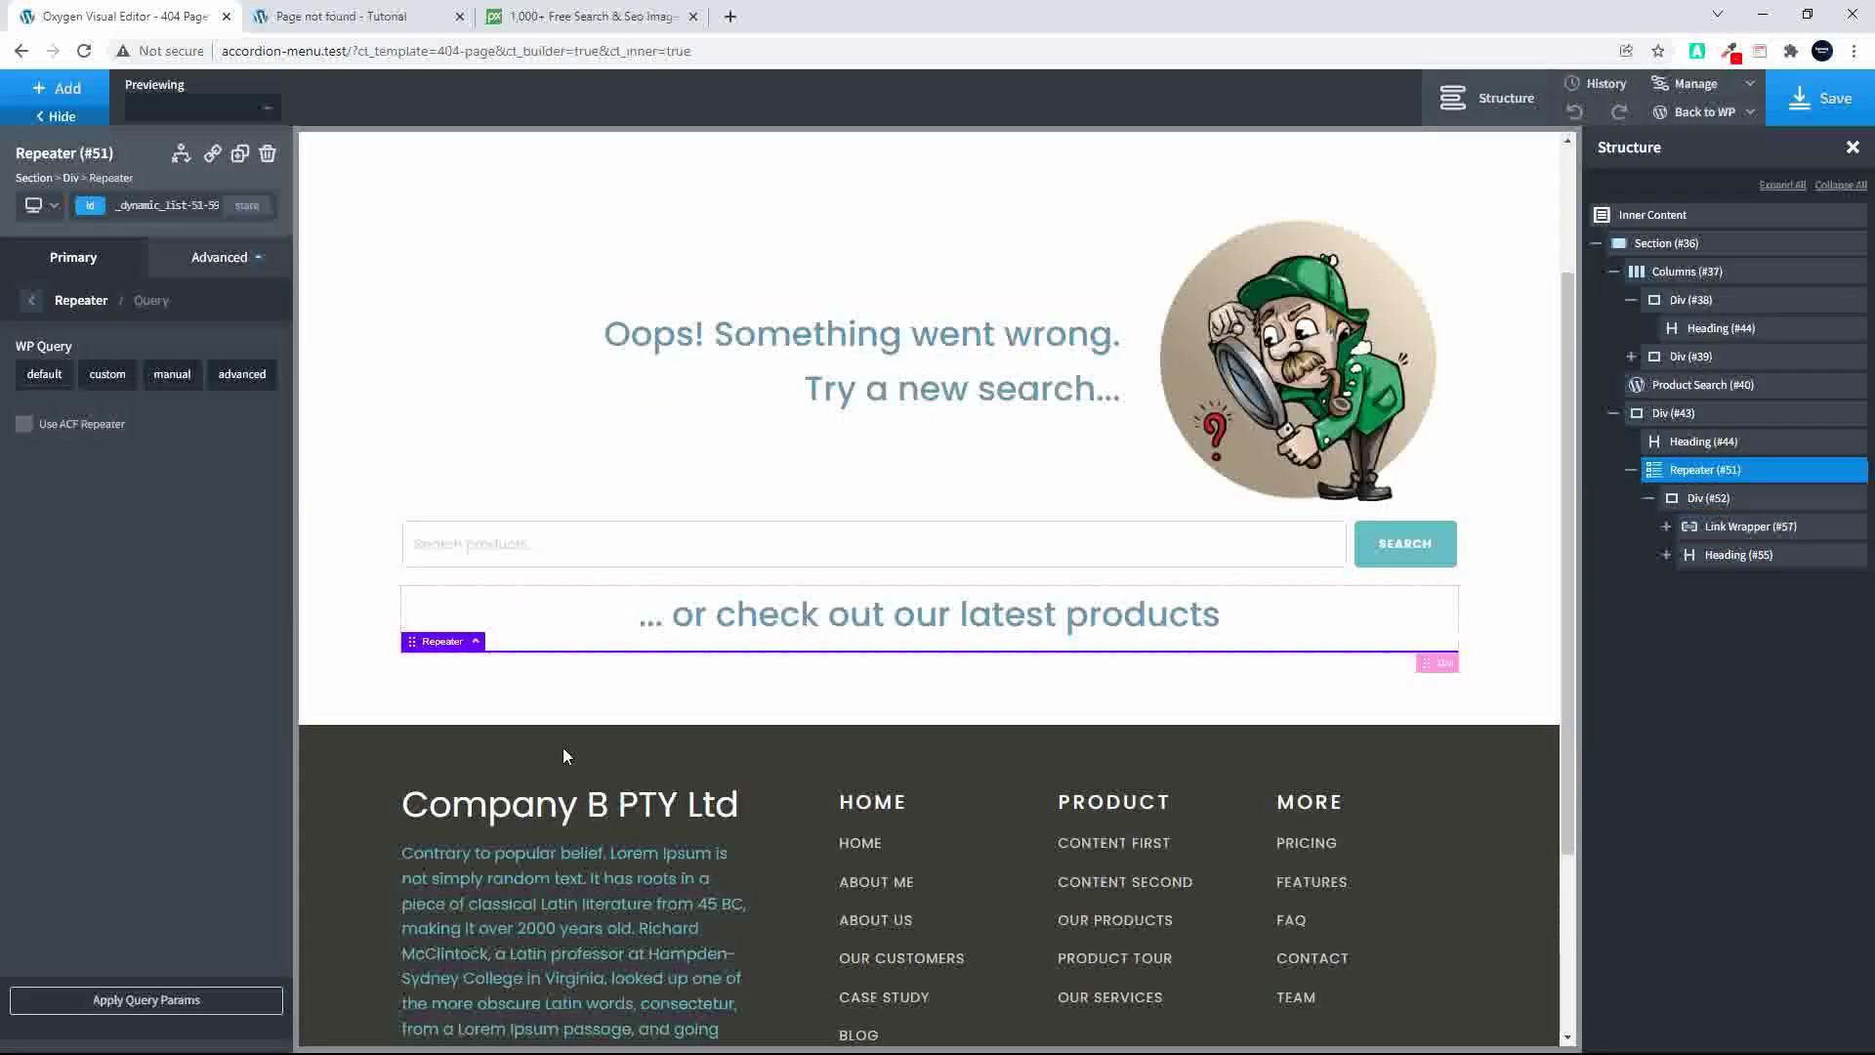
pyautogui.click(249, 377)
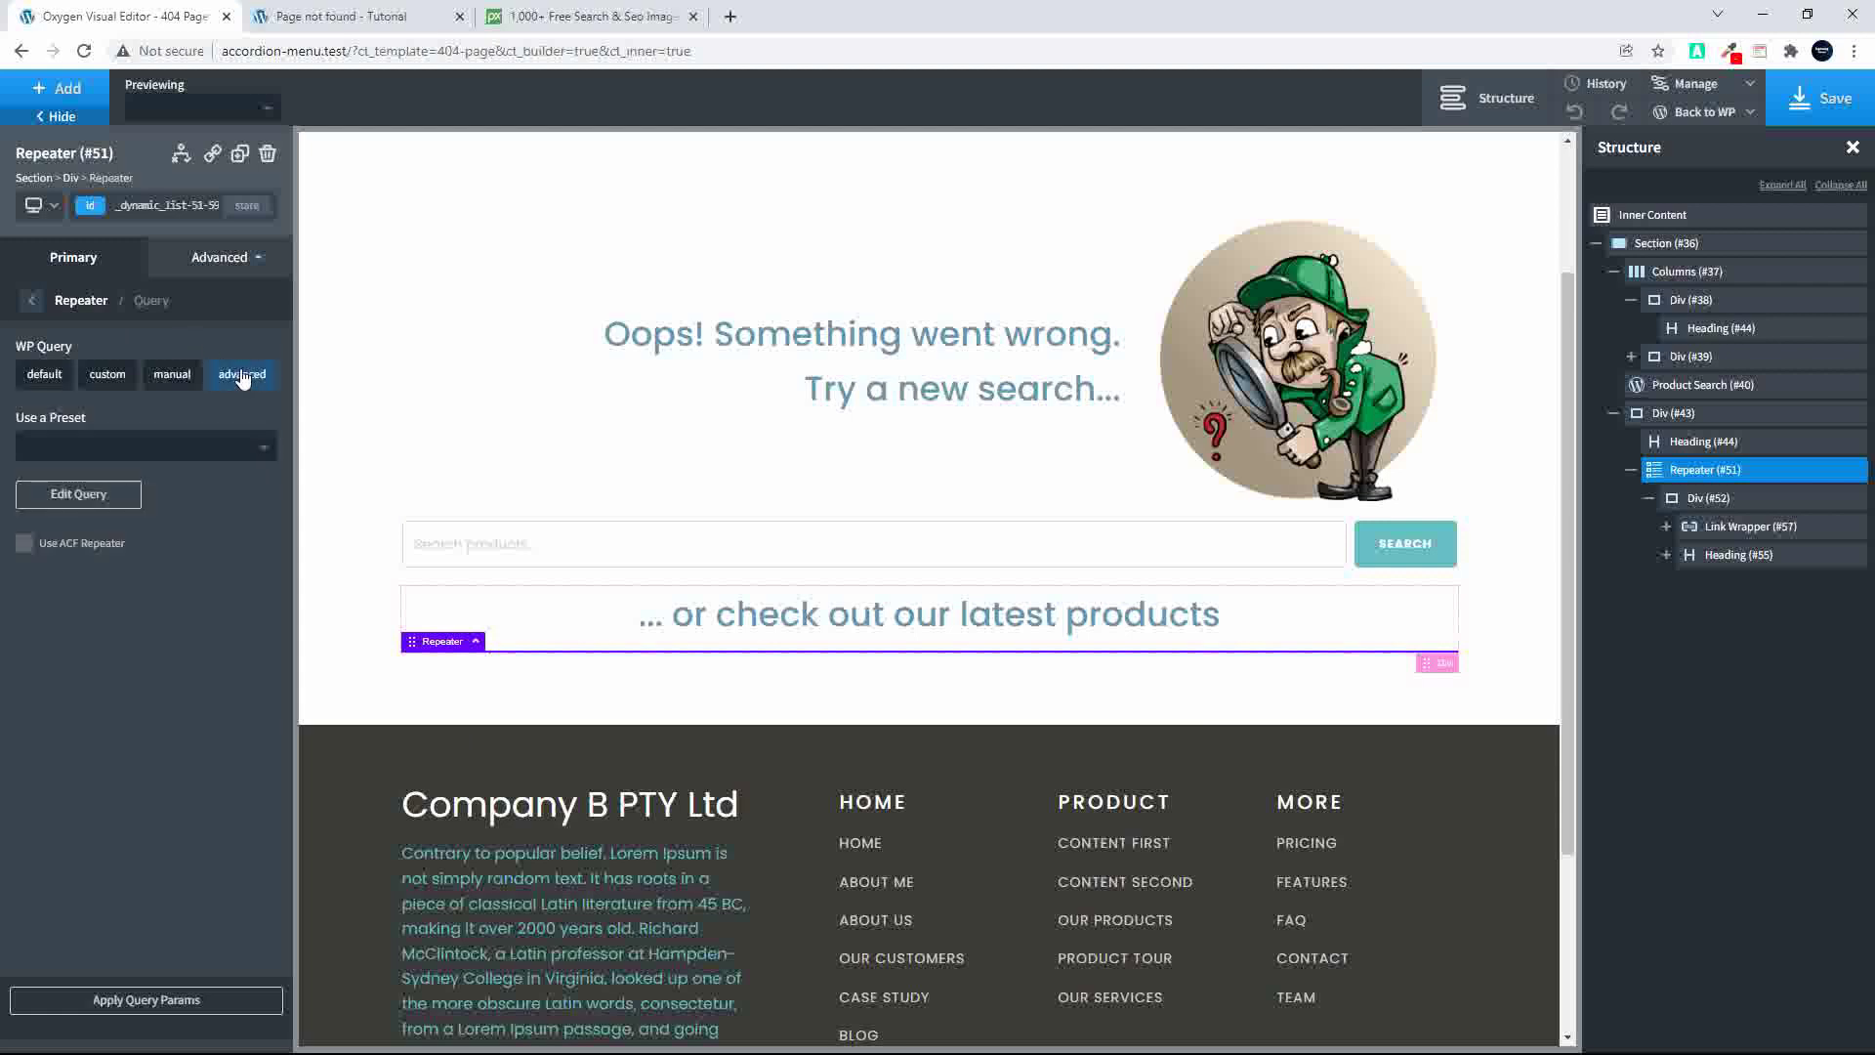
pyautogui.click(94, 493)
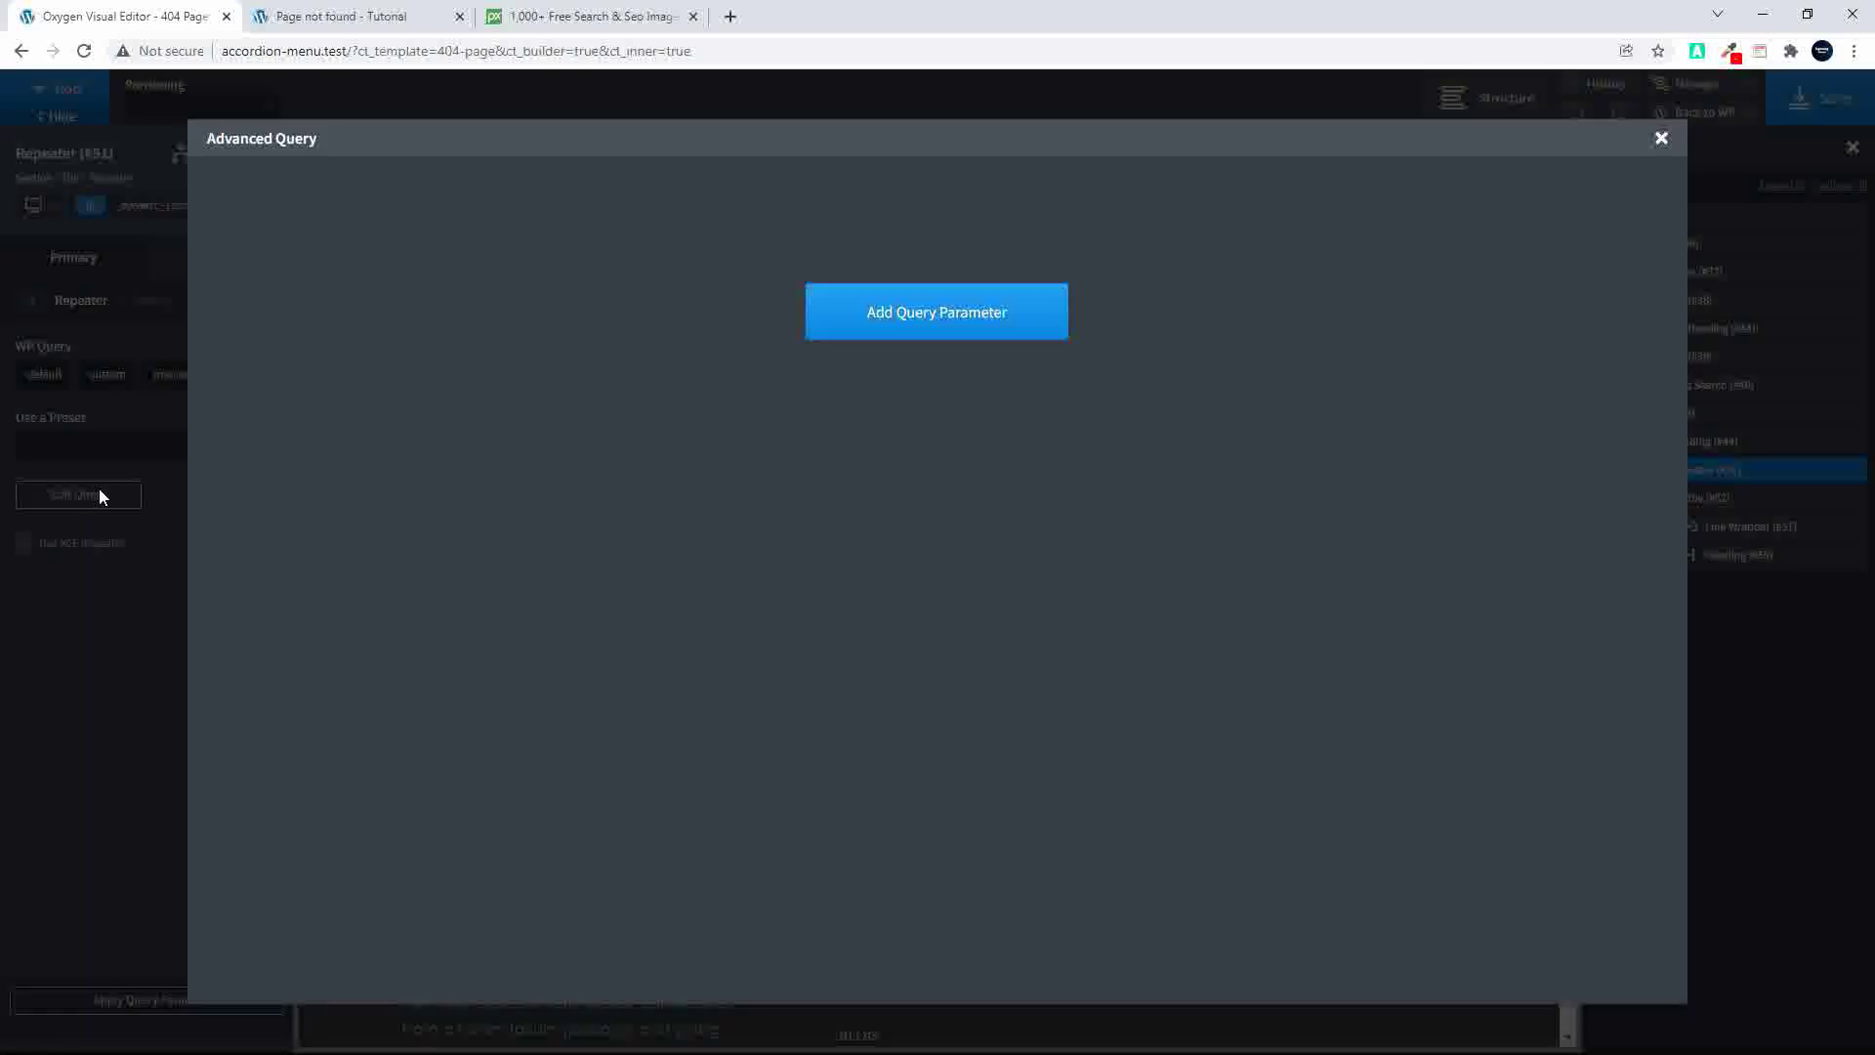
pyautogui.click(944, 311)
# Step: Try to set the Repeater's query parameter to post_type, and close the advanced query editor
pyautogui.click(445, 207)
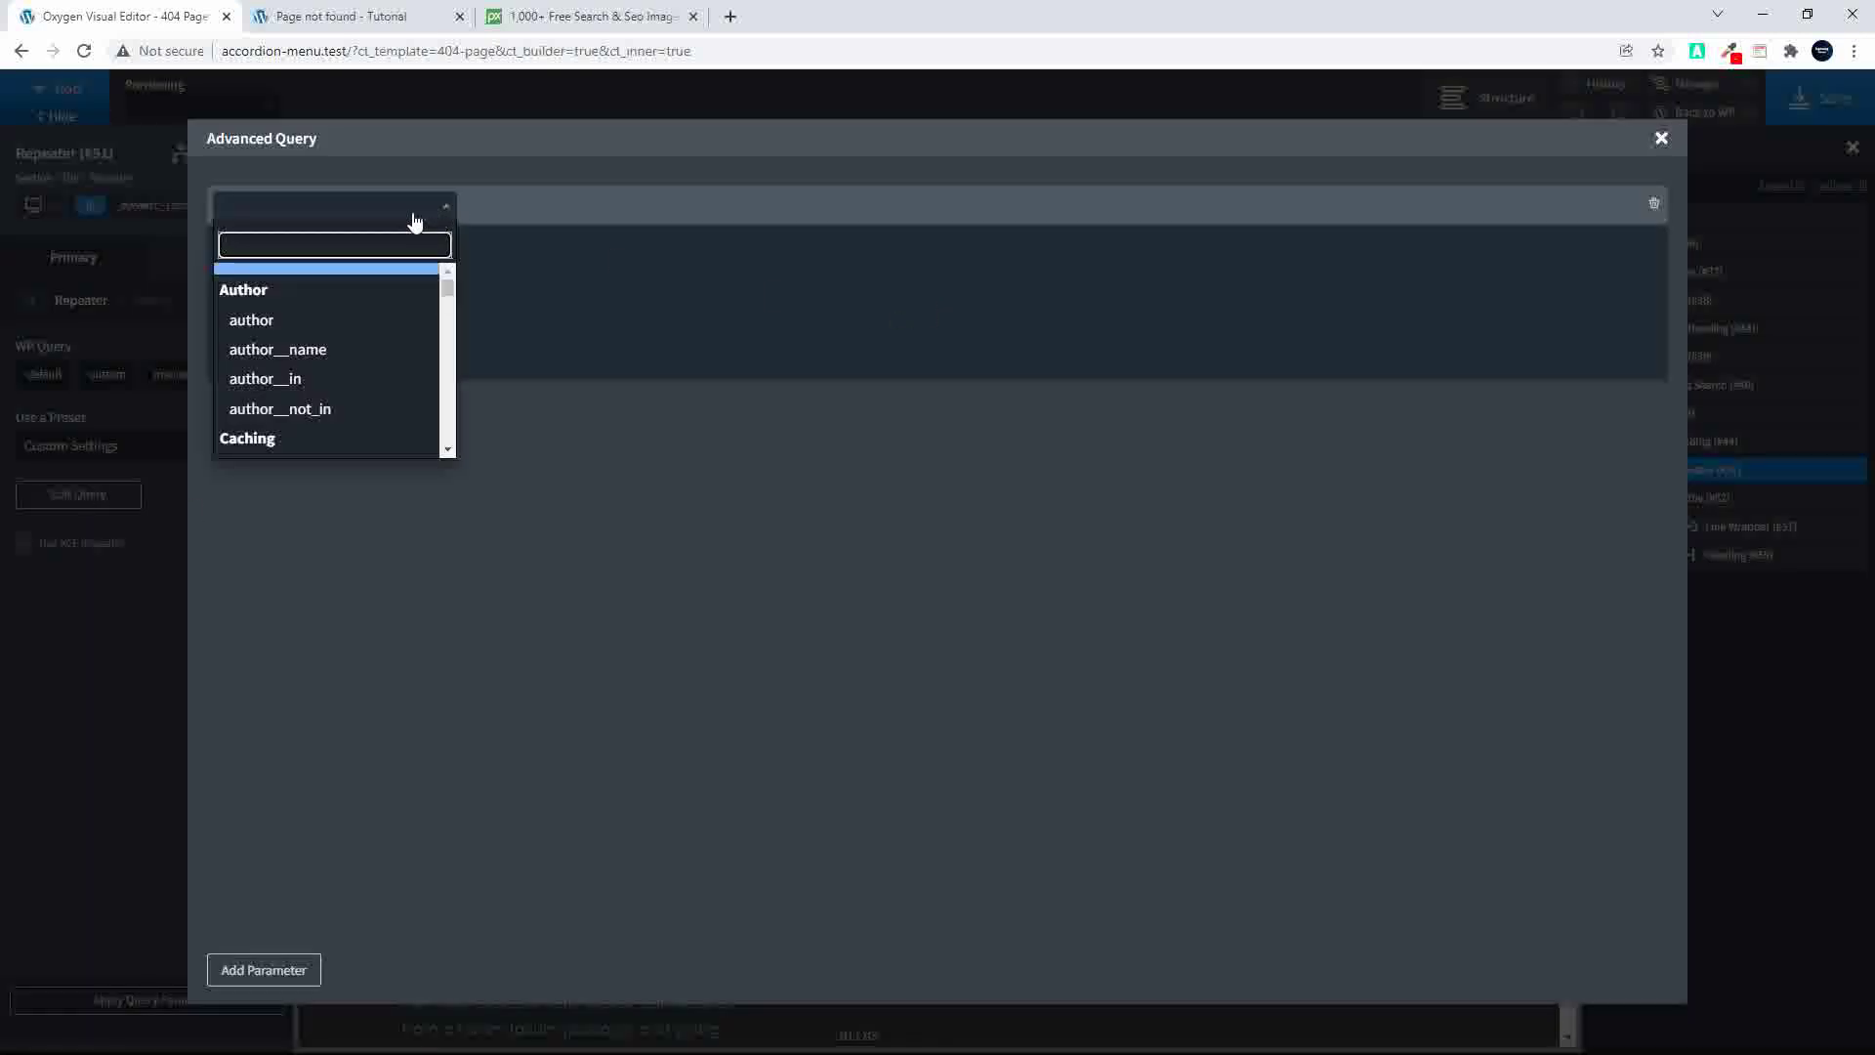
pyautogui.write('post')
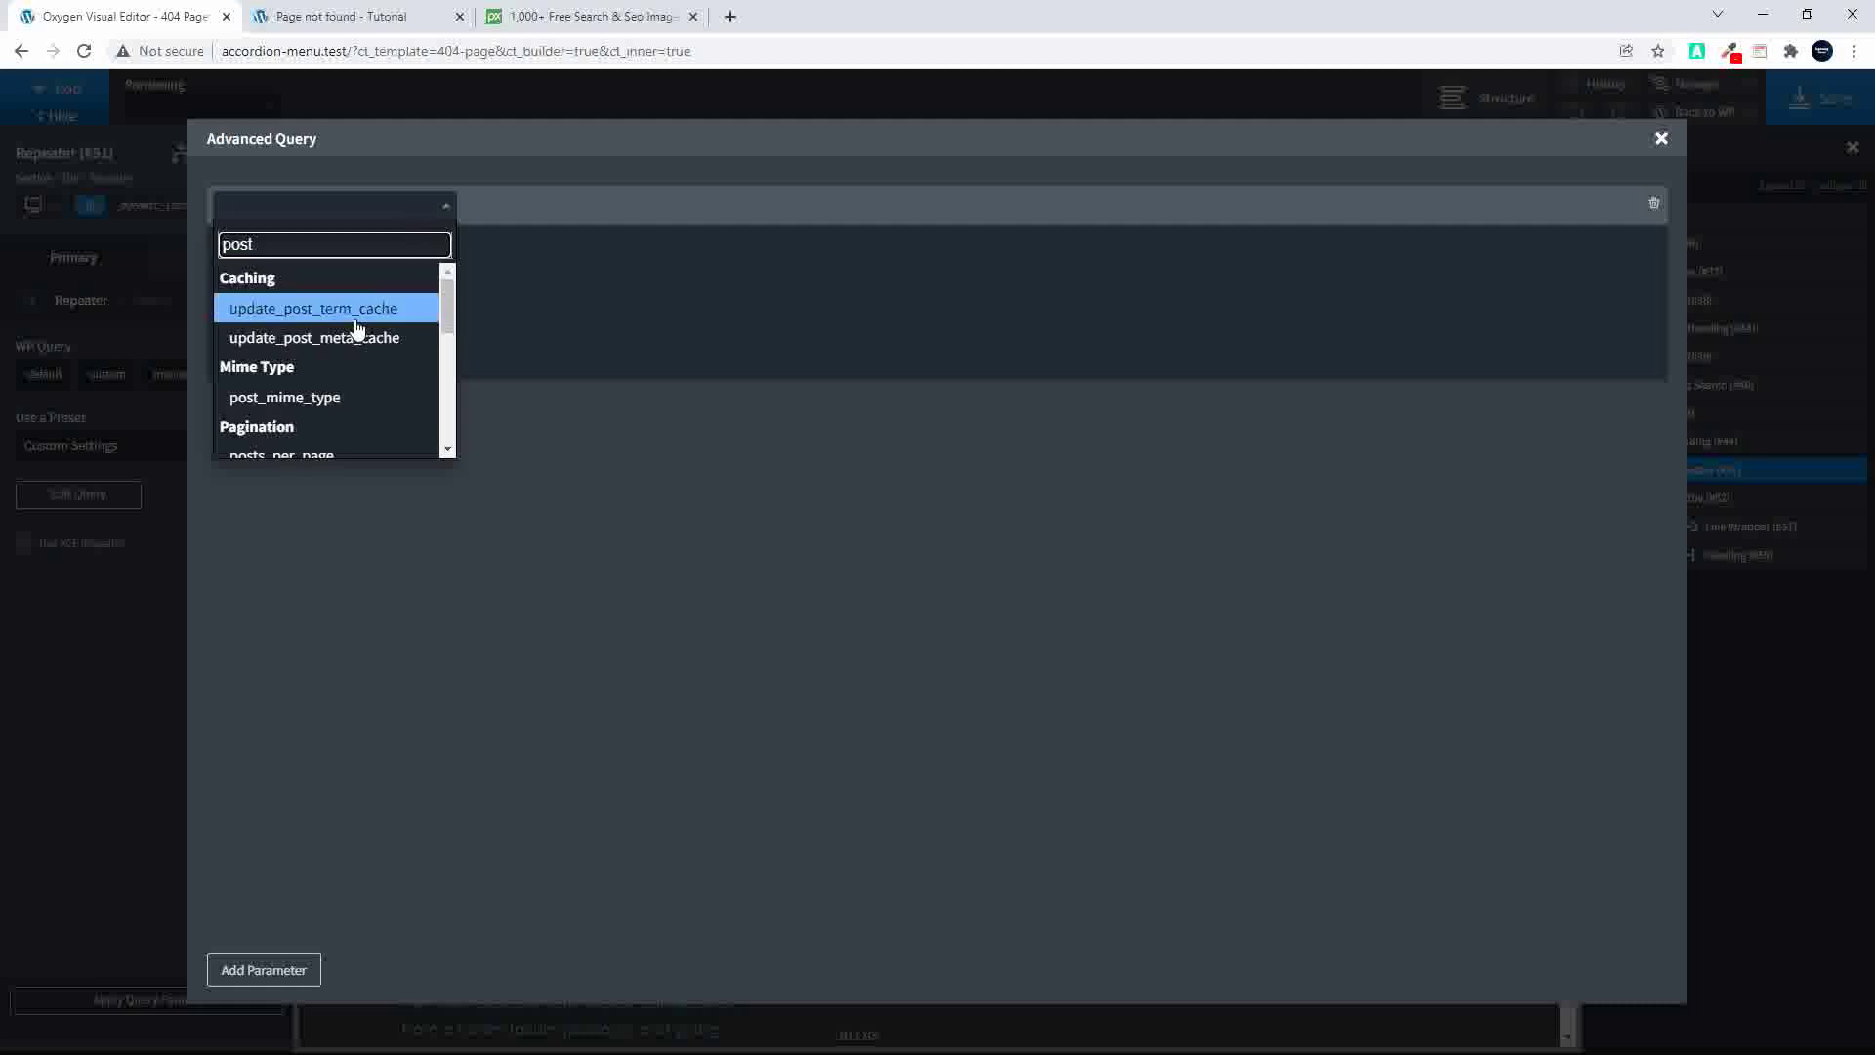
pyautogui.write('_t')
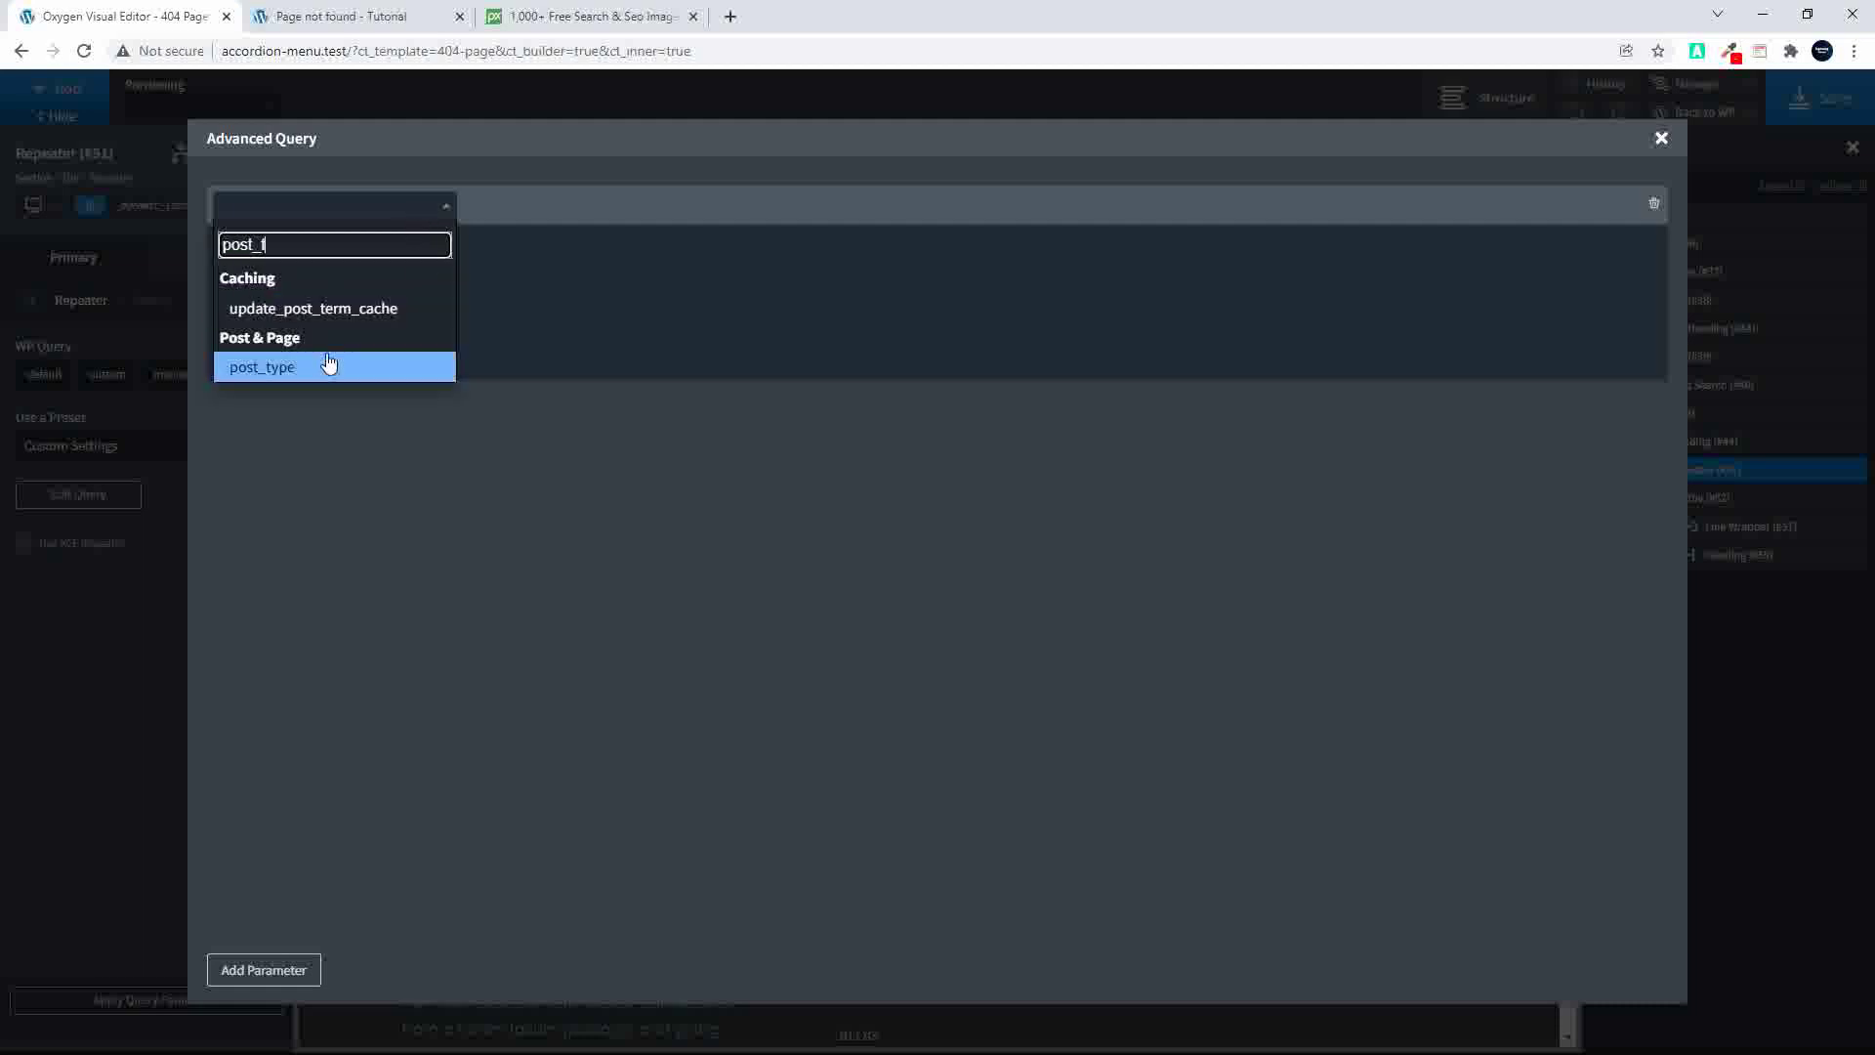
pyautogui.click(243, 365)
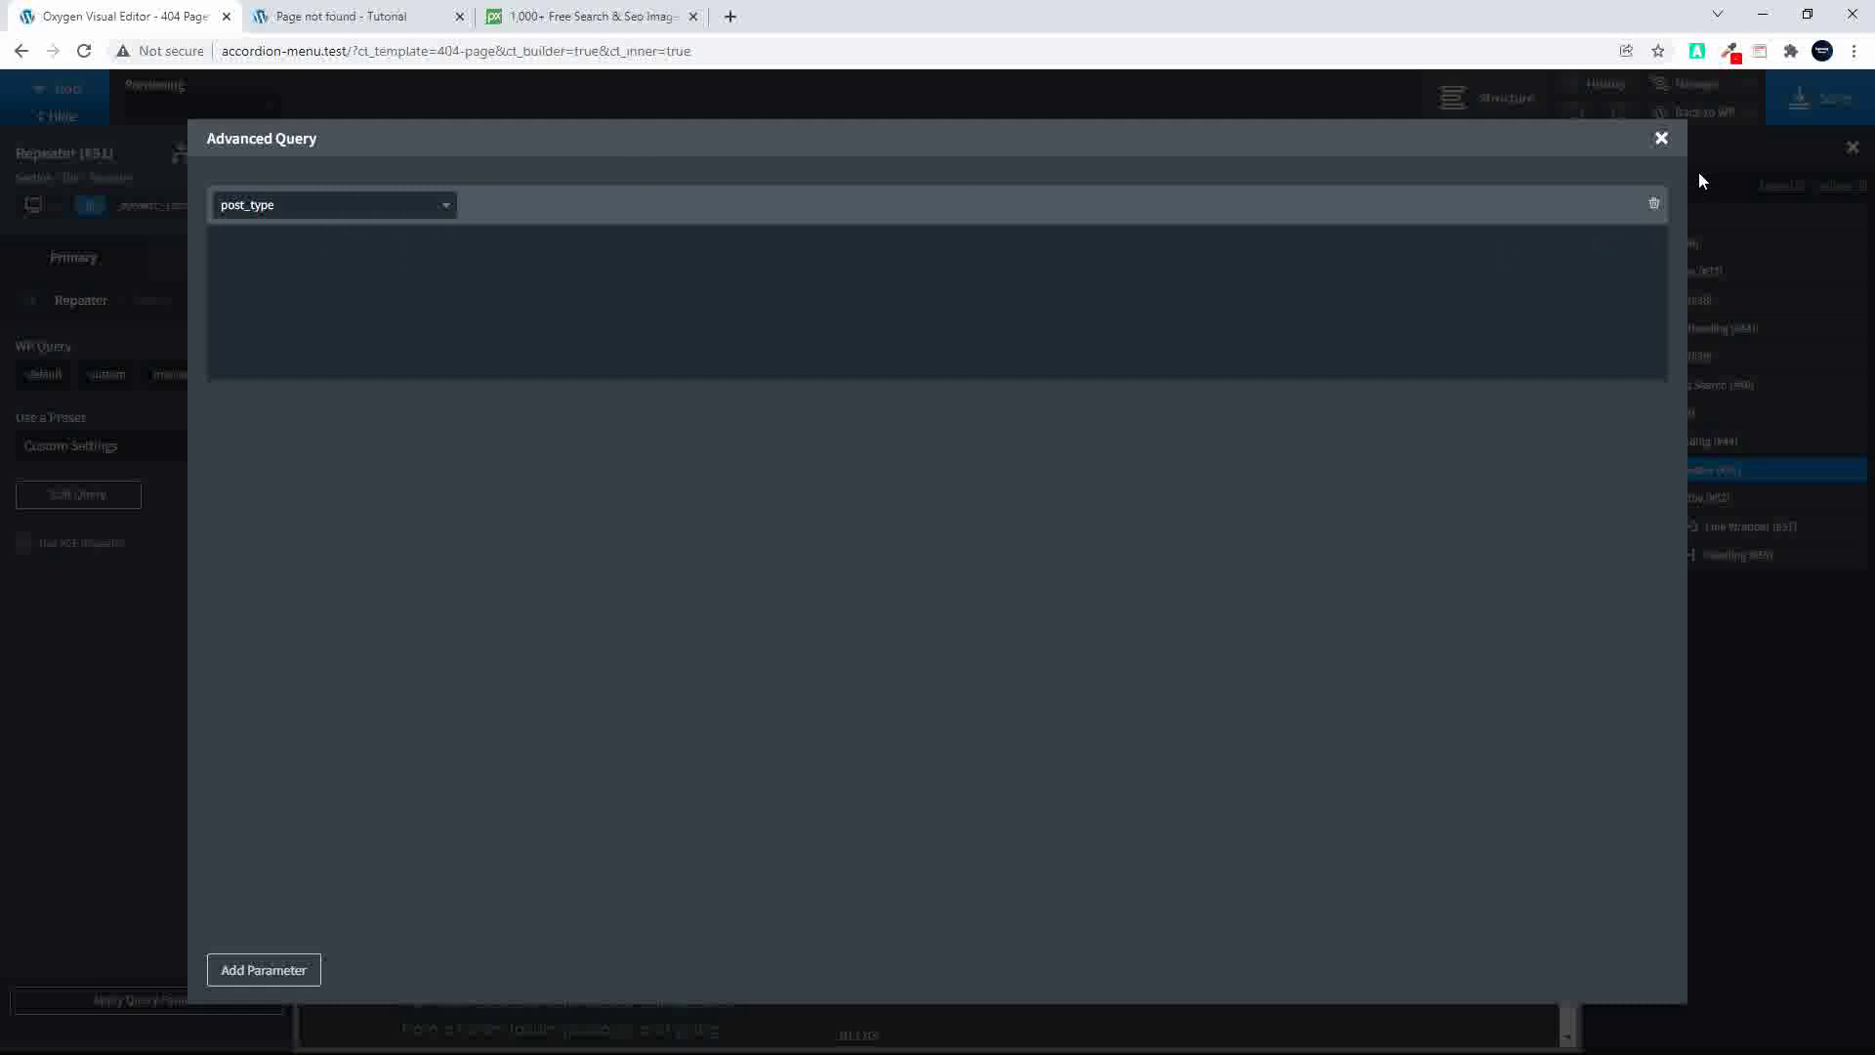
pyautogui.click(1661, 142)
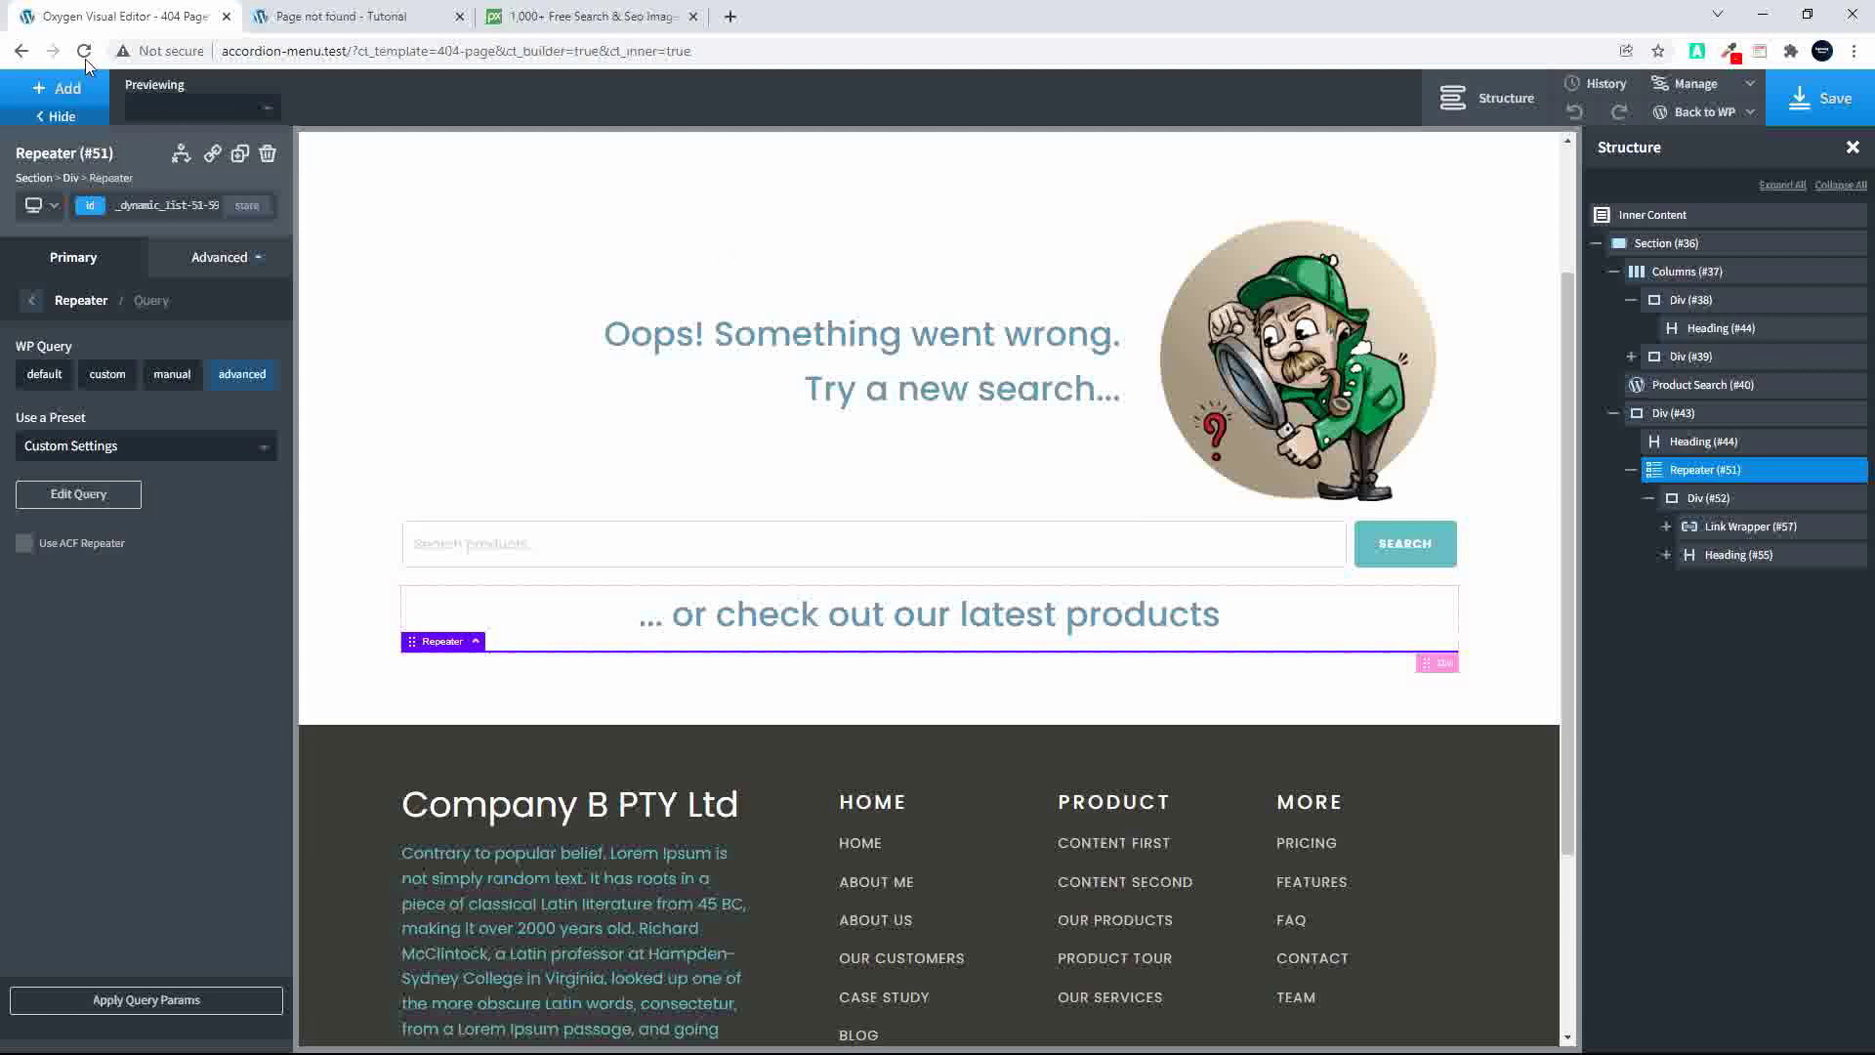
# Step: Reload the template editor, then reload the live features/nopage URL and examine the latest products area
pyautogui.click(85, 51)
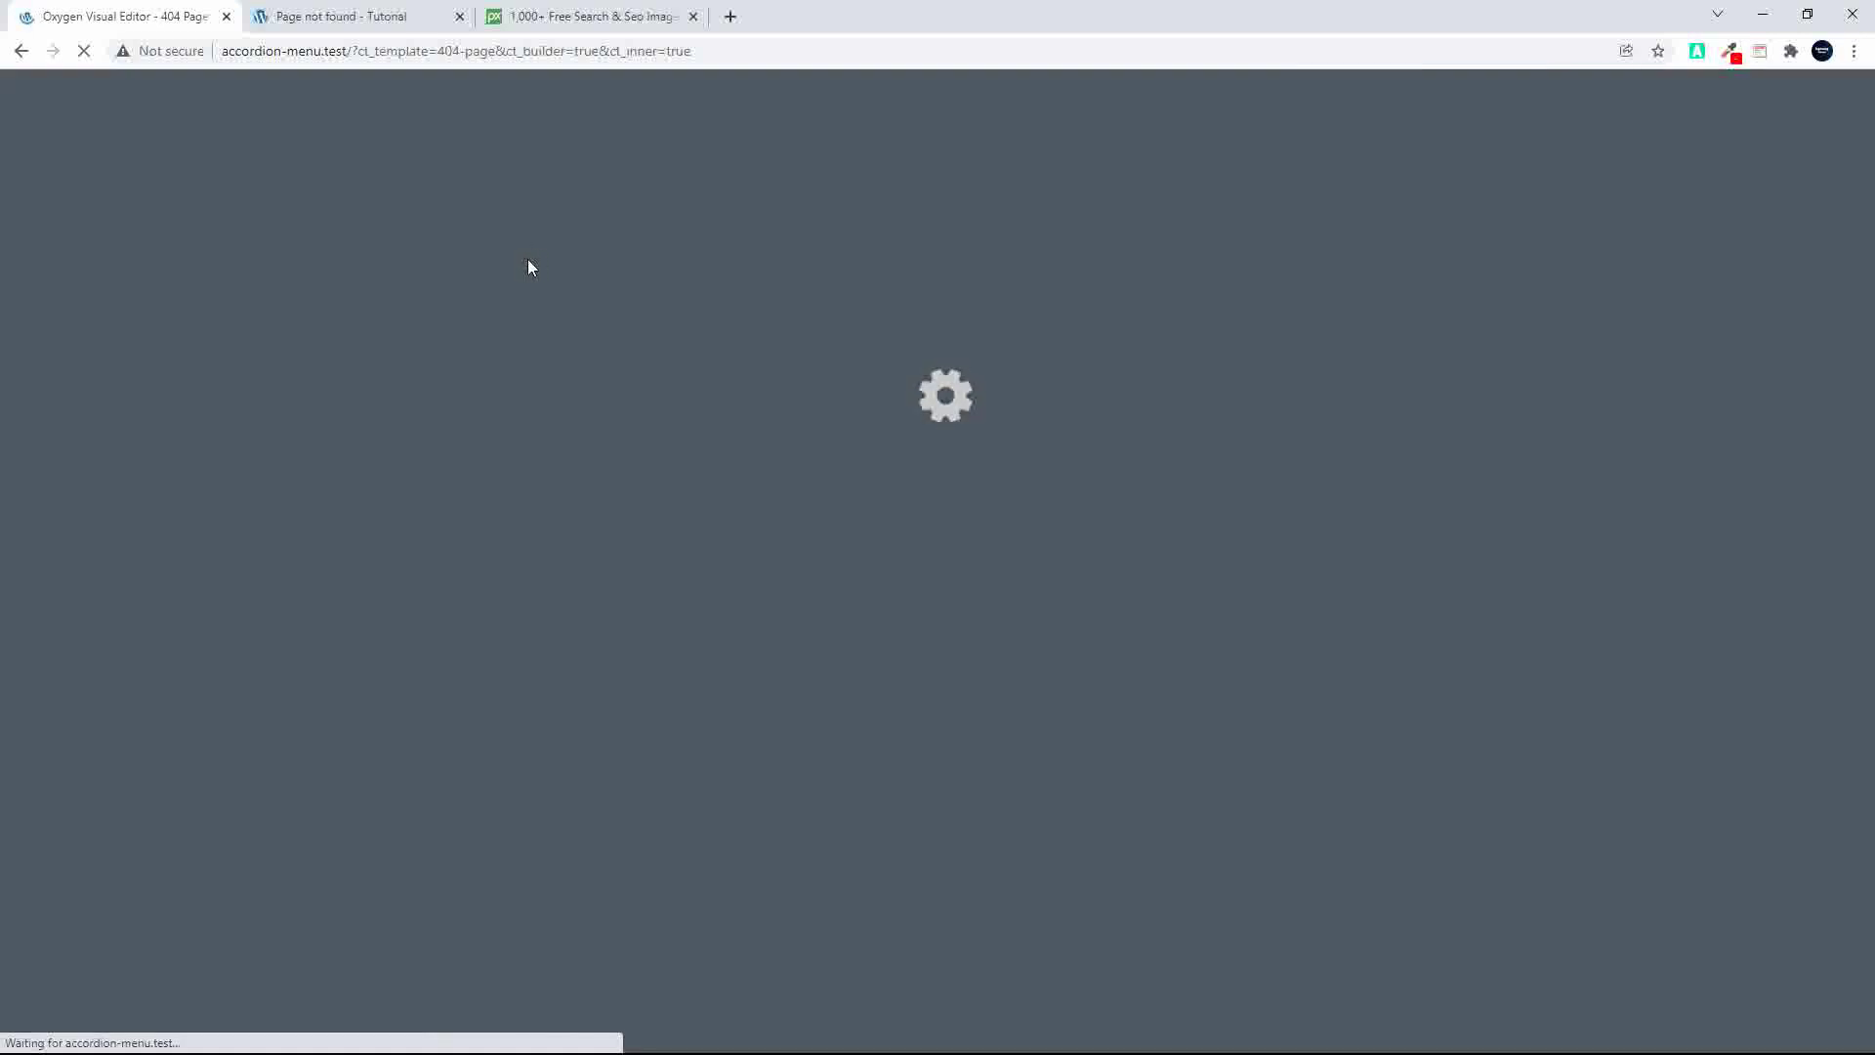
pyautogui.click(337, 18)
pyautogui.click(467, 62)
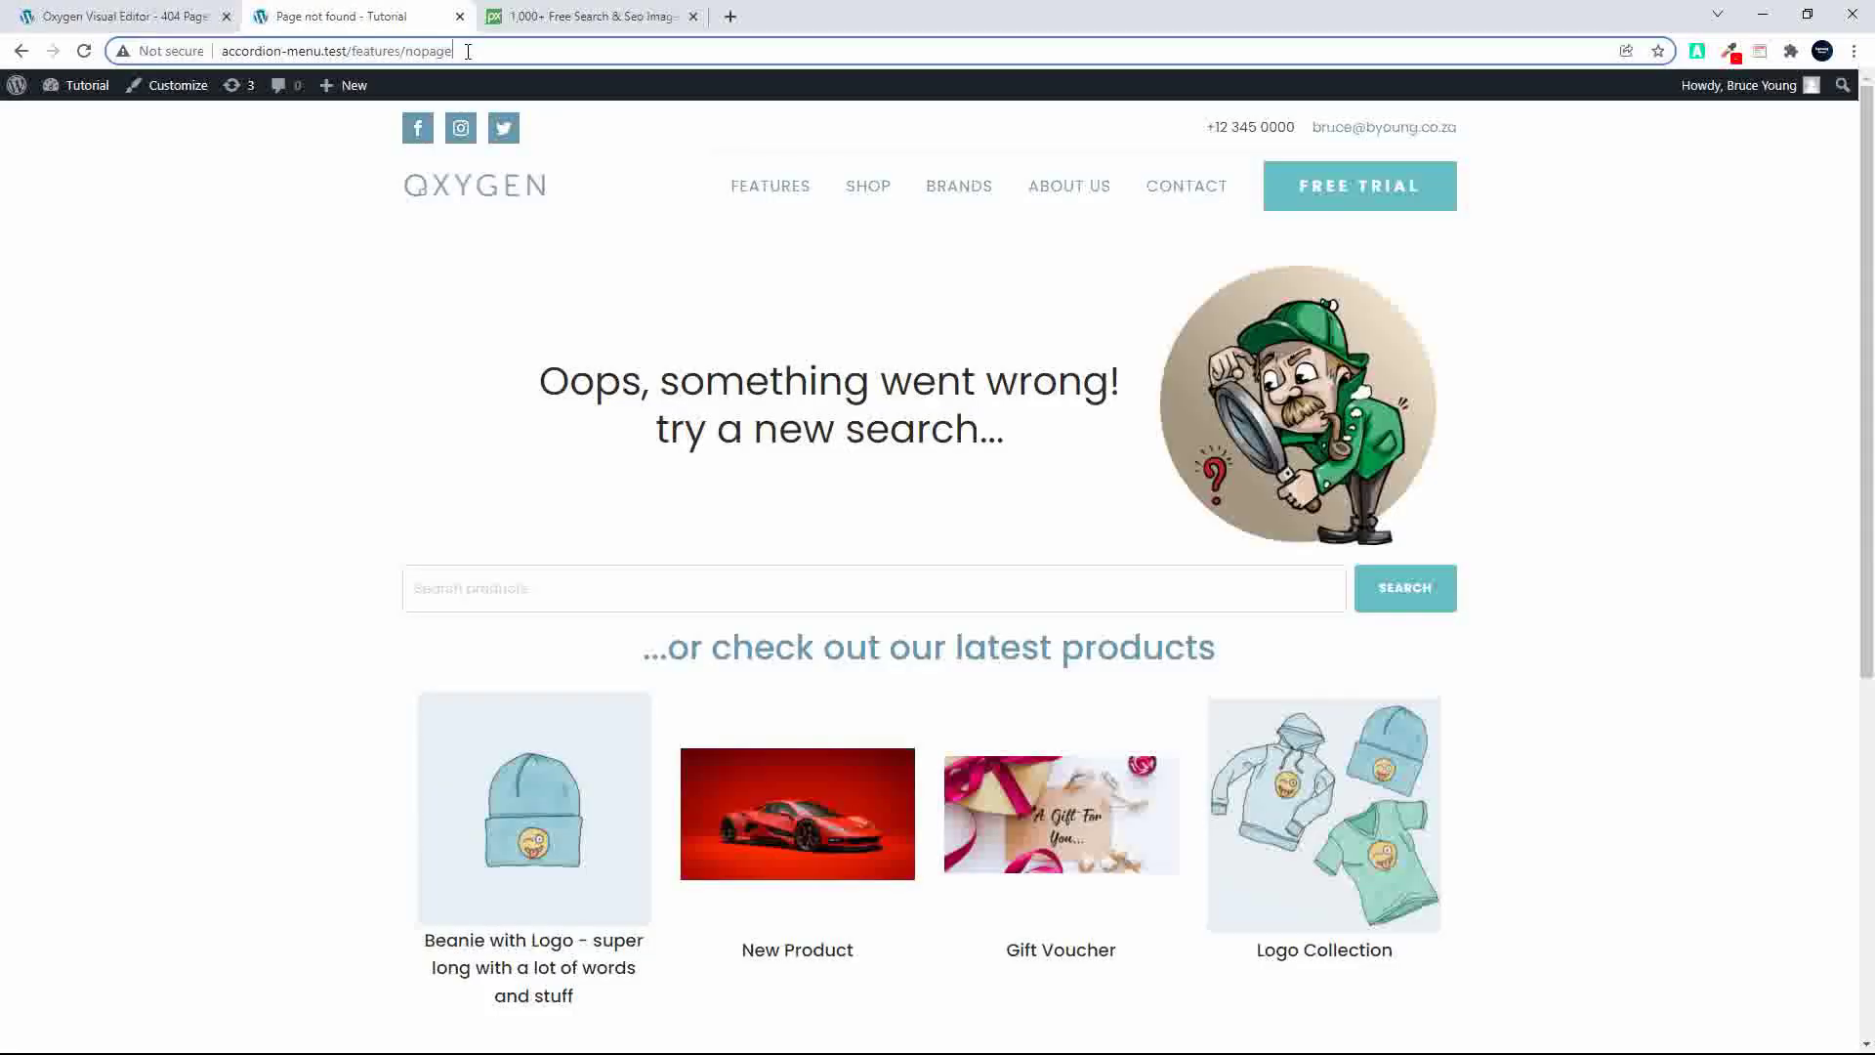
pyautogui.press('Return')
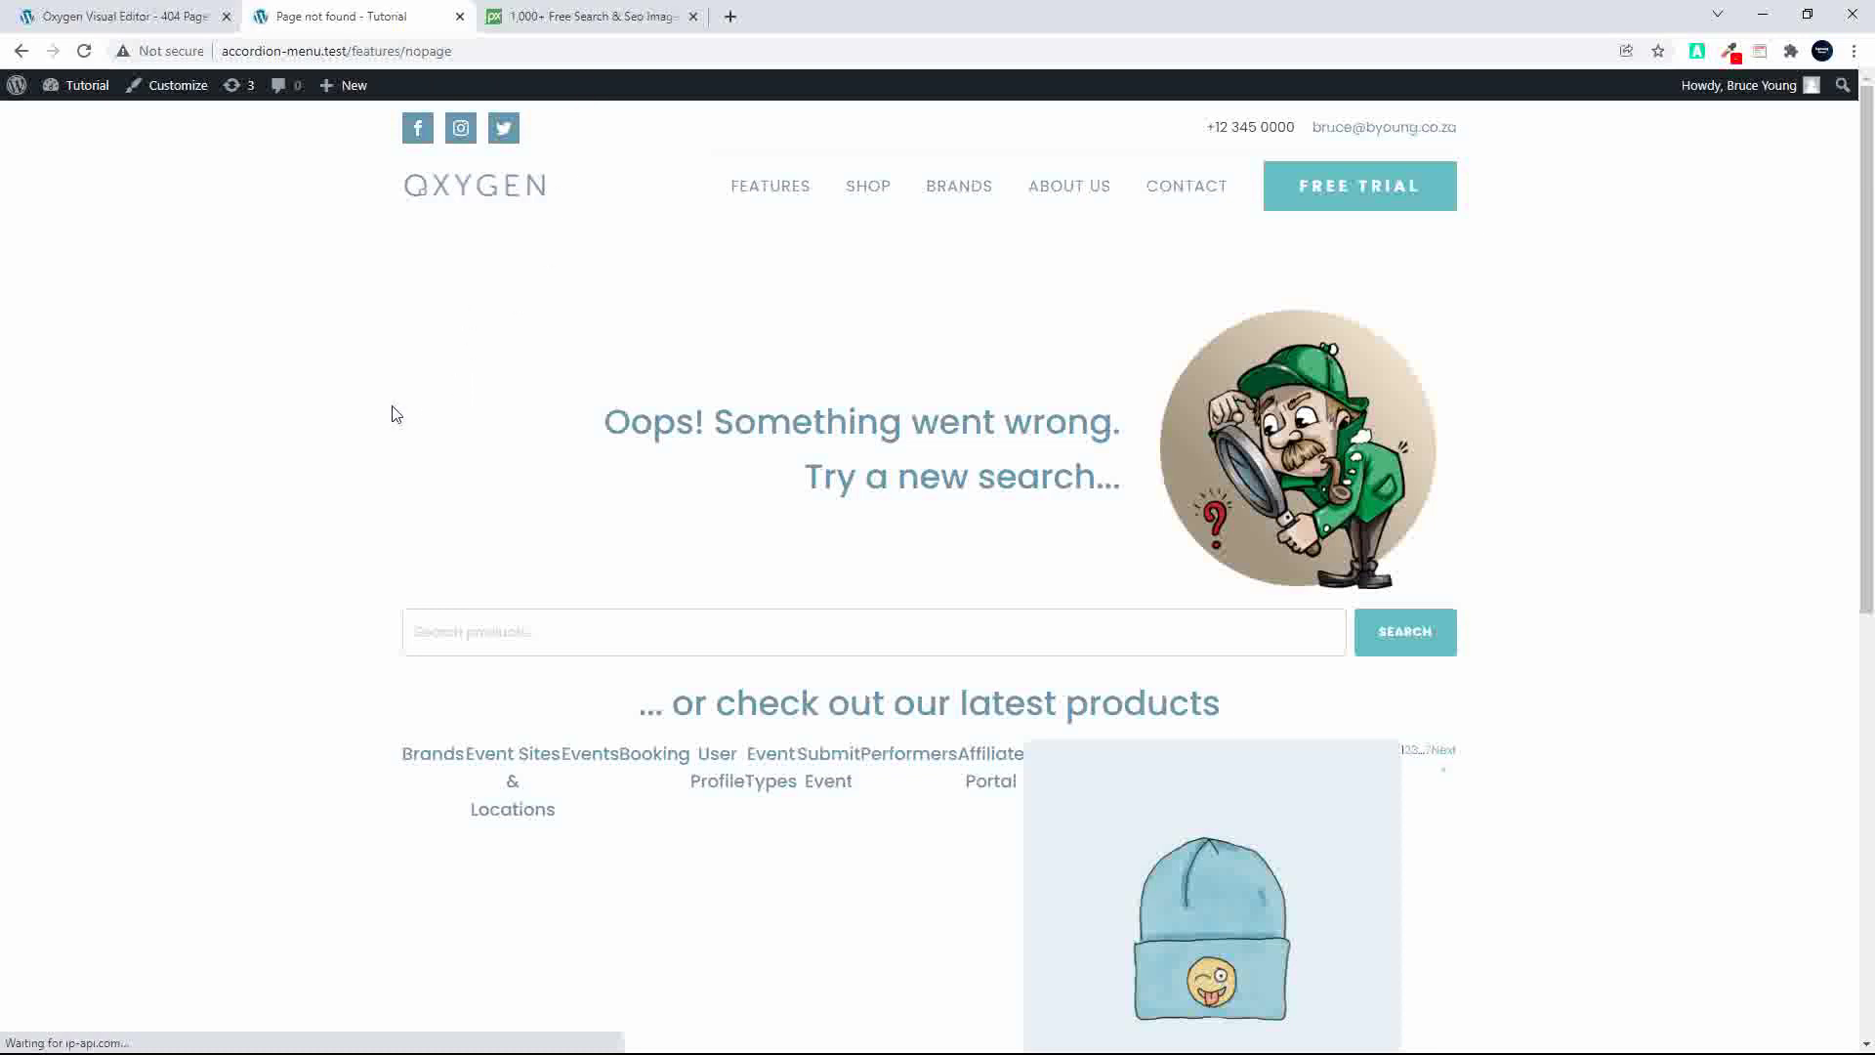
pyautogui.scroll(-5, 395, 414)
pyautogui.scroll(1, 508, 427)
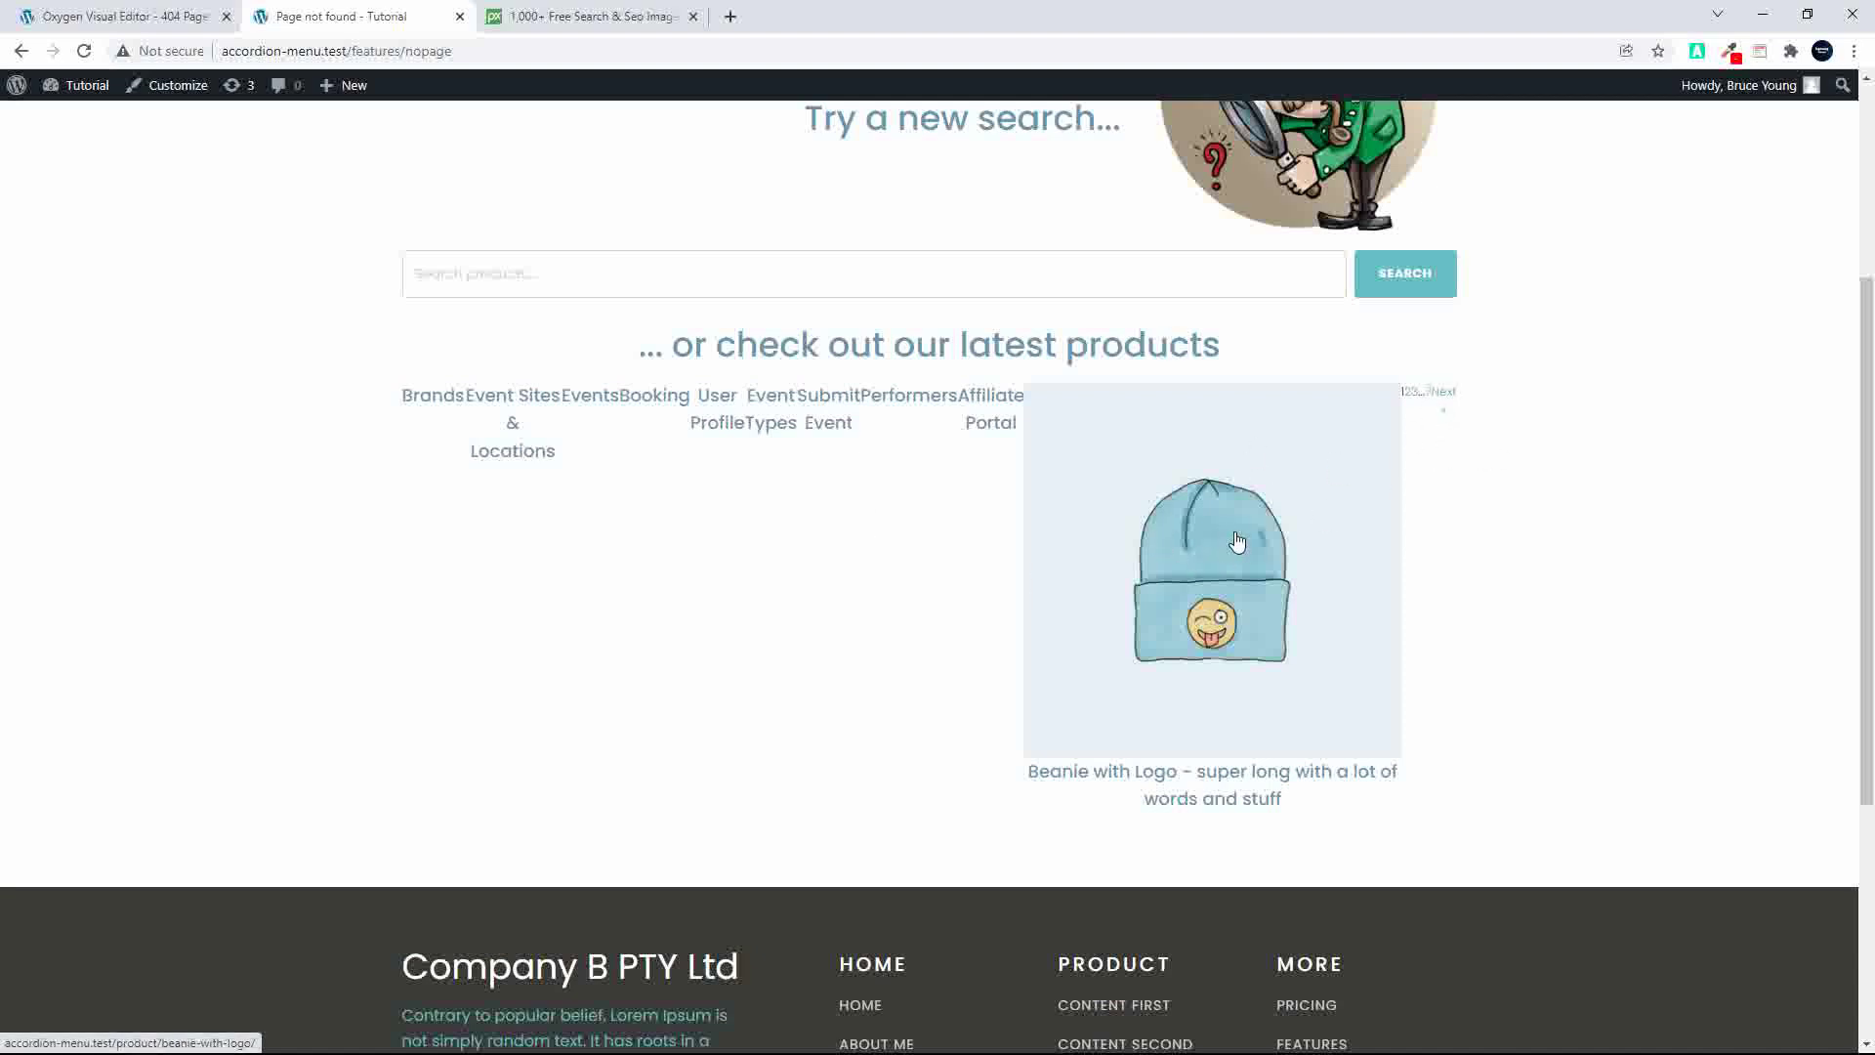
pyautogui.scroll(3, 1232, 545)
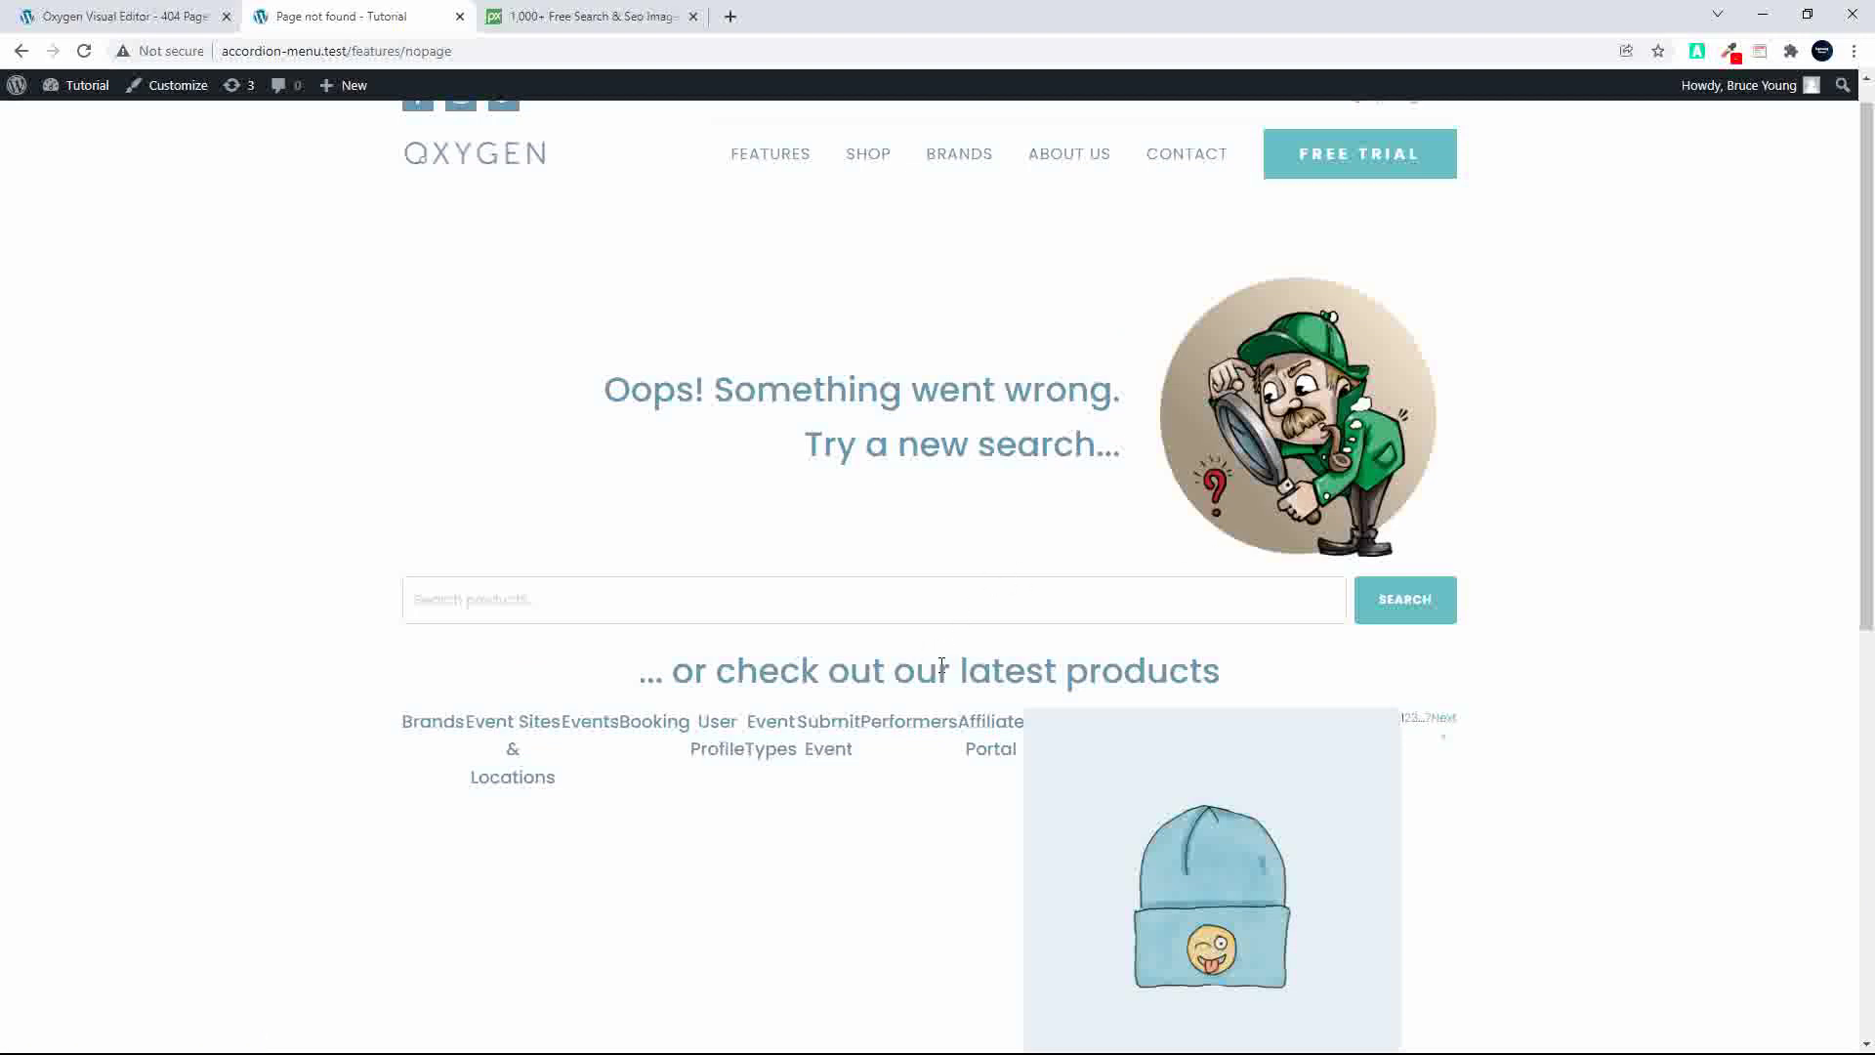
# Step: Return to the template editor, dismiss the permalink error and select the Repeater in the structure tree
pyautogui.click(130, 19)
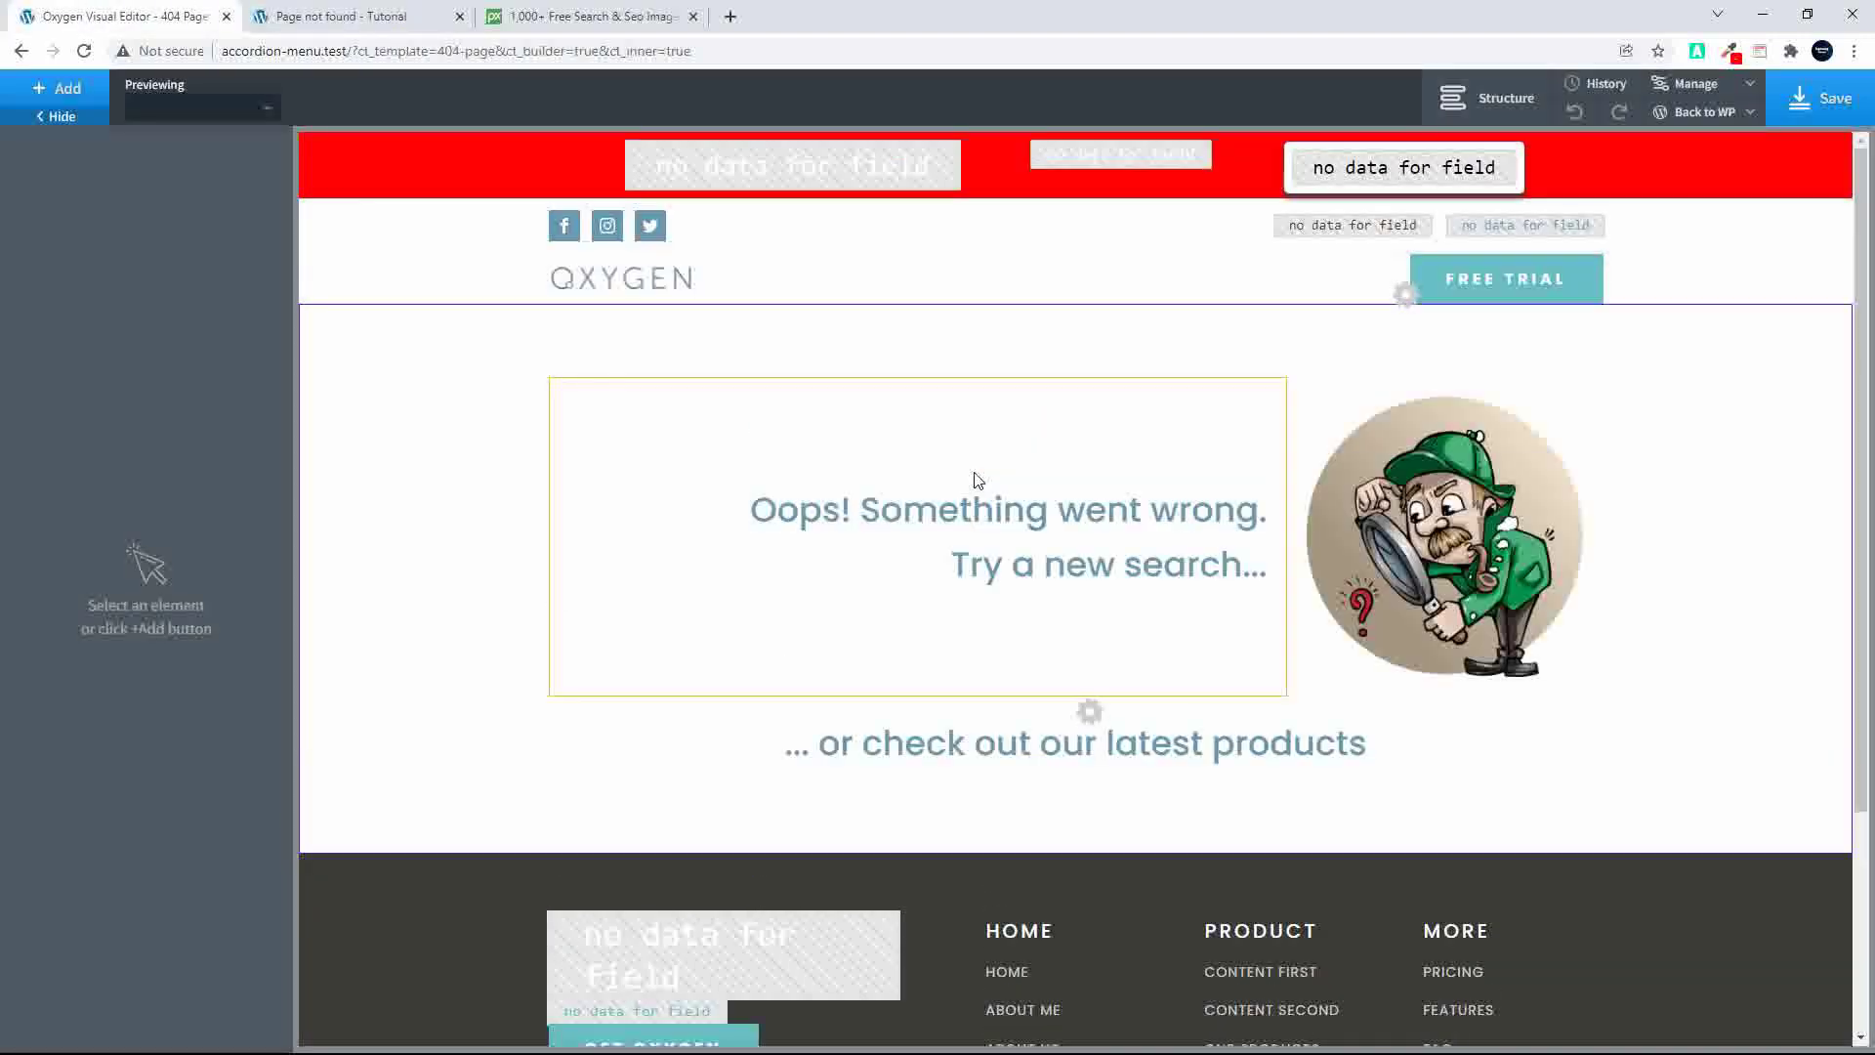
pyautogui.click(1475, 100)
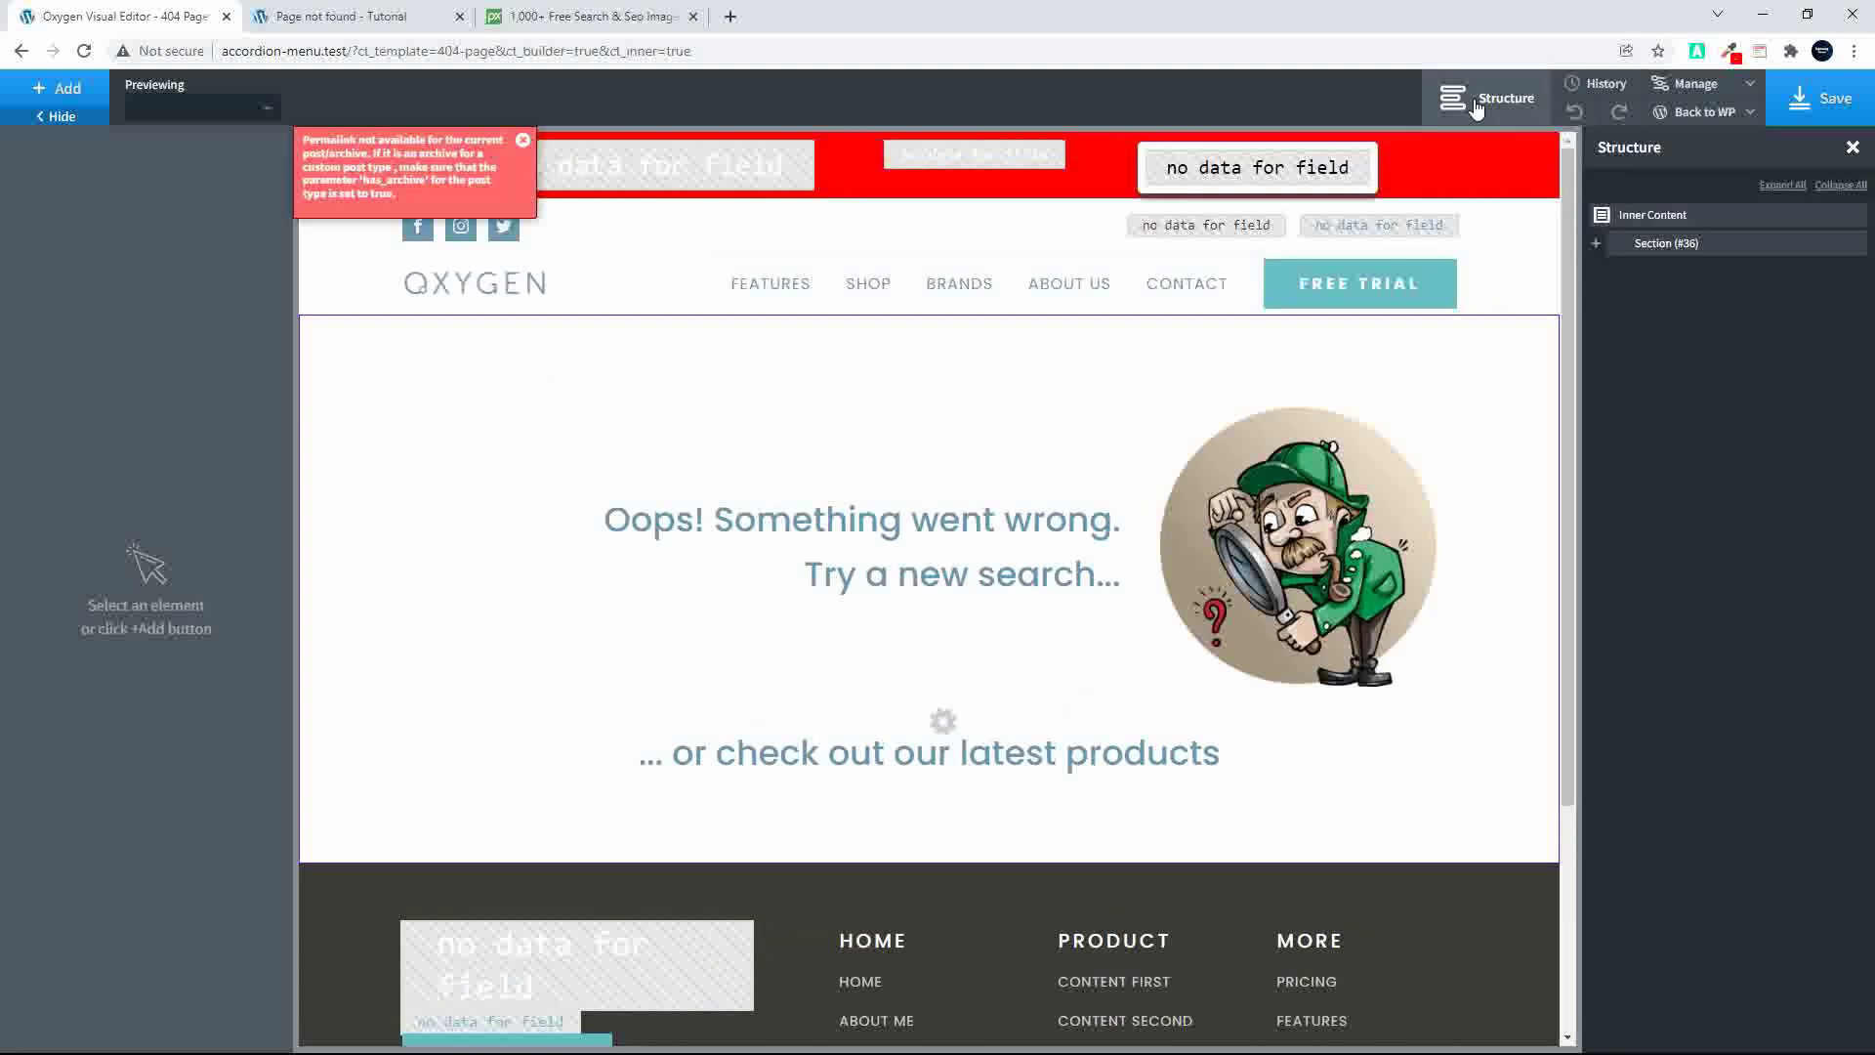
pyautogui.click(523, 139)
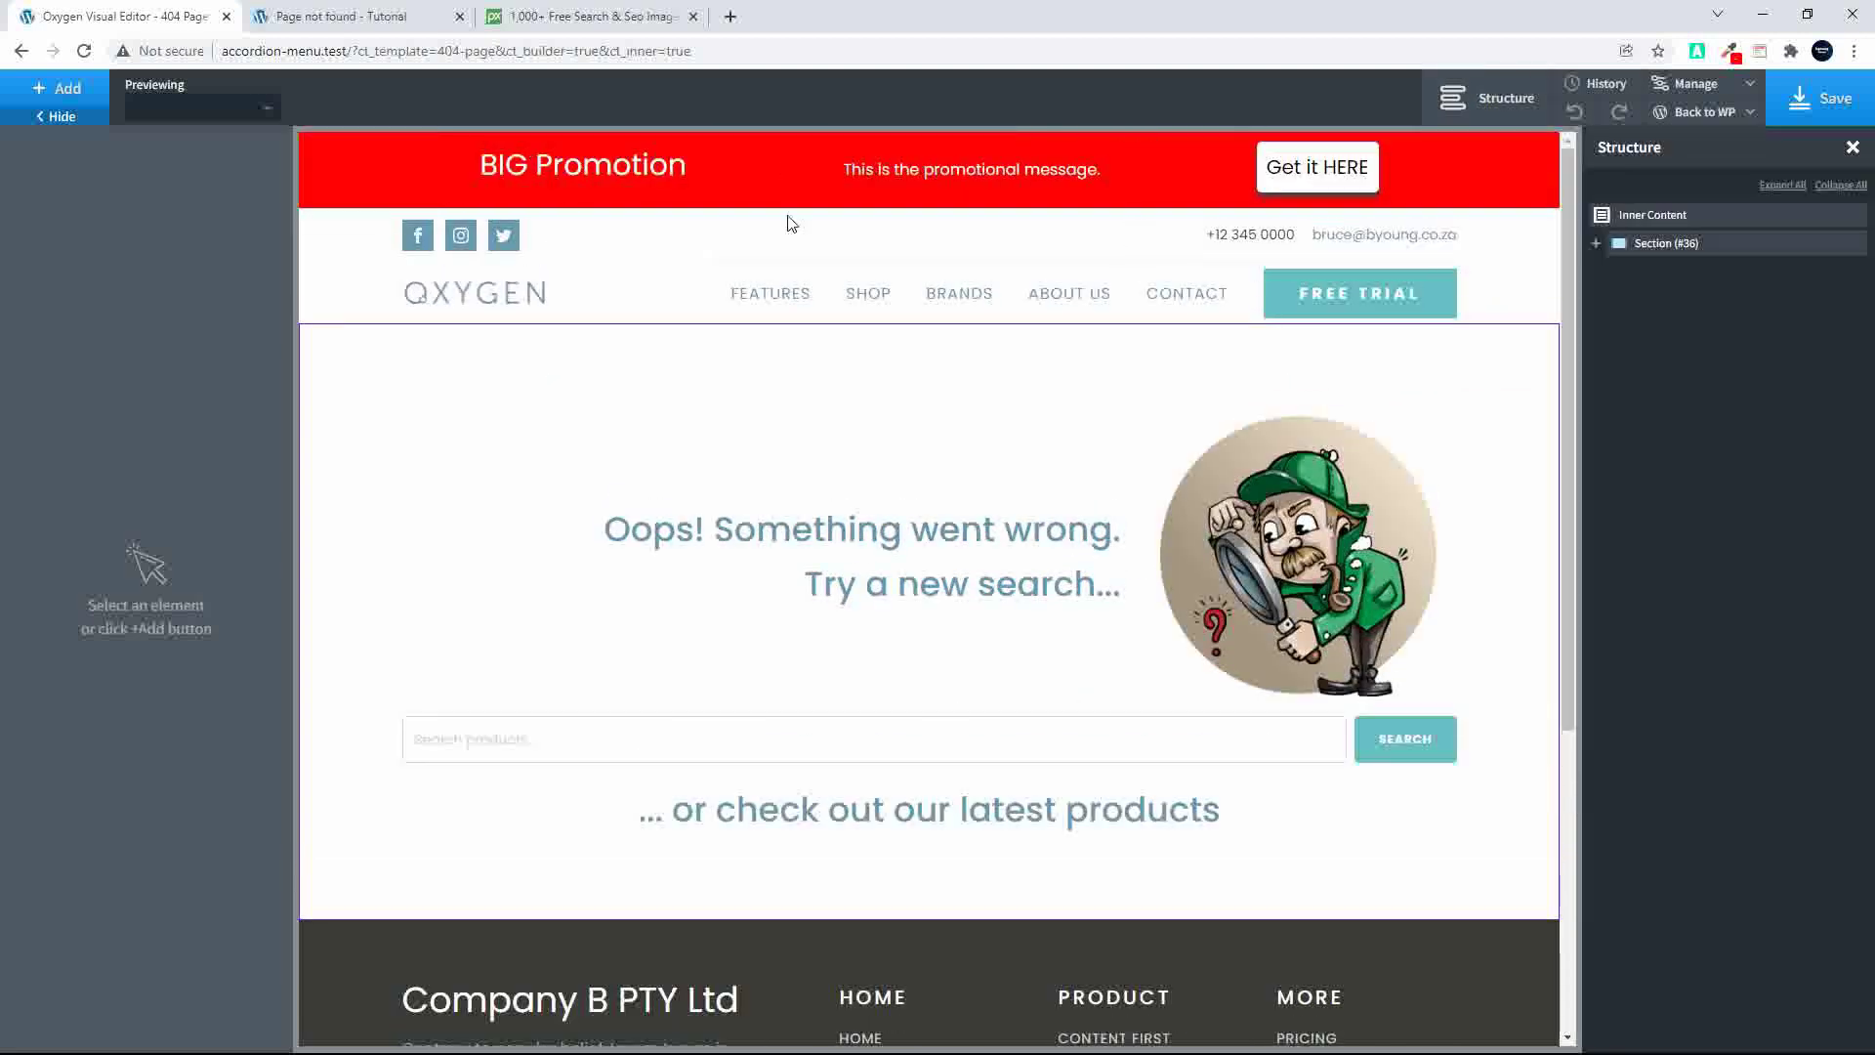
pyautogui.click(1597, 243)
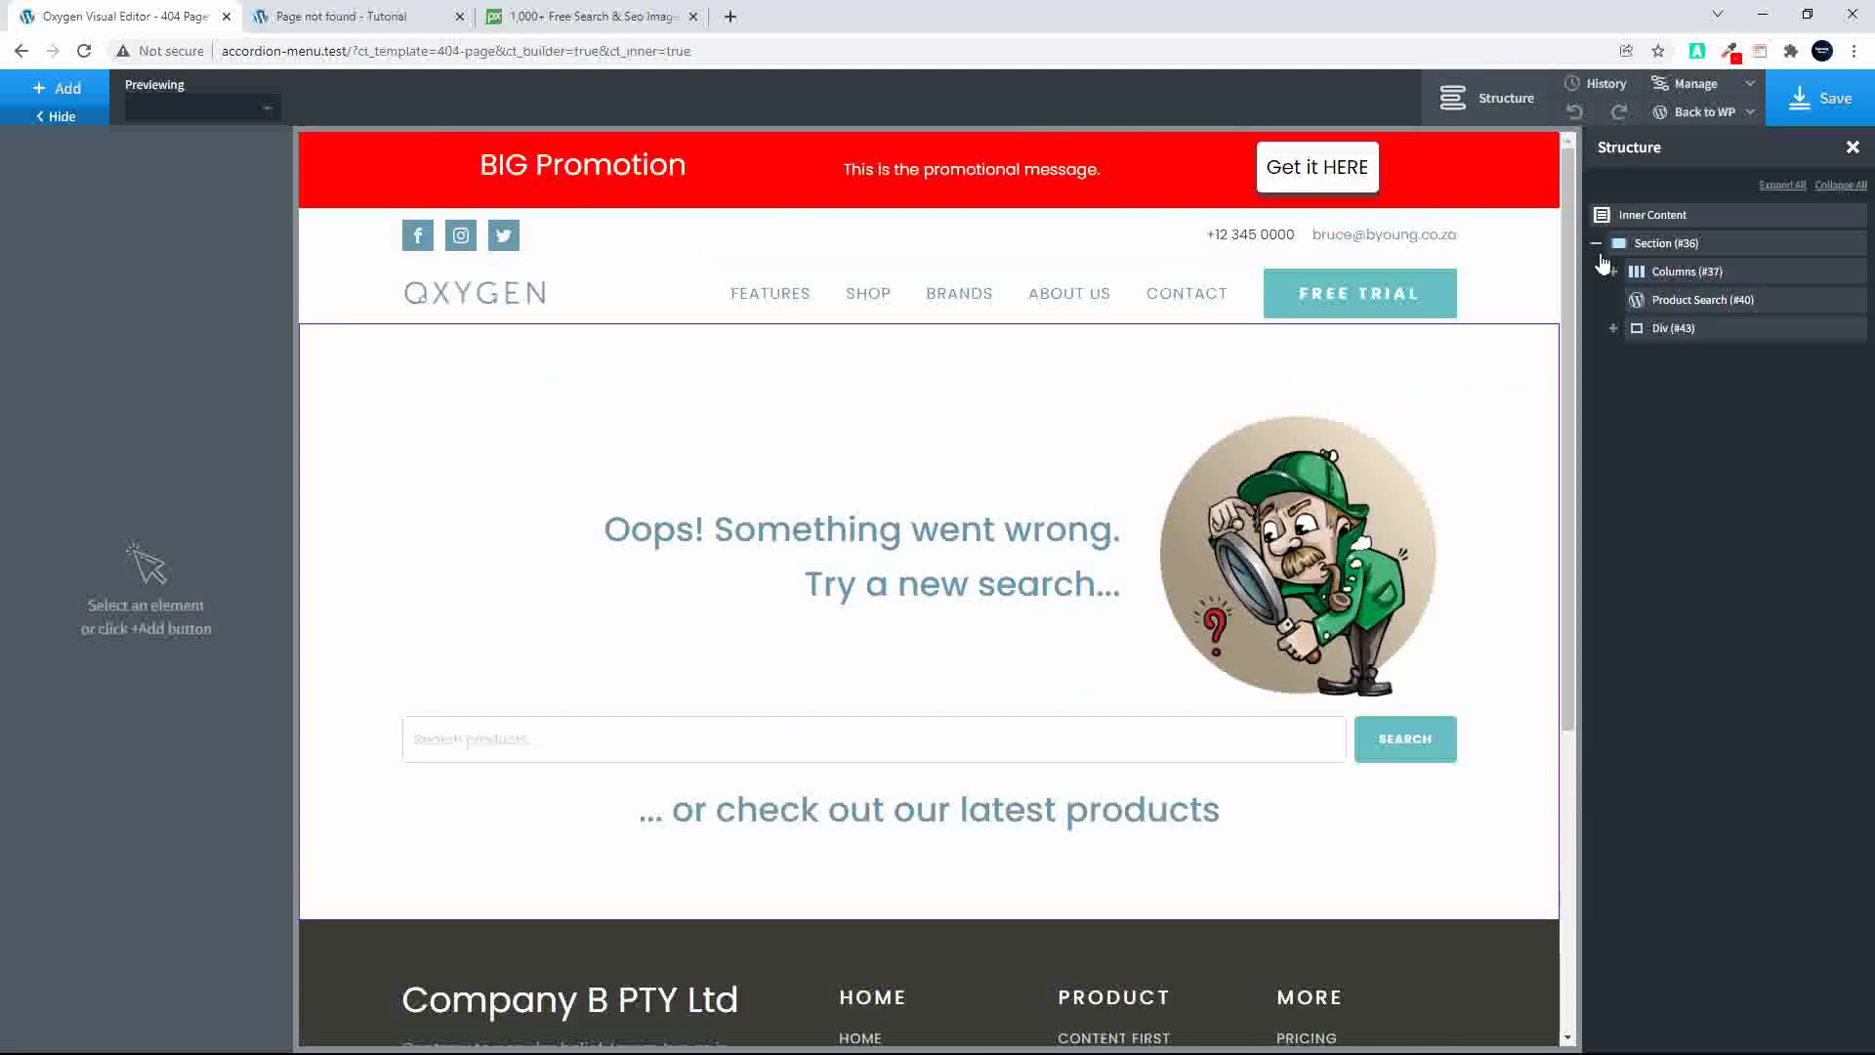
pyautogui.click(1613, 331)
pyautogui.click(1692, 382)
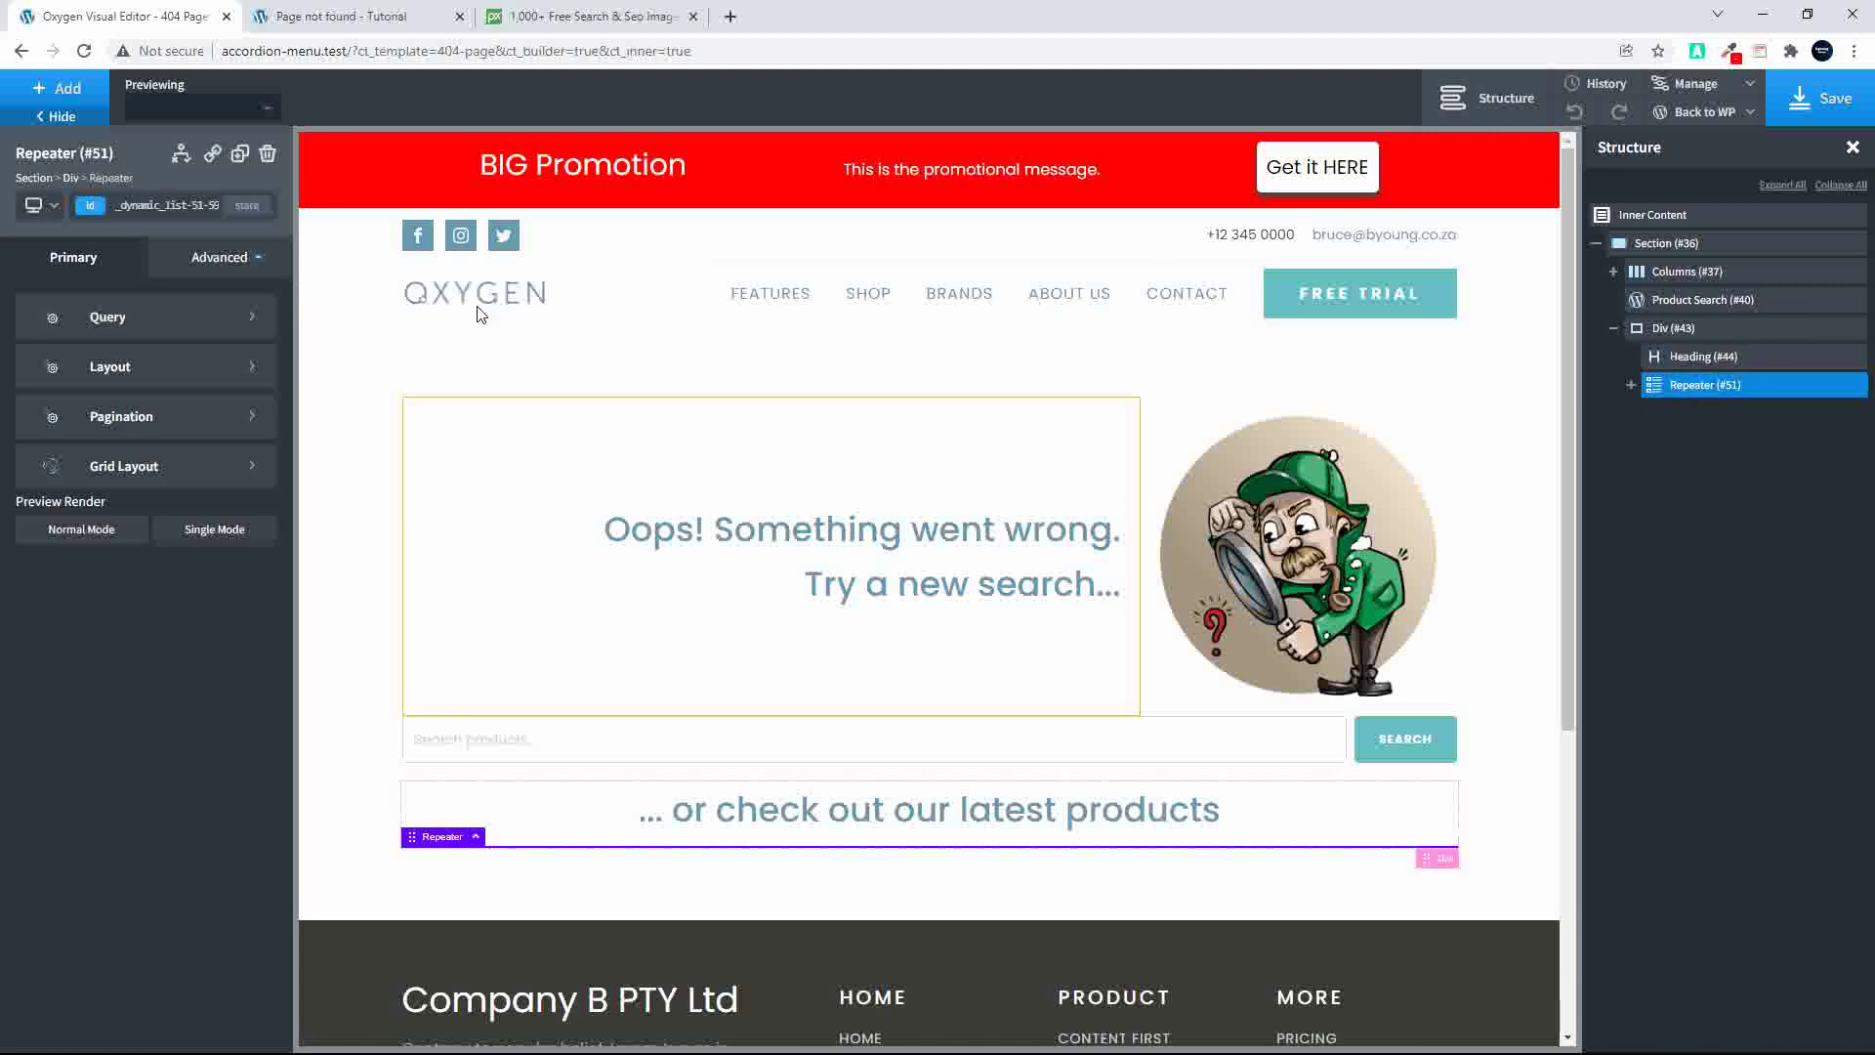
# Step: Set the post_type parameter of the Repeater's advanced query to product
pyautogui.click(143, 307)
pyautogui.click(66, 495)
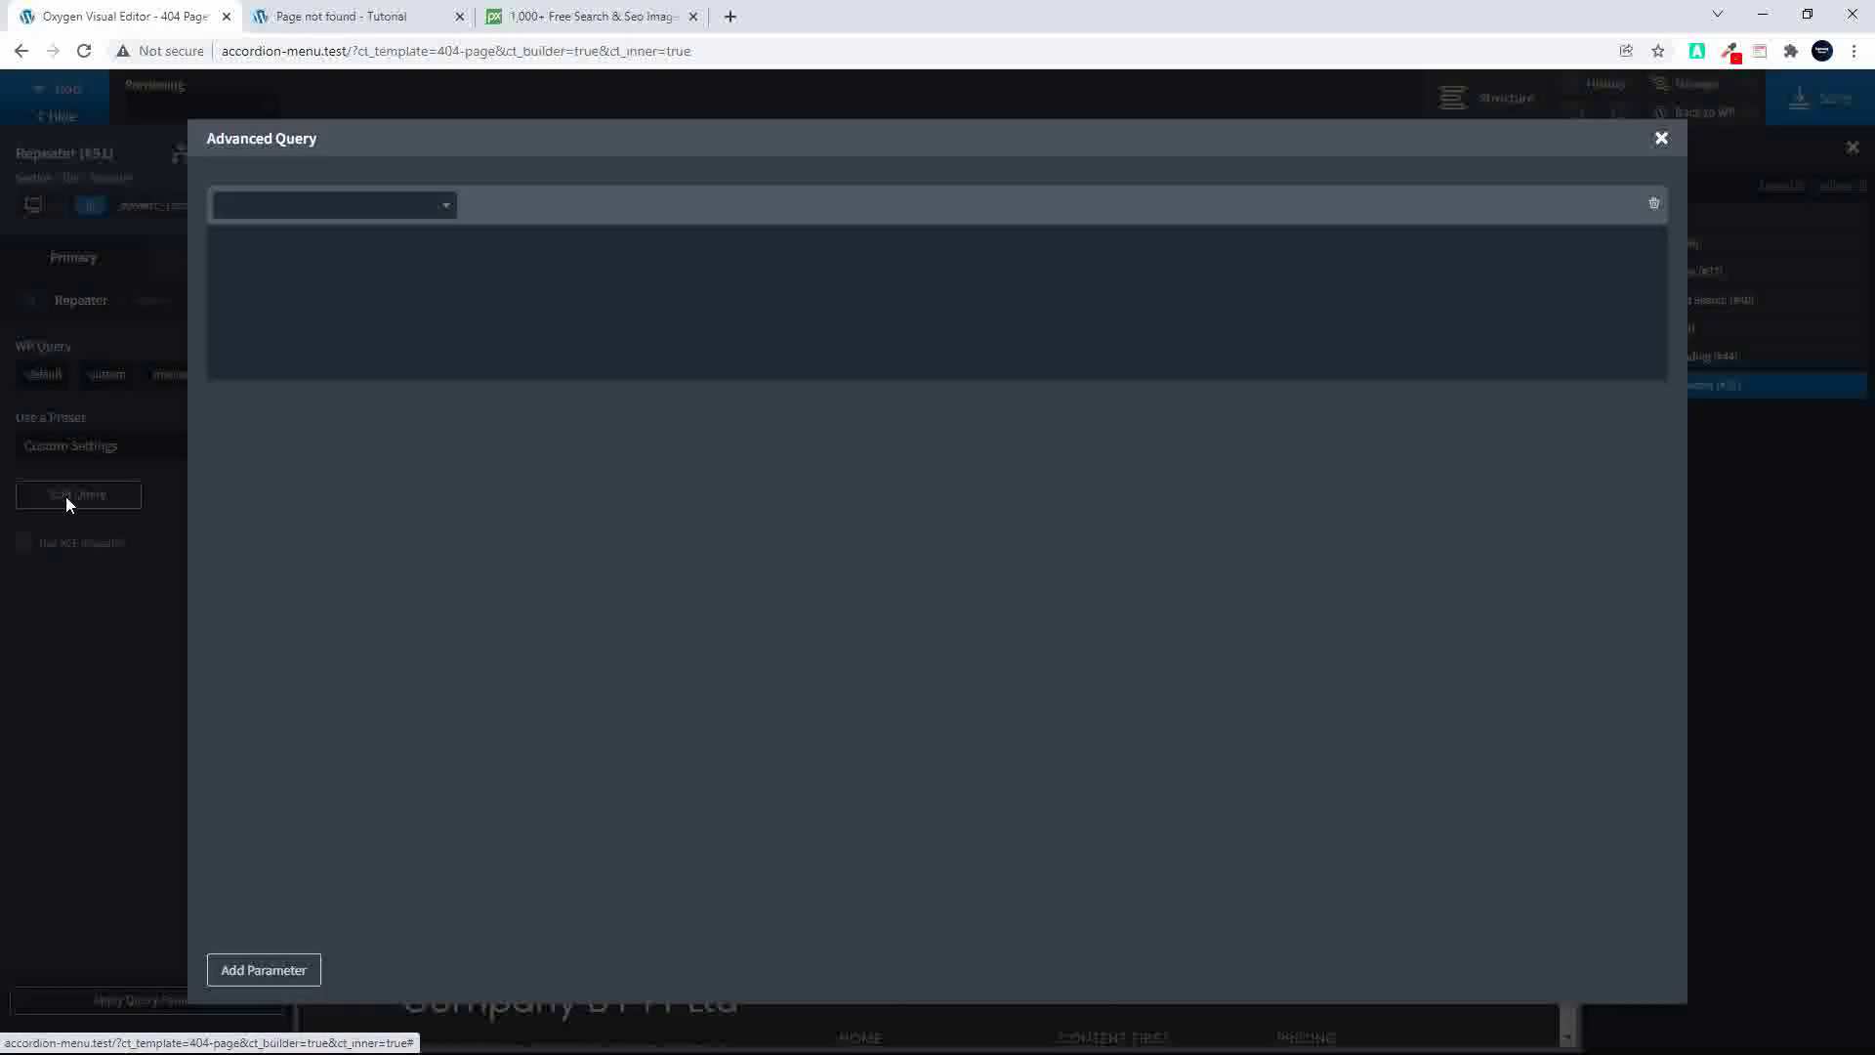
pyautogui.click(447, 207)
pyautogui.write('post_t')
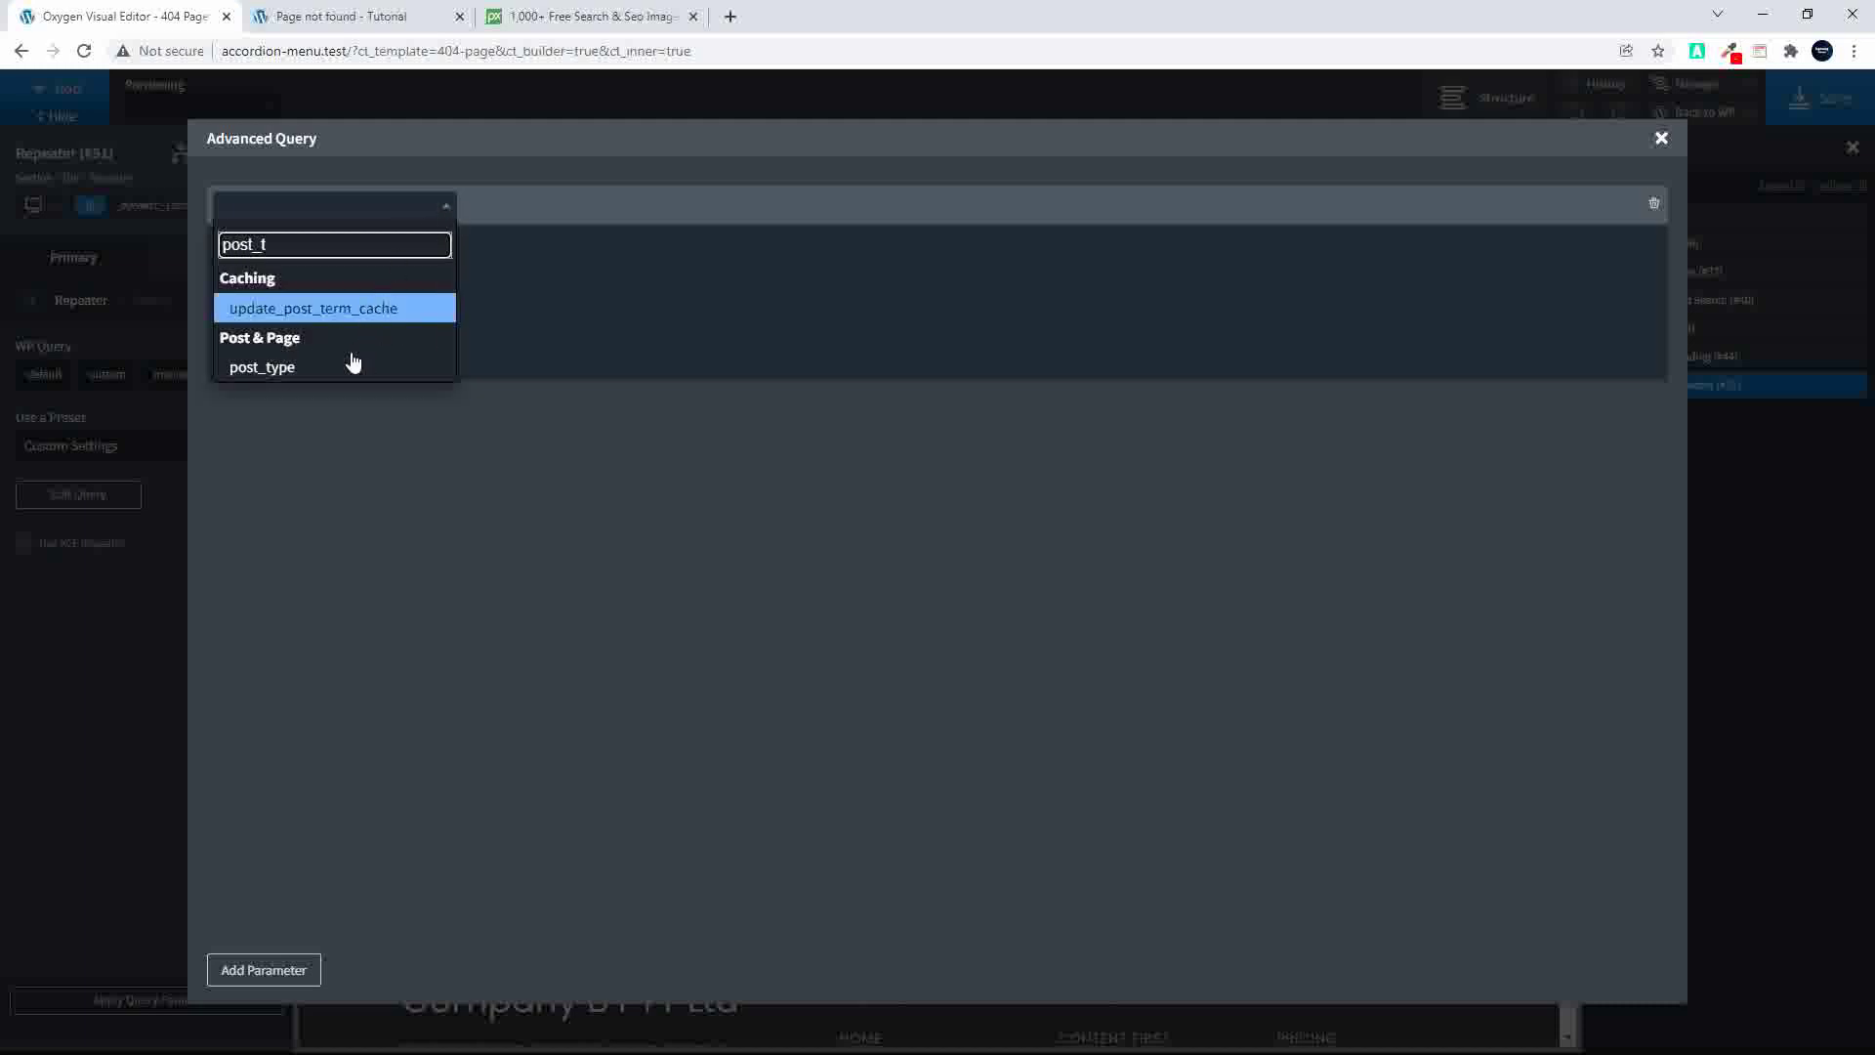
pyautogui.click(350, 361)
pyautogui.click(498, 207)
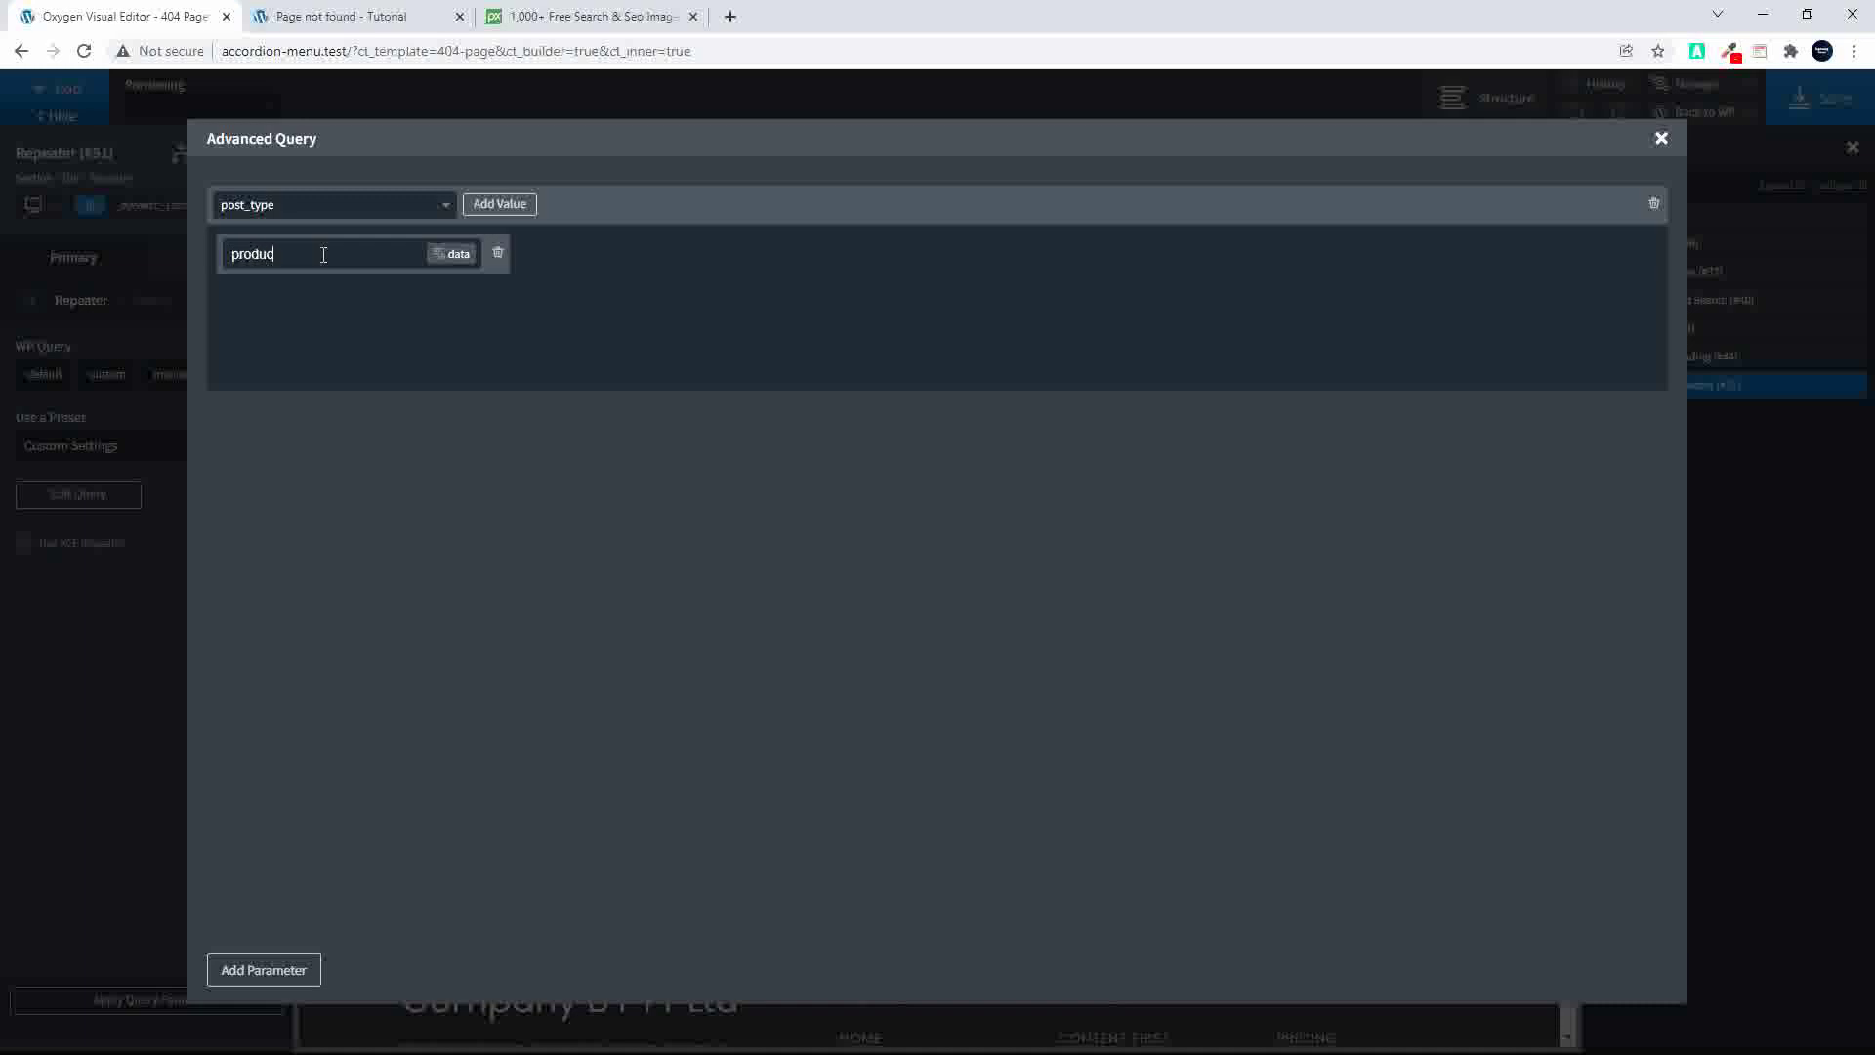
# Step: Add a posts_per_page parameter with the value 4 to the Repeater's advanced query
pyautogui.click(272, 978)
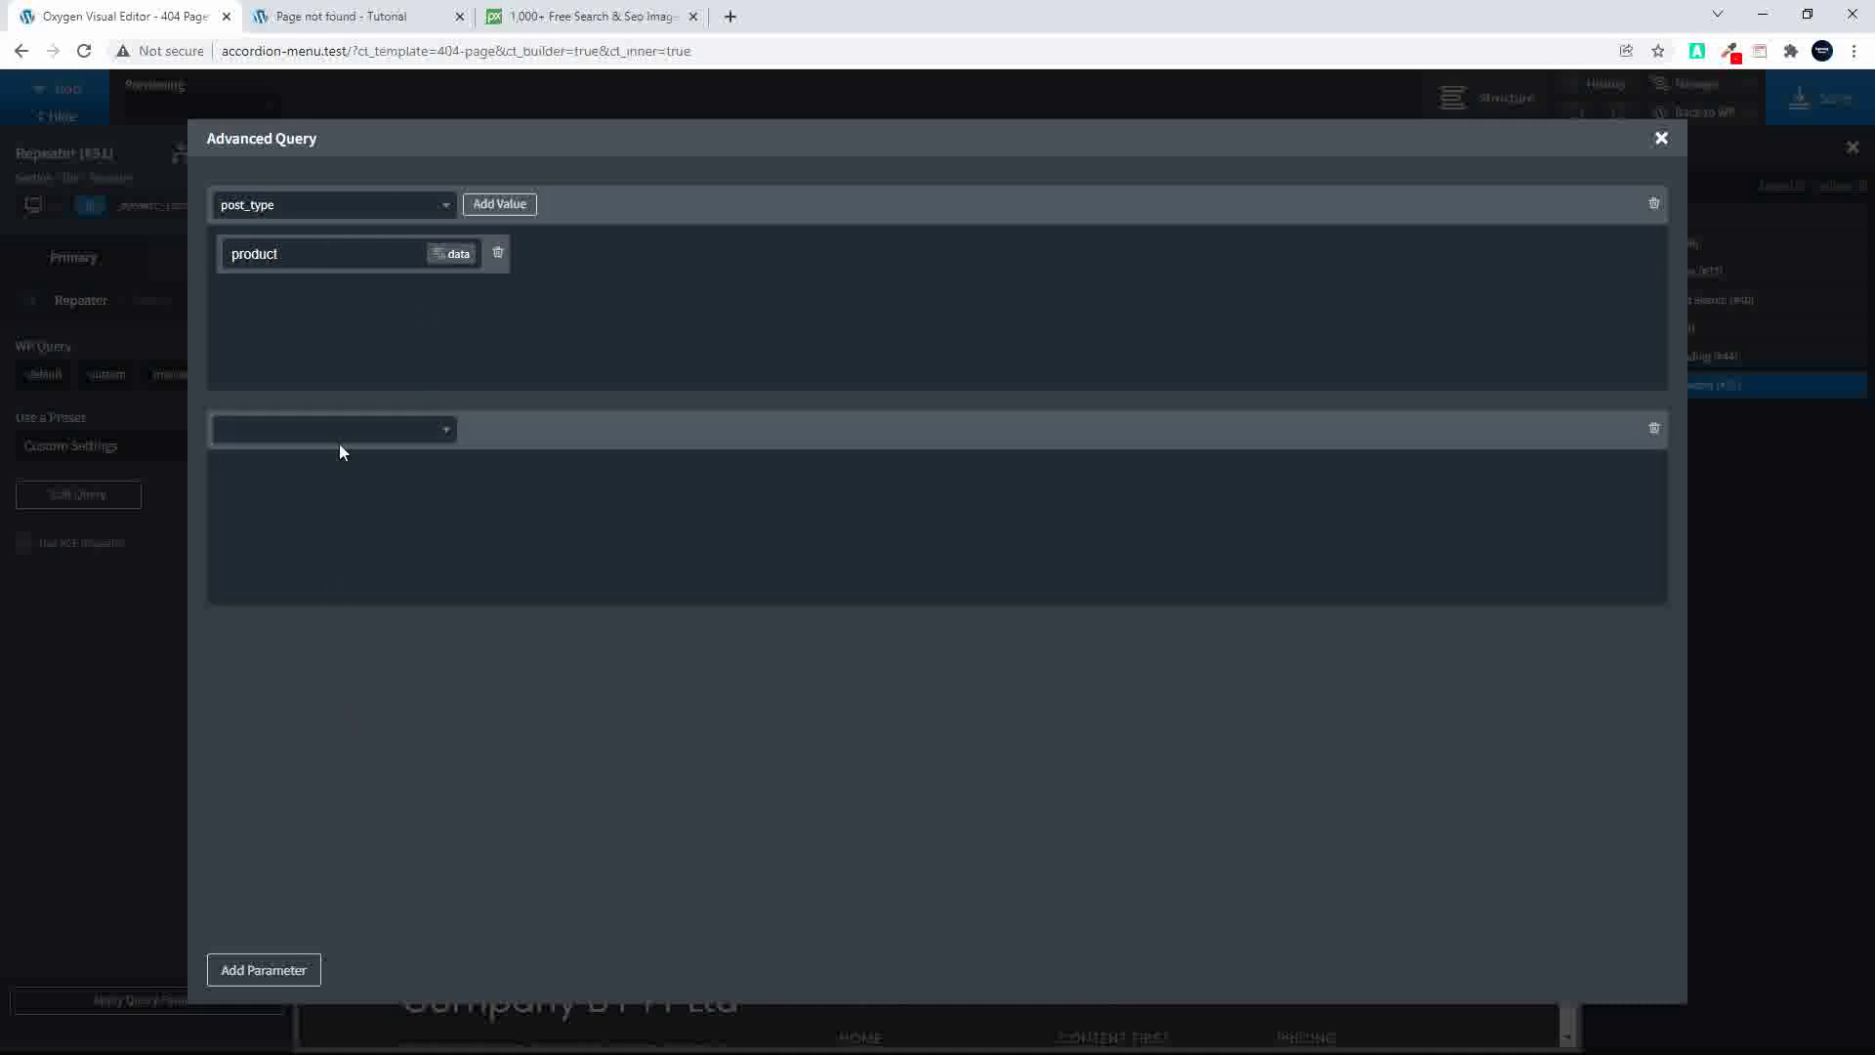
pyautogui.click(439, 442)
pyautogui.write('posts')
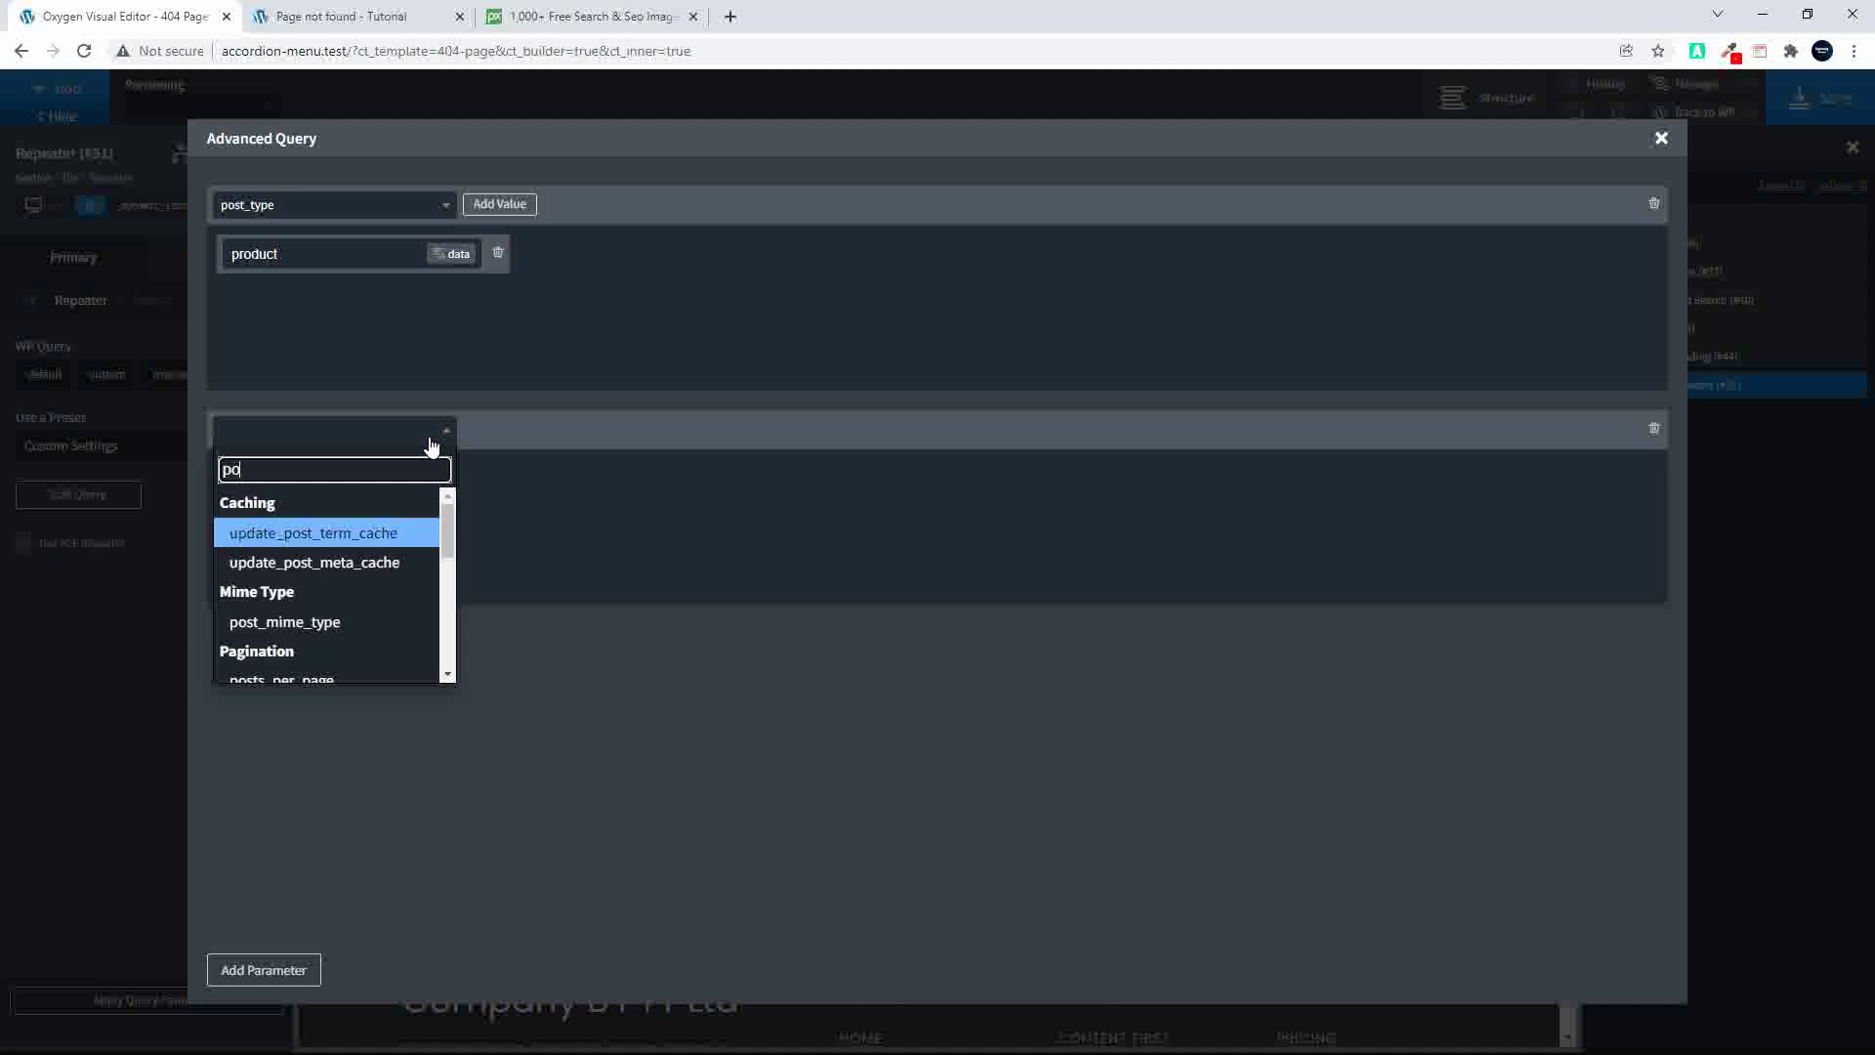
pyautogui.click(352, 535)
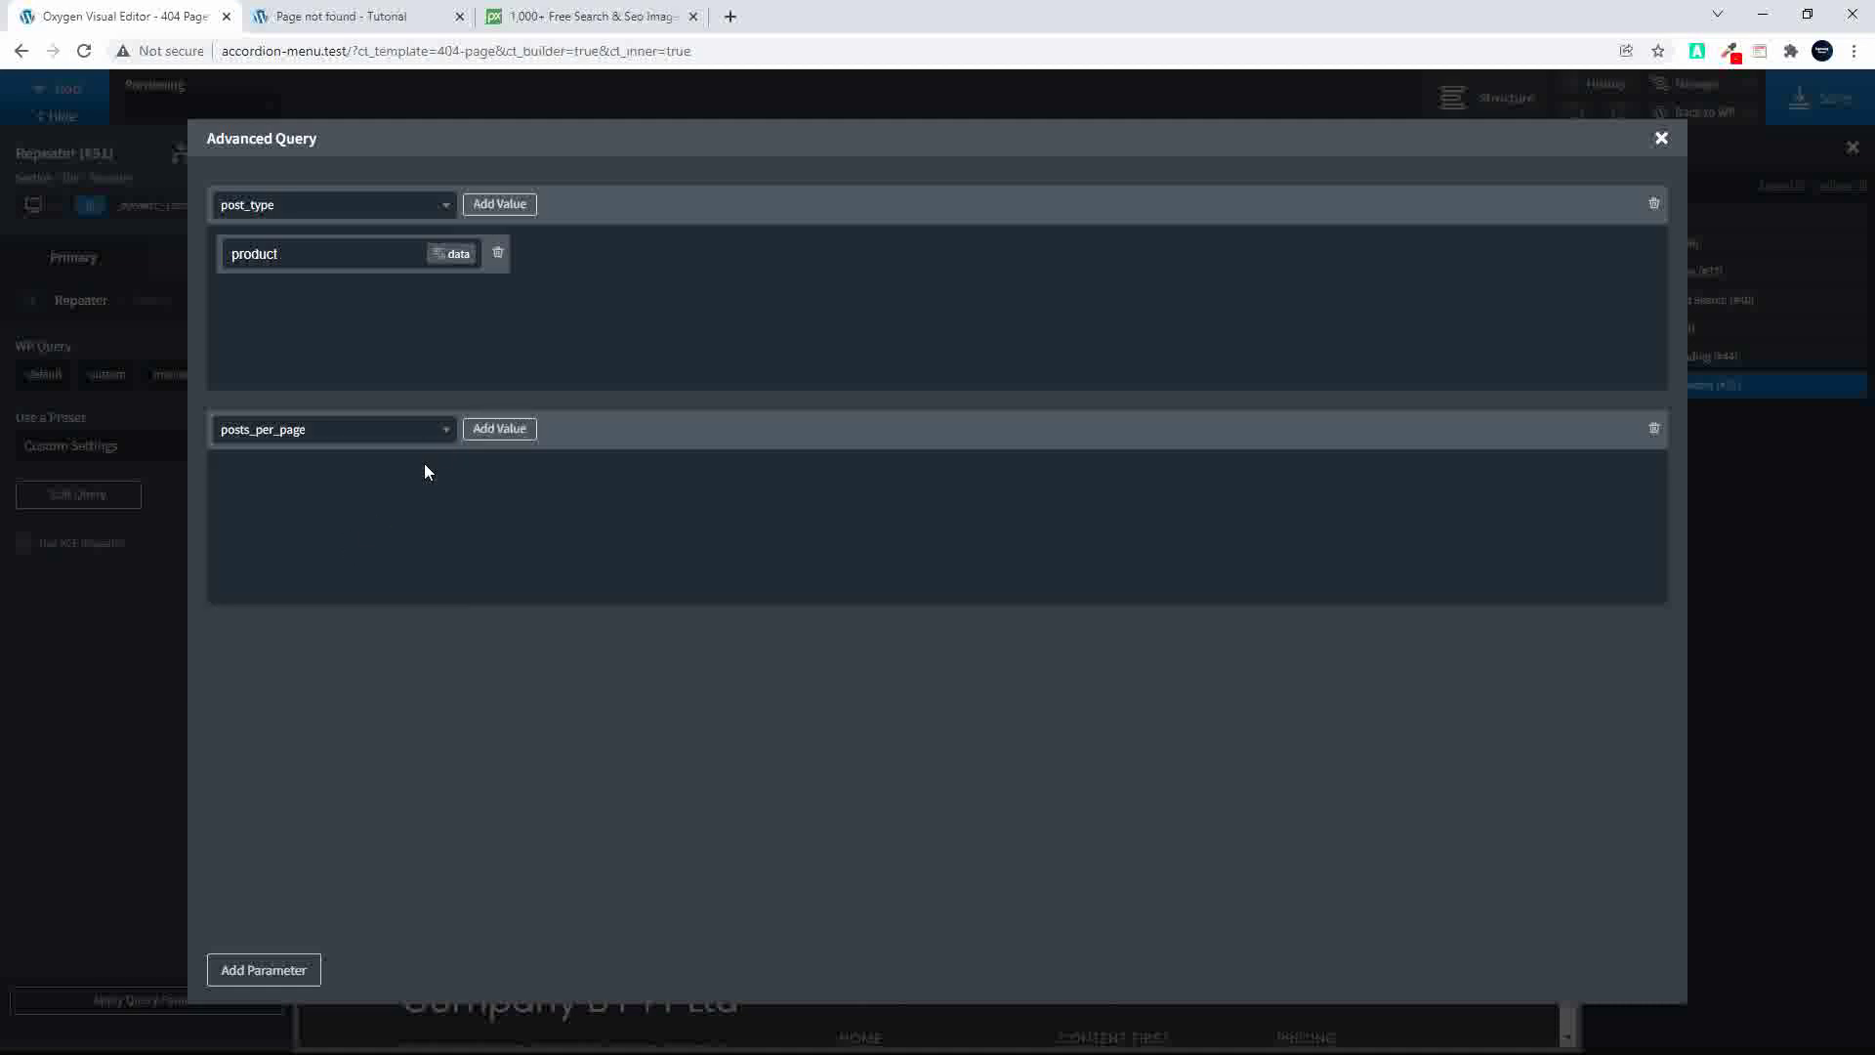
pyautogui.click(486, 434)
pyautogui.write('4')
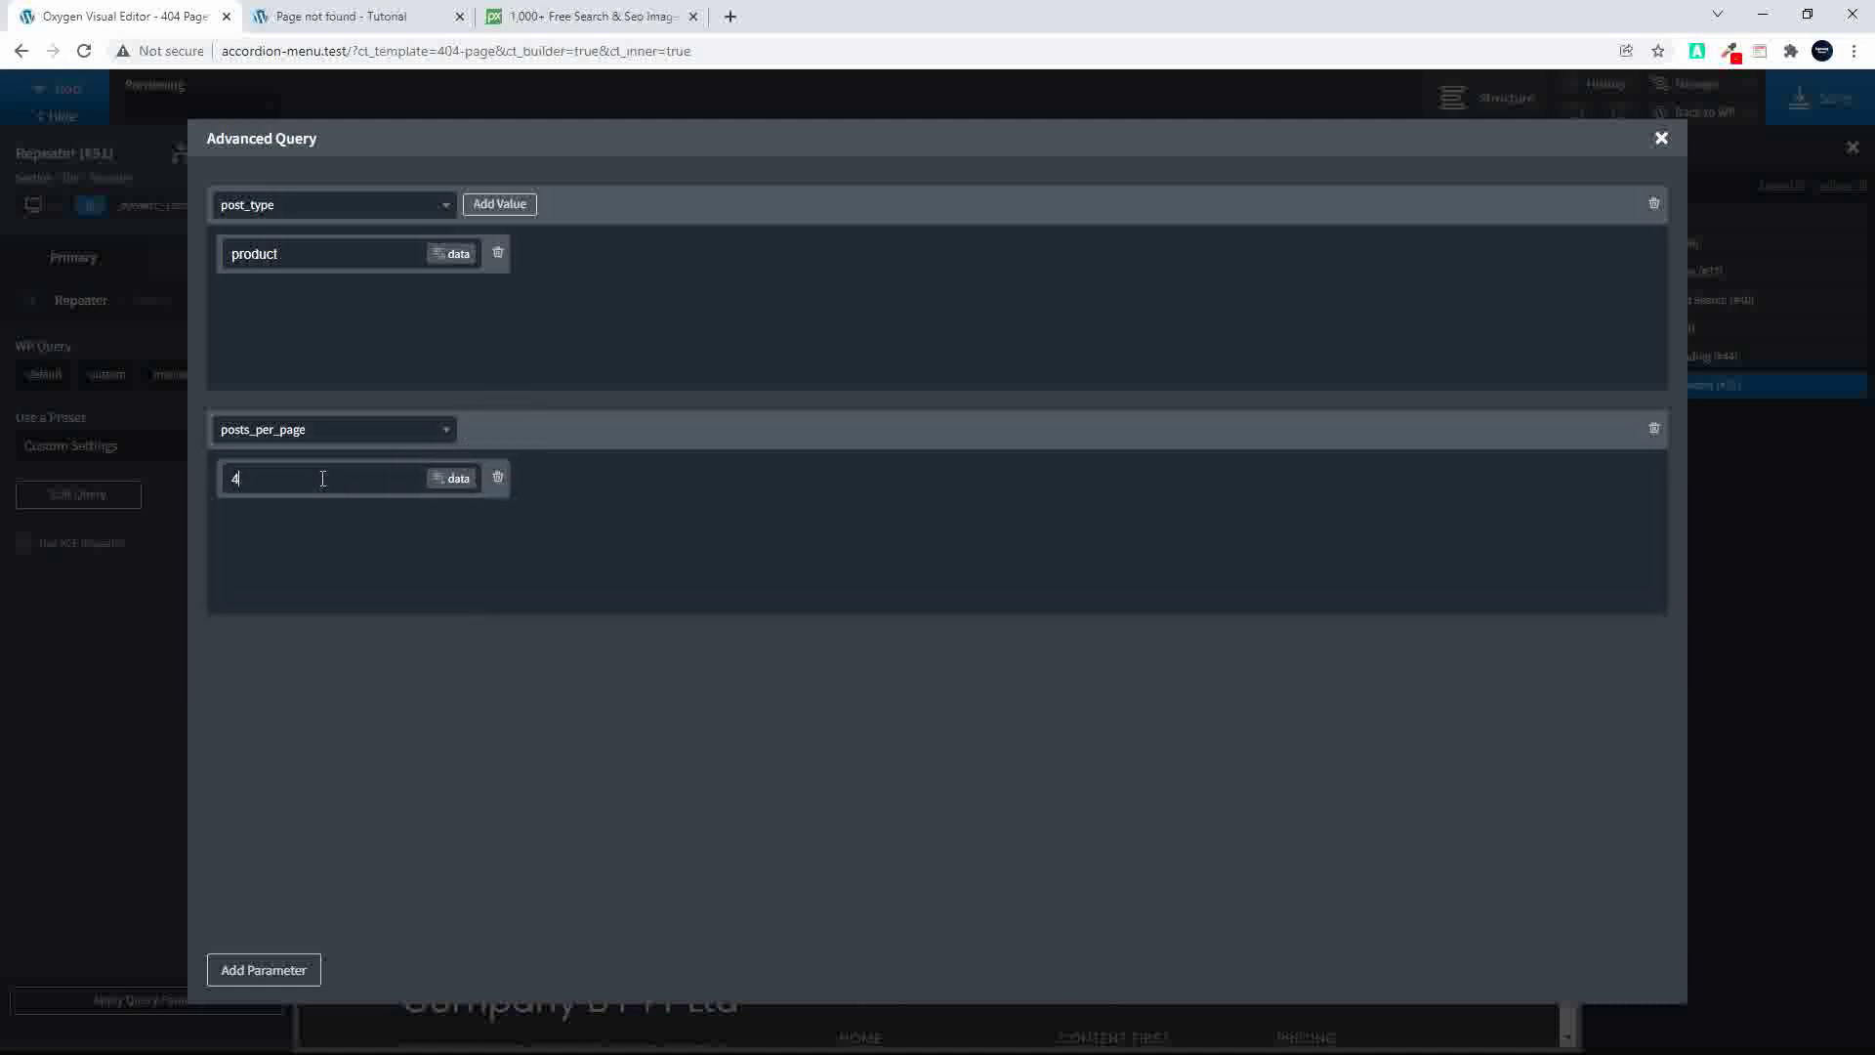
# Step: Add a no_found_rows parameter with the value true to the Repeater's advanced query
pyautogui.click(244, 970)
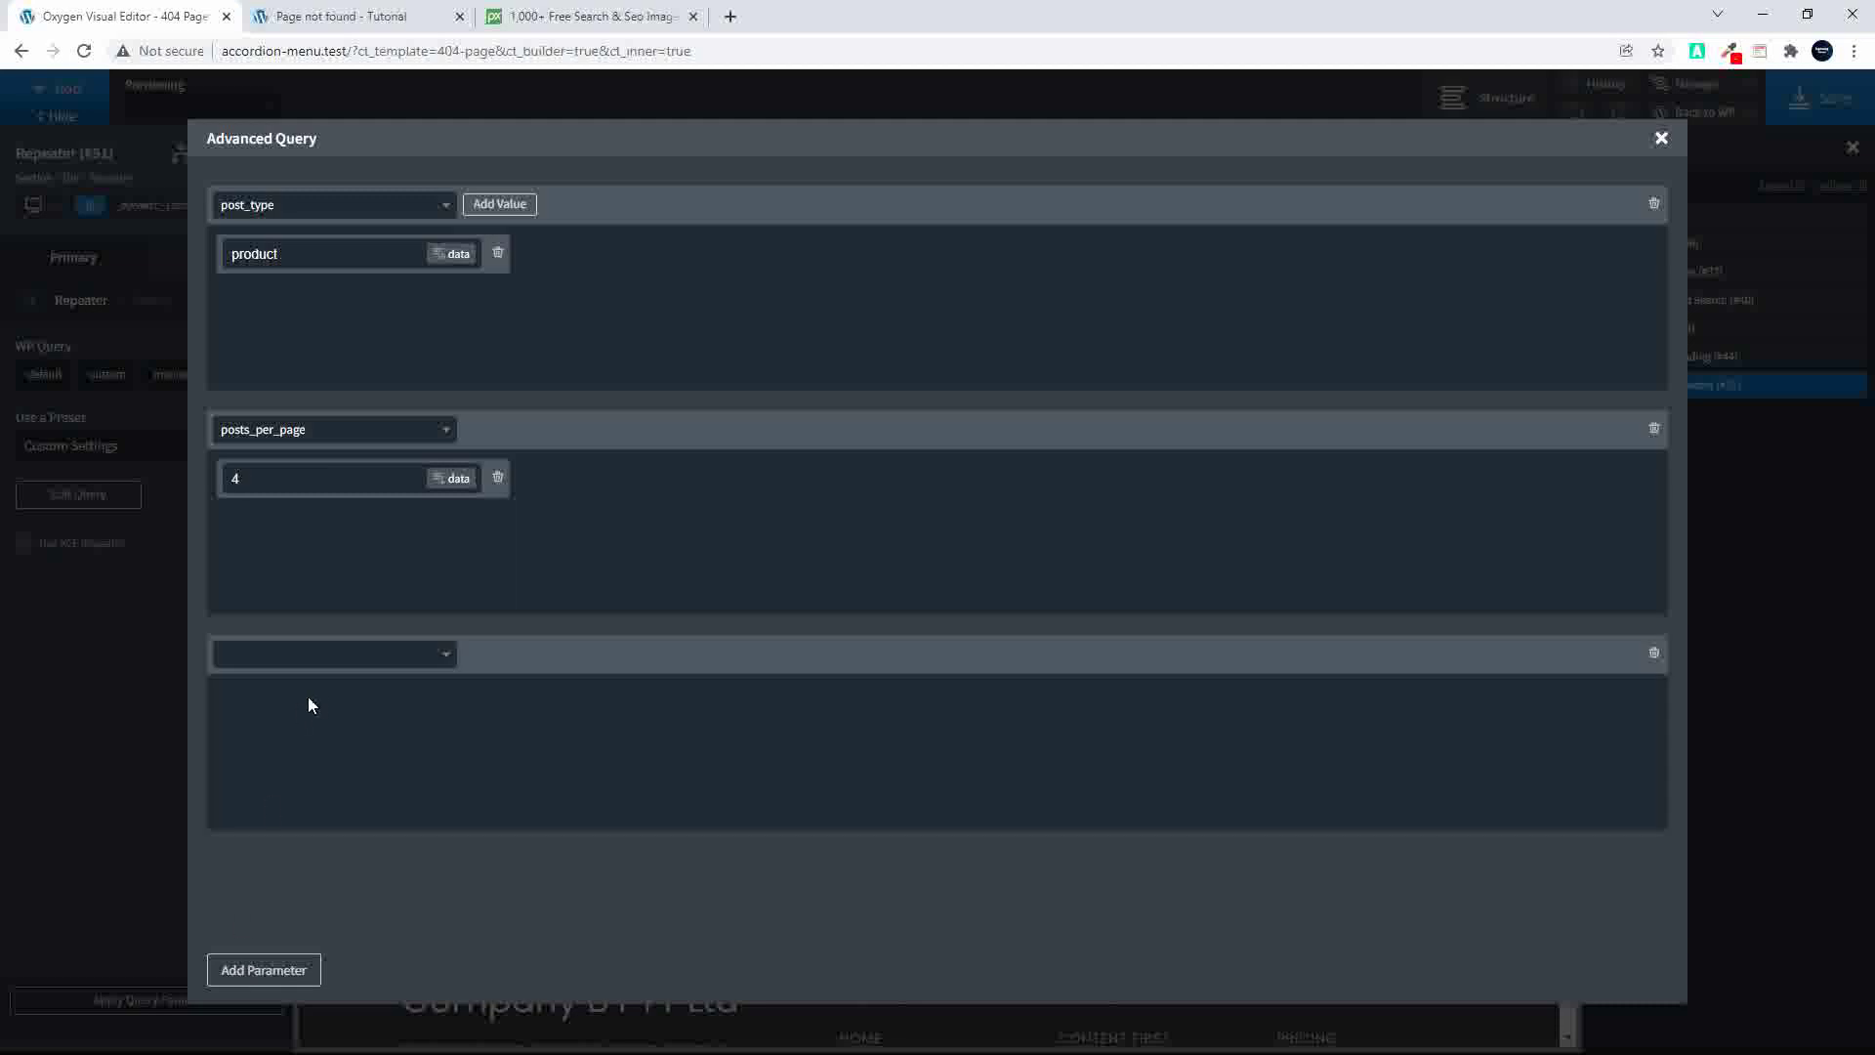
pyautogui.click(407, 659)
pyautogui.write('no')
pyautogui.click(326, 815)
pyautogui.click(489, 655)
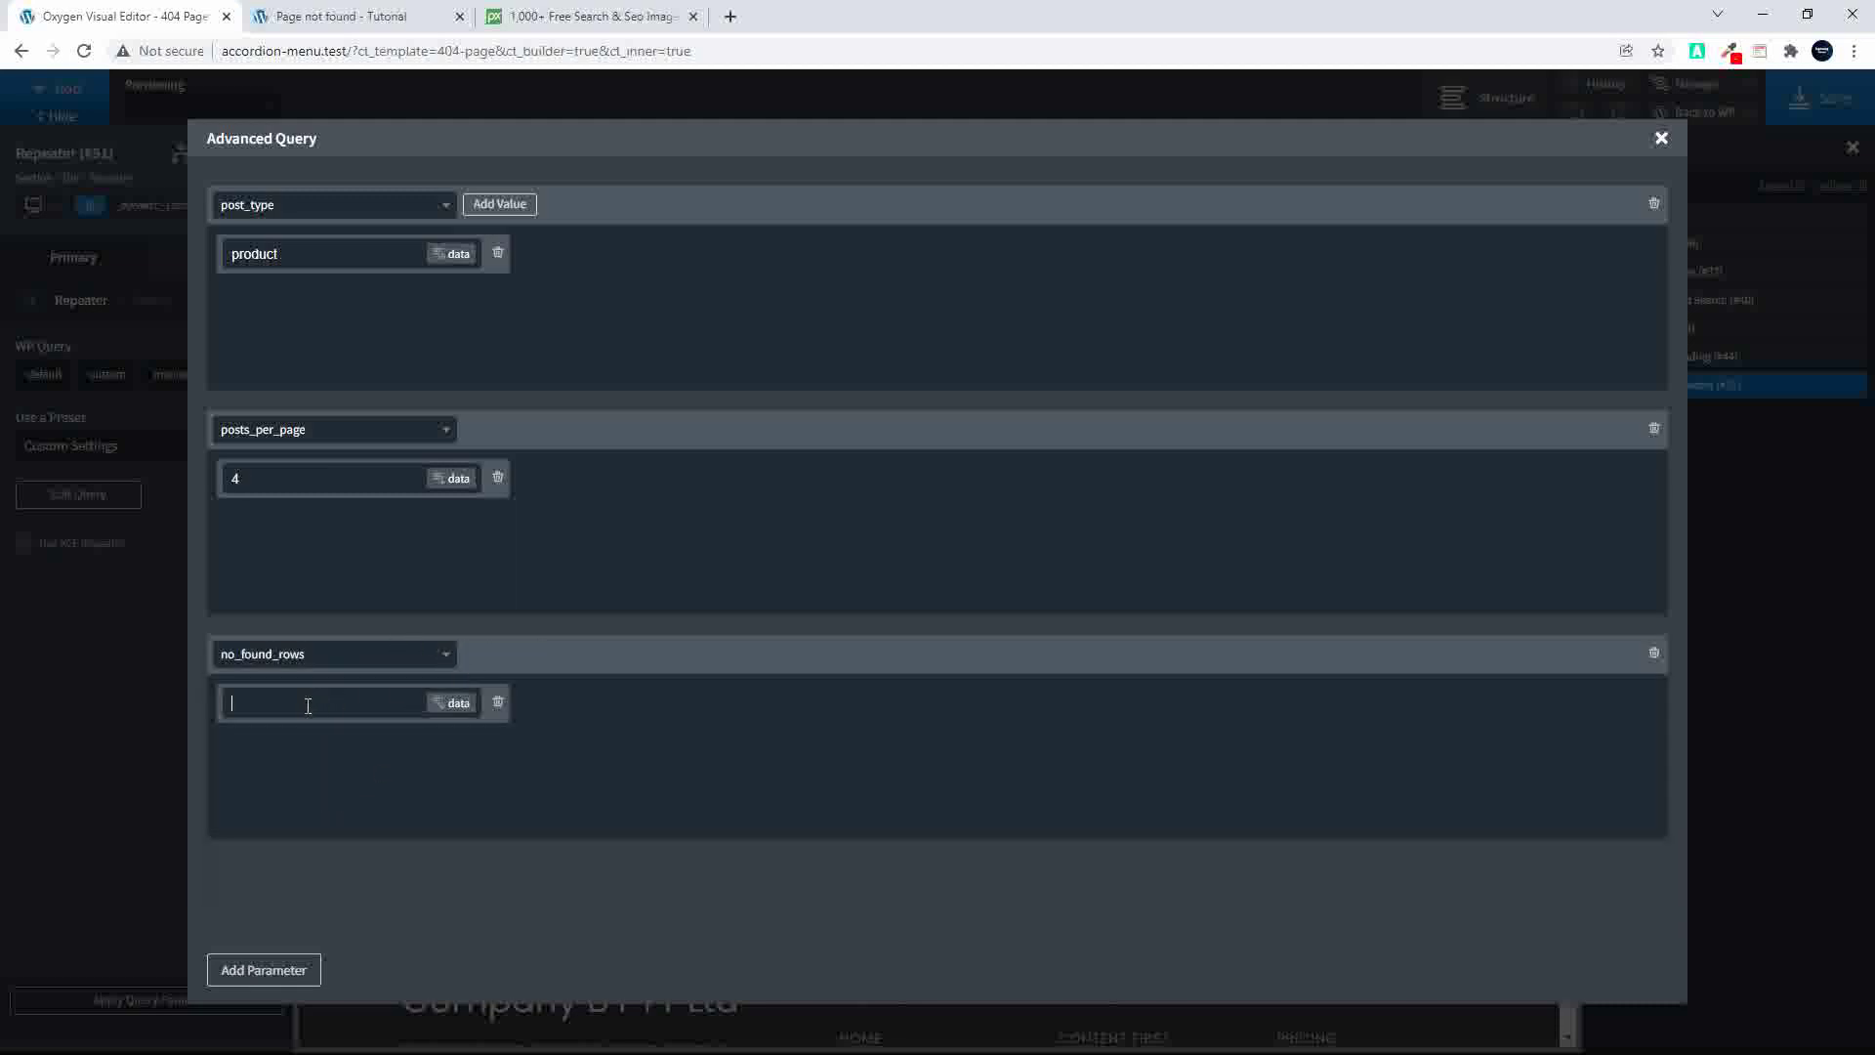
# Step: Add an orderby parameter with the value DATE to the Repeater's advanced query
pyautogui.click(261, 974)
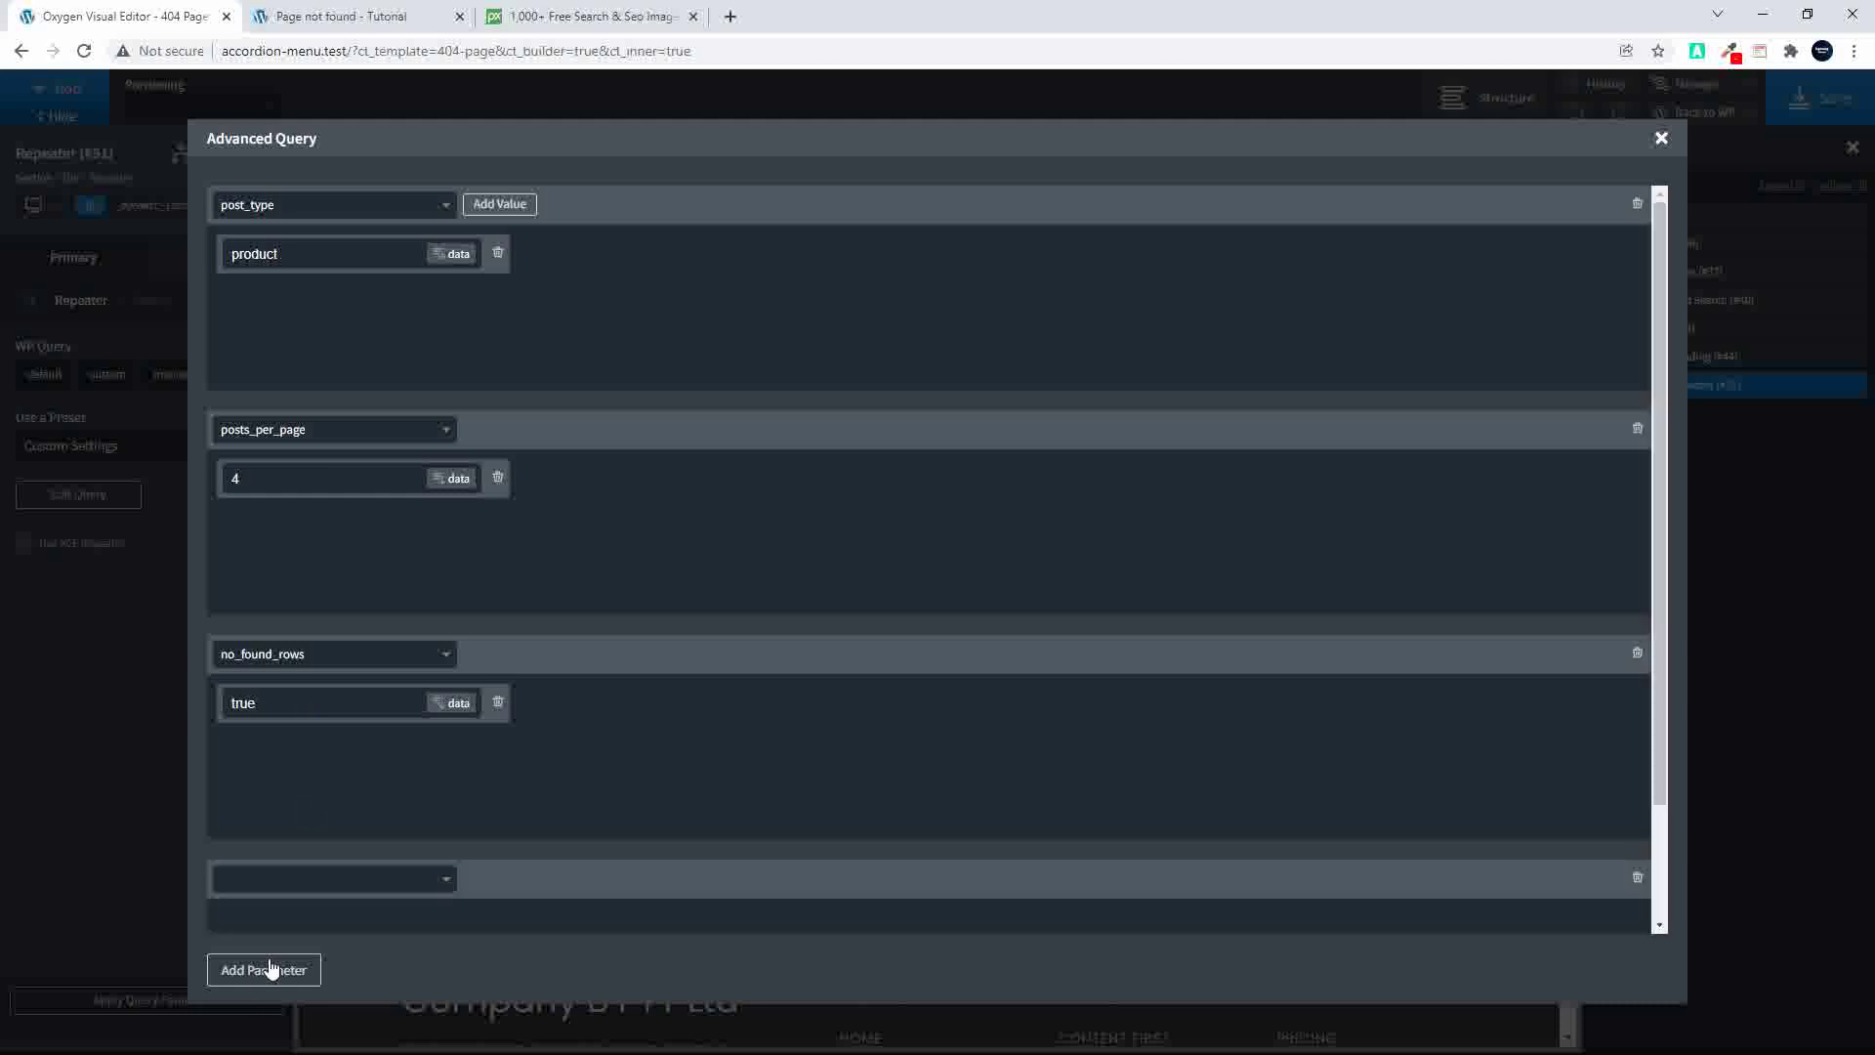
pyautogui.scroll(-3, 322, 777)
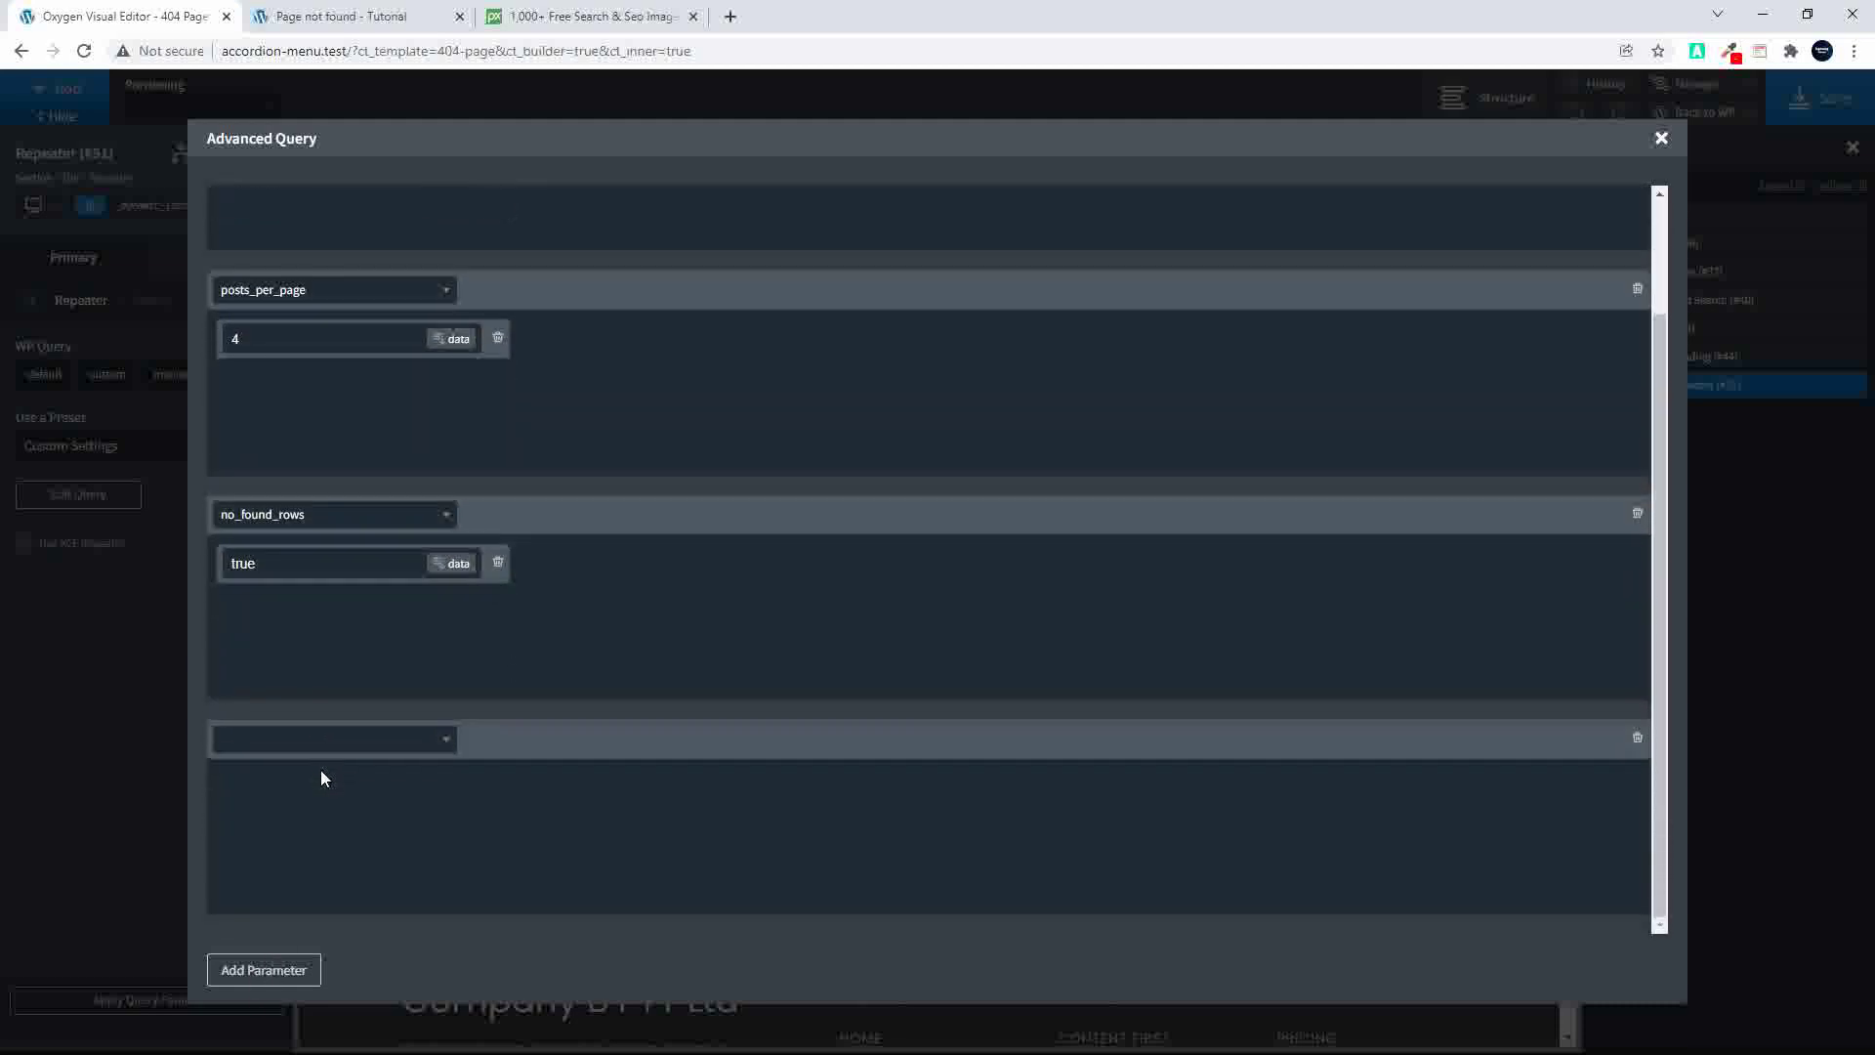
pyautogui.click(442, 745)
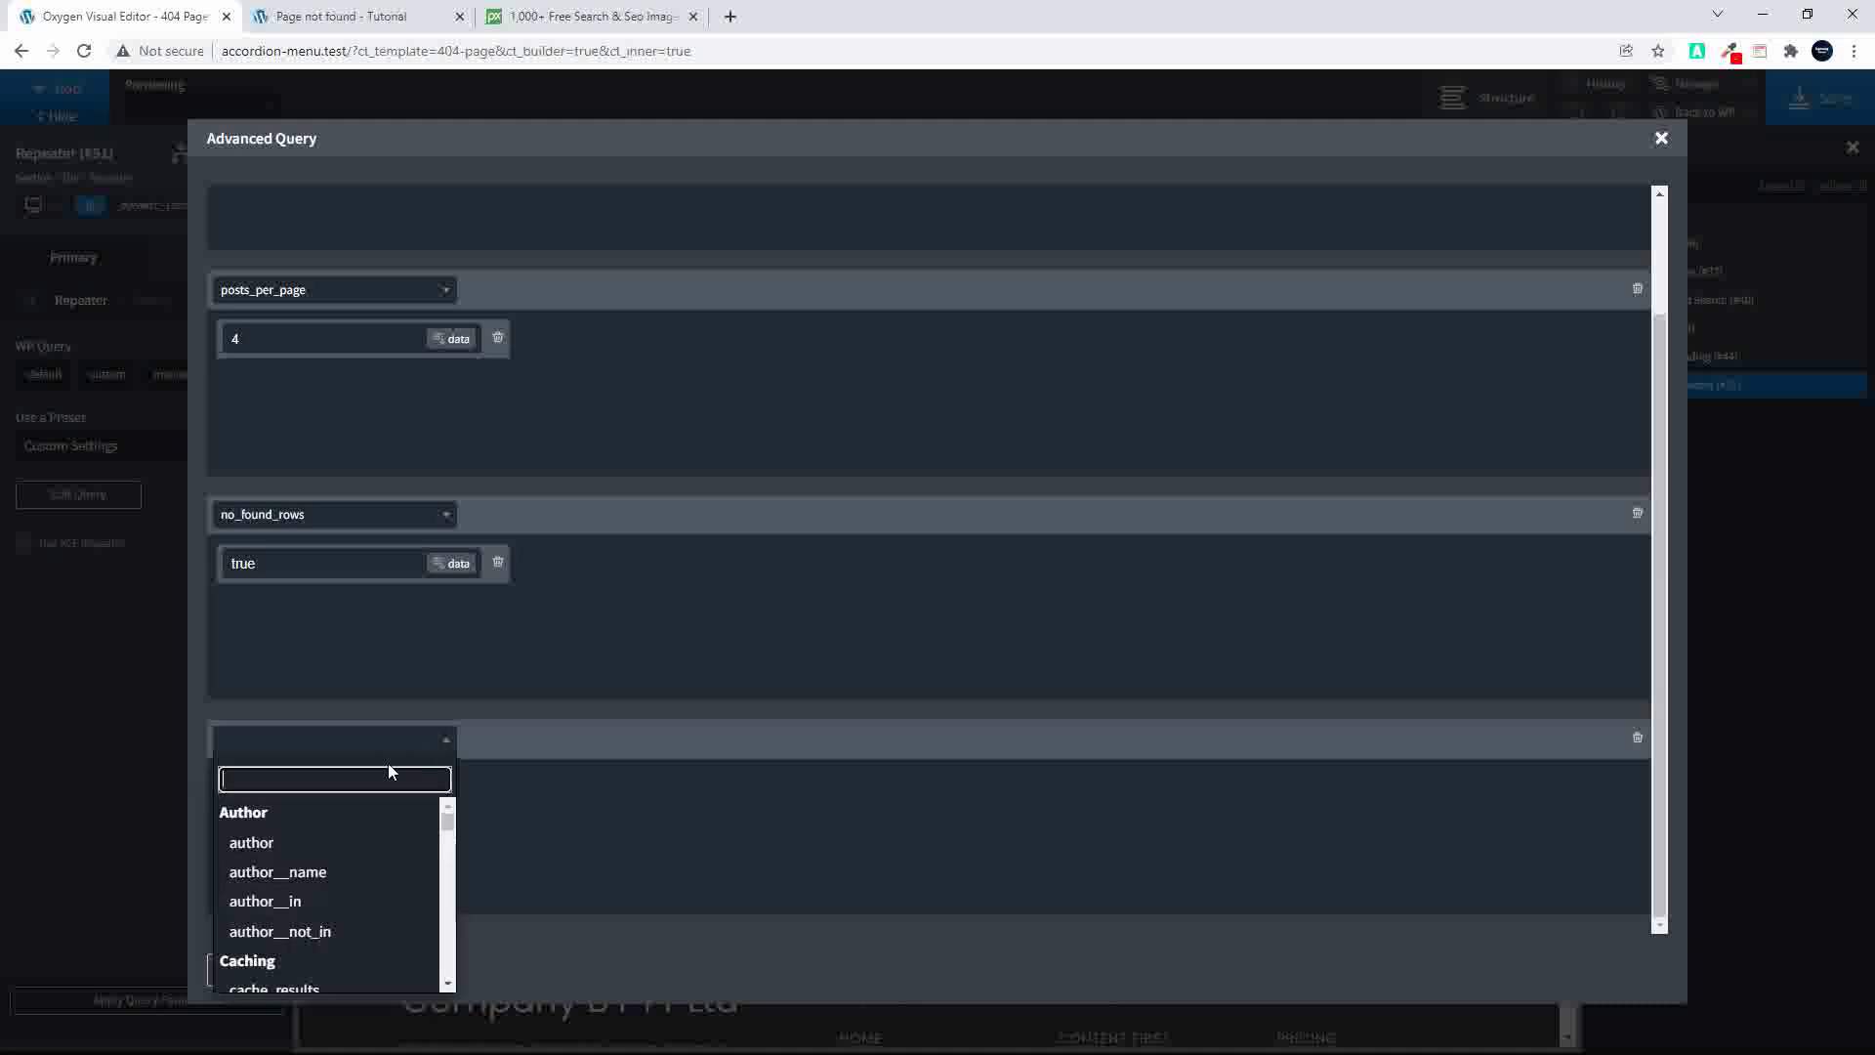
pyautogui.write('order')
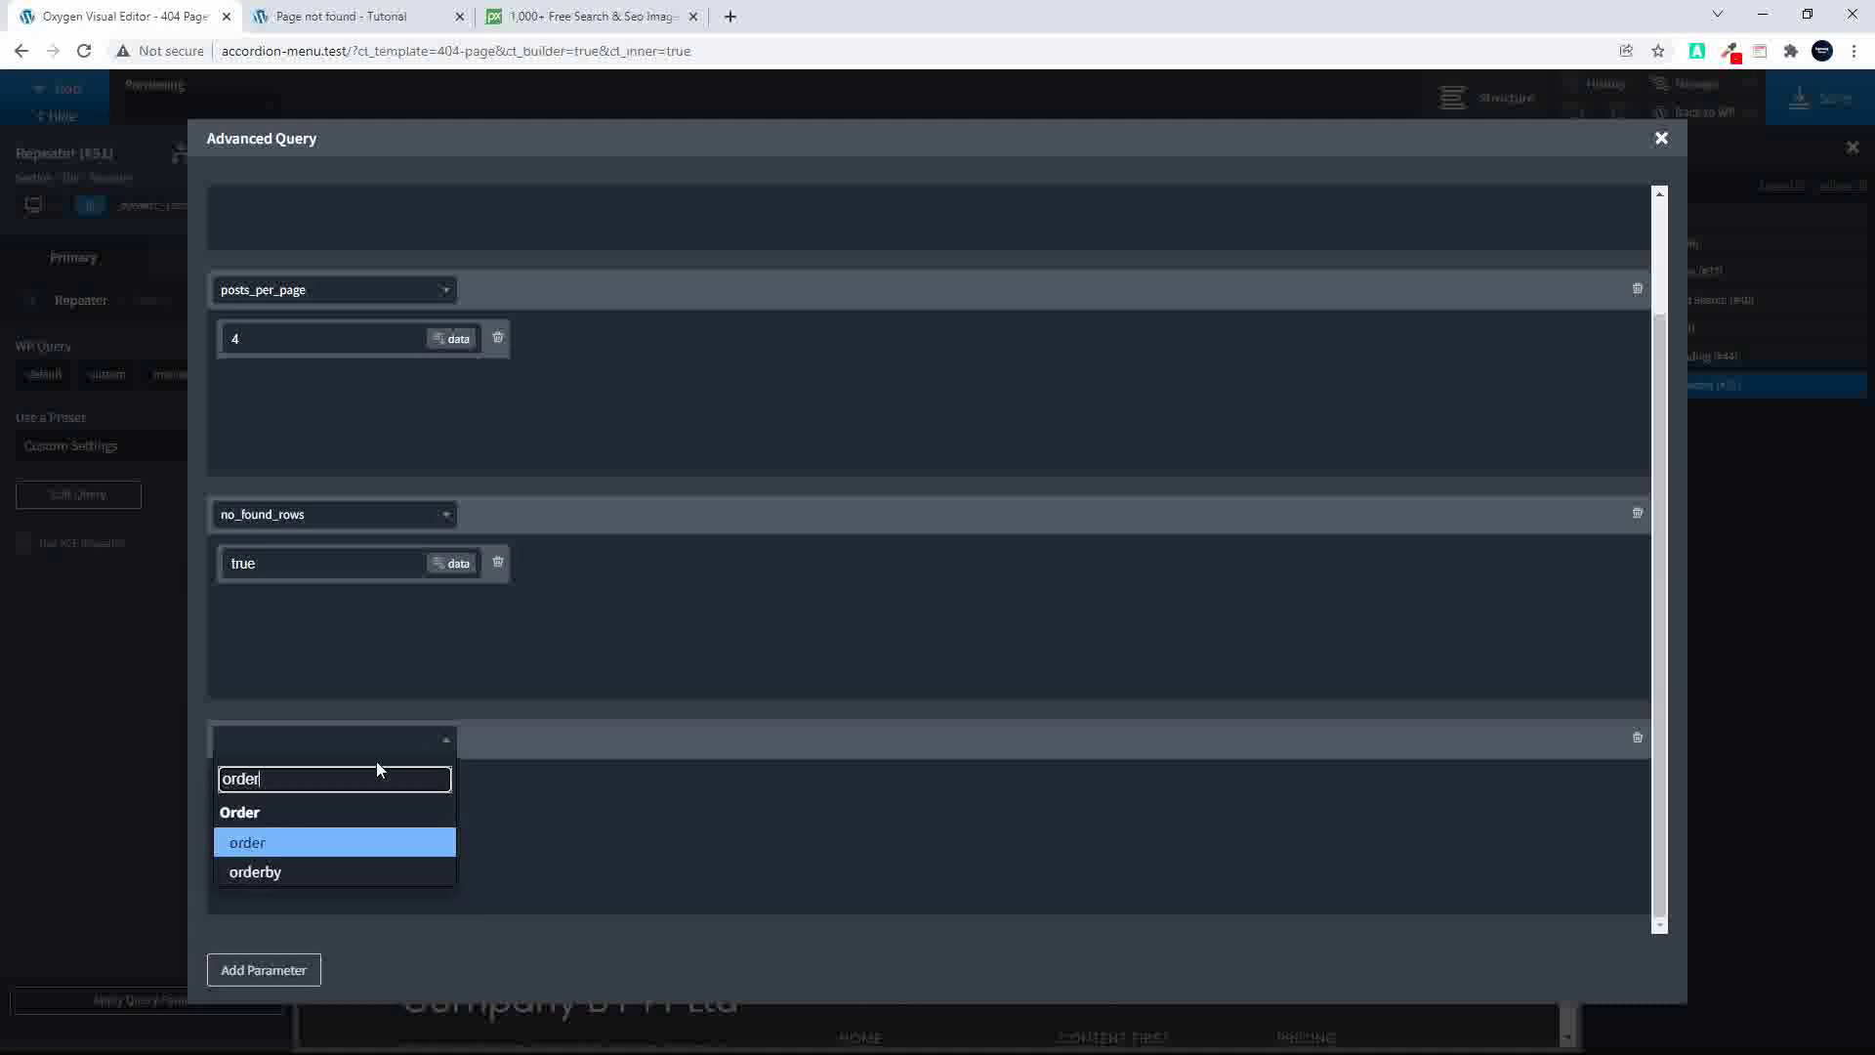
pyautogui.click(281, 872)
pyautogui.click(491, 741)
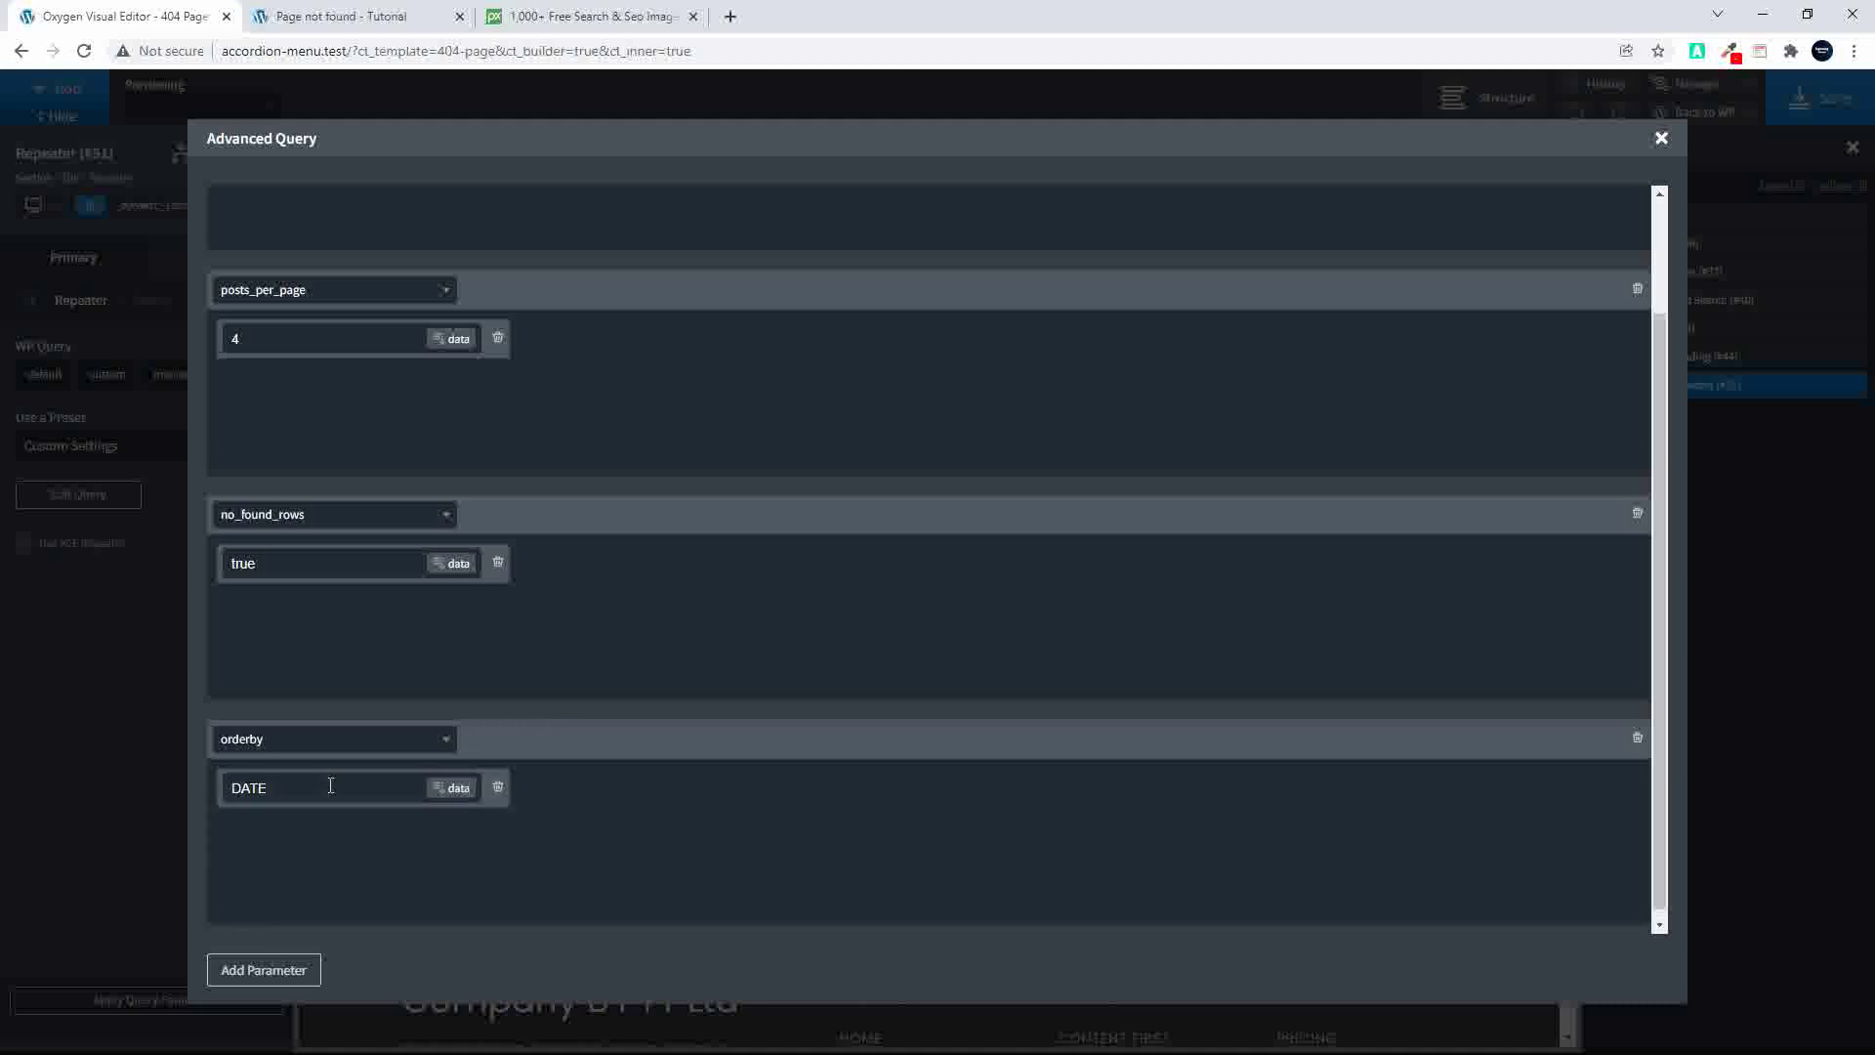
# Step: Add an order parameter with the value DESC to the Repeater's advanced query, close the query and save the template
pyautogui.click(273, 973)
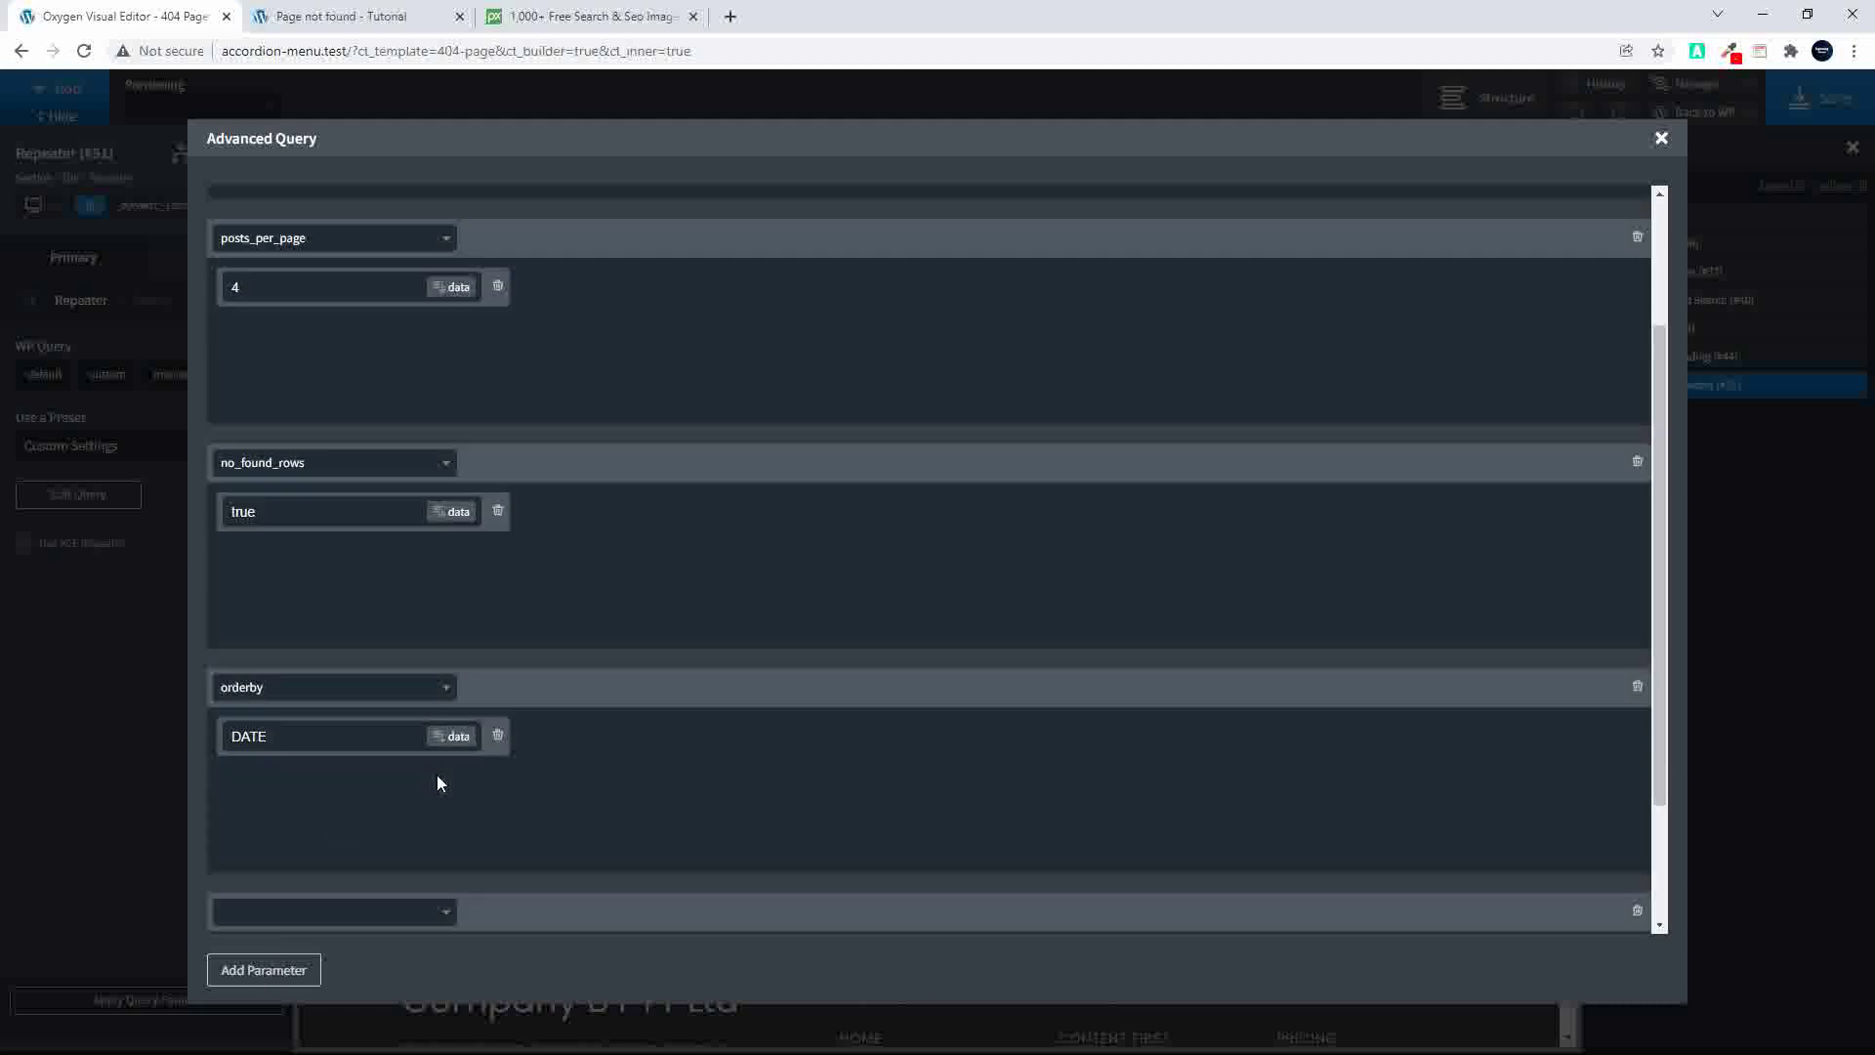
pyautogui.click(391, 744)
pyautogui.write('order')
pyautogui.click(301, 846)
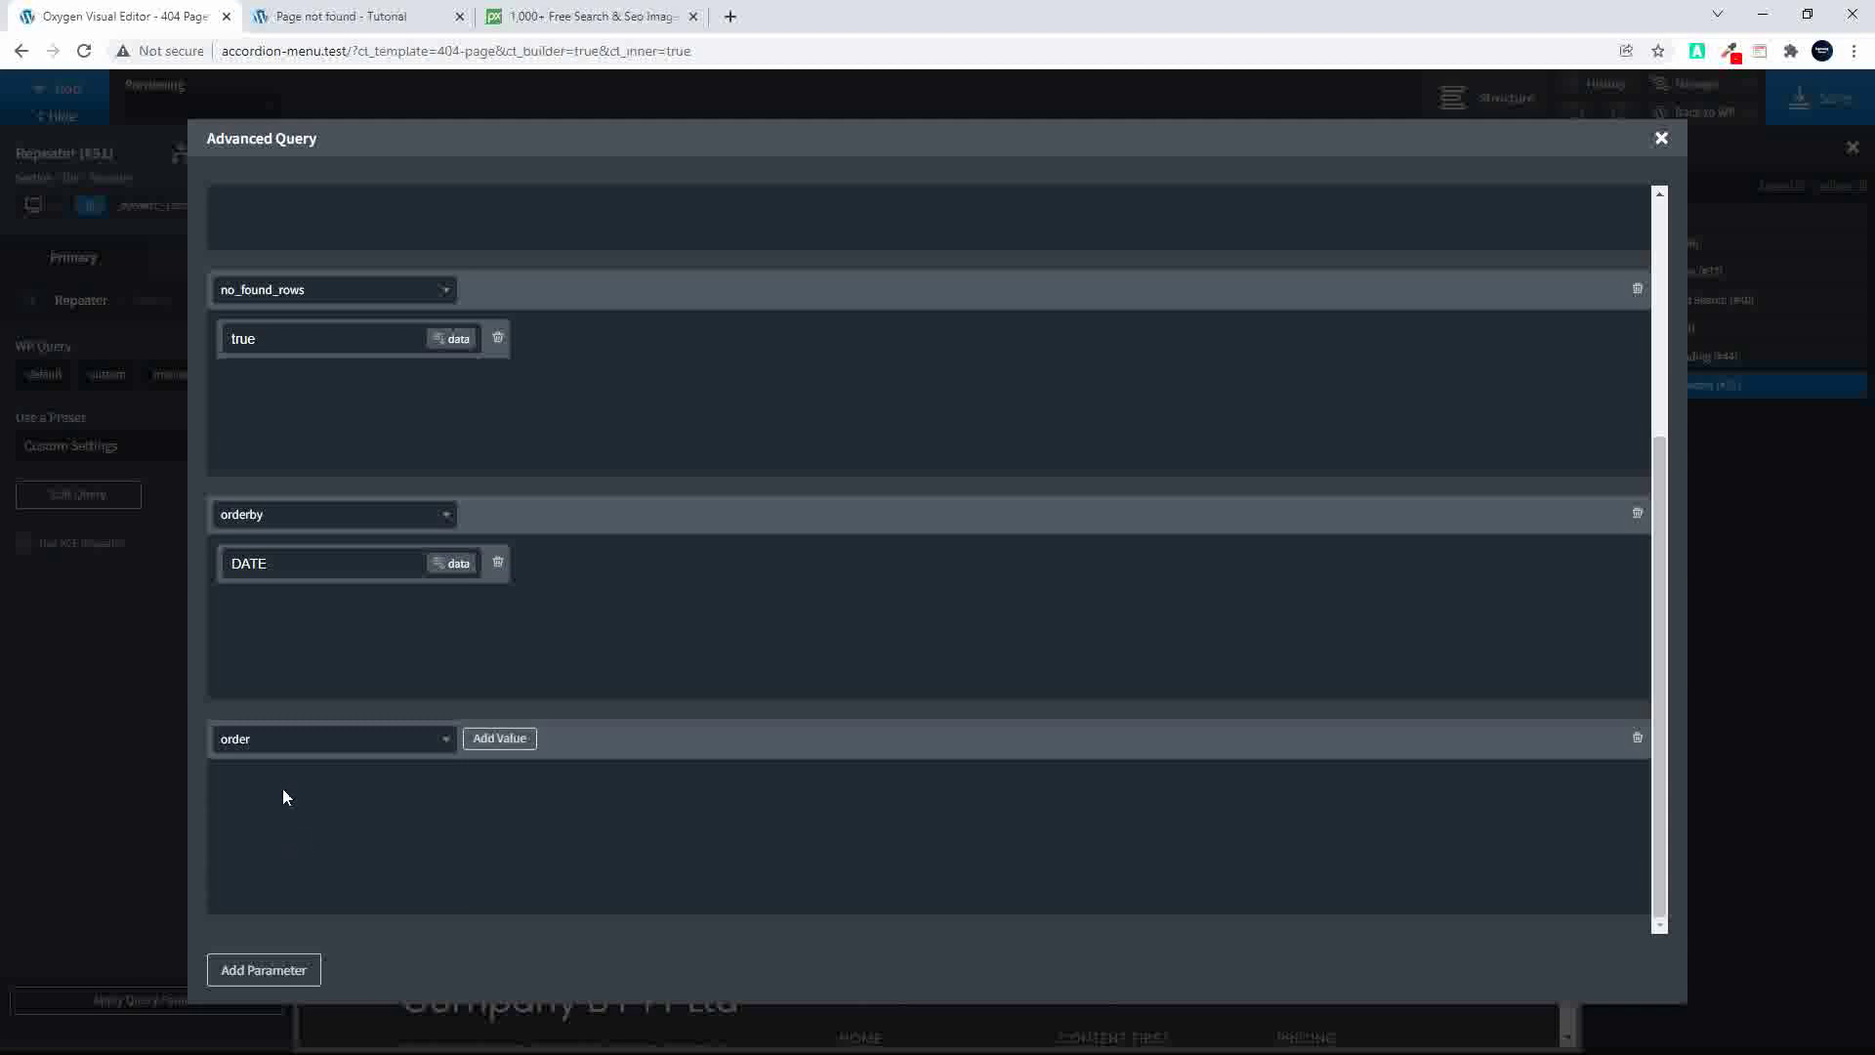
pyautogui.click(490, 749)
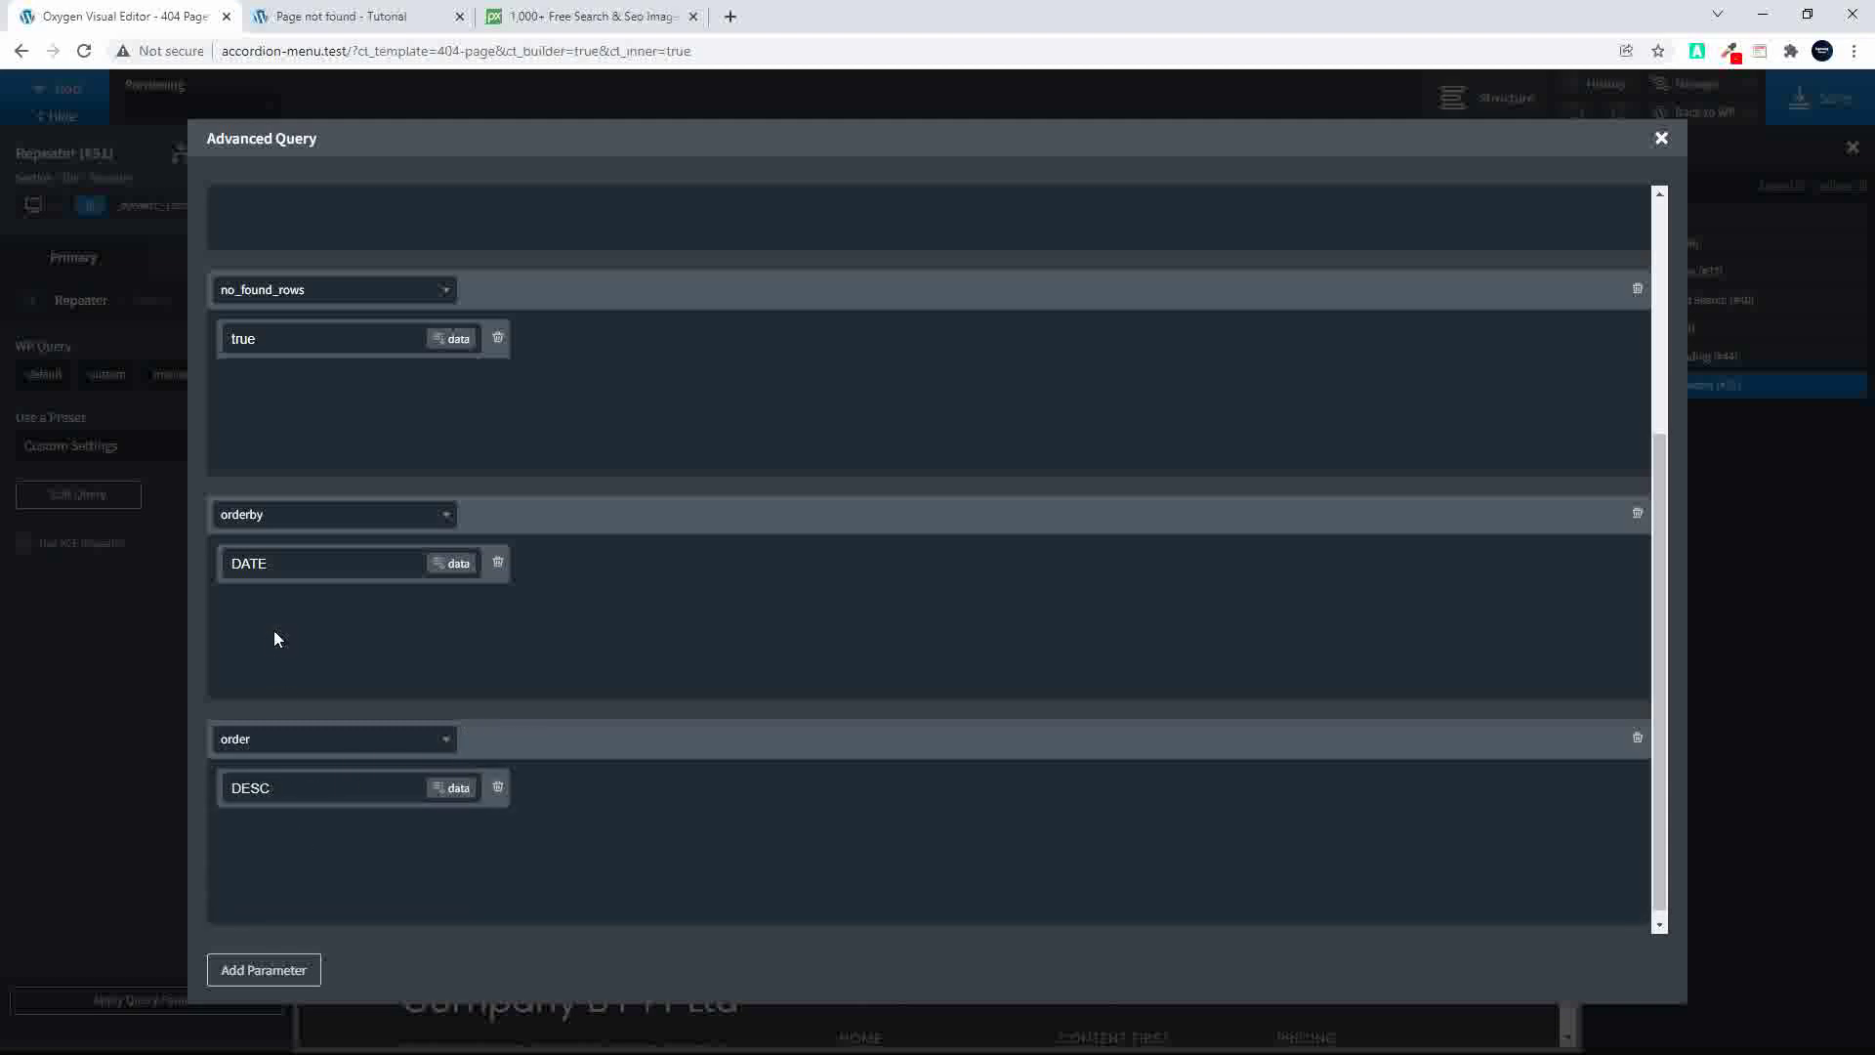
pyautogui.scroll(1, 772, 626)
pyautogui.click(1693, 130)
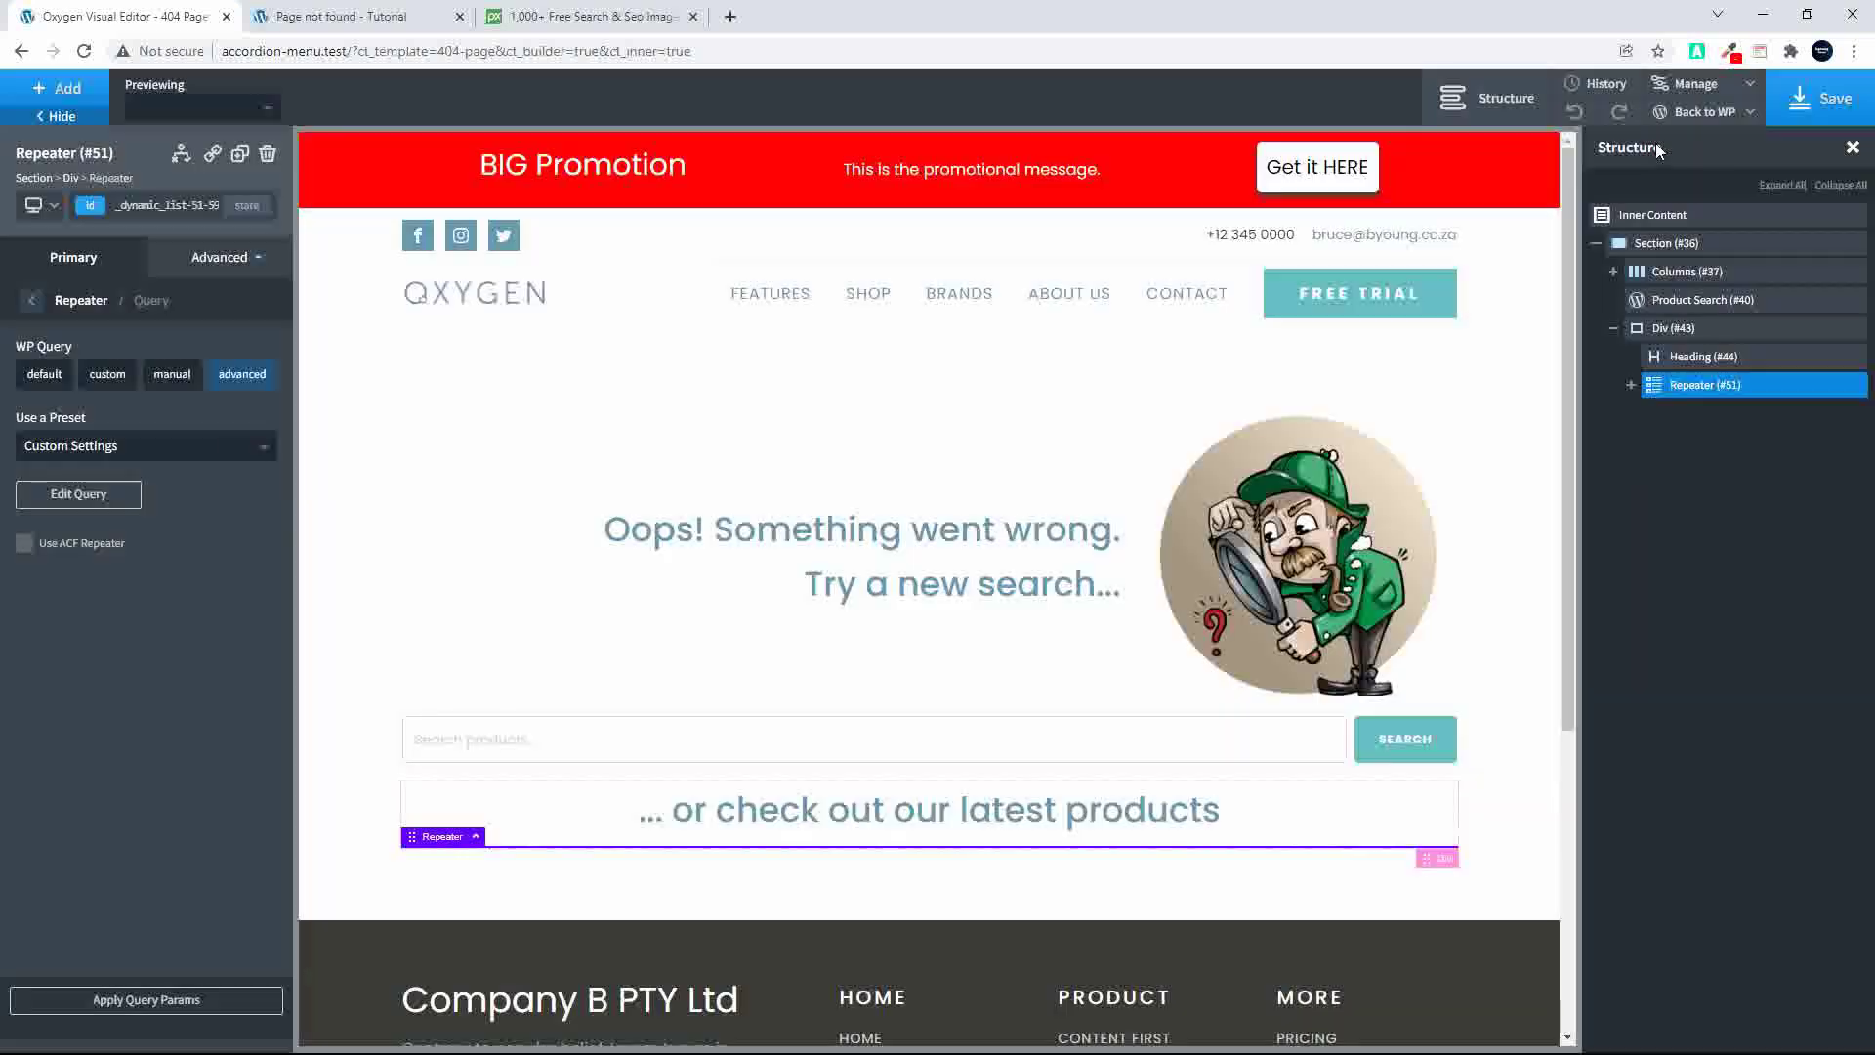
pyautogui.click(1814, 102)
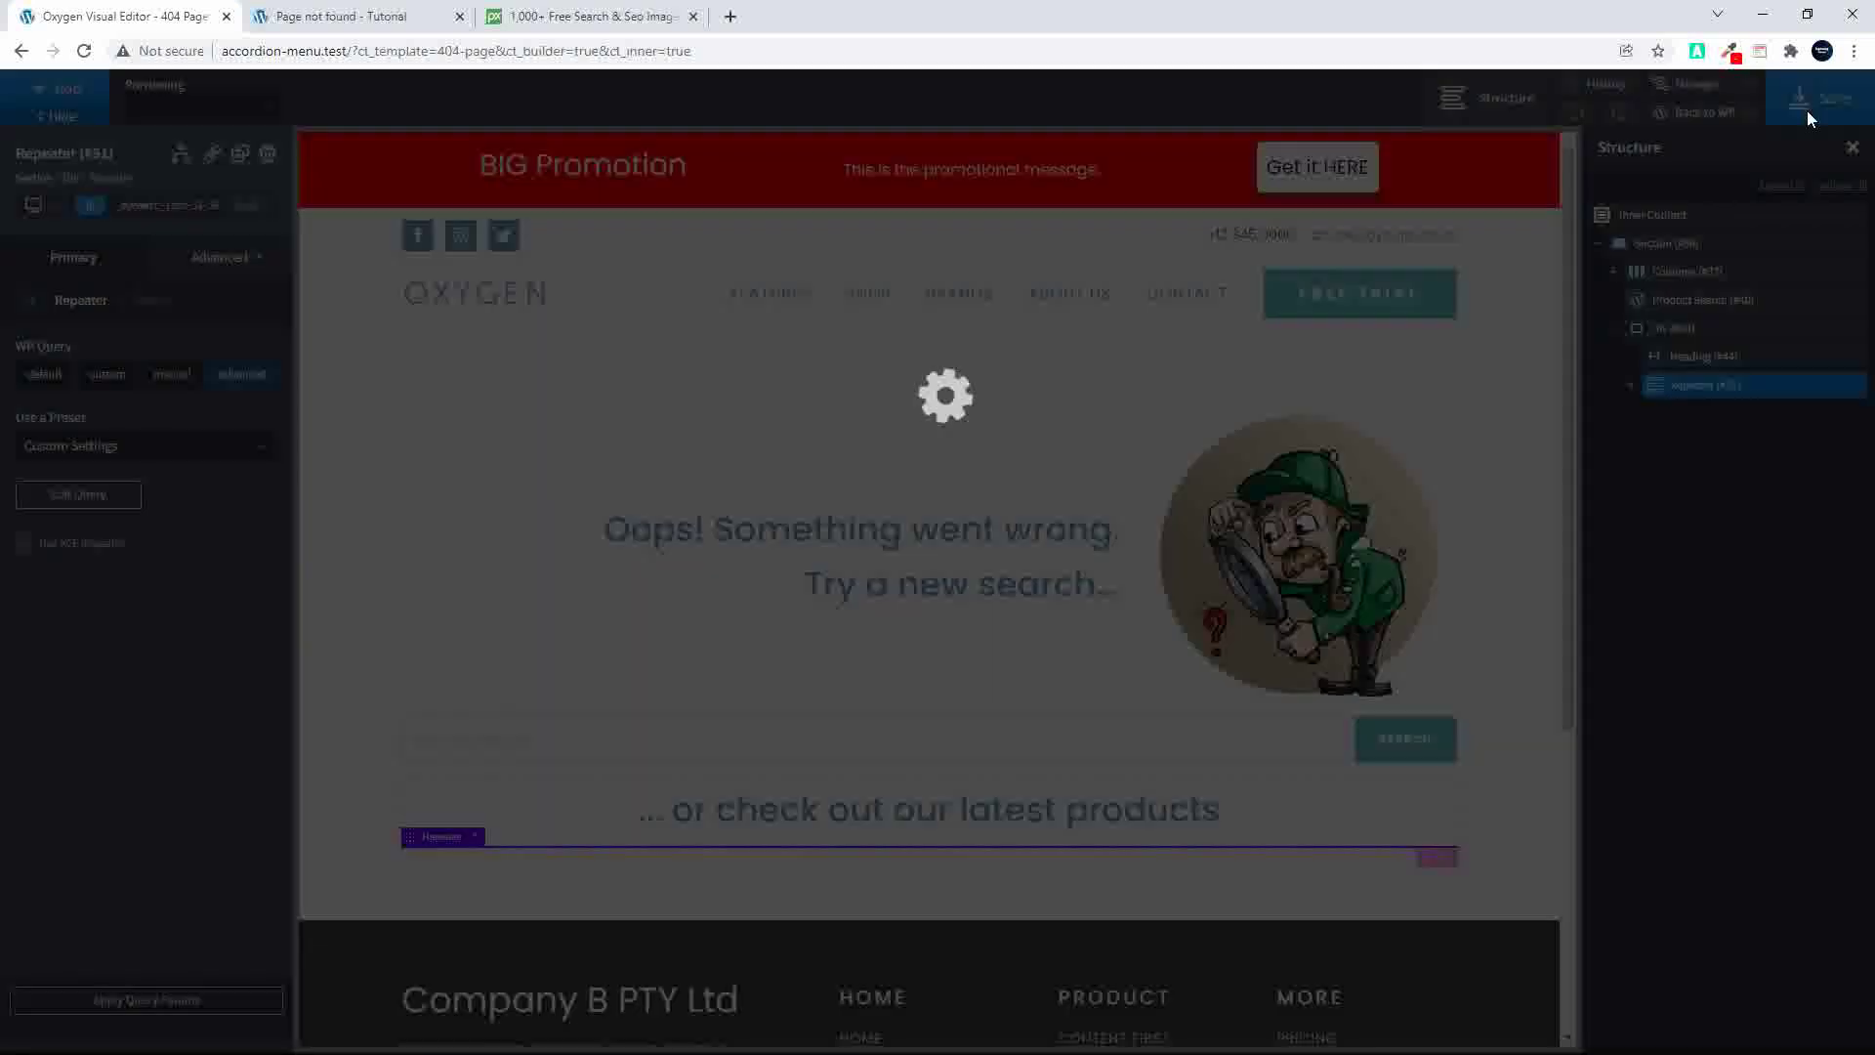
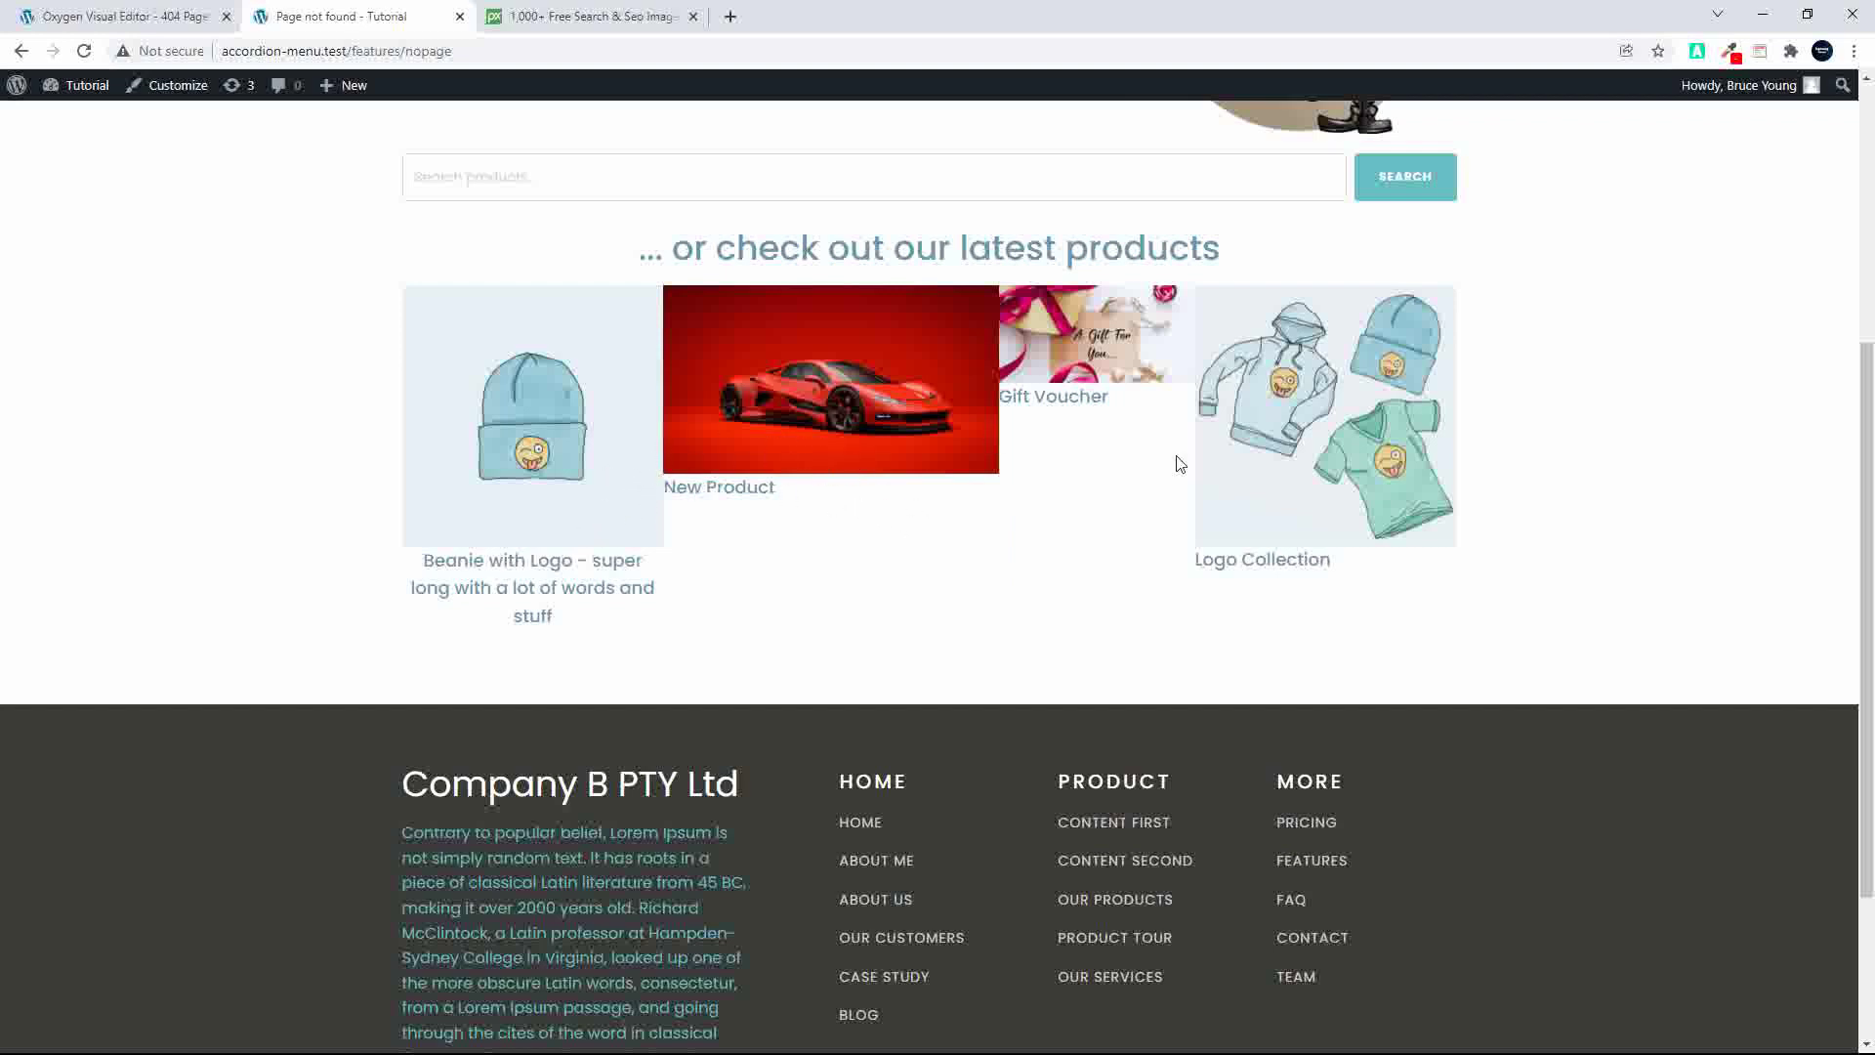
# Step: Centre the items of the Div inside the Repeater horizontally, and compare the layout with the live 404 page
pyautogui.click(117, 16)
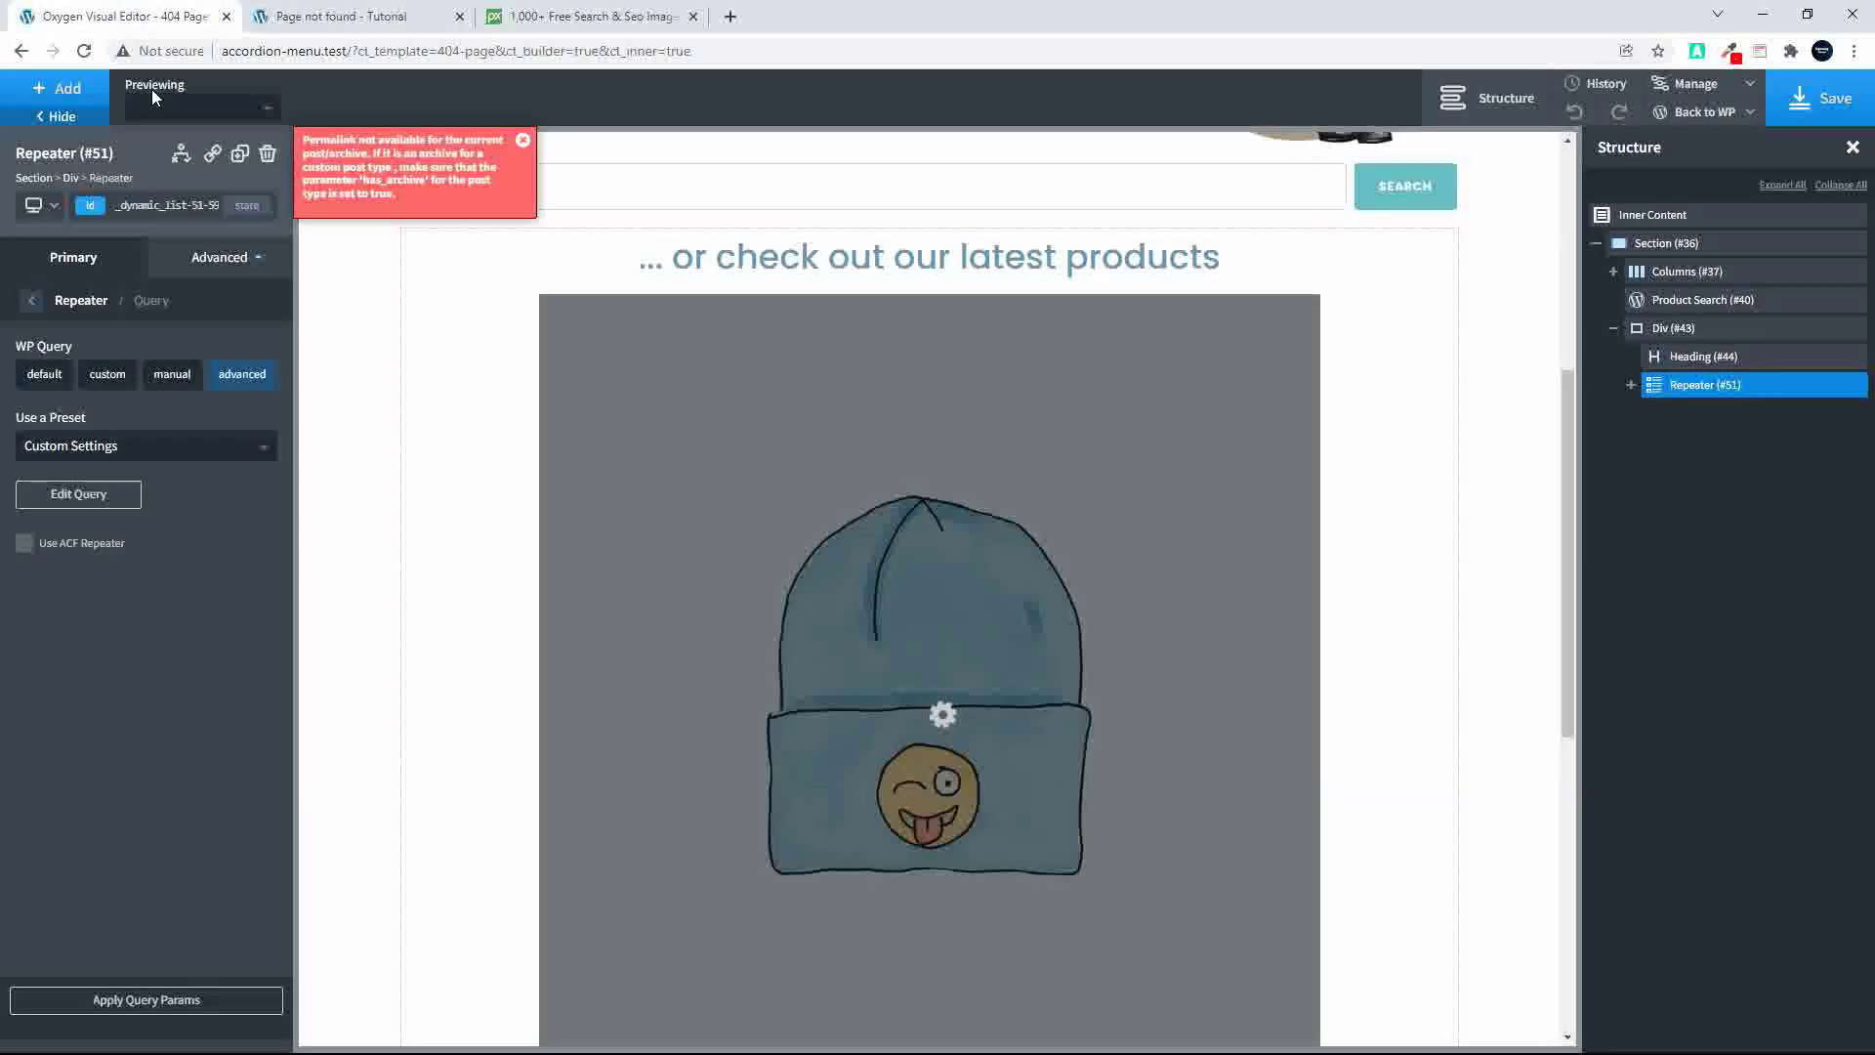
pyautogui.click(522, 144)
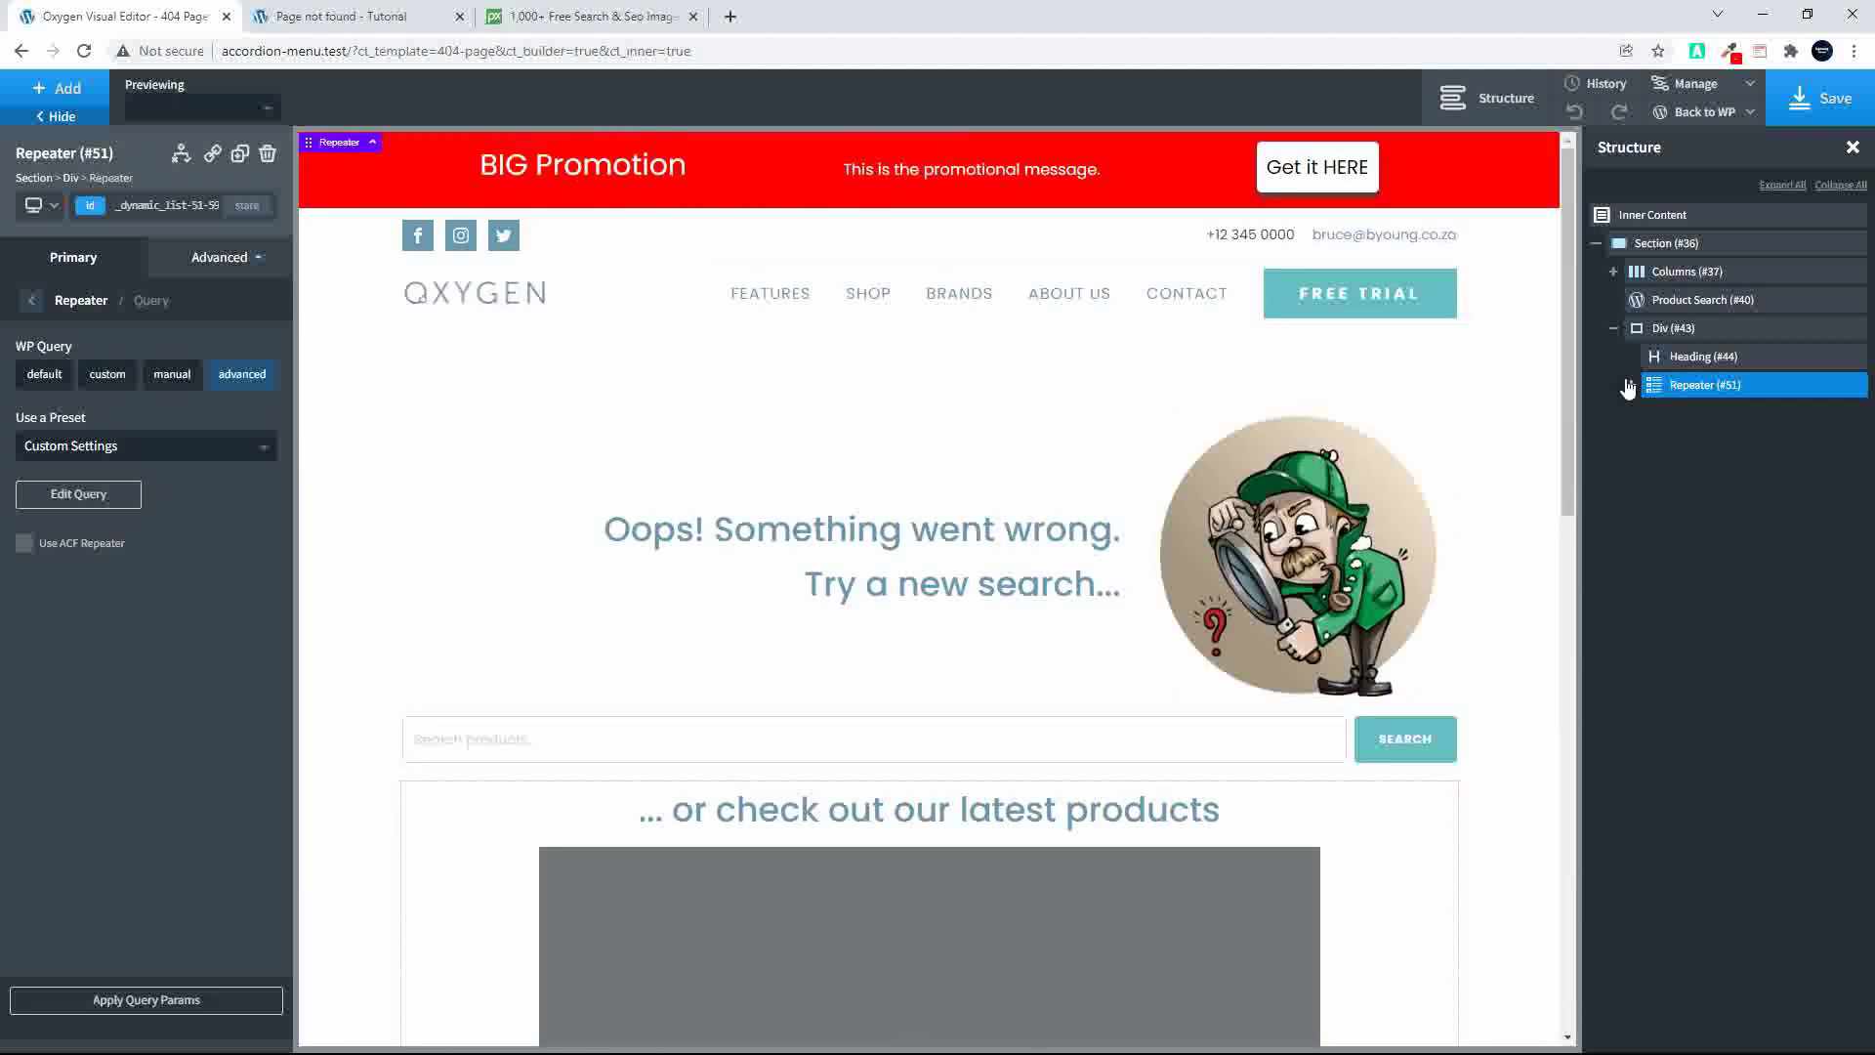
pyautogui.click(1630, 387)
pyautogui.click(1649, 415)
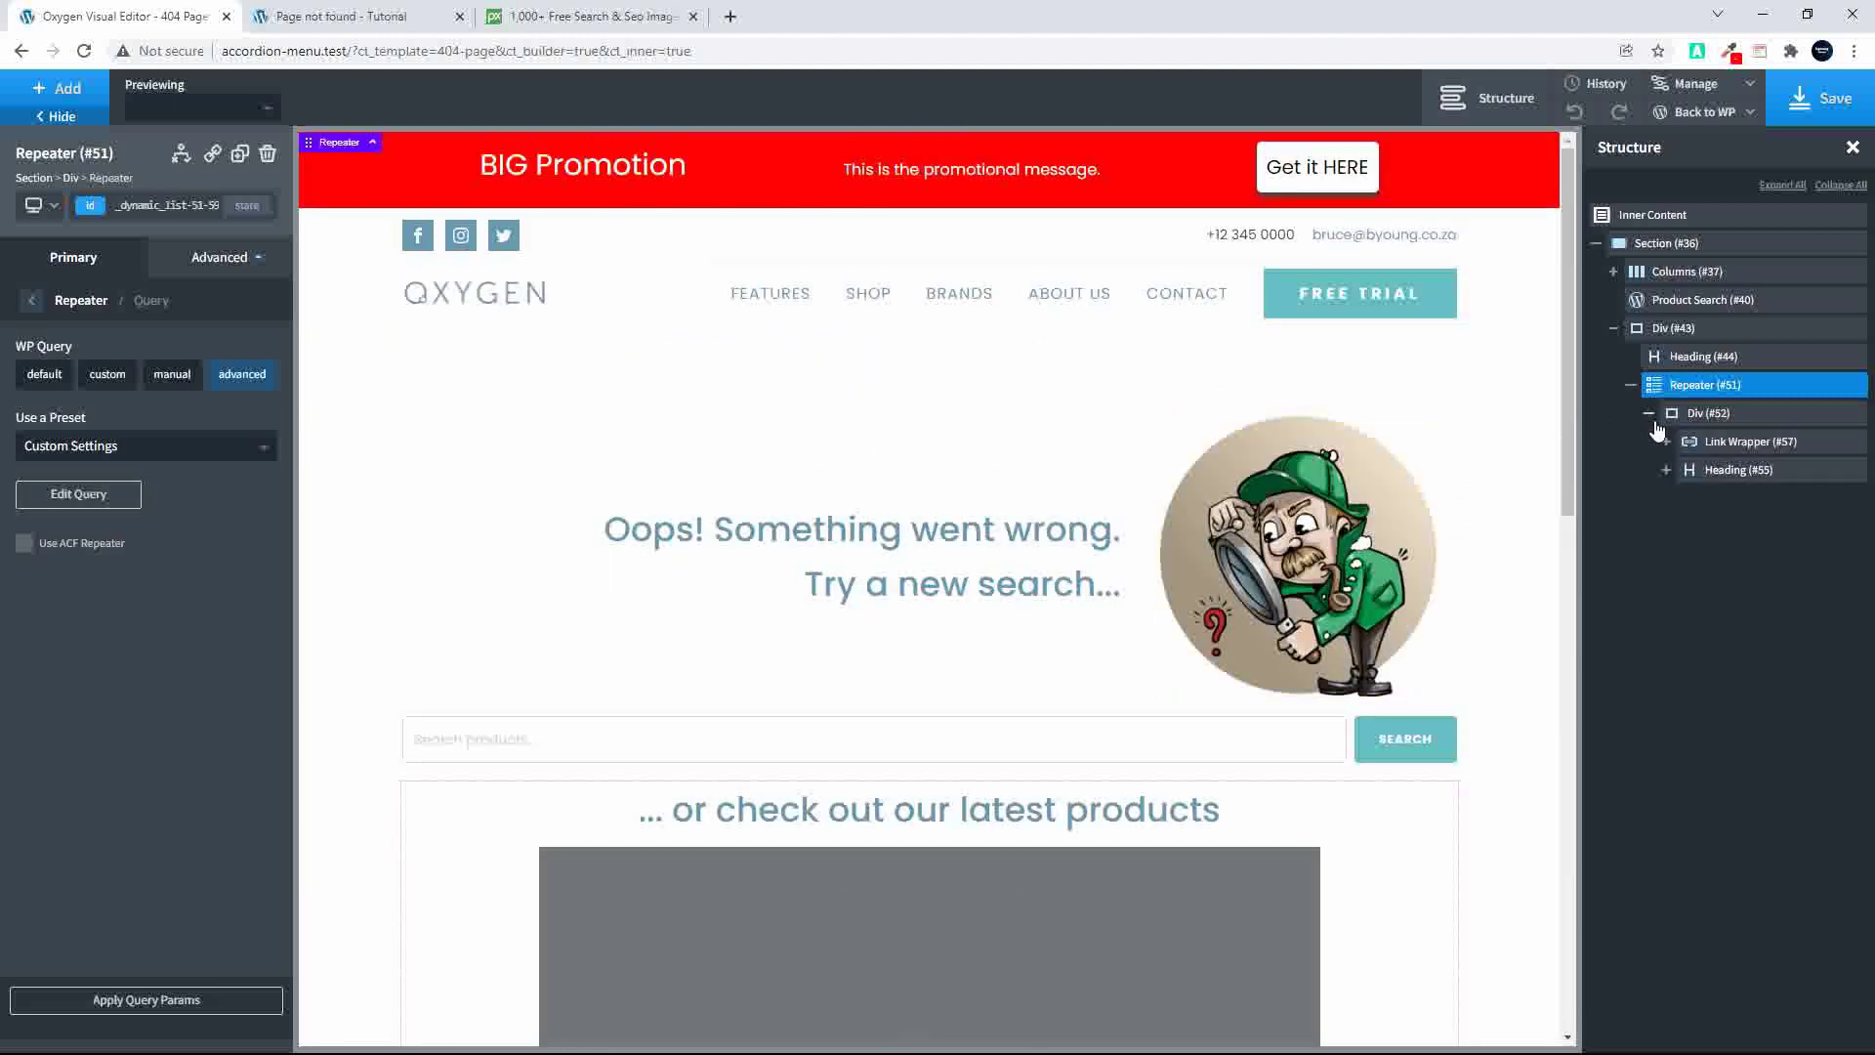
pyautogui.click(1697, 414)
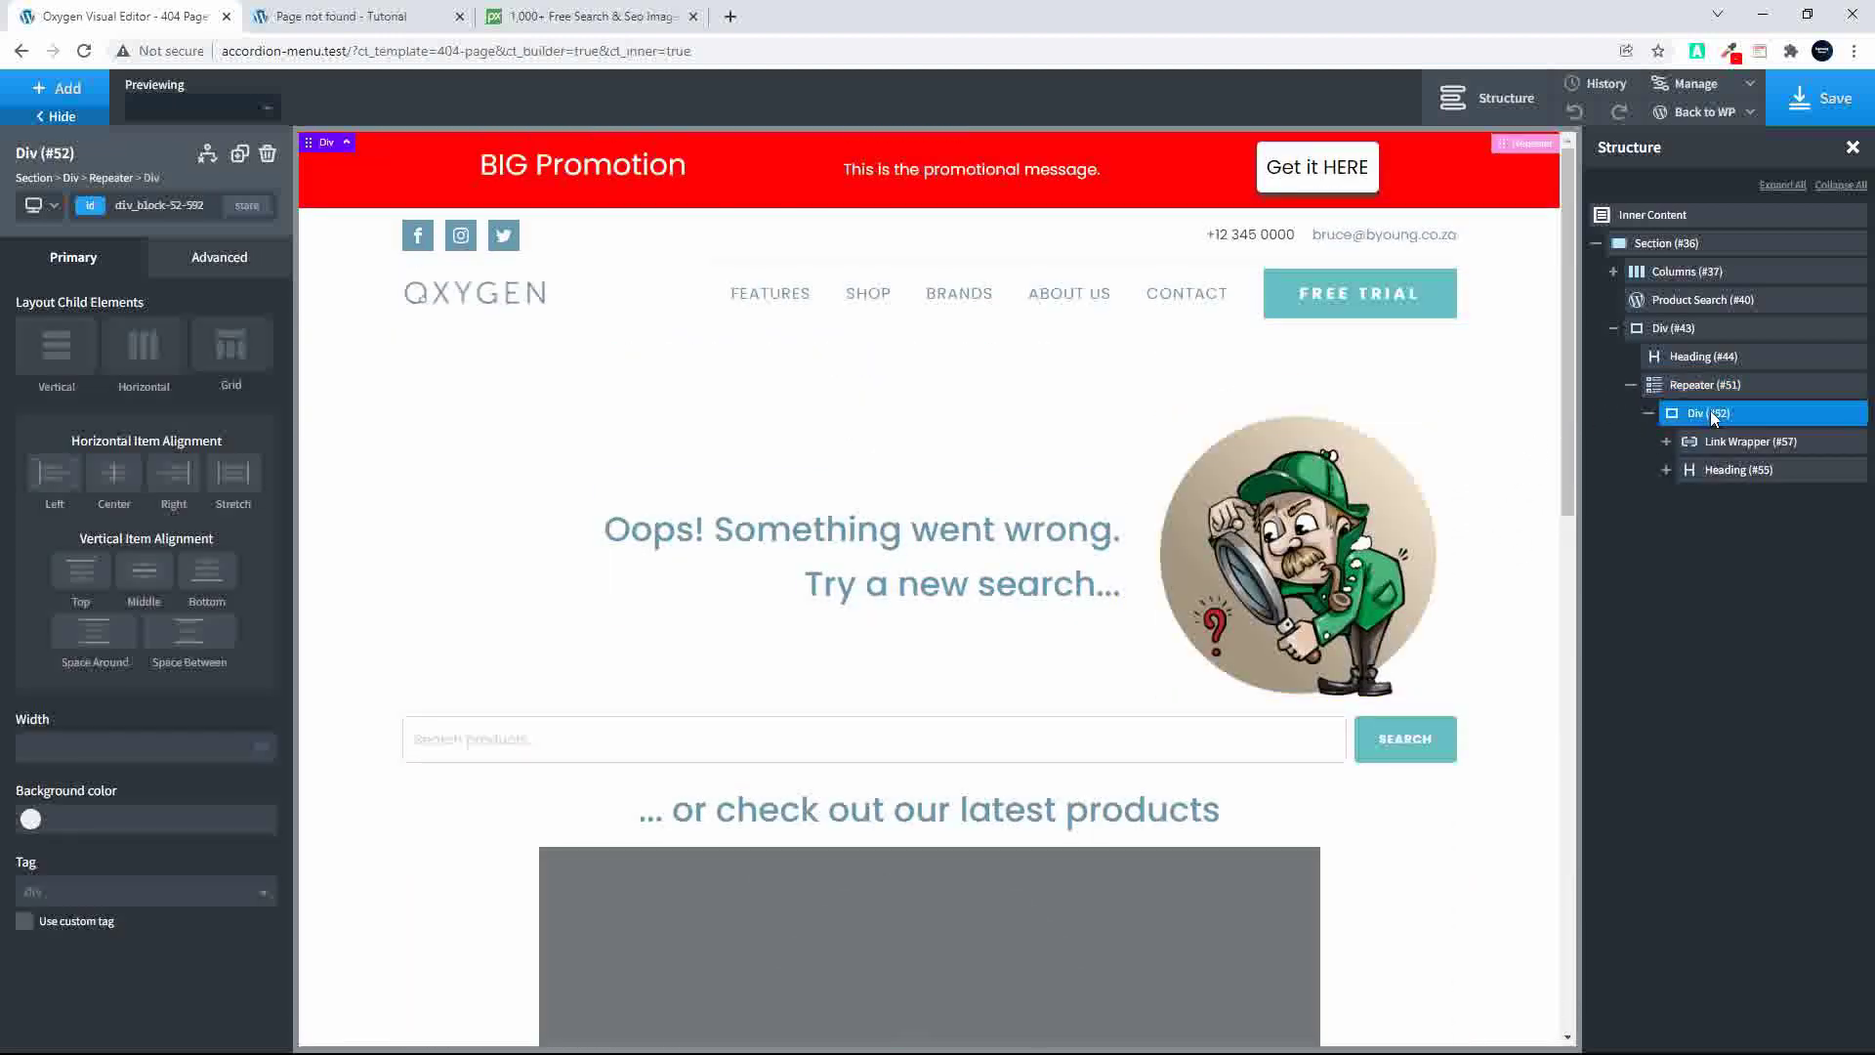
pyautogui.click(120, 482)
pyautogui.click(311, 29)
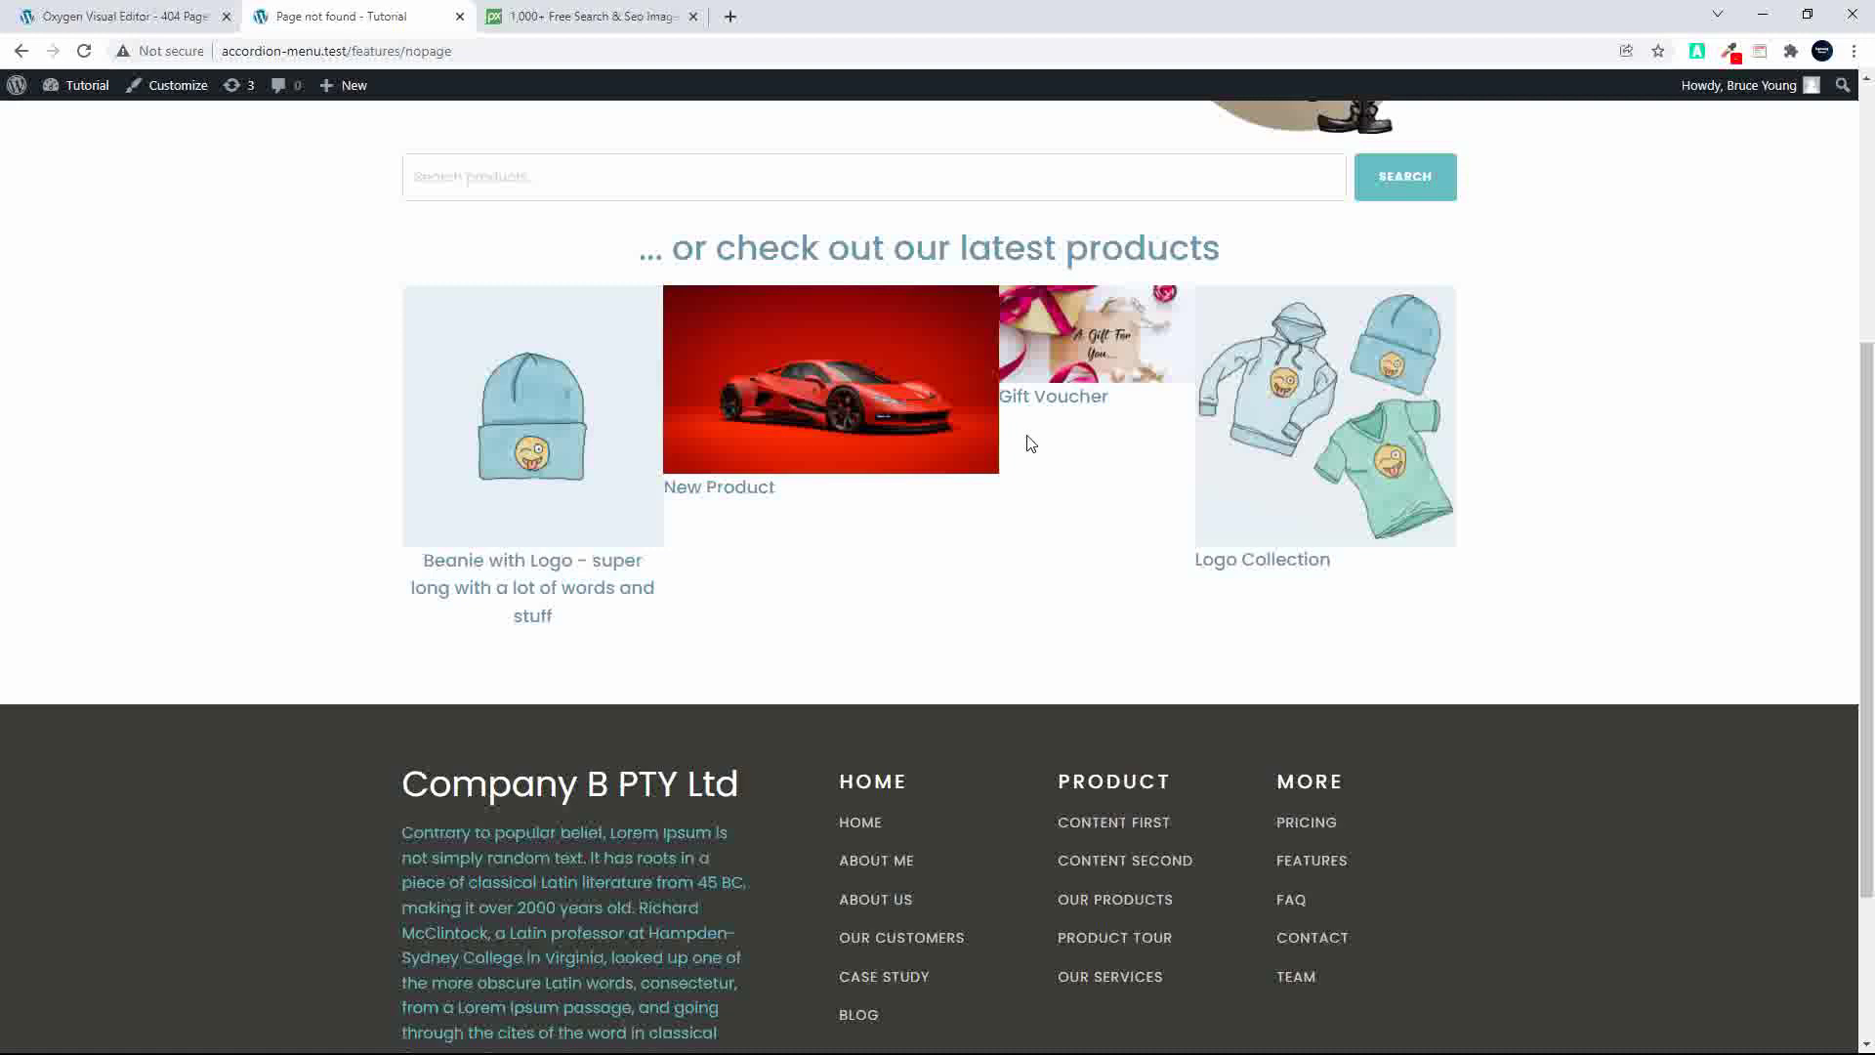
# Step: Set the max-height of the Link Wrapper around the product image to 250 and its height to 100
pyautogui.click(102, 16)
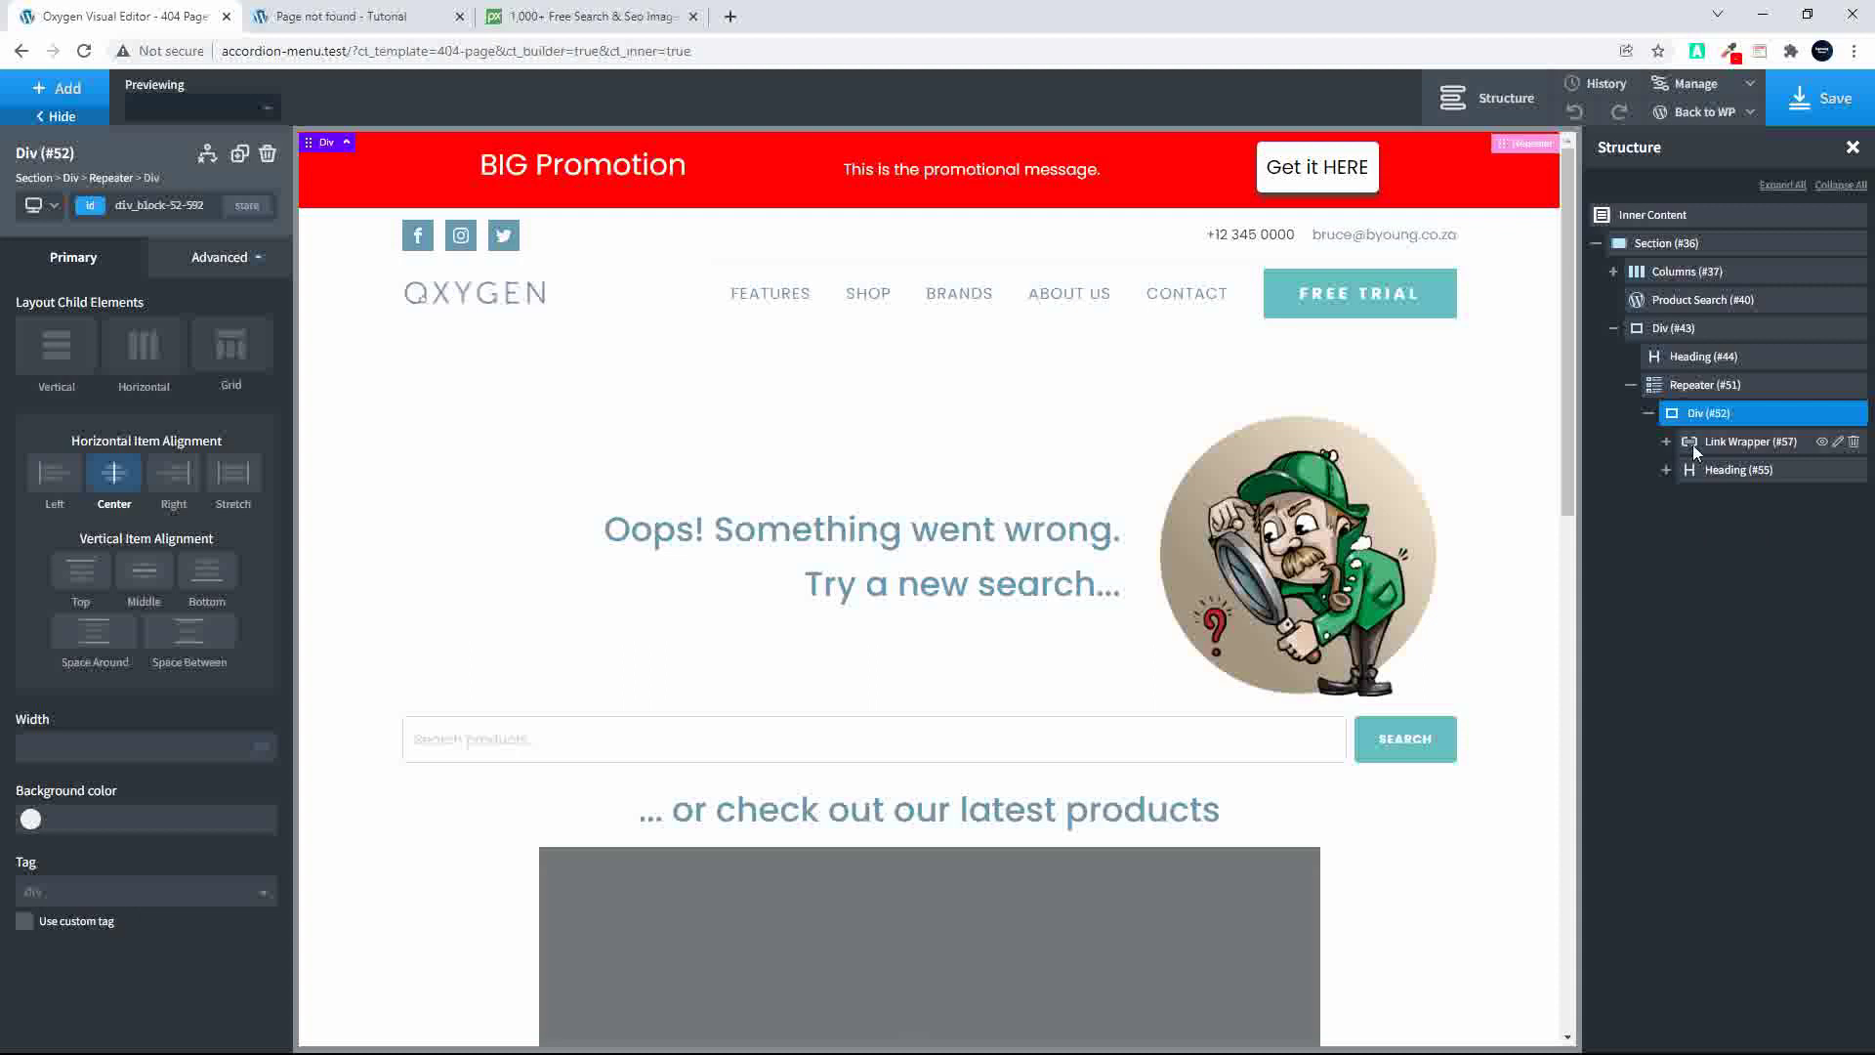
pyautogui.click(1663, 443)
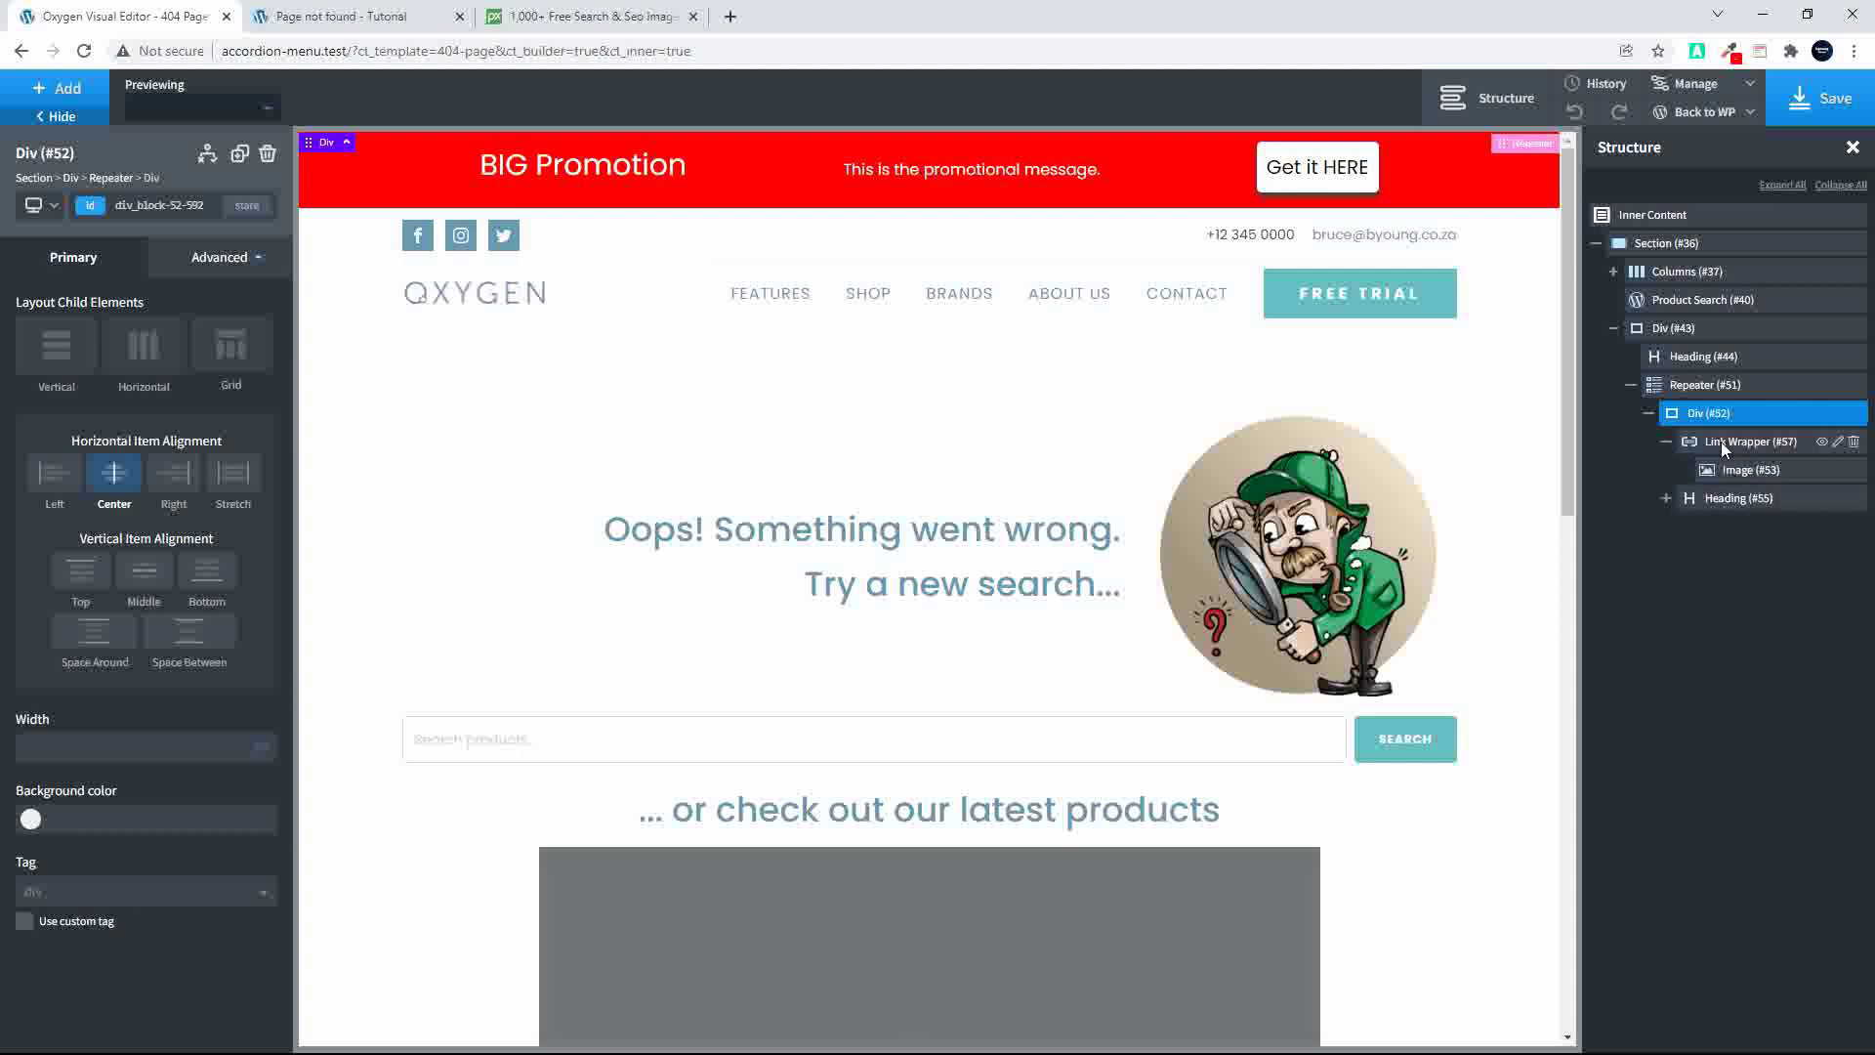
pyautogui.click(1721, 441)
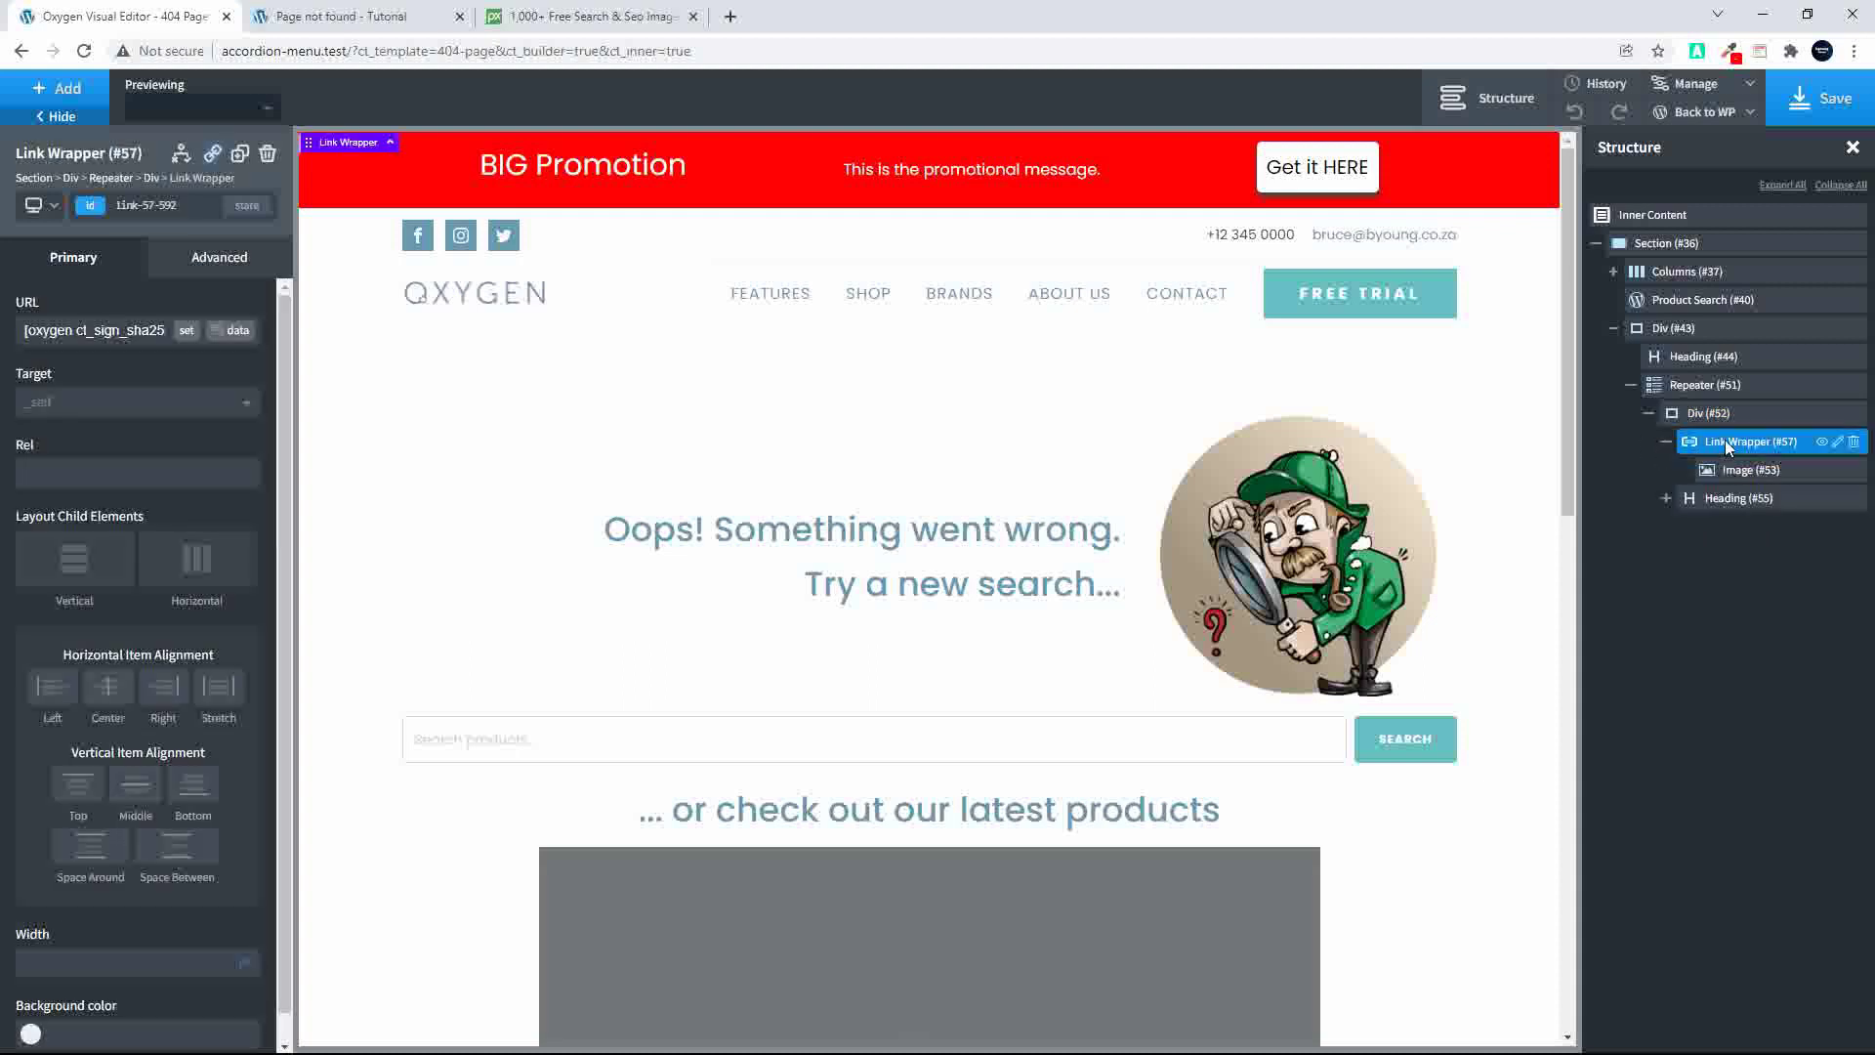
pyautogui.click(230, 258)
pyautogui.click(168, 379)
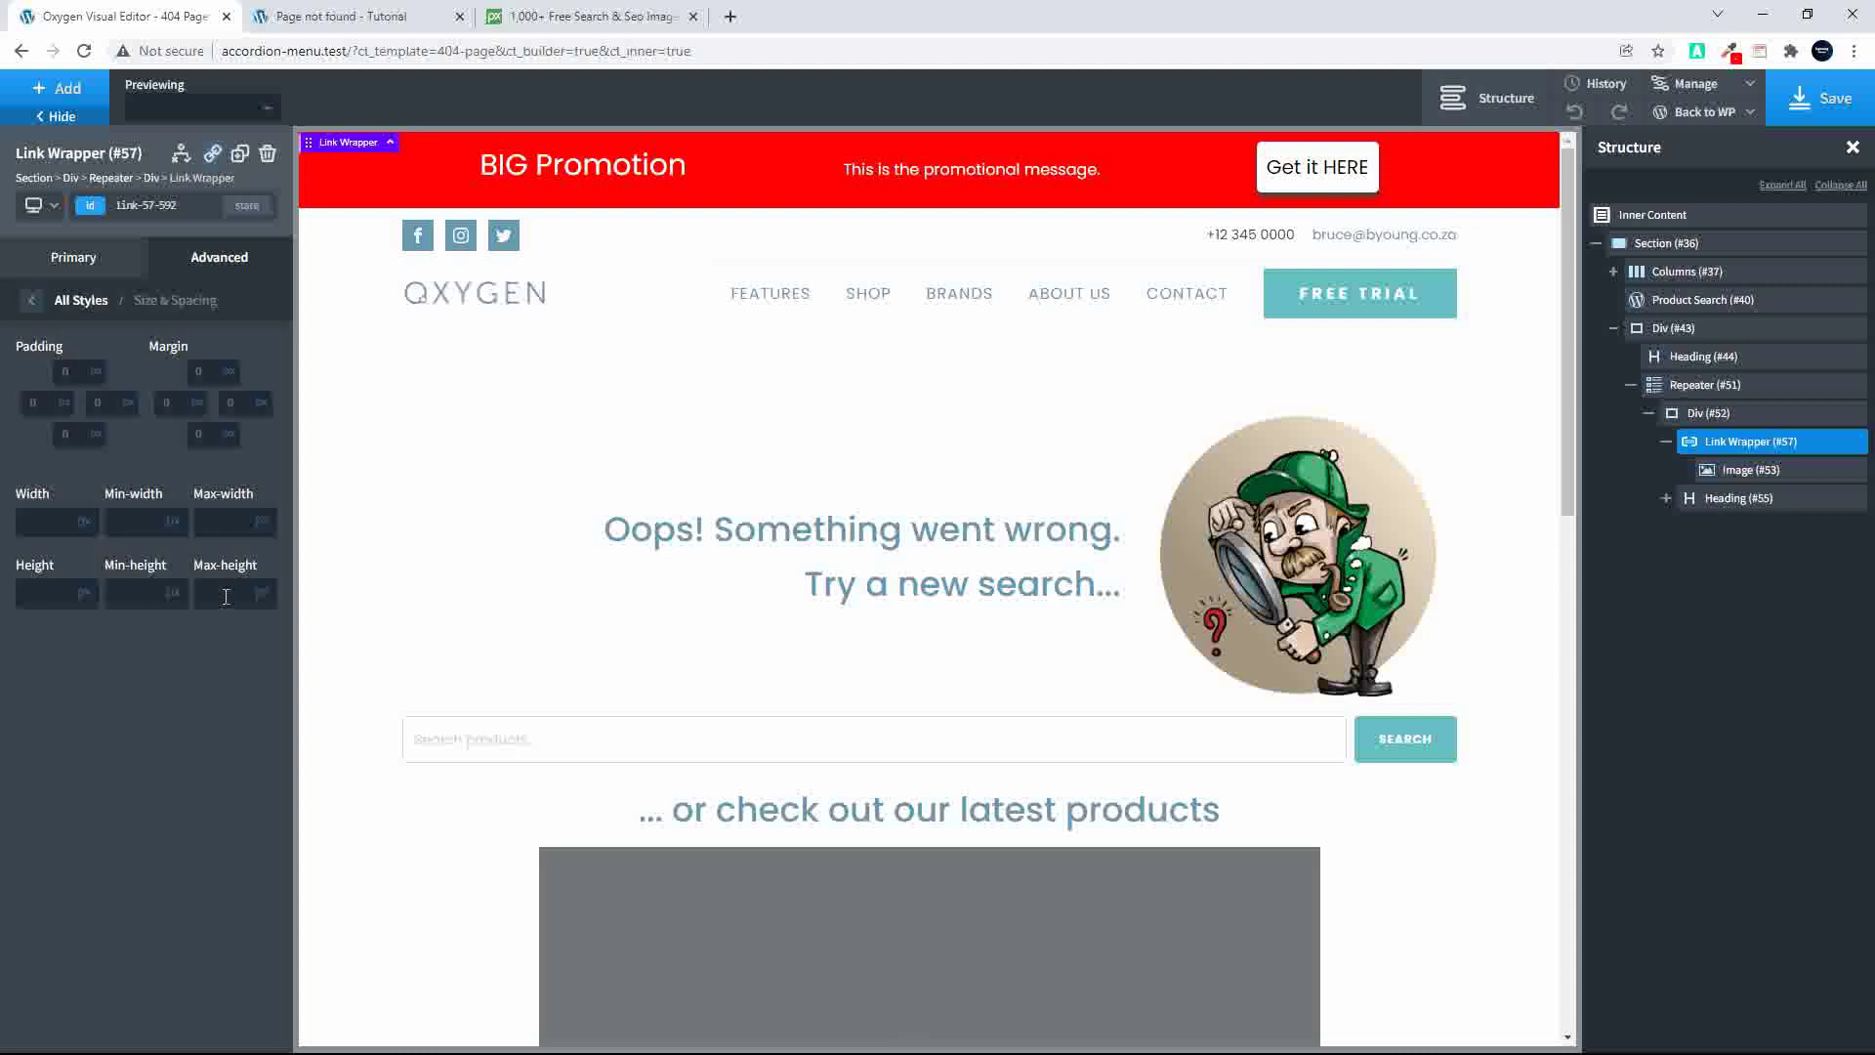
pyautogui.write('250')
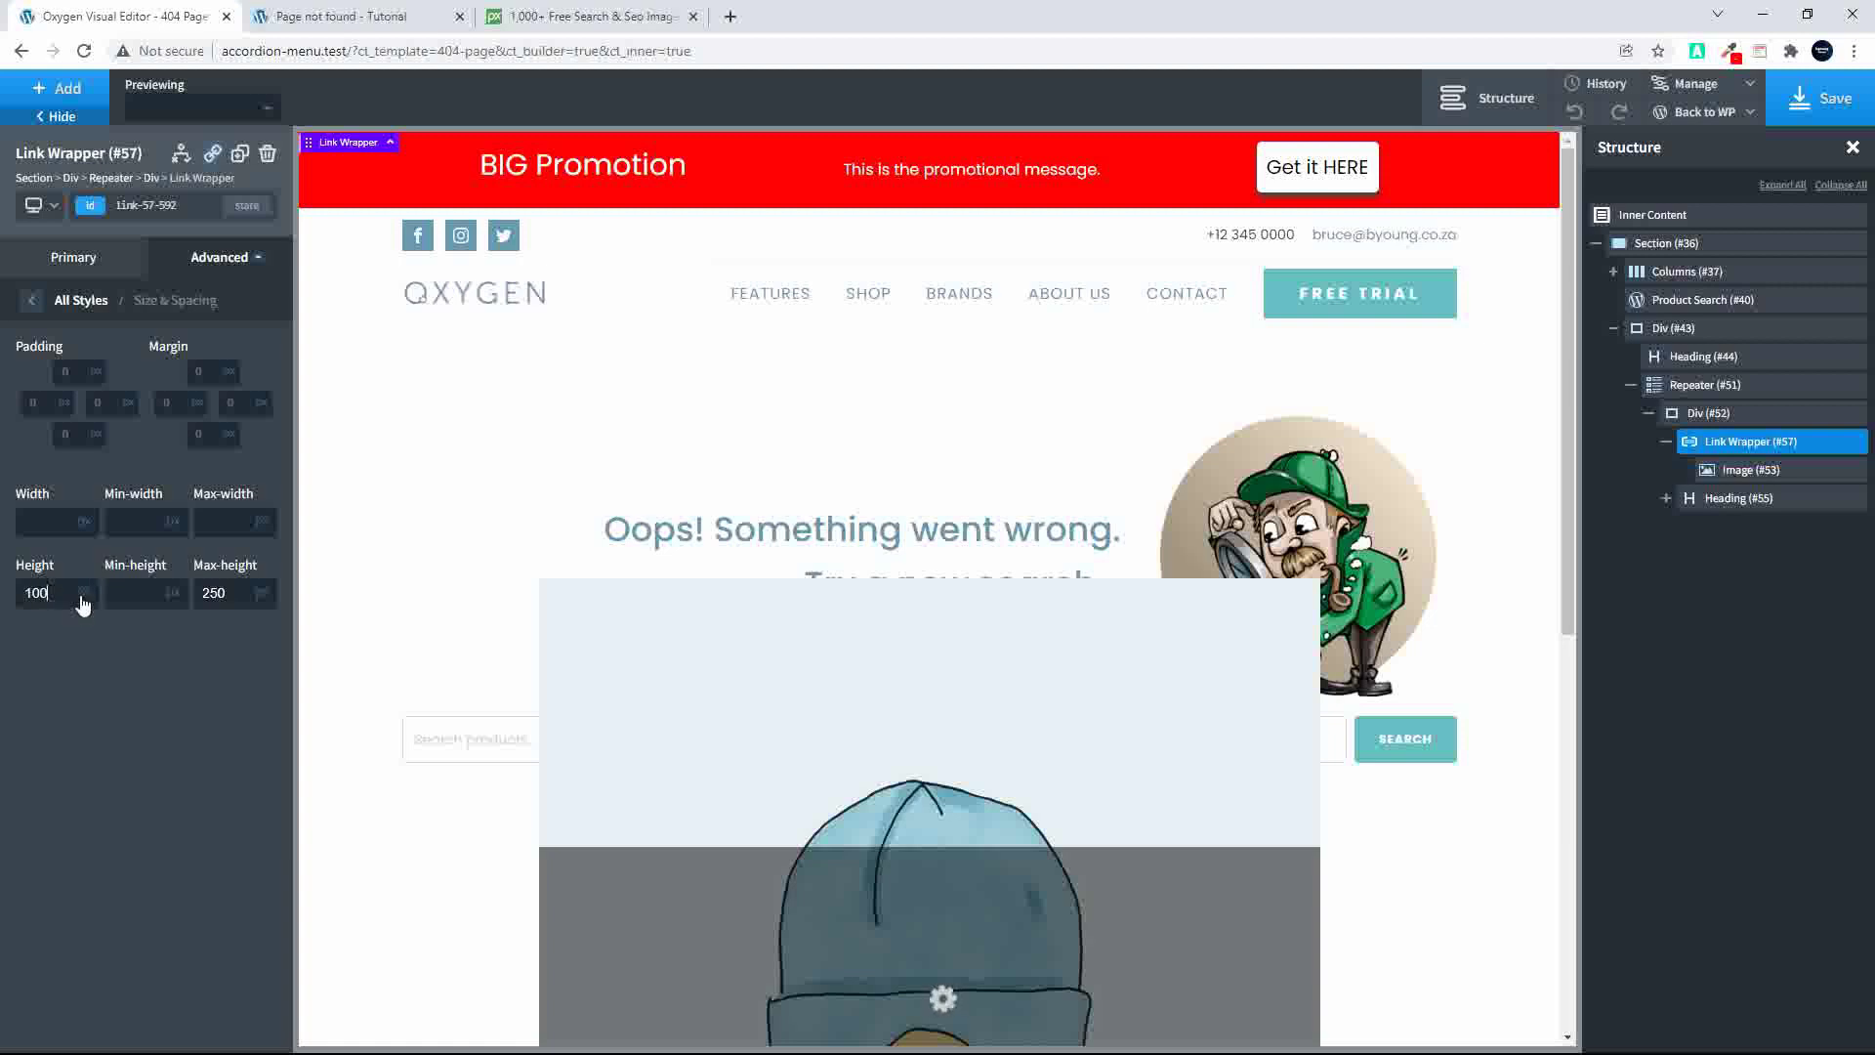
# Step: Set the Link Wrapper's overflow to hidden in its layout styles
pyautogui.click(33, 303)
pyautogui.click(88, 420)
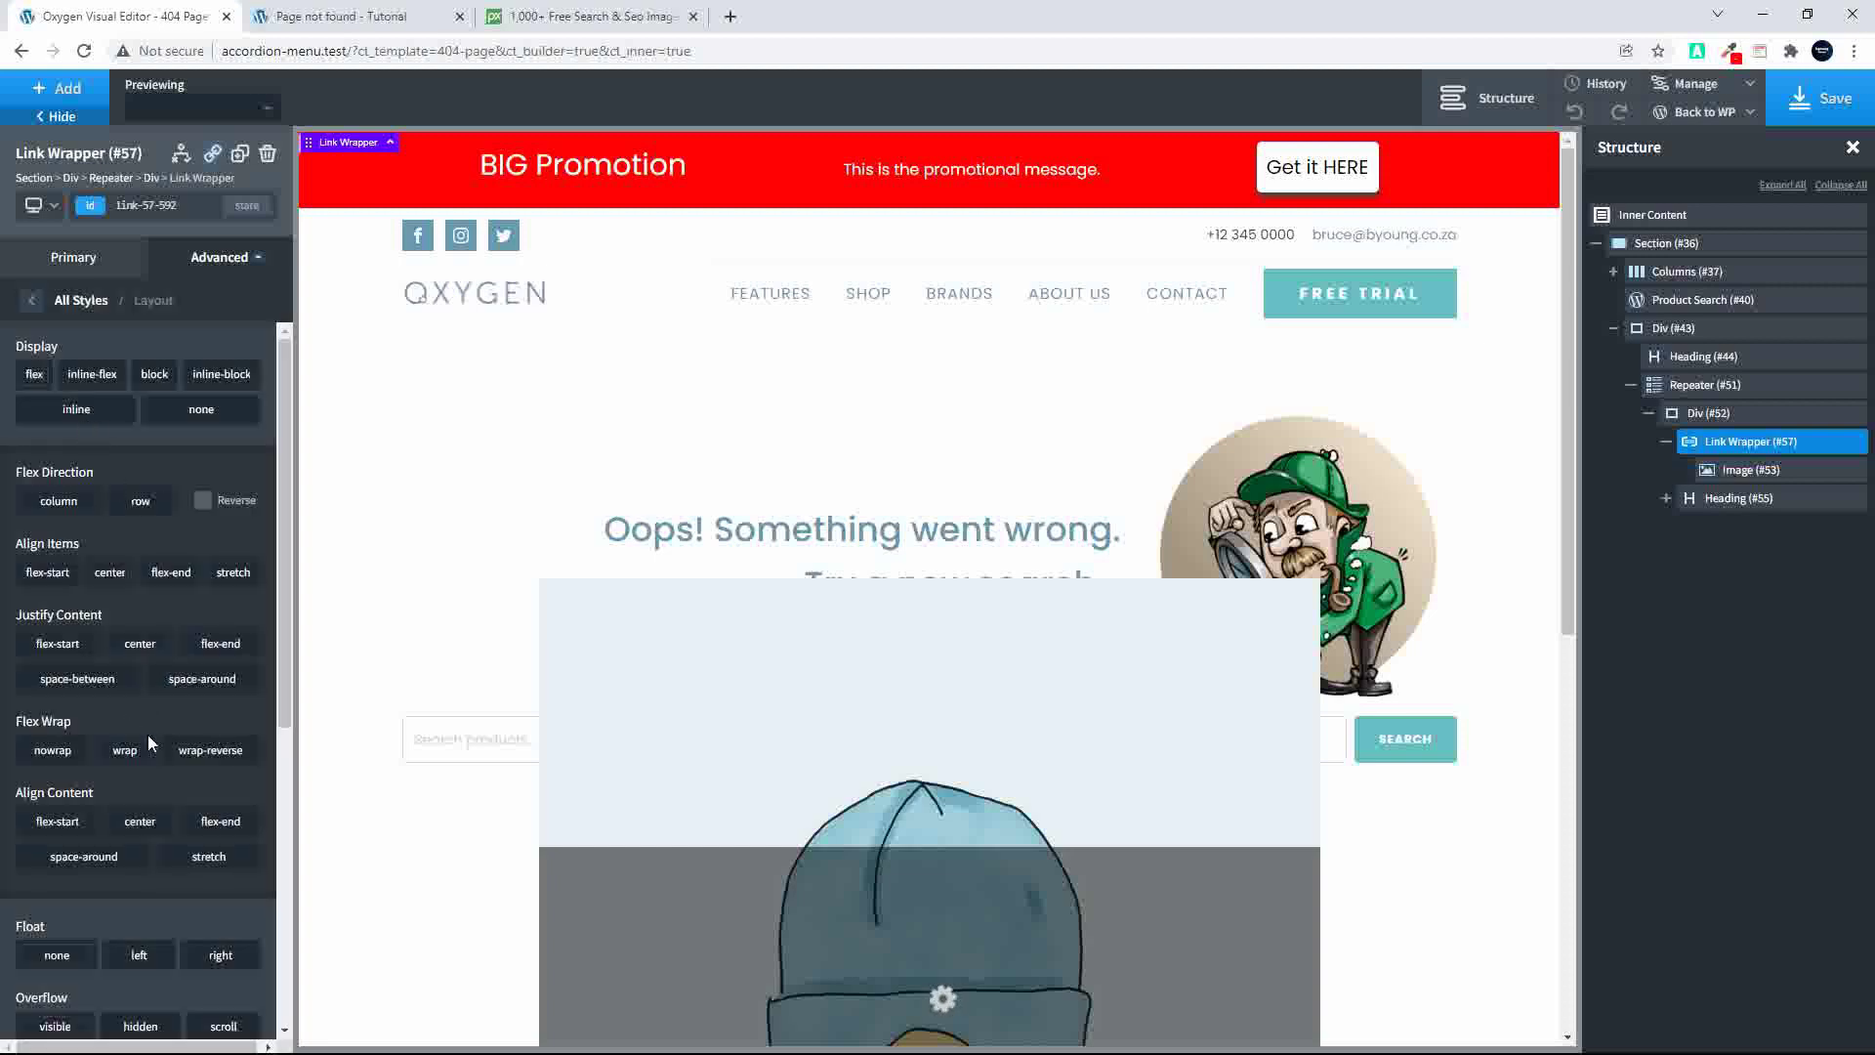
pyautogui.scroll(-4, 147, 723)
pyautogui.click(143, 674)
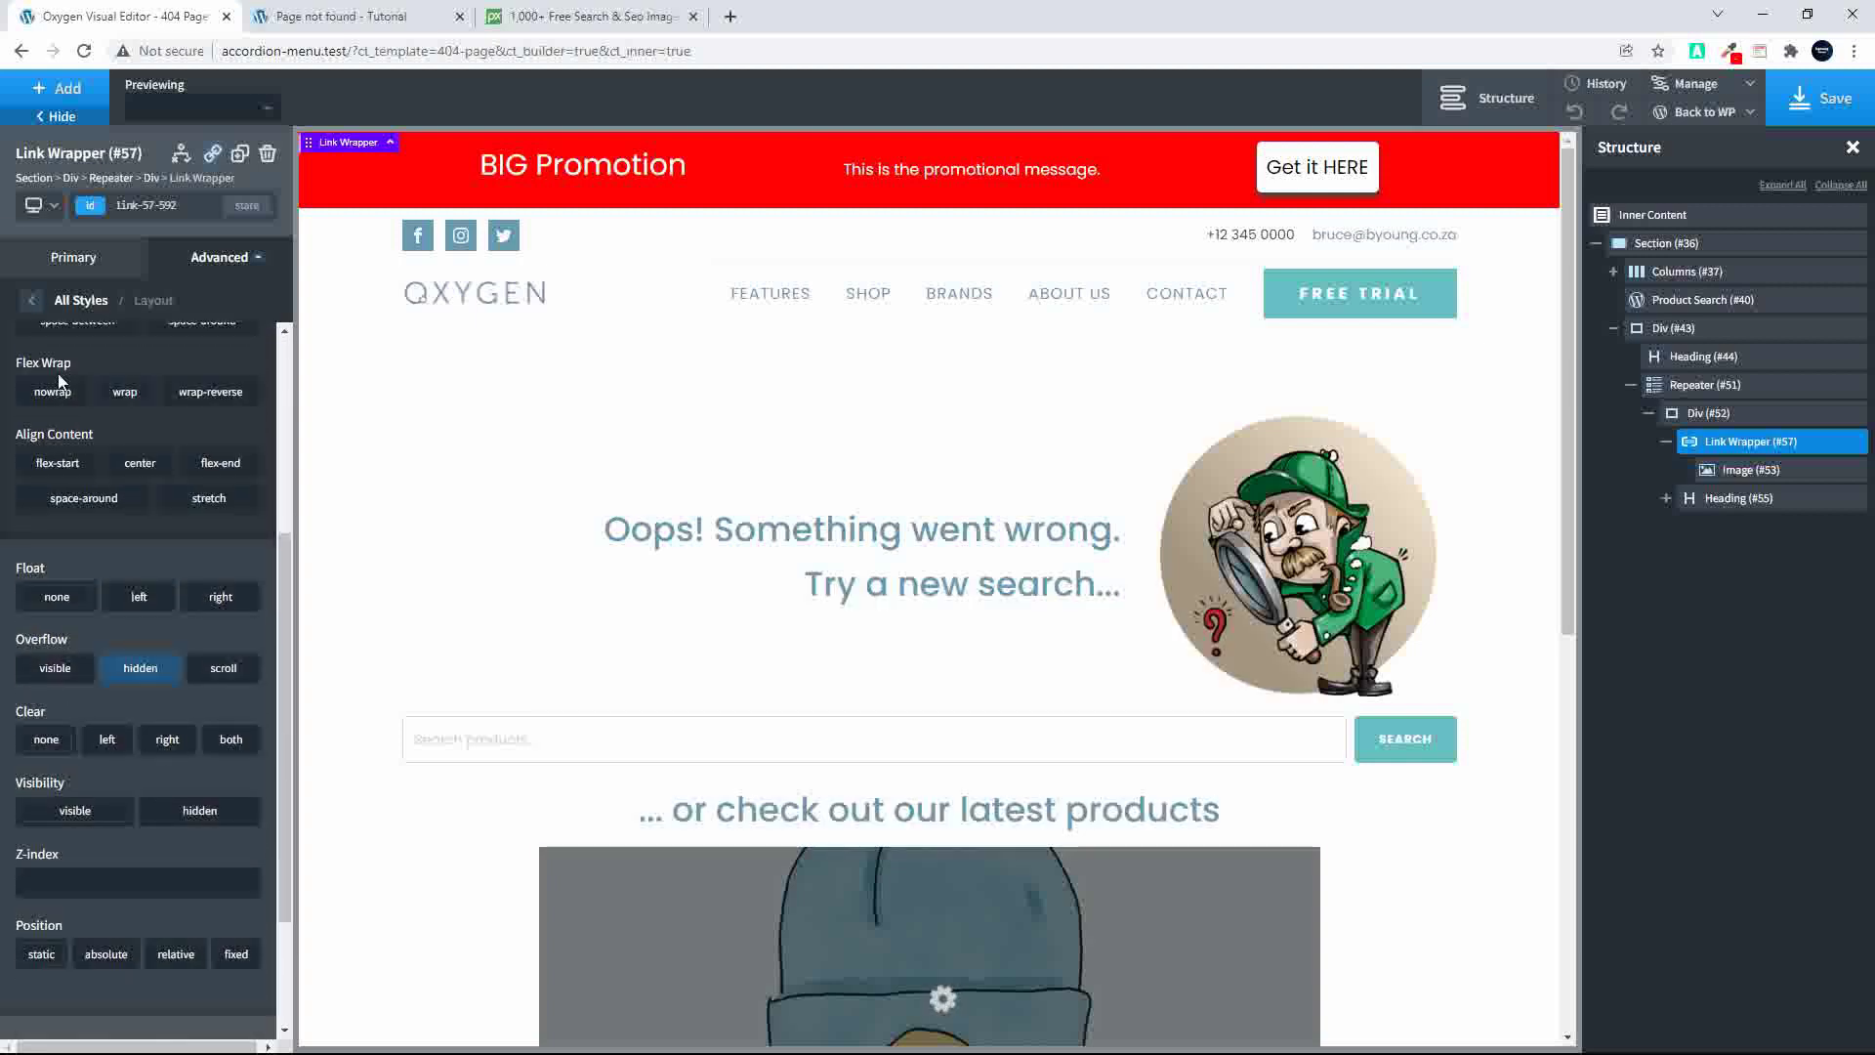
# Step: Align the Link Wrapper's contents to the center horizontally and the middle vertically, and save the template
pyautogui.click(67, 261)
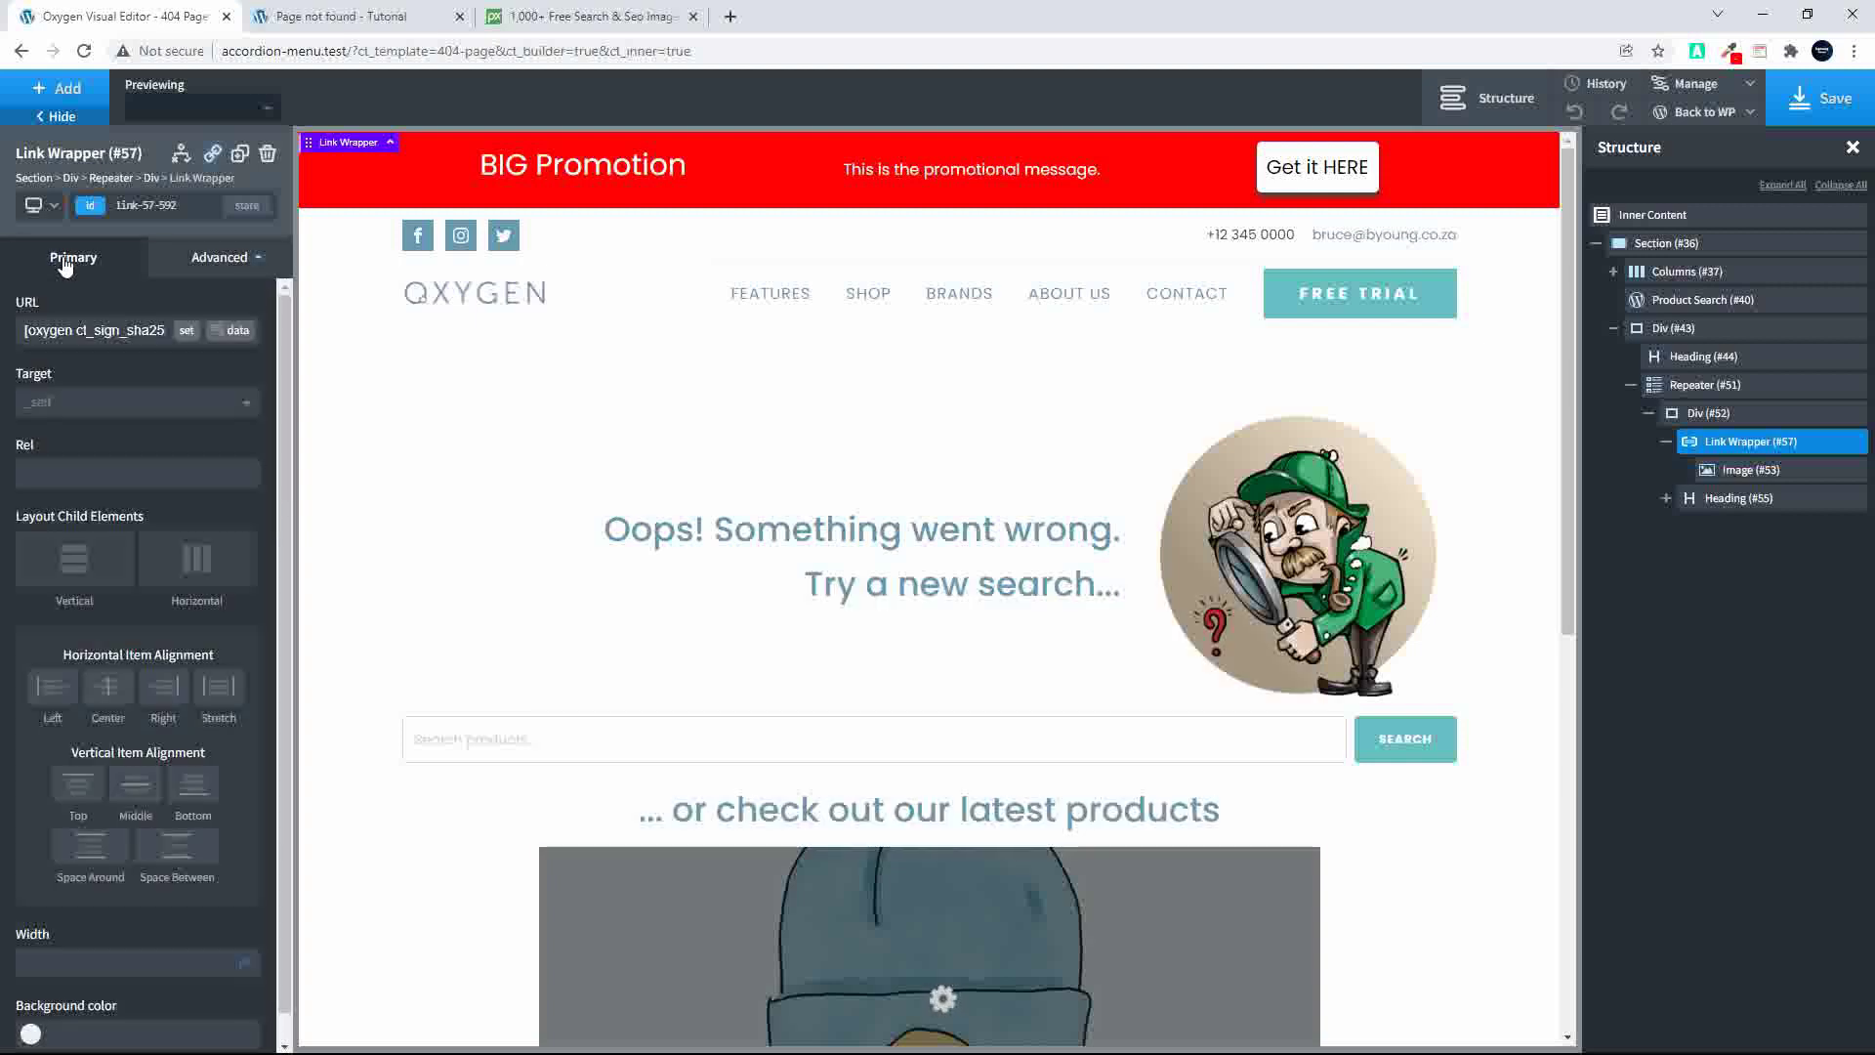
pyautogui.click(134, 781)
pyautogui.click(107, 696)
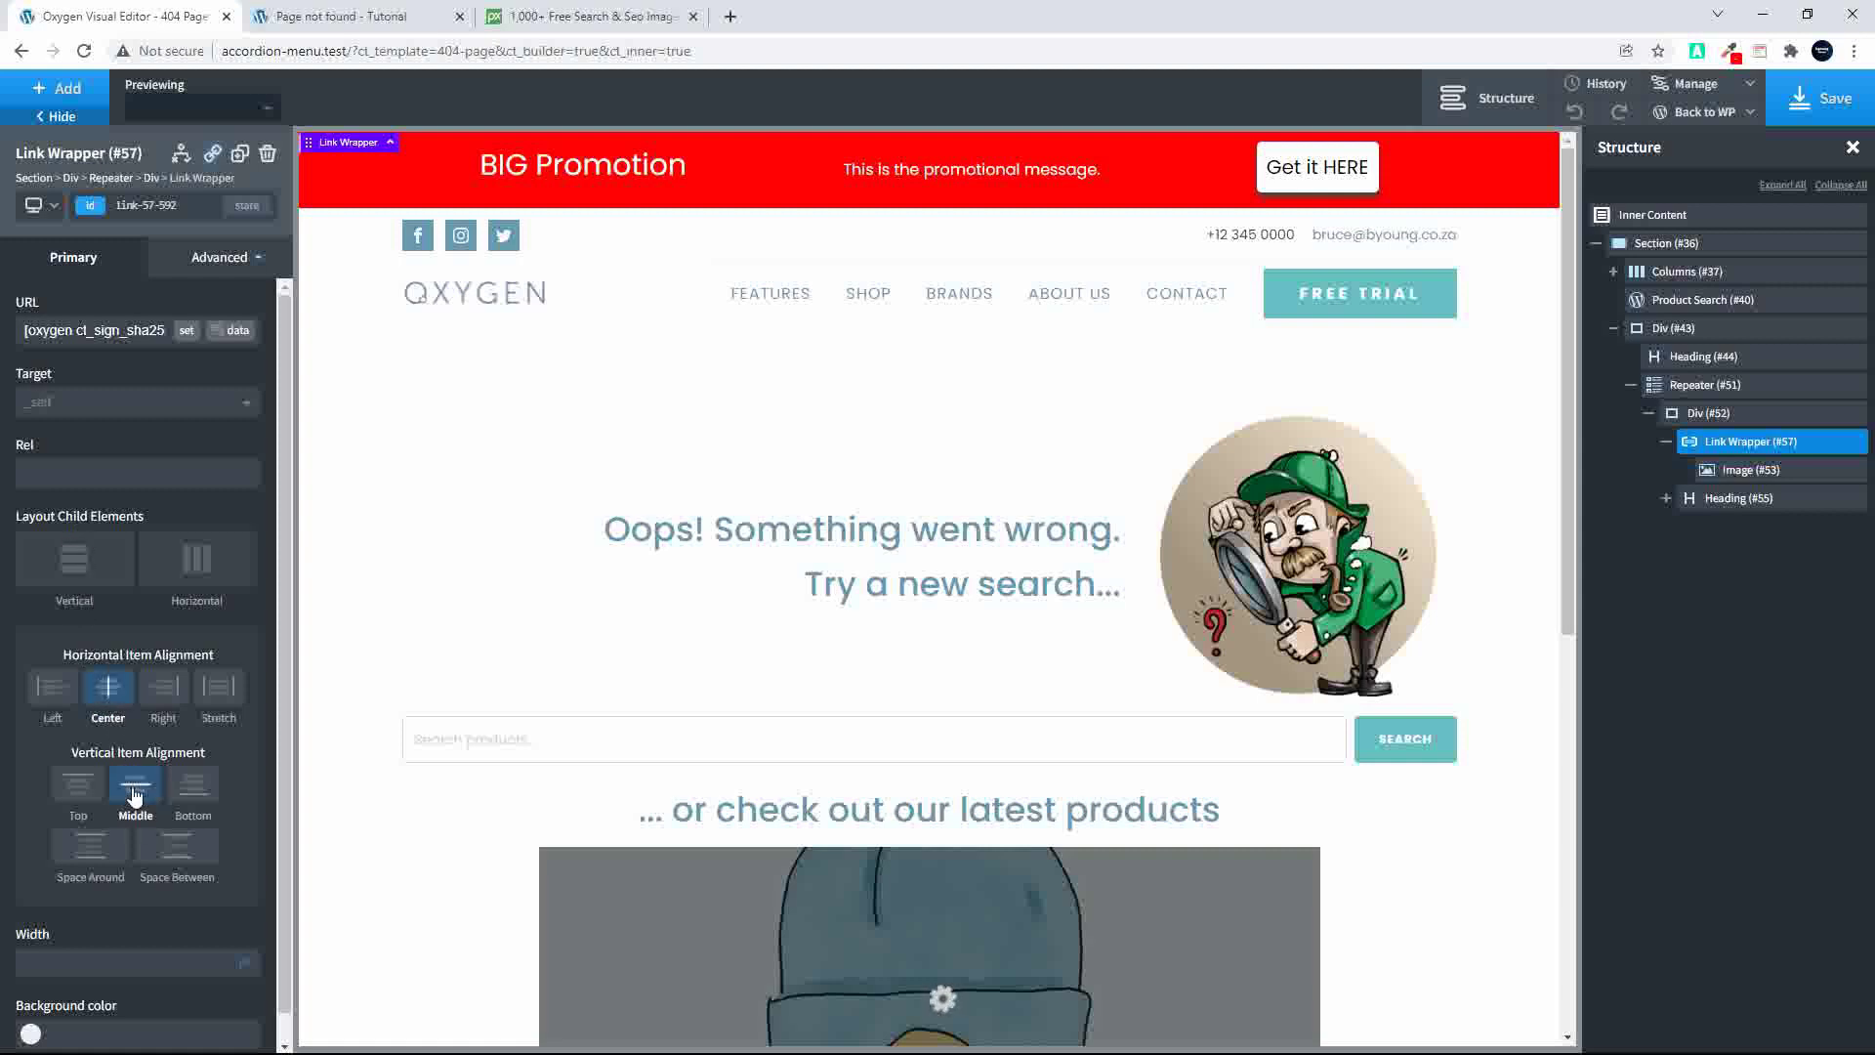
pyautogui.scroll(-1, 349, 773)
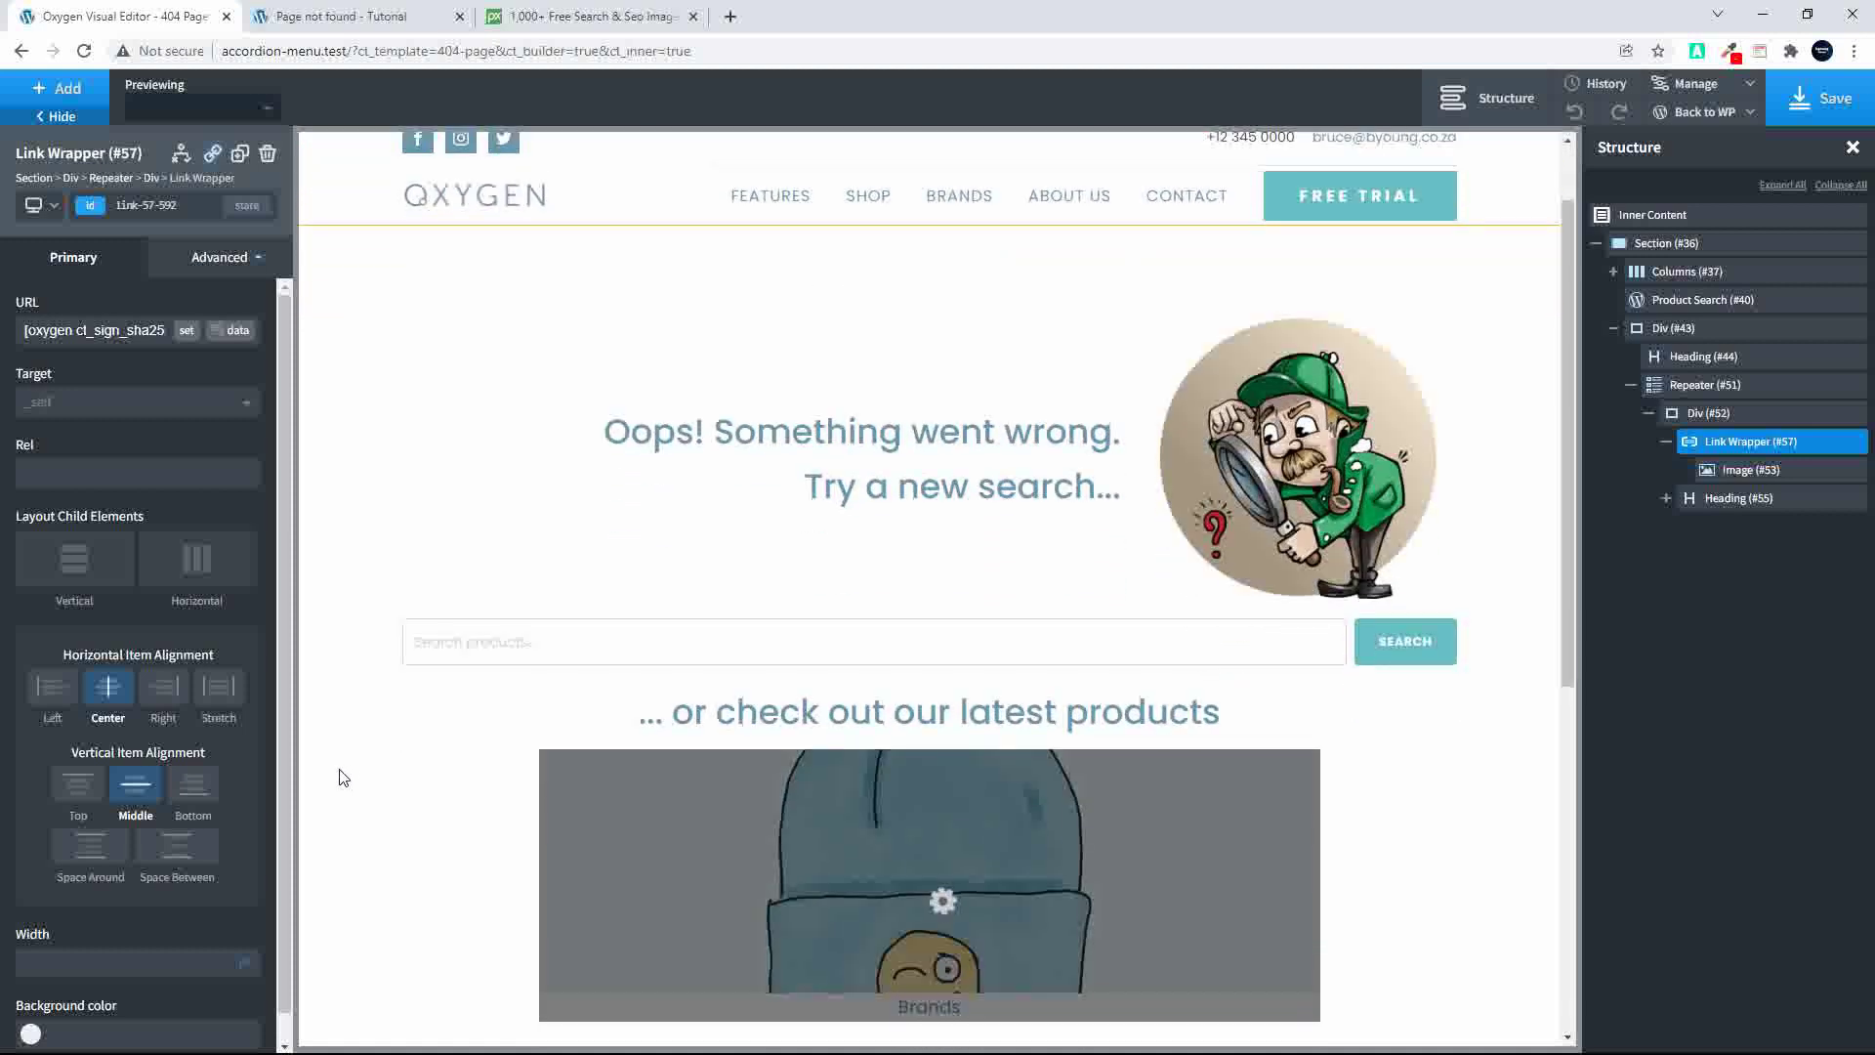
pyautogui.scroll(1, 337, 781)
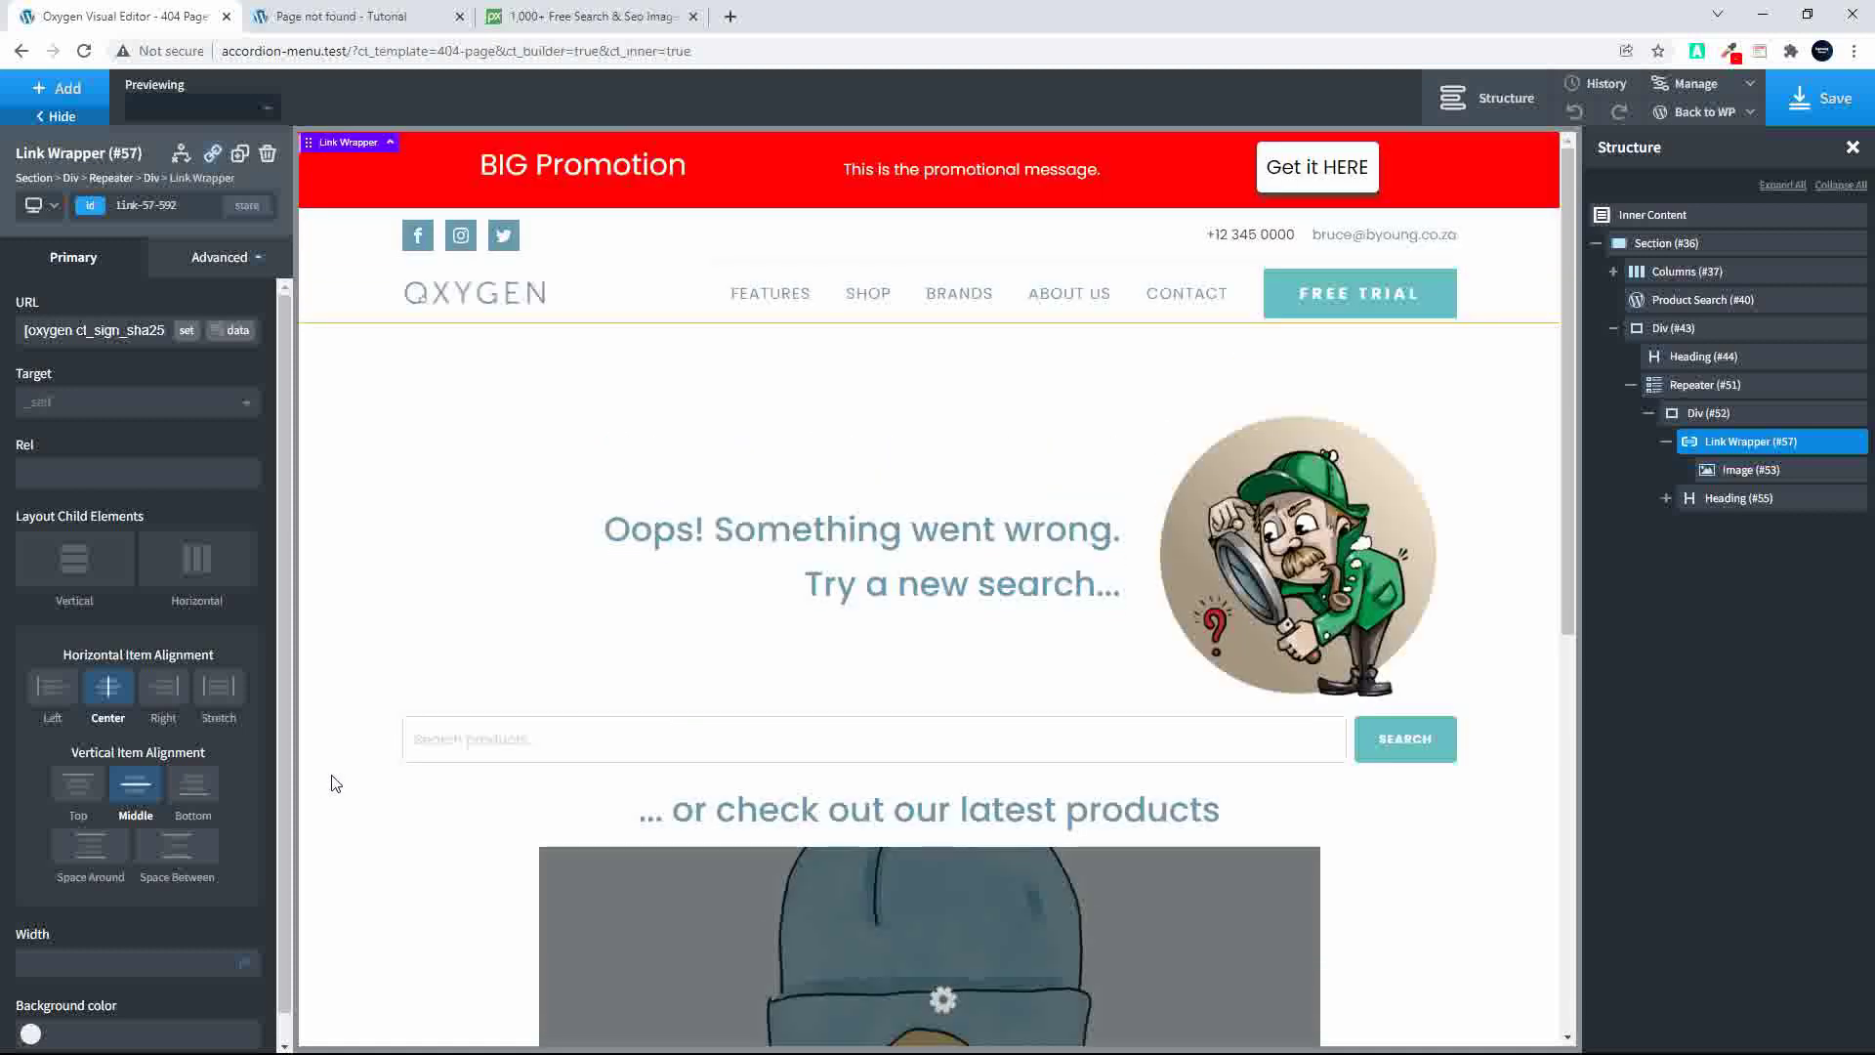
pyautogui.click(1836, 108)
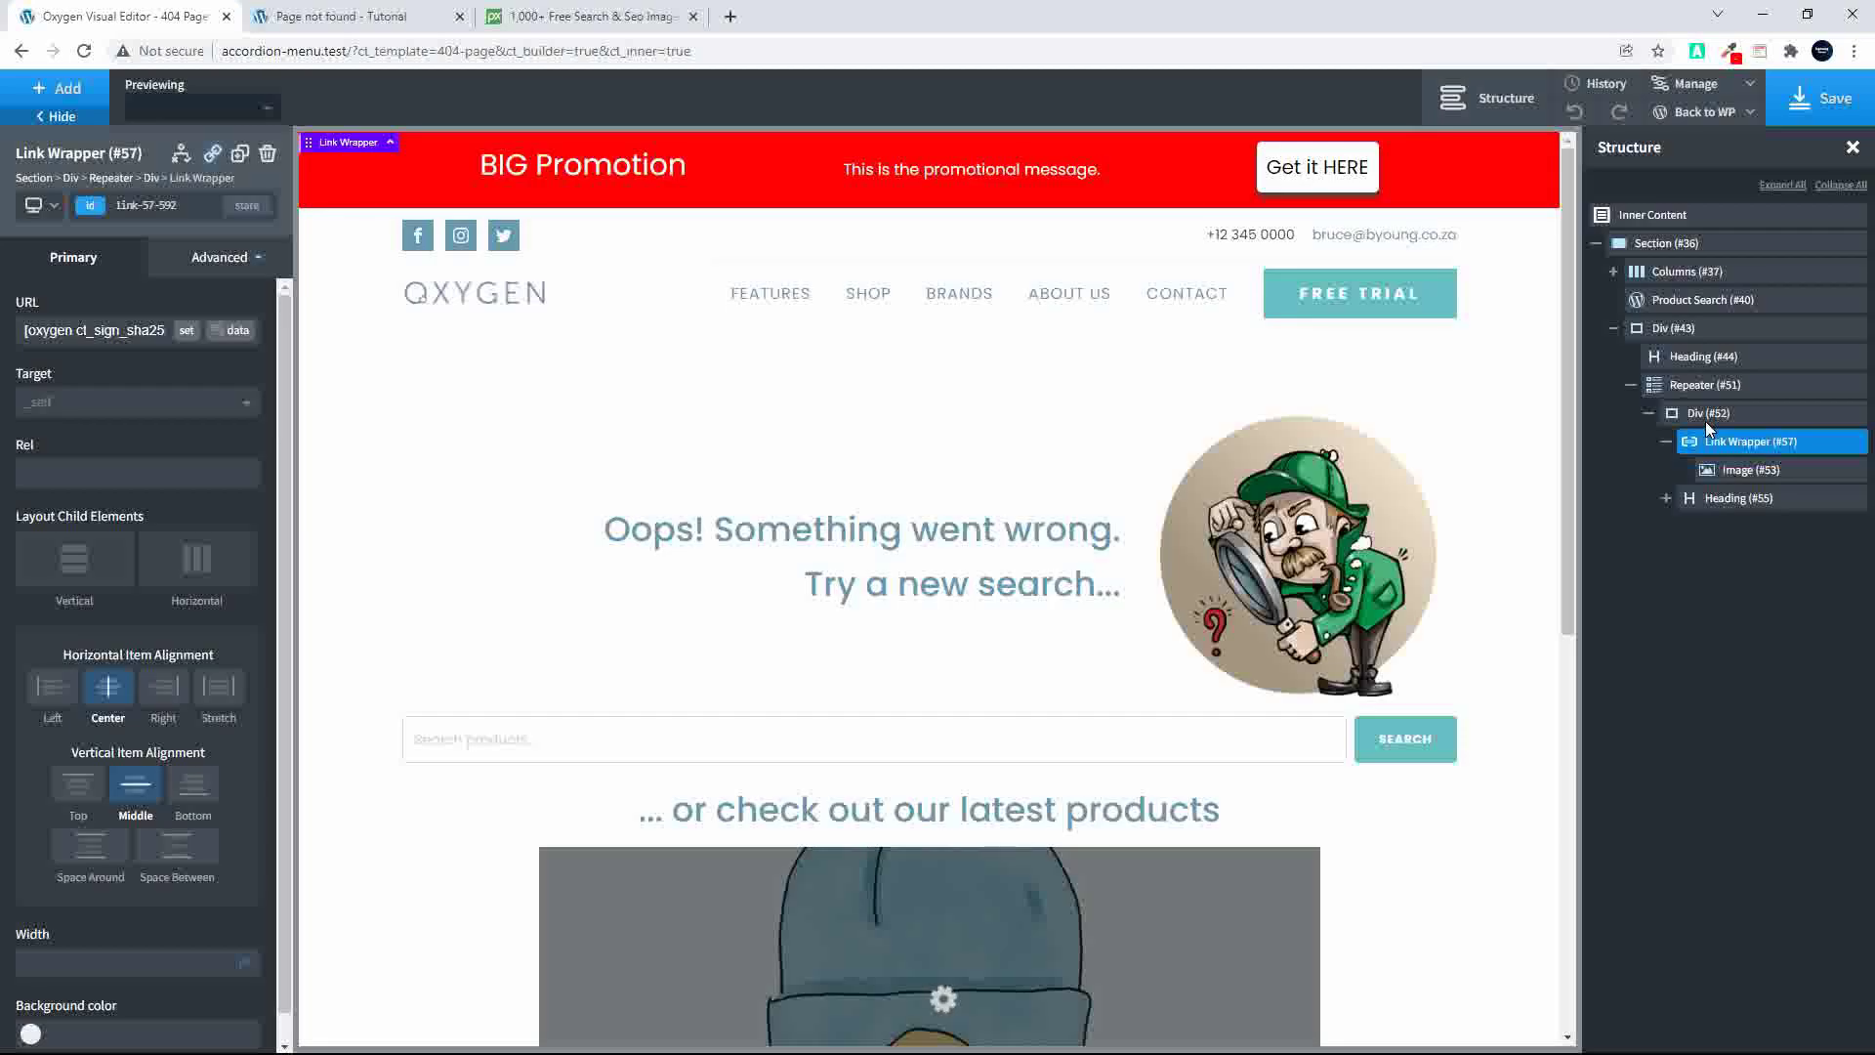
# Step: Apply a padding of 15 px to all sides of the Div inside the Repeater and save the template
pyautogui.click(1704, 414)
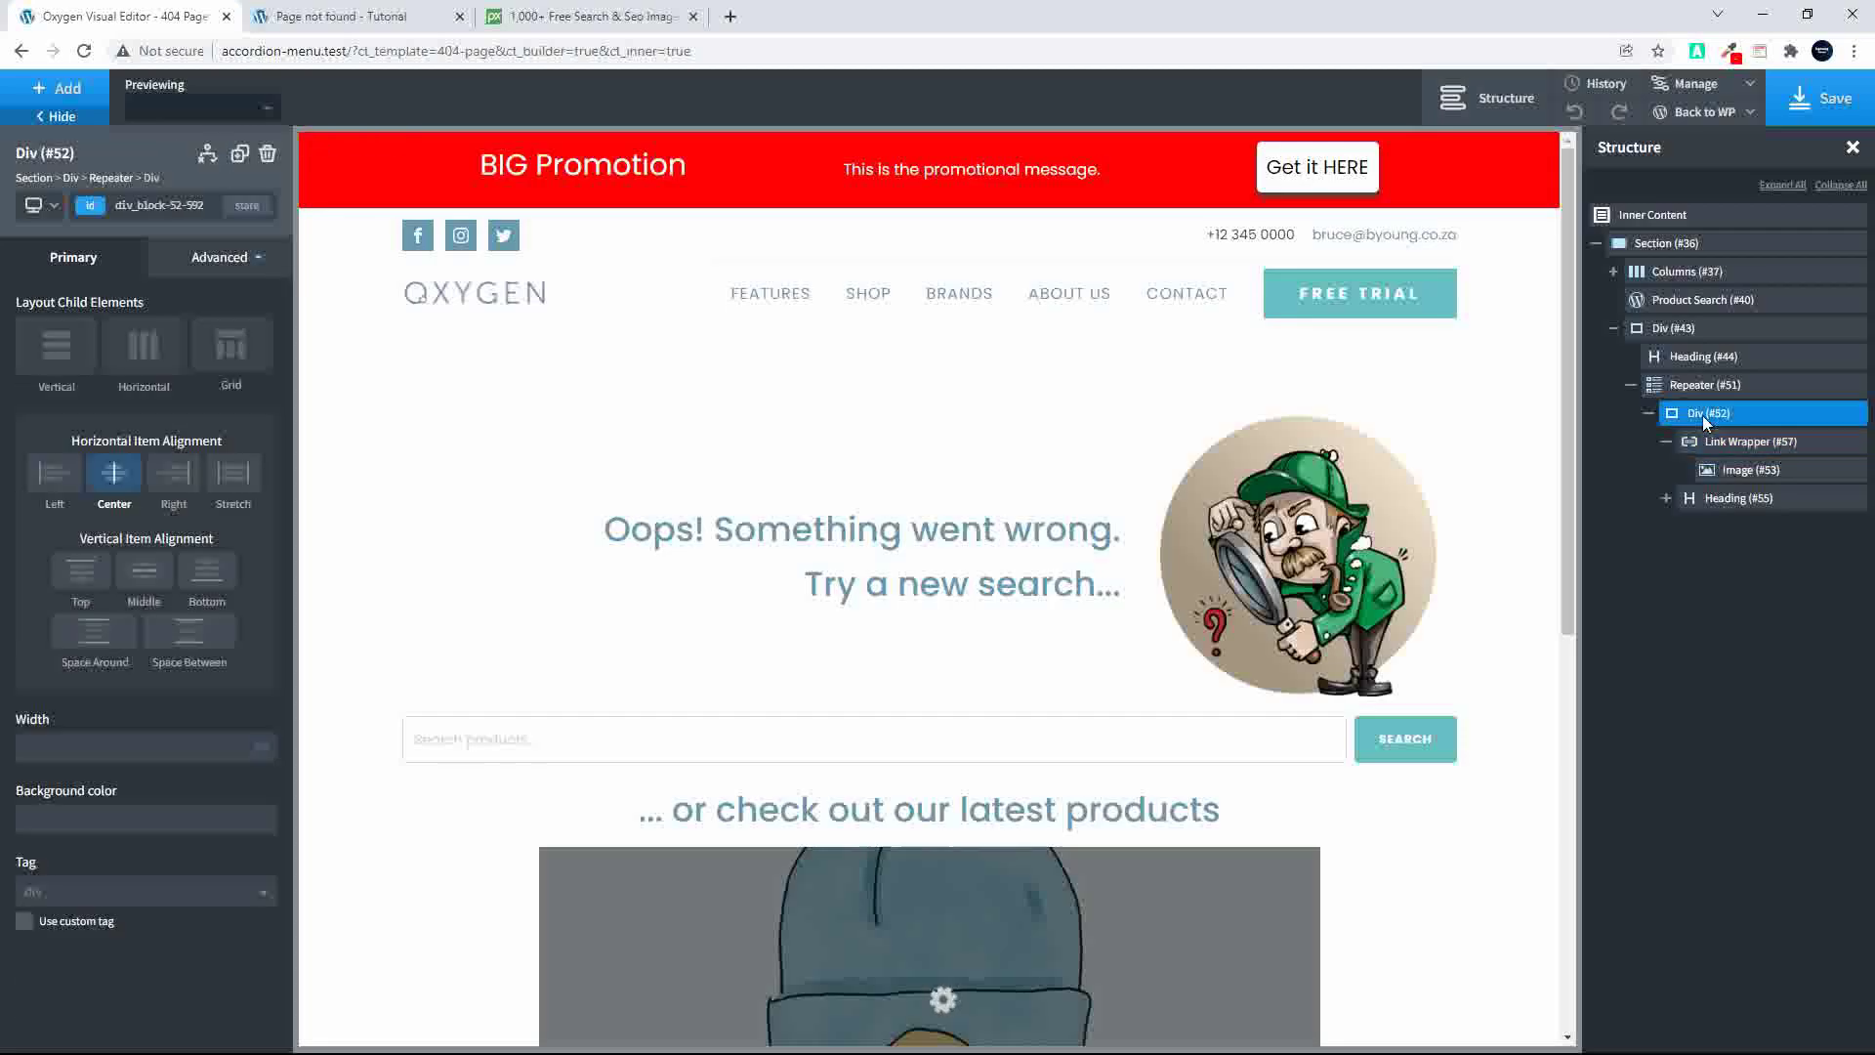
pyautogui.click(224, 262)
pyautogui.click(160, 371)
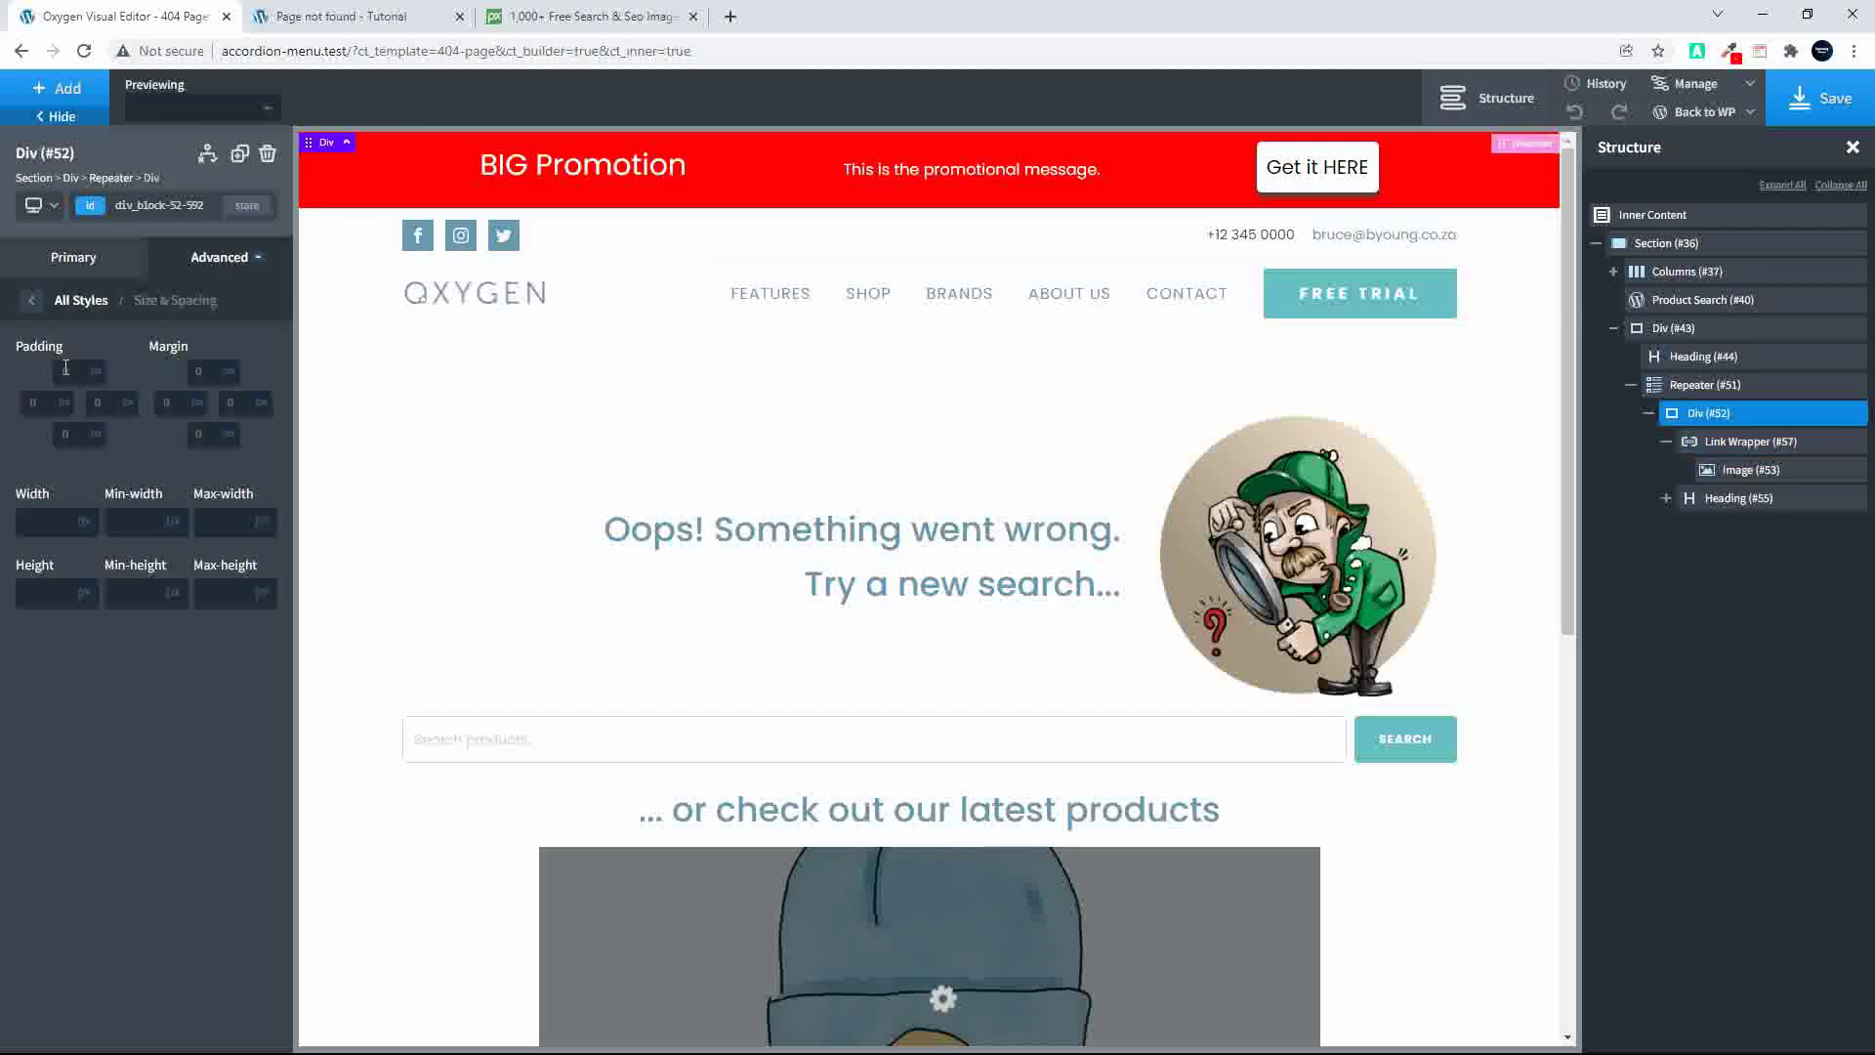
pyautogui.write('15')
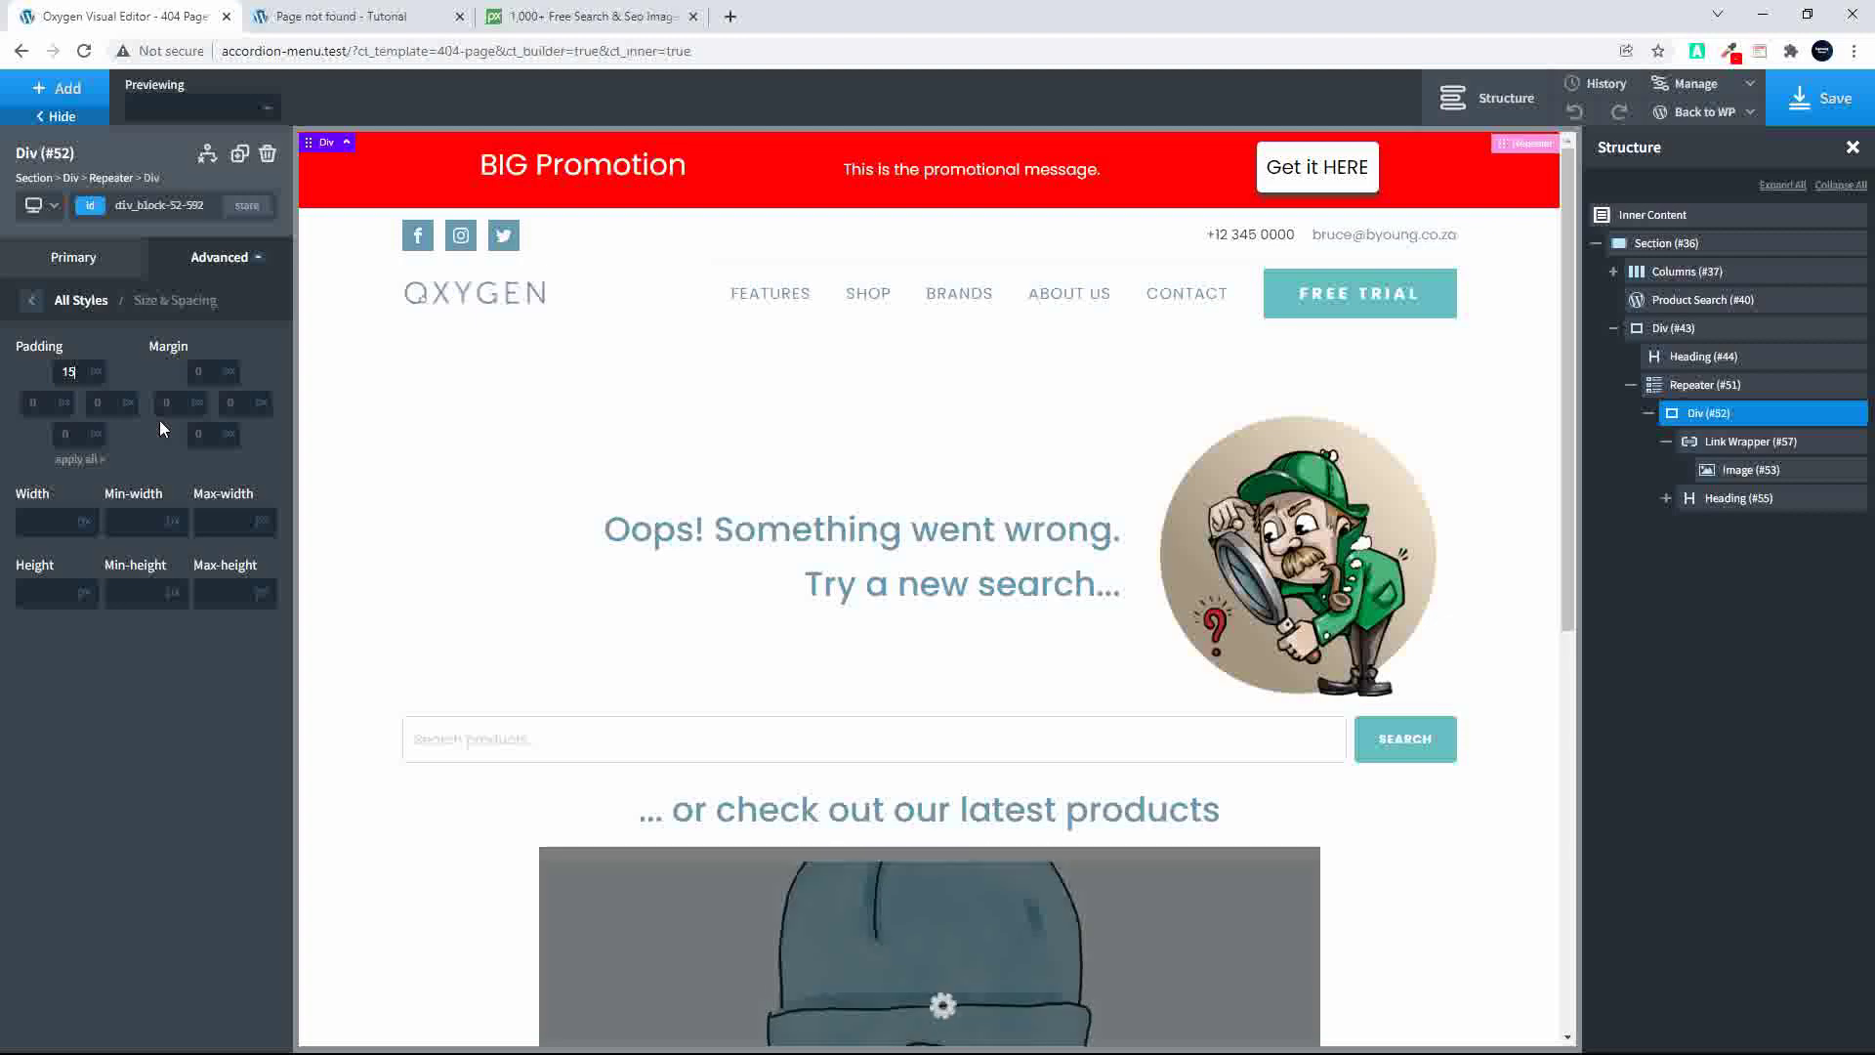
pyautogui.click(84, 459)
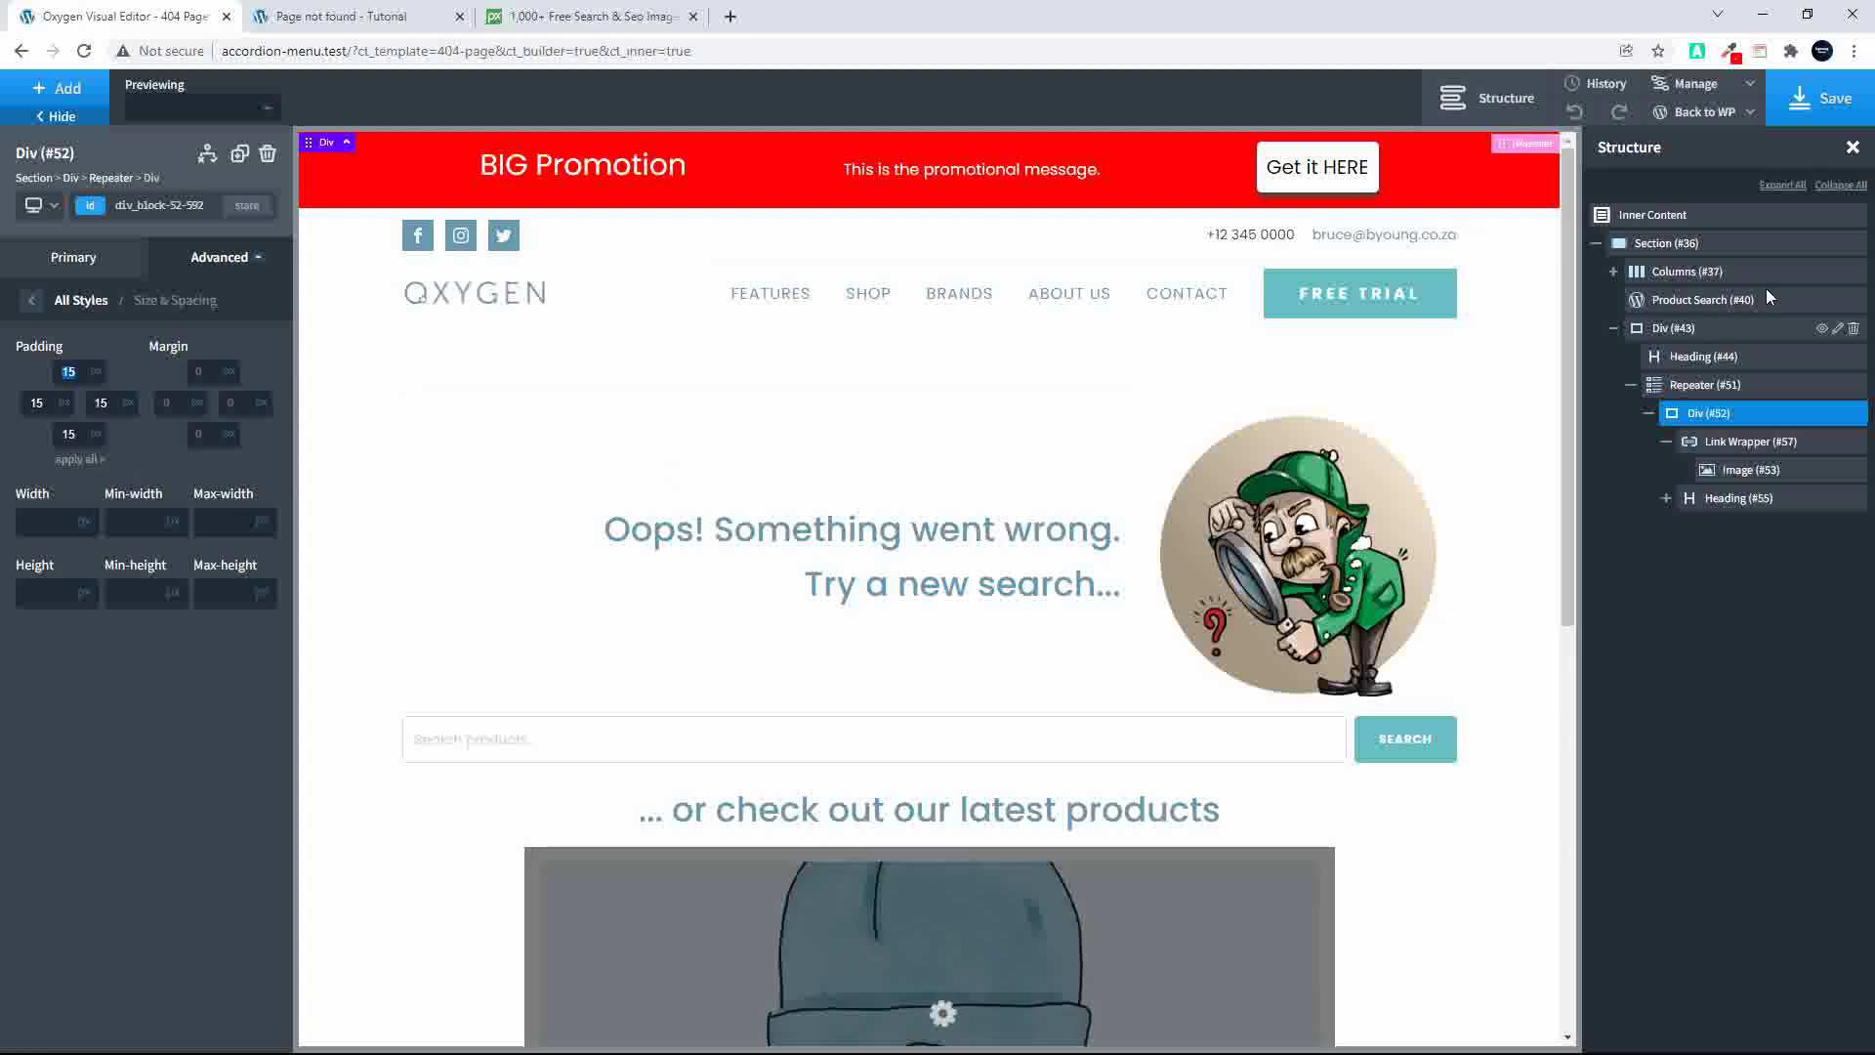
pyautogui.click(1807, 102)
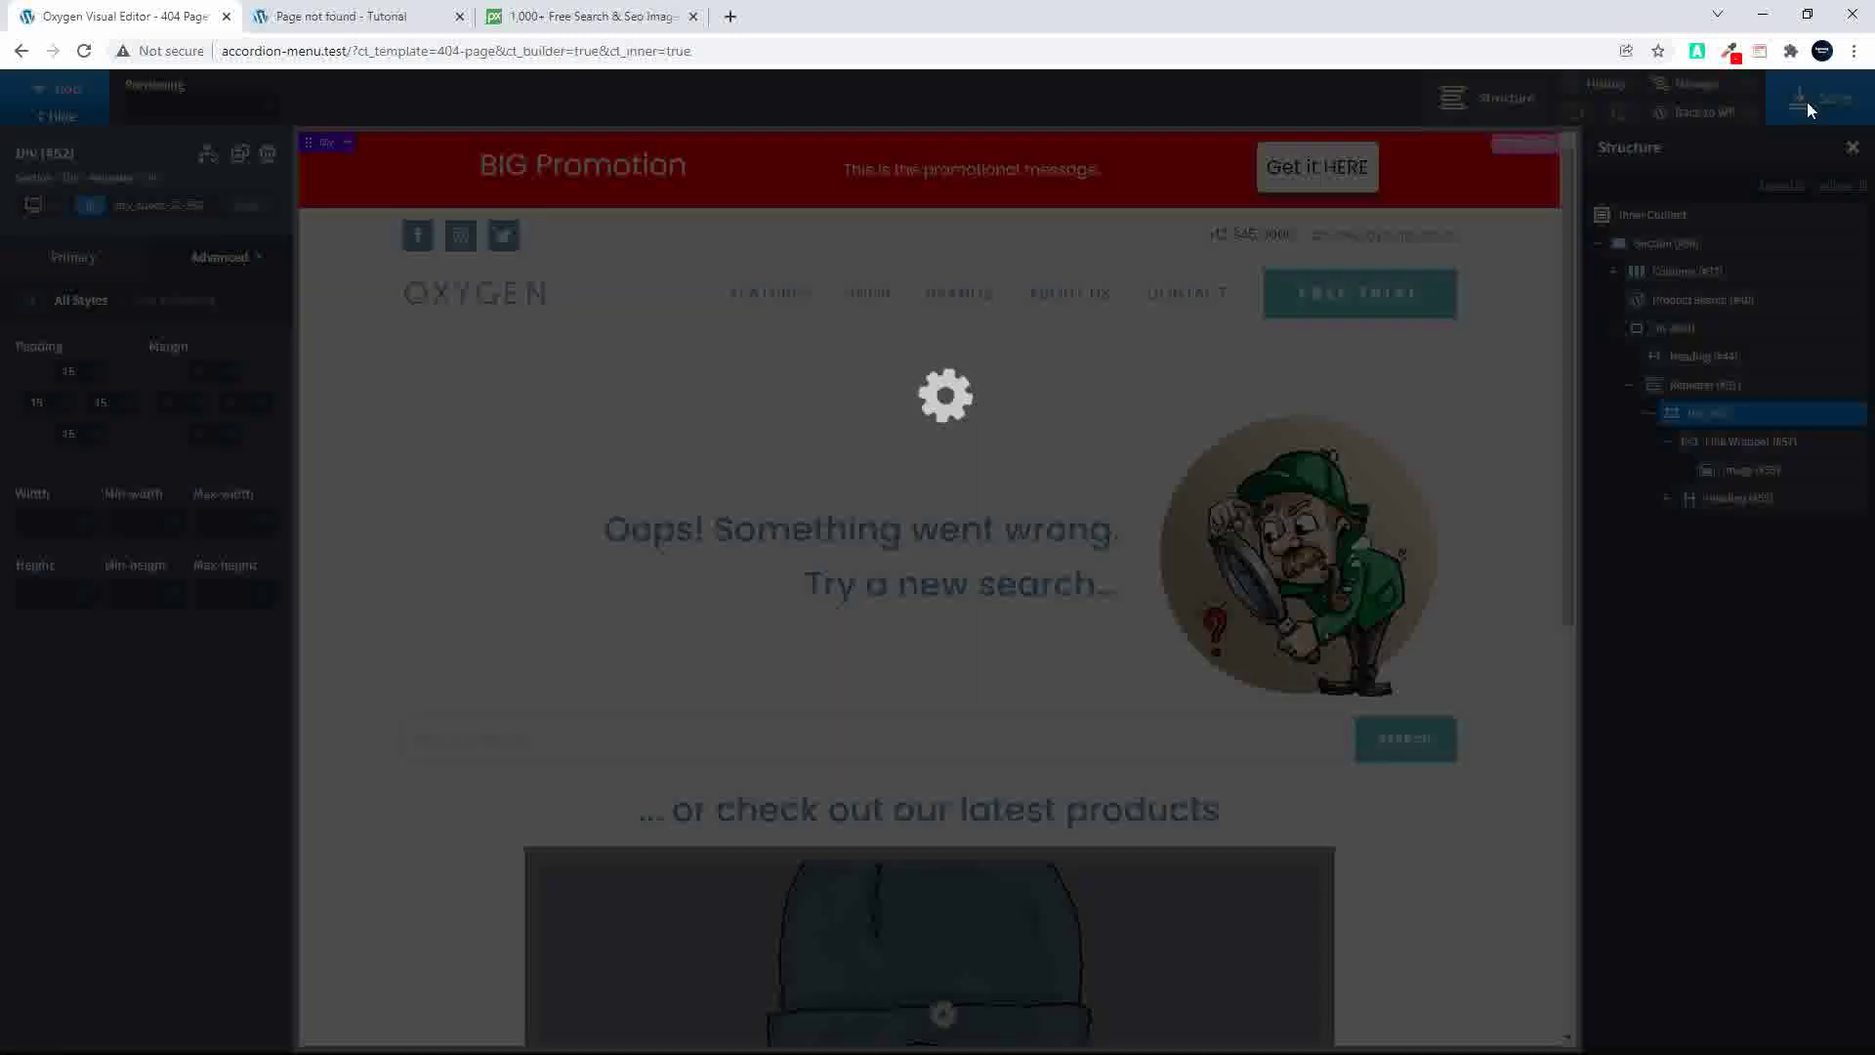
# Step: Reload the live 404 page and check the spacing and alignment of the latest products row
pyautogui.click(367, 23)
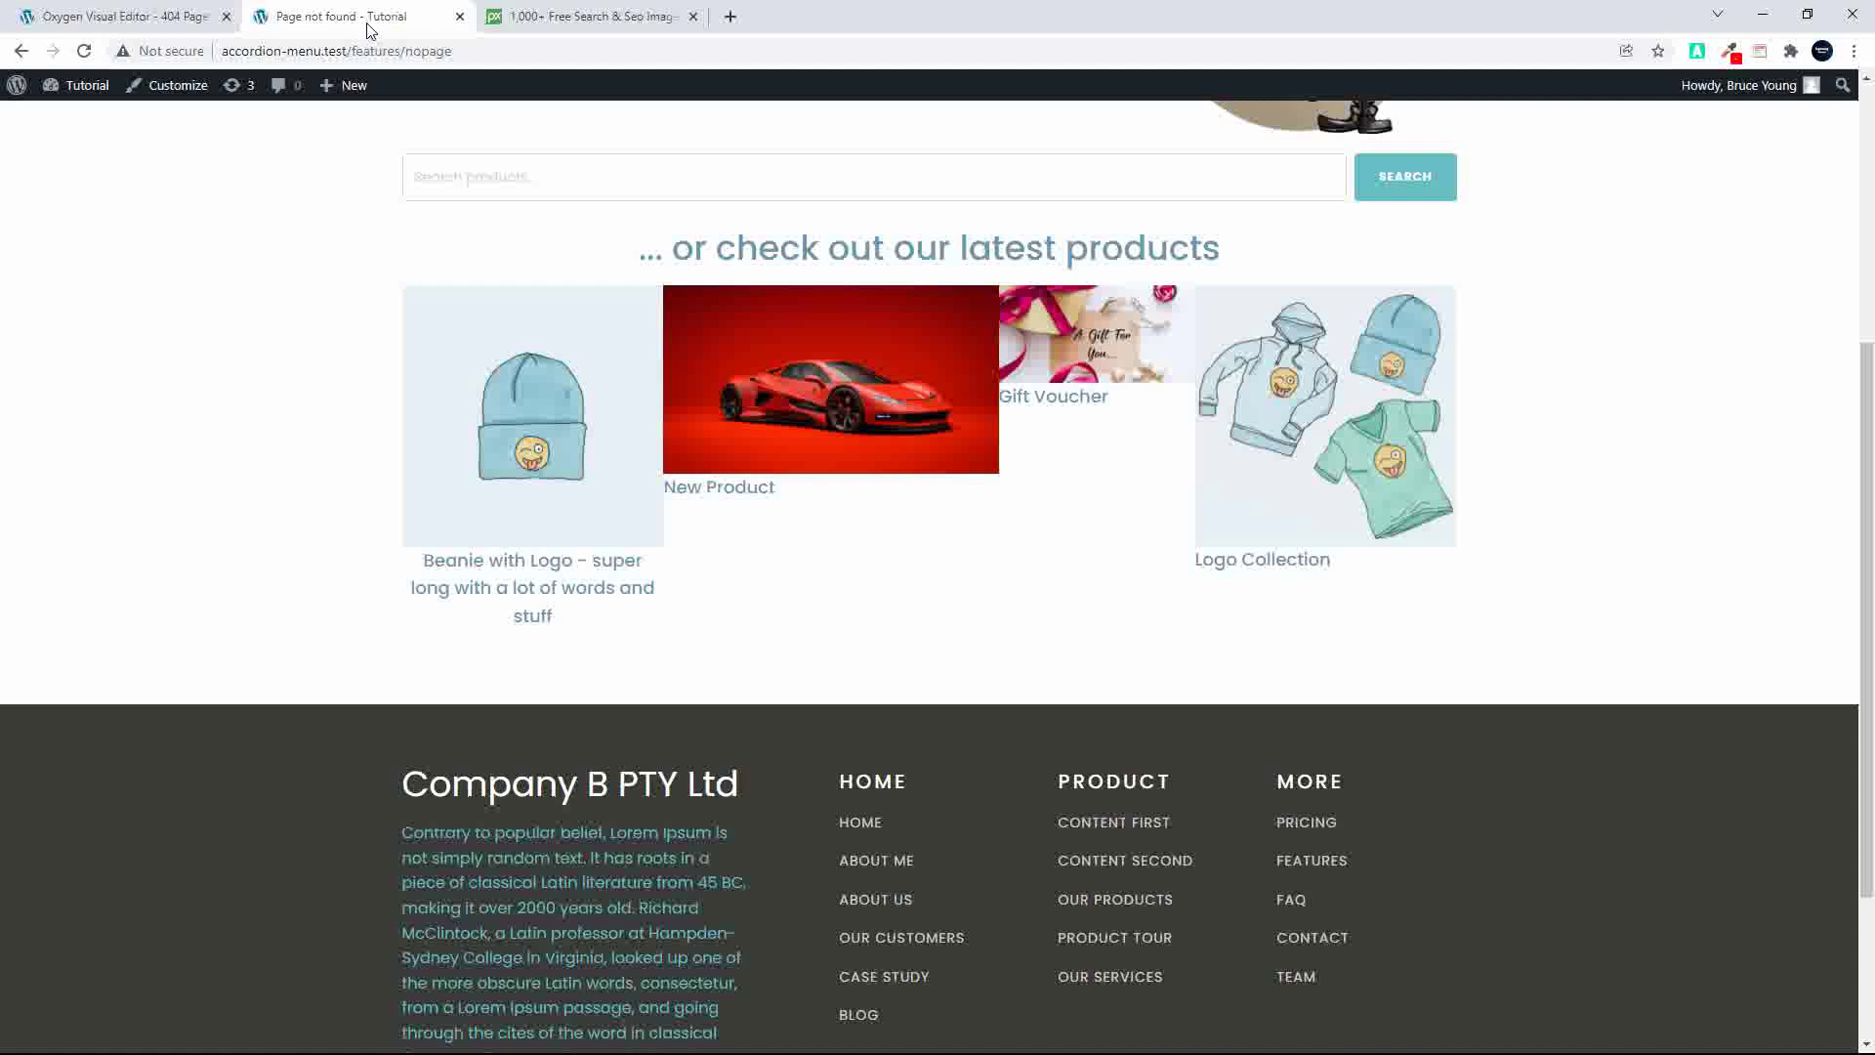
pyautogui.click(84, 51)
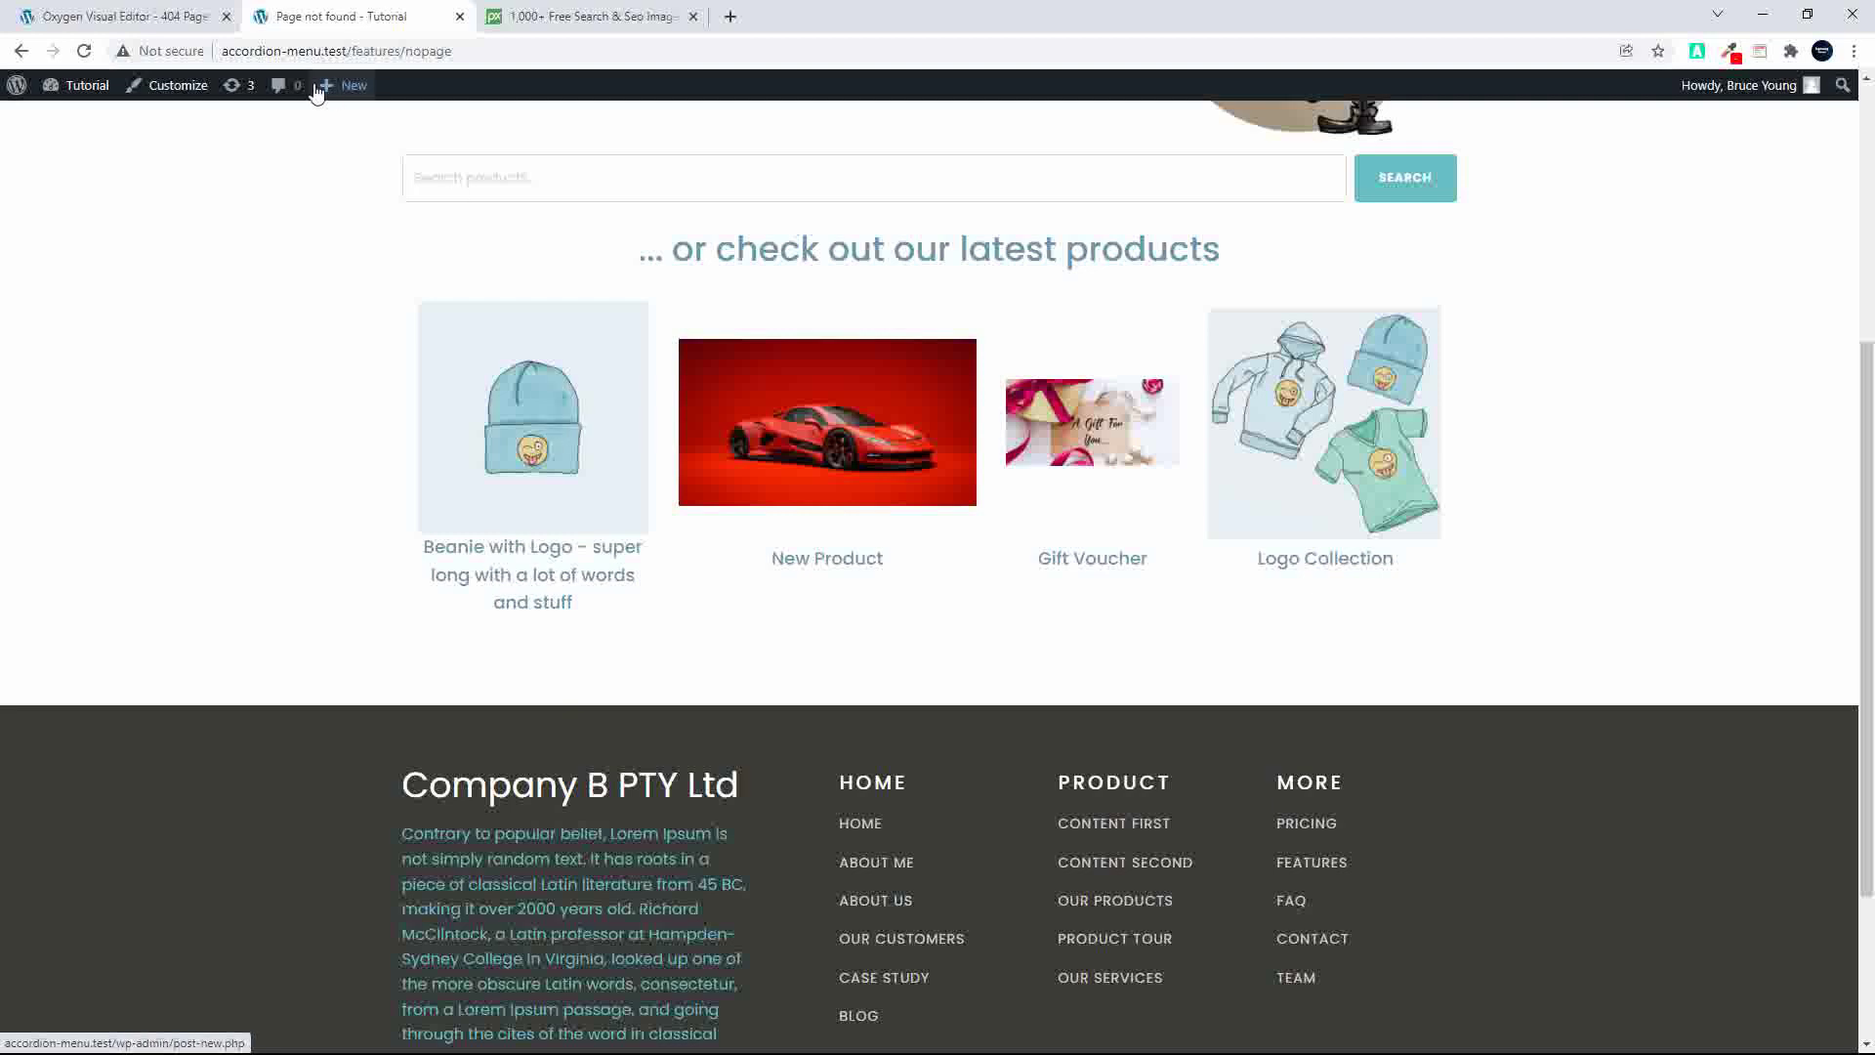
pyautogui.click(145, 26)
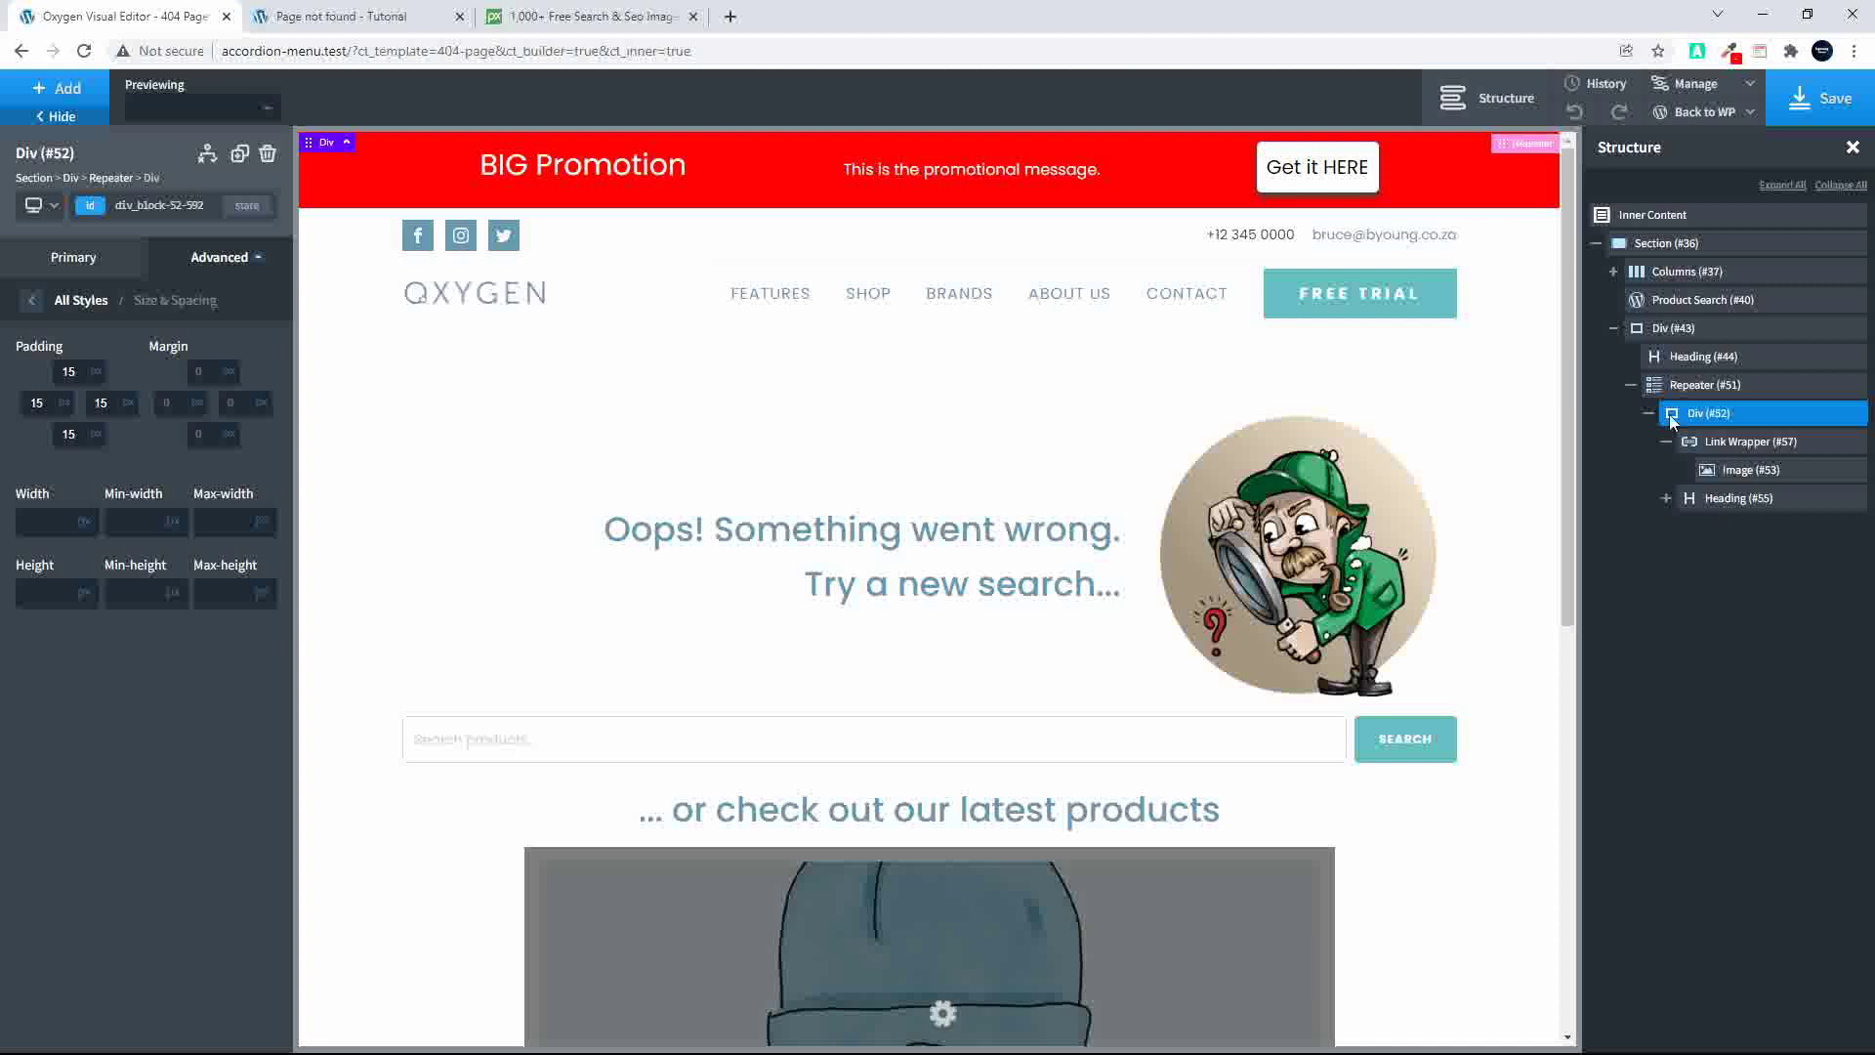
# Step: Set the width of the Div inside the Repeater to 25% after checking the live product row
pyautogui.click(68, 258)
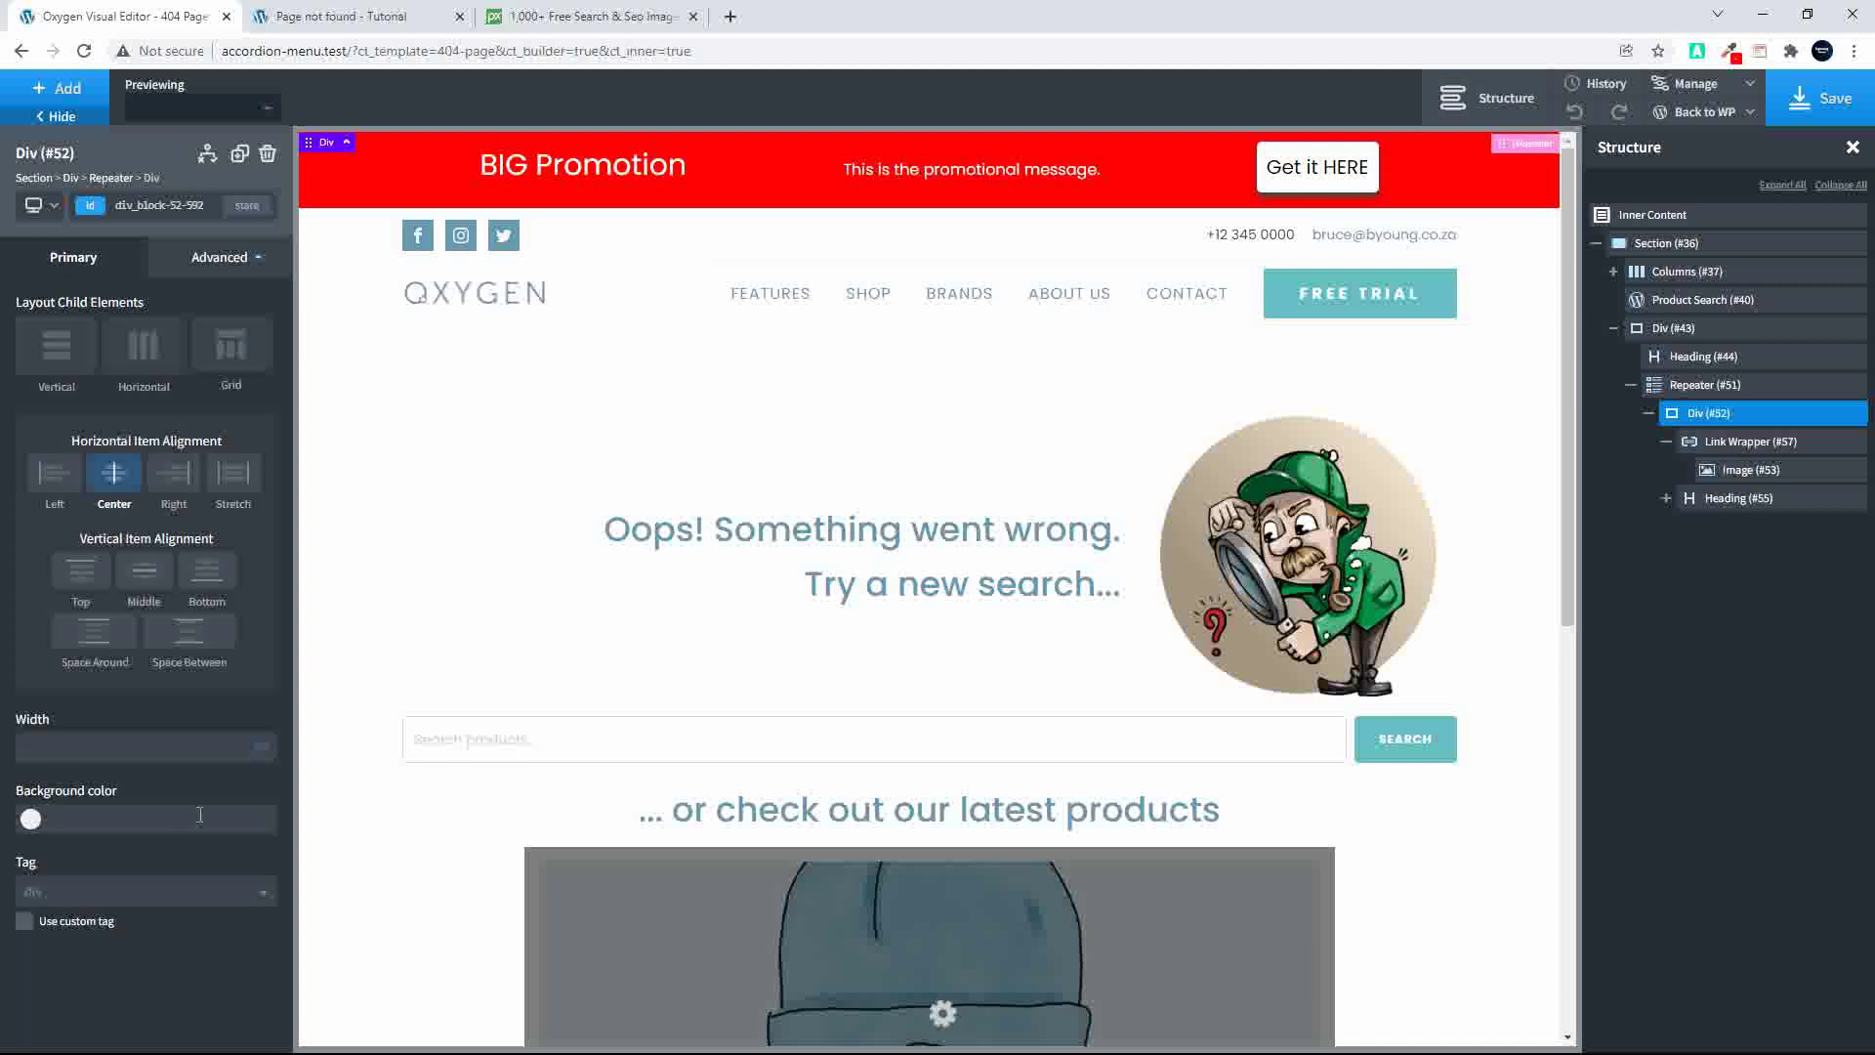
pyautogui.click(371, 18)
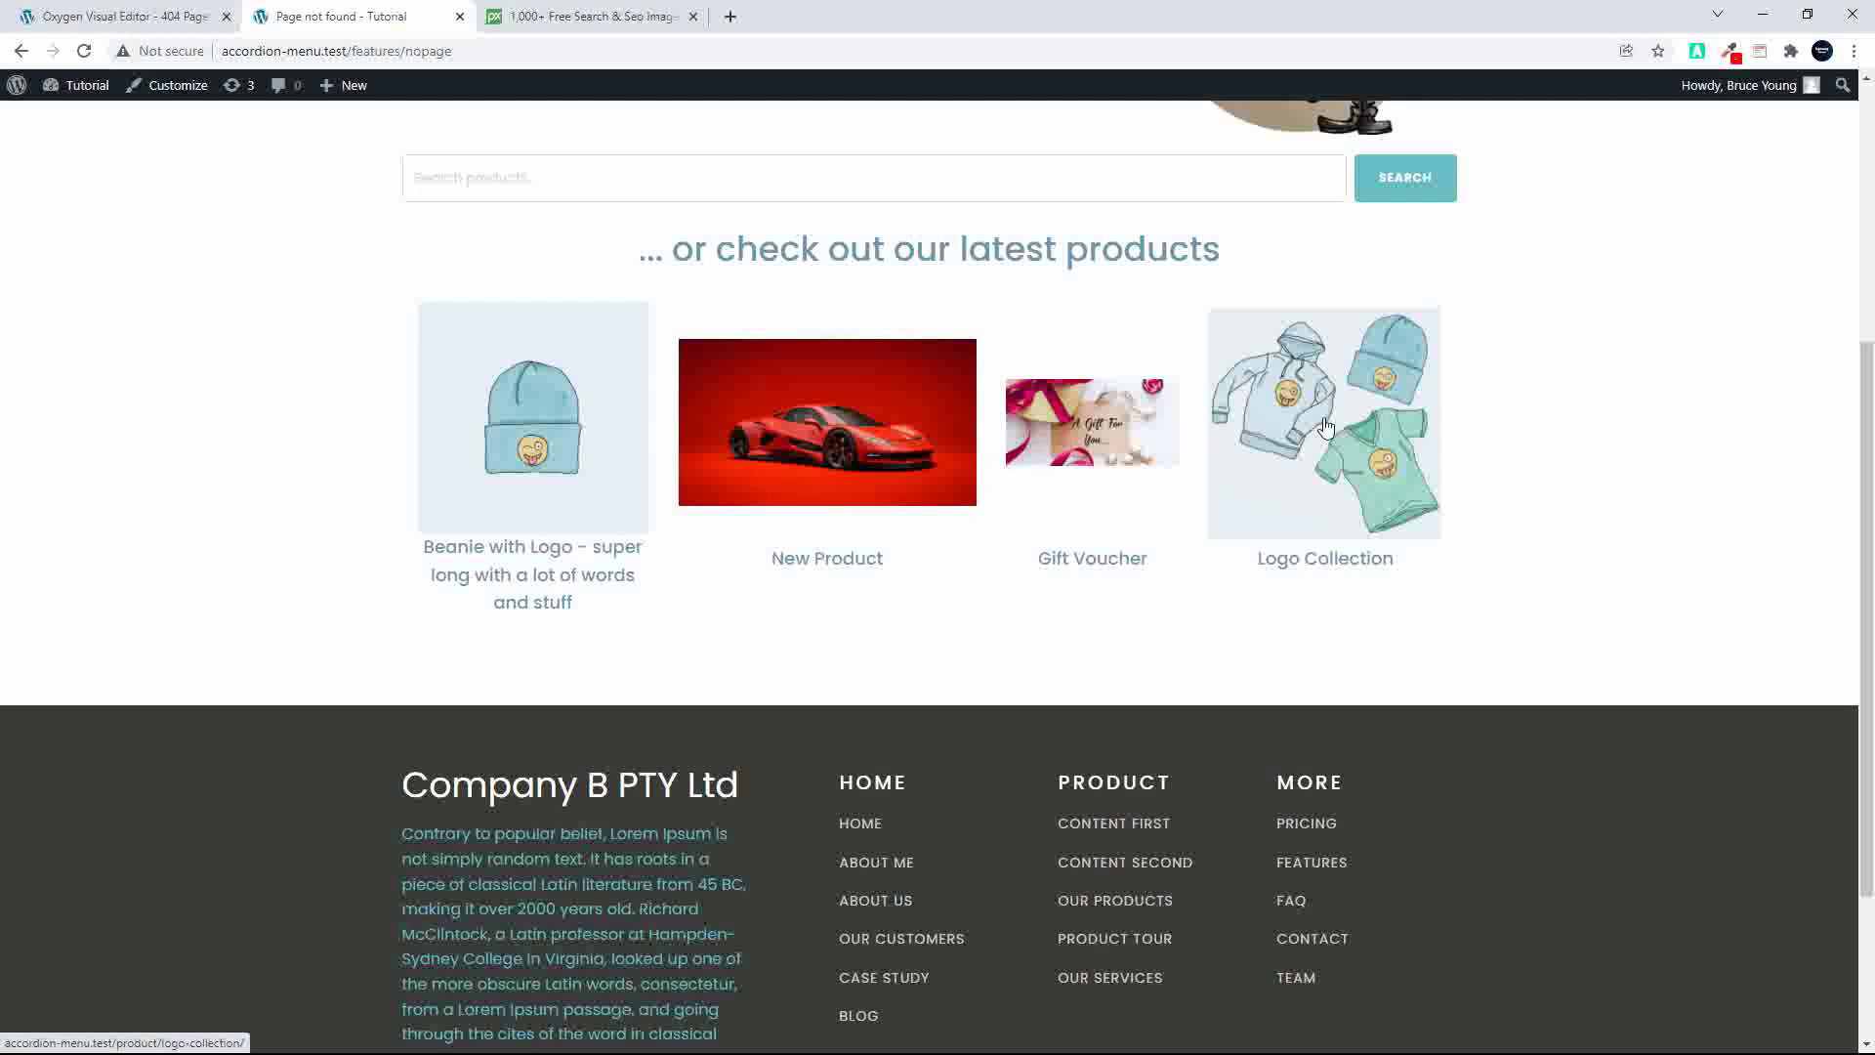
pyautogui.click(146, 18)
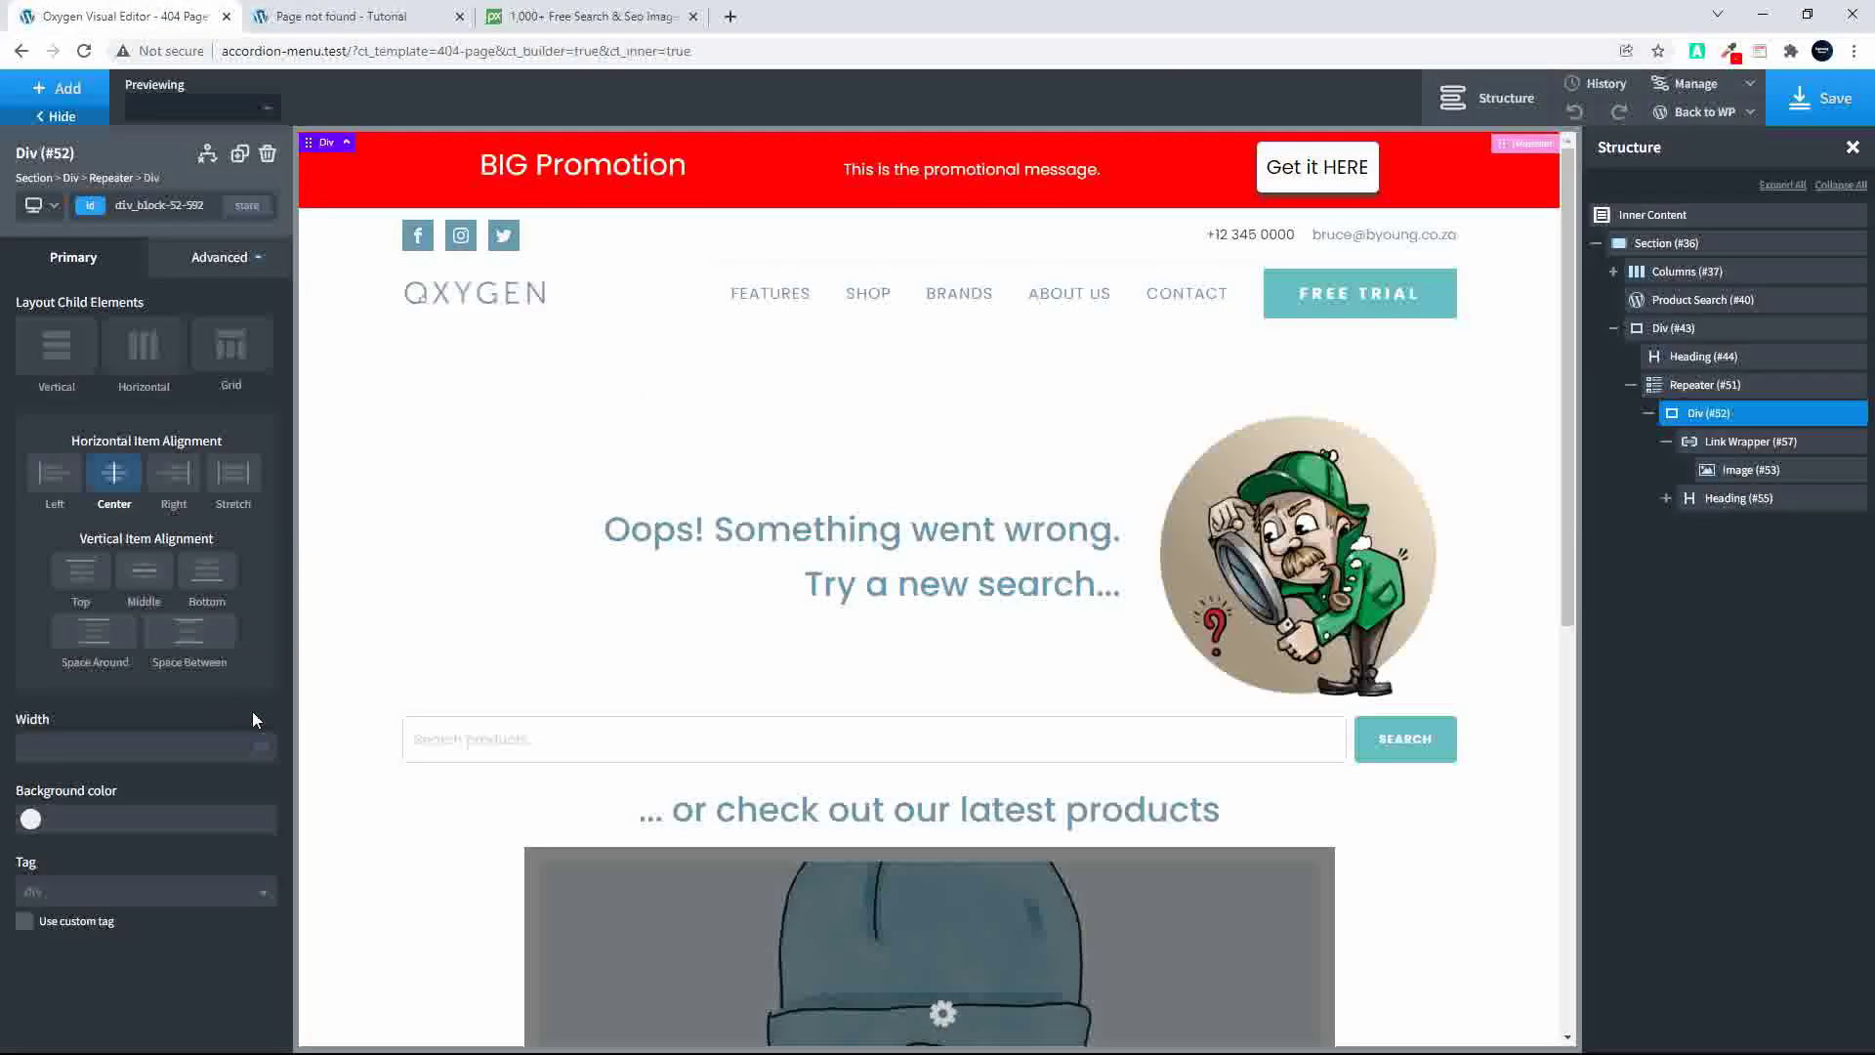
pyautogui.write('25')
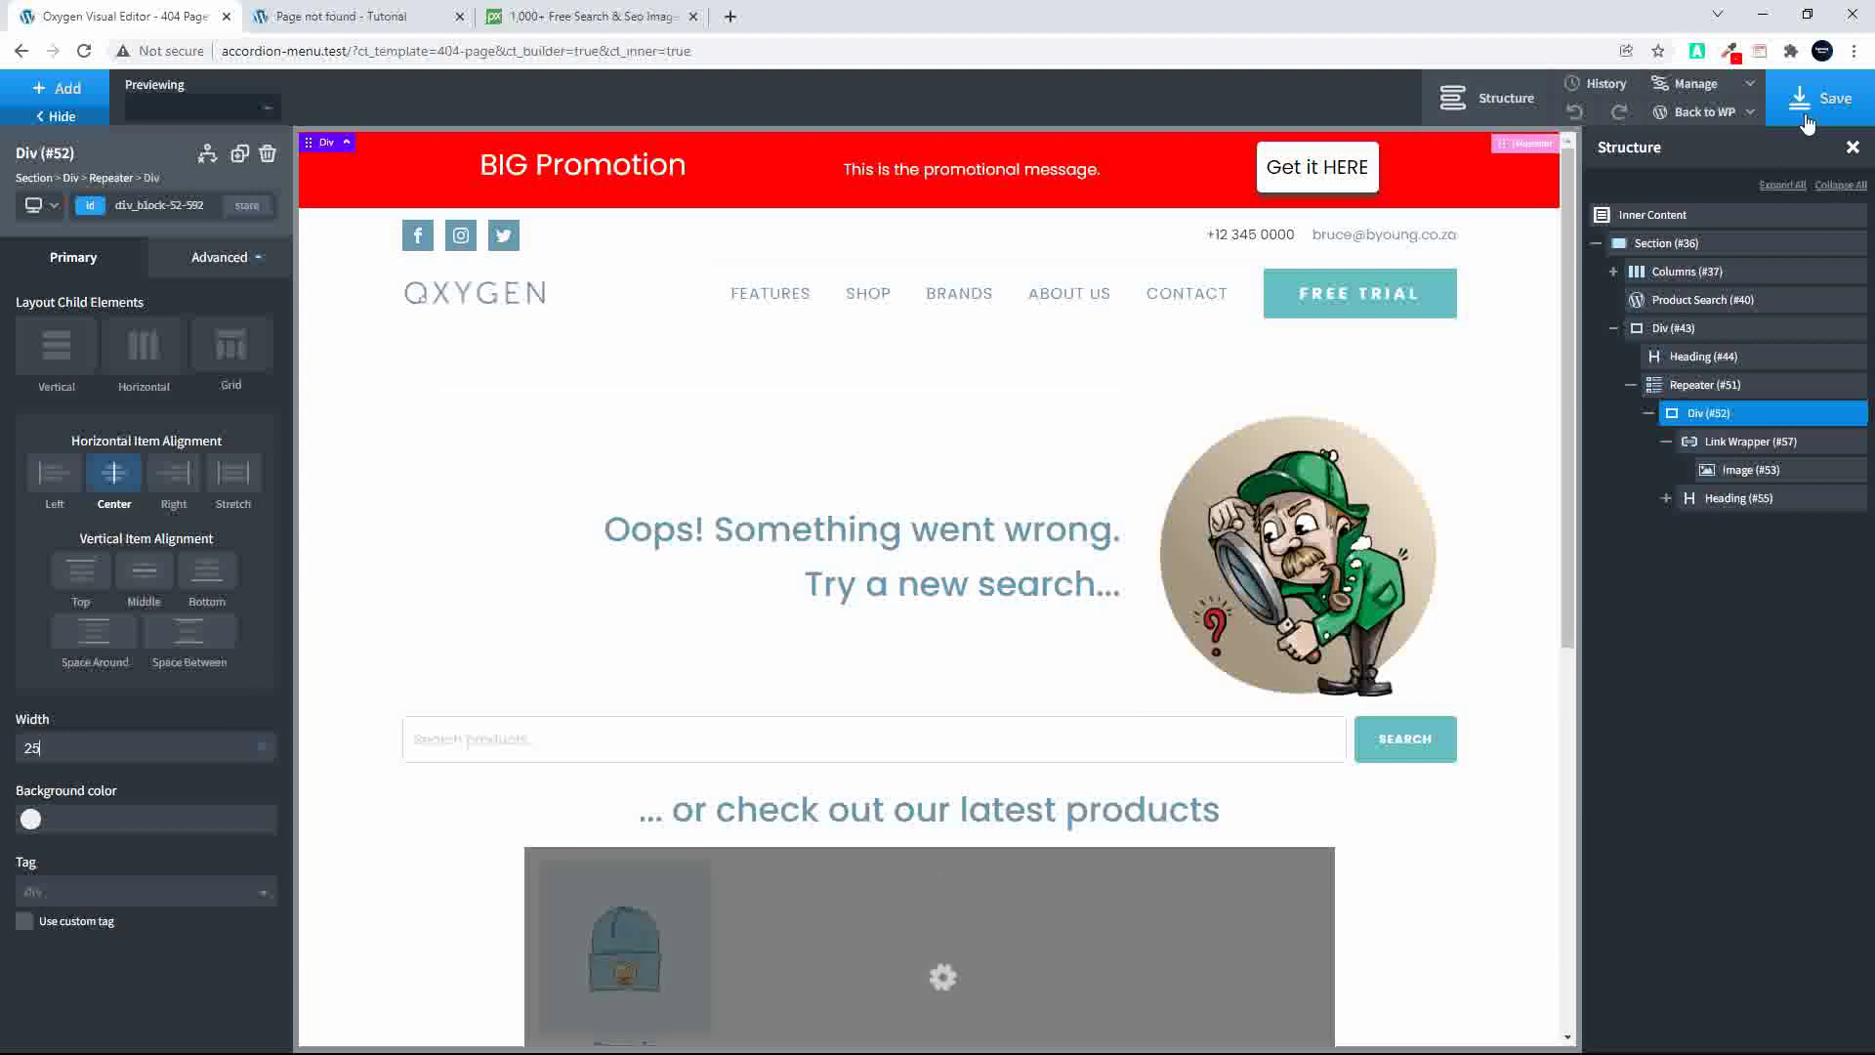
# Step: Save the template and reload the live 404 page to check the widths of the four latest products
pyautogui.click(1800, 125)
pyautogui.click(356, 16)
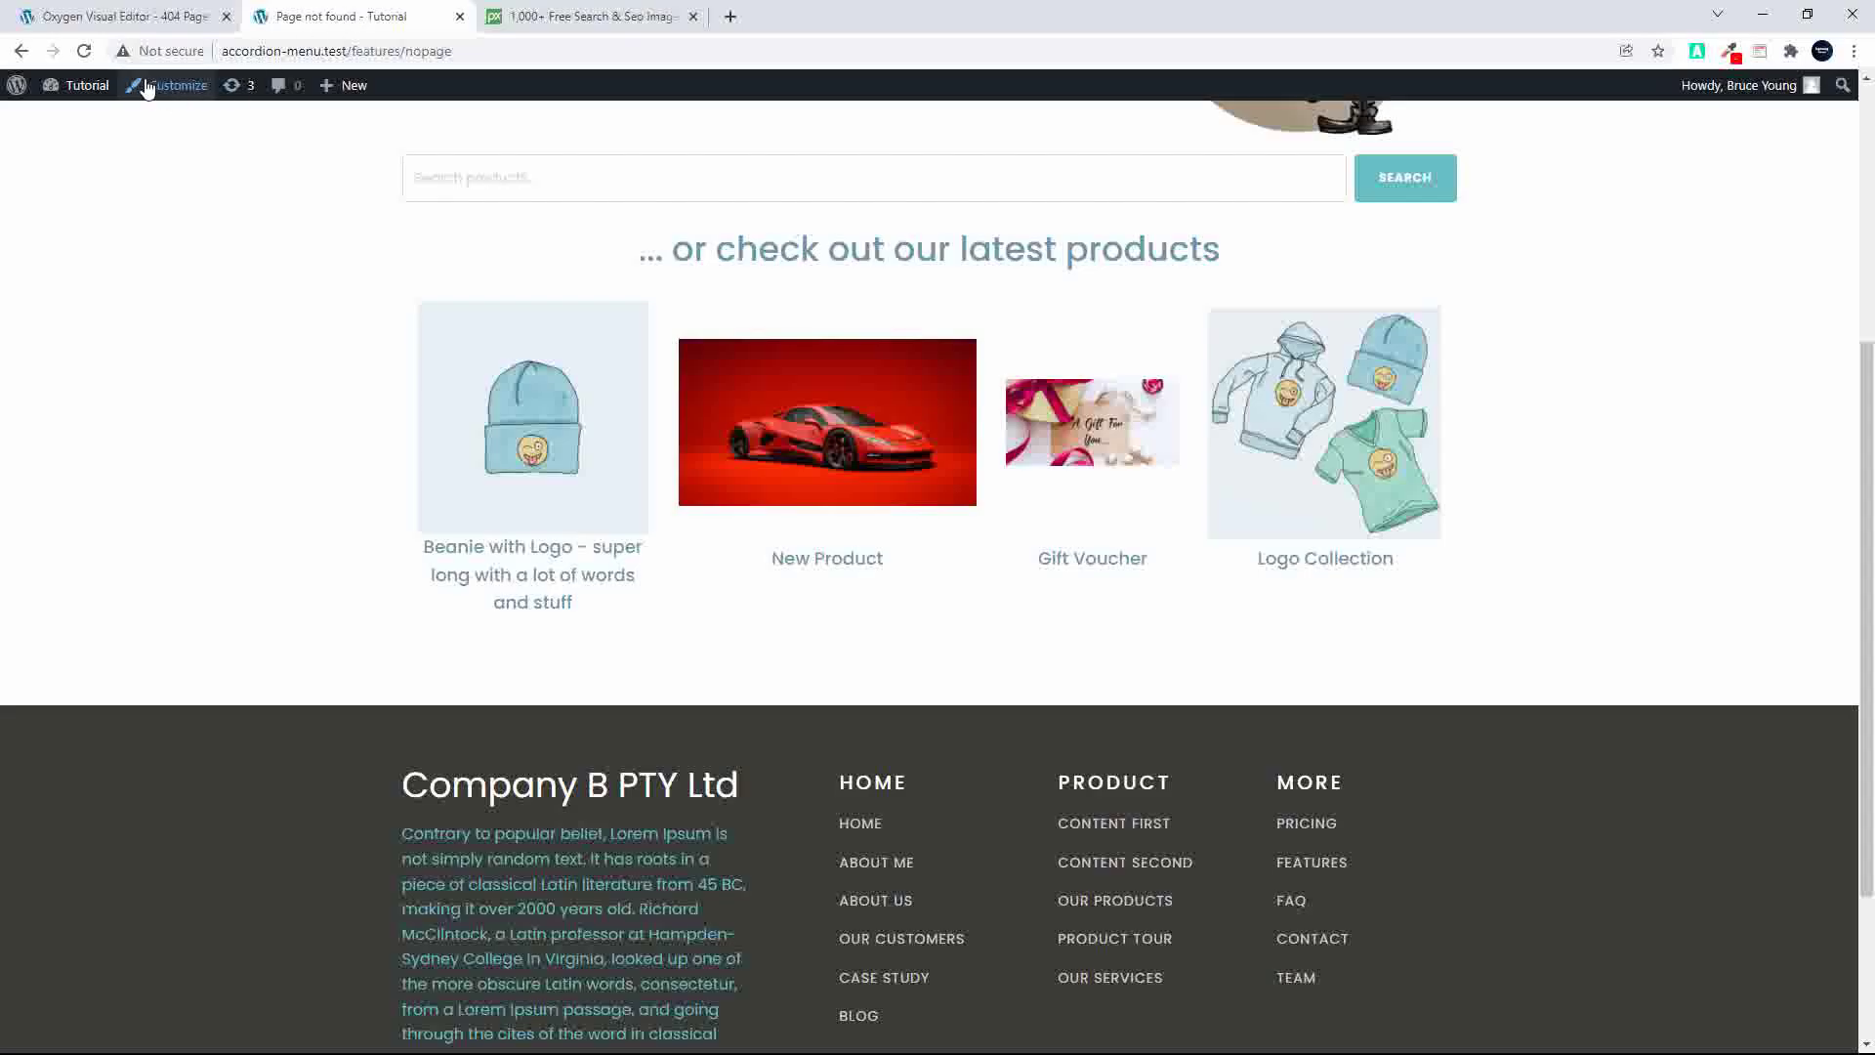
pyautogui.click(84, 51)
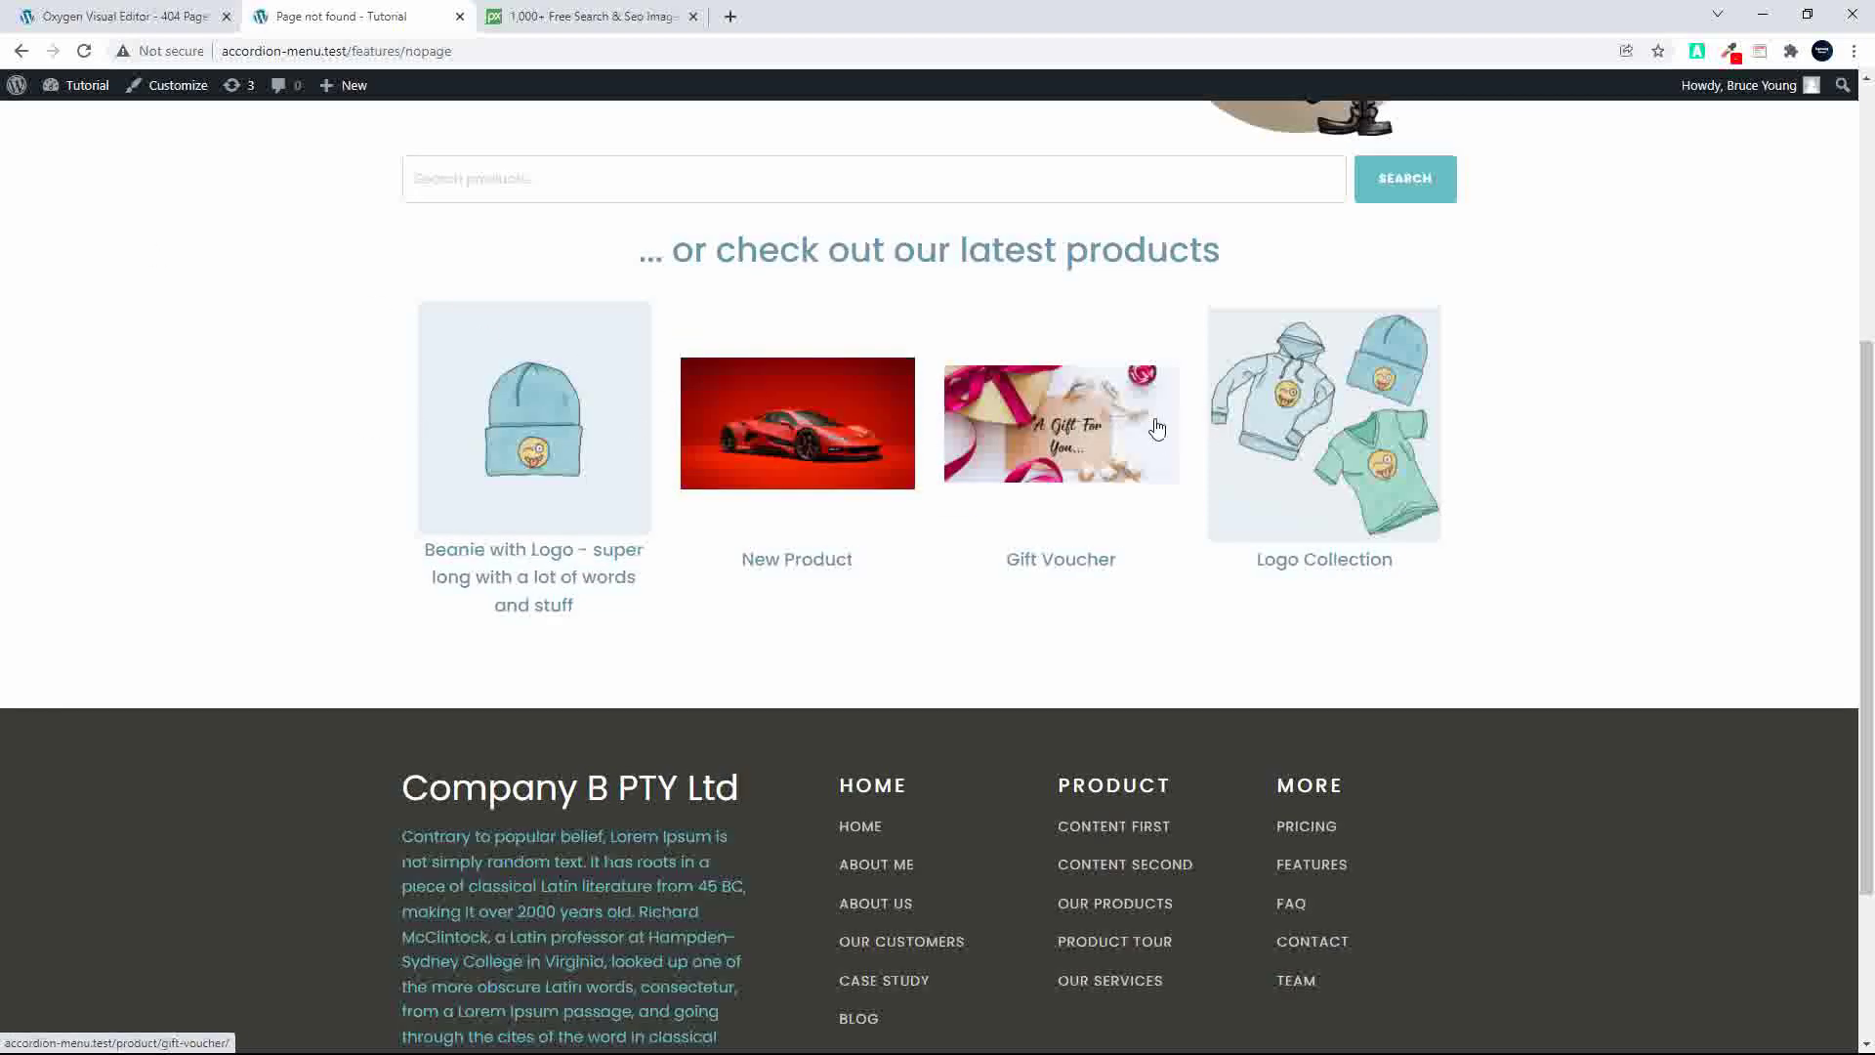
# Step: Allow multiline in the Repeater's horizontal layout and save the template
pyautogui.click(84, 14)
pyautogui.scroll(-6, 636, 670)
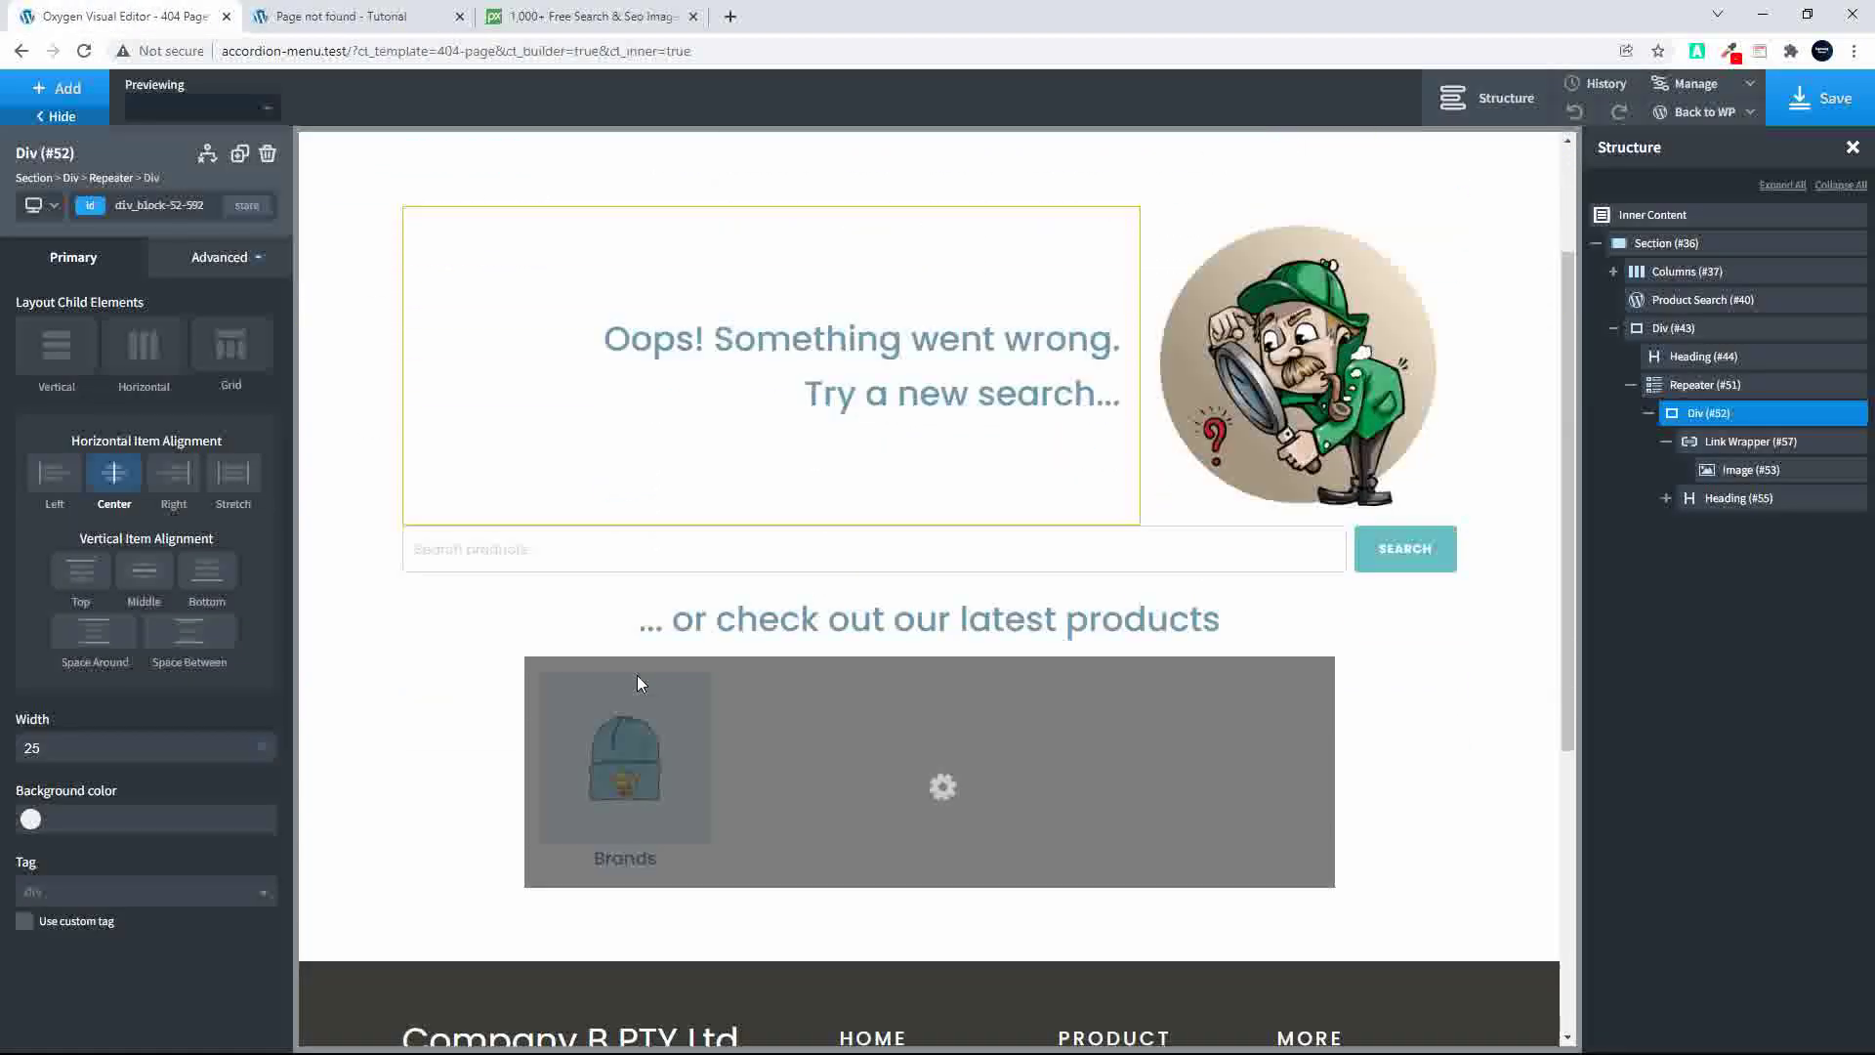
pyautogui.scroll(7, 430, 489)
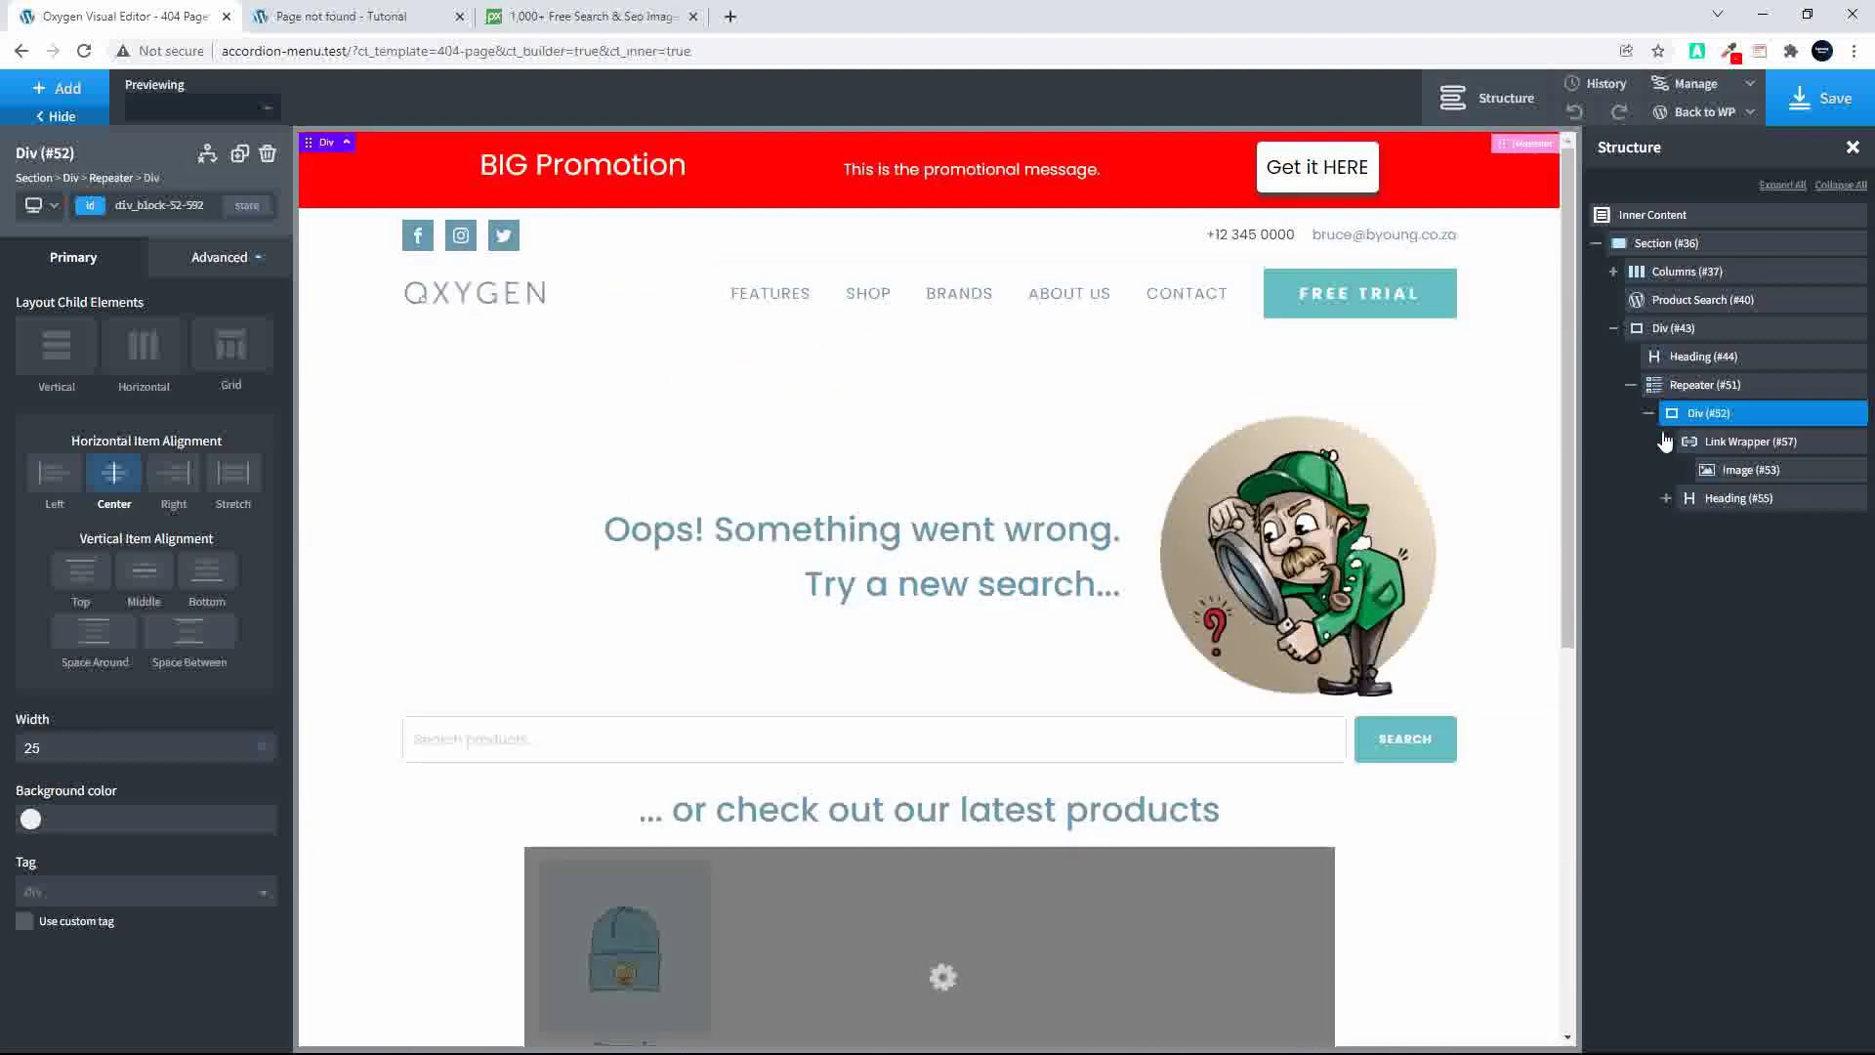
pyautogui.click(1696, 384)
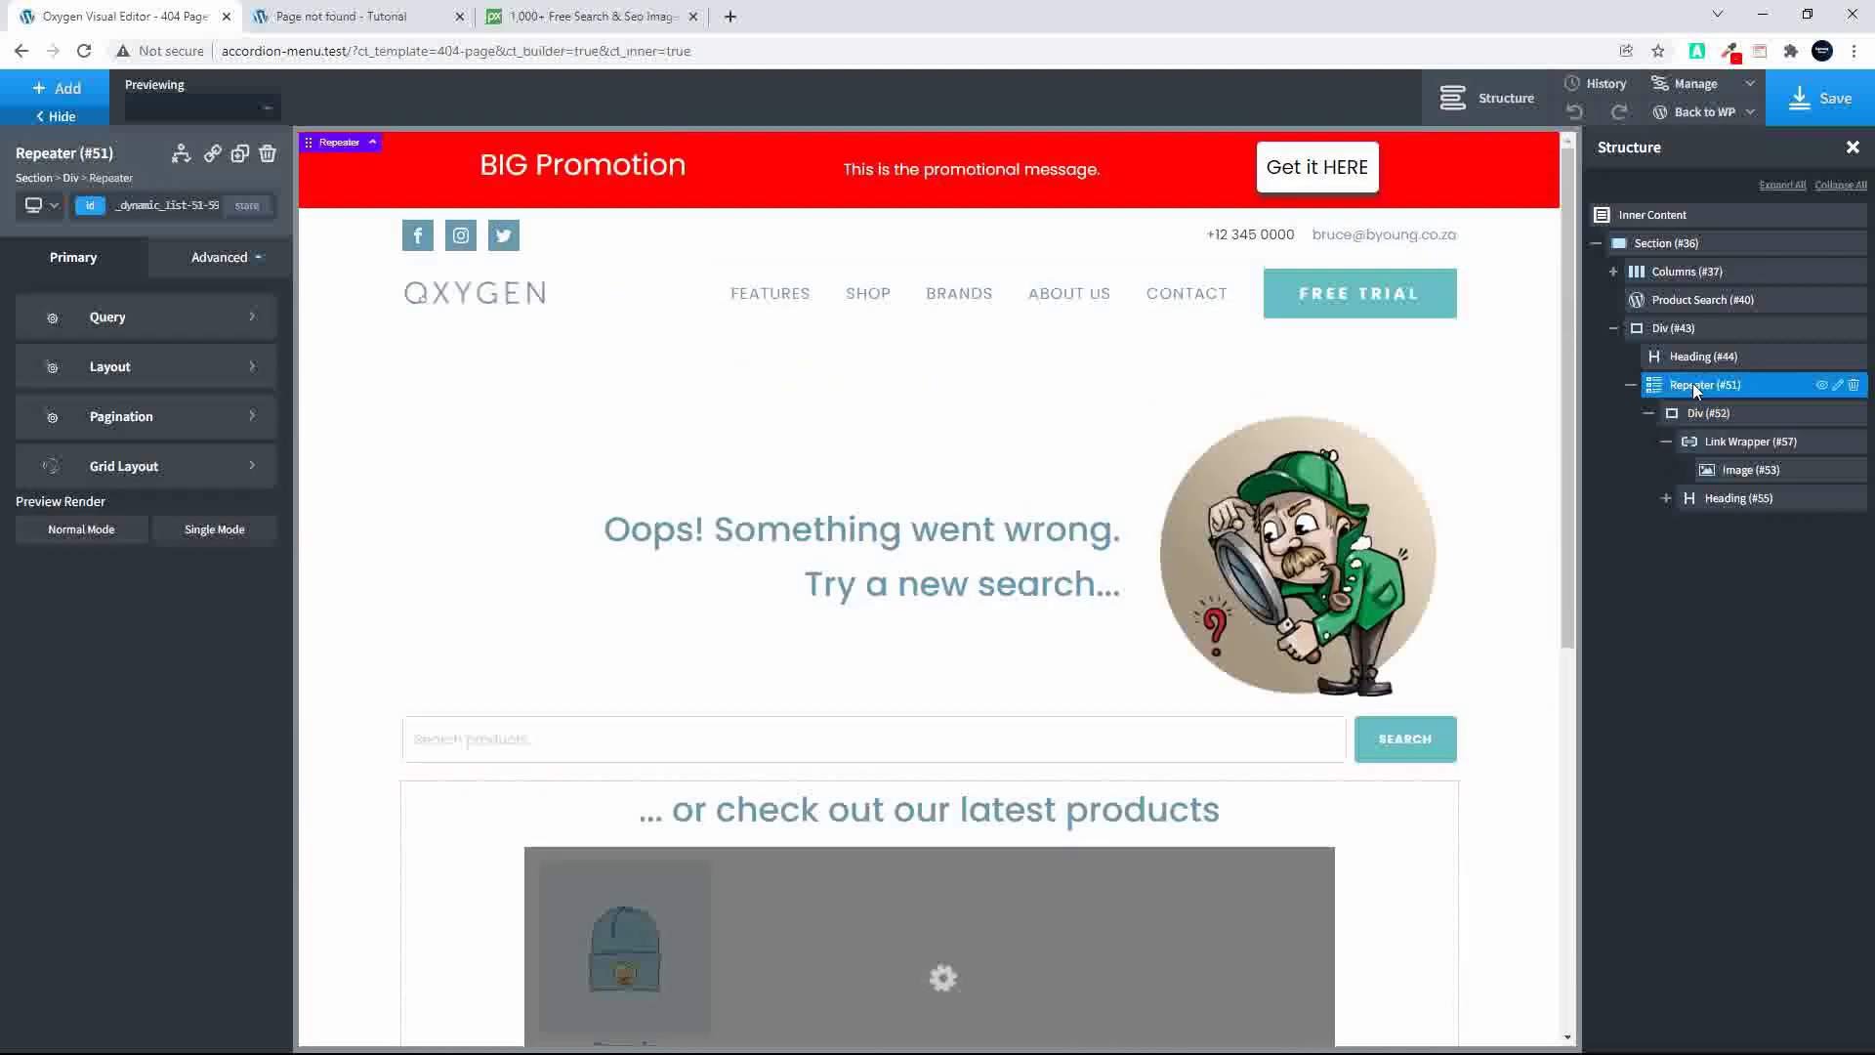
pyautogui.click(118, 377)
pyautogui.click(24, 495)
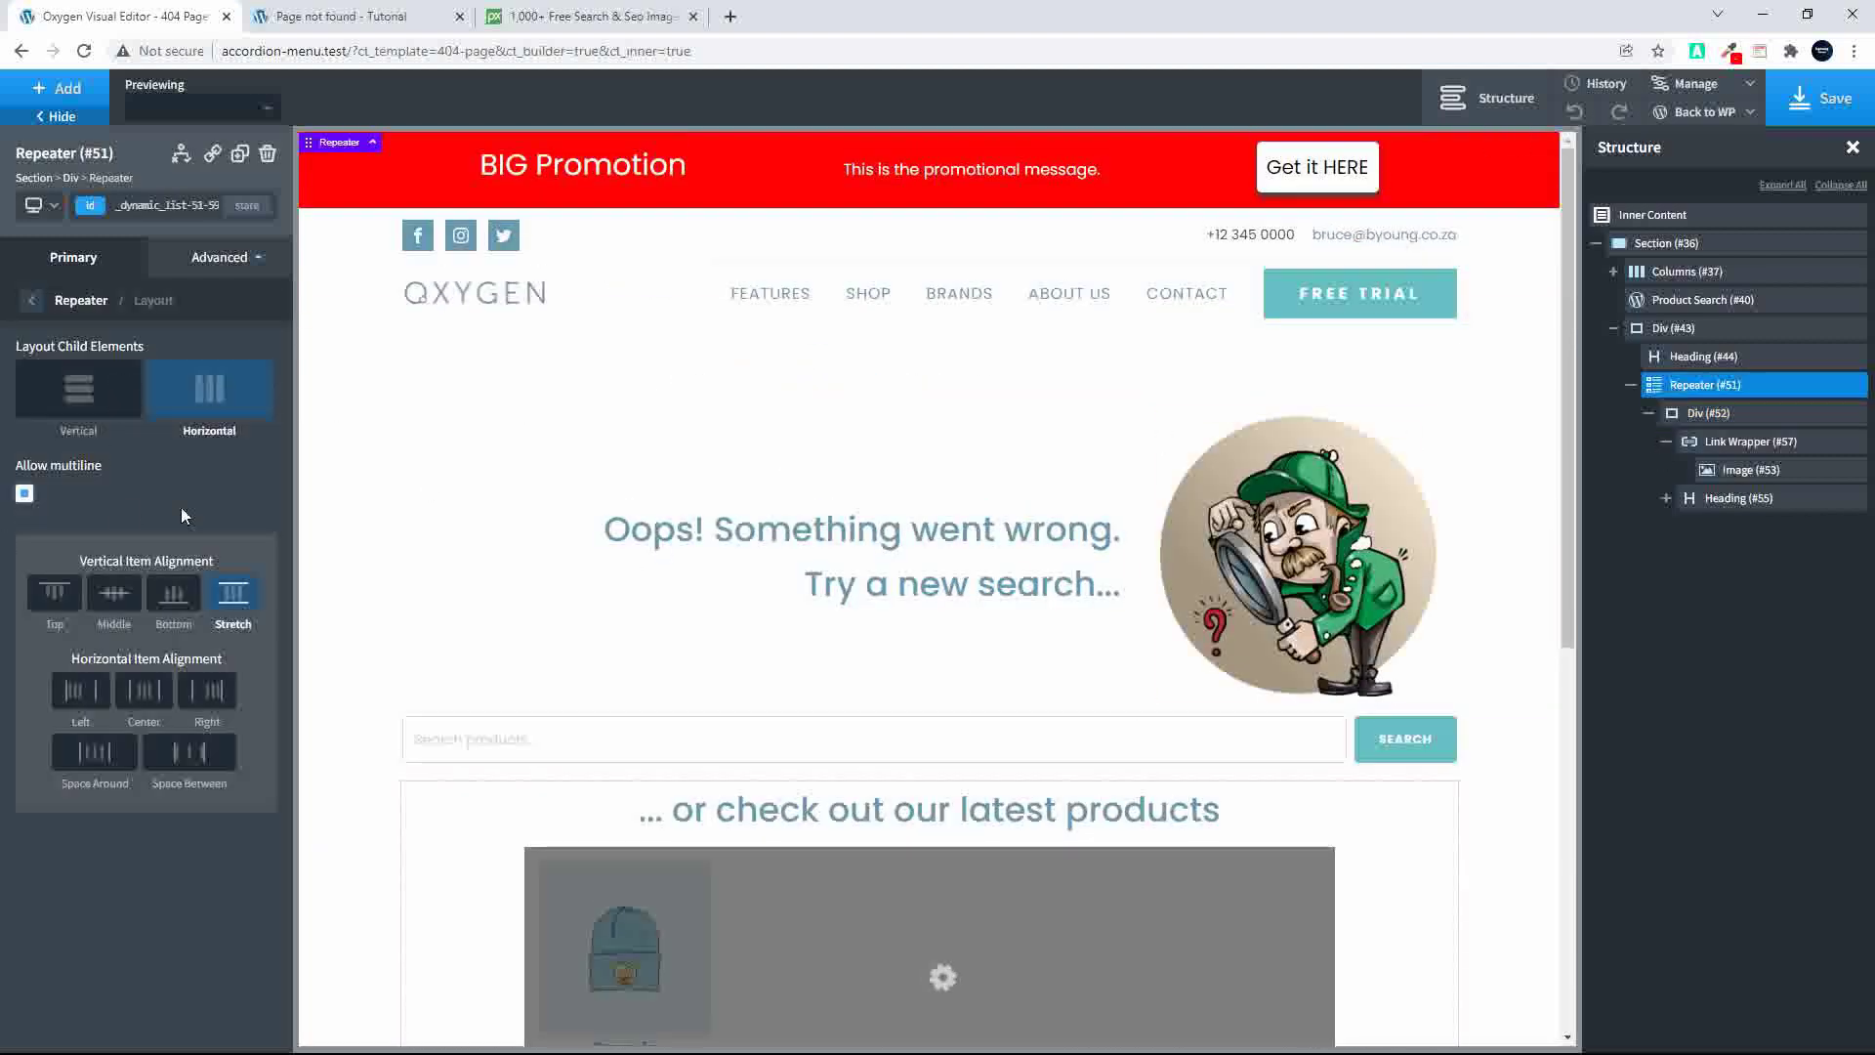
pyautogui.click(32, 307)
pyautogui.scroll(-6, 611, 661)
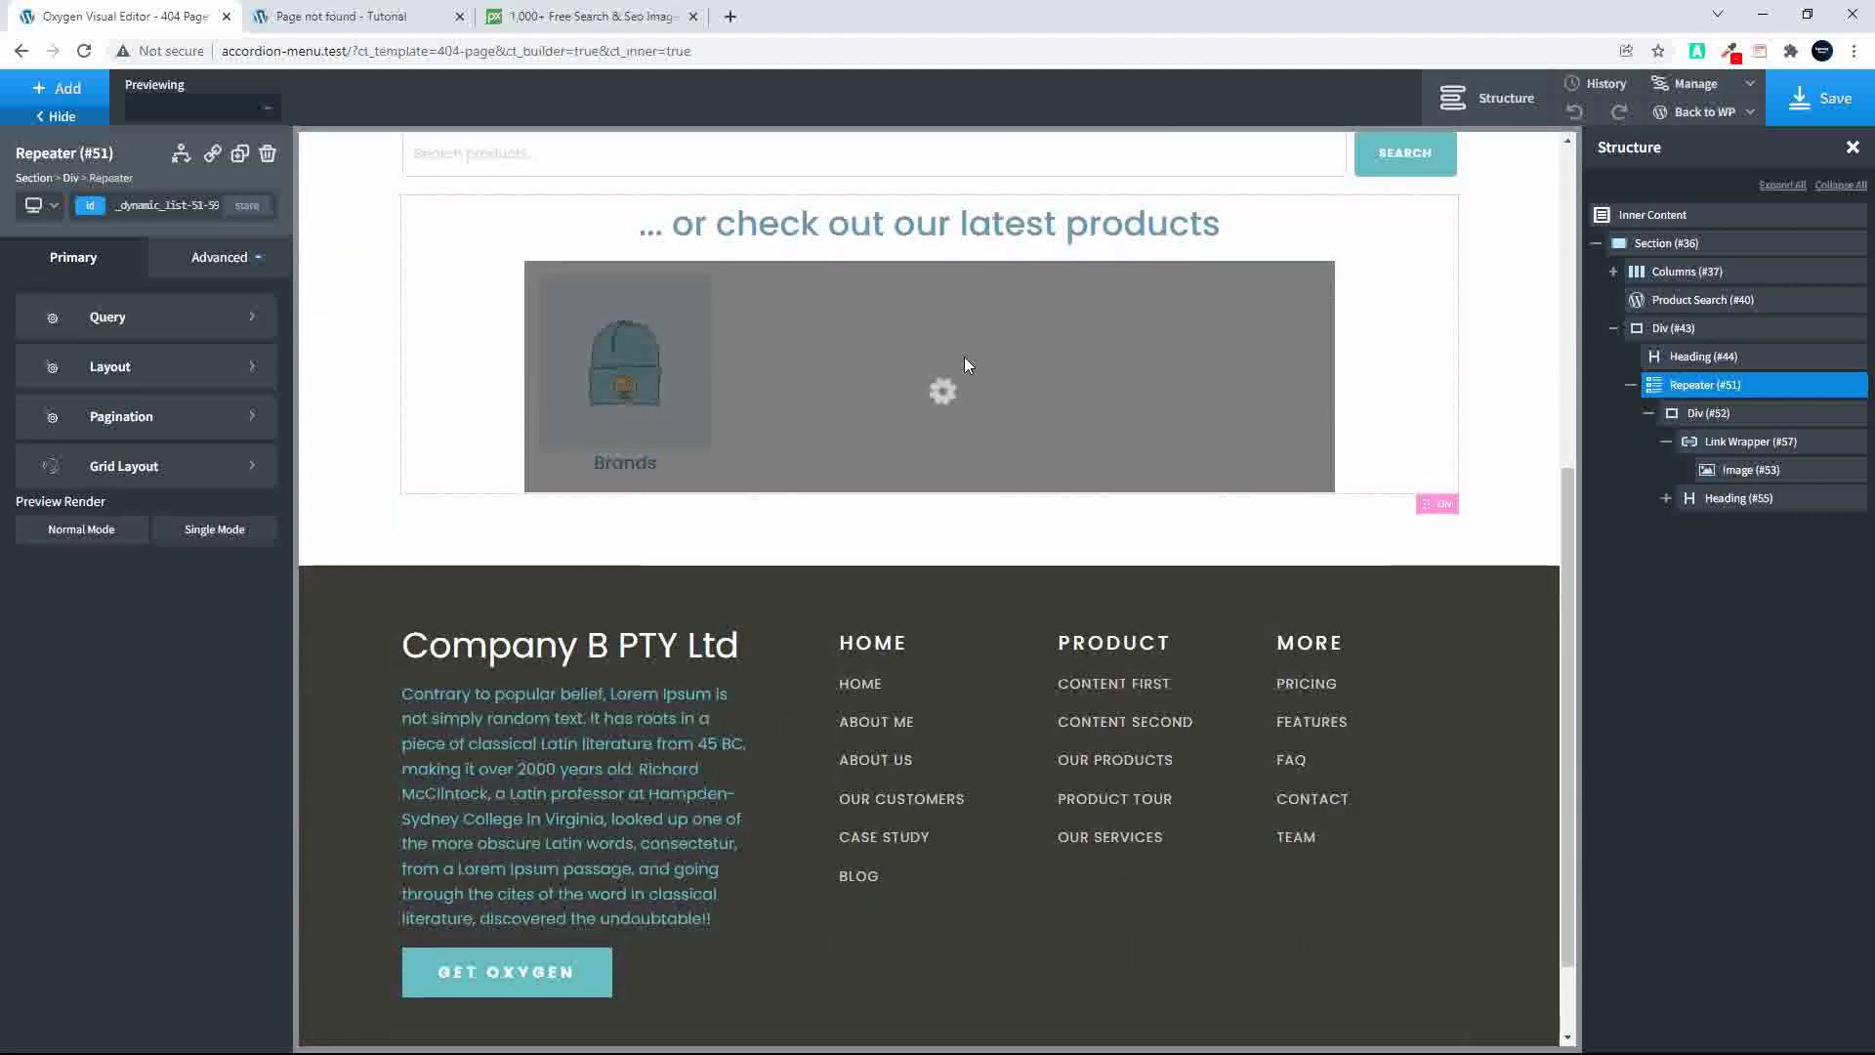
pyautogui.click(1802, 110)
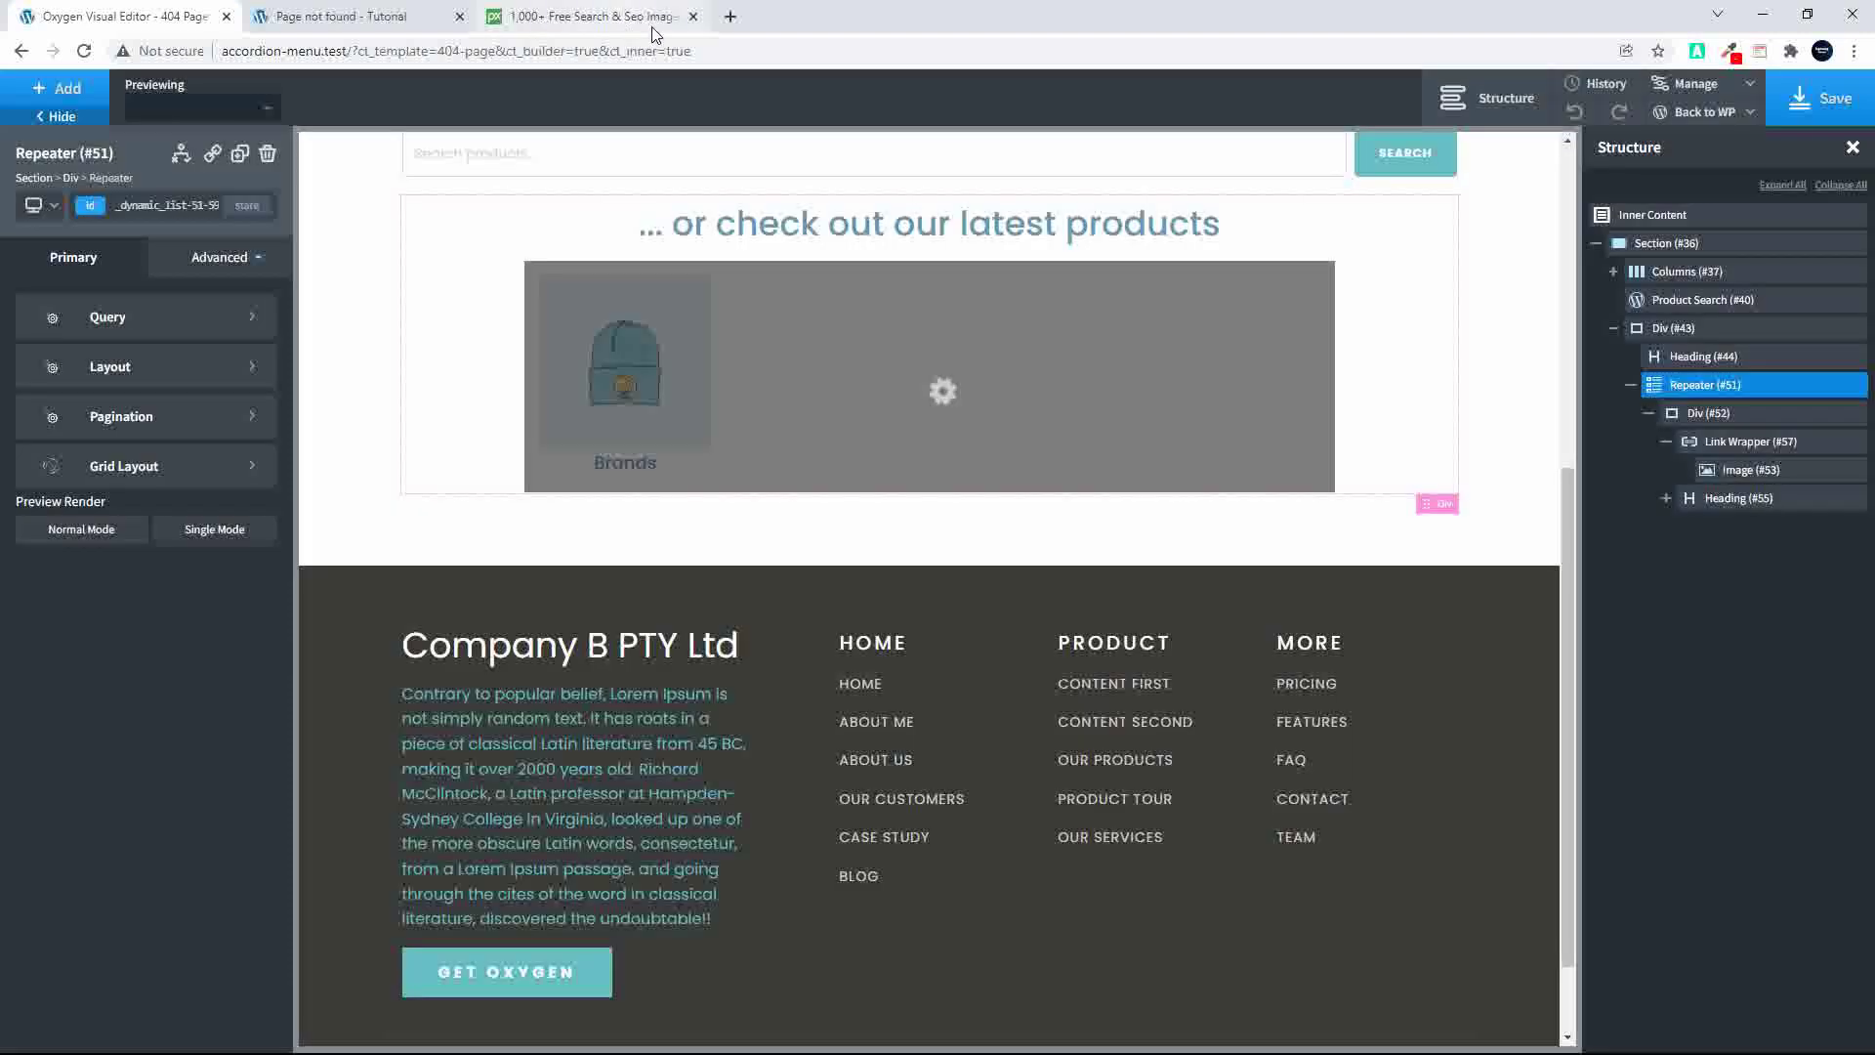
# Step: Reload the live 404 page and inspect its headings, image and products row in the iPhone SE device view
pyautogui.click(348, 16)
pyautogui.click(84, 54)
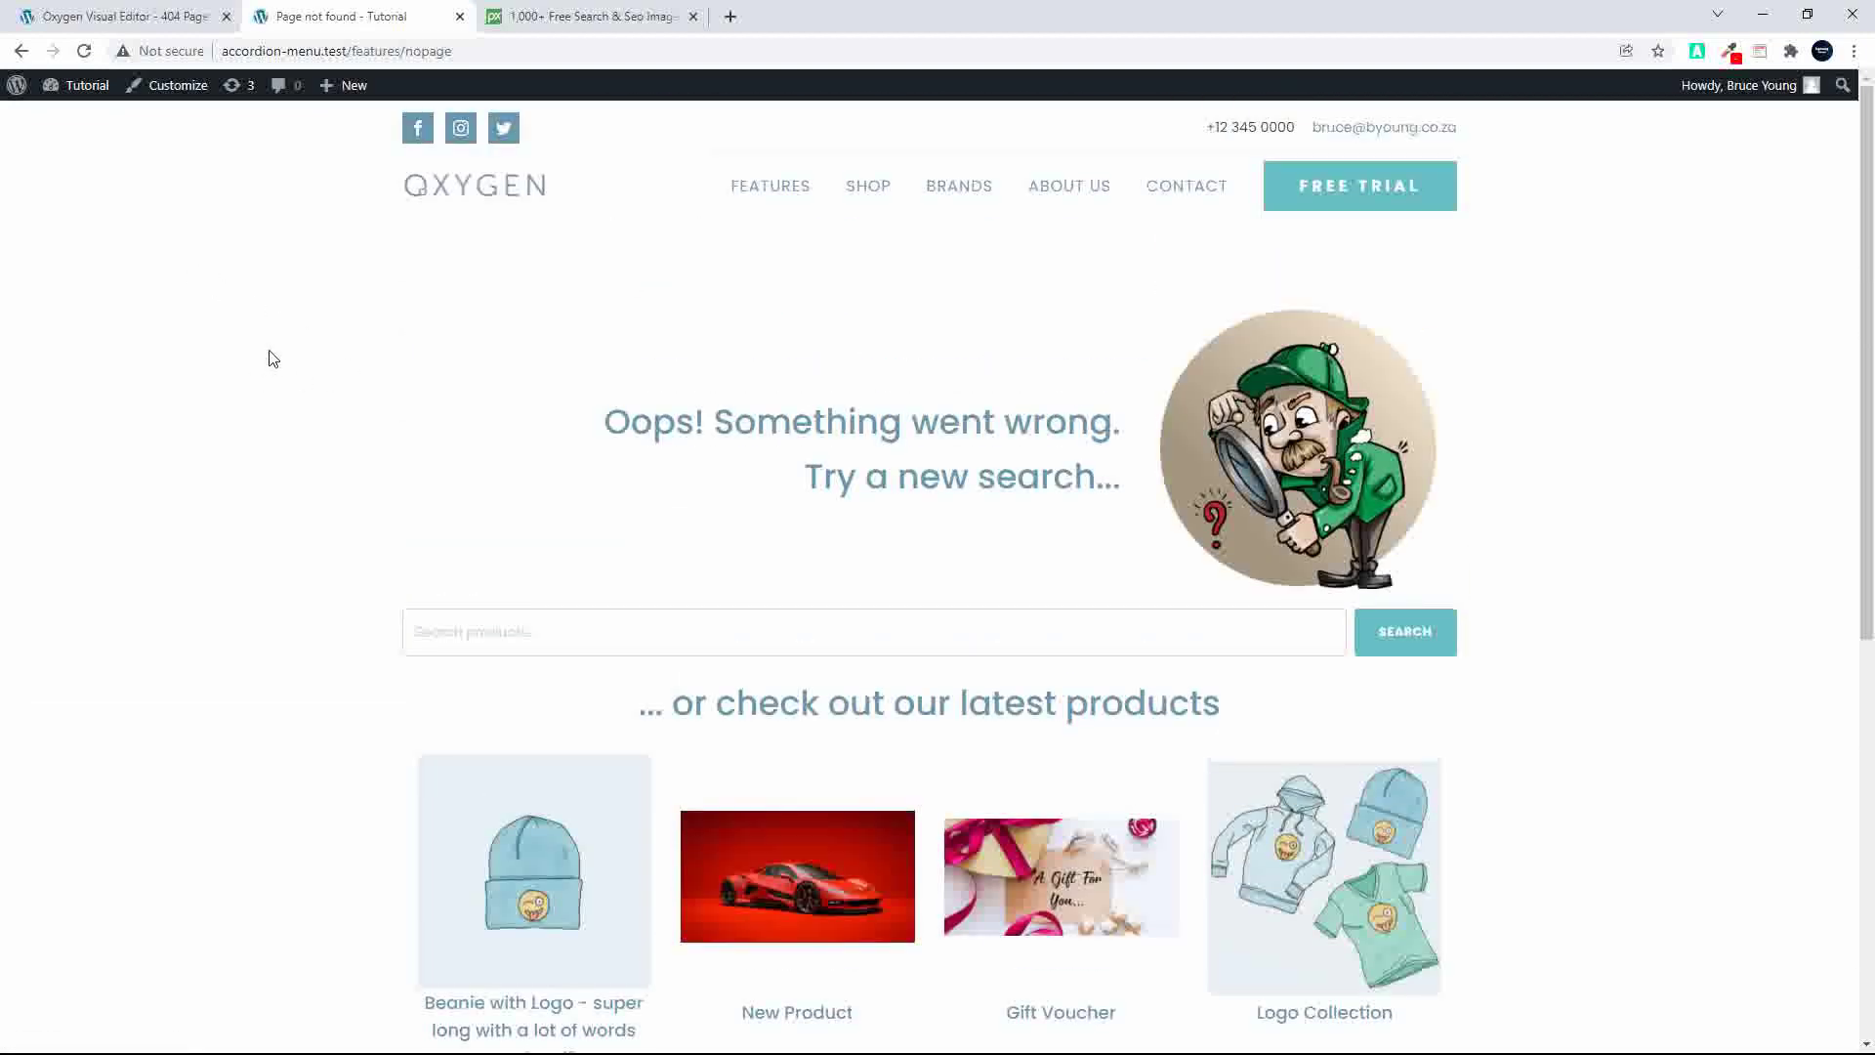
pyautogui.rightClick(1592, 366)
pyautogui.click(1435, 703)
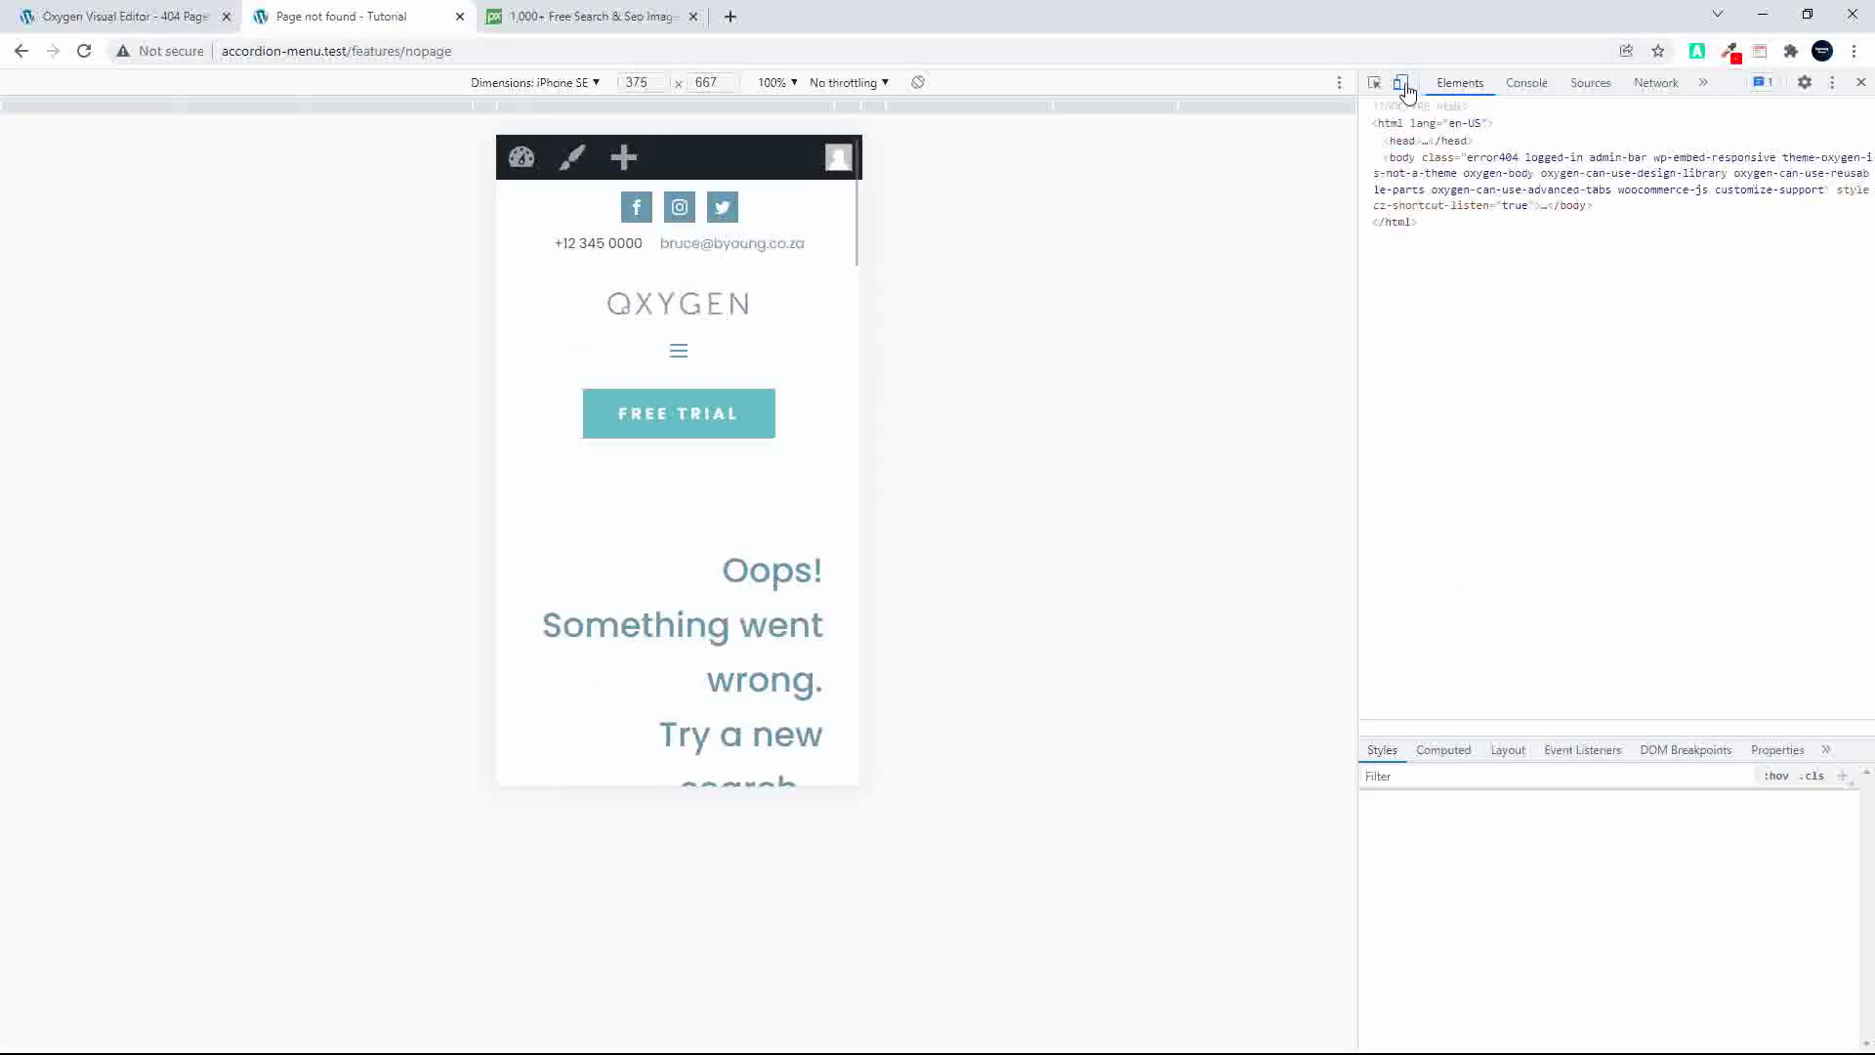
pyautogui.scroll(-5, 695, 596)
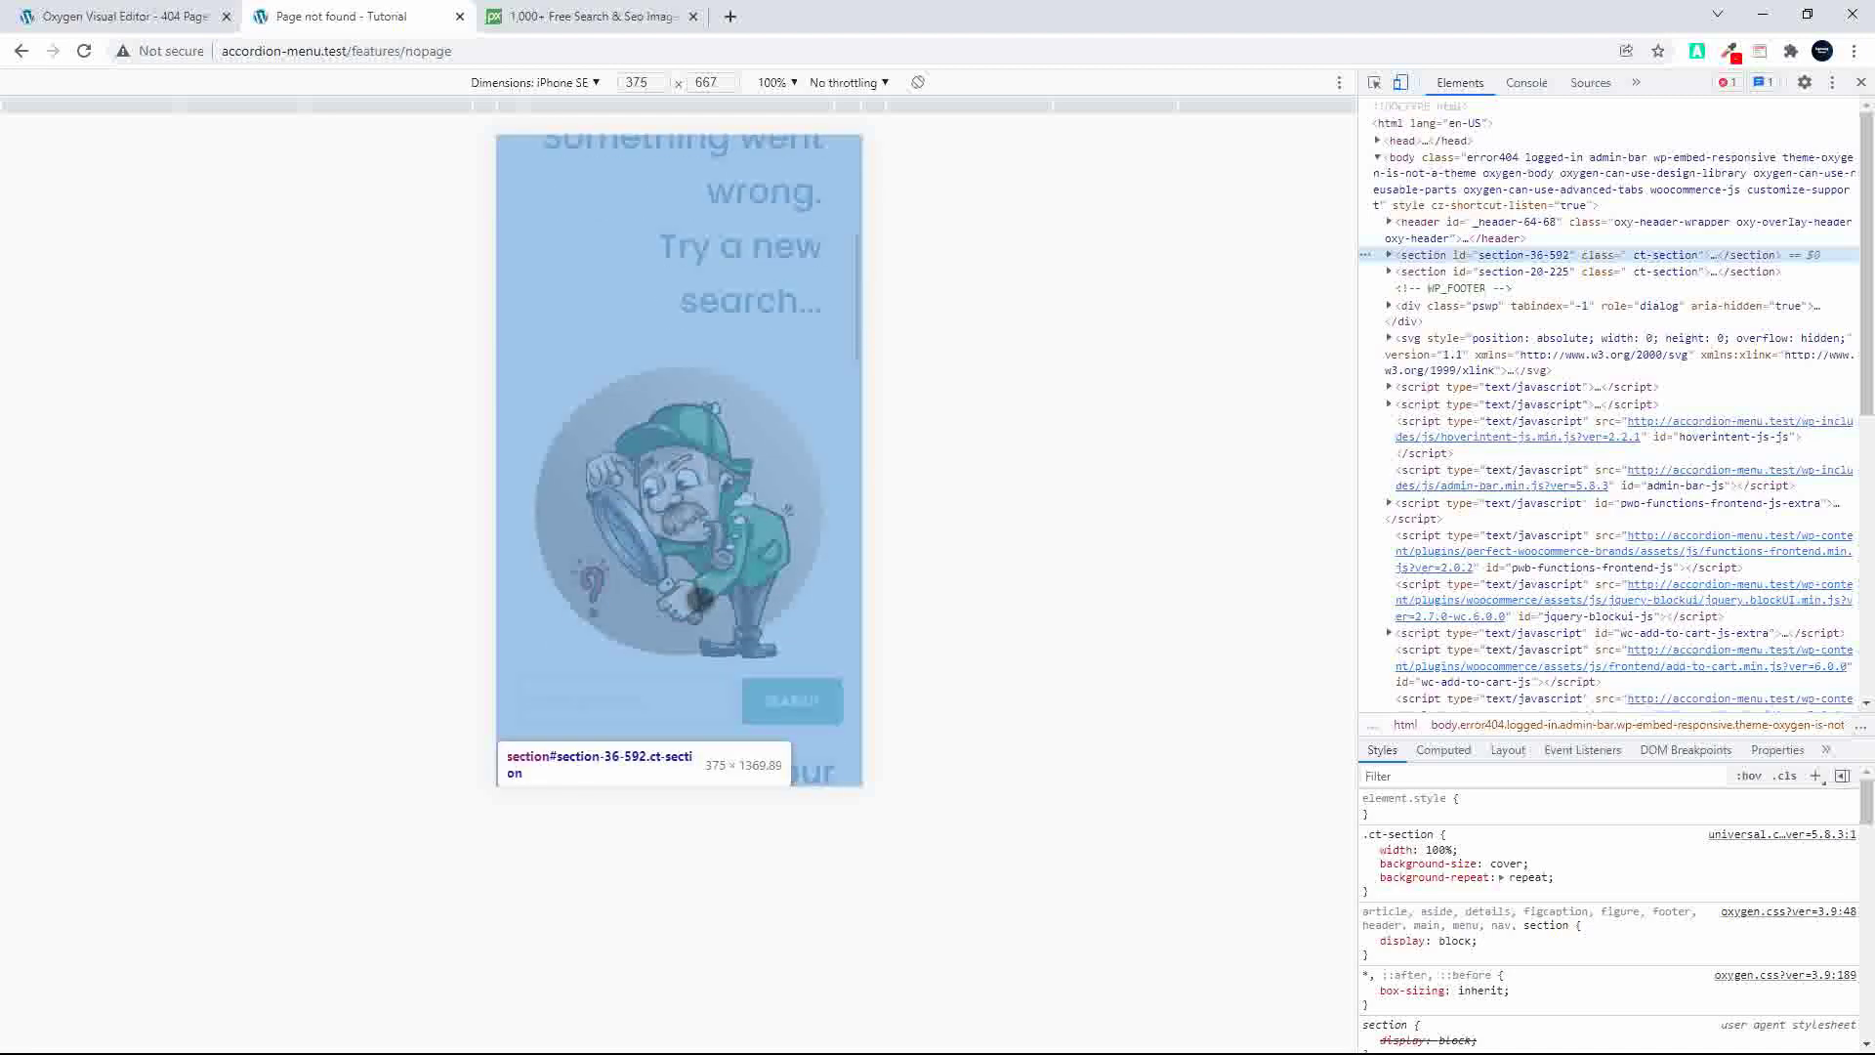
pyautogui.scroll(-6, 644, 590)
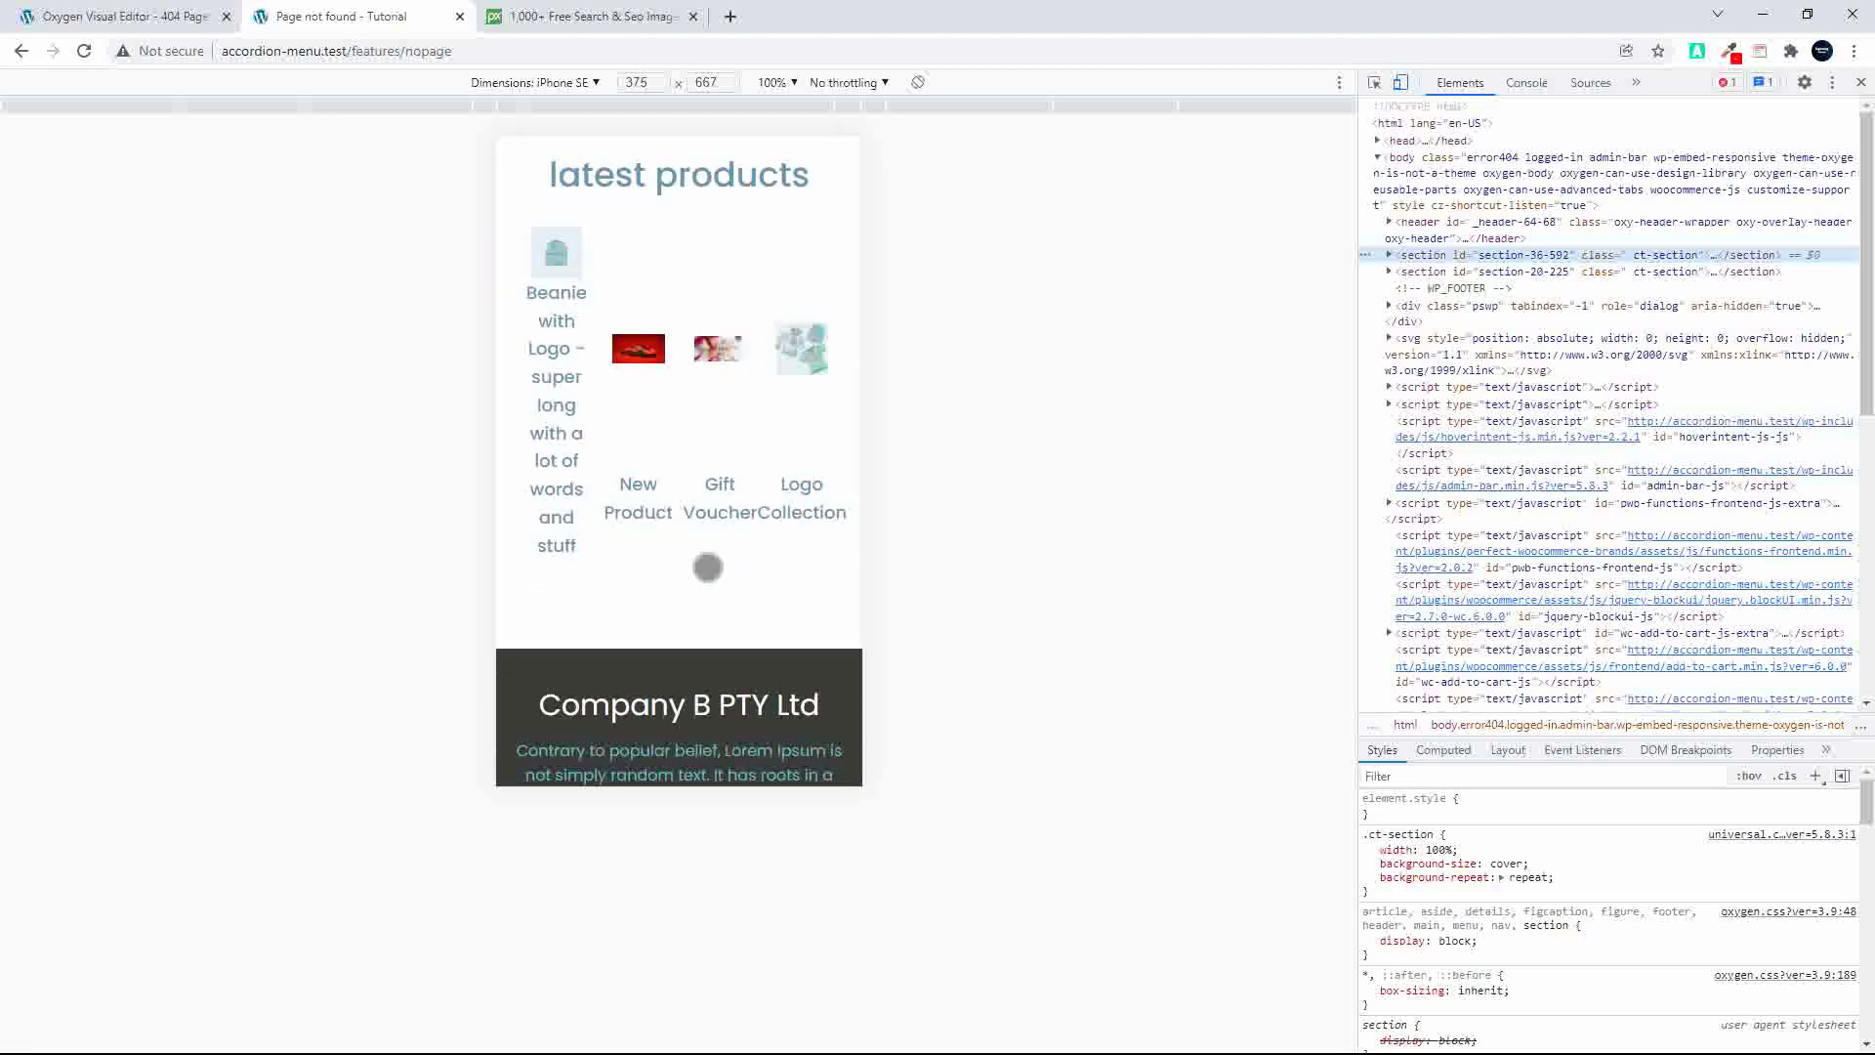
pyautogui.scroll(10, 644, 590)
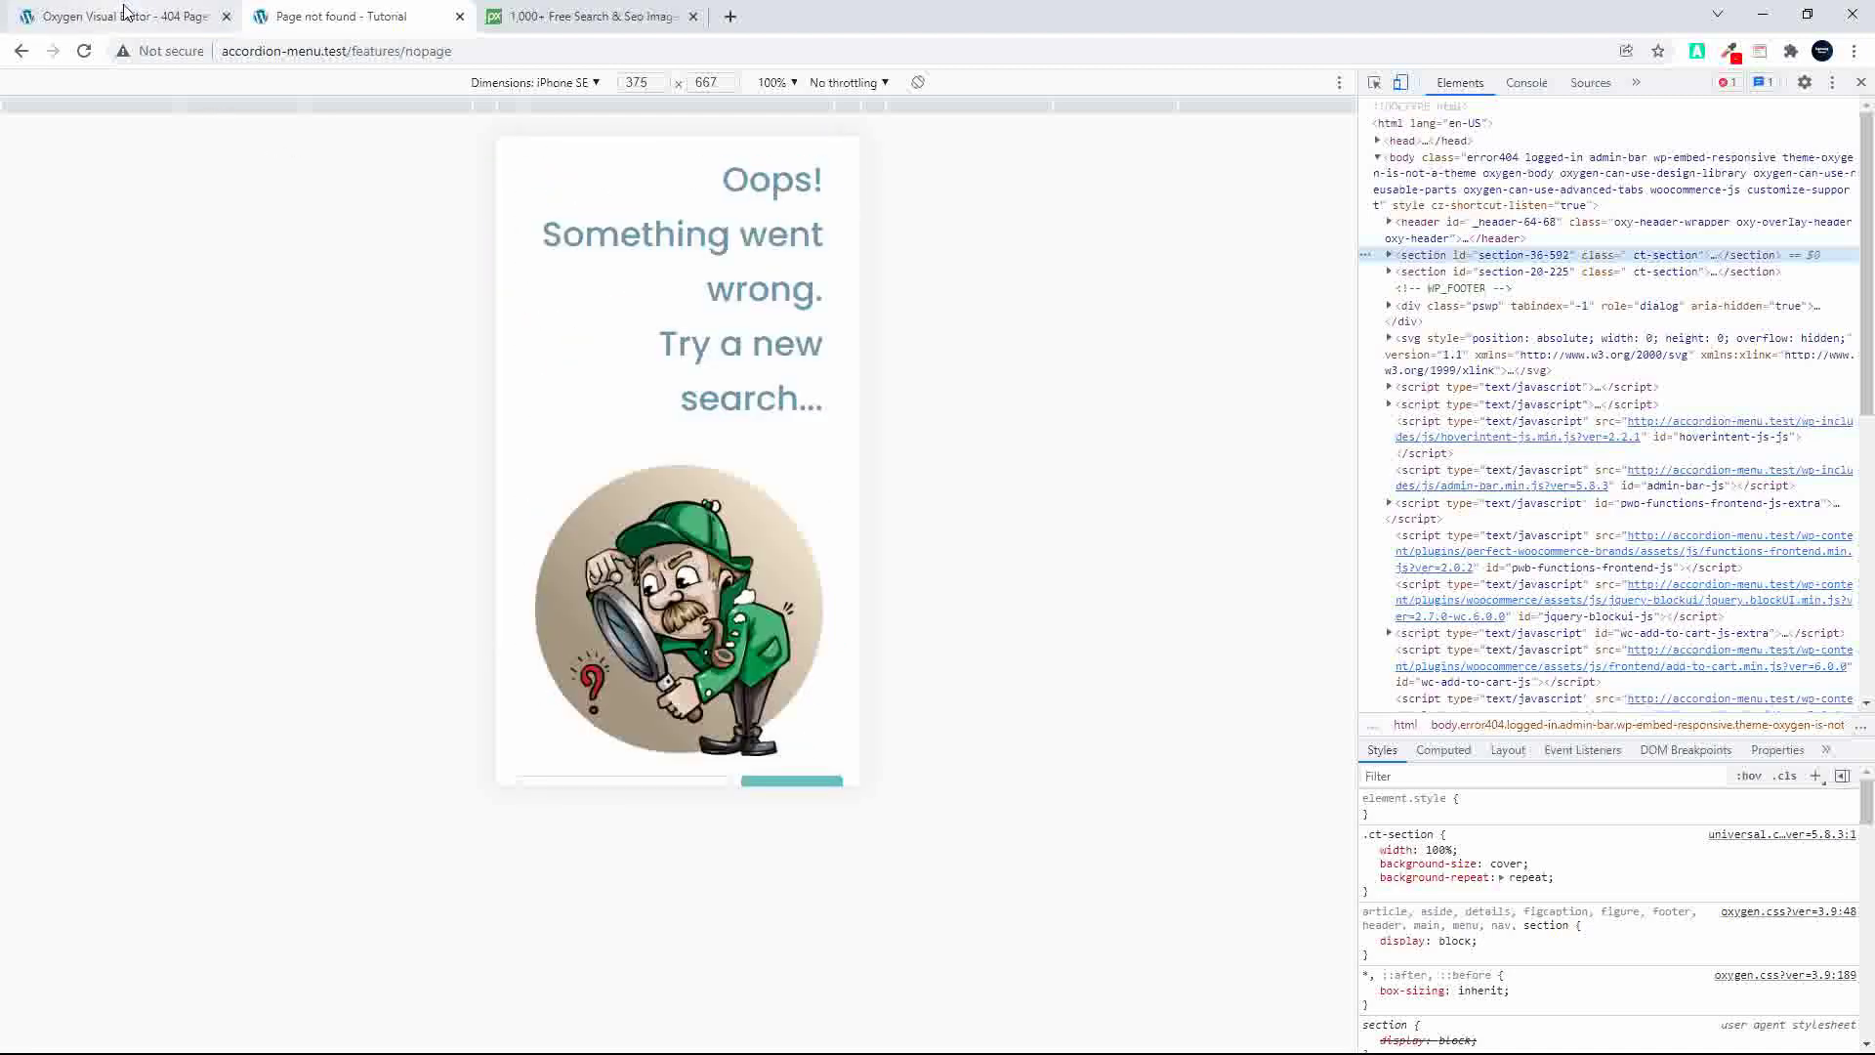
# Step: Switch the template editor to the phone breakpoint and reverse the column order of the heading and image Columns for less than 768px
pyautogui.click(122, 17)
pyautogui.scroll(5, 390, 494)
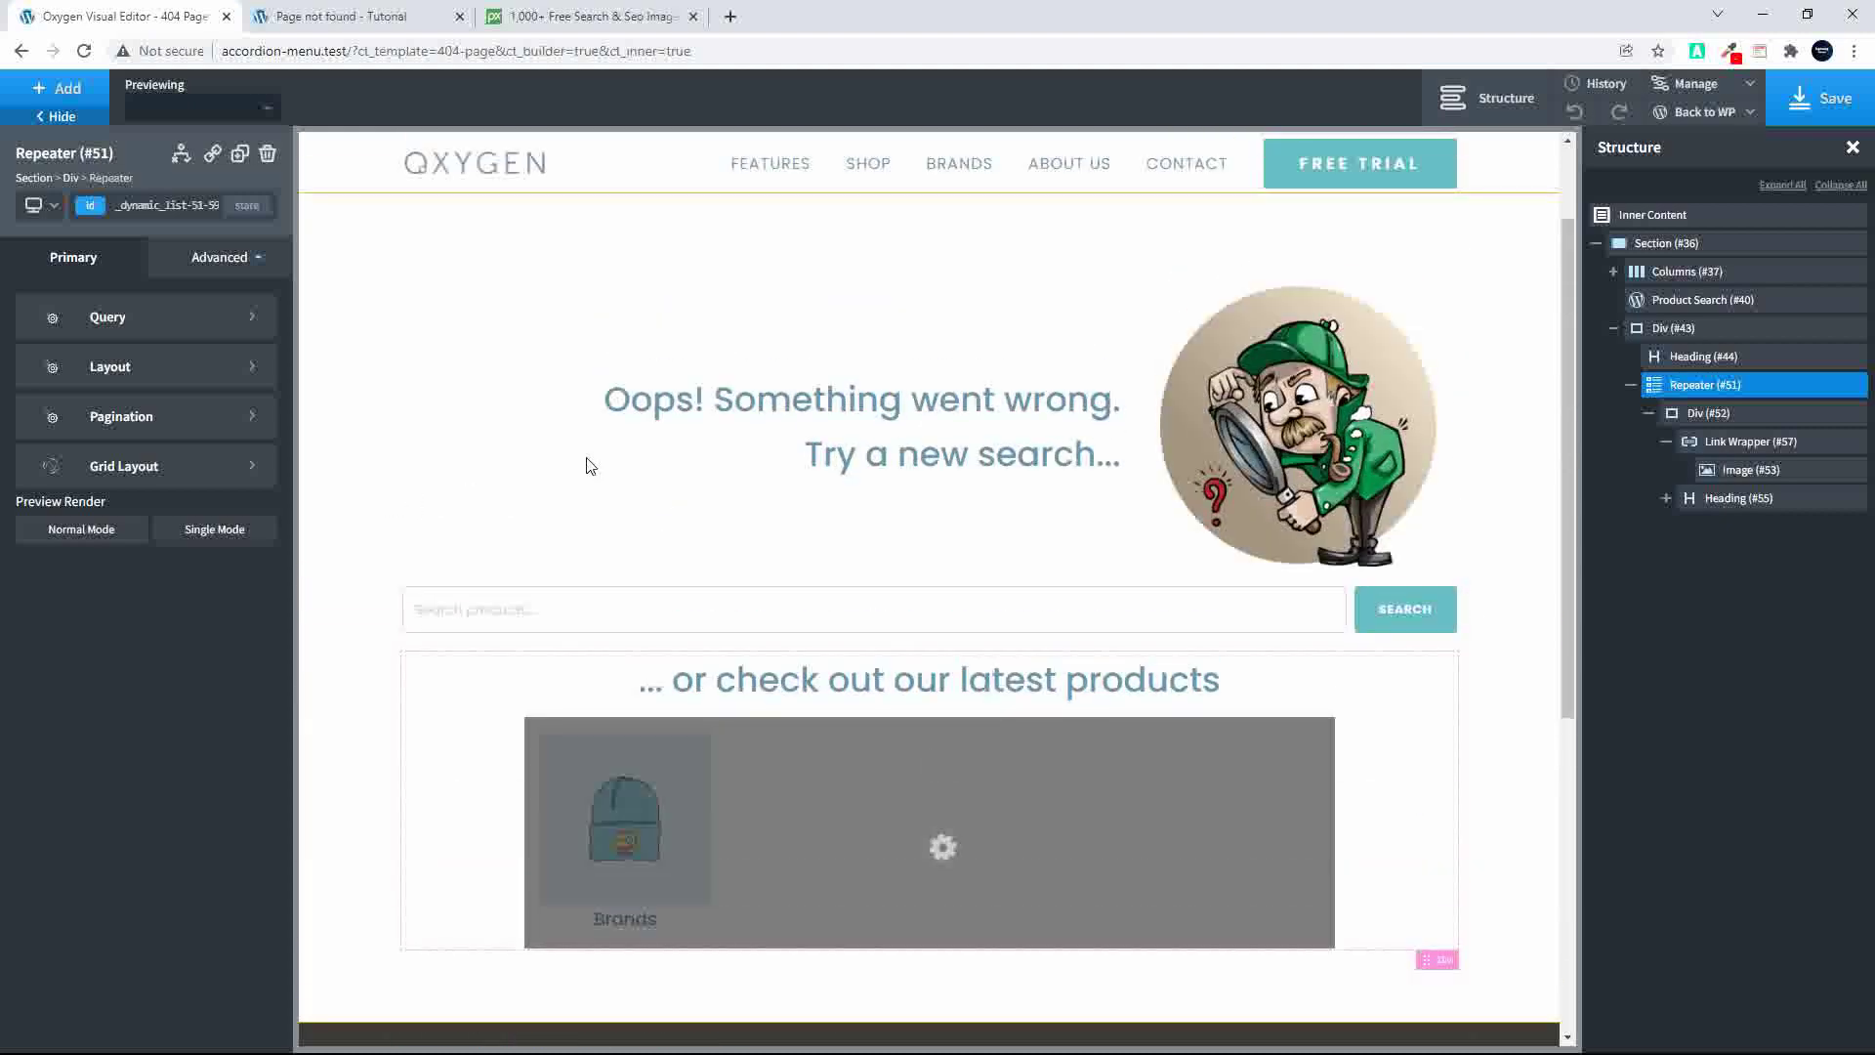
pyautogui.click(1682, 274)
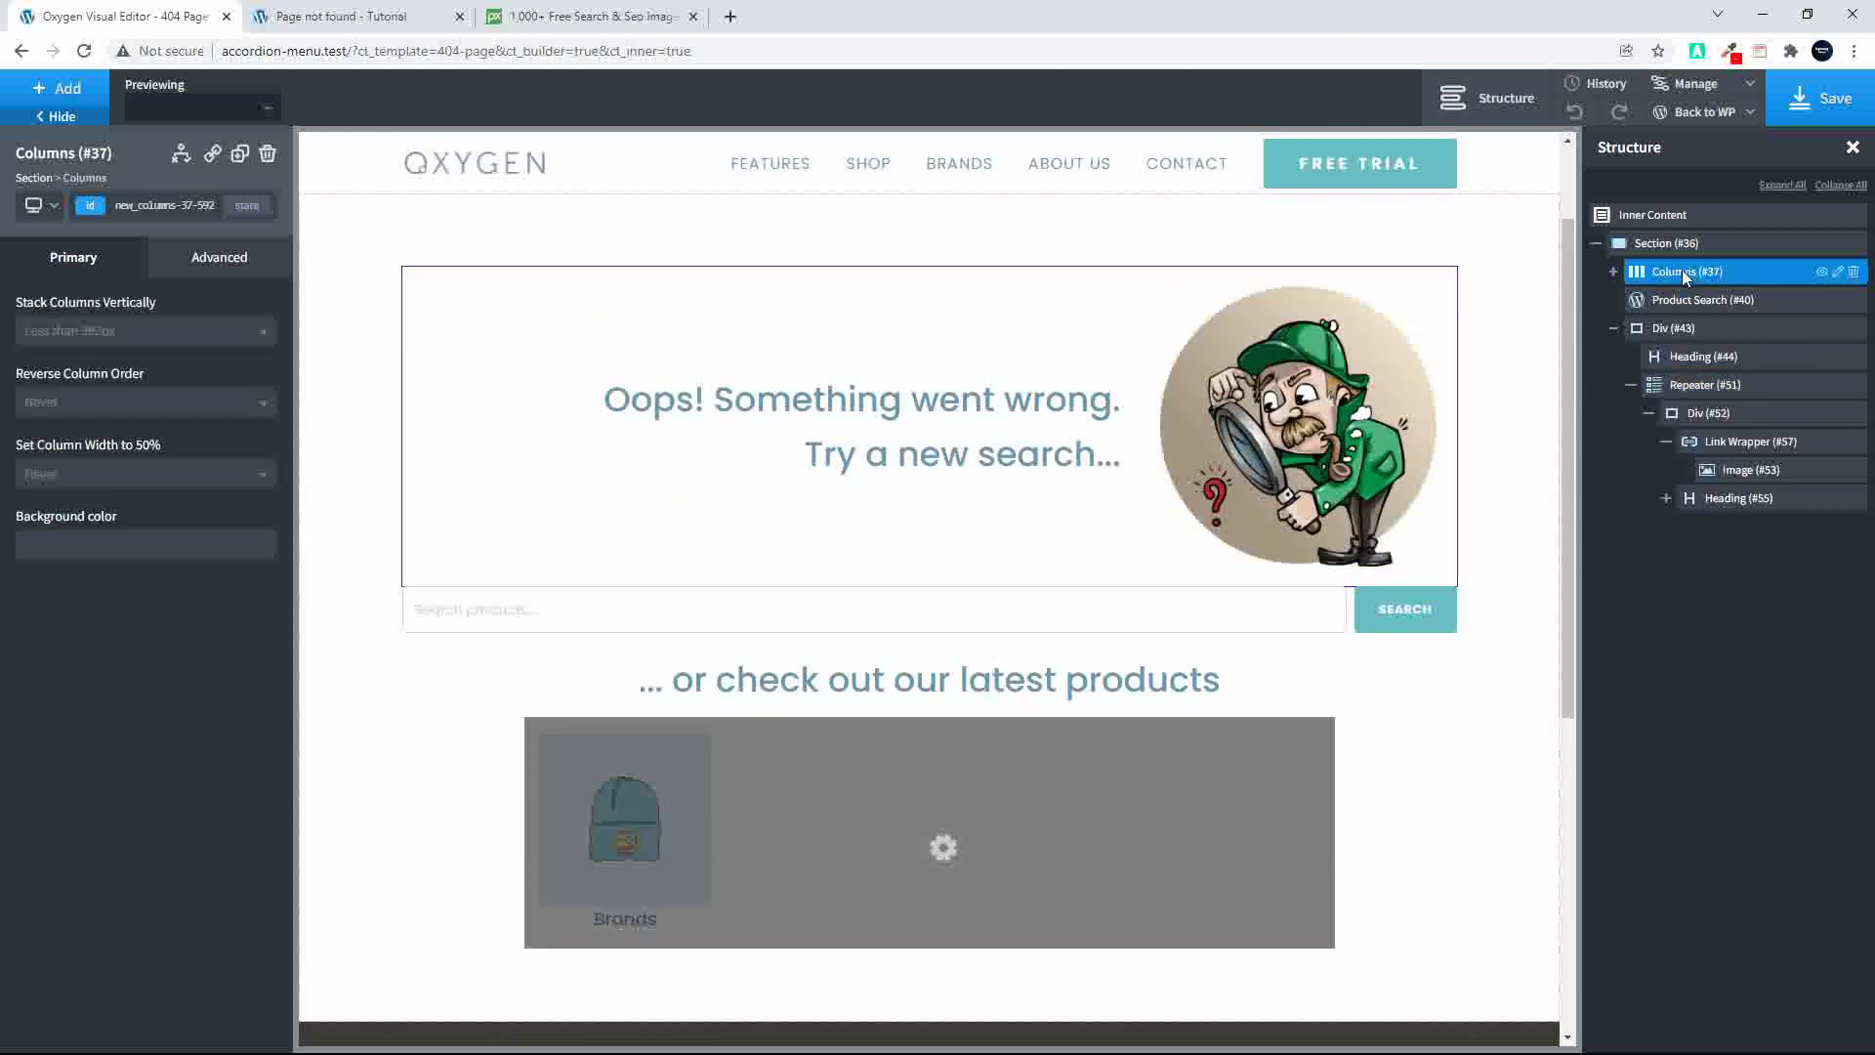
pyautogui.click(54, 215)
pyautogui.click(66, 324)
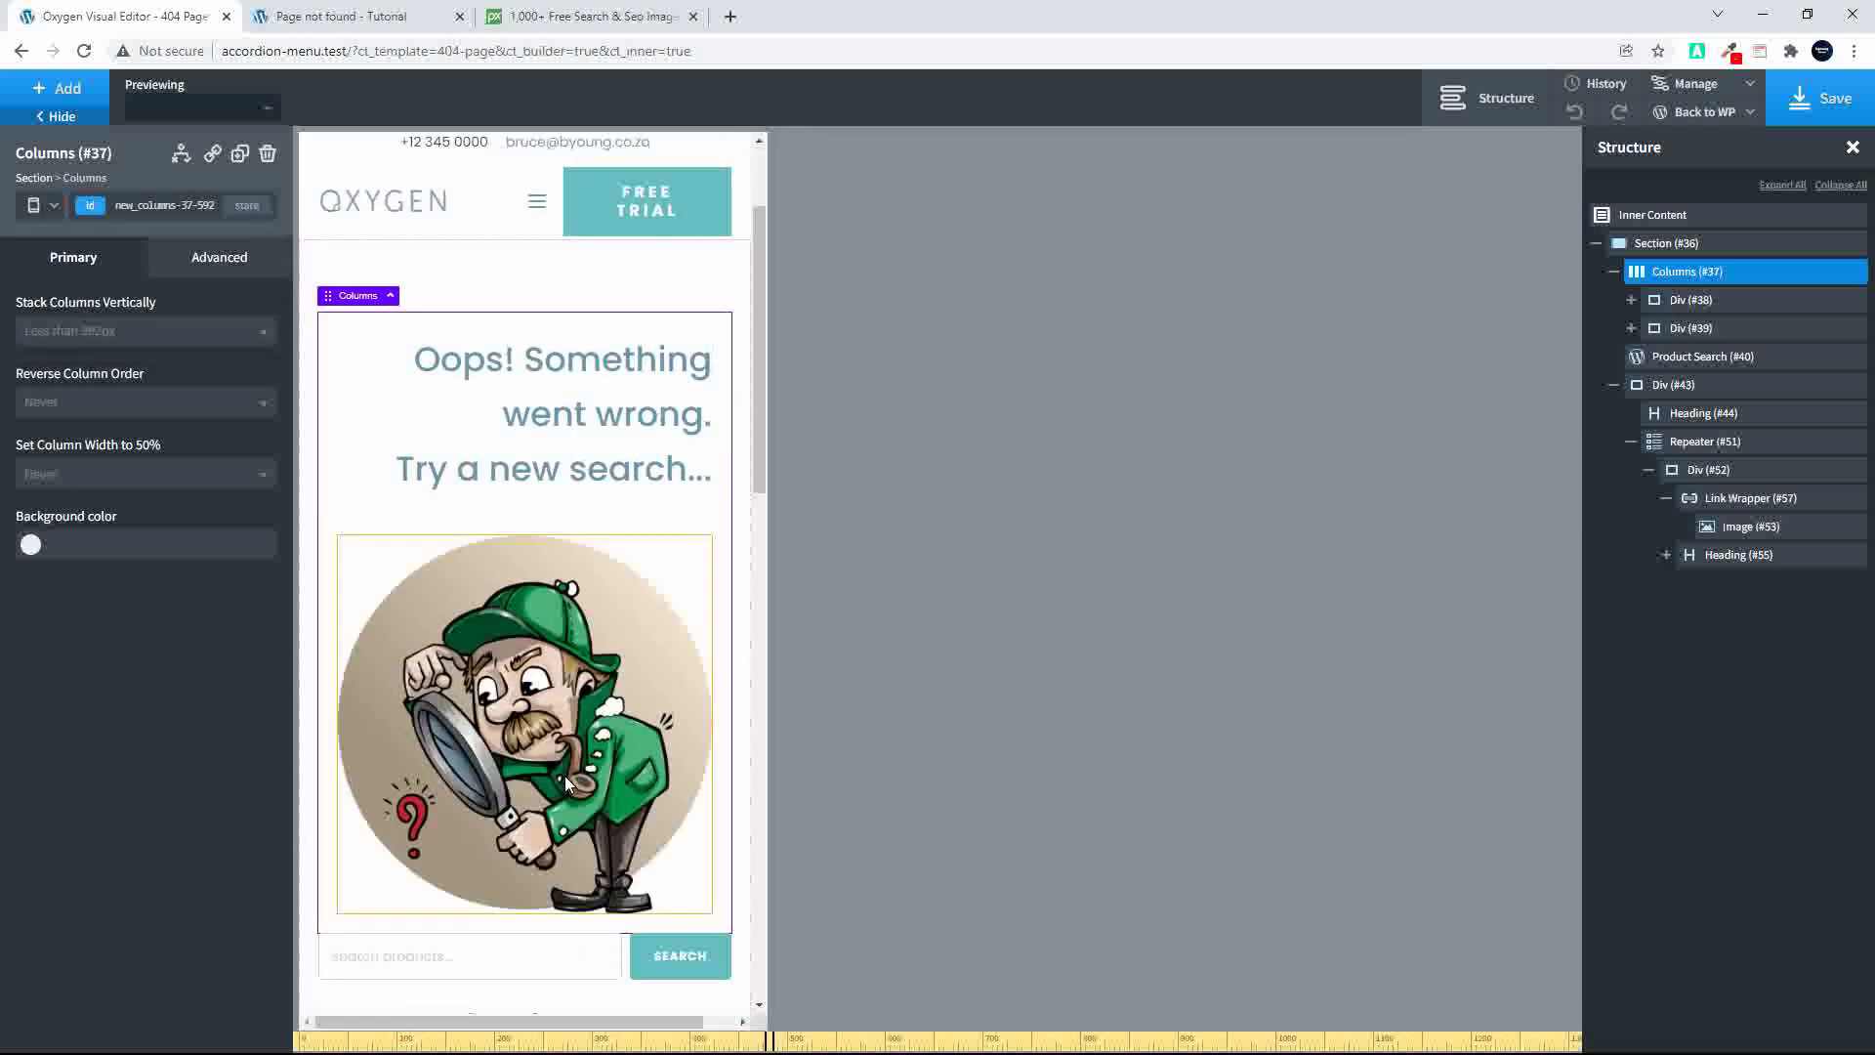
pyautogui.scroll(-3, 600, 393)
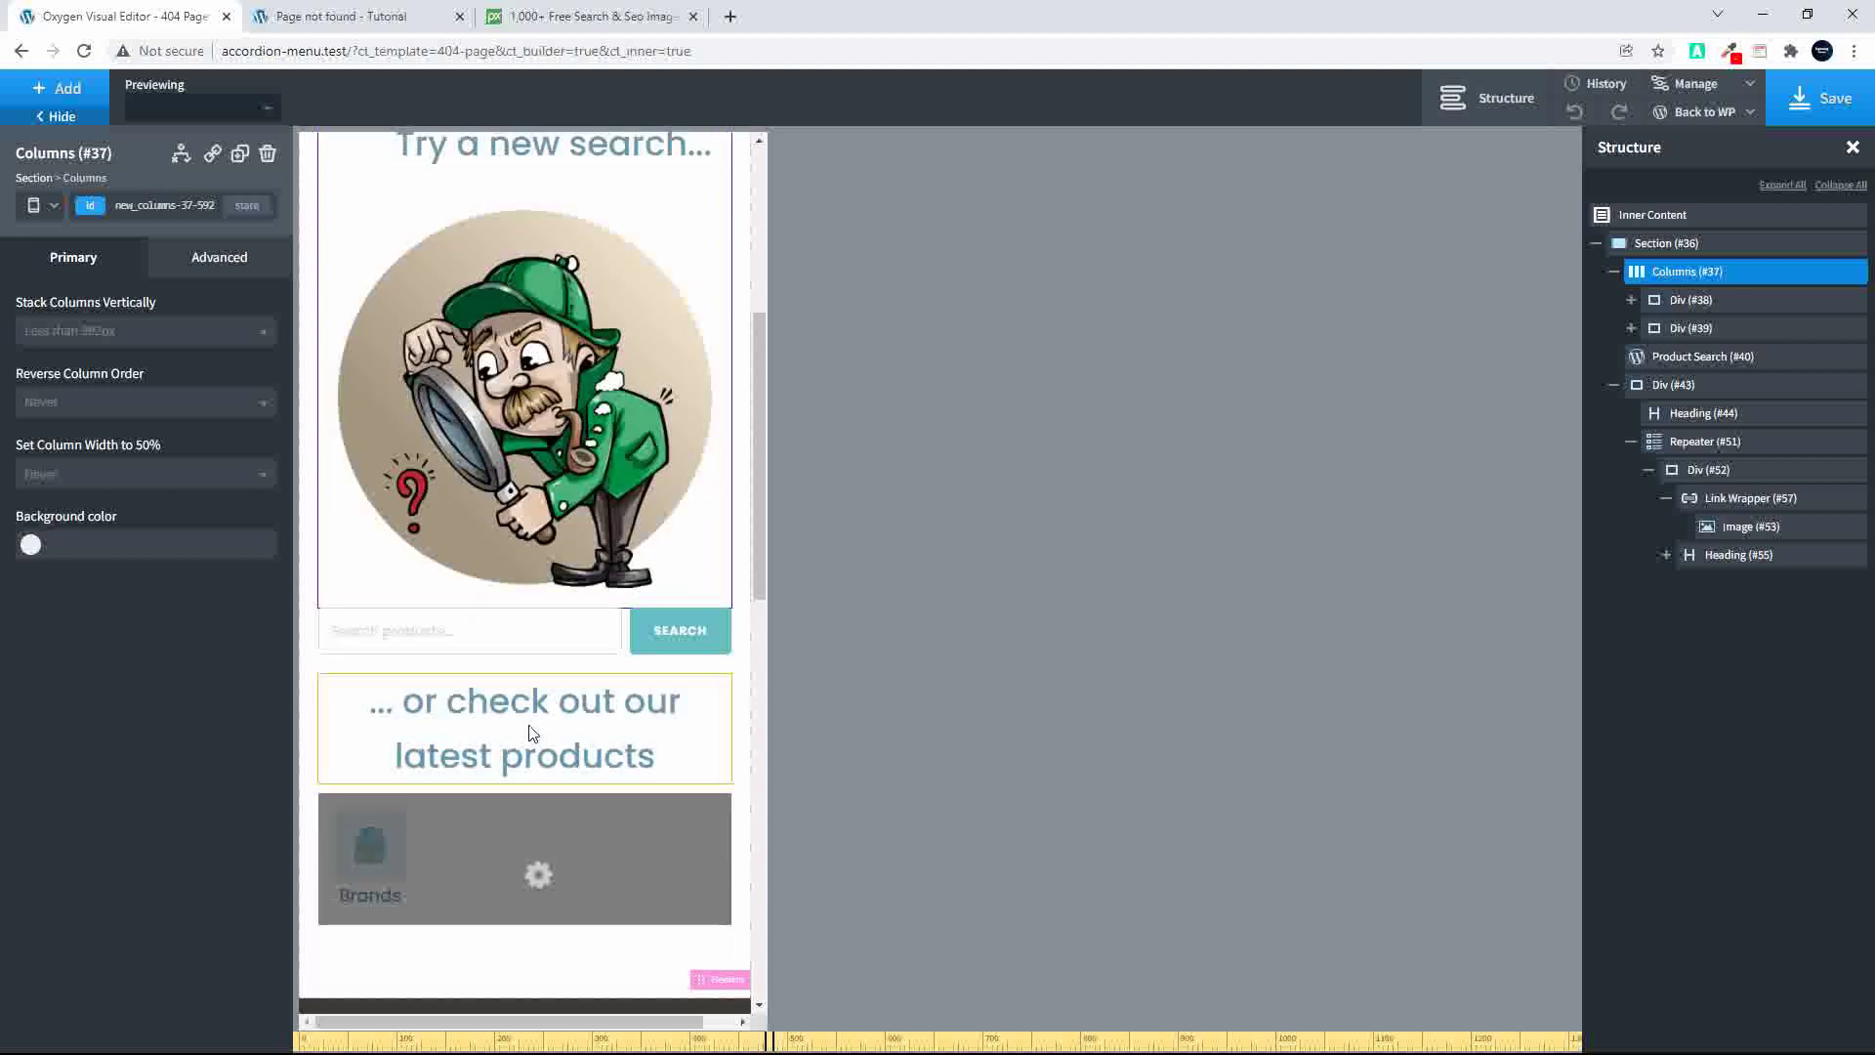
pyautogui.scroll(2, 528, 738)
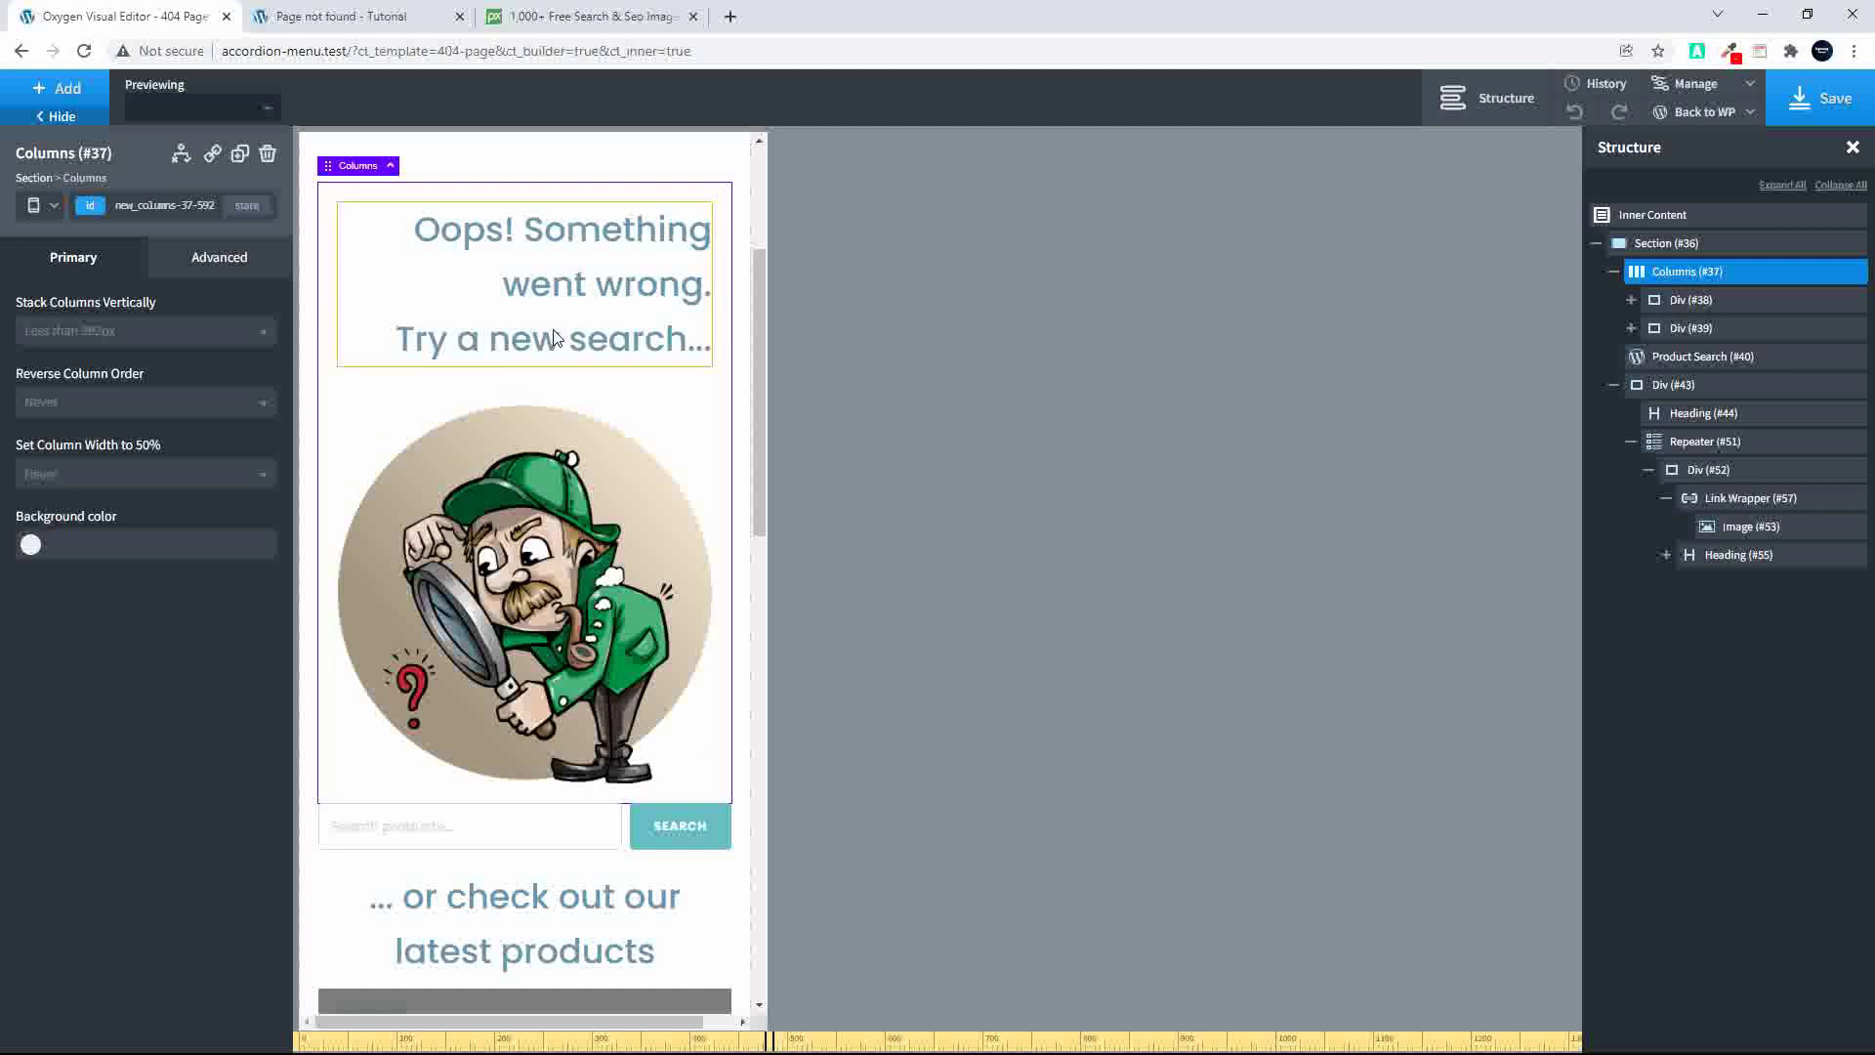
pyautogui.click(94, 410)
pyautogui.click(78, 517)
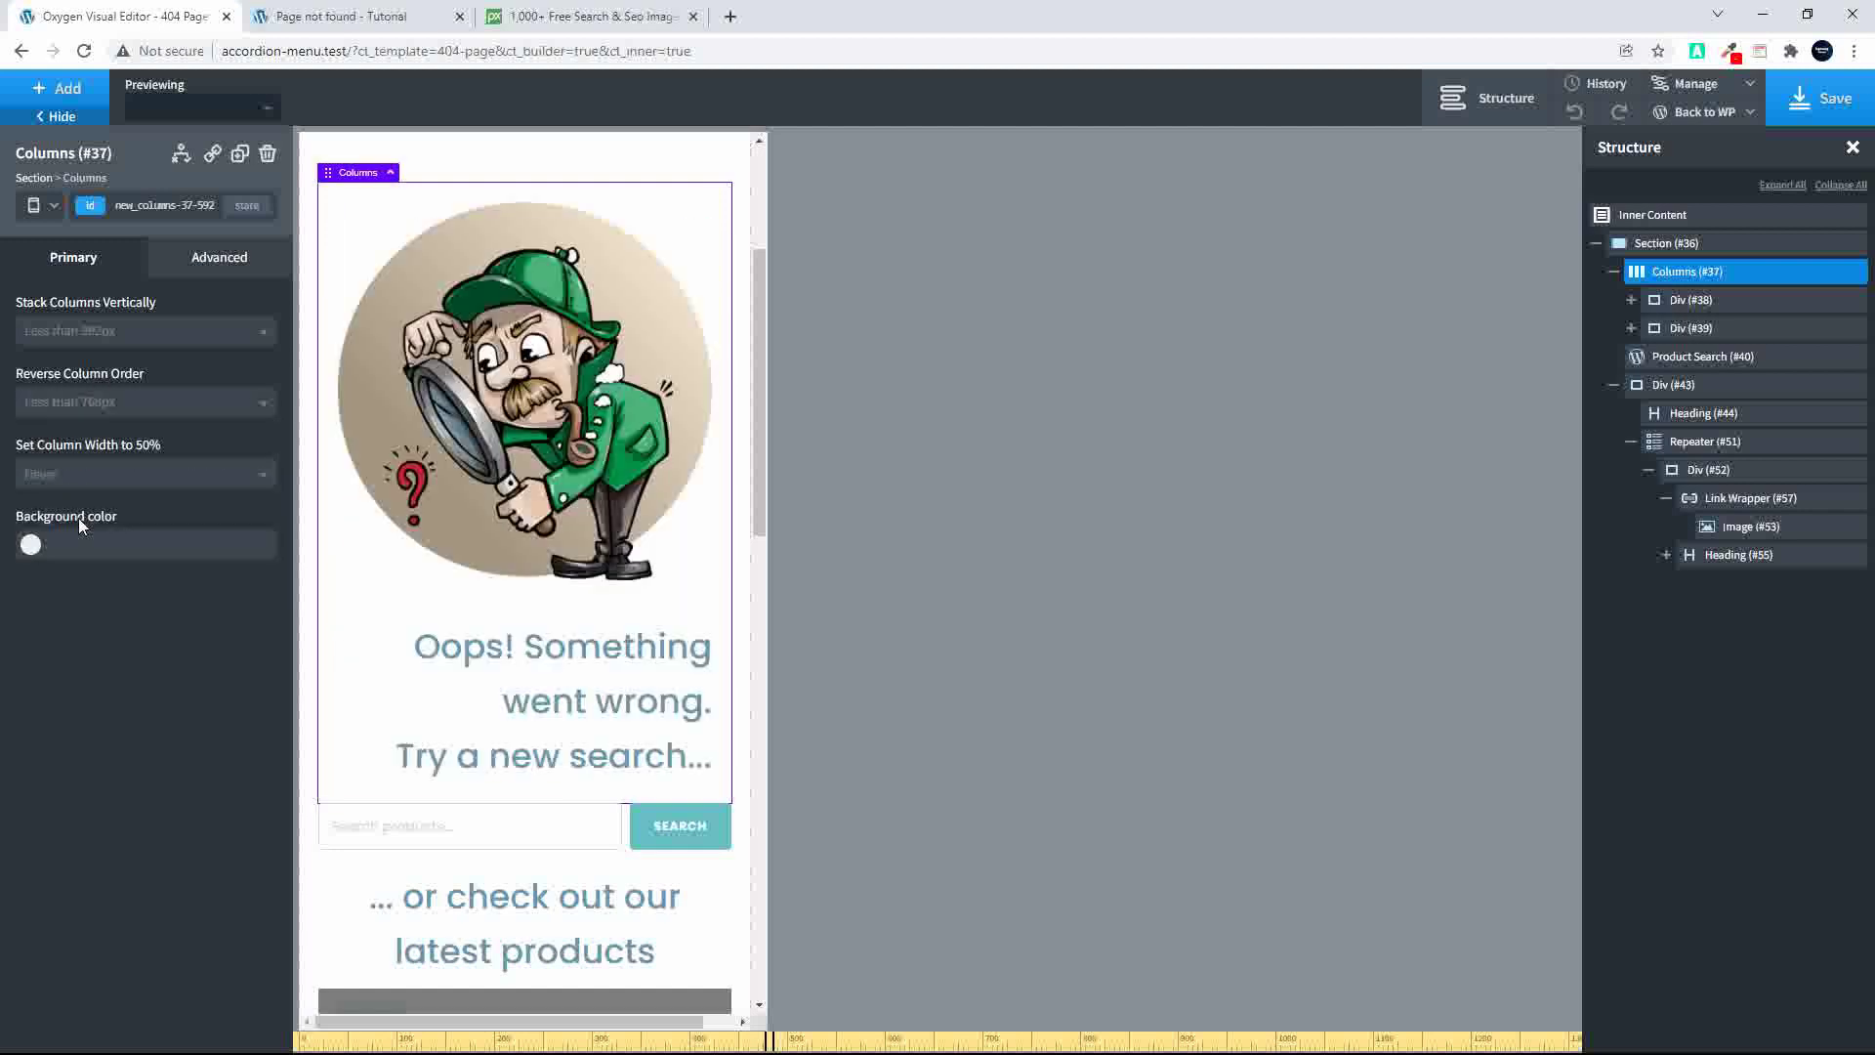
# Step: Set the detective image's width to 200 px and its height to auto for the phone breakpoint
pyautogui.click(563, 378)
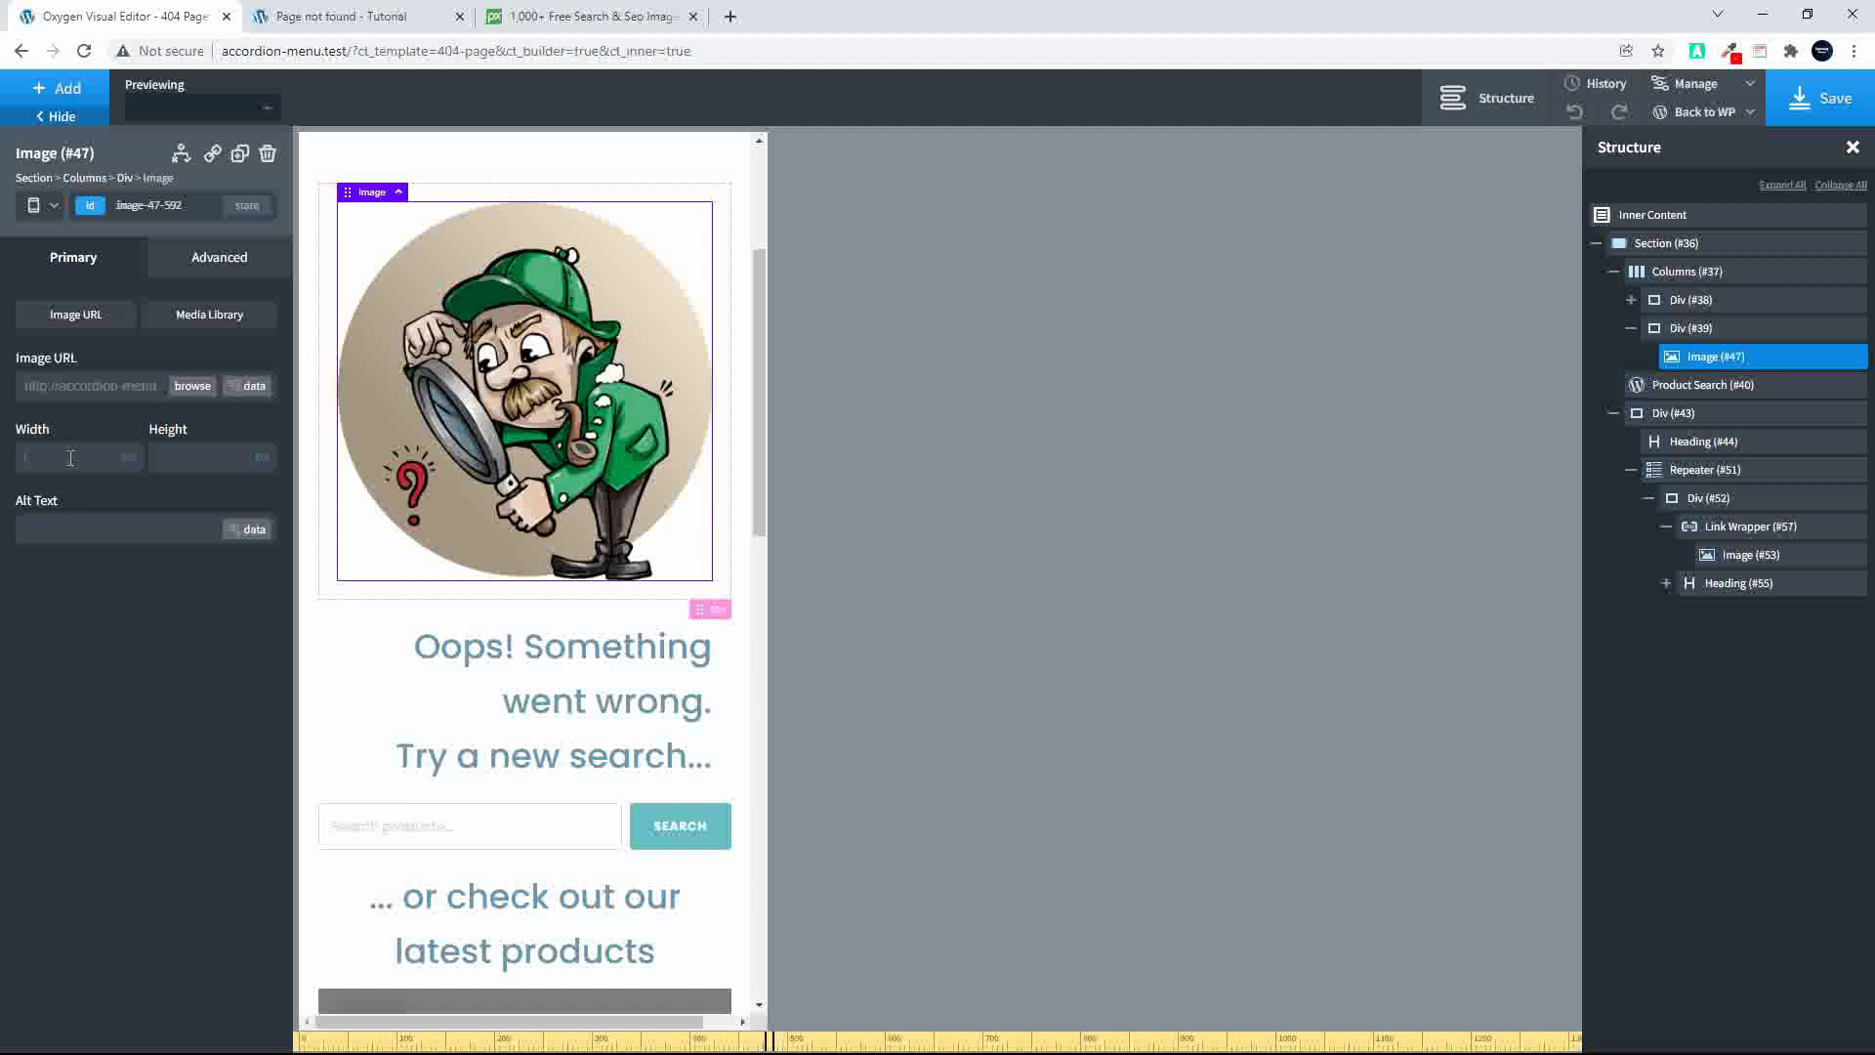
pyautogui.write('200')
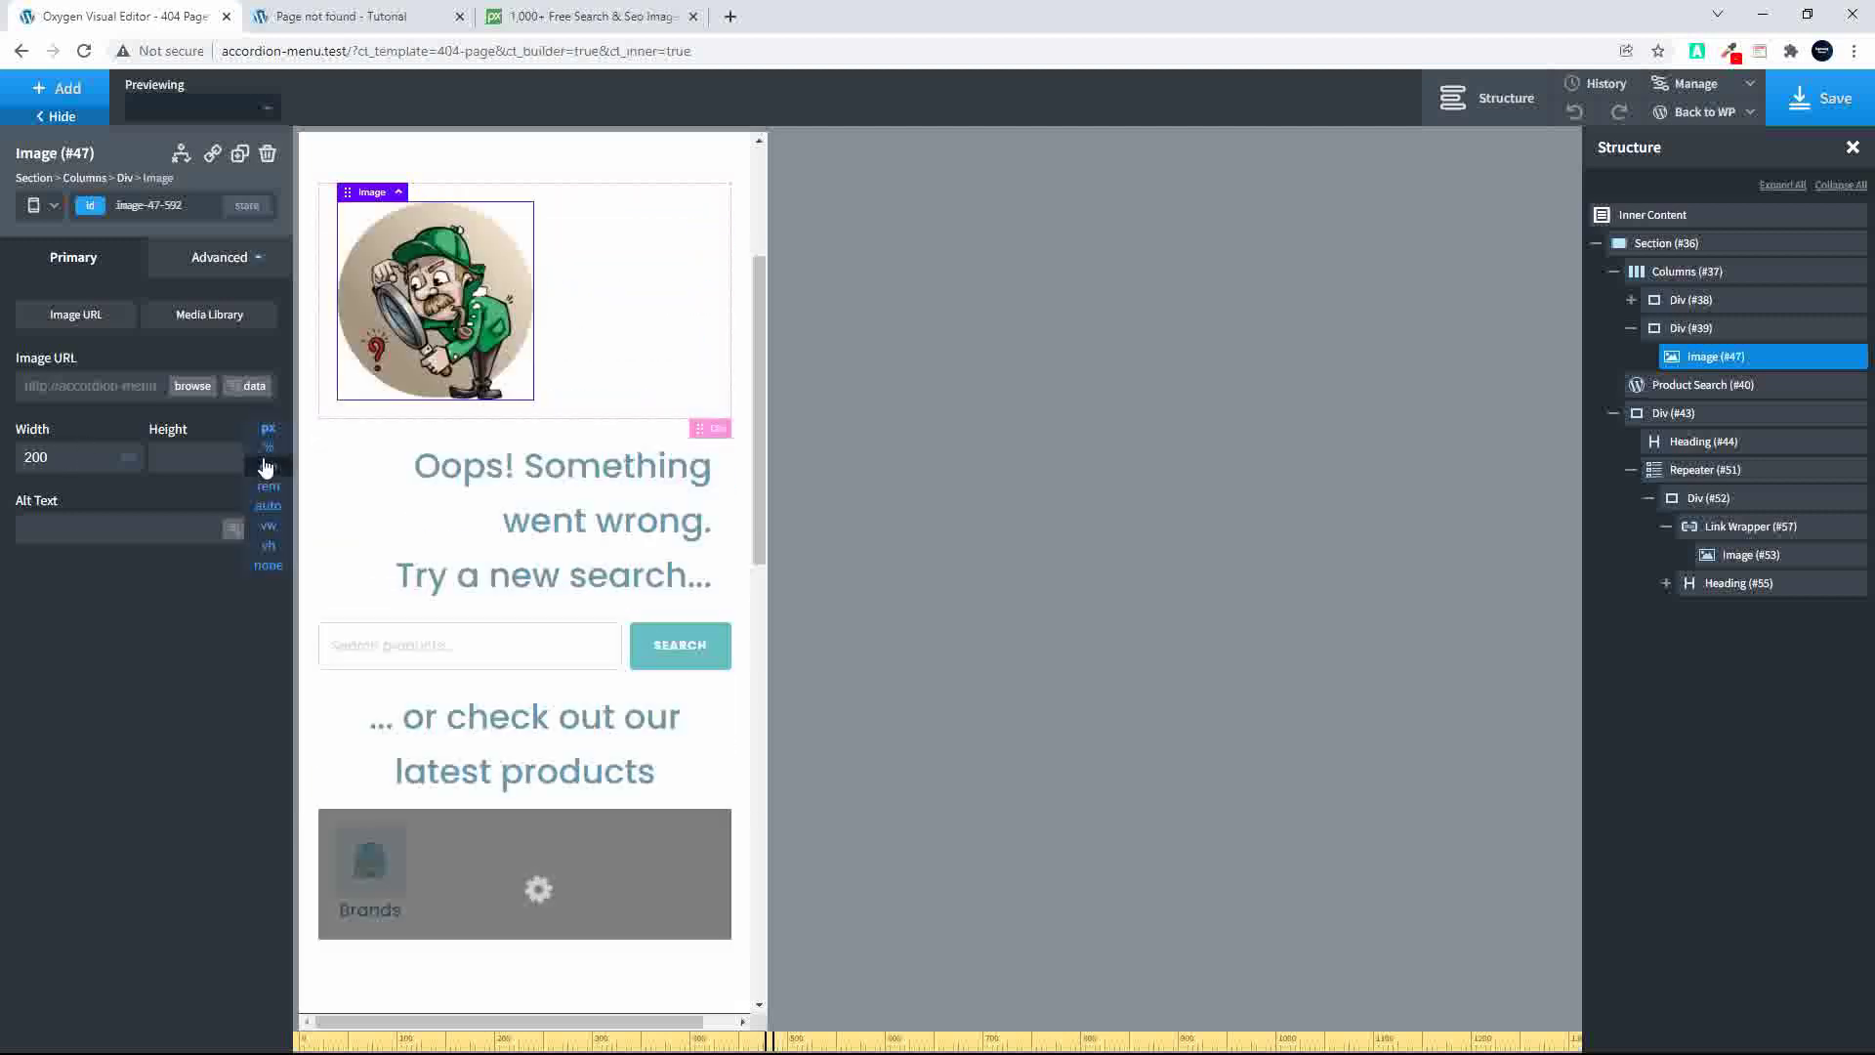
pyautogui.click(272, 512)
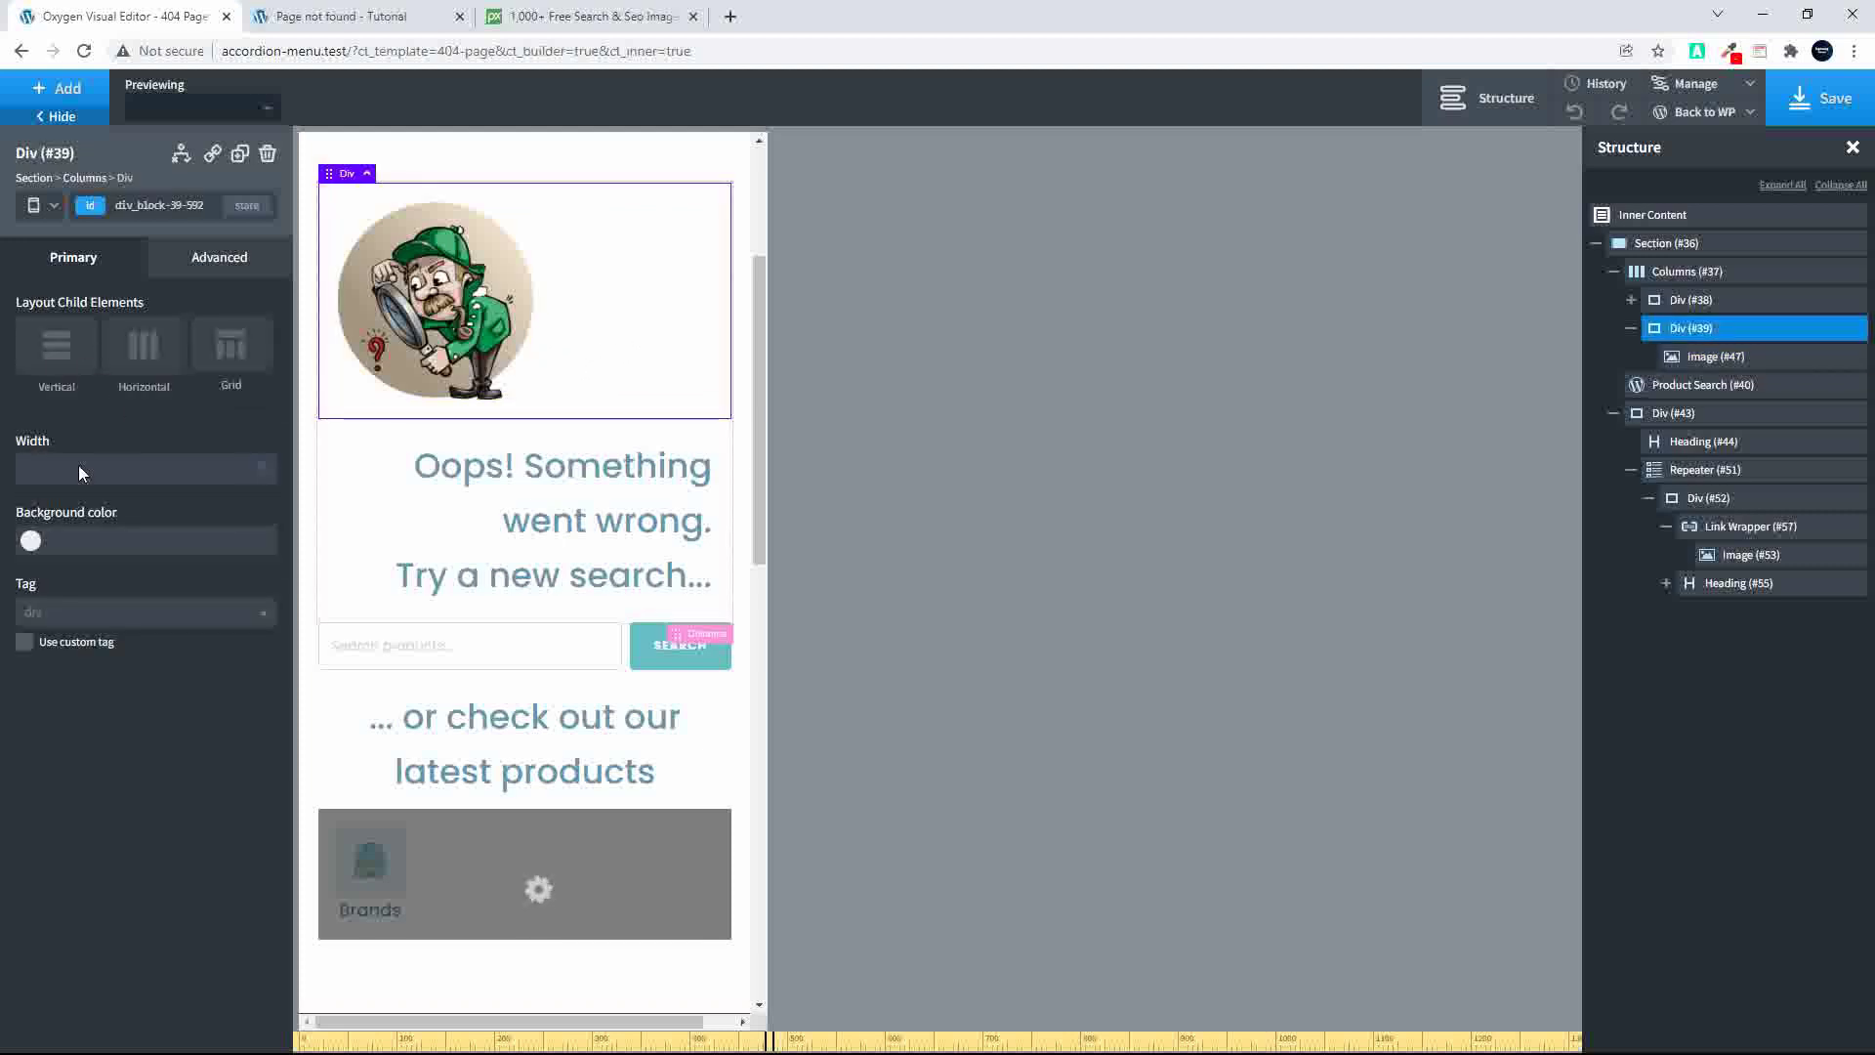
# Step: Lay out the Div around the detective image vertically and align its contents to the right
pyautogui.click(67, 359)
pyautogui.click(114, 479)
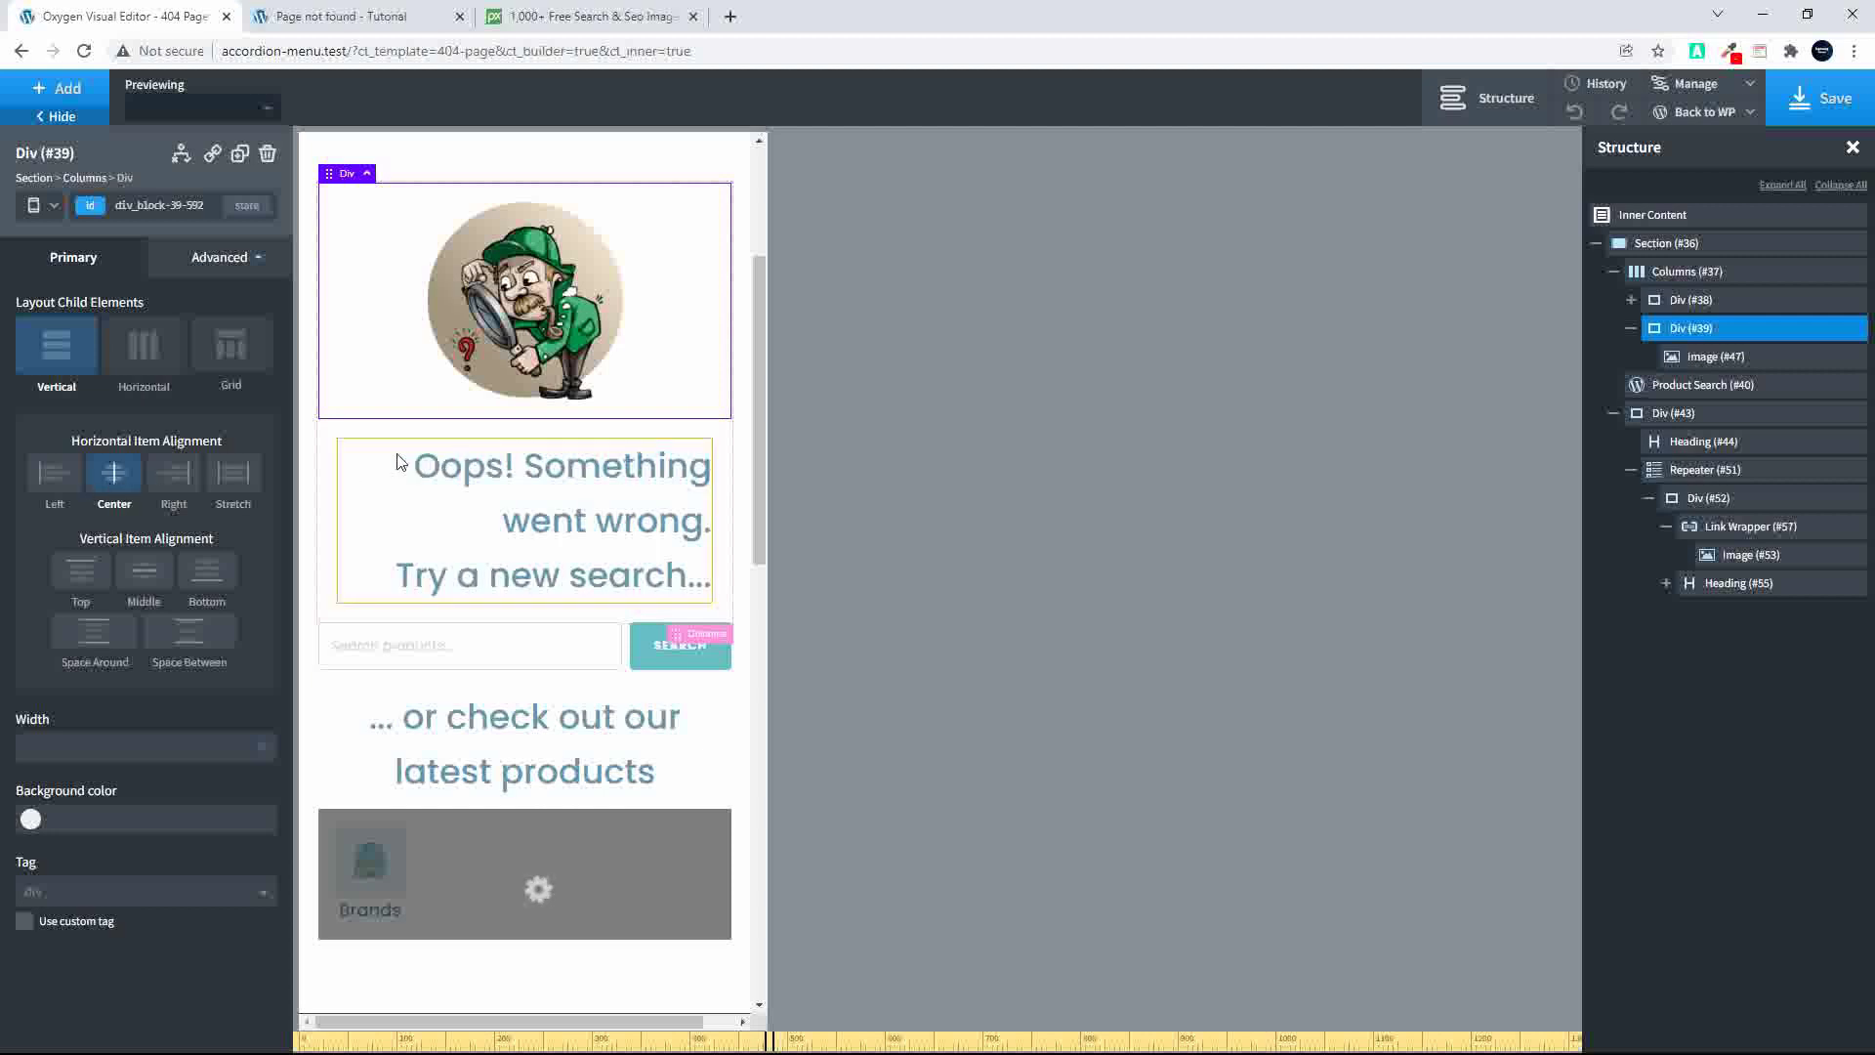
pyautogui.hscroll(1, 479, 349)
pyautogui.click(174, 472)
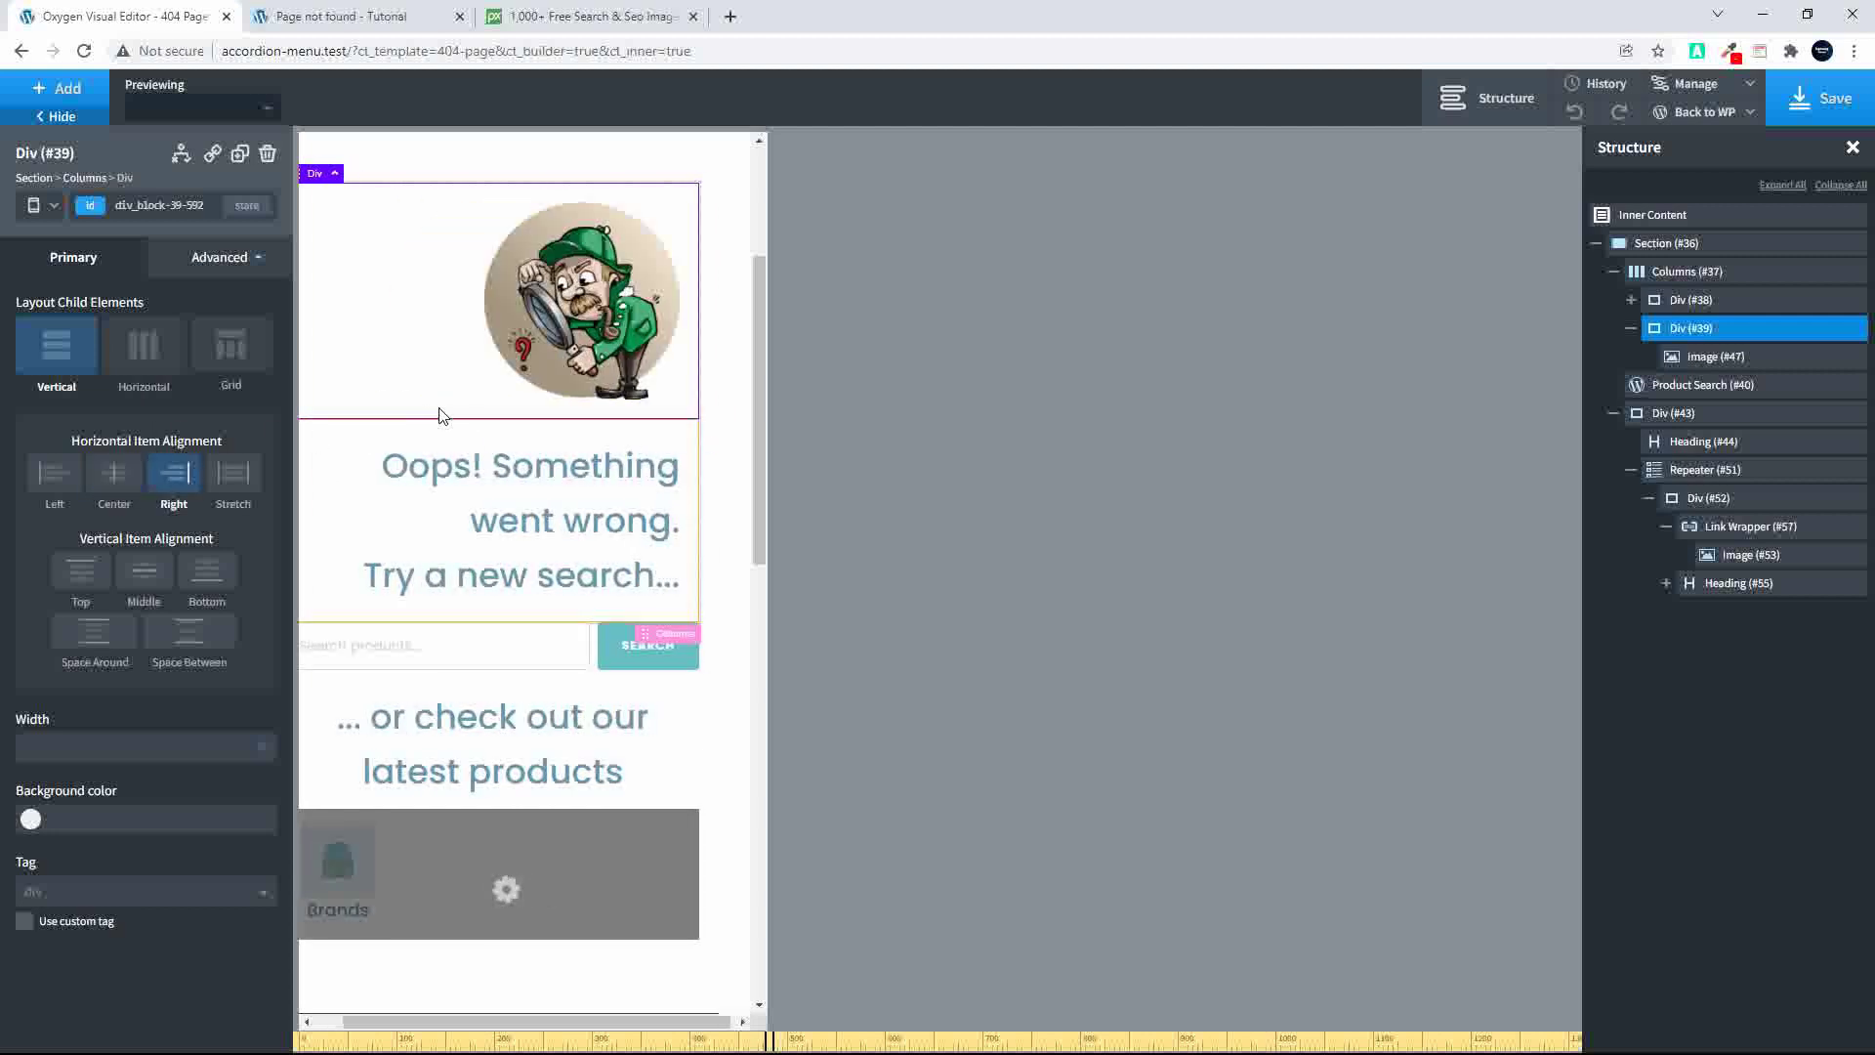
pyautogui.hscroll(-1, 377, 436)
# Step: Set the font size of the "Oops! Something went wrong. Try a new search..." heading to 24 px
pyautogui.click(448, 473)
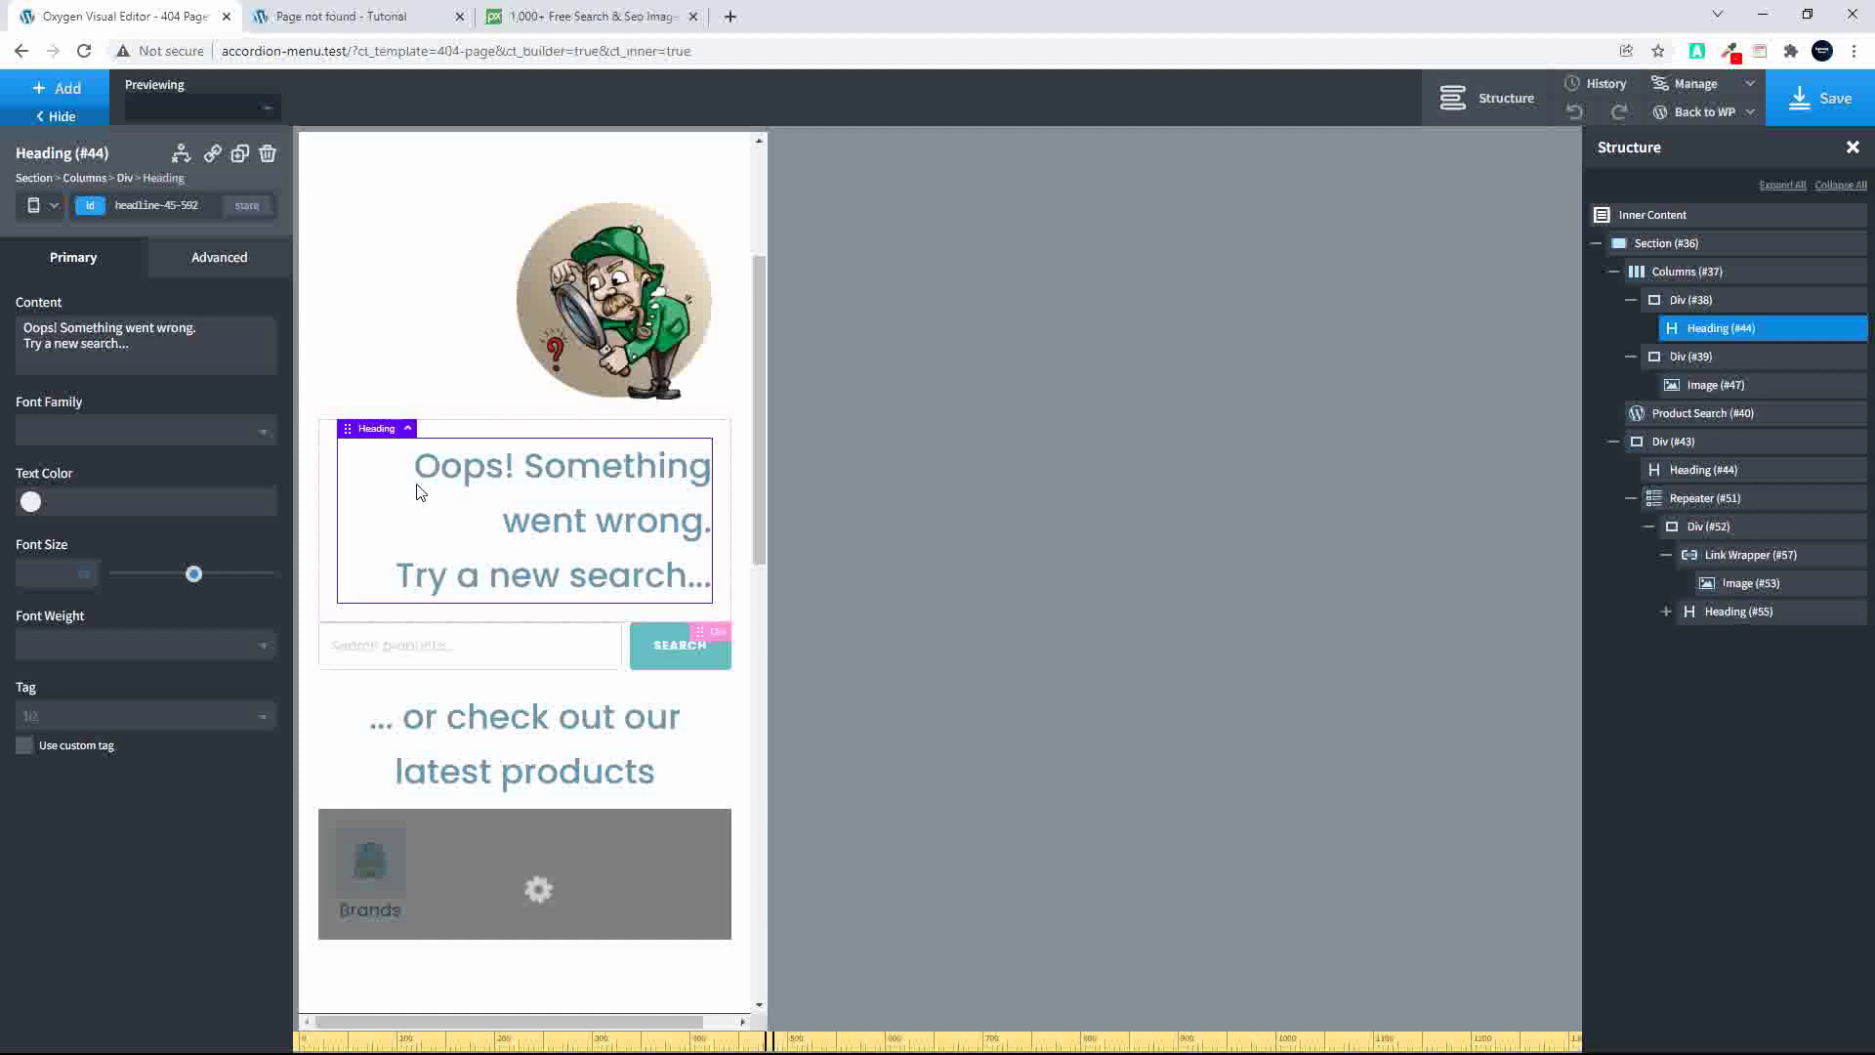
pyautogui.click(61, 570)
pyautogui.write('35')
pyautogui.write('24')
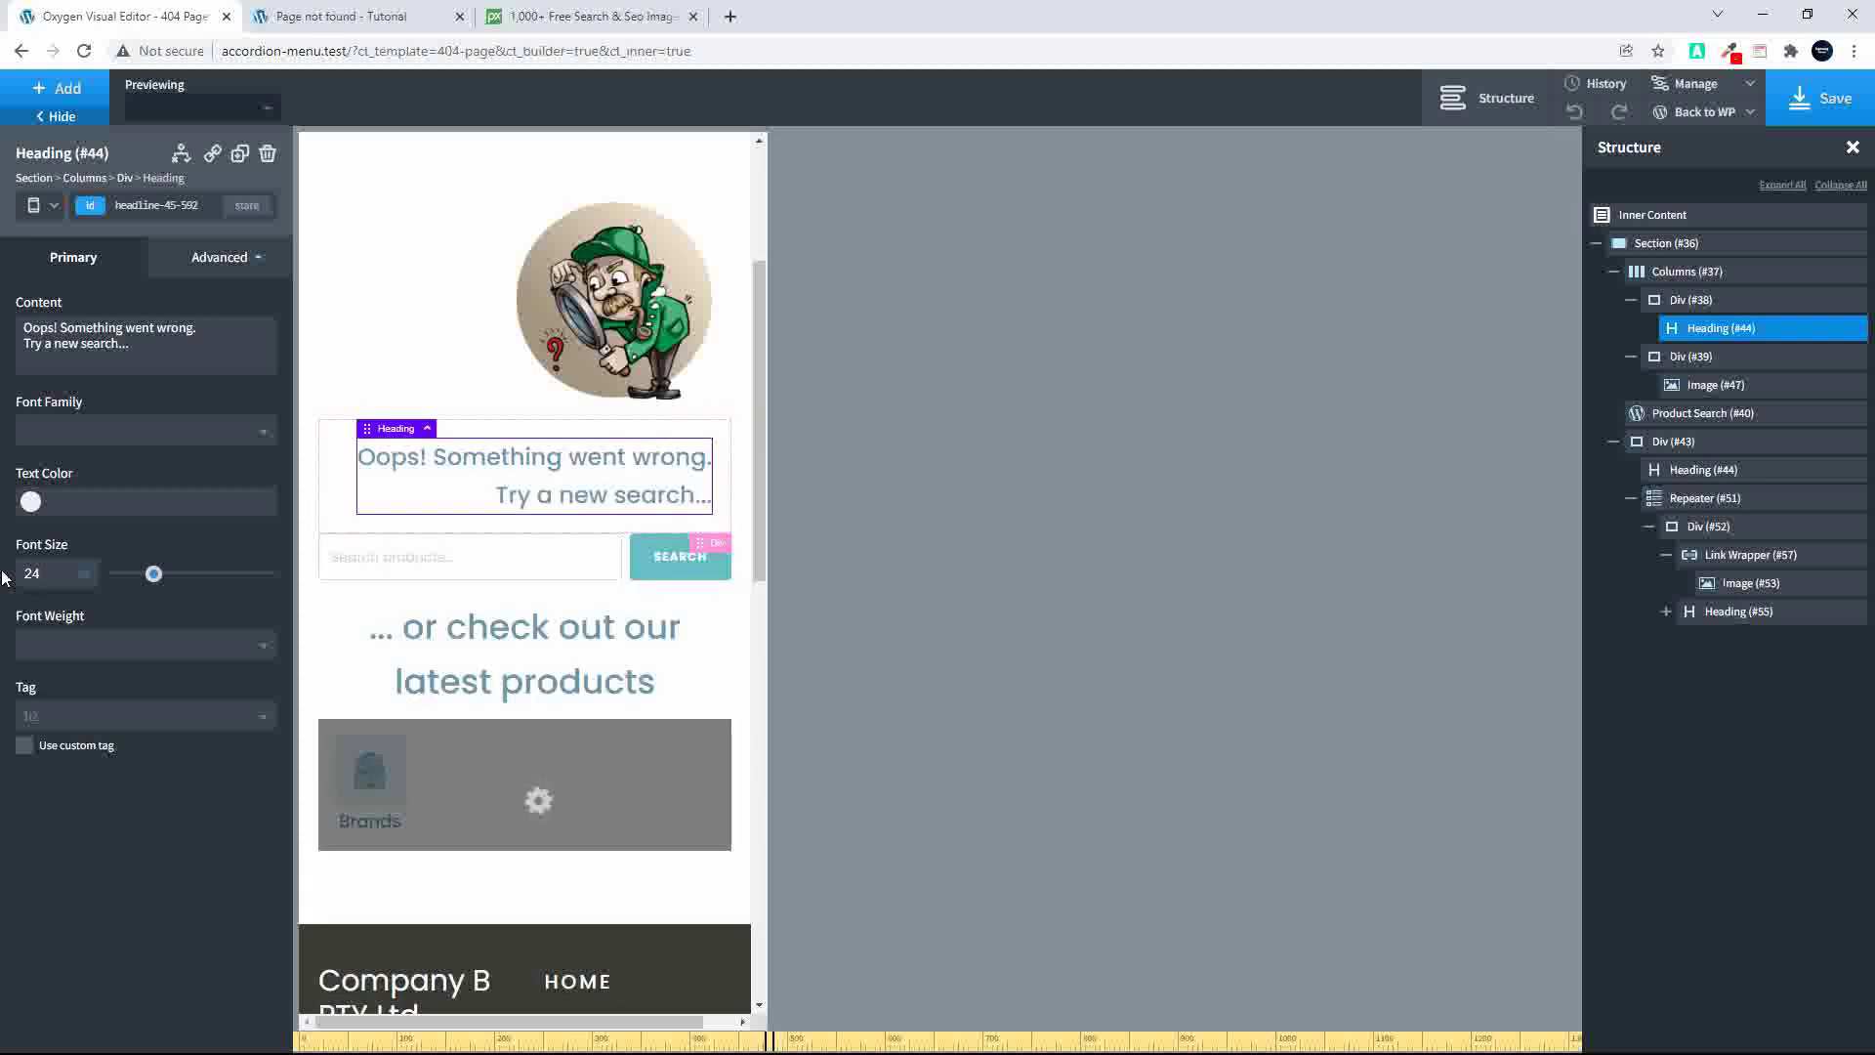
# Step: Center the text of the "Oops!" heading and set its line height to 1.2
pyautogui.click(197, 272)
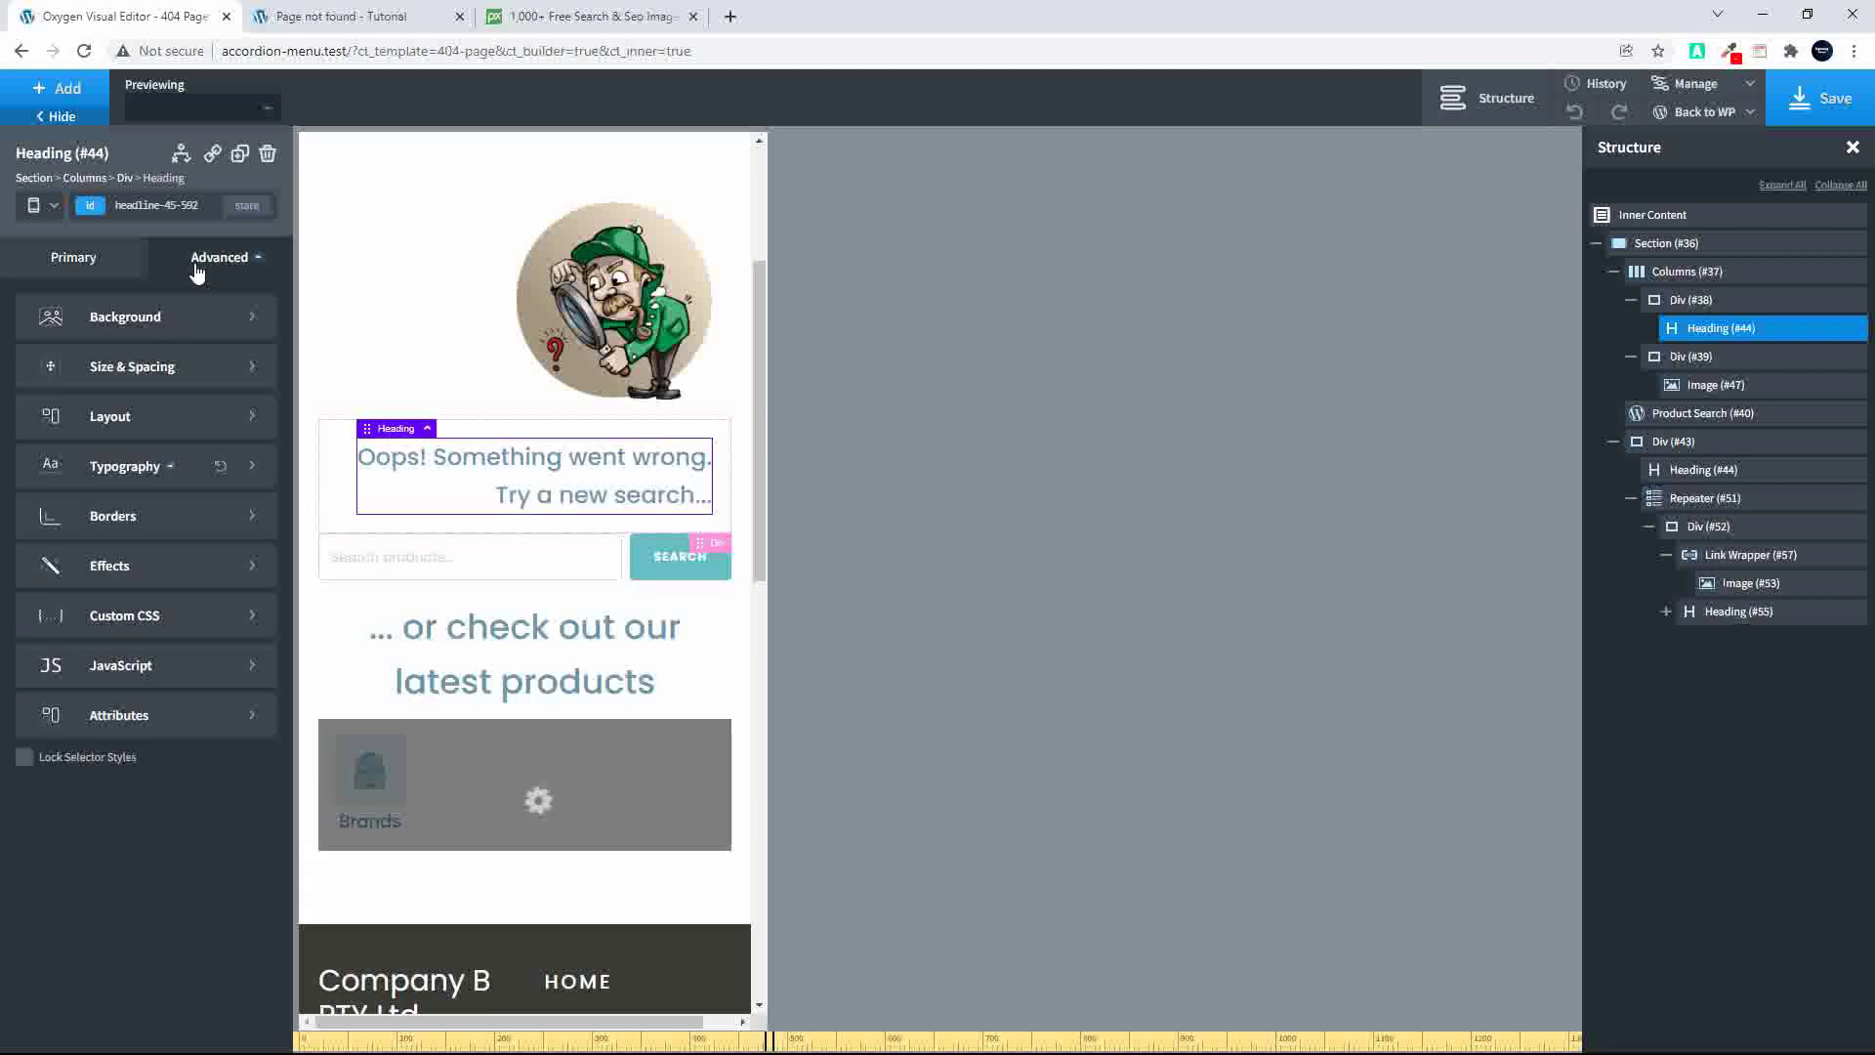
pyautogui.click(123, 469)
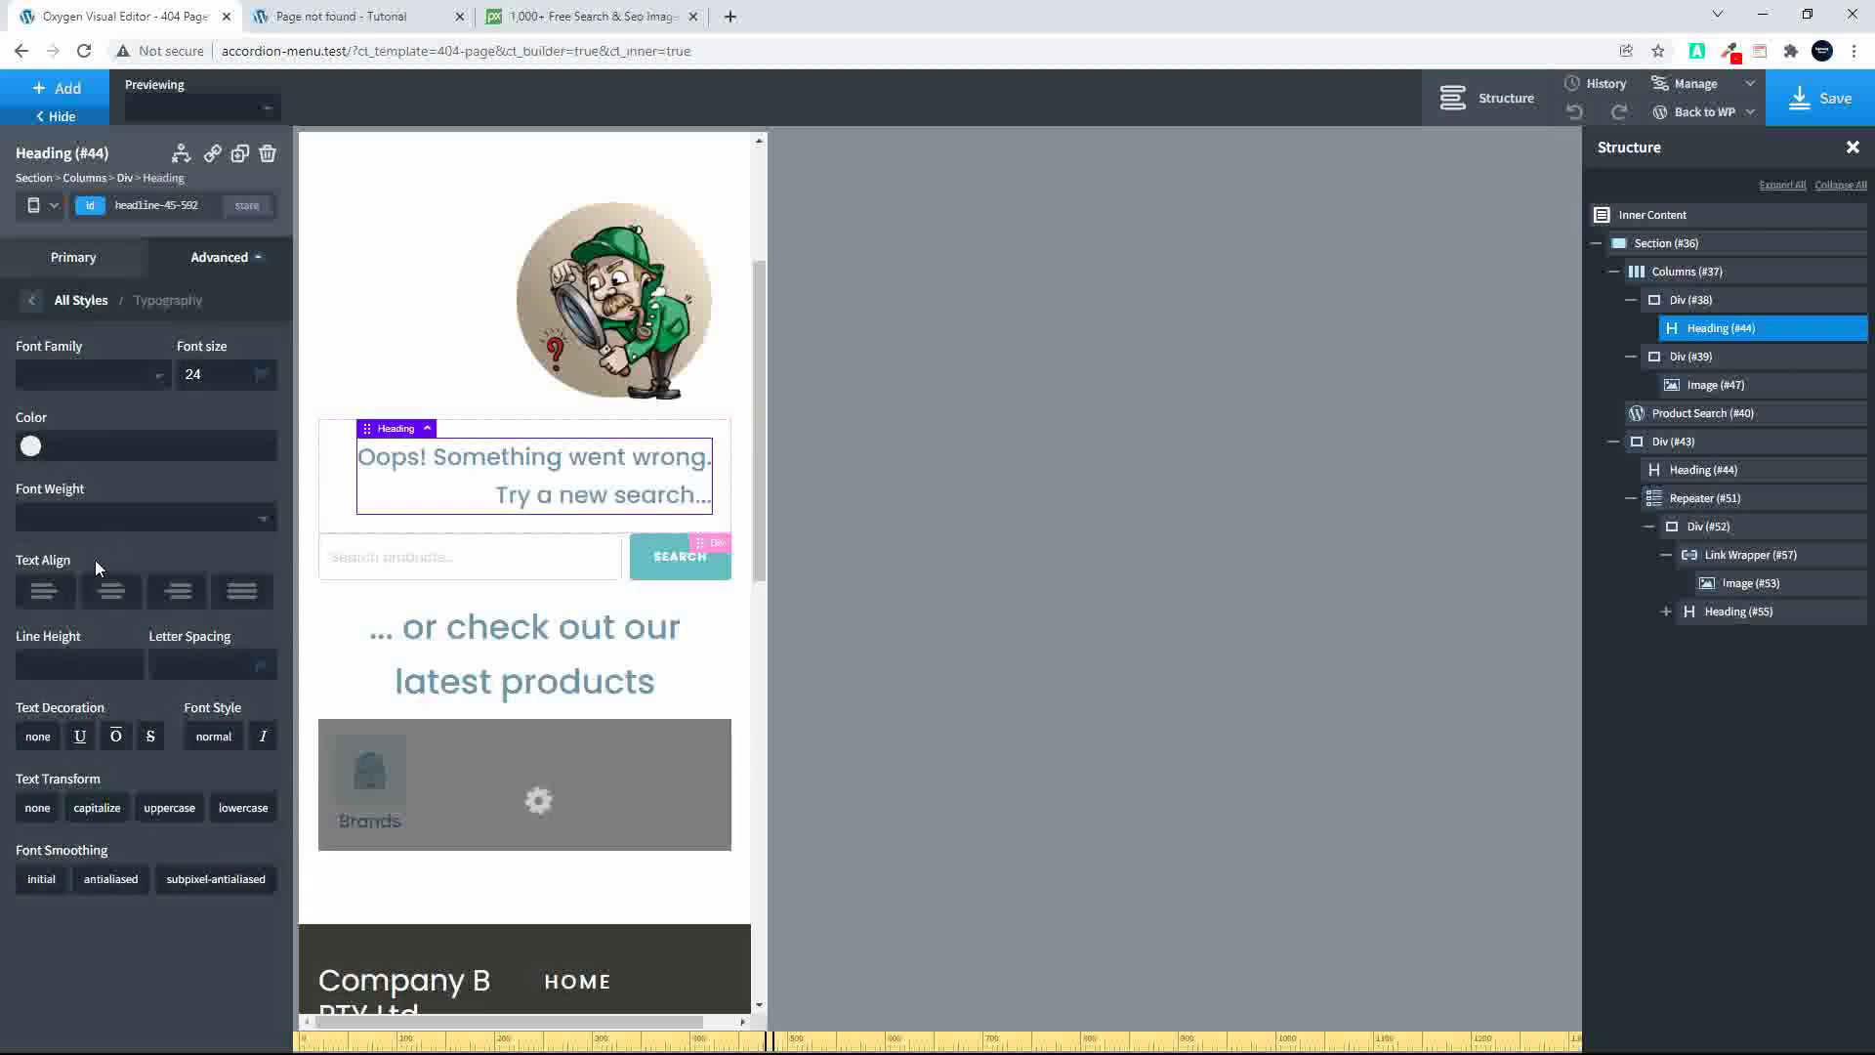
pyautogui.click(110, 593)
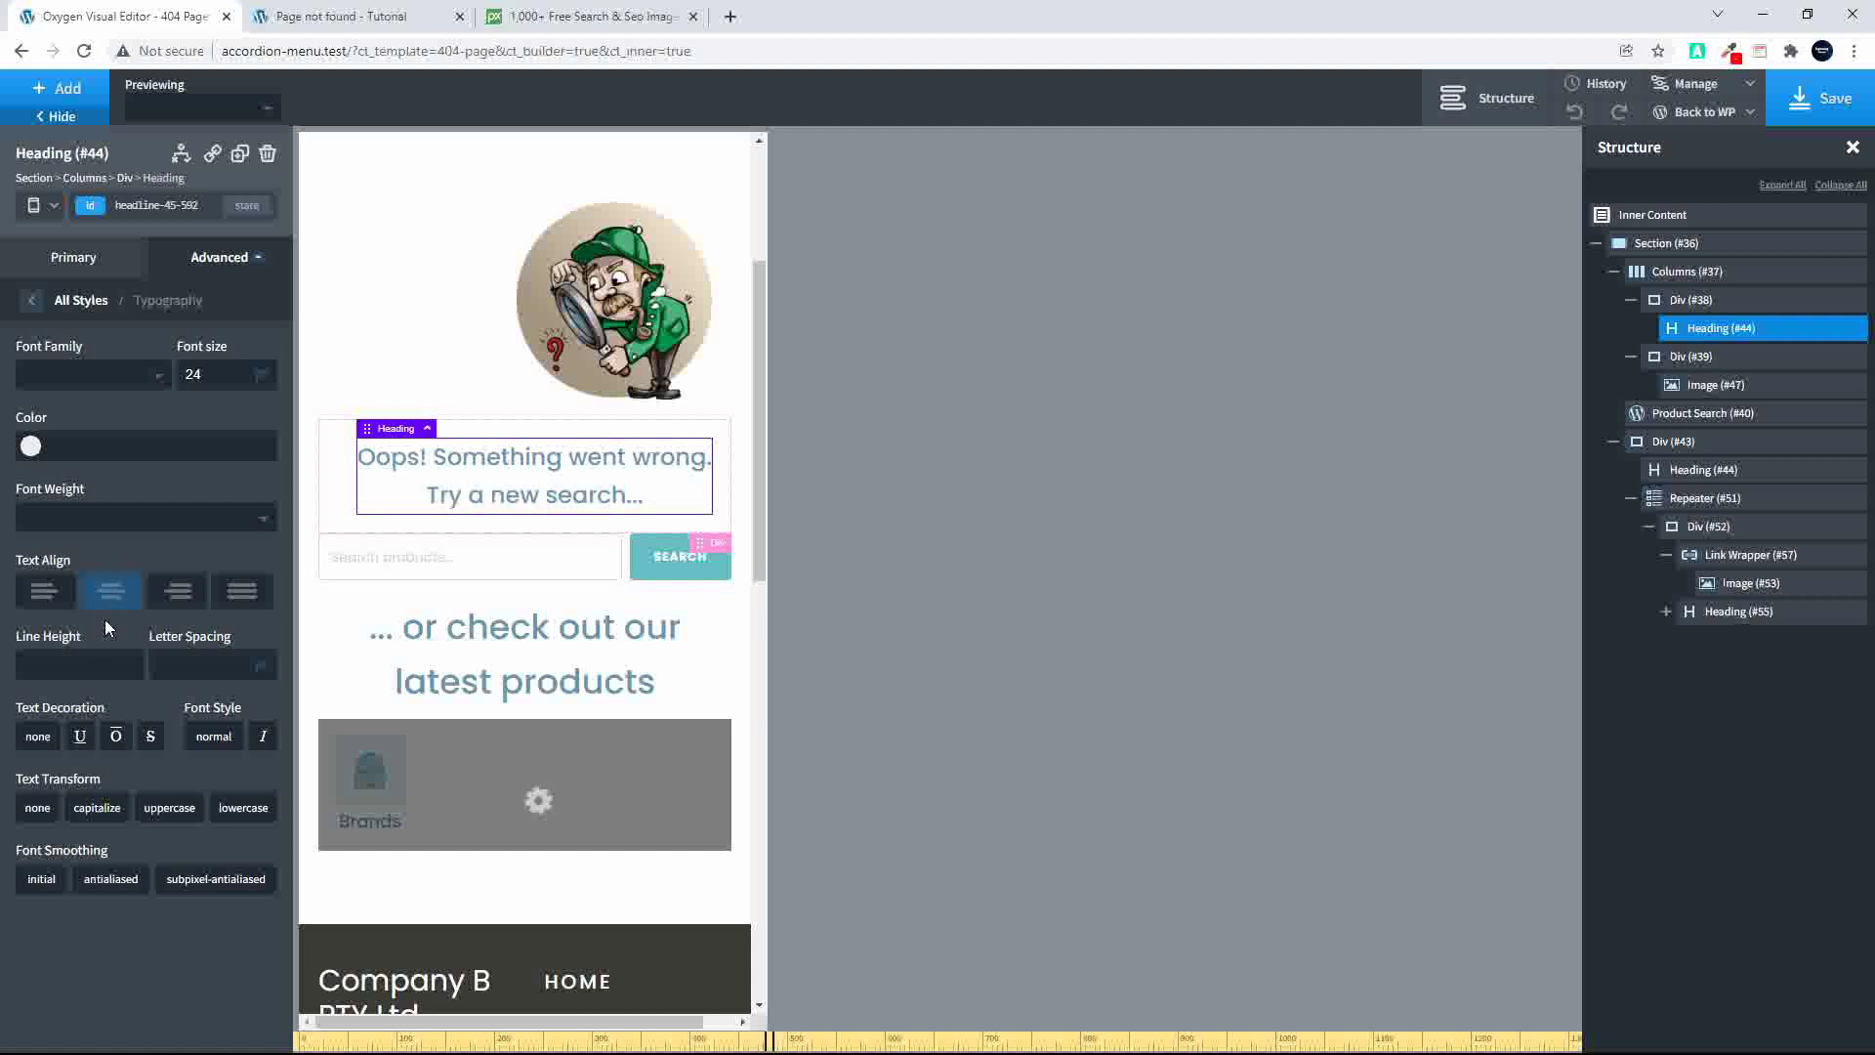
pyautogui.click(78, 651)
pyautogui.write('1.2')
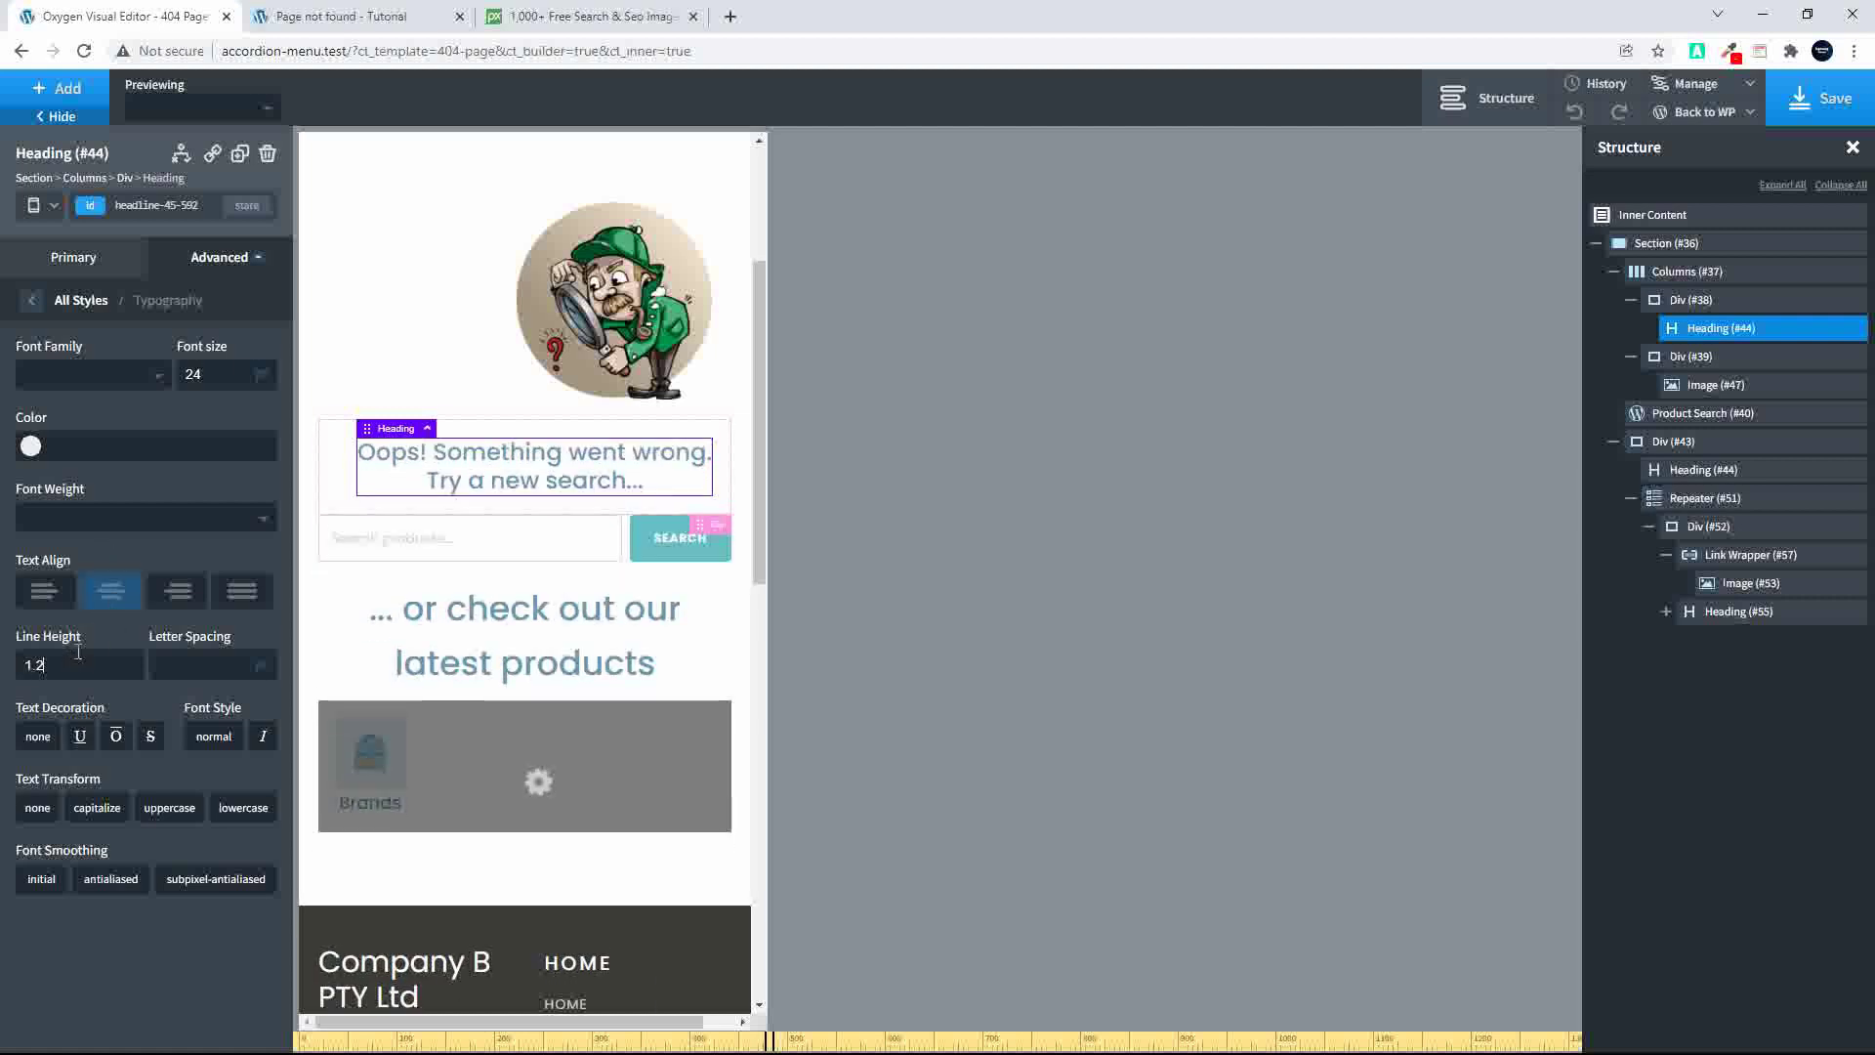
# Step: Set the font size of the "... or check out our latest products" heading to 26 px
pyautogui.scroll(3, 613, 555)
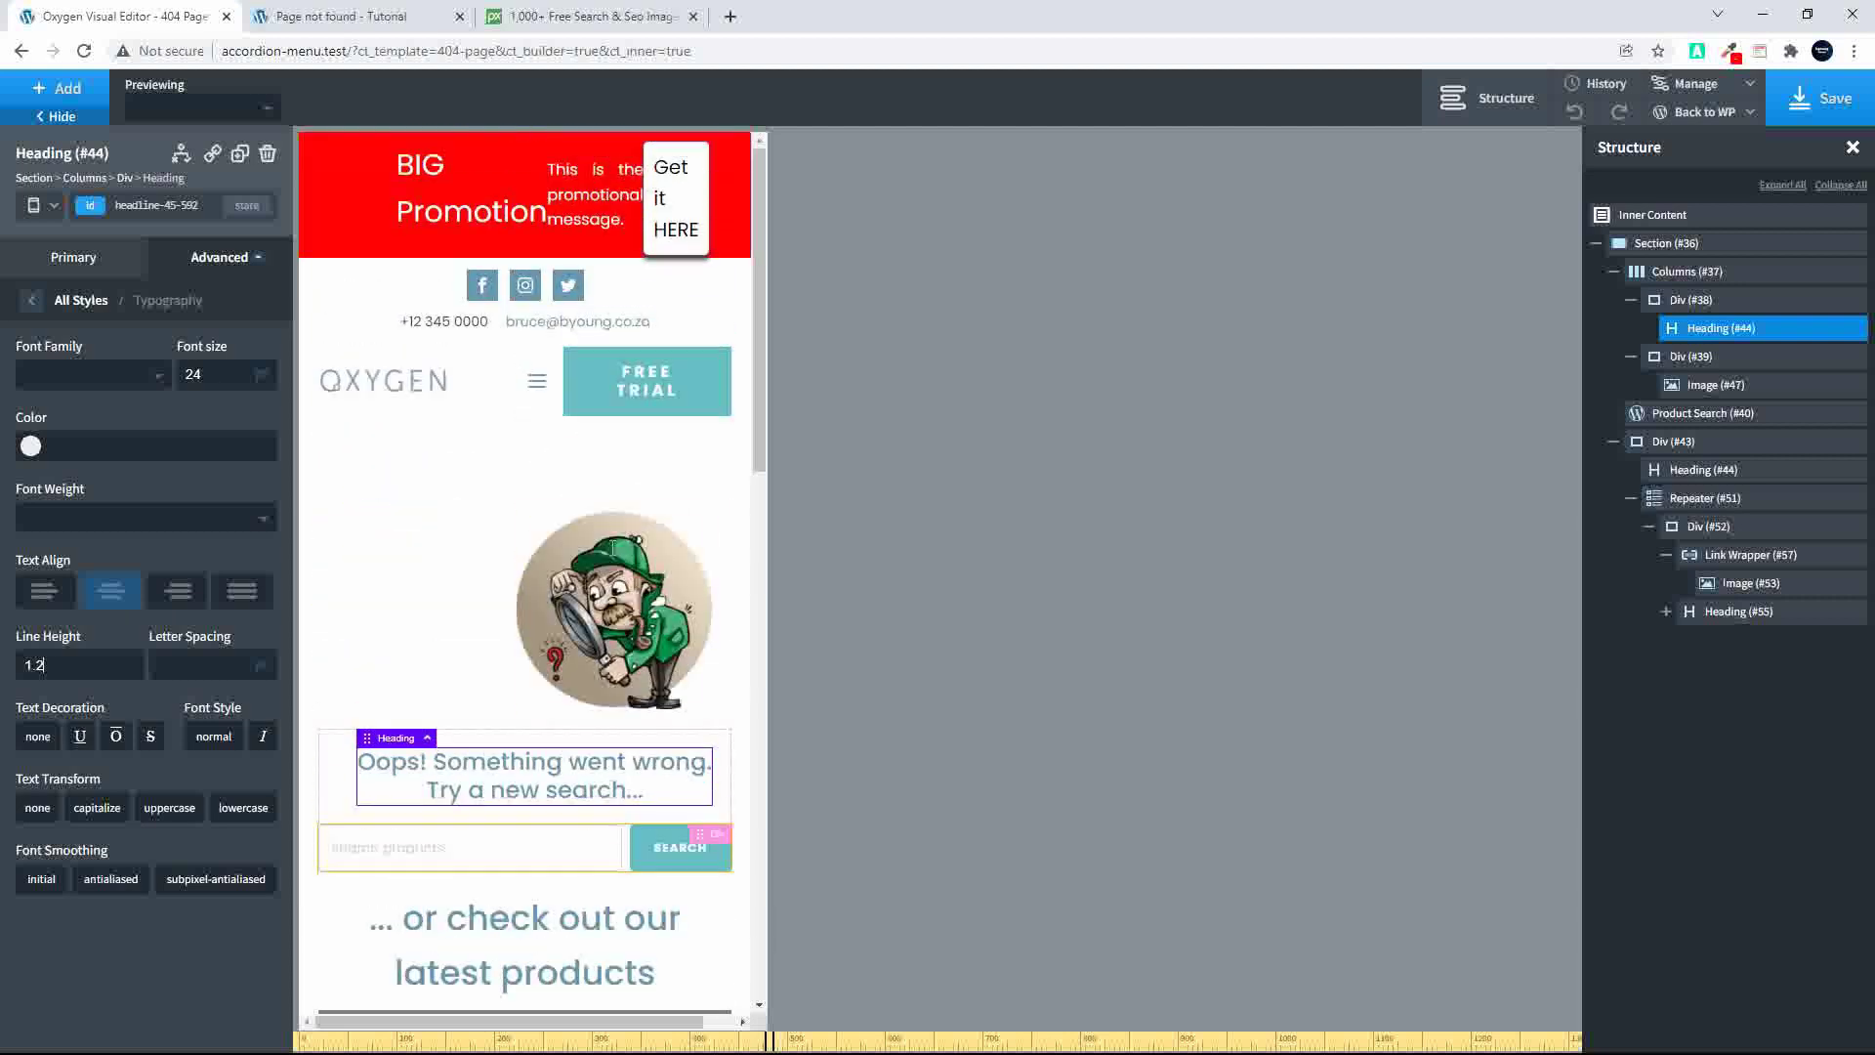
pyautogui.scroll(-3, 613, 555)
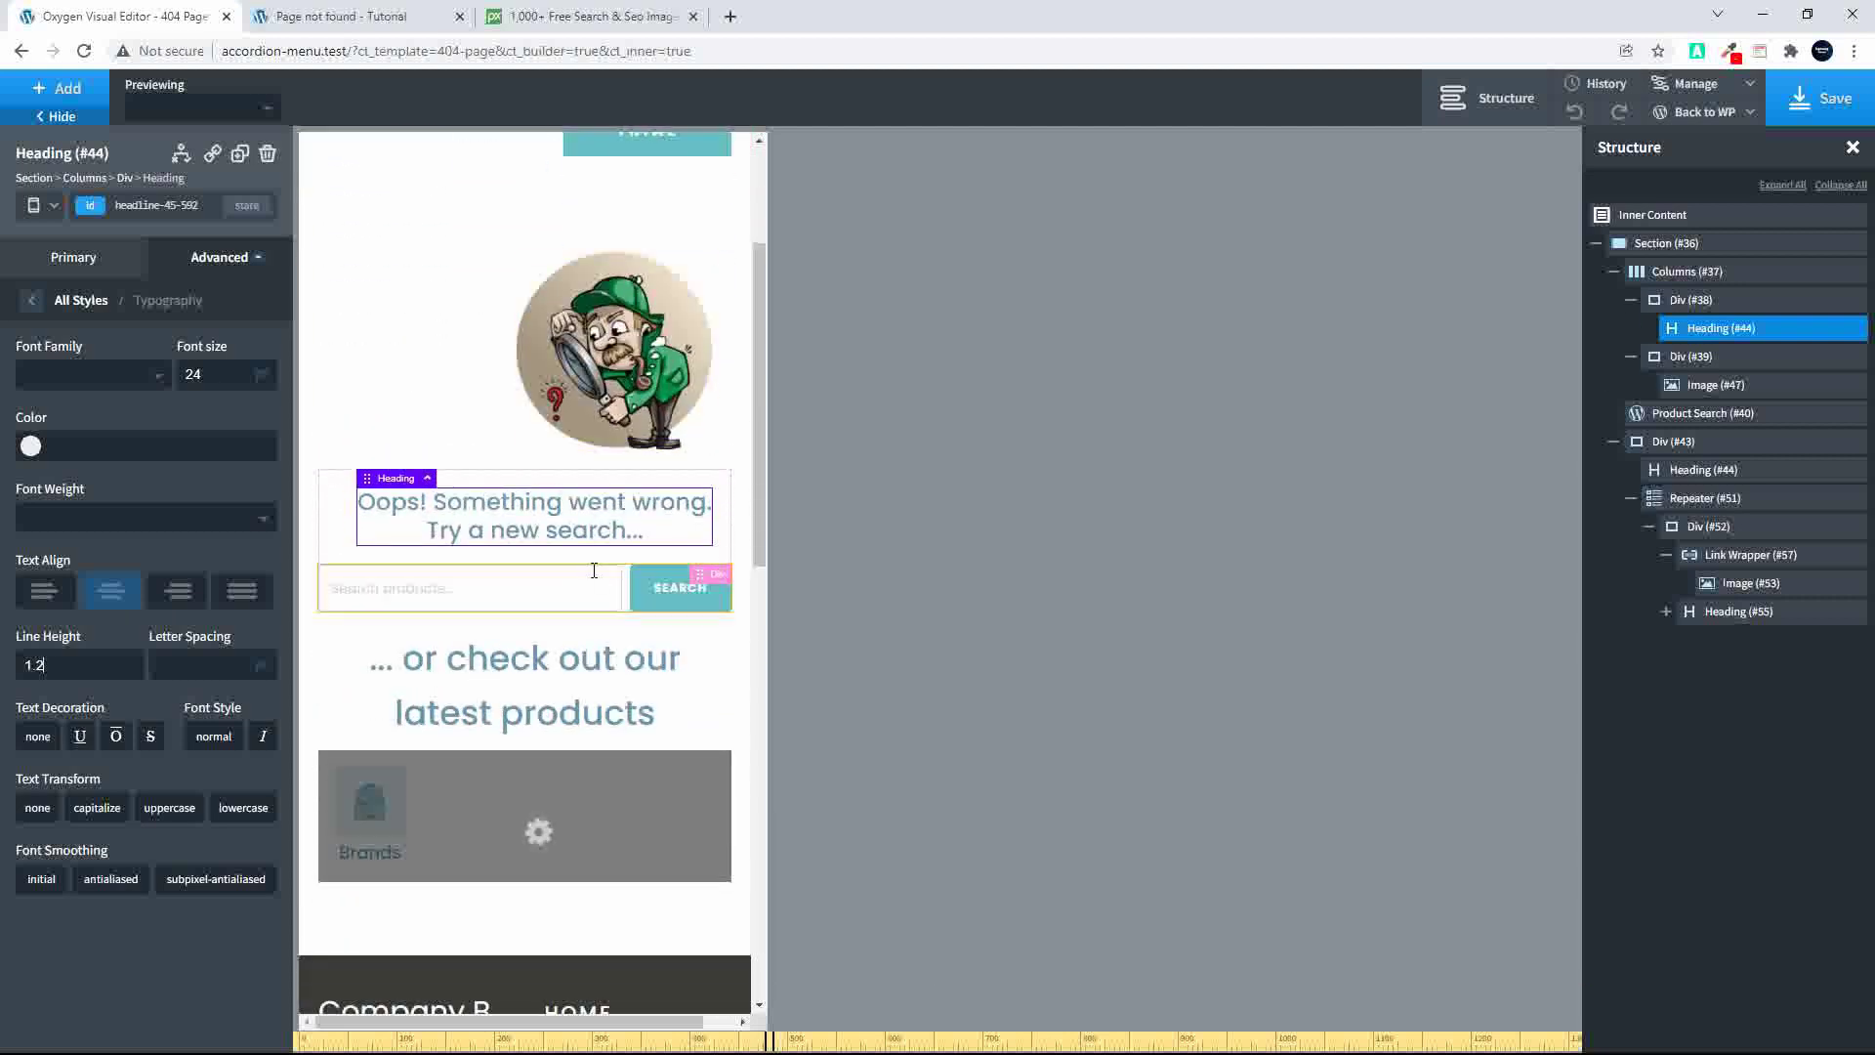
pyautogui.click(564, 659)
pyautogui.click(86, 588)
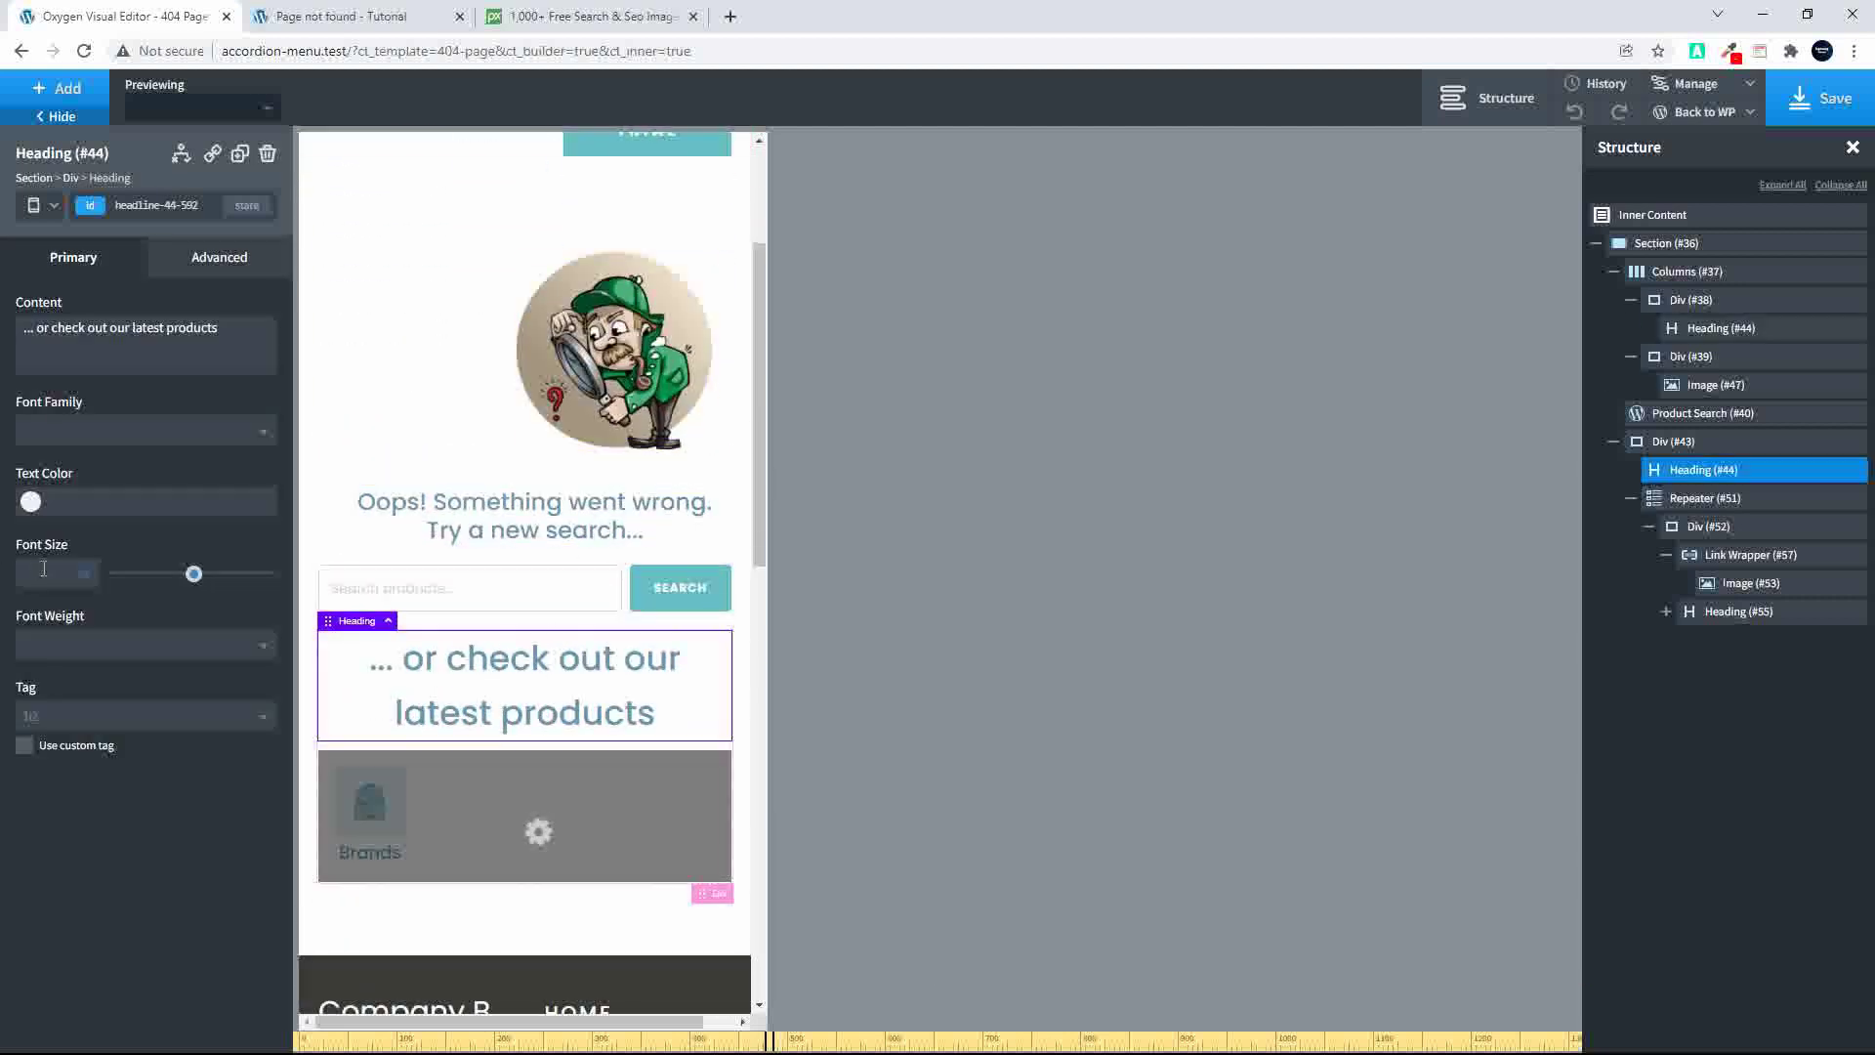
pyautogui.write('2')
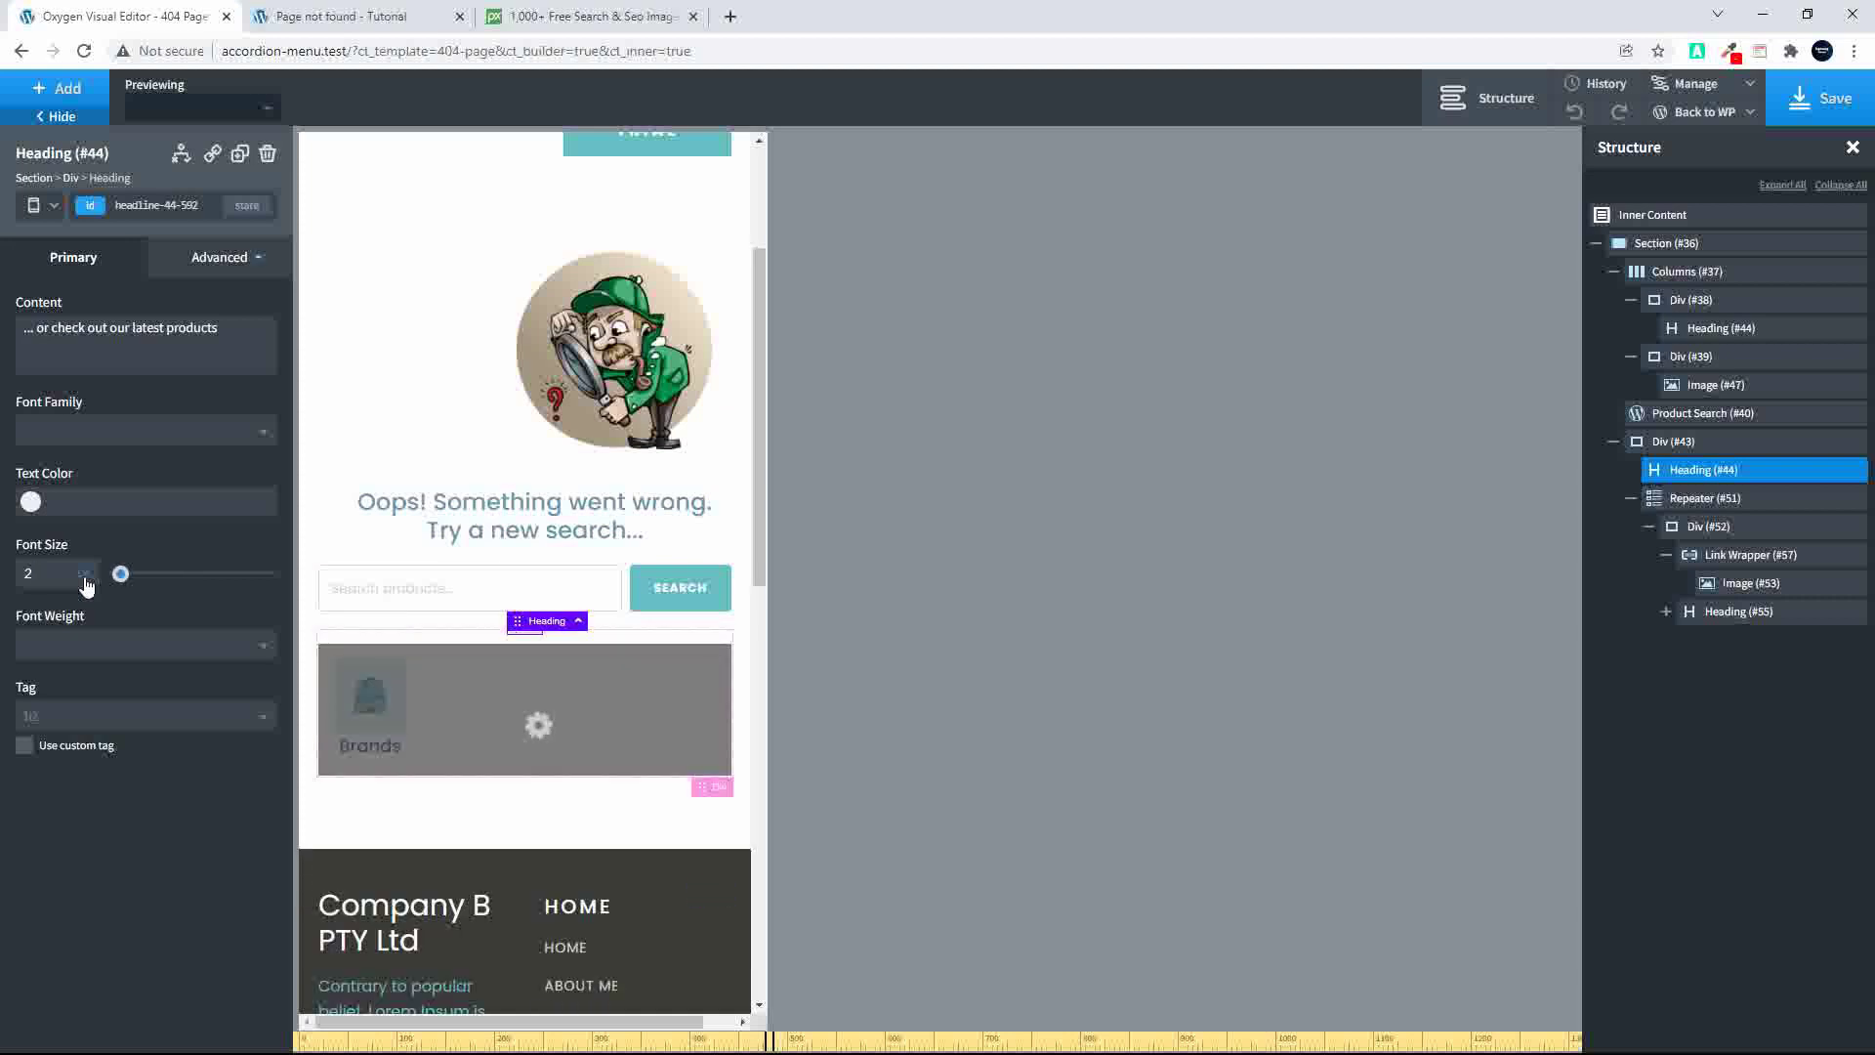
pyautogui.write('6')
pyautogui.click(49, 646)
pyautogui.click(53, 646)
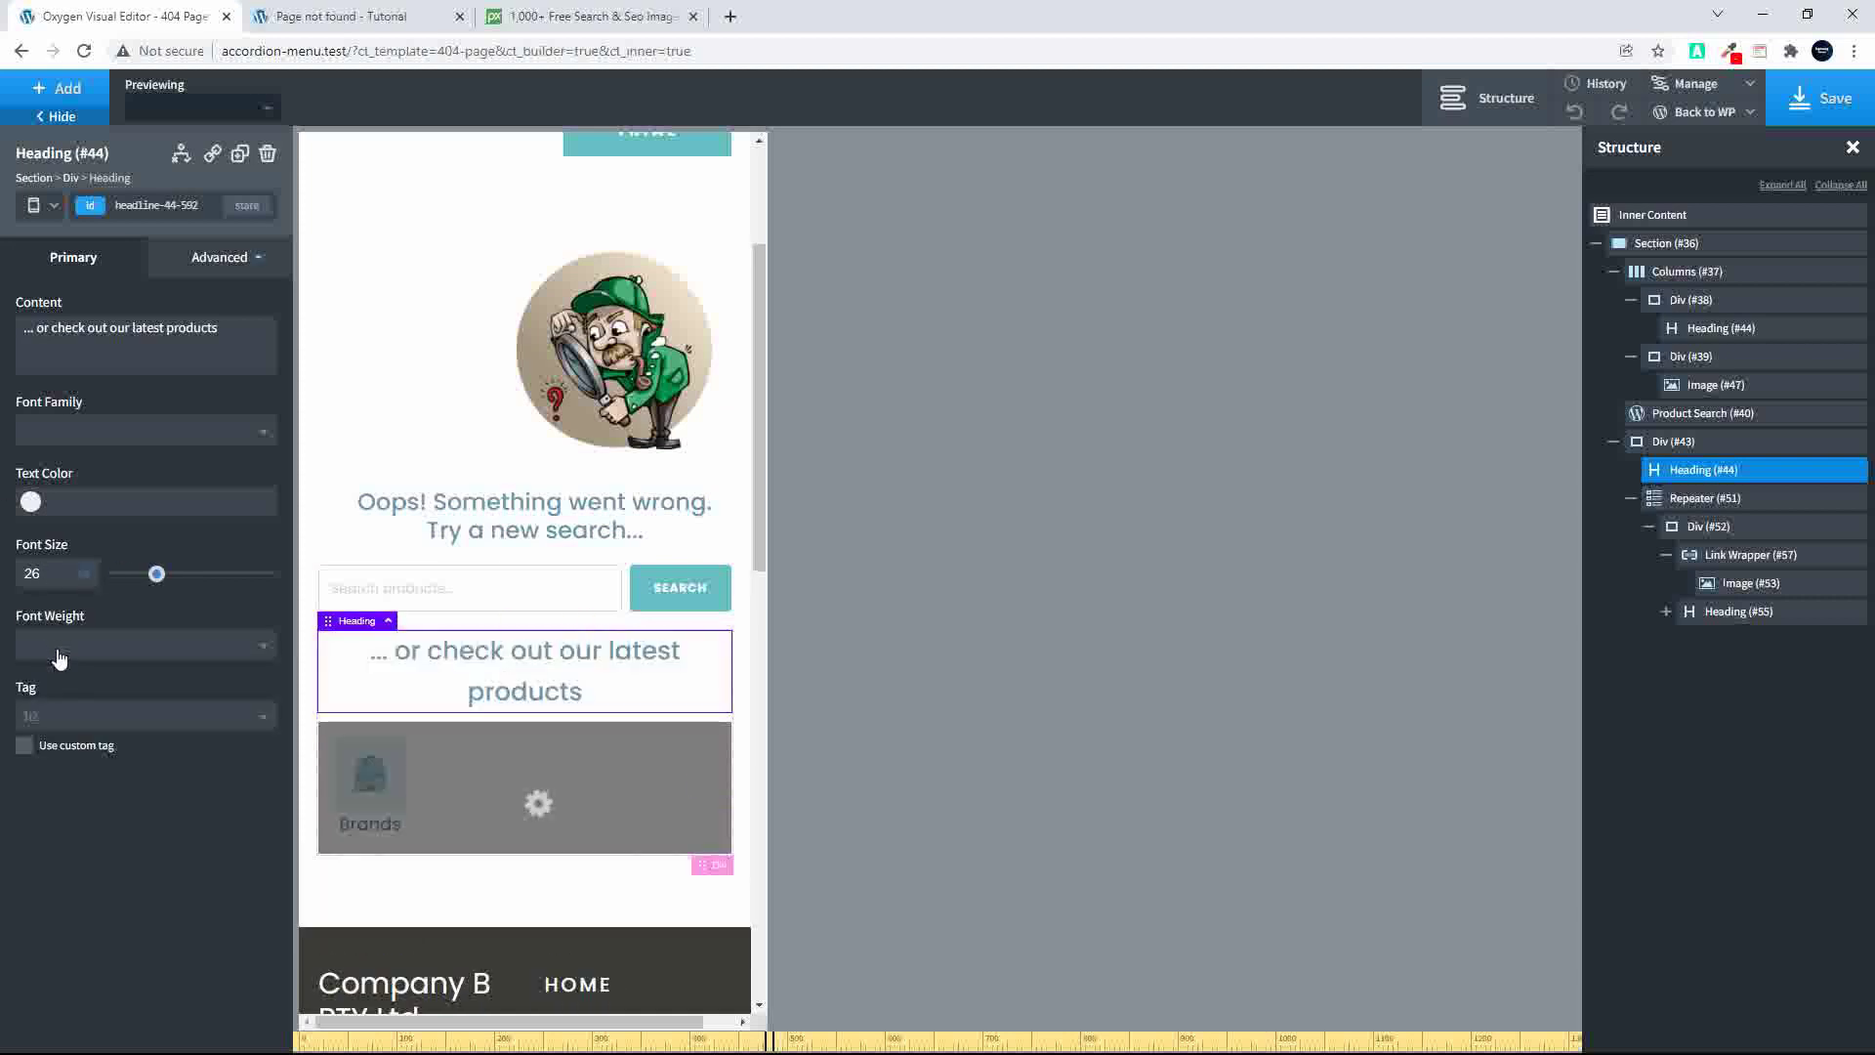
# Step: Set the line height of the "... or check out our latest products" heading to 1.3
pyautogui.click(213, 258)
pyautogui.click(118, 469)
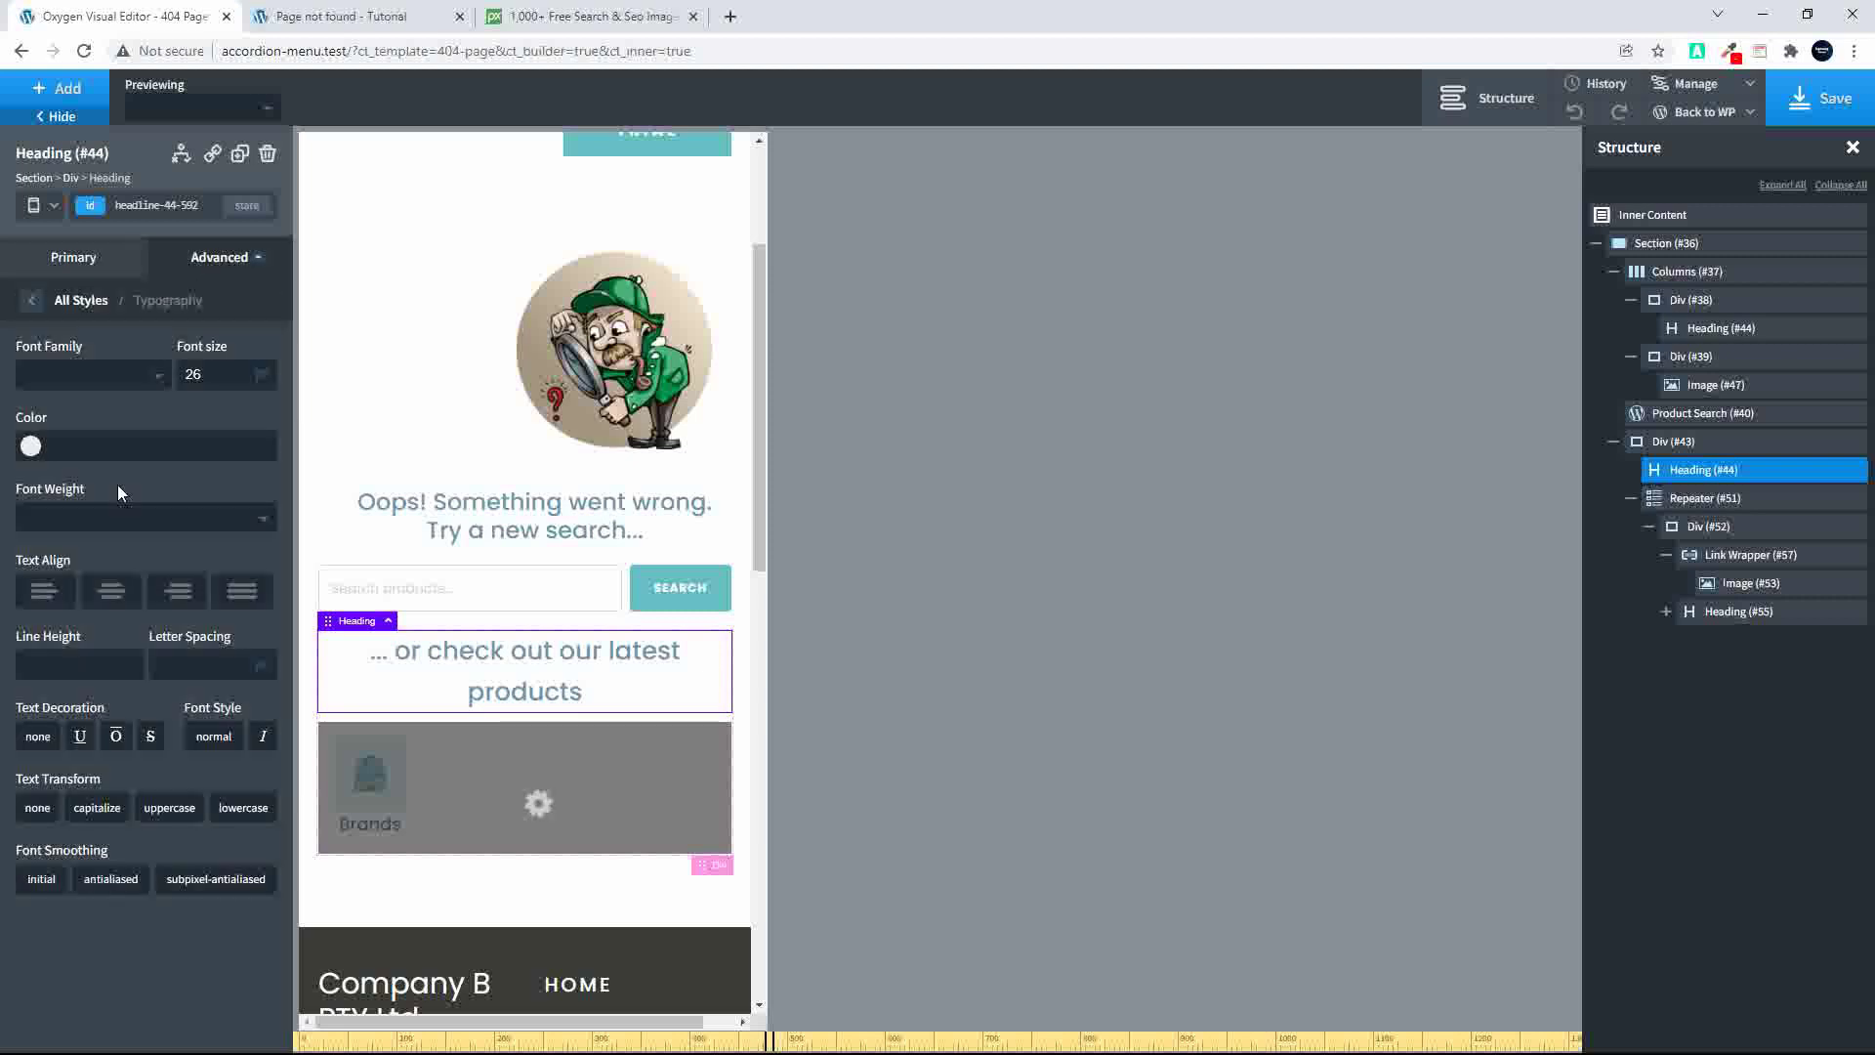
pyautogui.click(89, 668)
pyautogui.write('1.3')
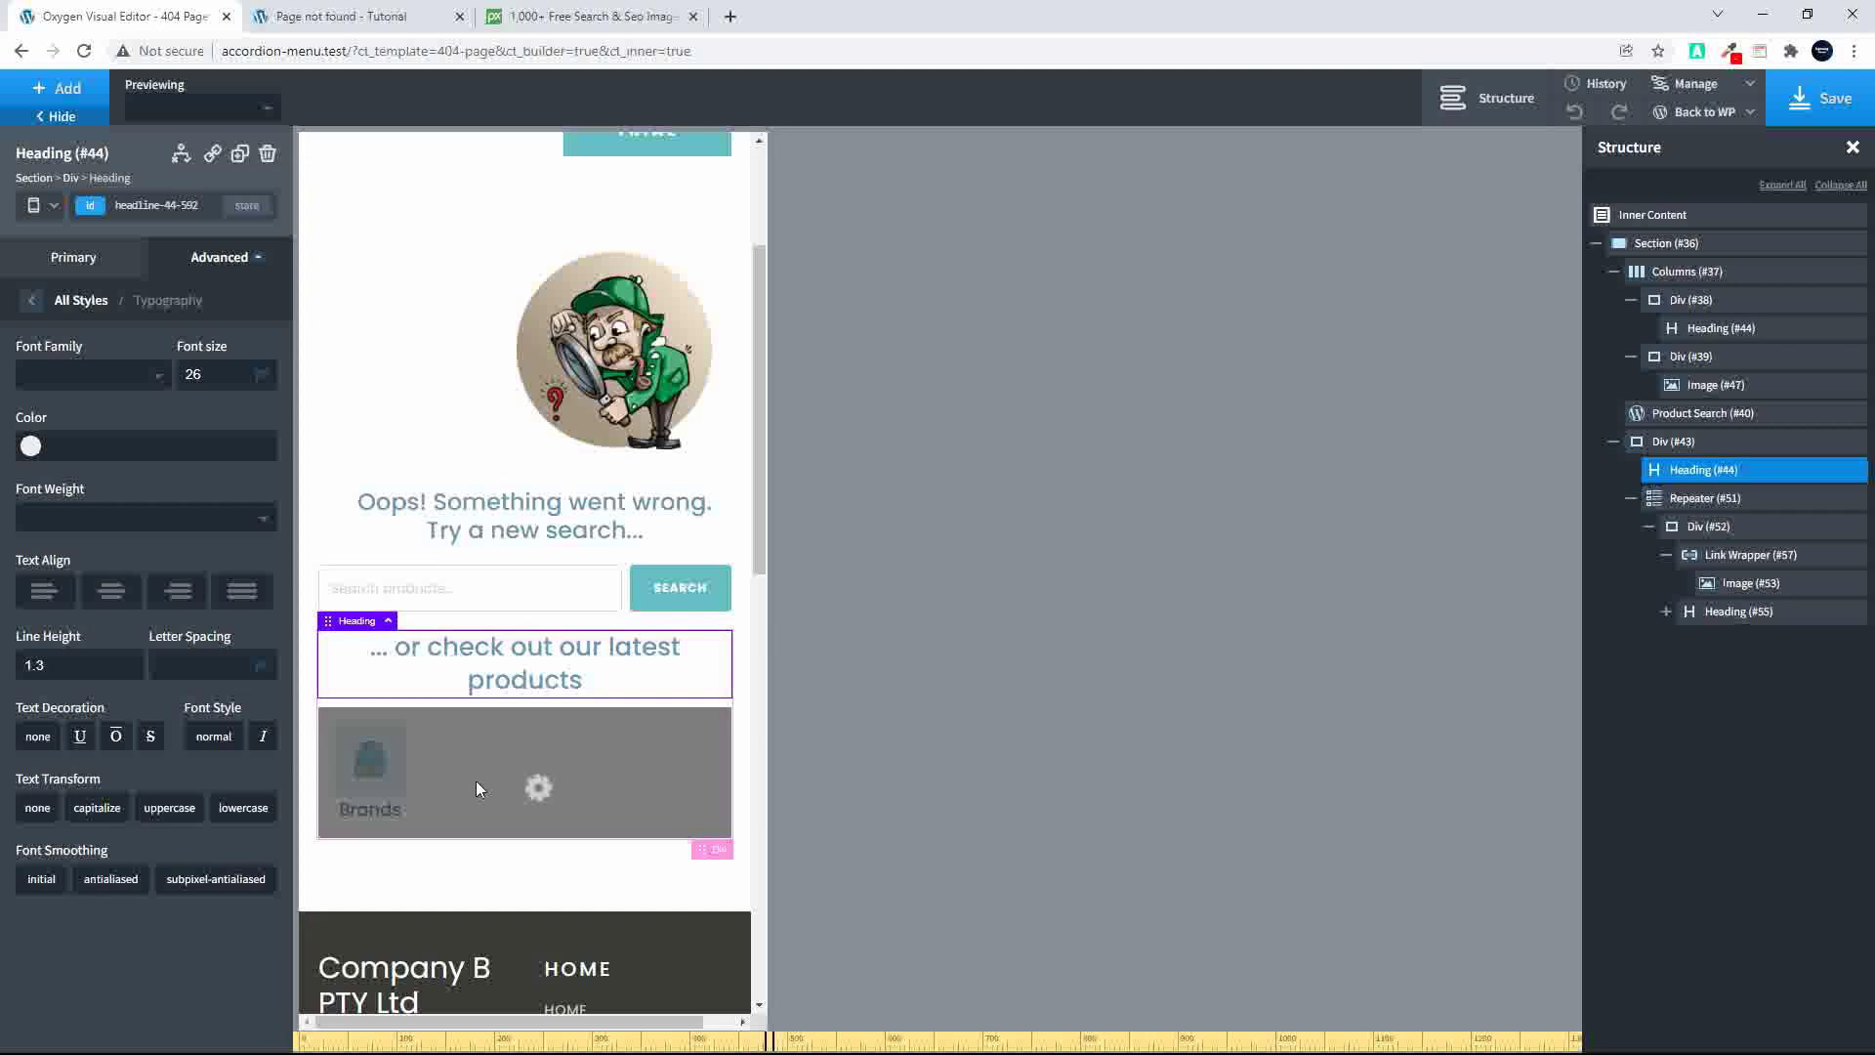
# Step: Lay out the product Repeater's child elements vertically for the phone breakpoint
pyautogui.click(1678, 498)
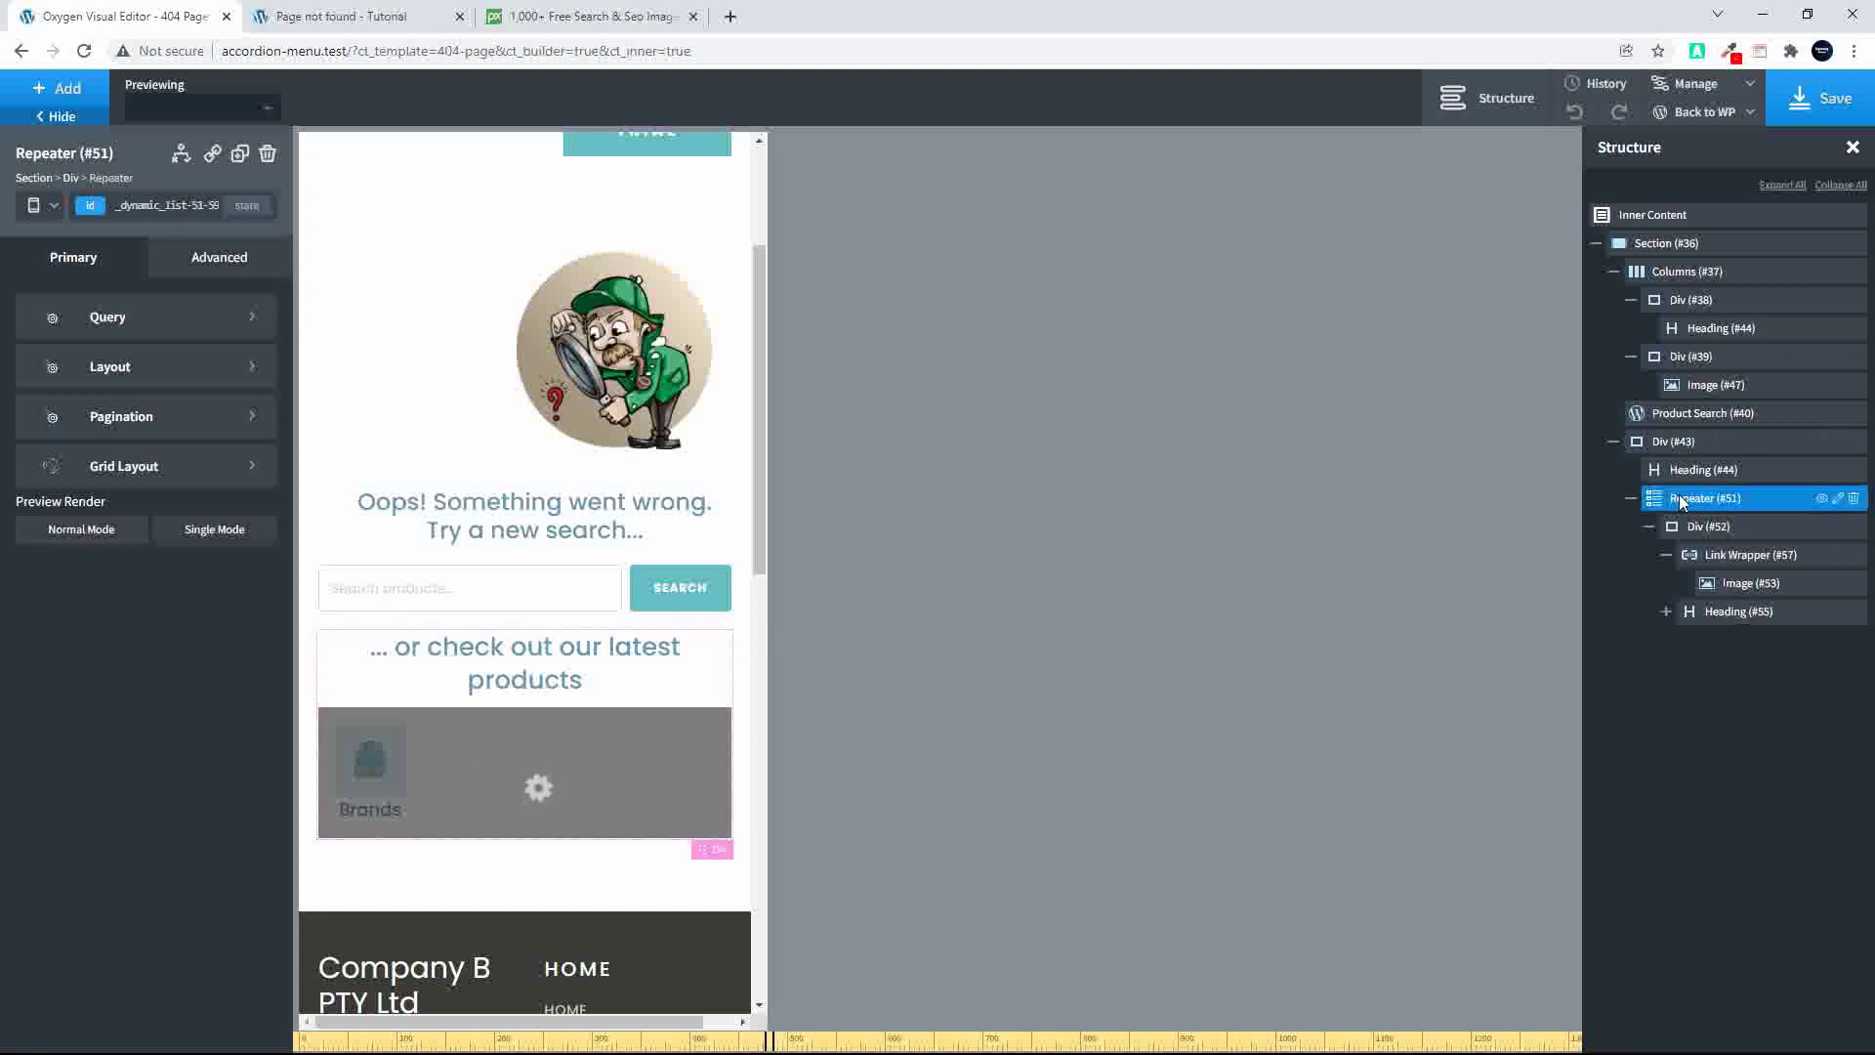
pyautogui.click(85, 366)
pyautogui.click(84, 391)
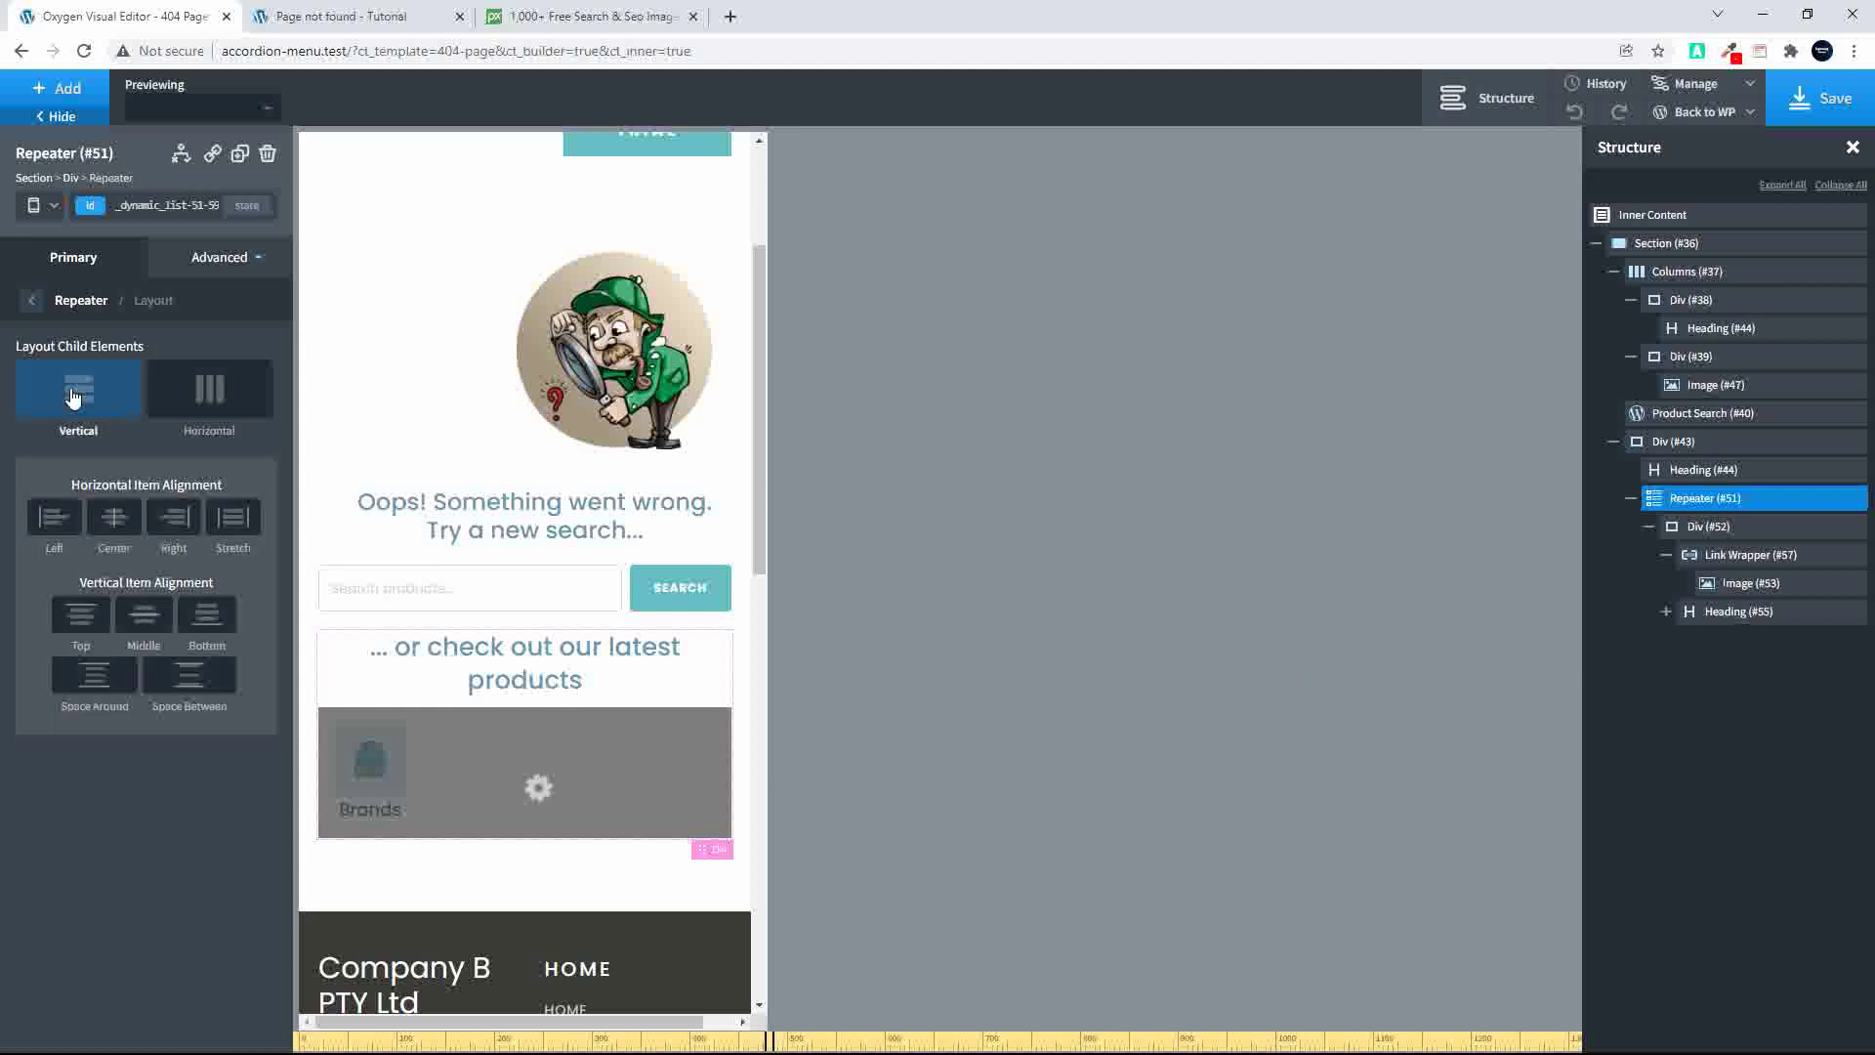
# Step: Set the width of the Div inside the Repeater to 100%
pyautogui.click(1702, 526)
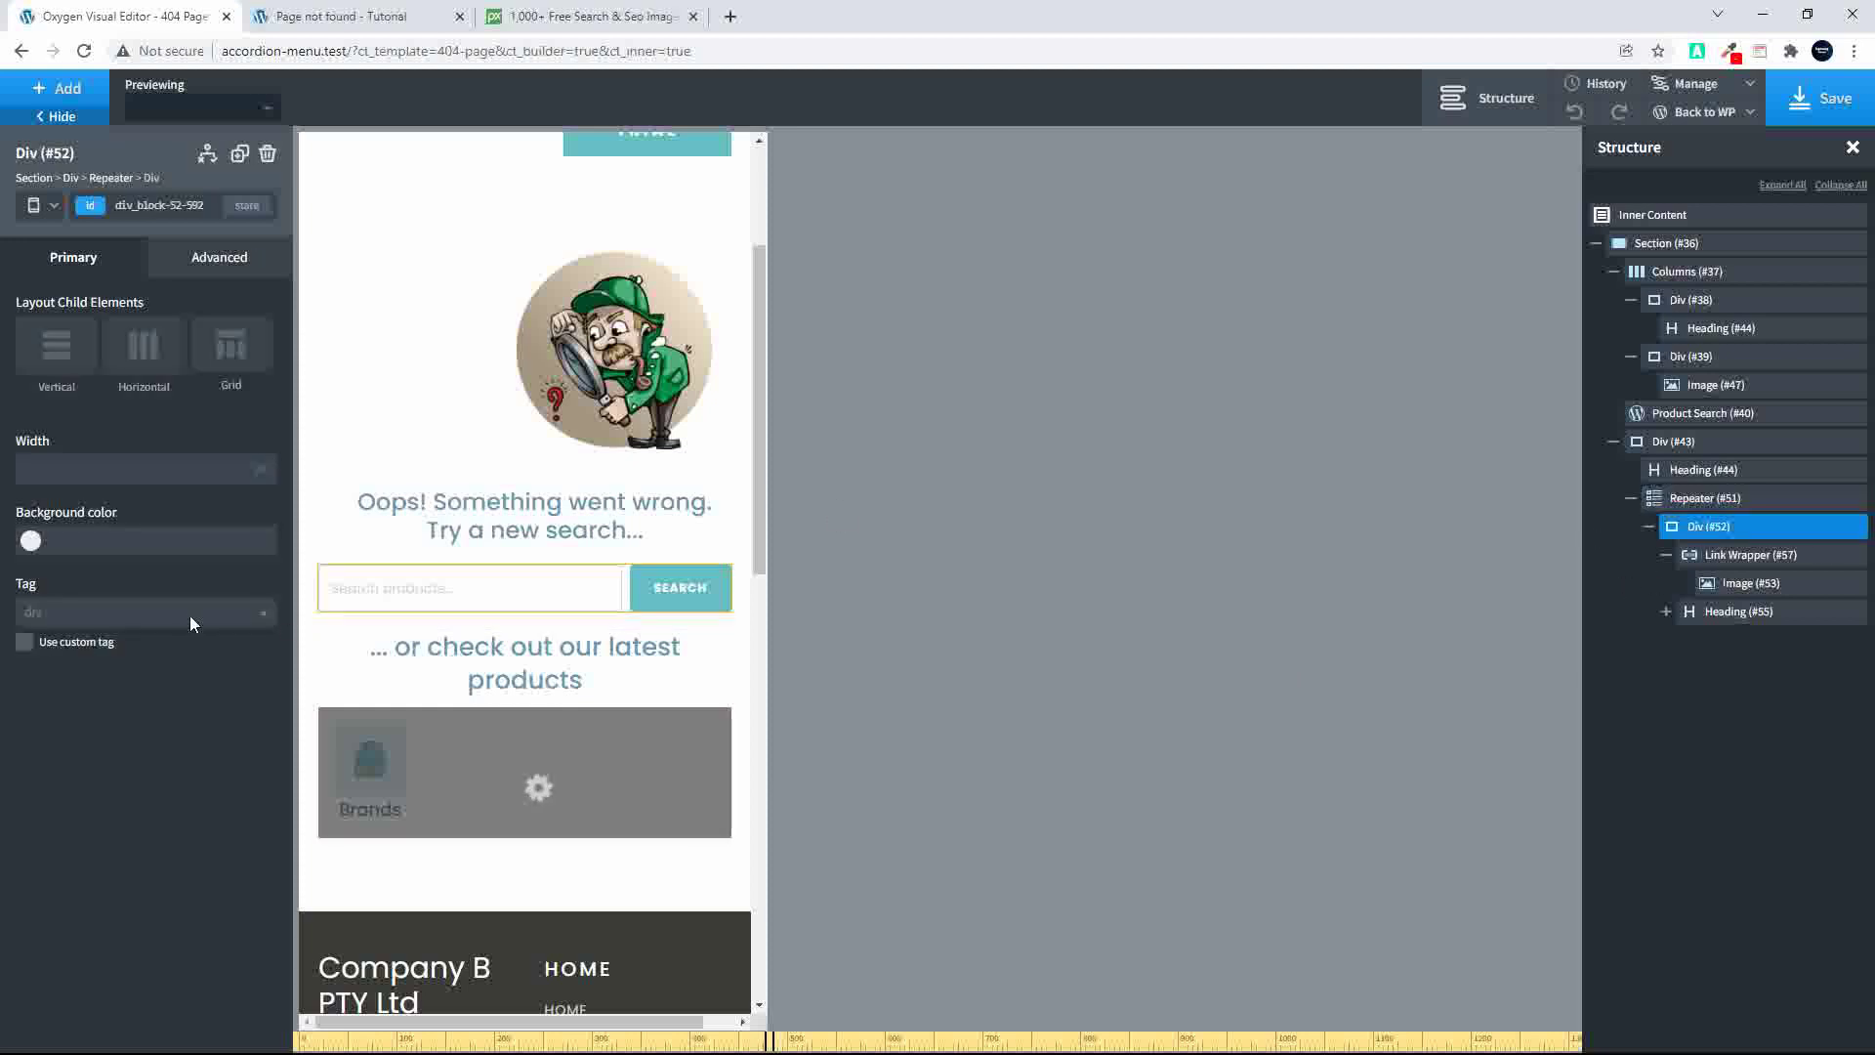
pyautogui.click(203, 476)
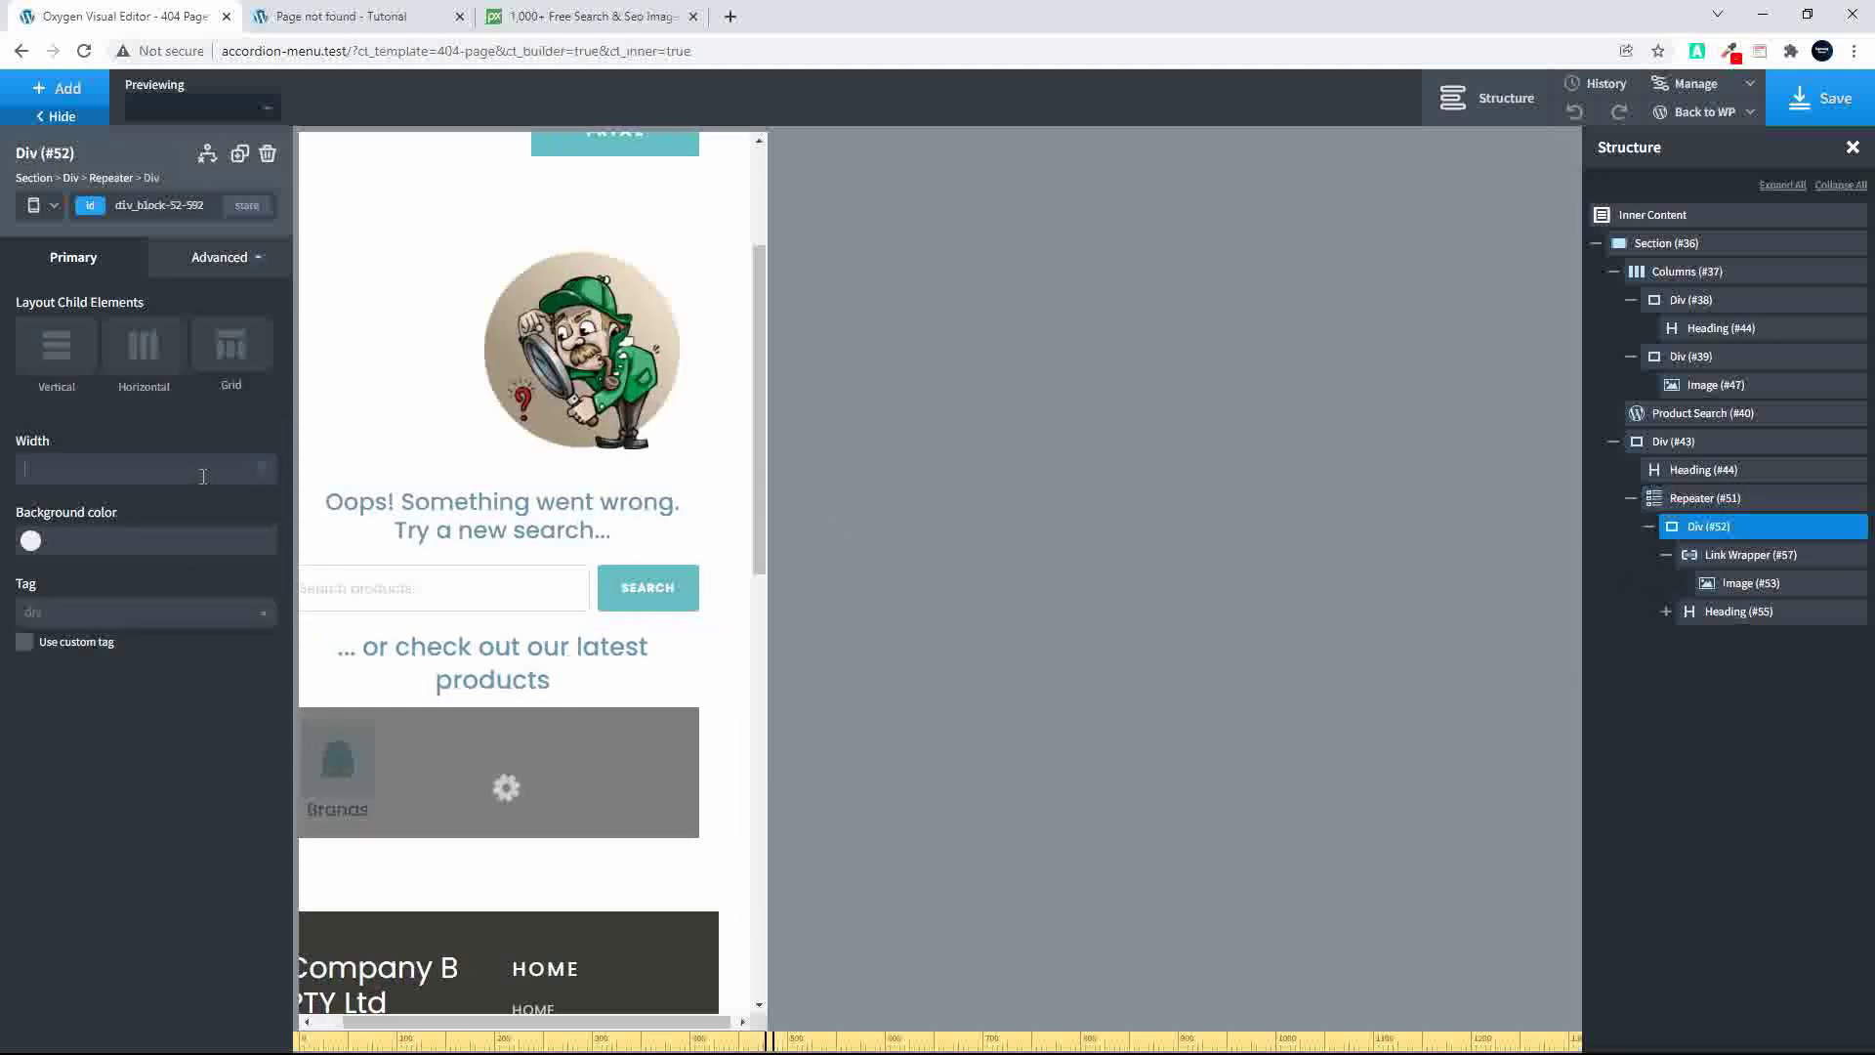
pyautogui.write('100')
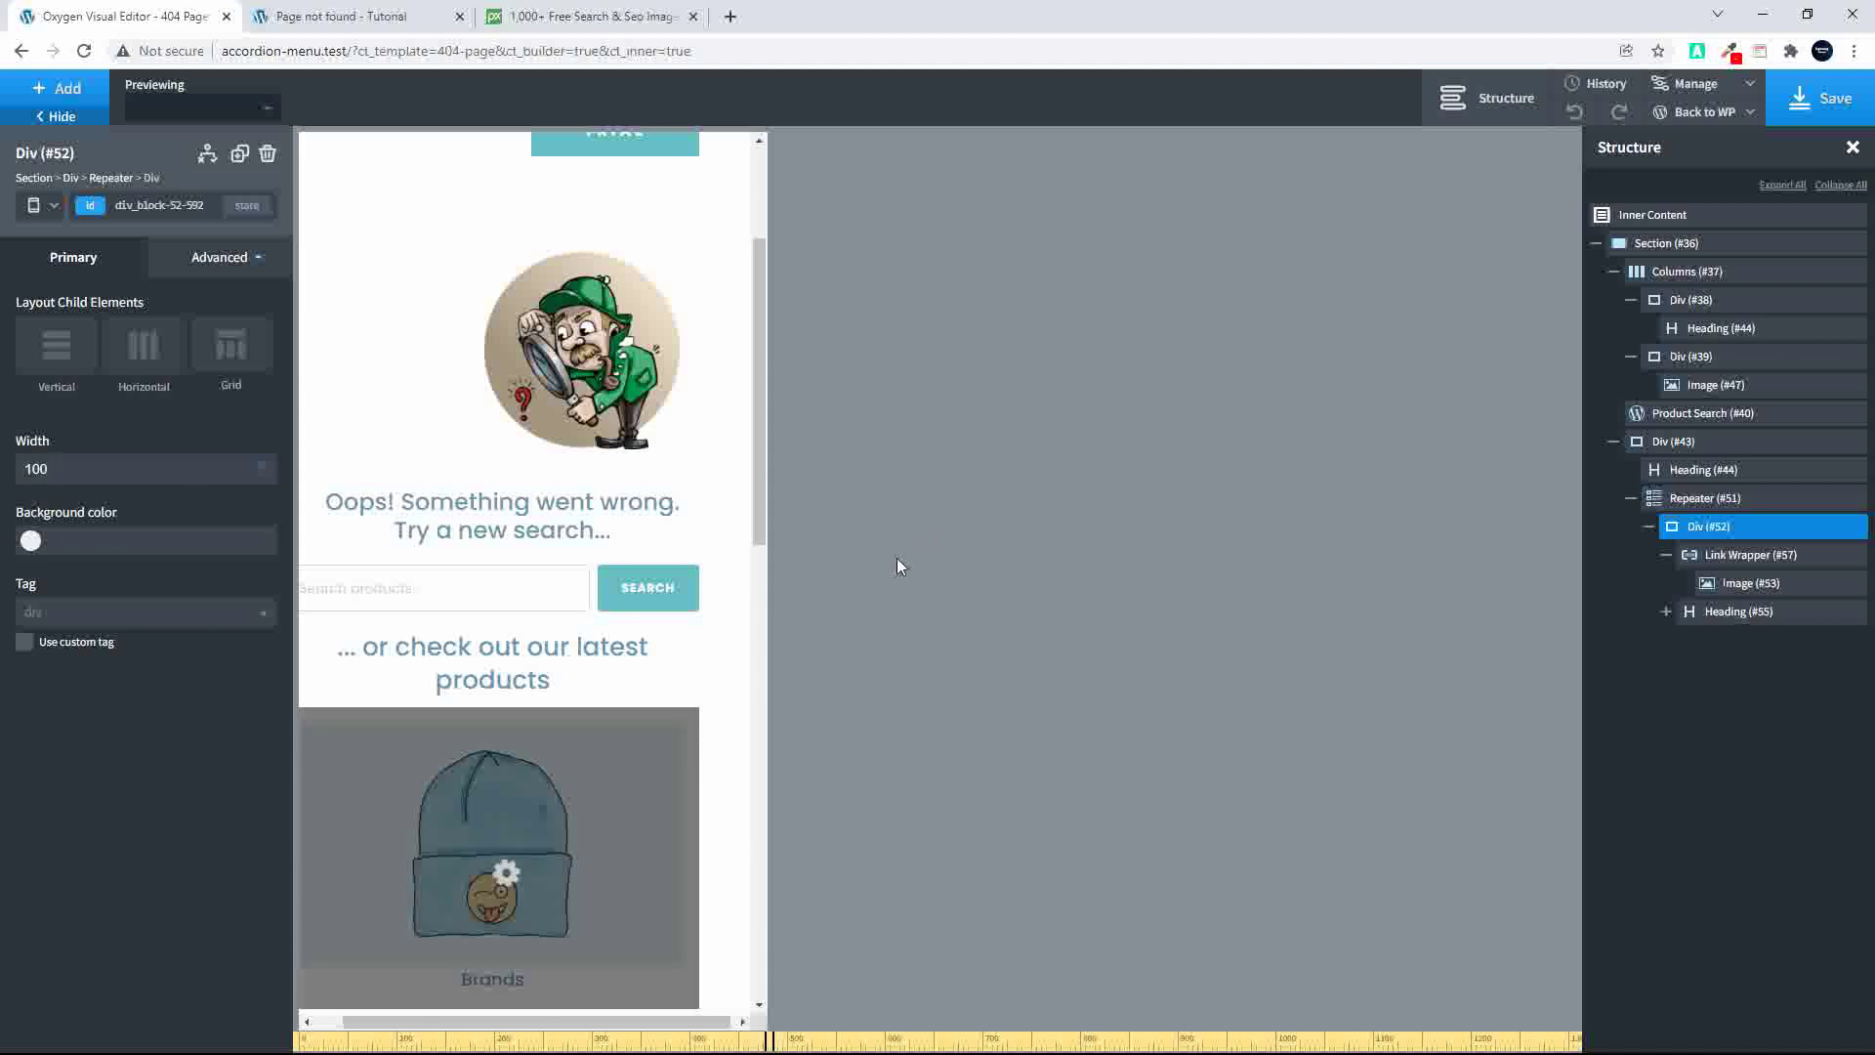
# Step: Save the template, then reload the live 404 page and review its iPhone SE layout down to the first product
pyautogui.click(1819, 103)
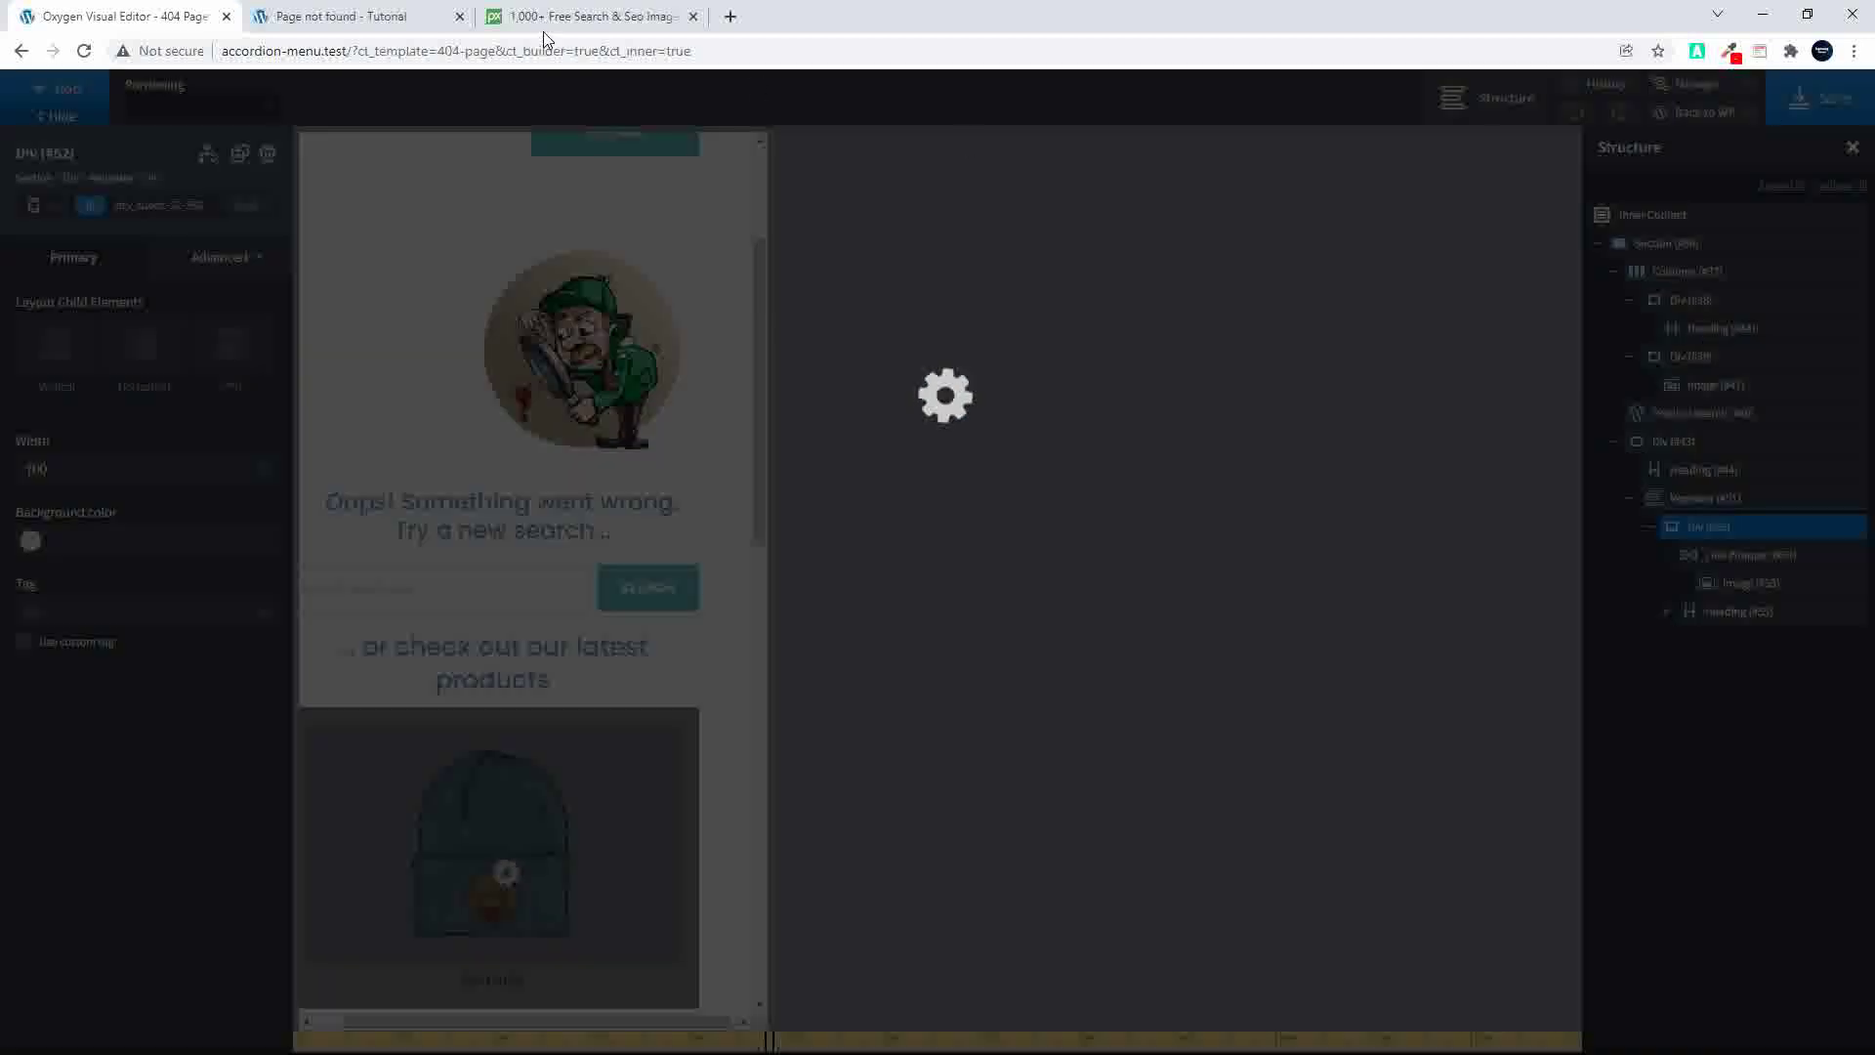
pyautogui.click(337, 21)
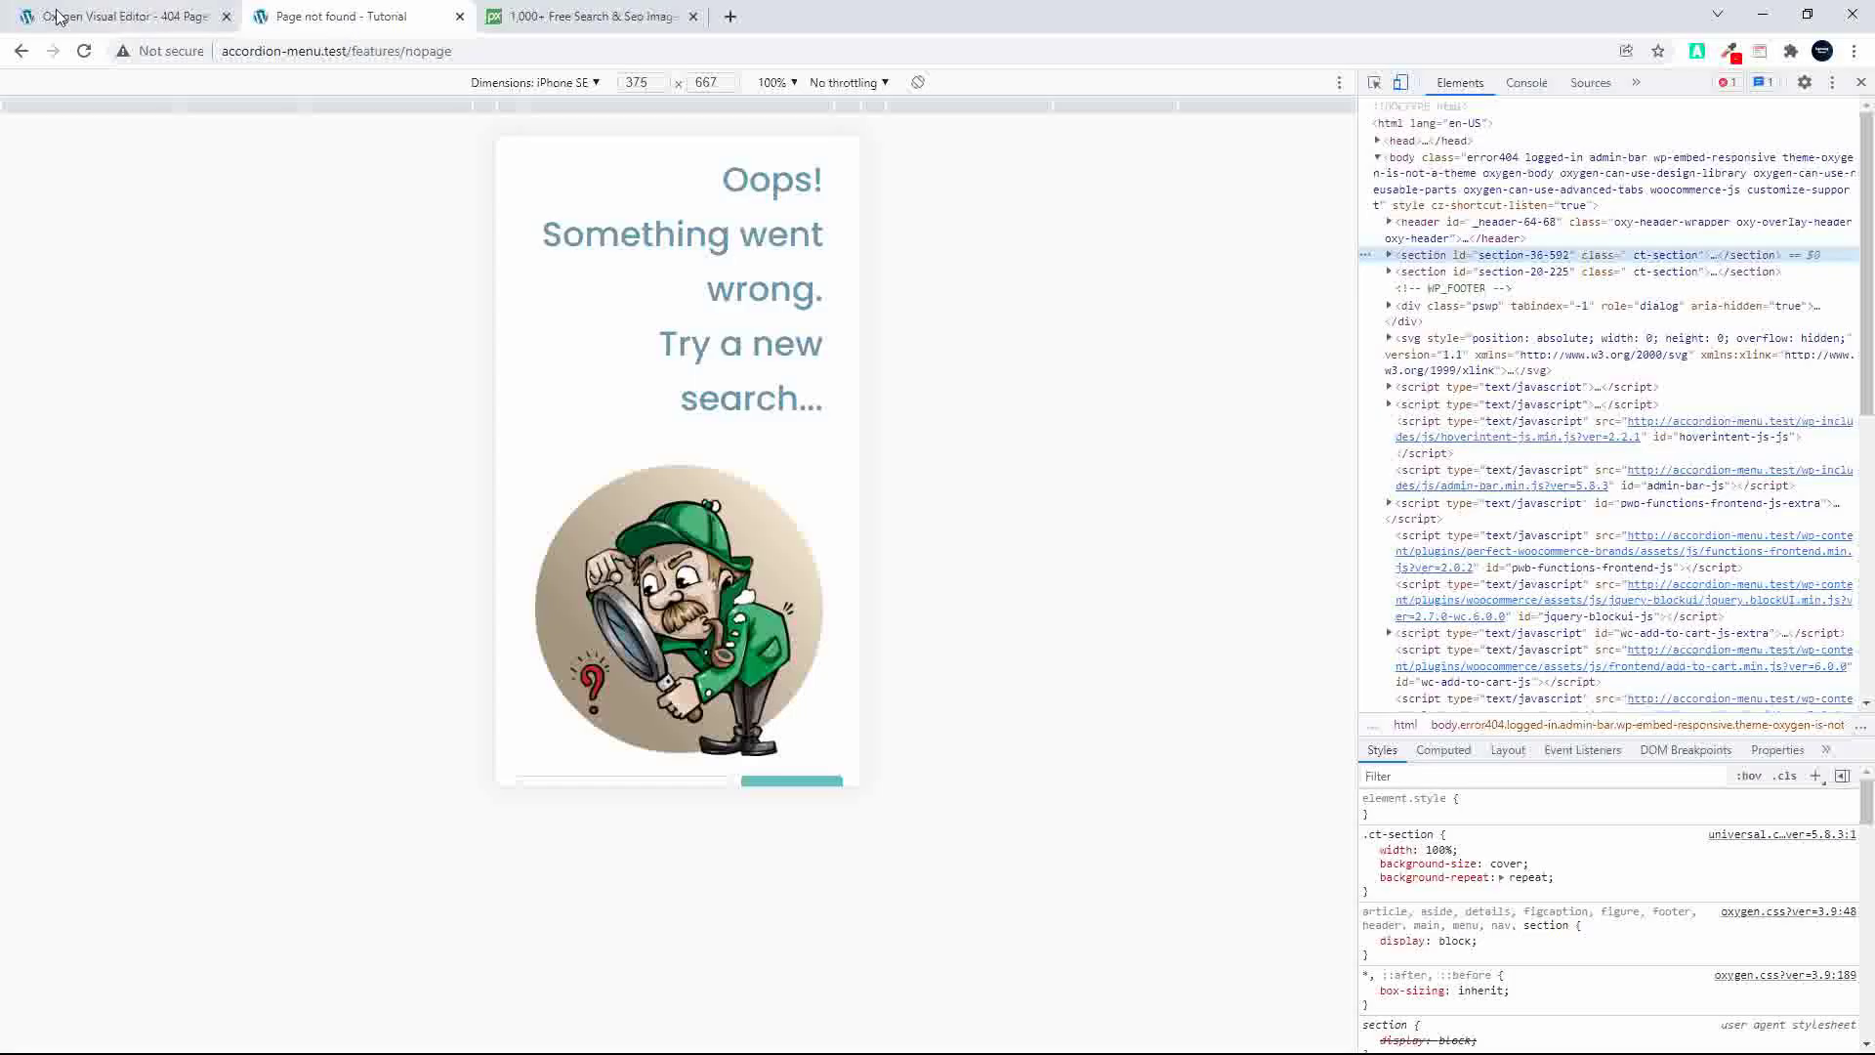
pyautogui.click(85, 52)
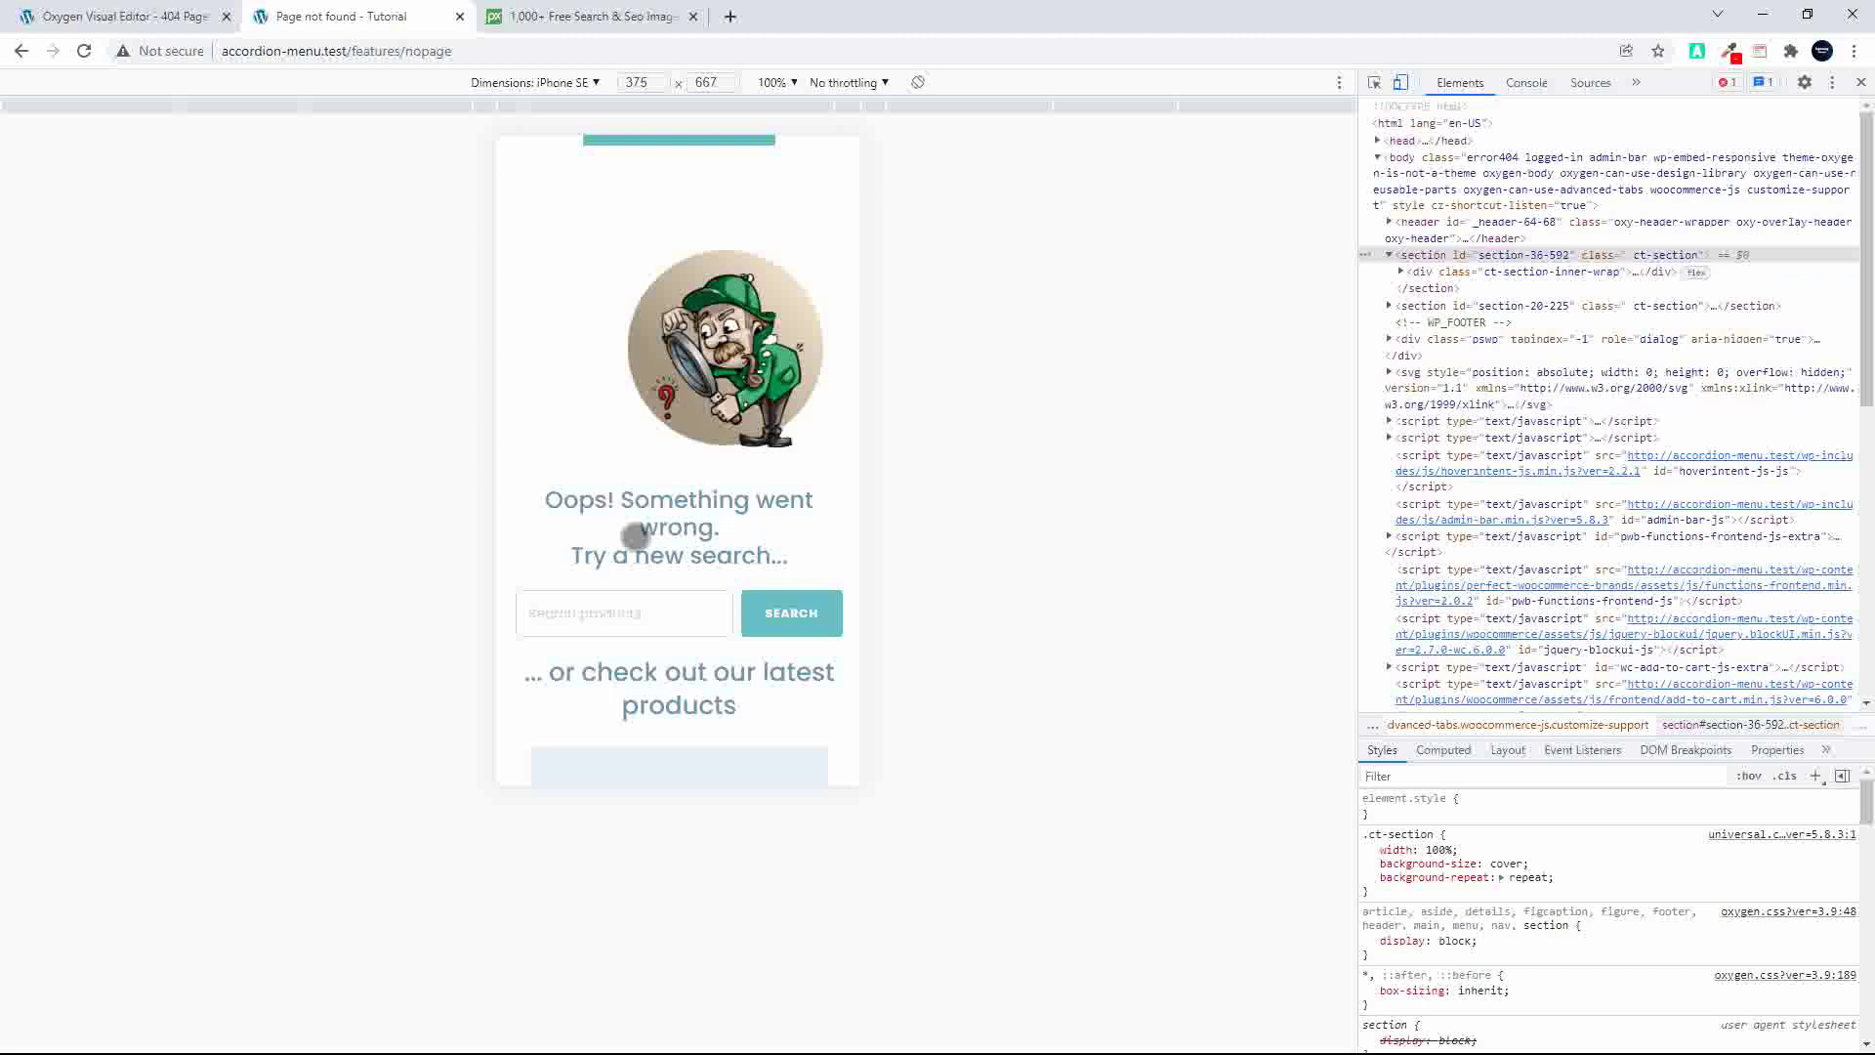
pyautogui.scroll(-3, 716, 583)
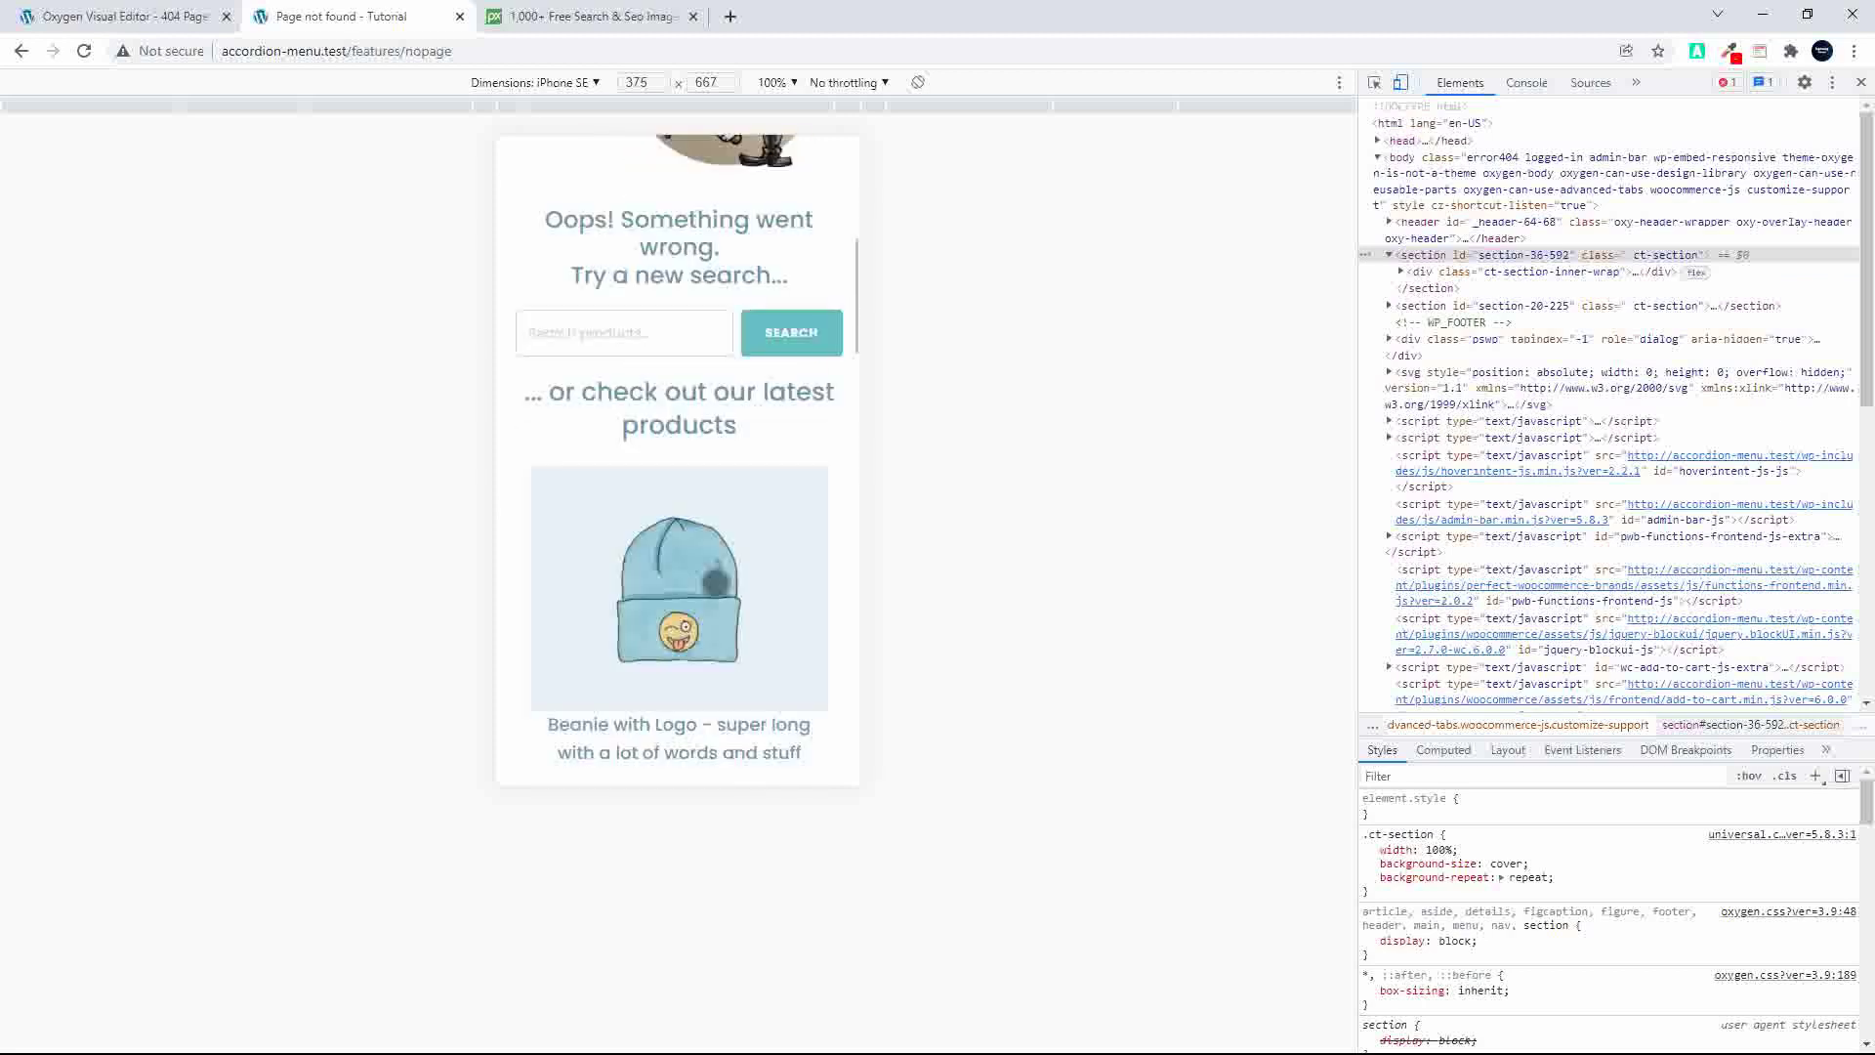
pyautogui.scroll(4, 716, 583)
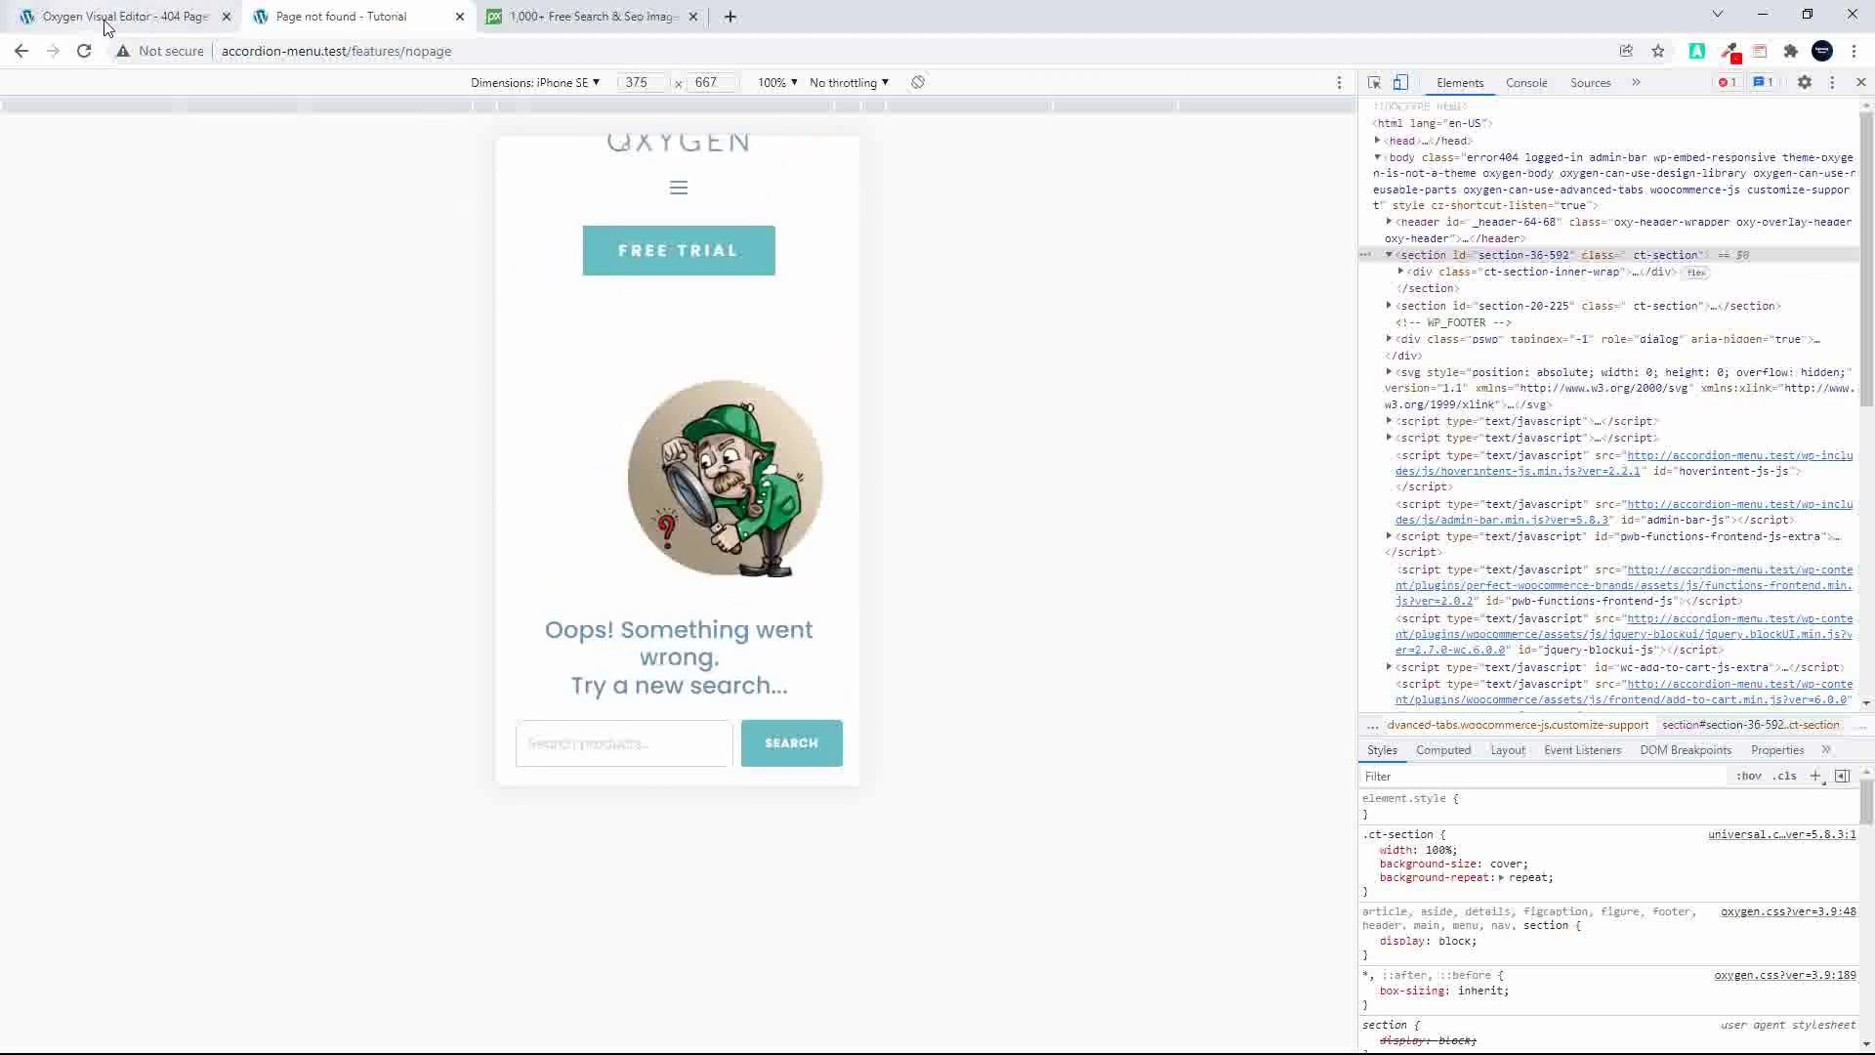
# Step: Return to the Oxygen editor and set the main Section's top and bottom container padding to 20 px
pyautogui.click(117, 17)
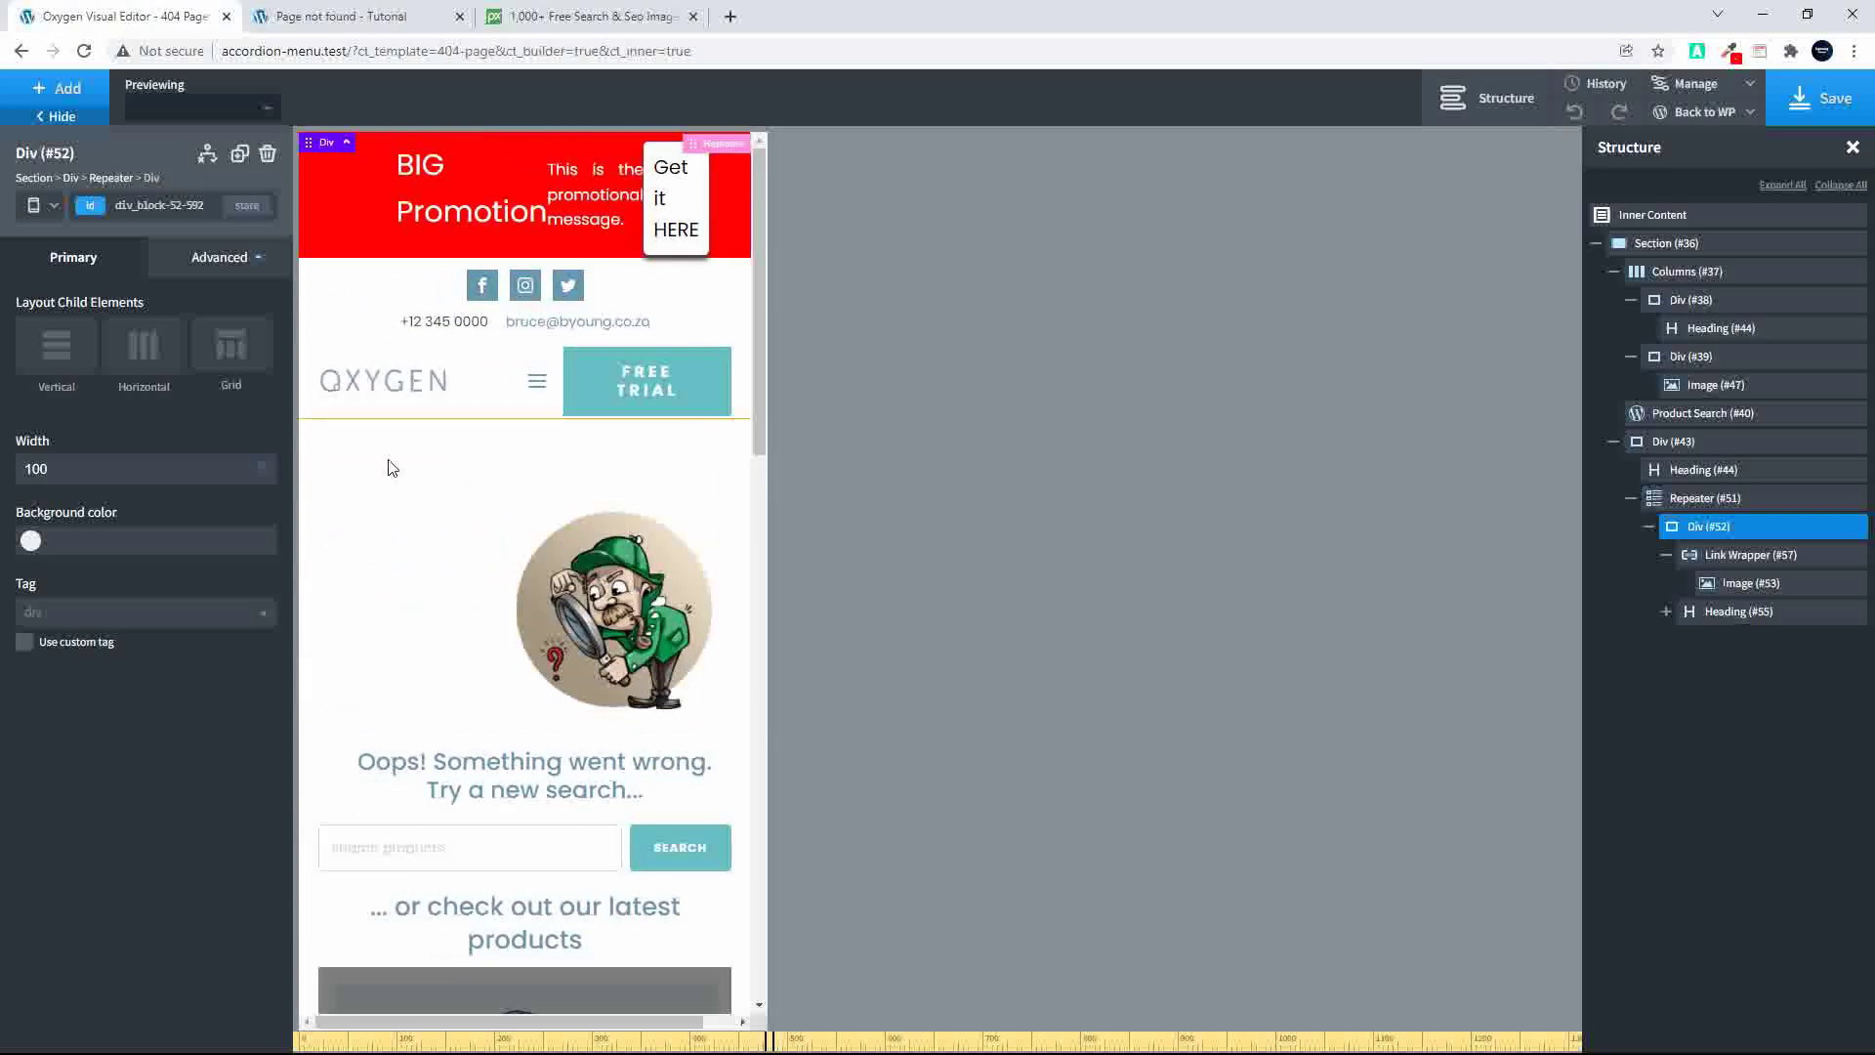
pyautogui.click(392, 467)
pyautogui.click(205, 277)
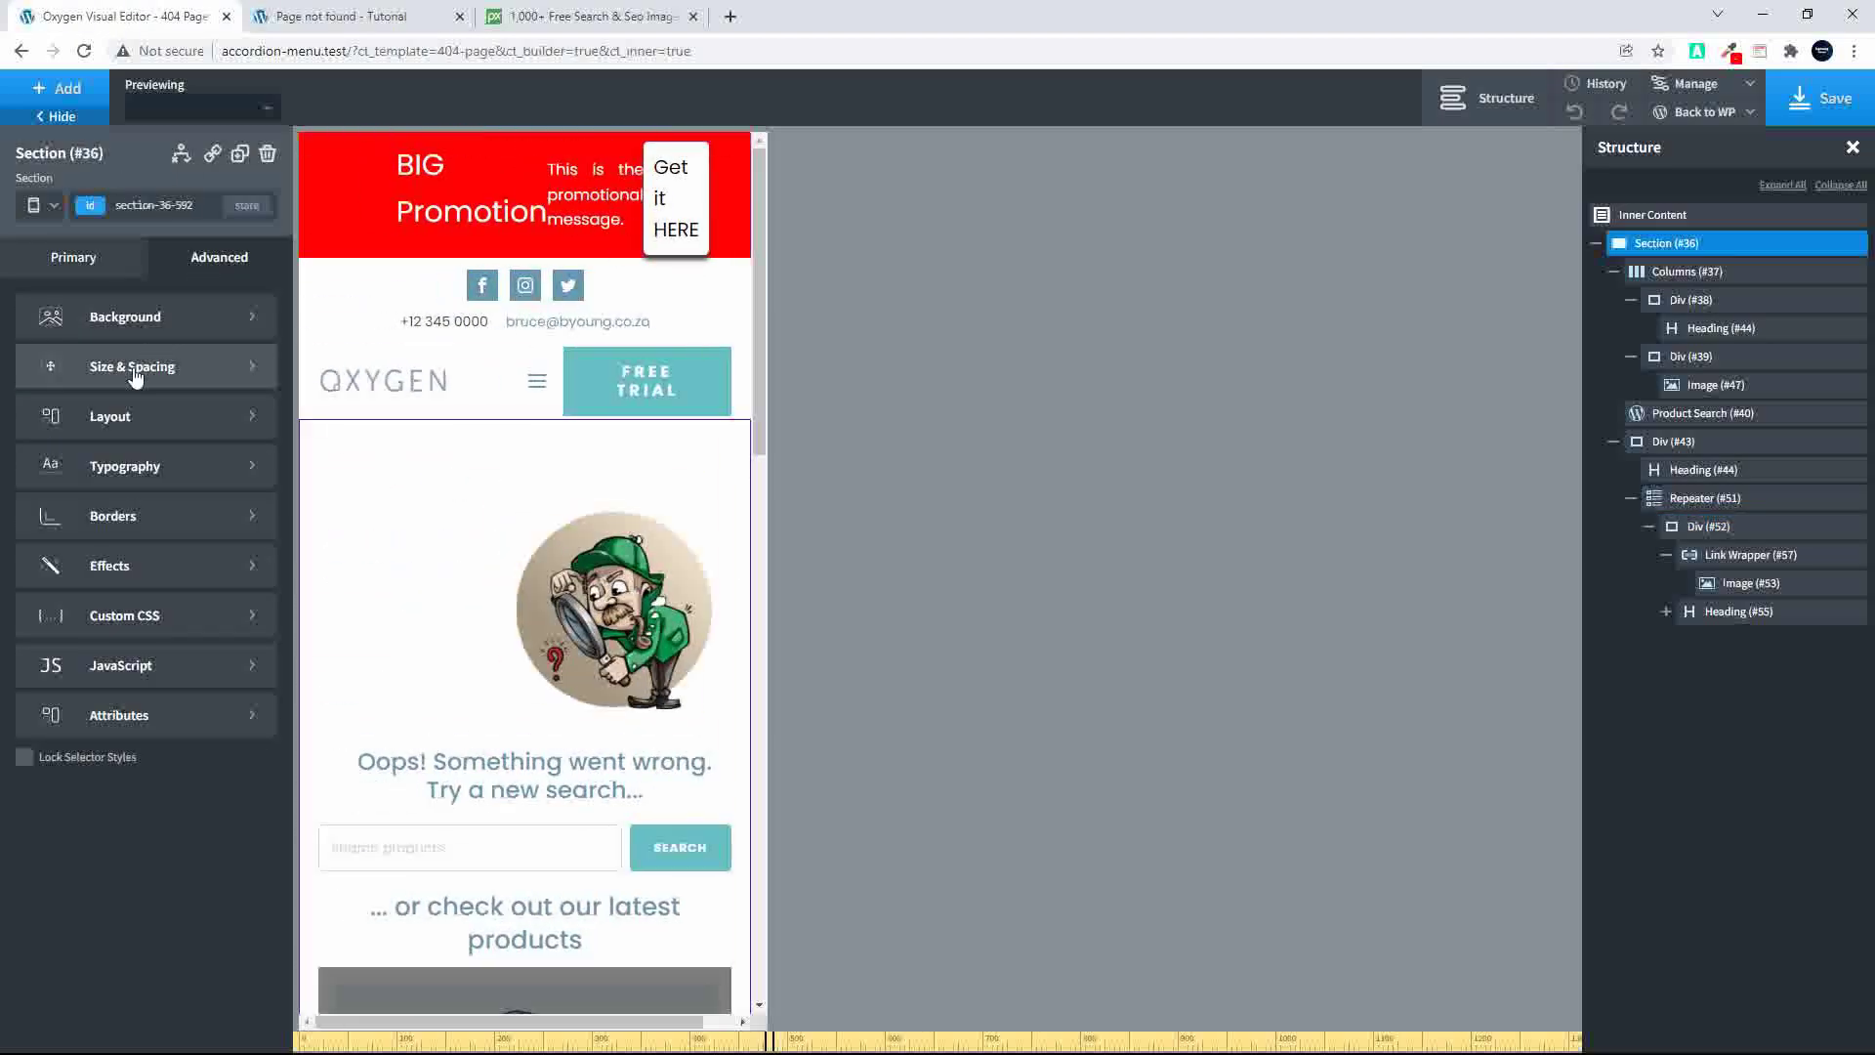
pyautogui.click(144, 369)
pyautogui.click(136, 374)
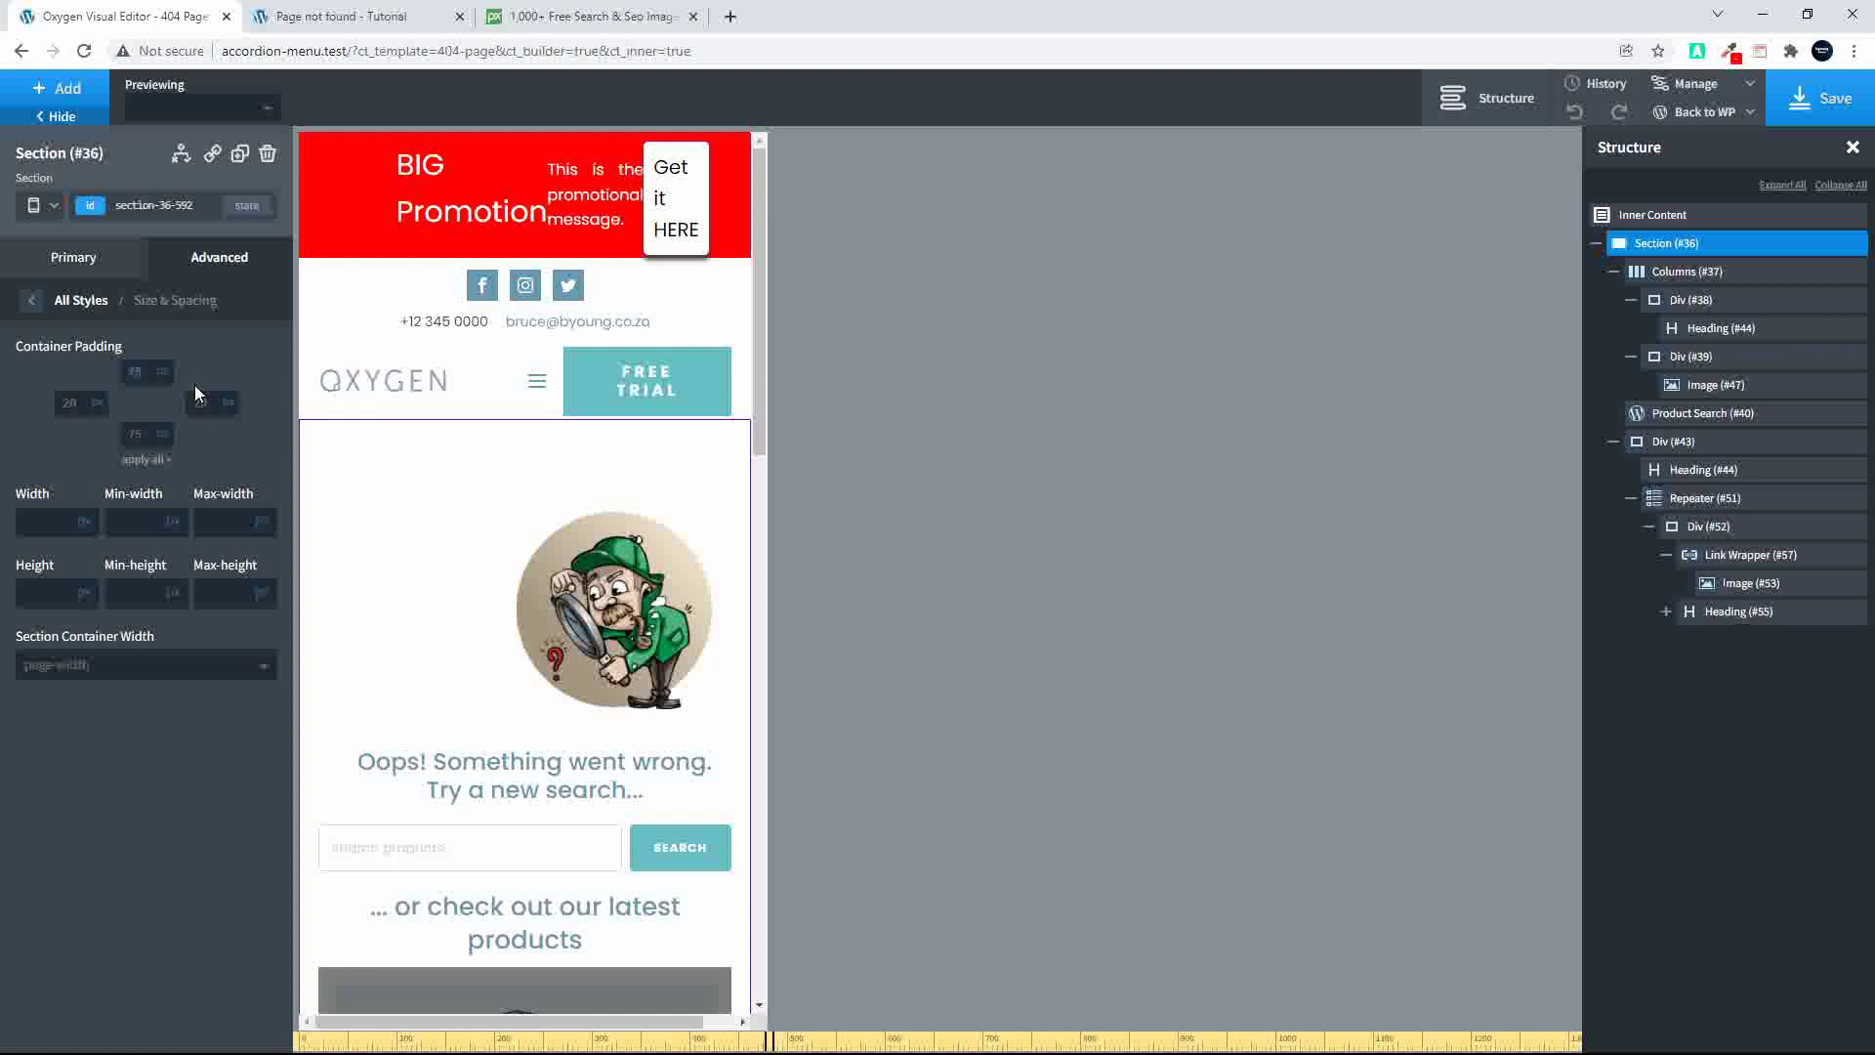
pyautogui.write('20')
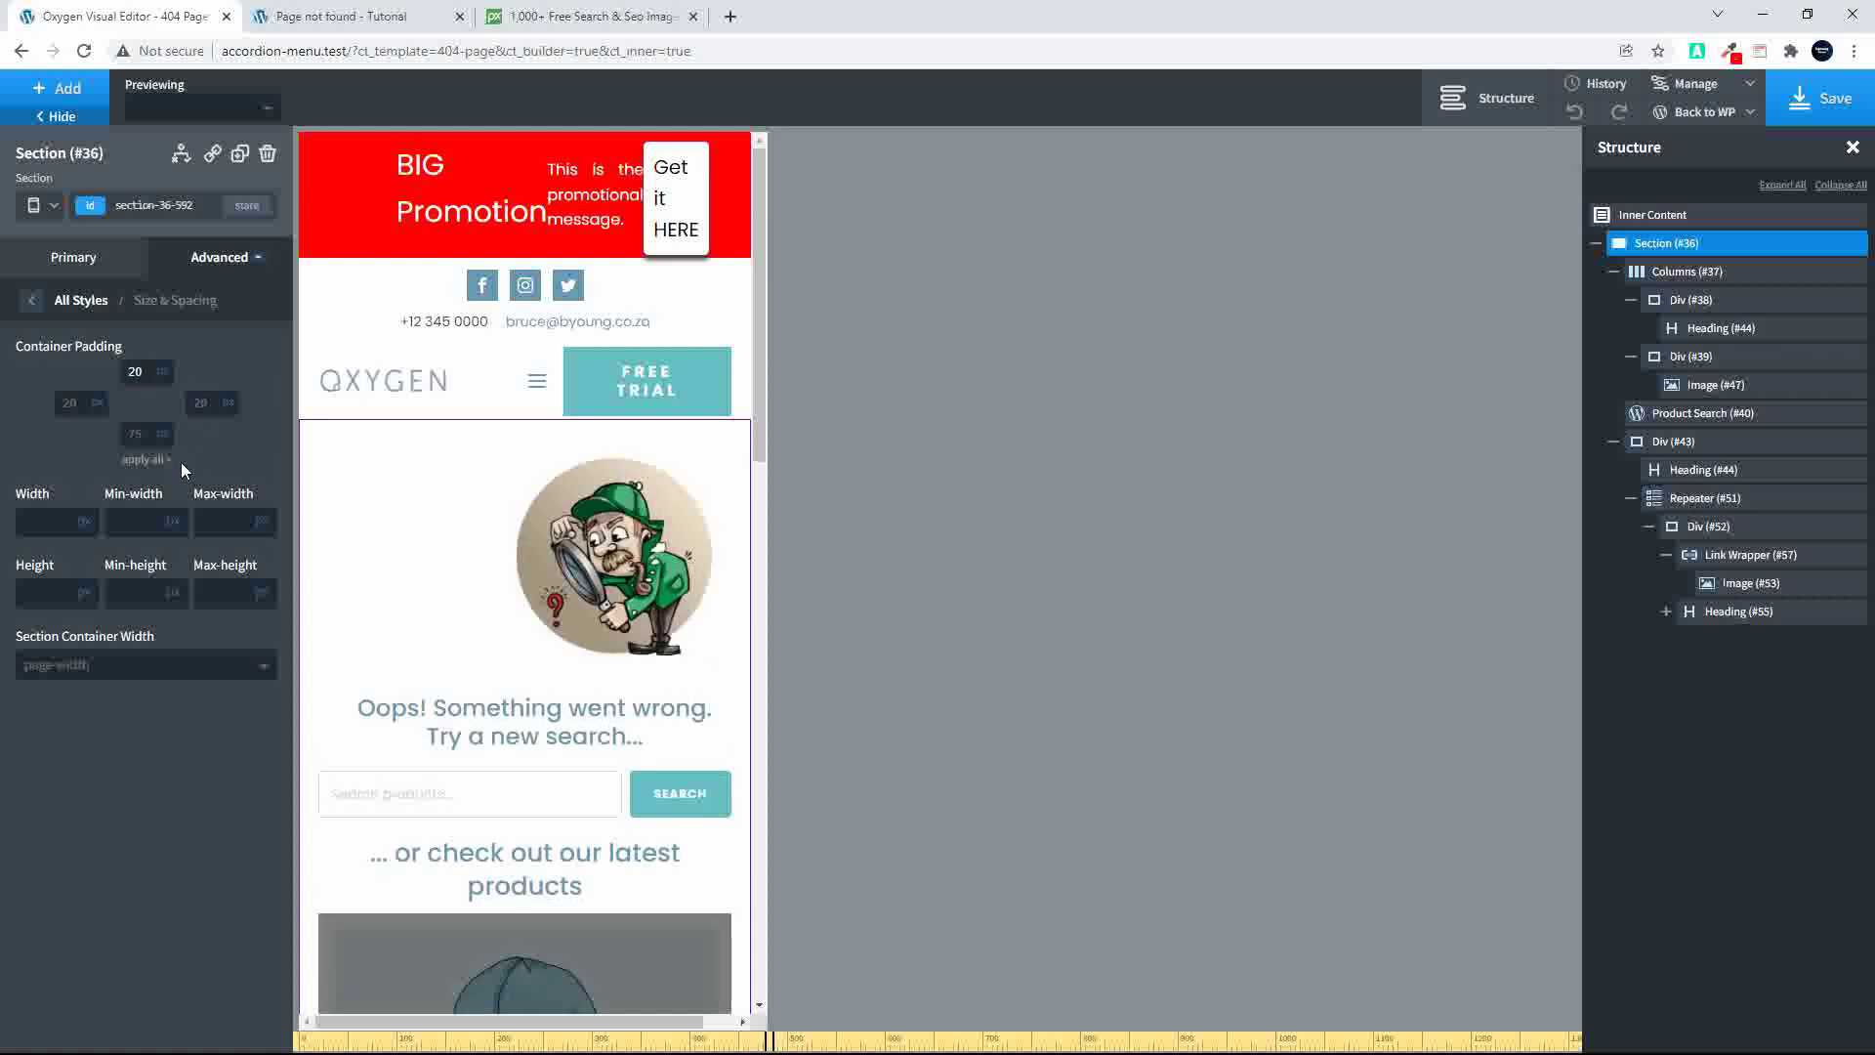
pyautogui.write('20')
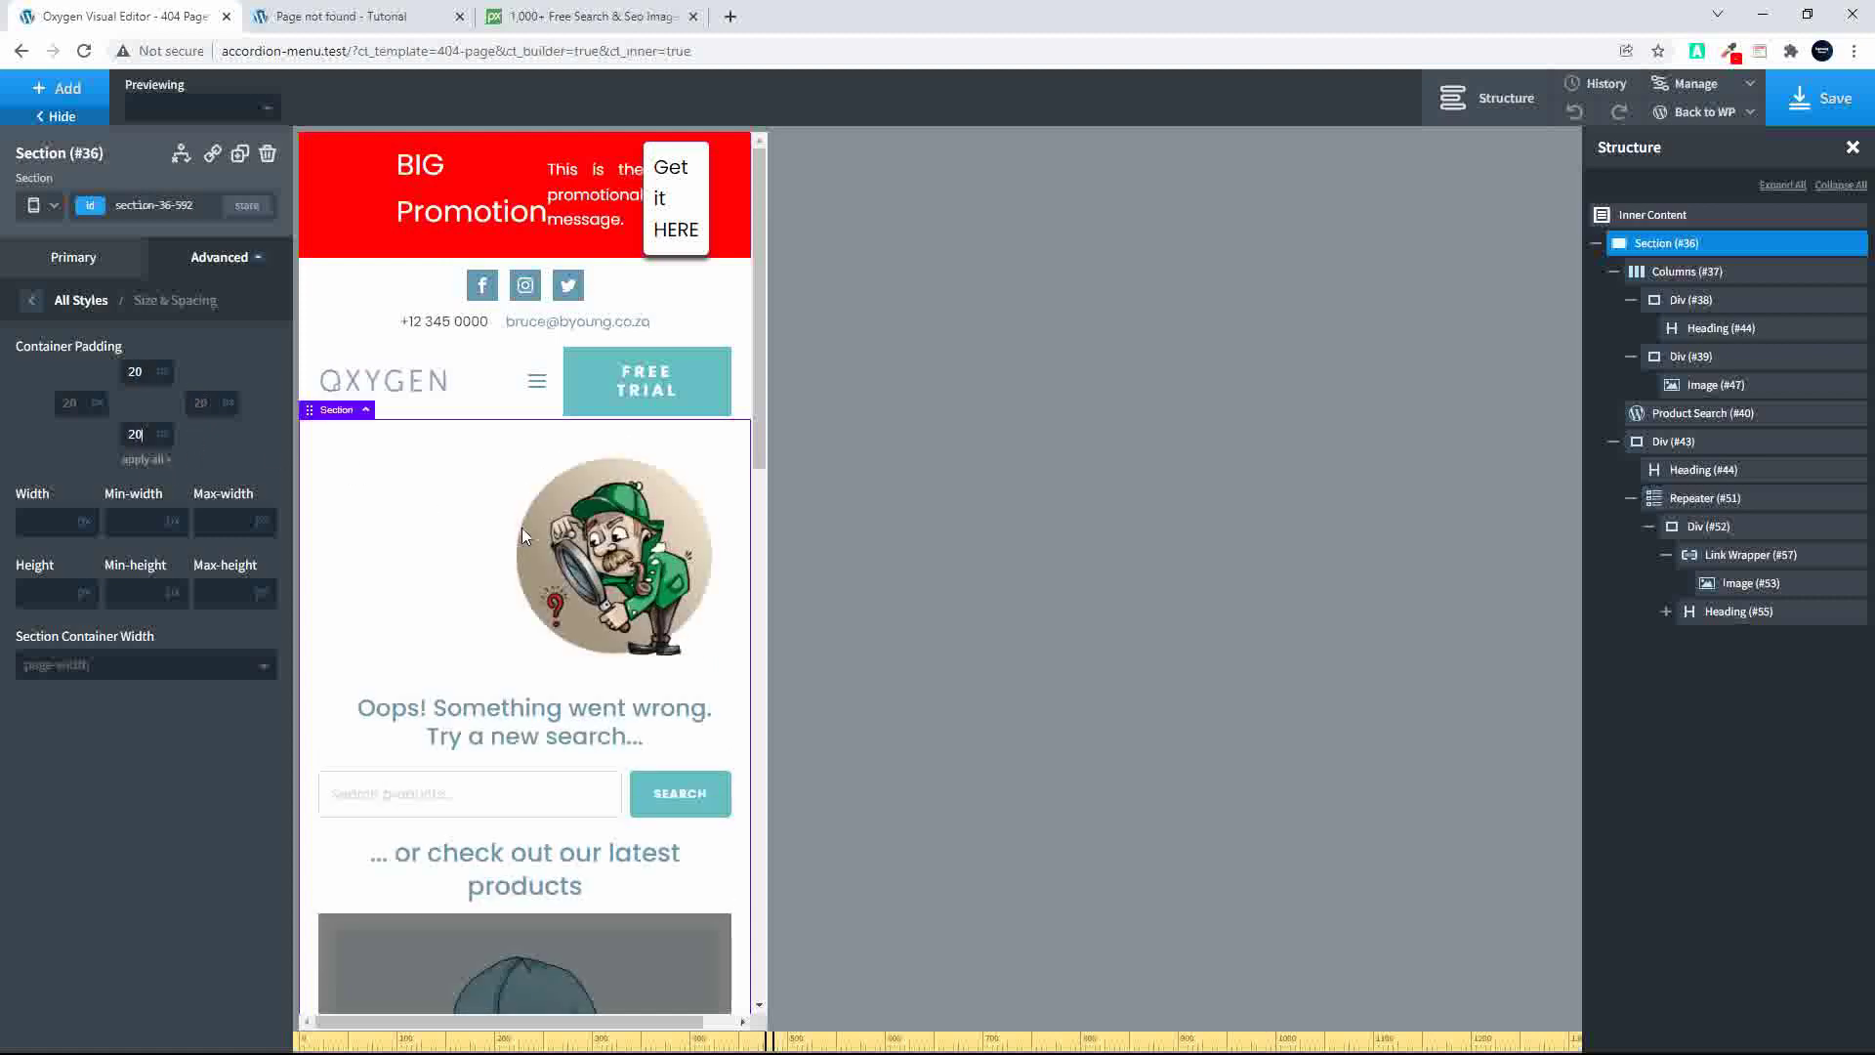
# Step: Center the detective image horizontally in its Div and set the image width to 250 px
pyautogui.click(379, 546)
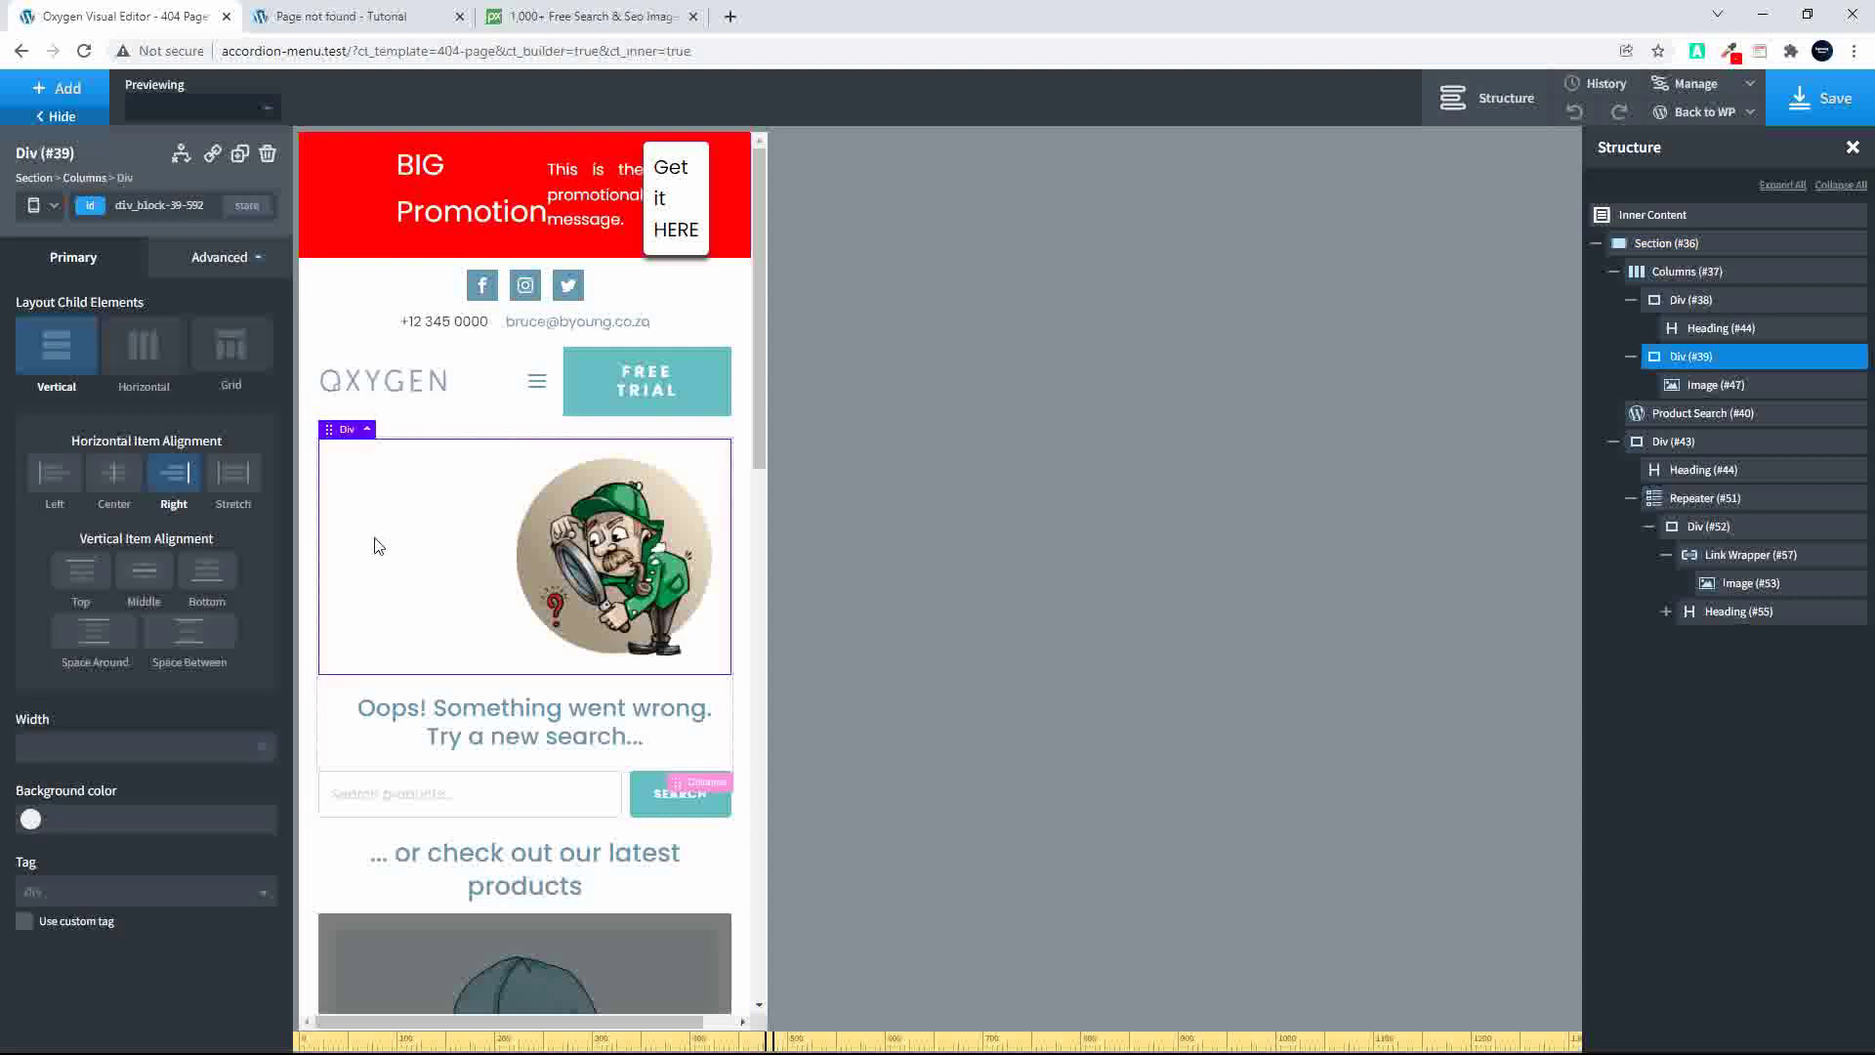
pyautogui.click(119, 482)
pyautogui.click(541, 570)
pyautogui.doubleClick(51, 457)
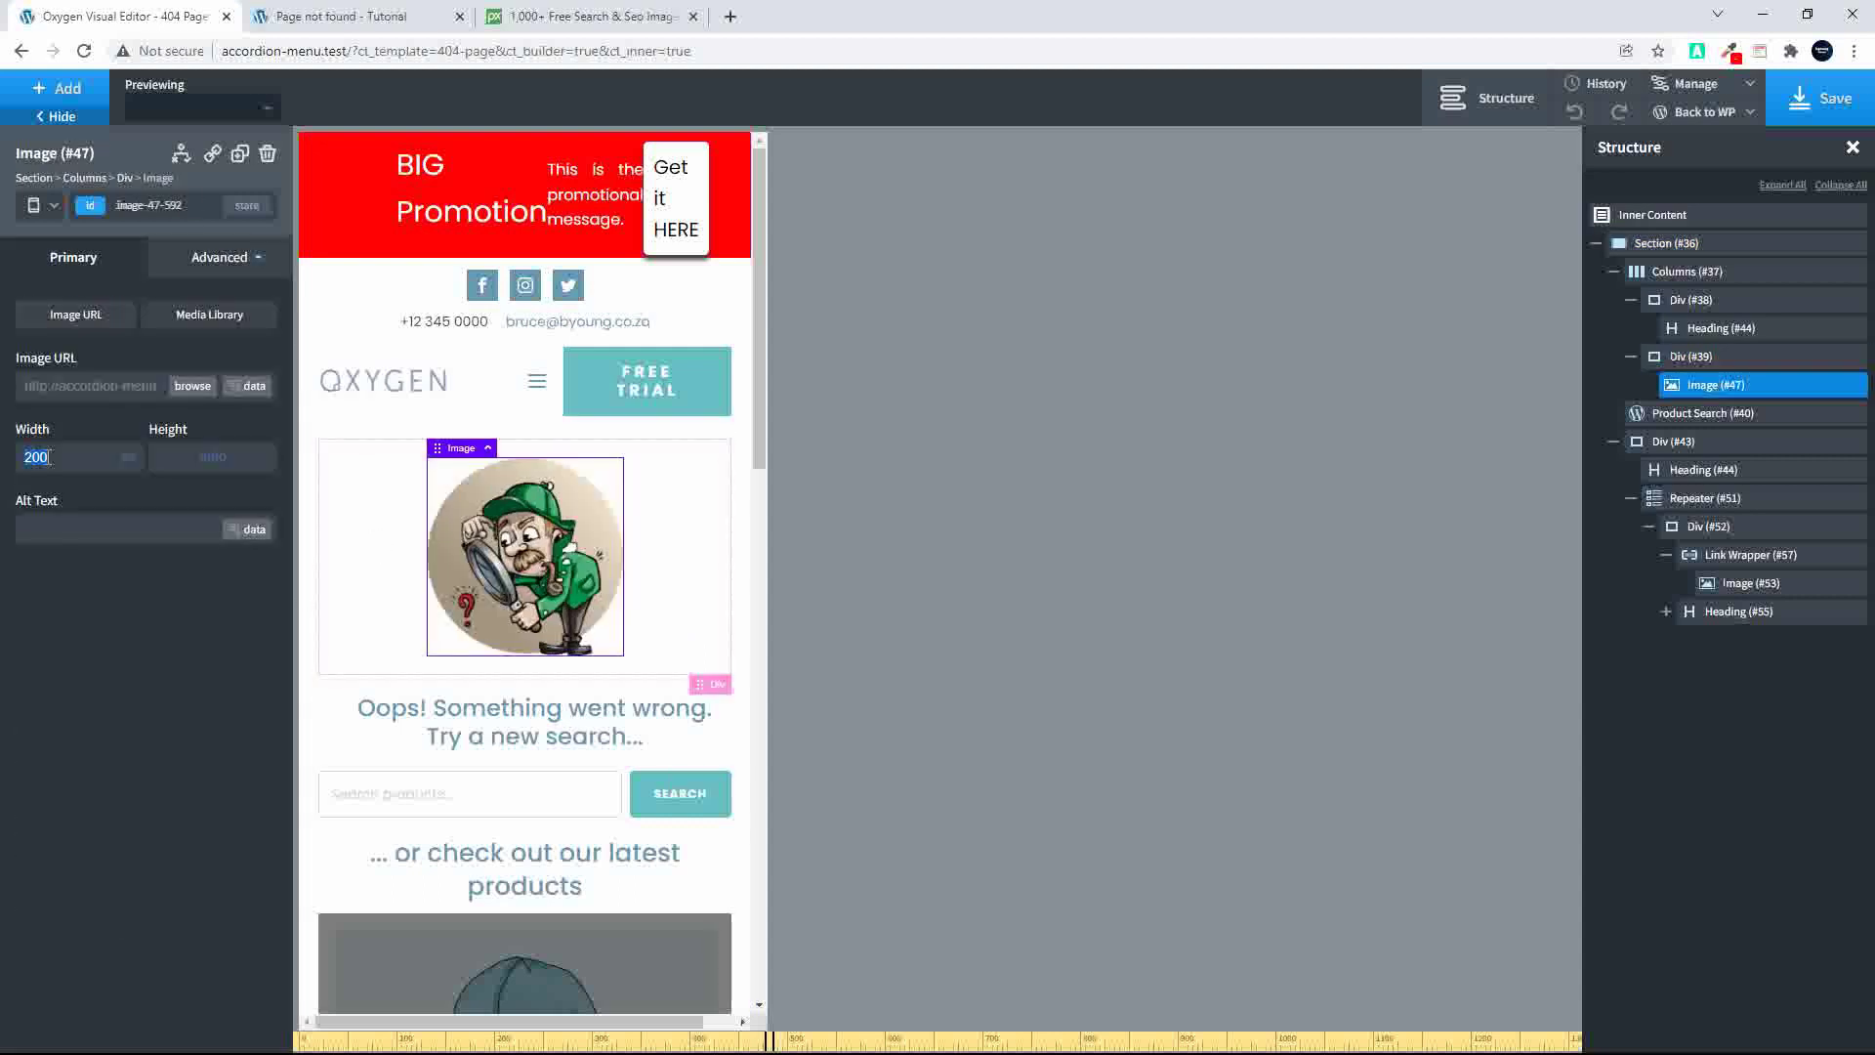
pyautogui.write('250')
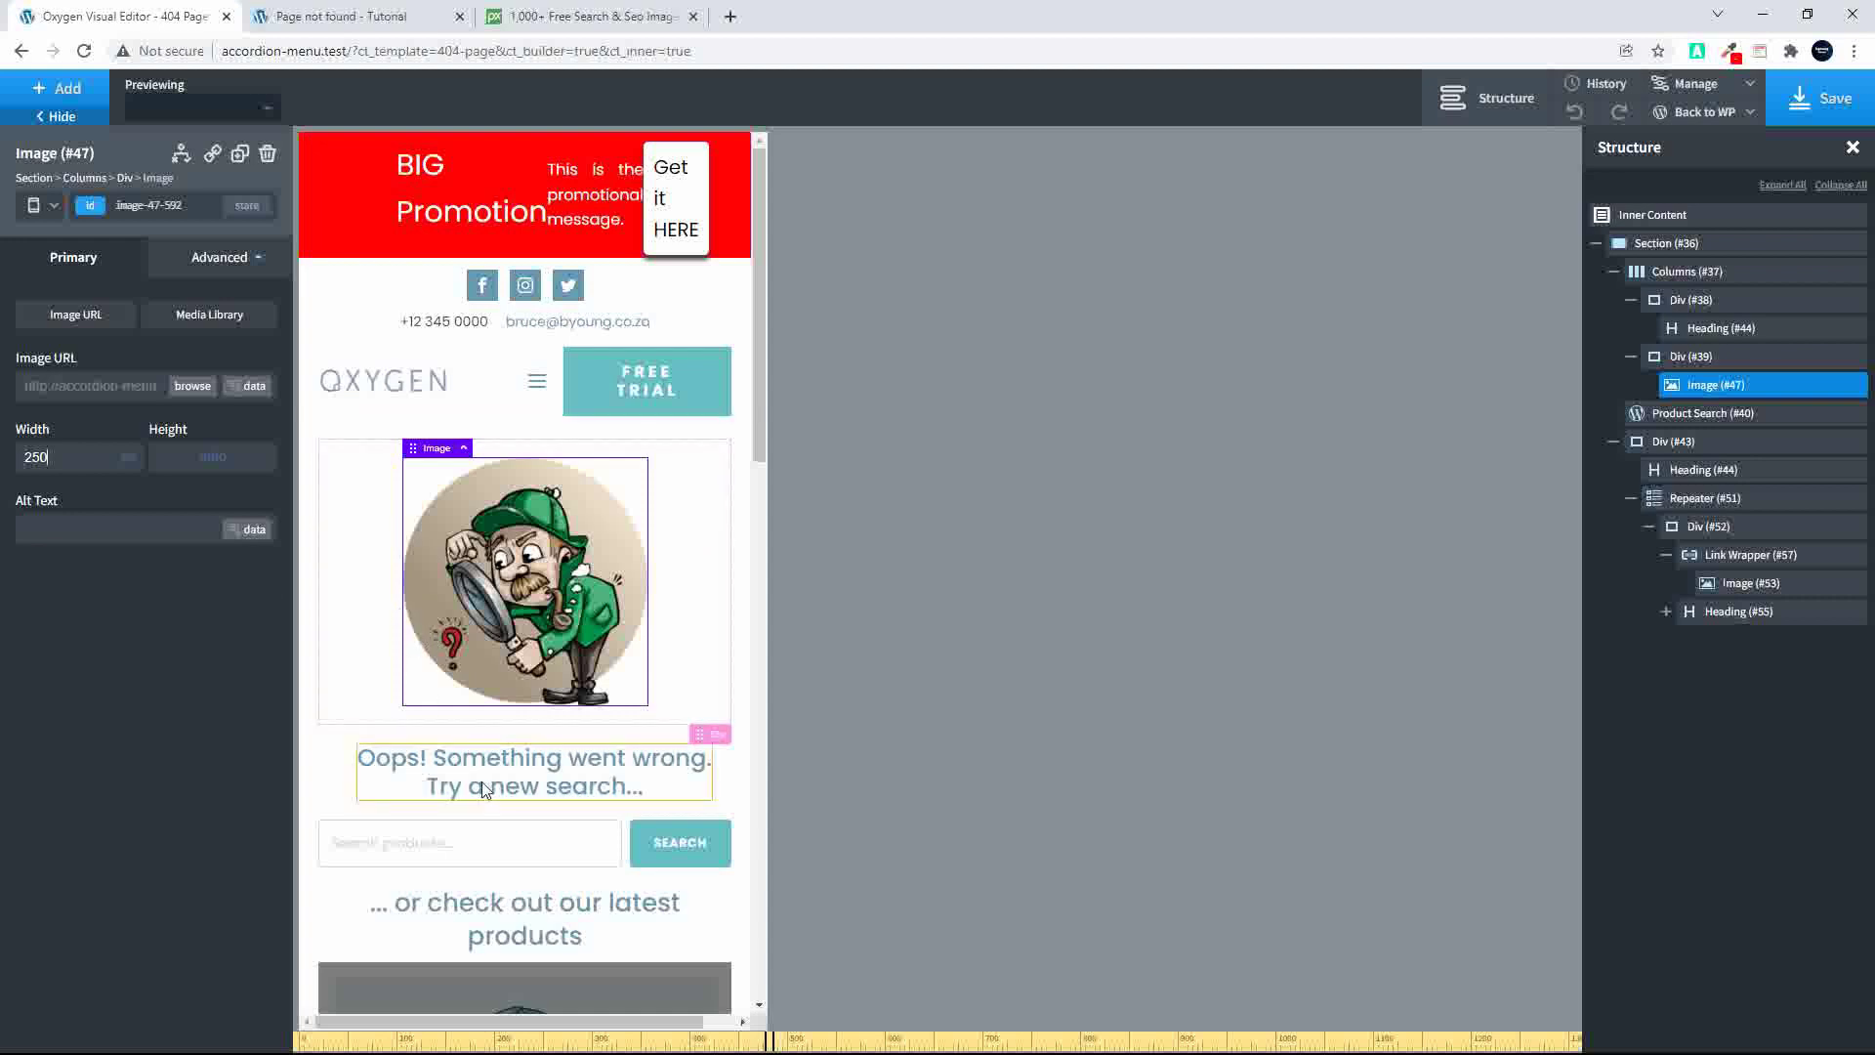
# Step: Save the template and check the refreshed live 404 page at phone size, from the header to the latest products
pyautogui.scroll(-2, 482, 781)
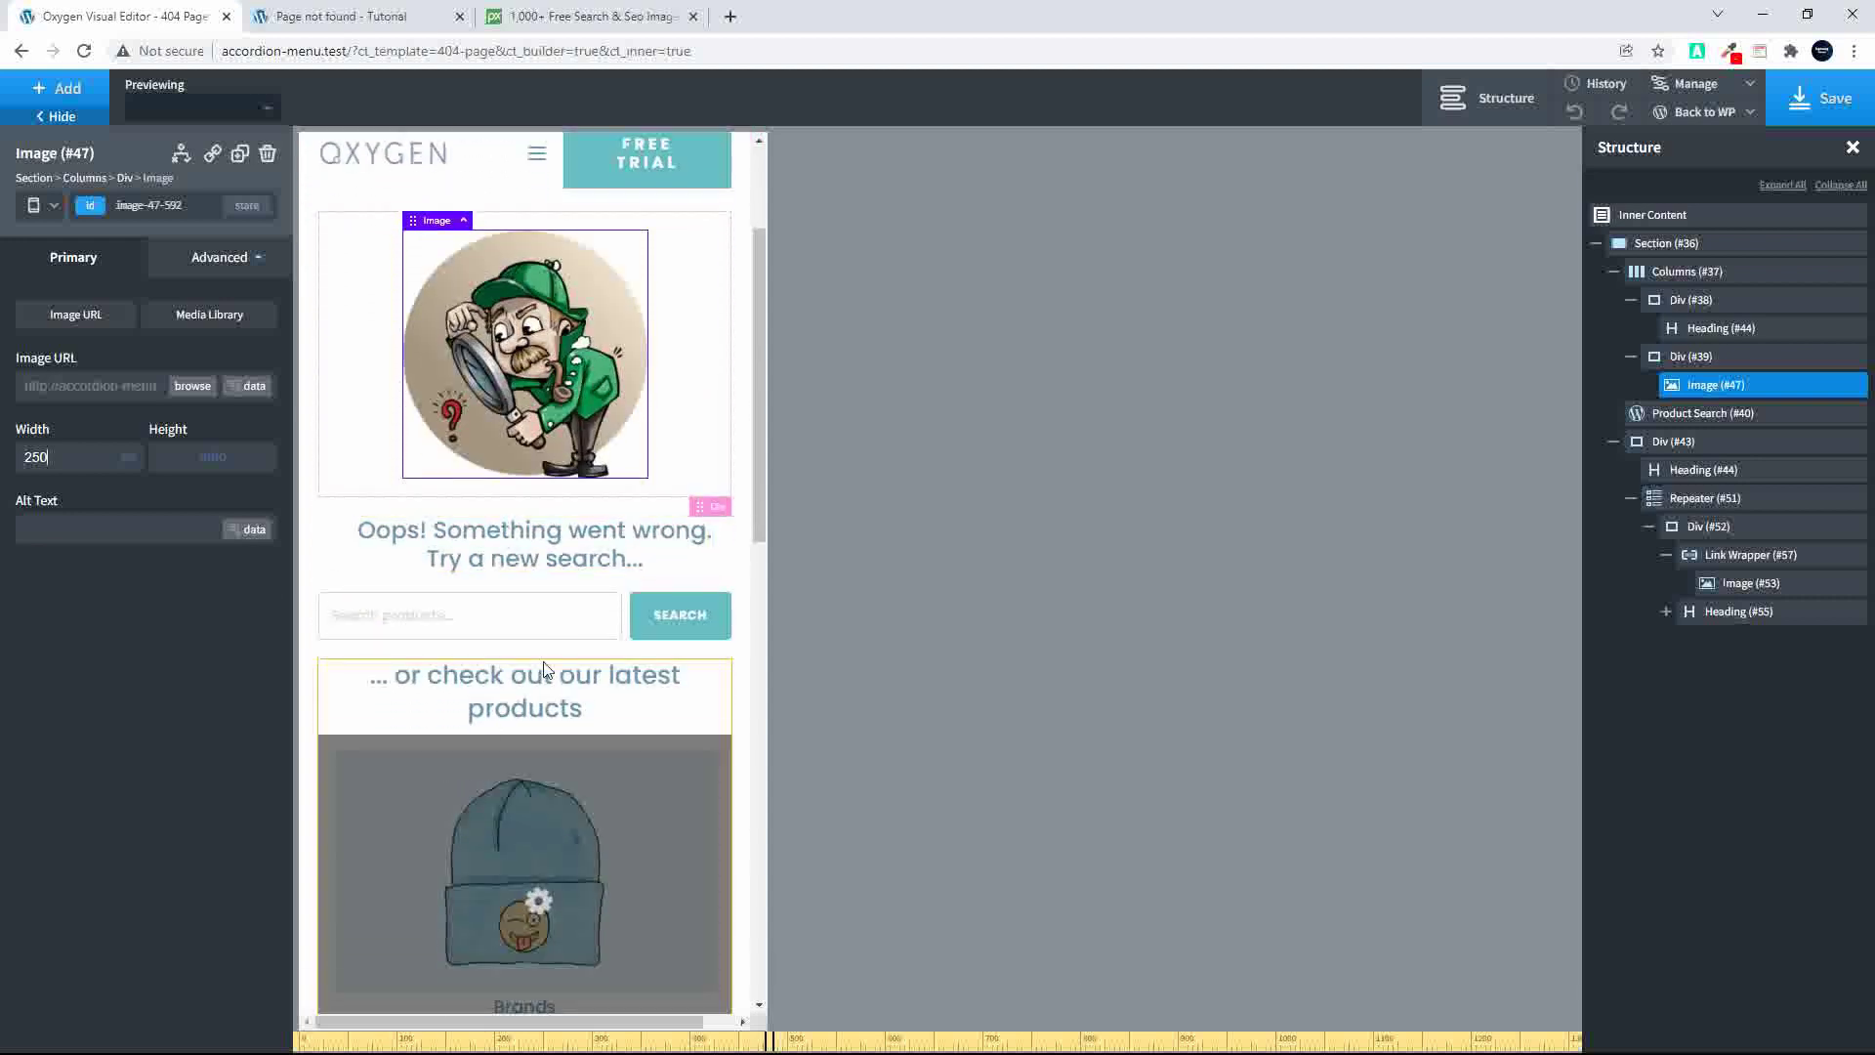
pyautogui.click(1819, 97)
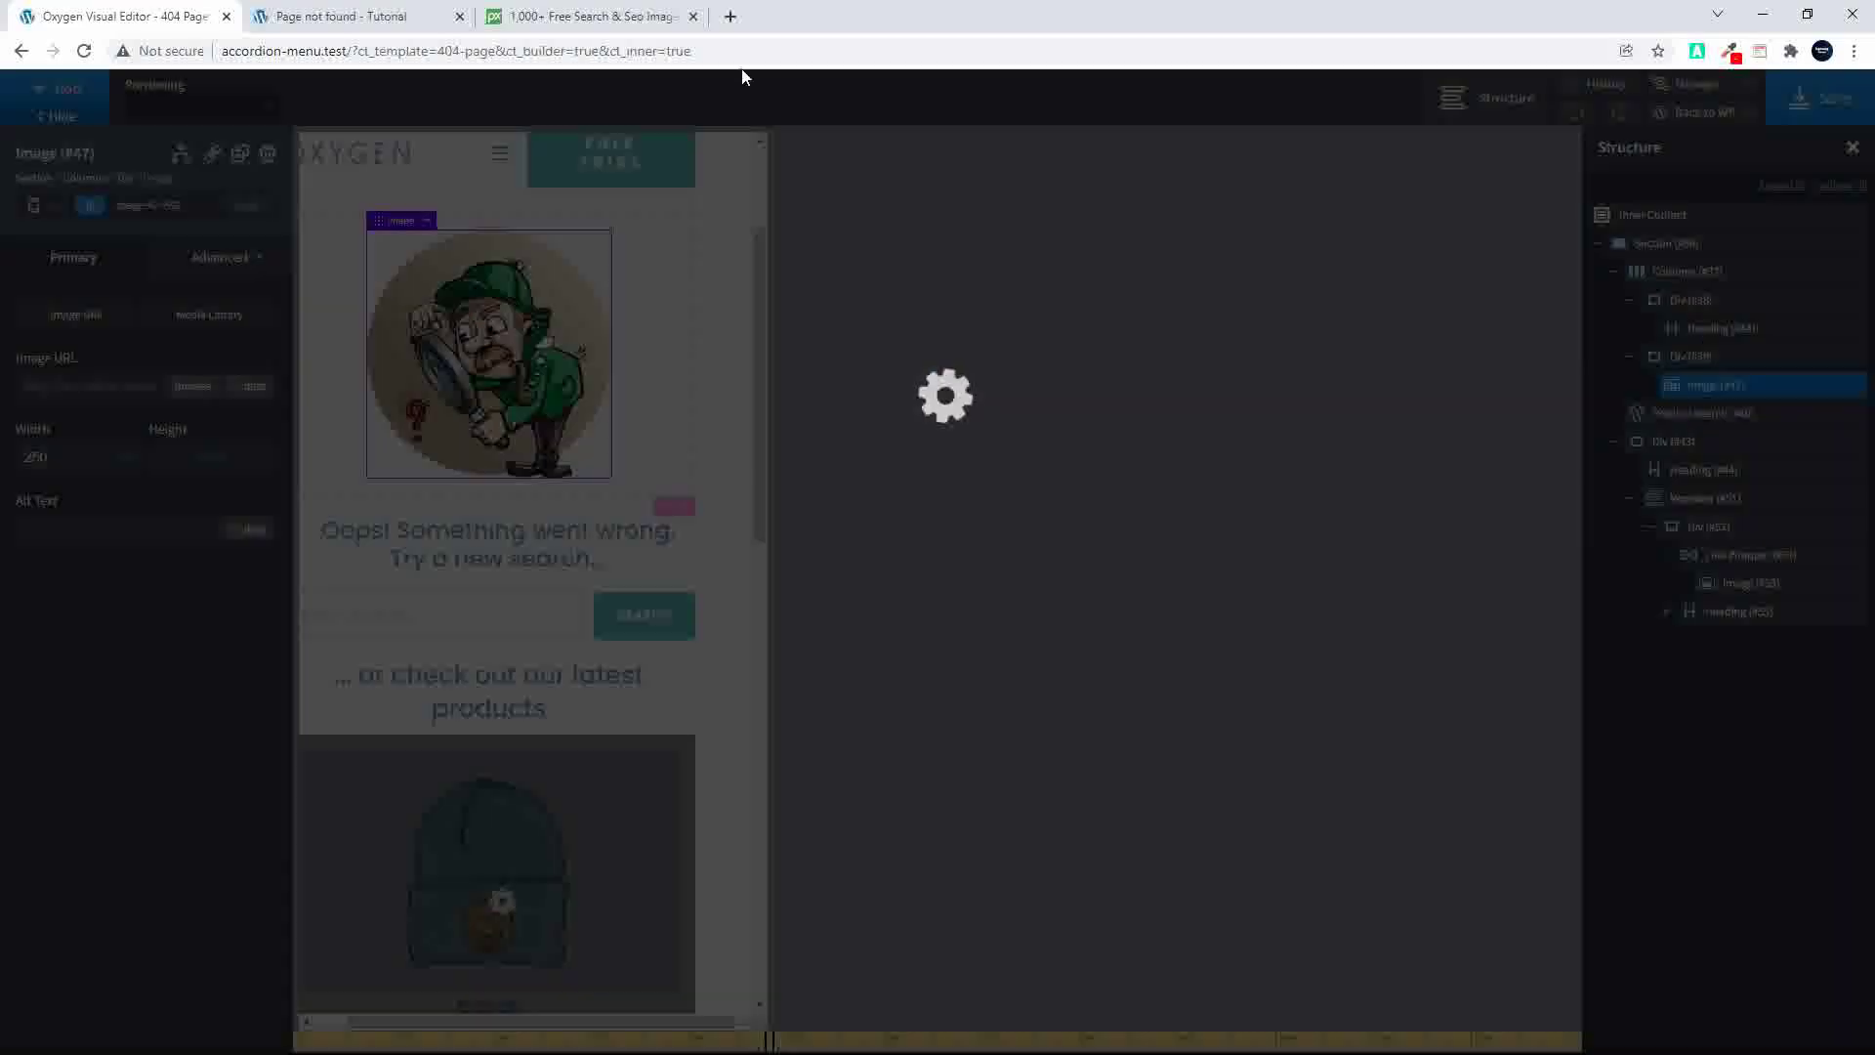
pyautogui.click(332, 17)
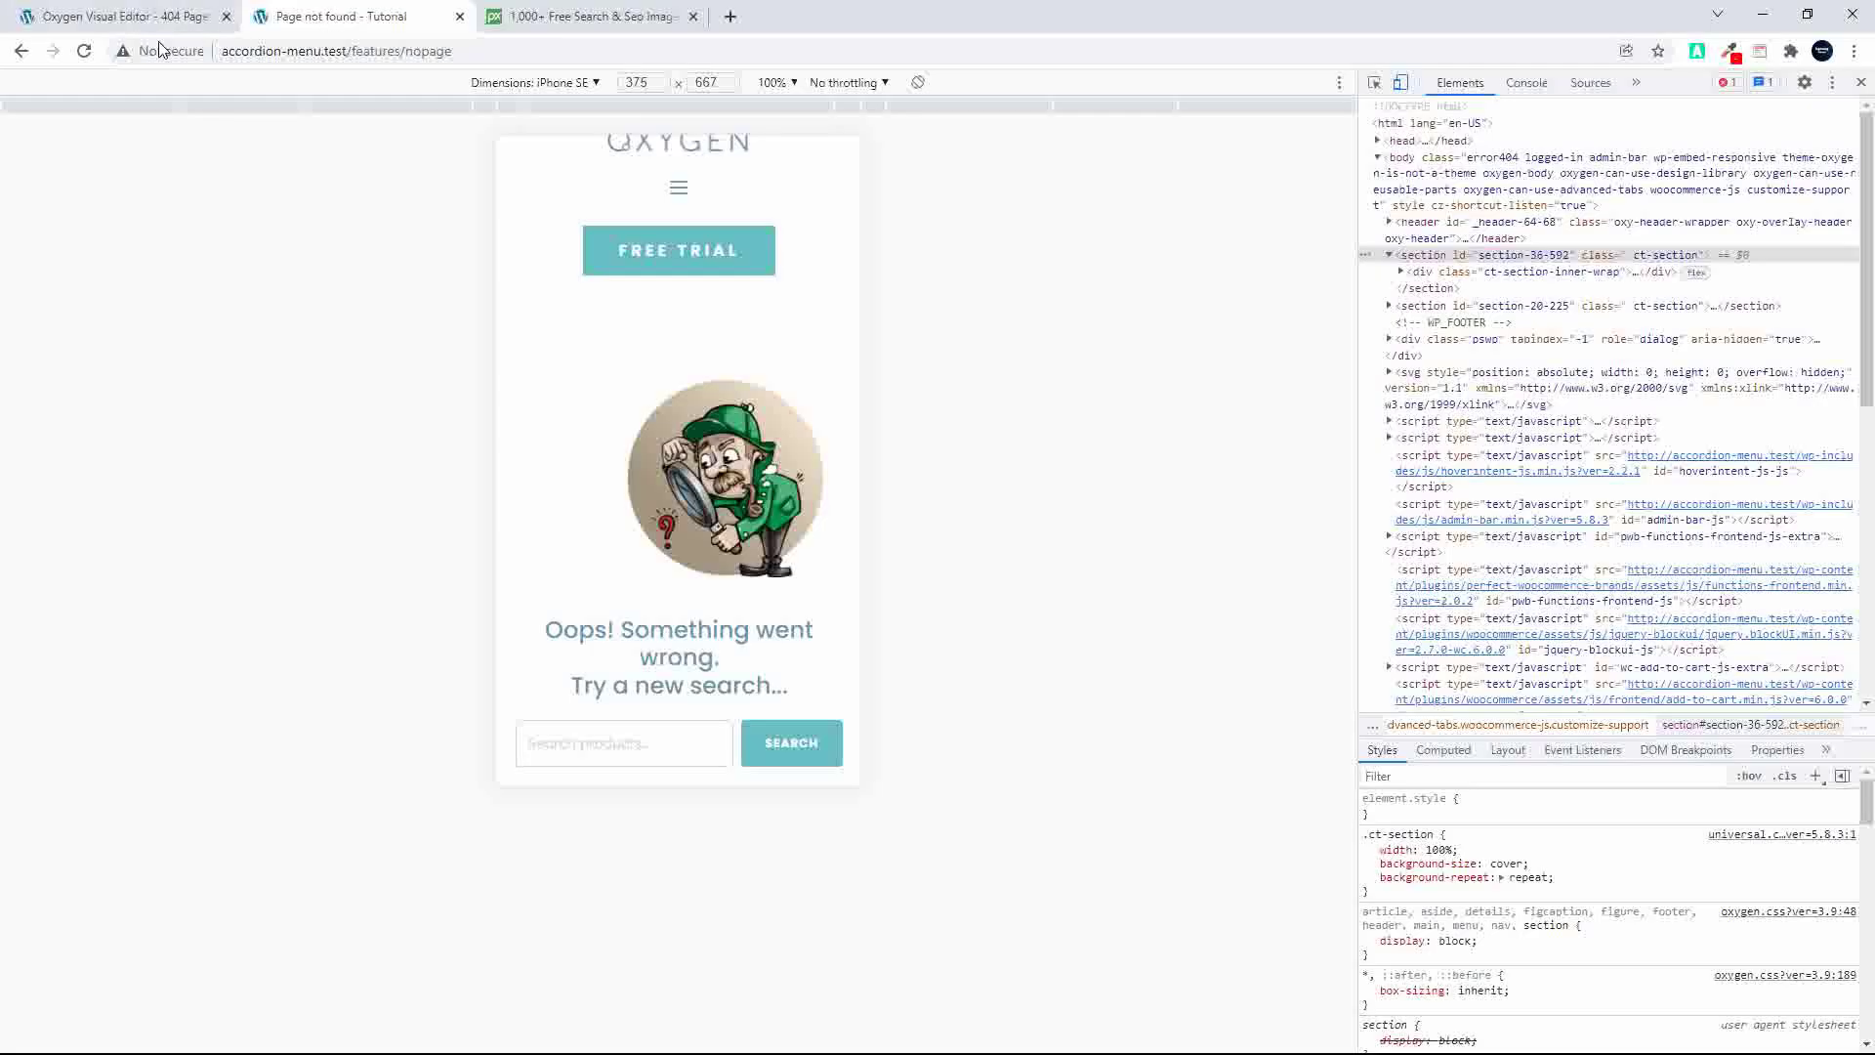
pyautogui.click(84, 51)
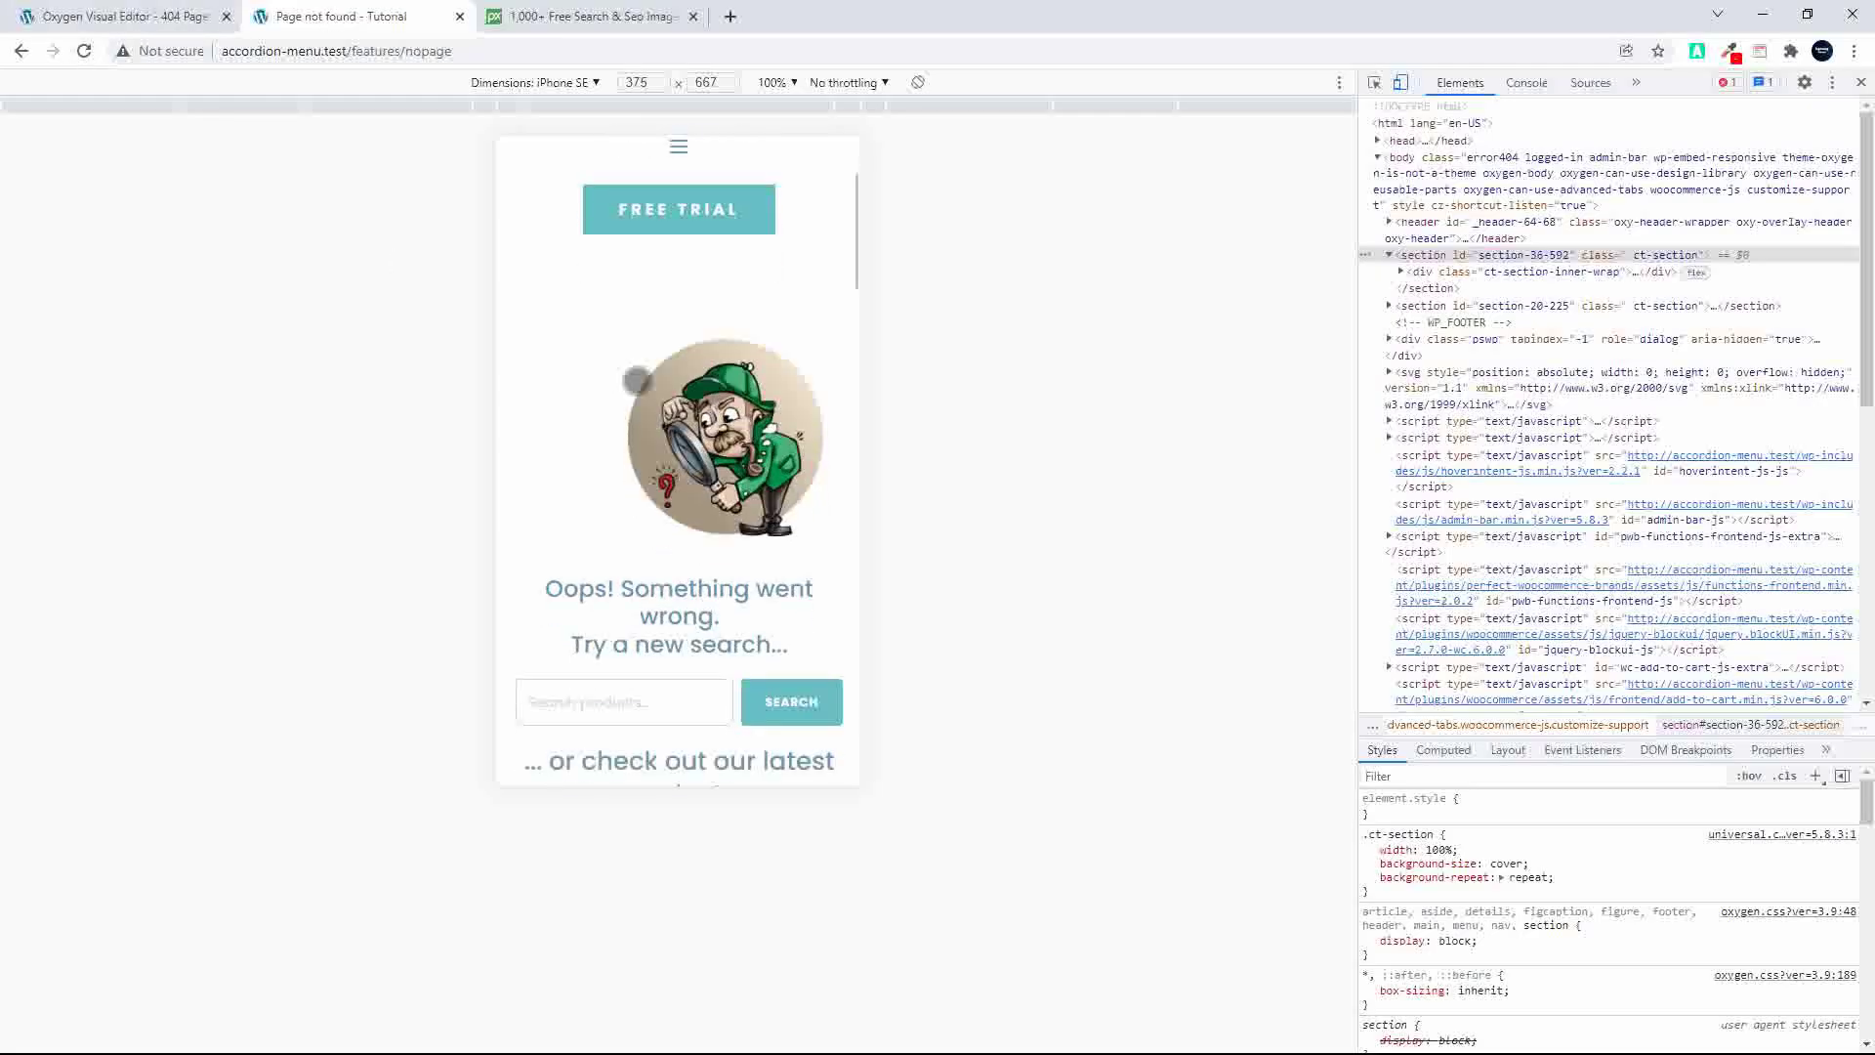
pyautogui.click(84, 51)
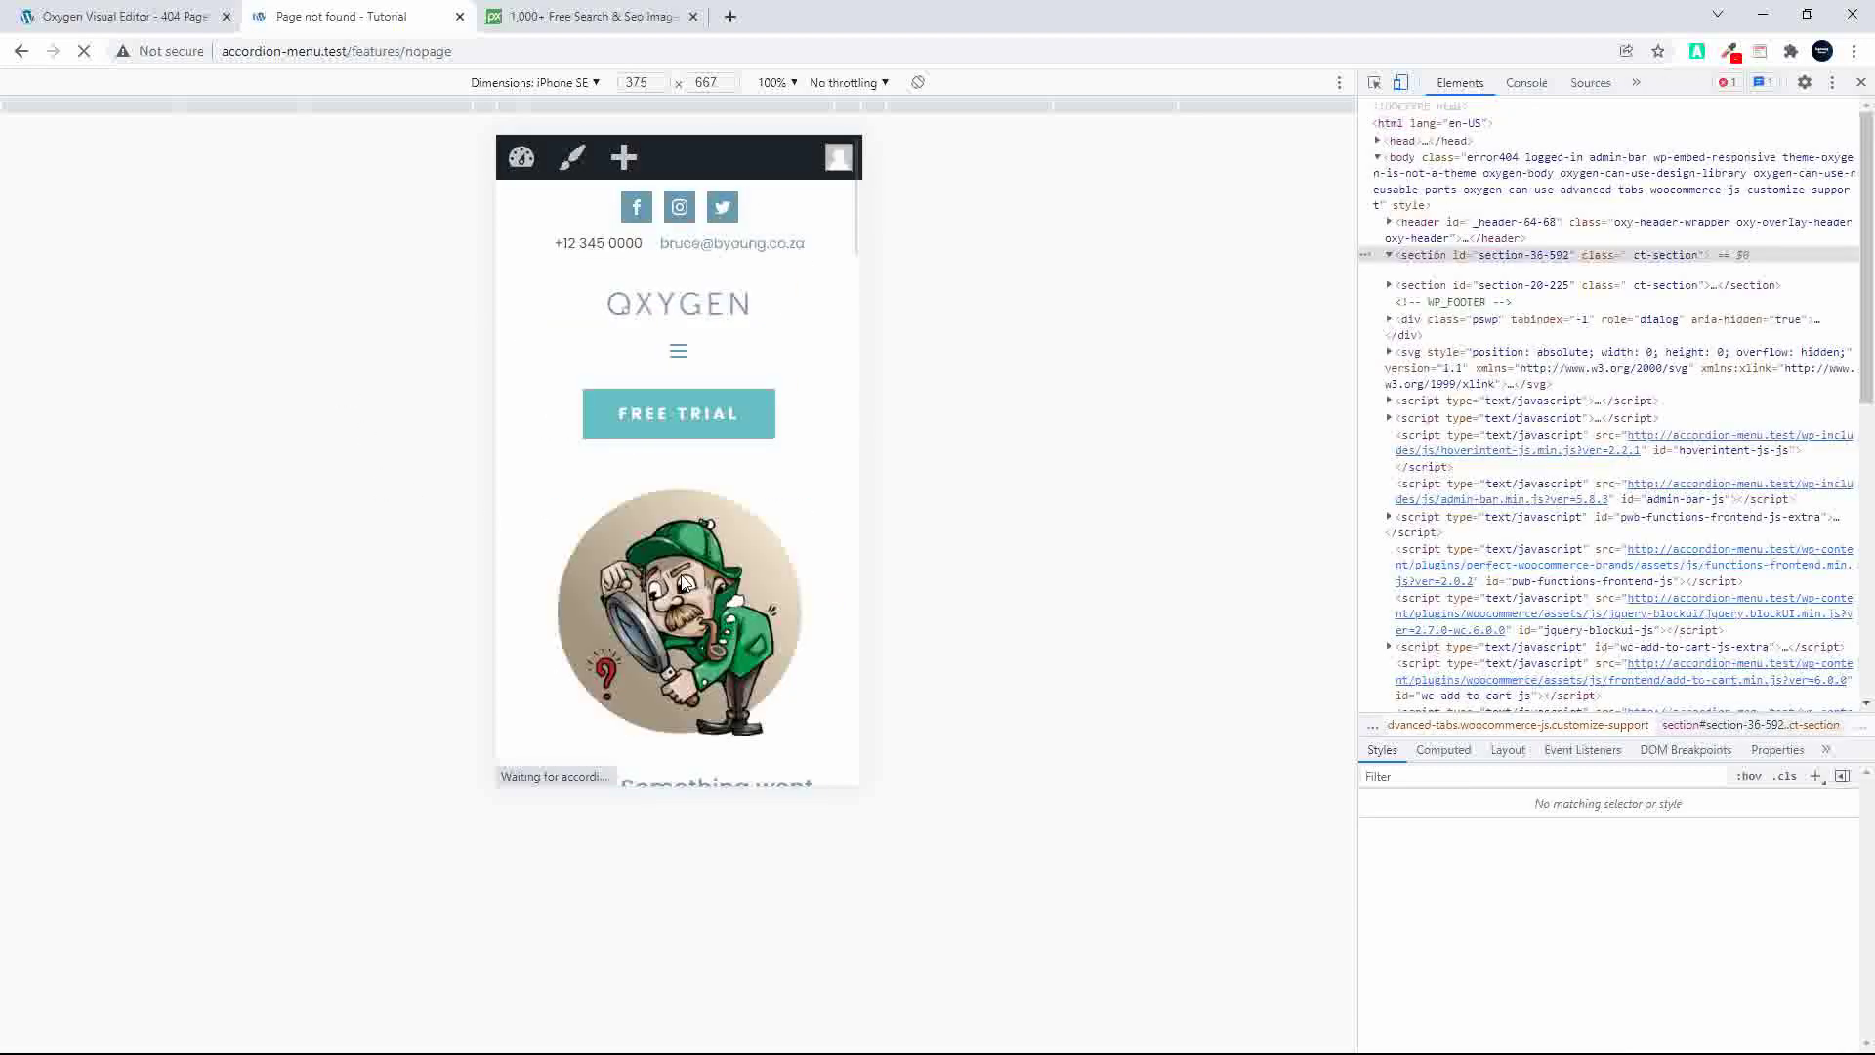
pyautogui.scroll(-2, 700, 599)
pyautogui.scroll(-1, 720, 611)
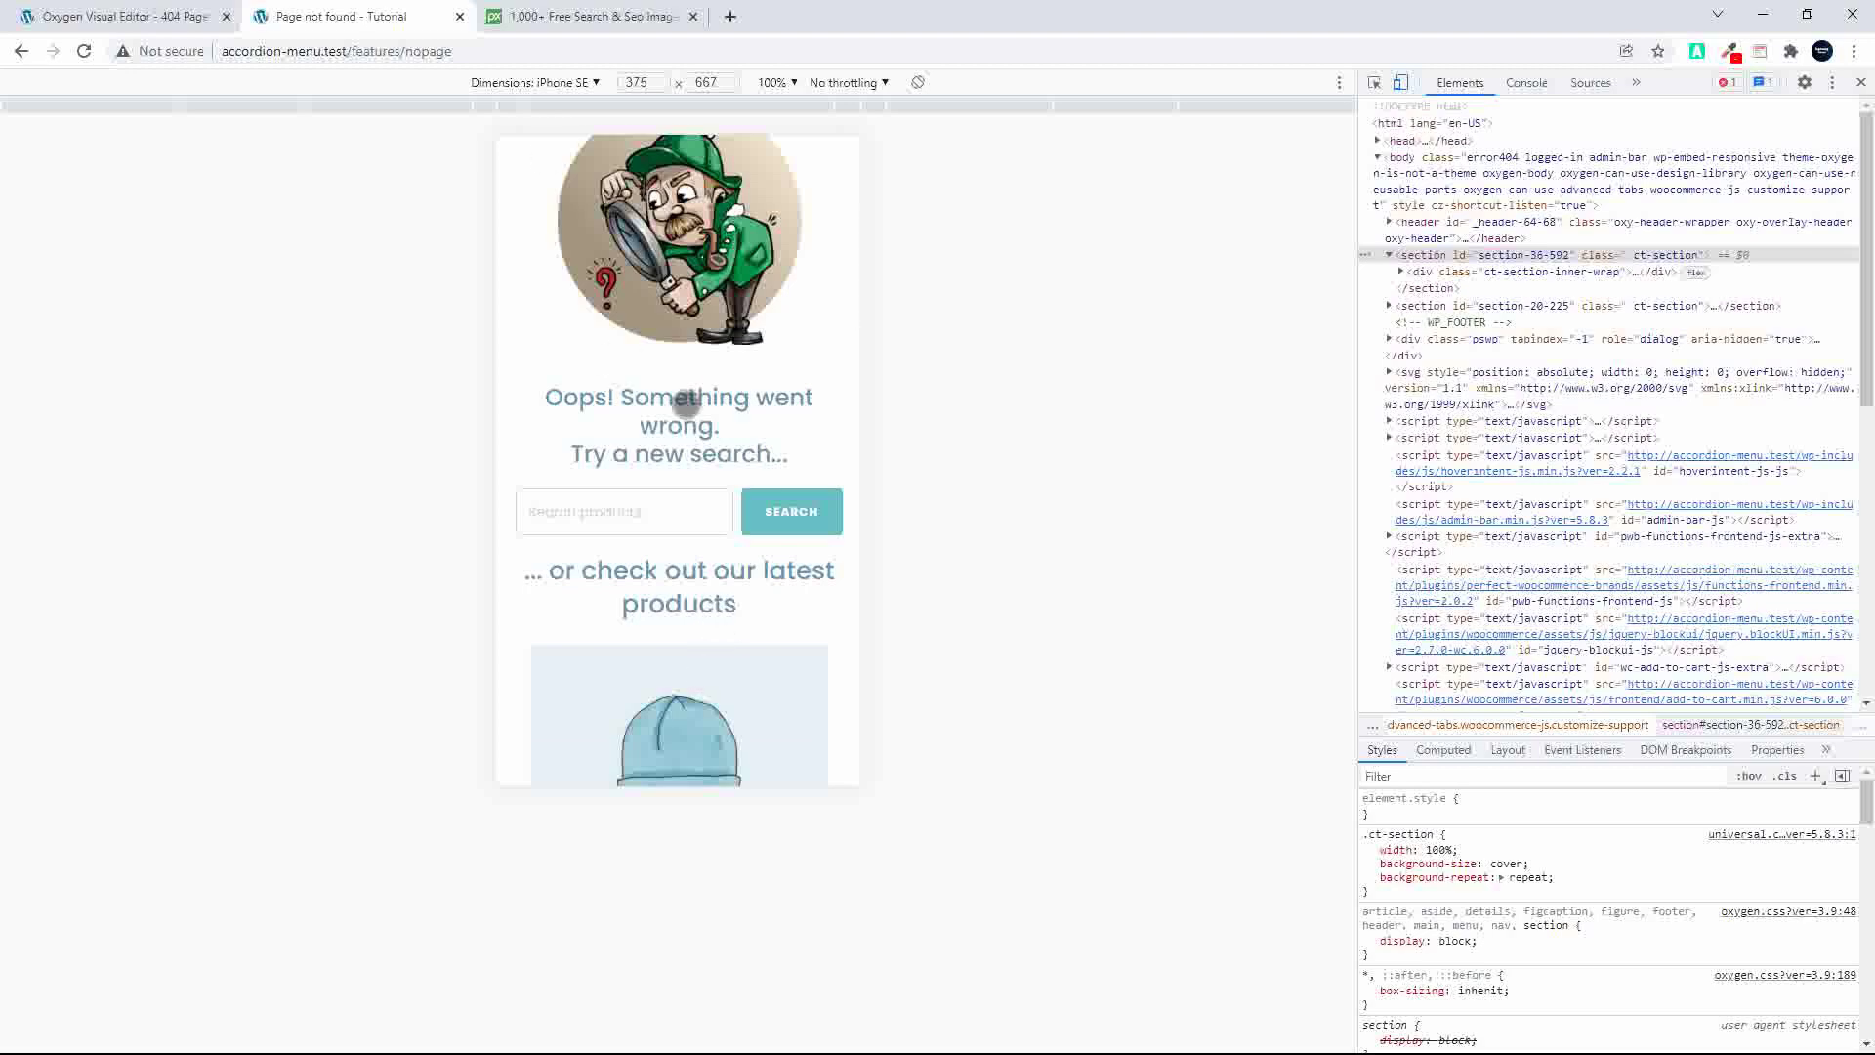
# Step: Back in the Oxygen editor, set the "Oops! Something went wrong. Try a new search..." heading's font size to 20 px
pyautogui.click(118, 15)
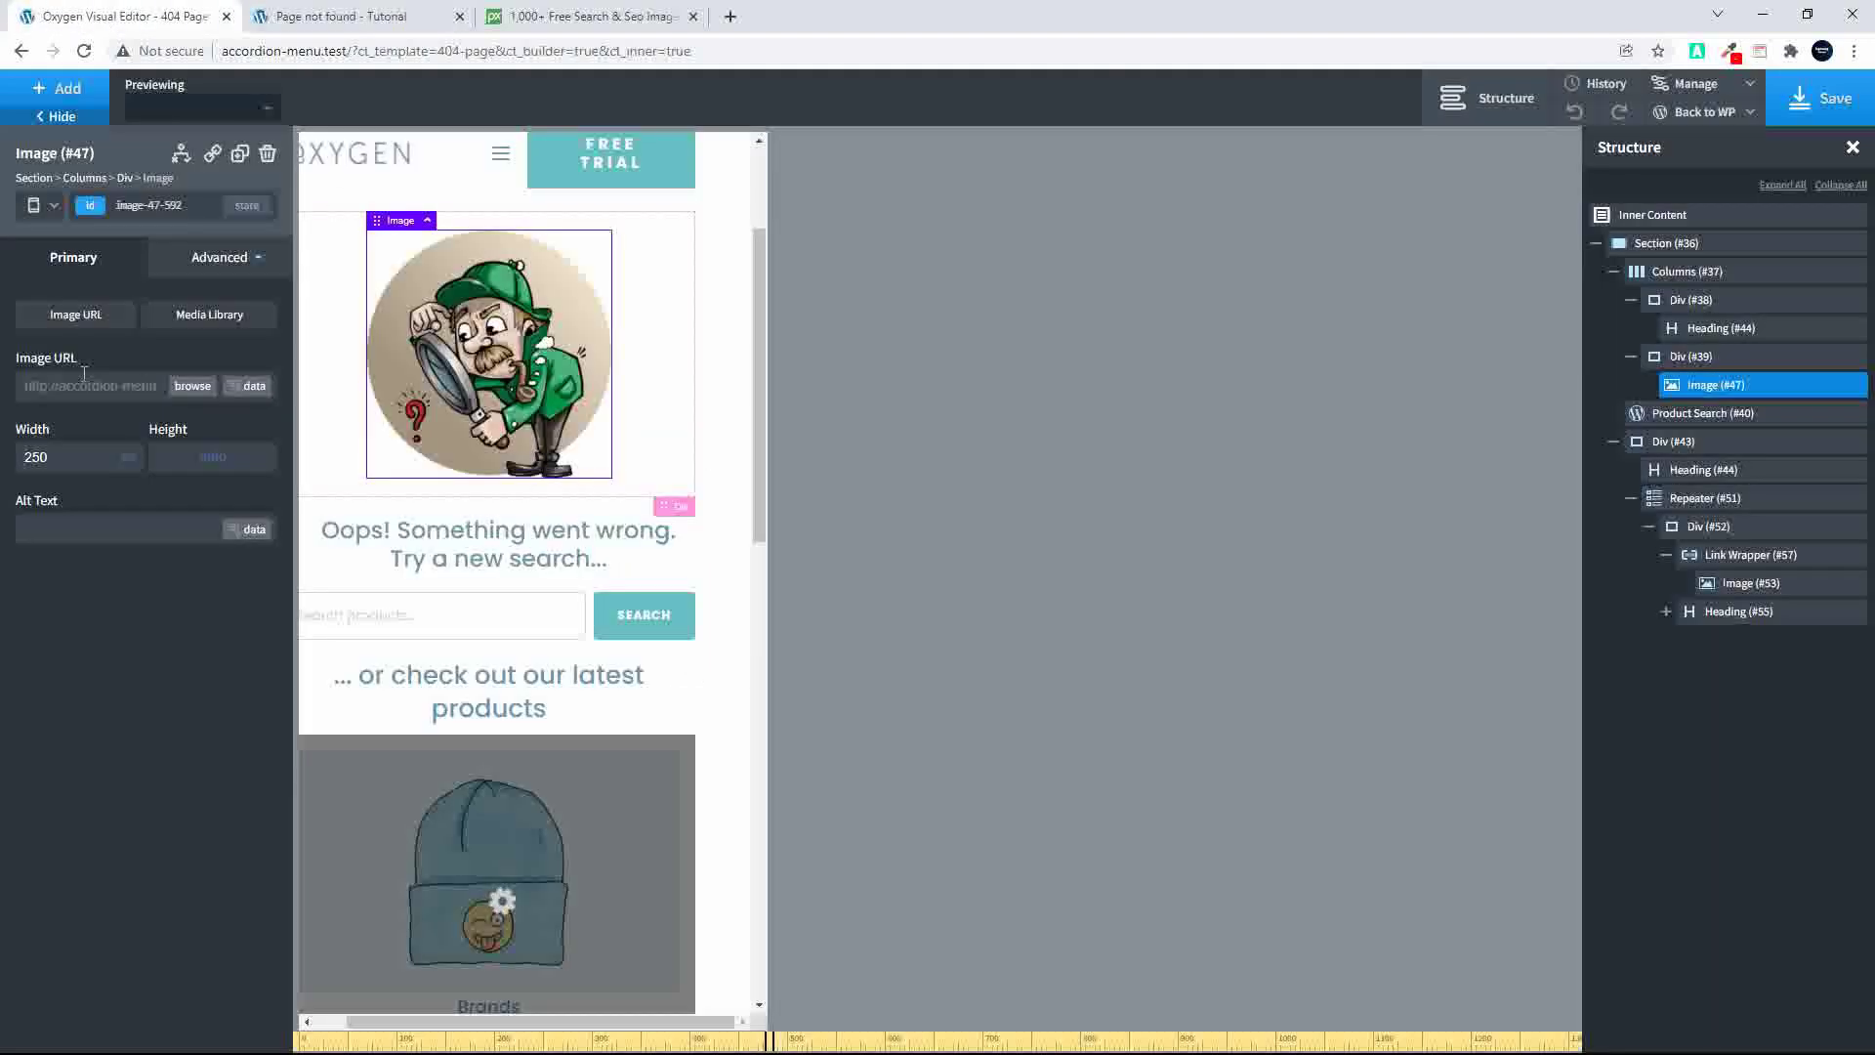
pyautogui.click(385, 539)
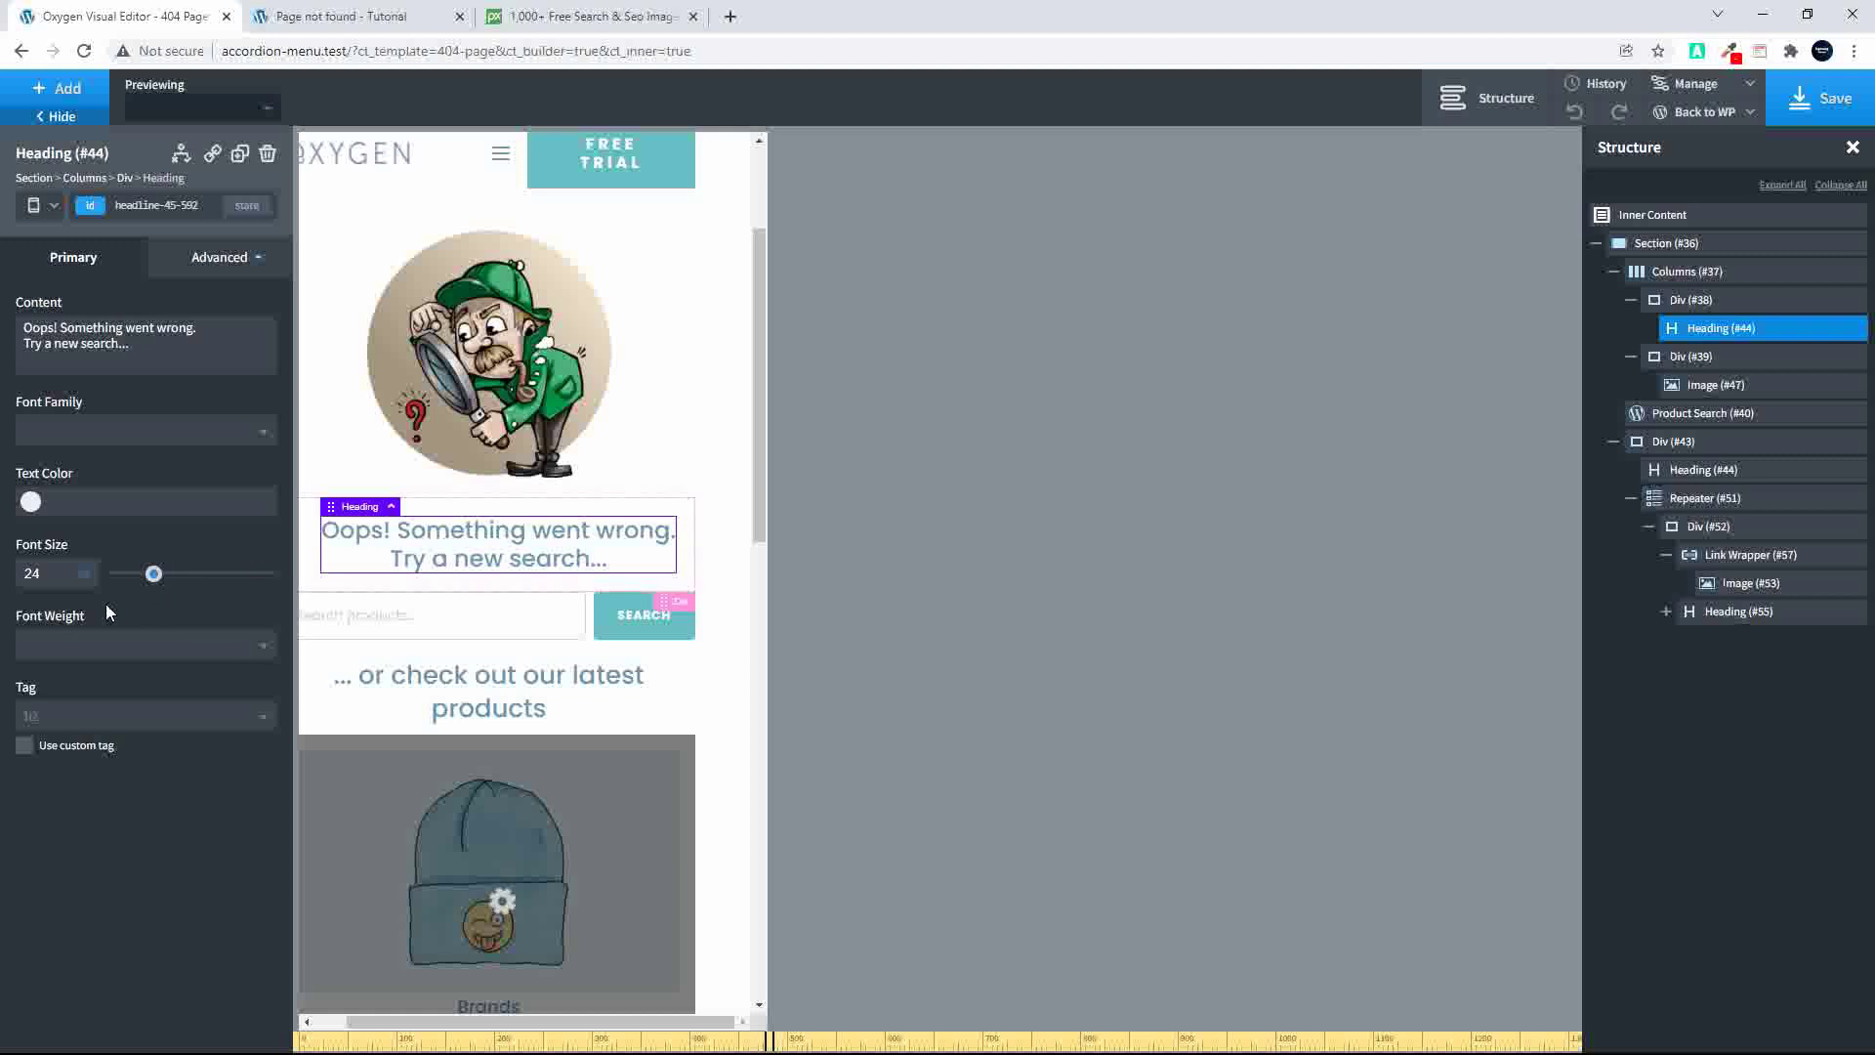
pyautogui.doubleClick(32, 573)
pyautogui.write('20')
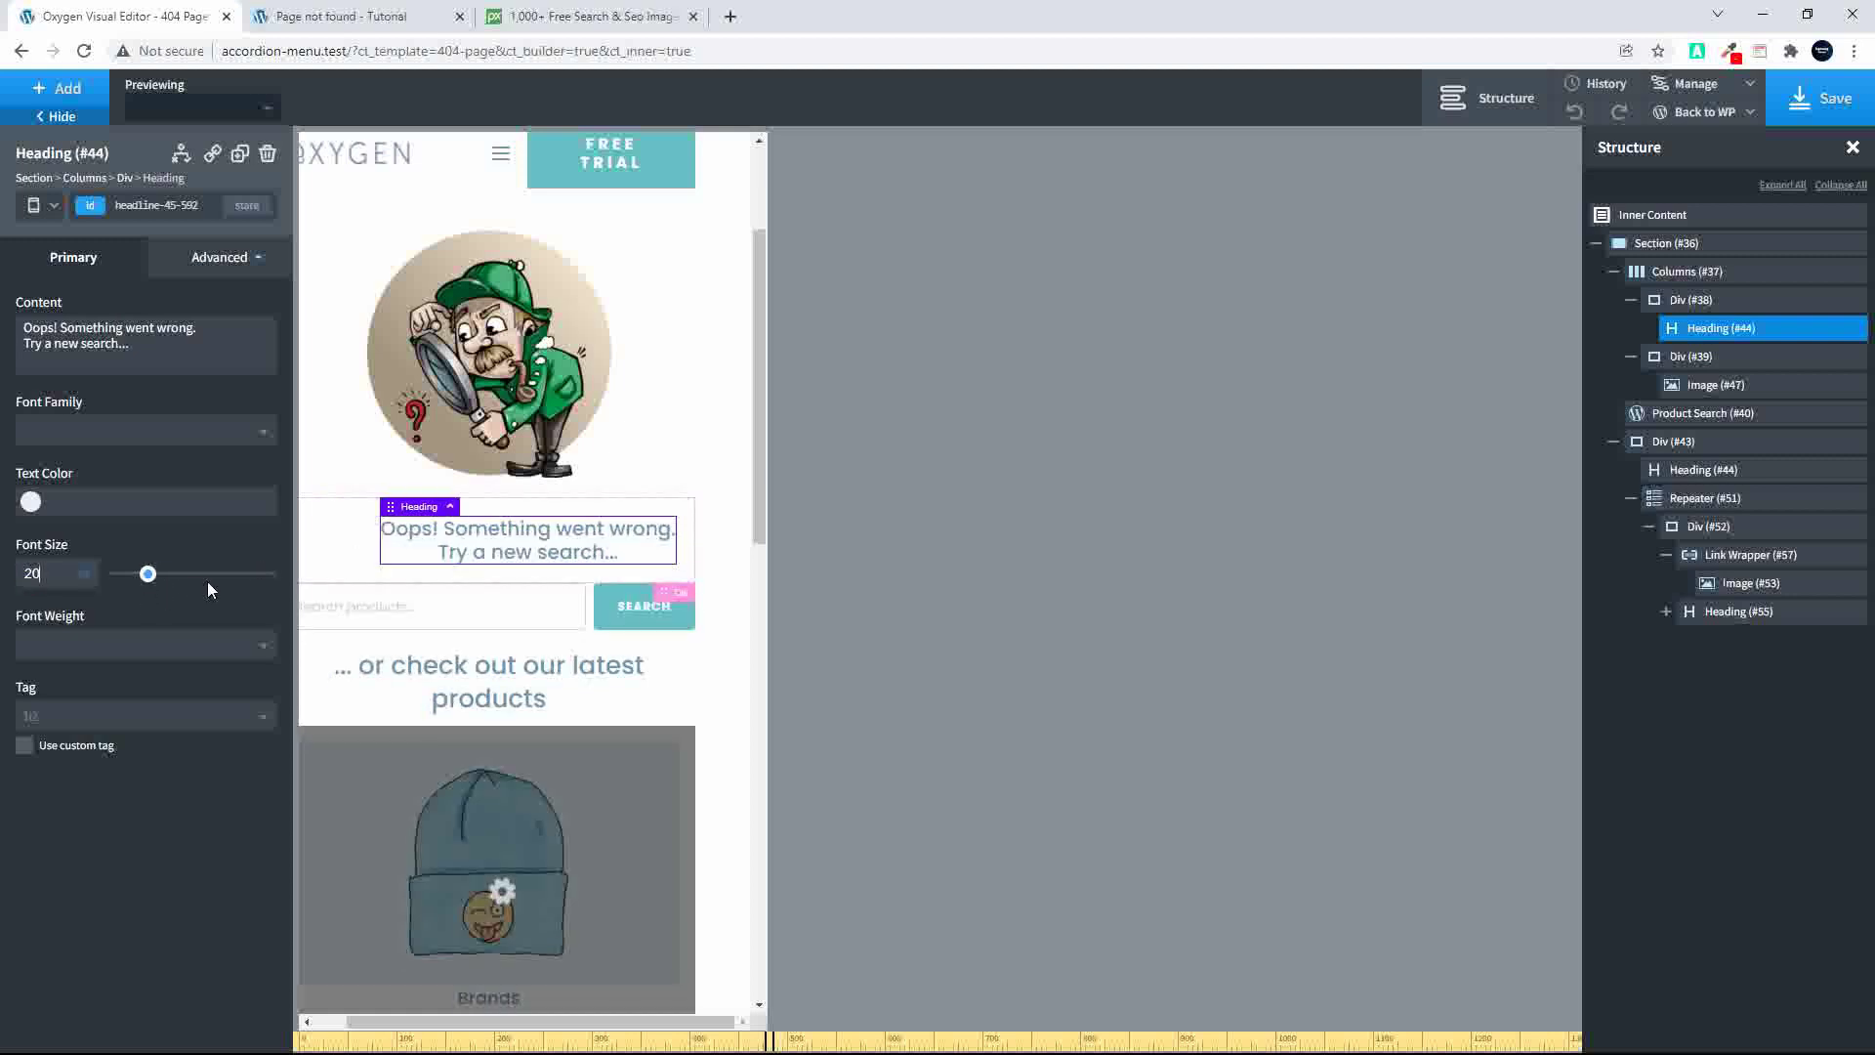
# Step: At the Less than 480px breakpoint, set the "Oops!" heading's font size to 17 px
pyautogui.click(51, 207)
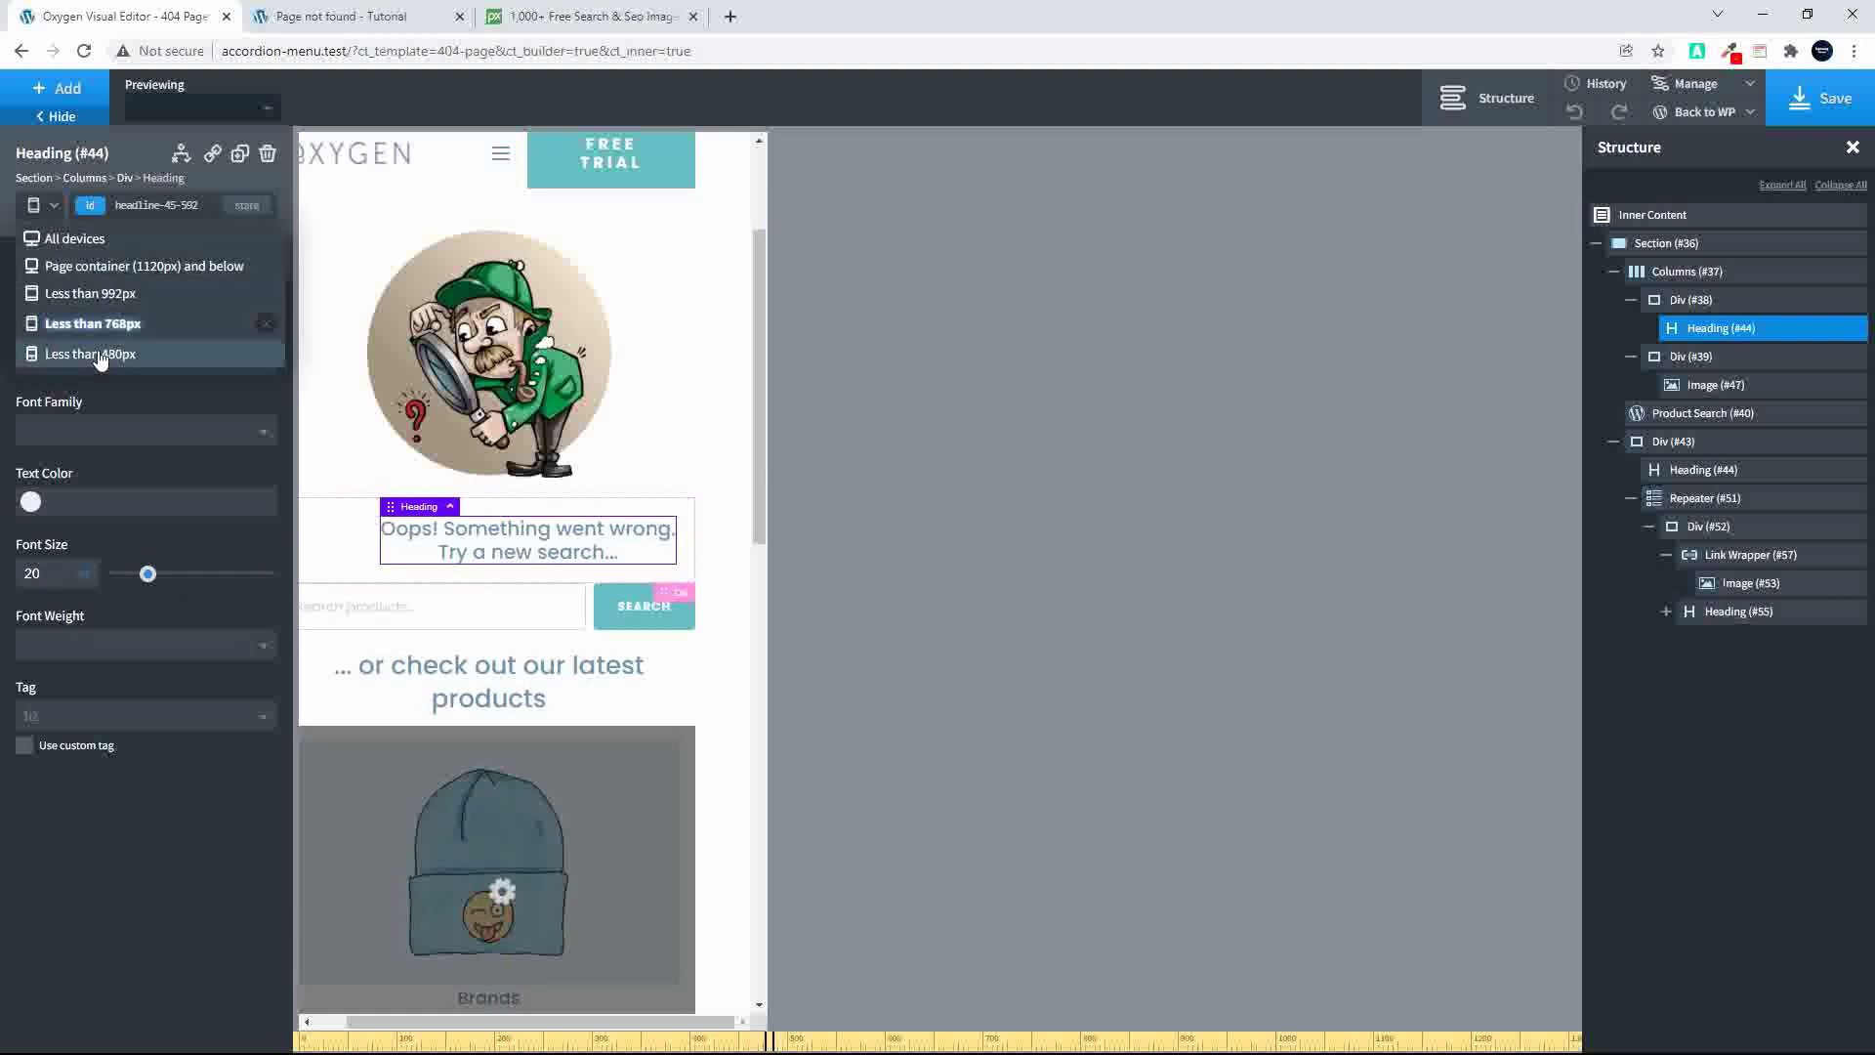
pyautogui.click(92, 355)
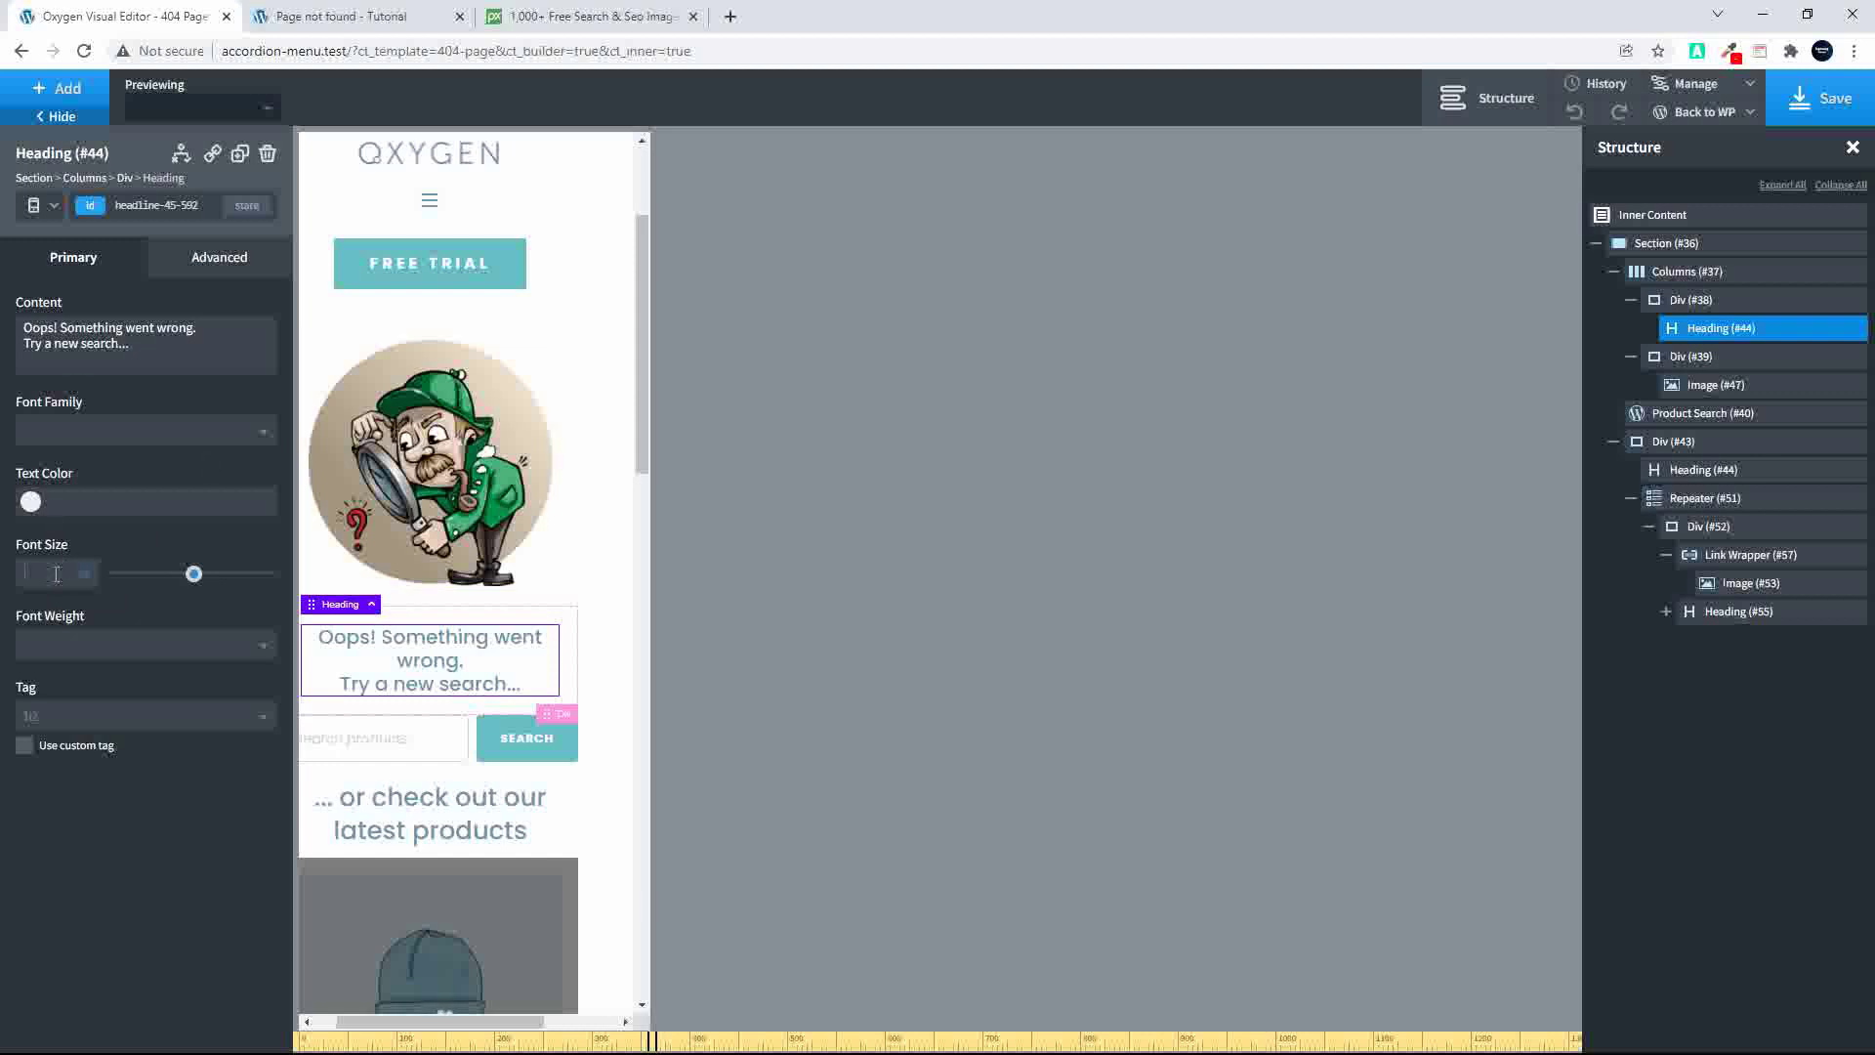
pyautogui.write('18')
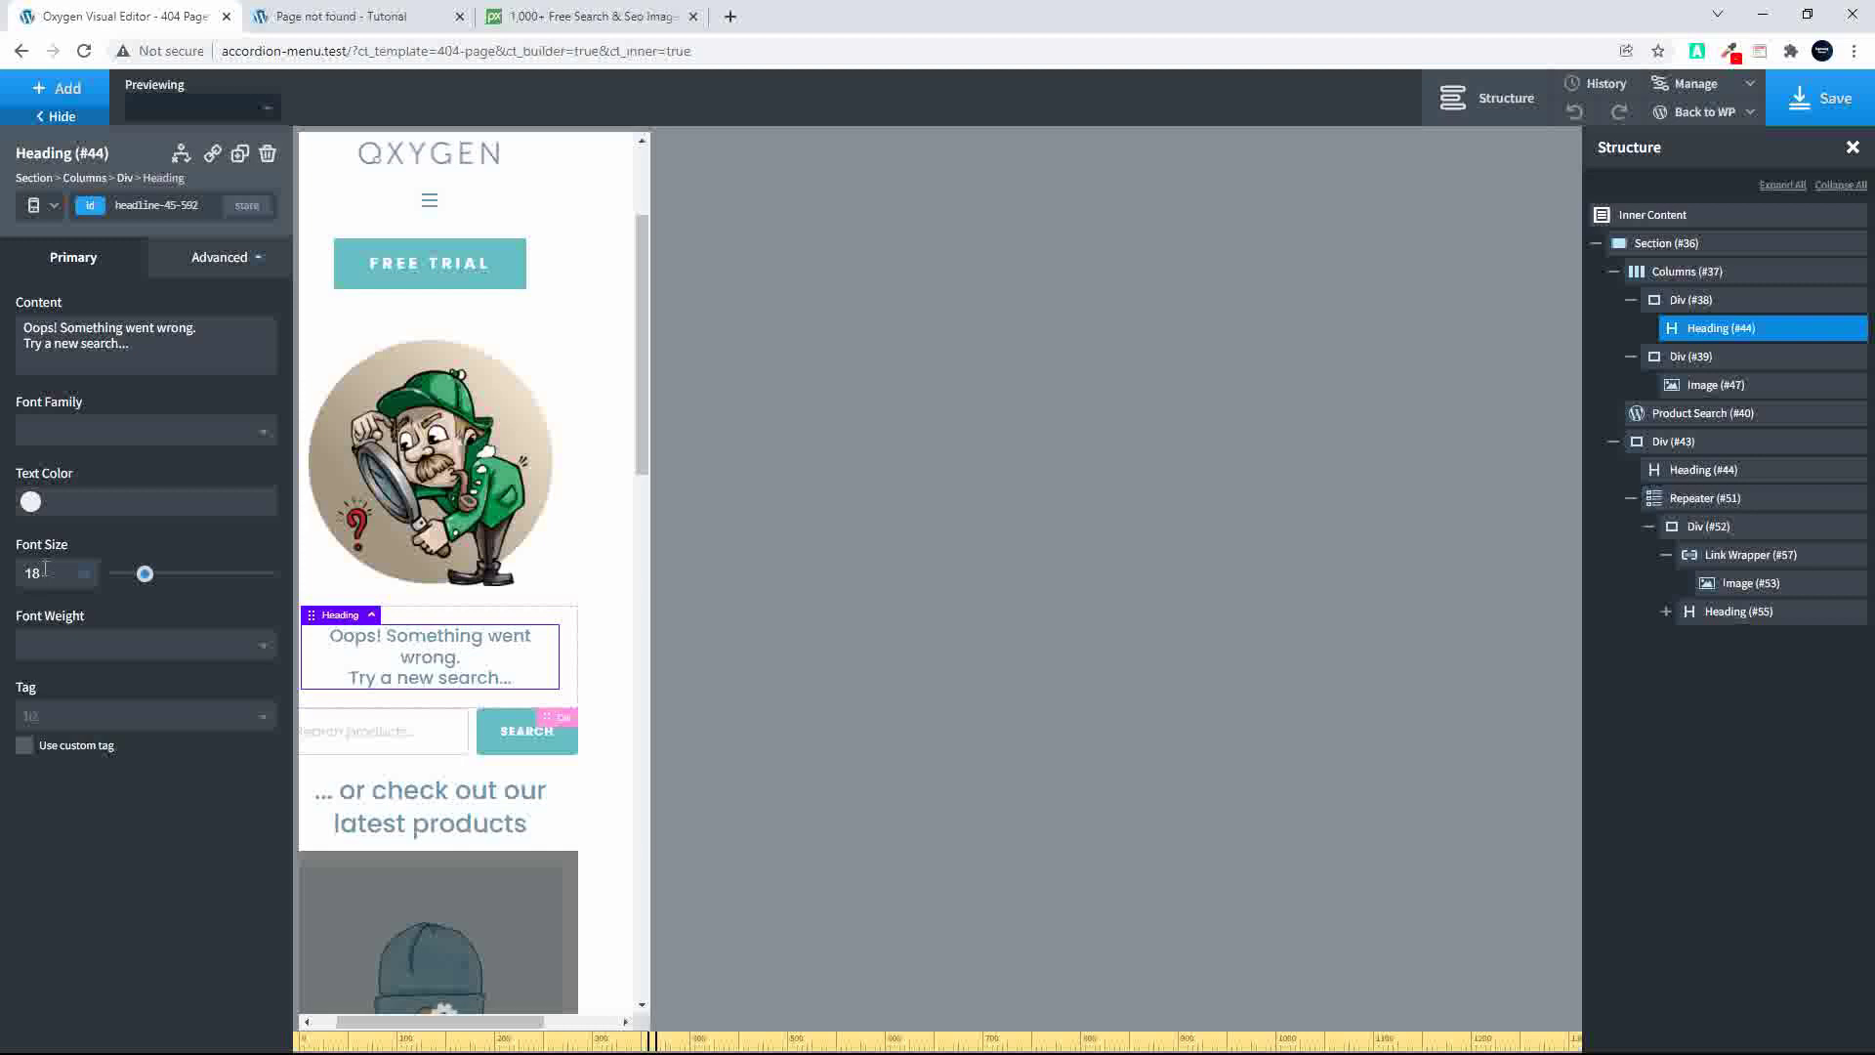
pyautogui.press('Down')
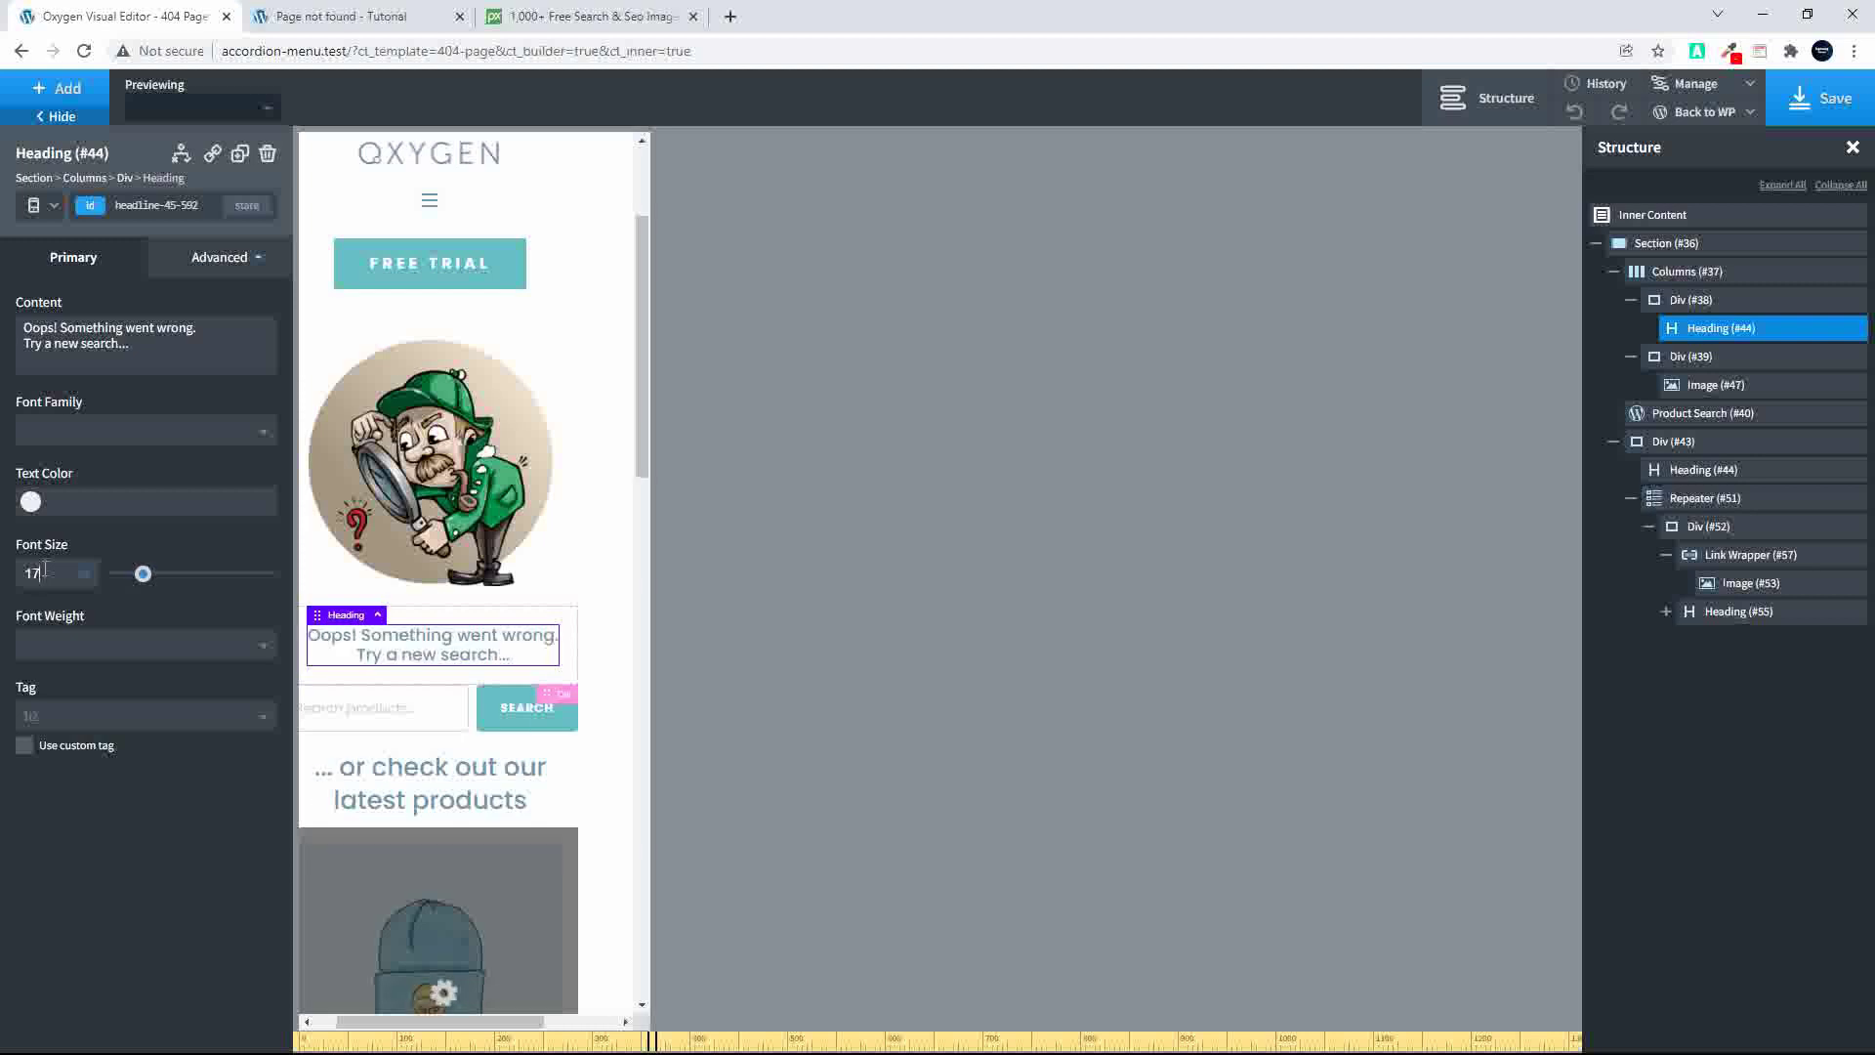
pyautogui.press('Up')
pyautogui.press('Down')
# Step: Return the editor to the All devices view and save the template
pyautogui.click(52, 216)
pyautogui.click(68, 234)
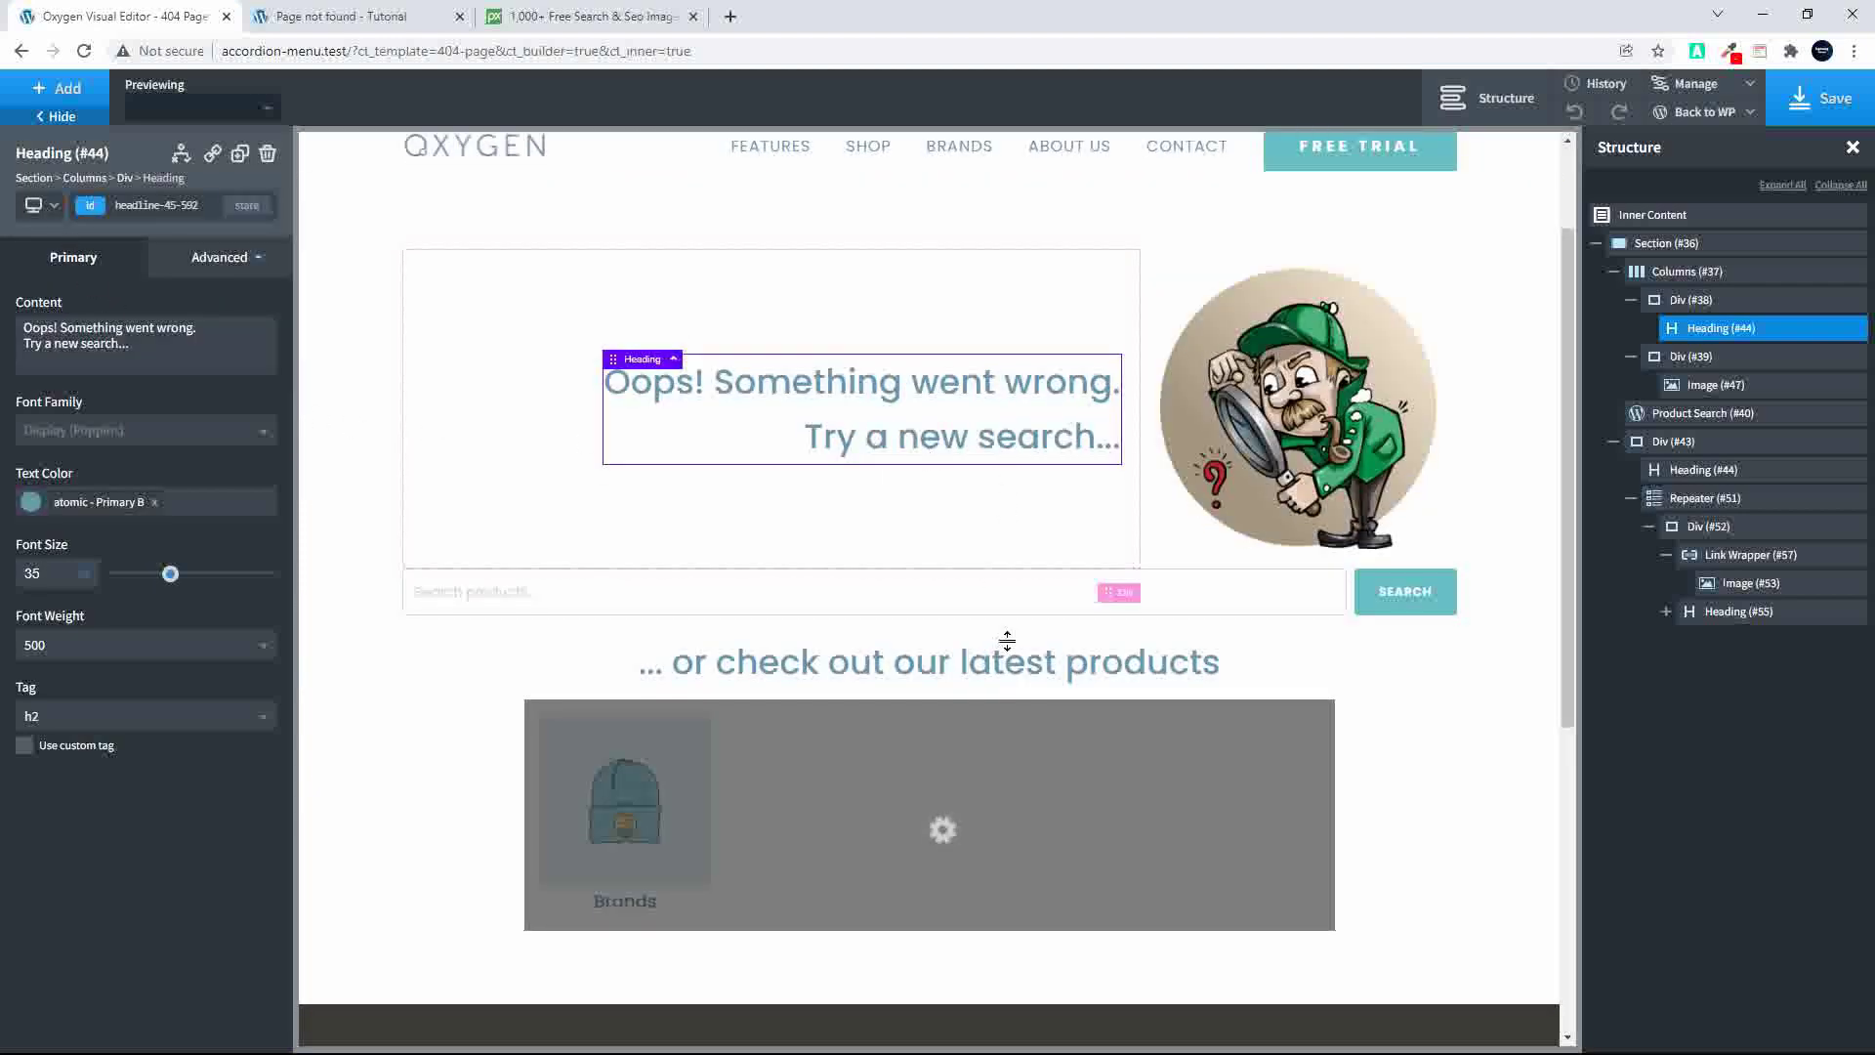
pyautogui.click(1819, 98)
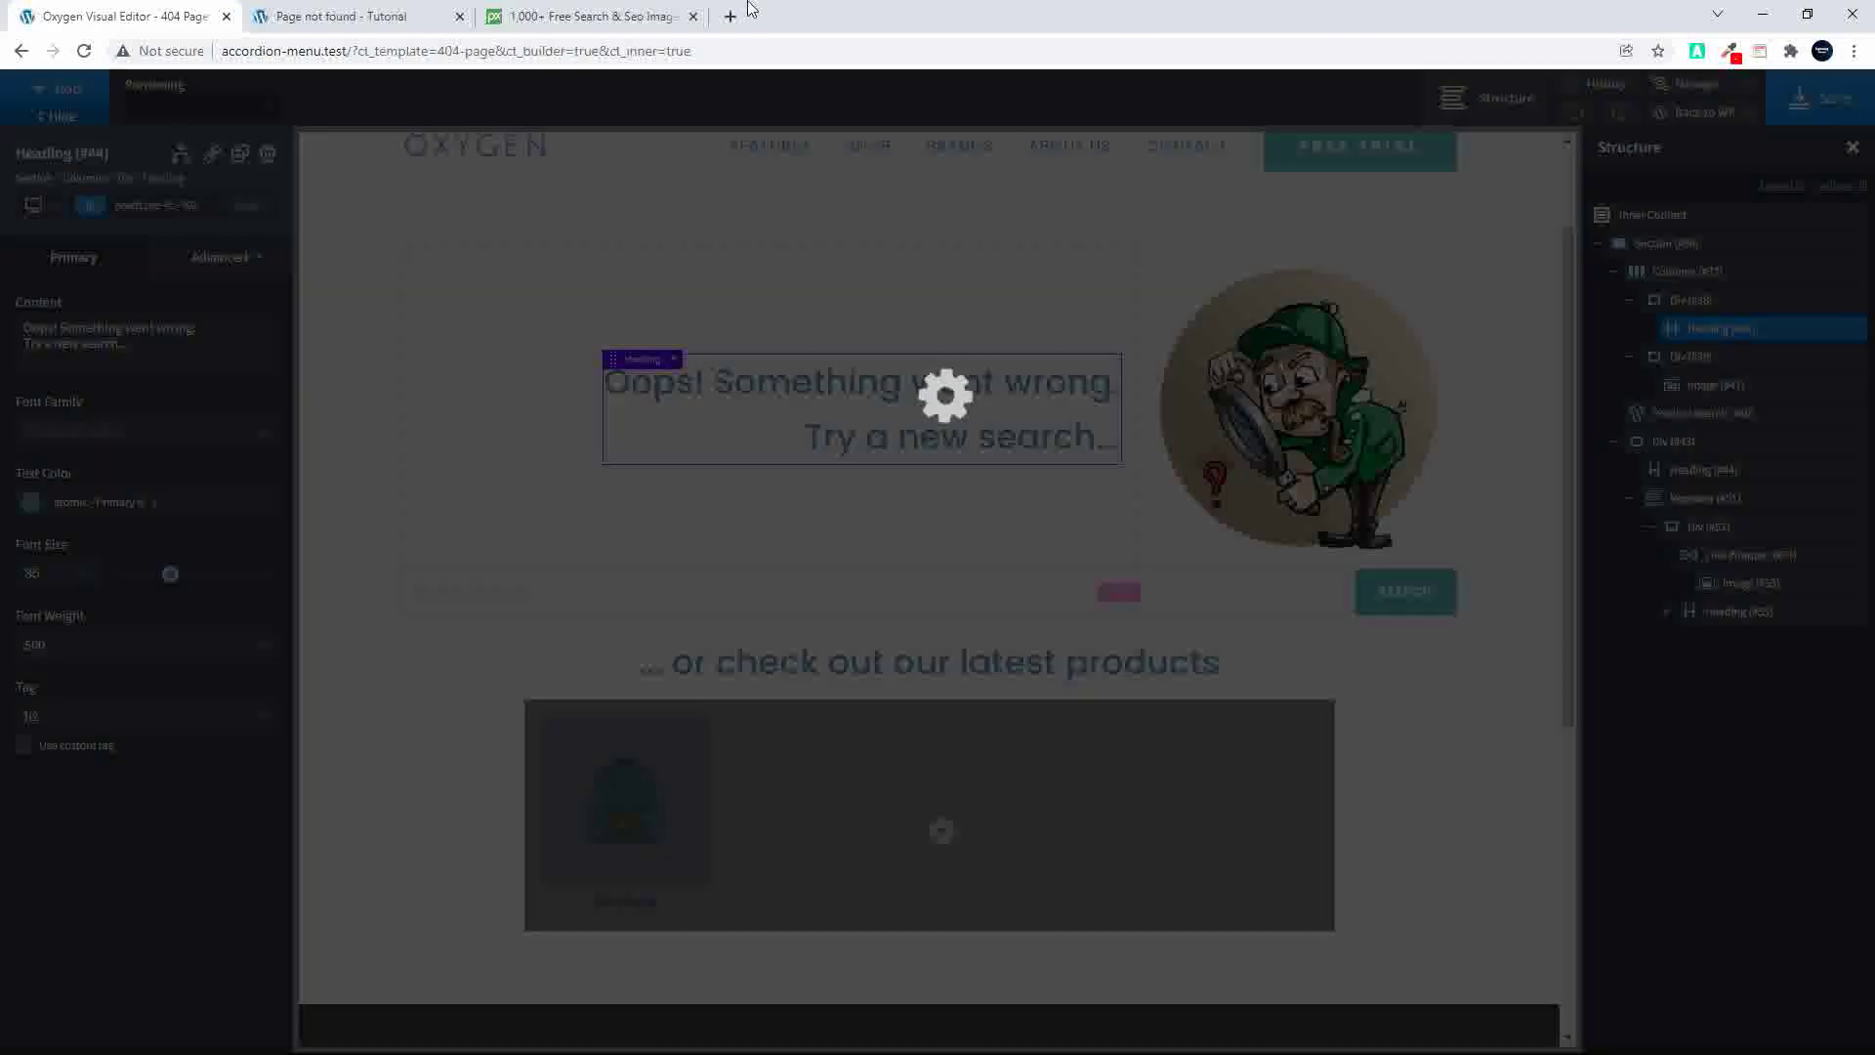
# Step: Refresh the live 404 page and check the "Oops!" heading, search and product area at phone size
pyautogui.click(376, 20)
pyautogui.click(84, 51)
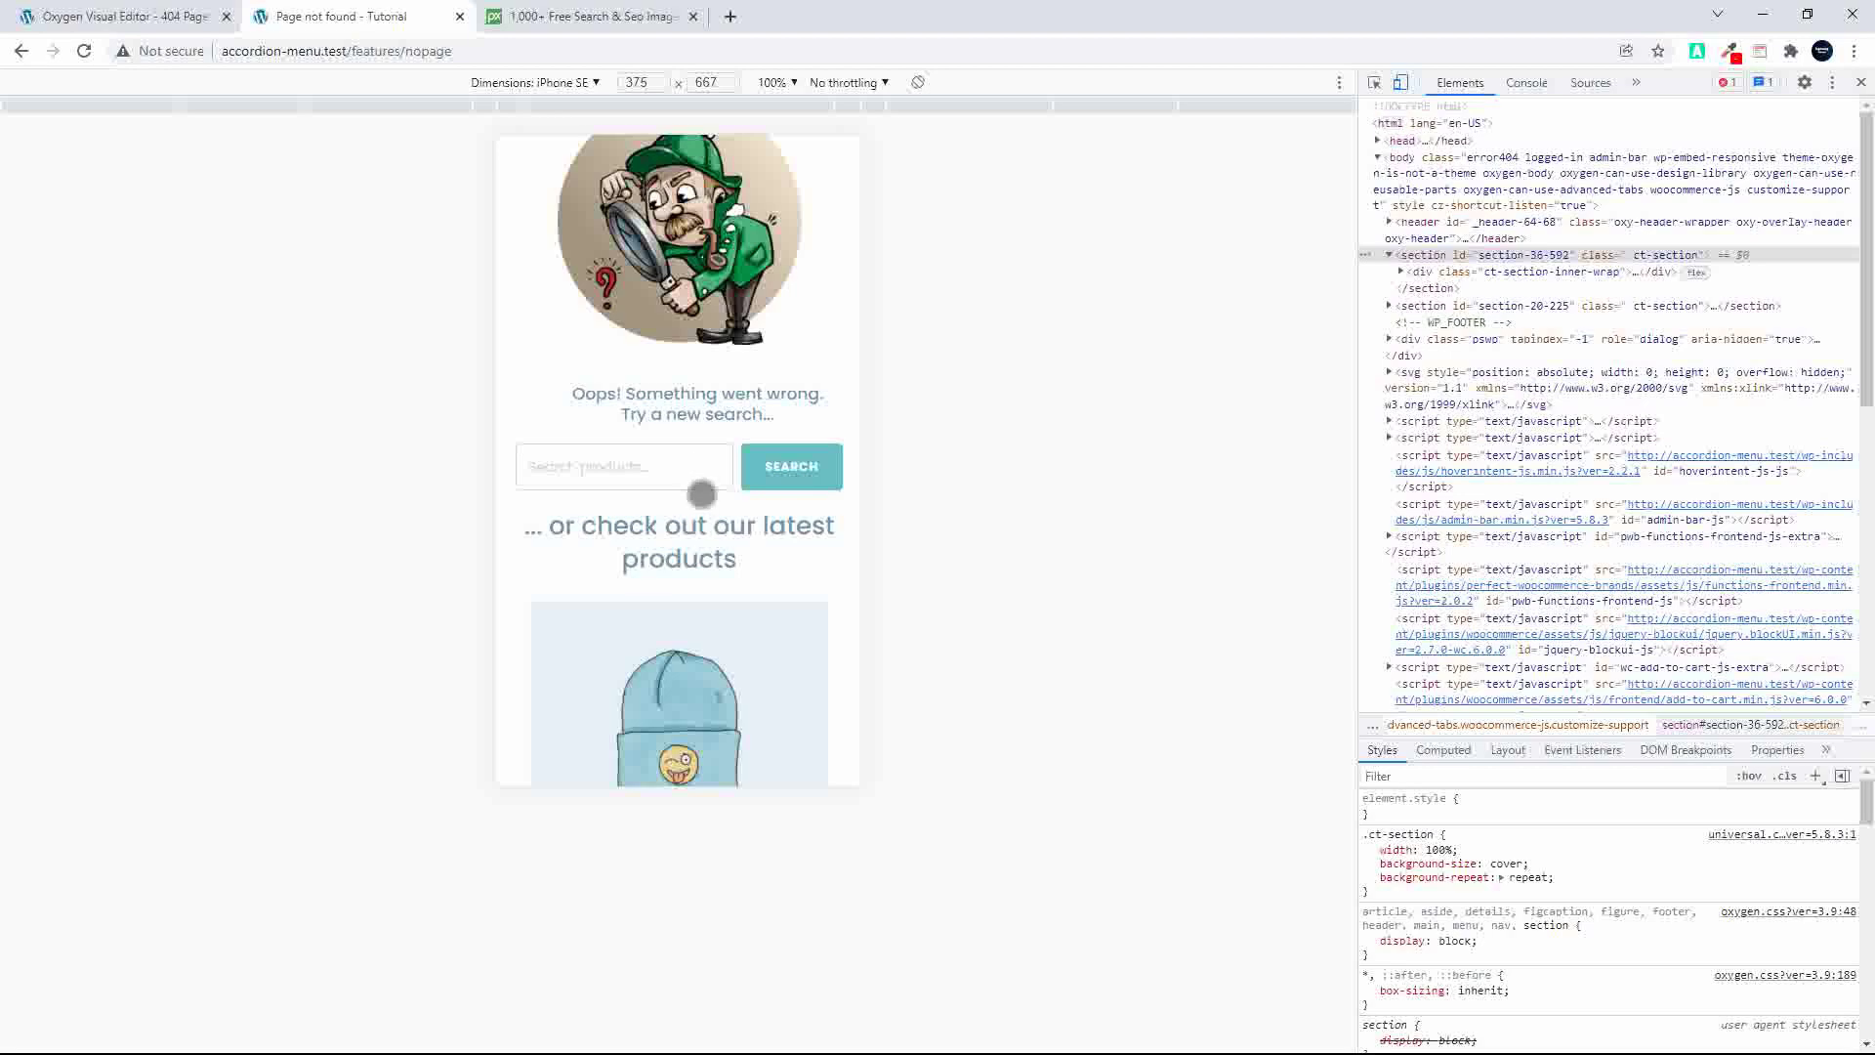
pyautogui.scroll(-5, 697, 496)
pyautogui.scroll(8, 698, 495)
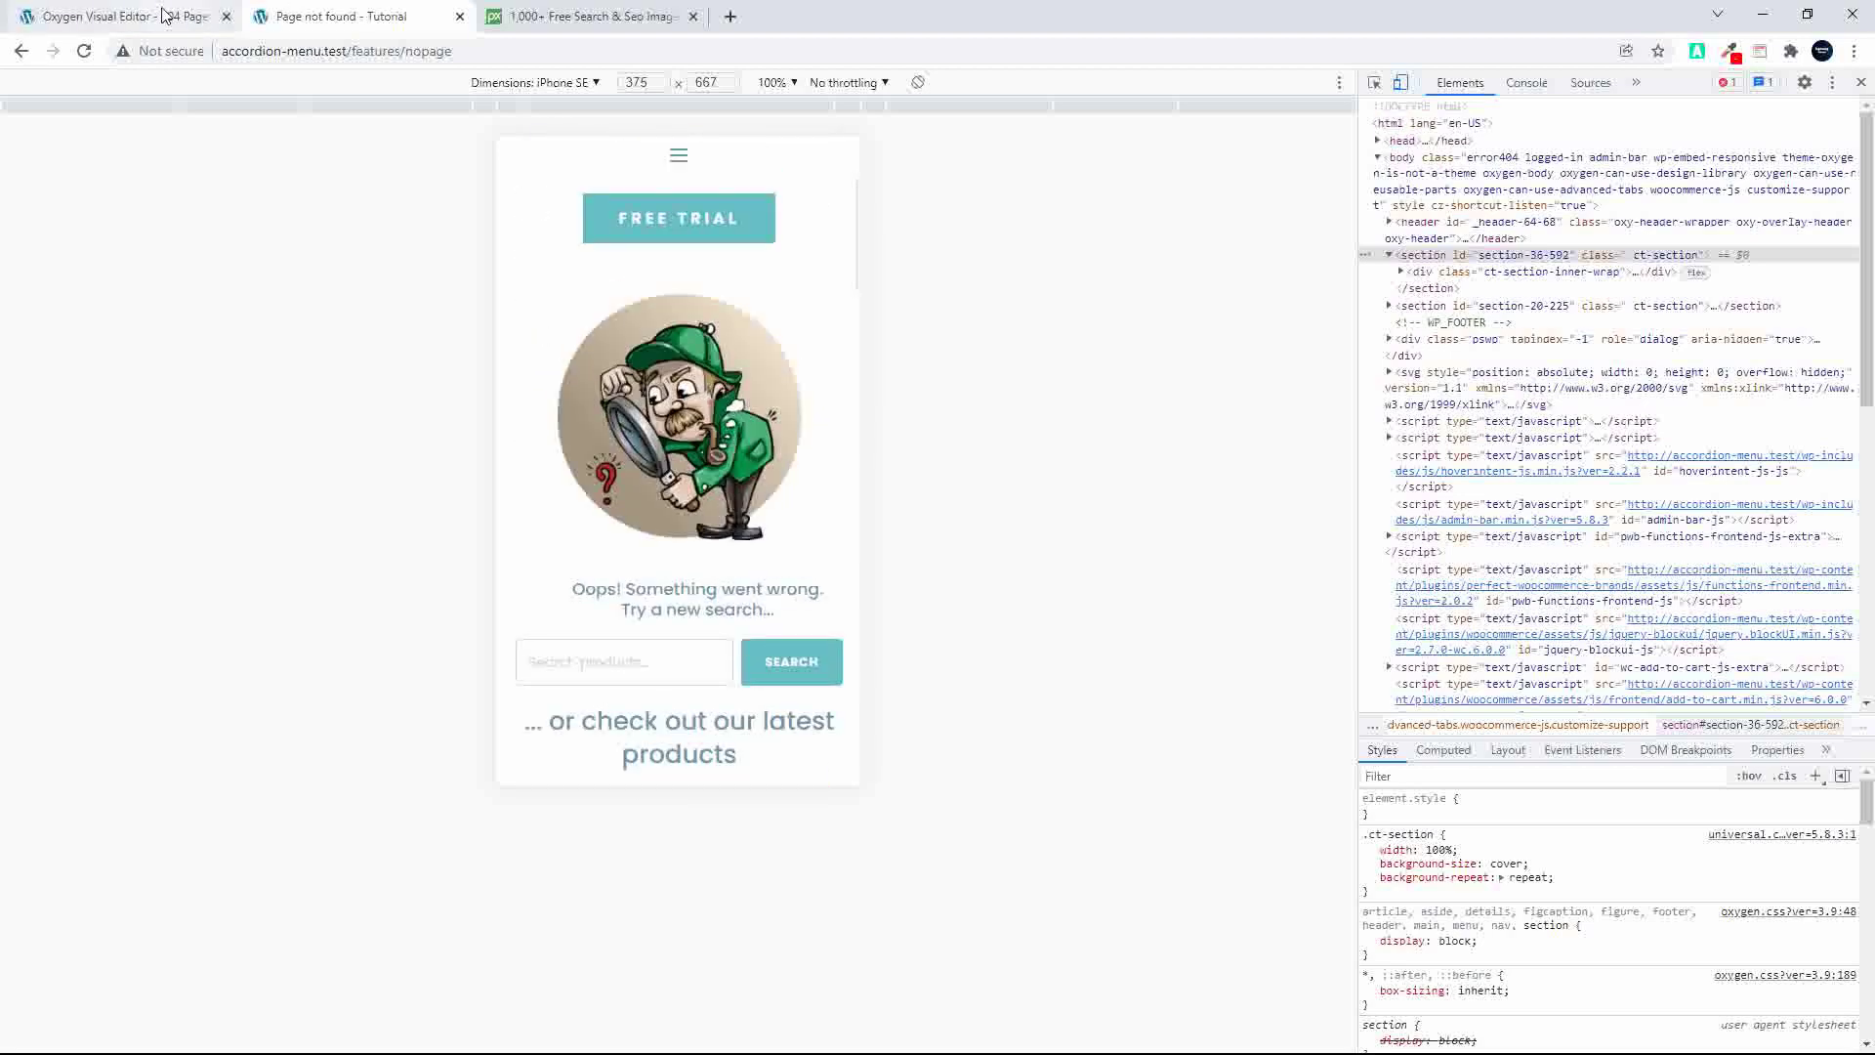
# Step: Back in the Oxygen editor, at the Less than 768px breakpoint, set the page section's left and right container padding to 0
pyautogui.click(137, 16)
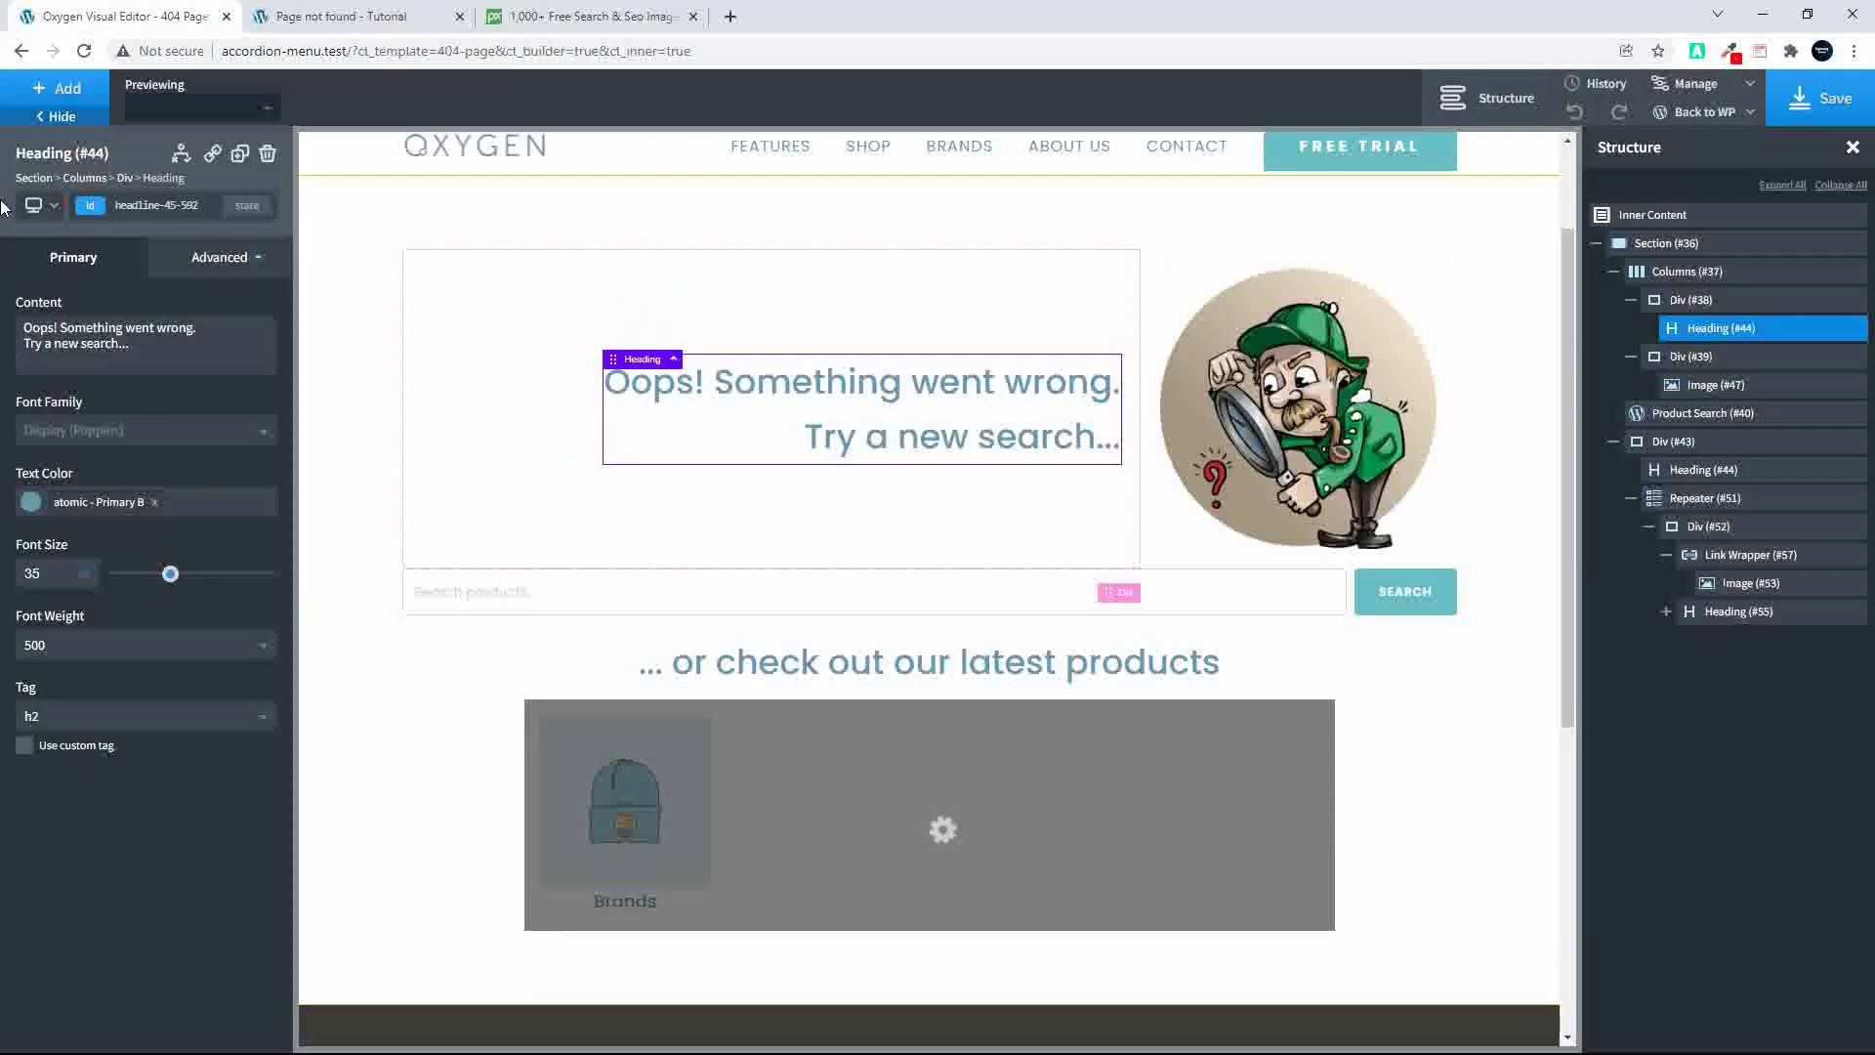
pyautogui.click(37, 205)
pyautogui.click(86, 322)
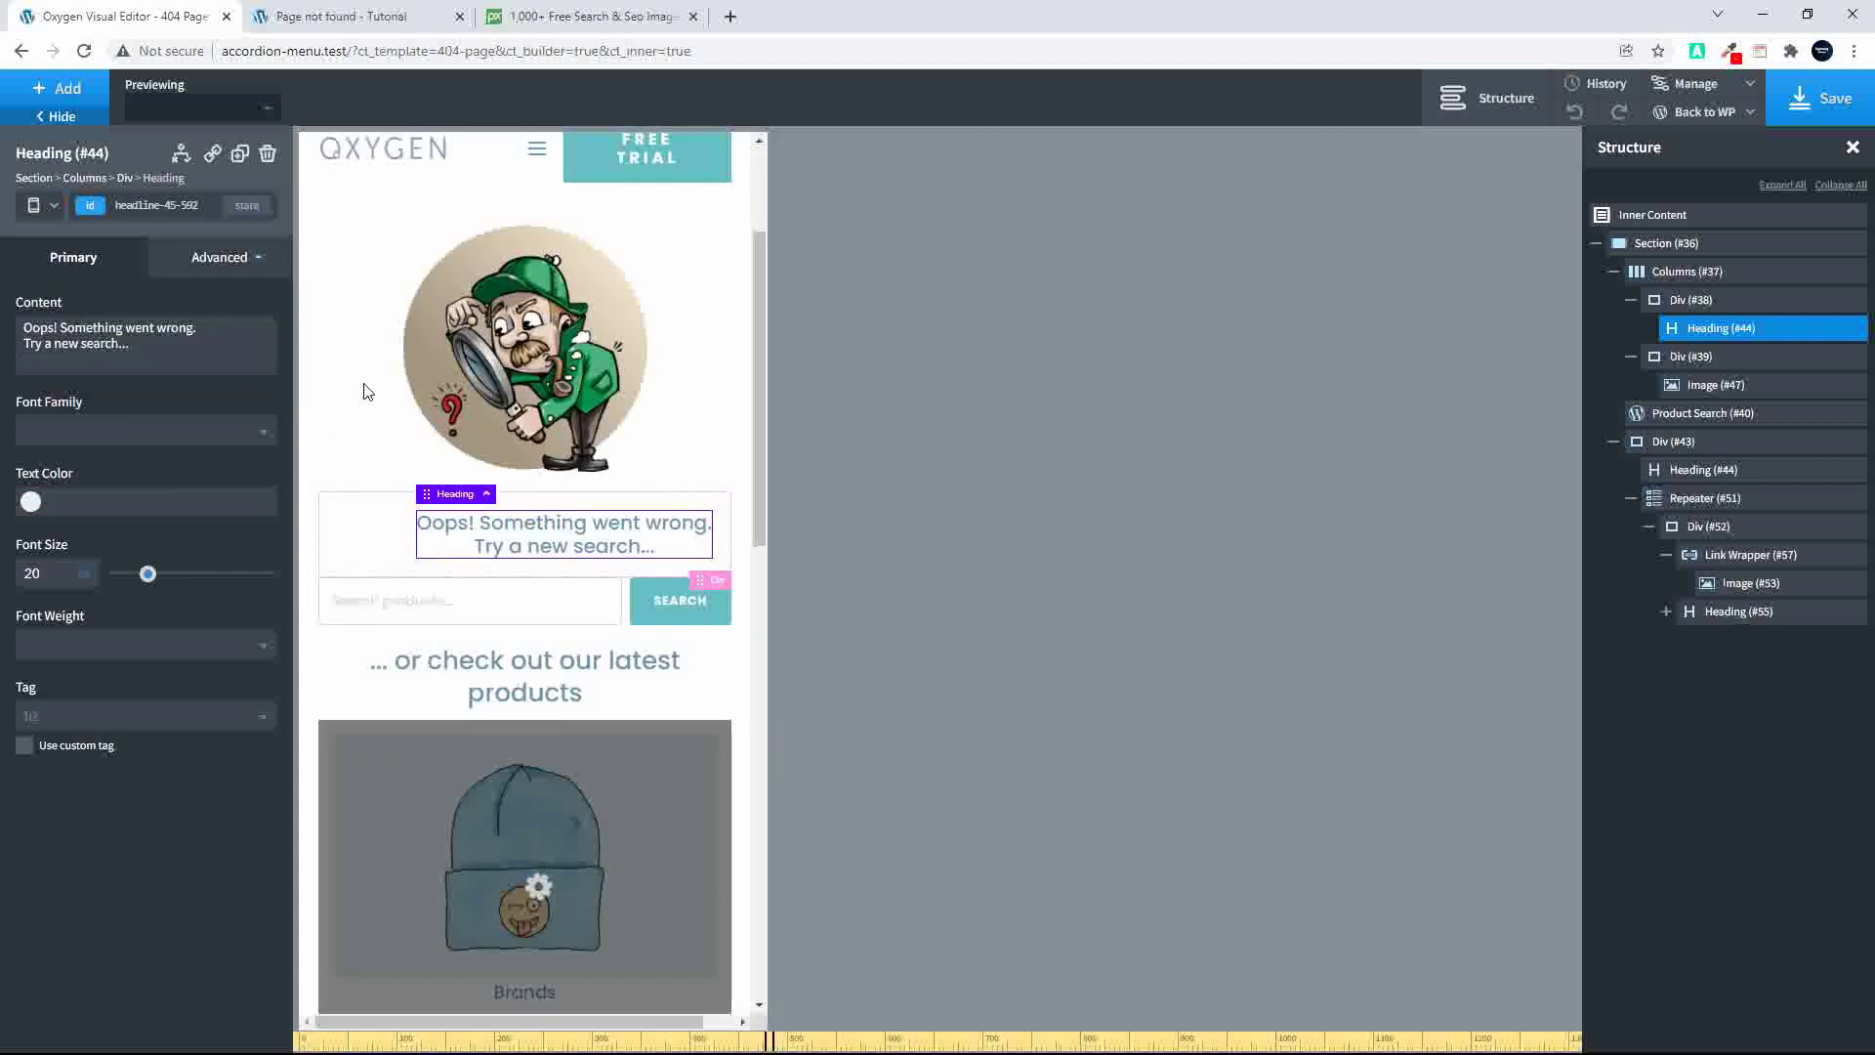
pyautogui.click(308, 311)
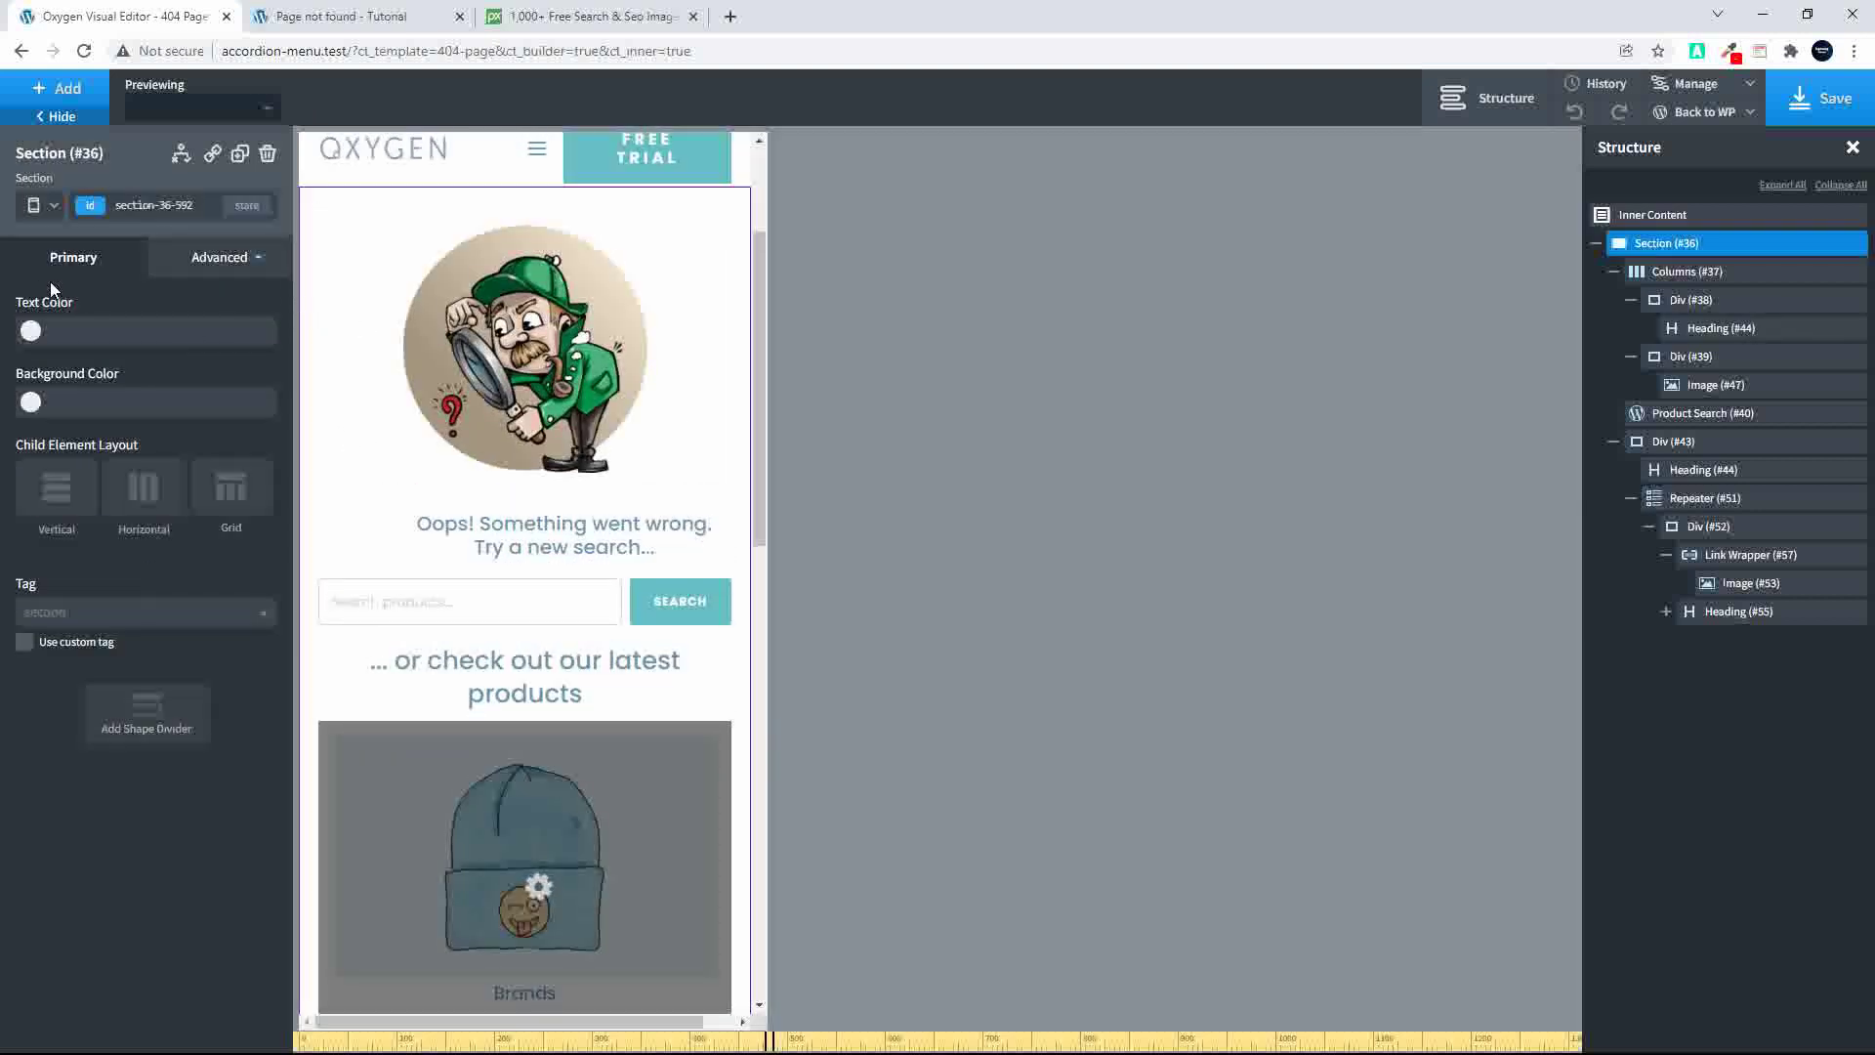
pyautogui.click(207, 259)
pyautogui.click(125, 366)
pyautogui.click(73, 403)
pyautogui.write('0')
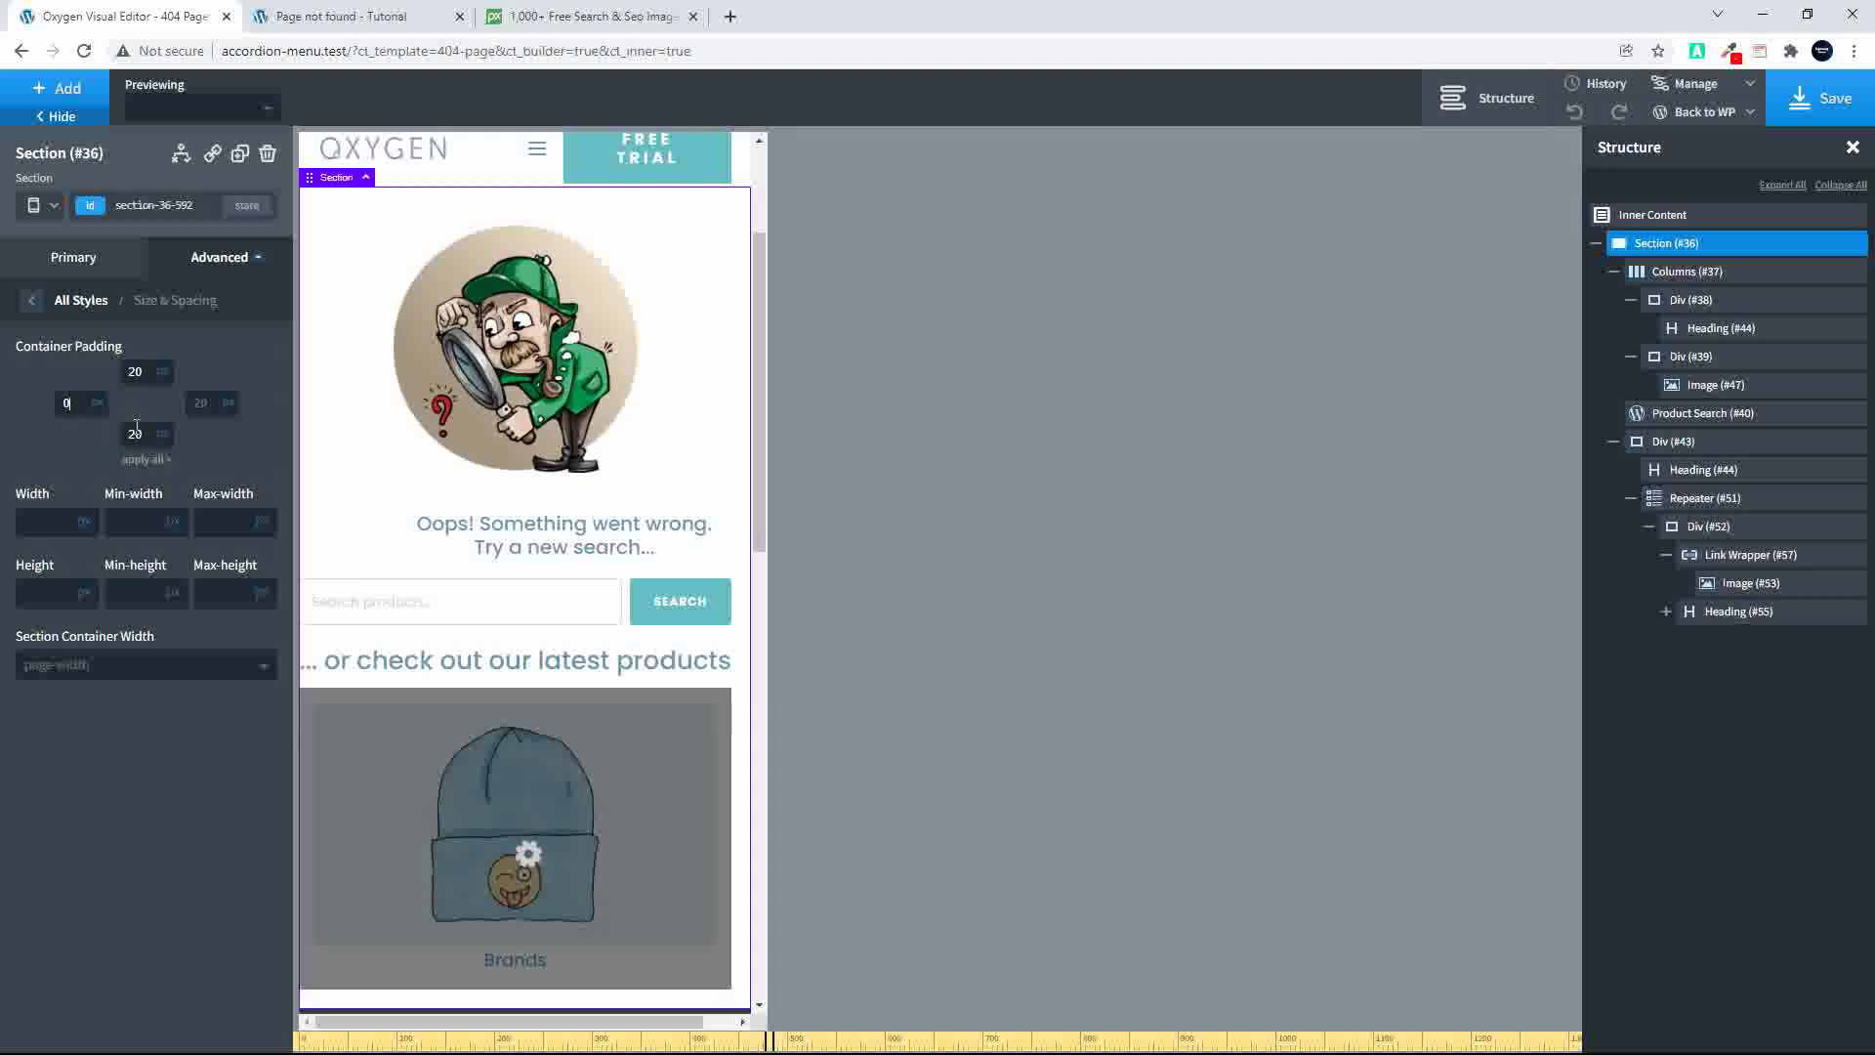
pyautogui.click(199, 402)
pyautogui.write('0')
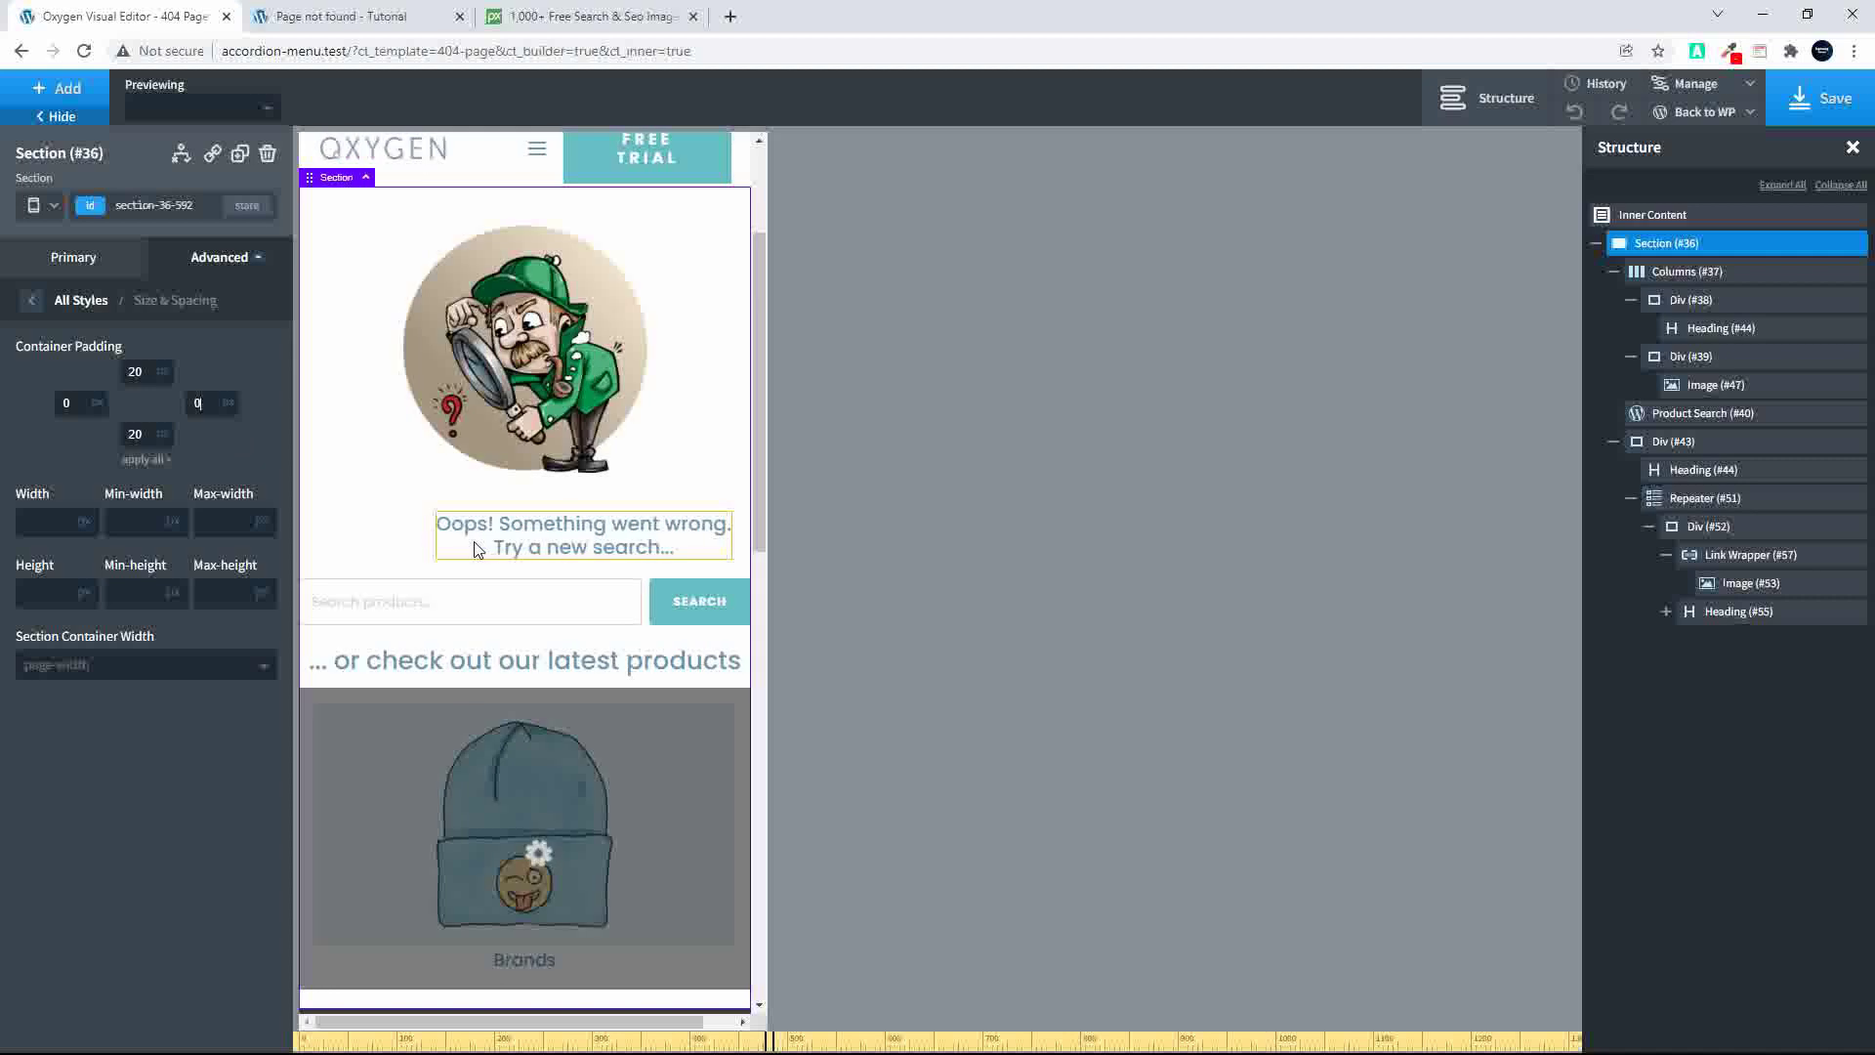
# Step: Stack the contents of the div holding the "Oops!" heading vertically and align them horizontally to the center
pyautogui.click(1674, 273)
pyautogui.click(1686, 299)
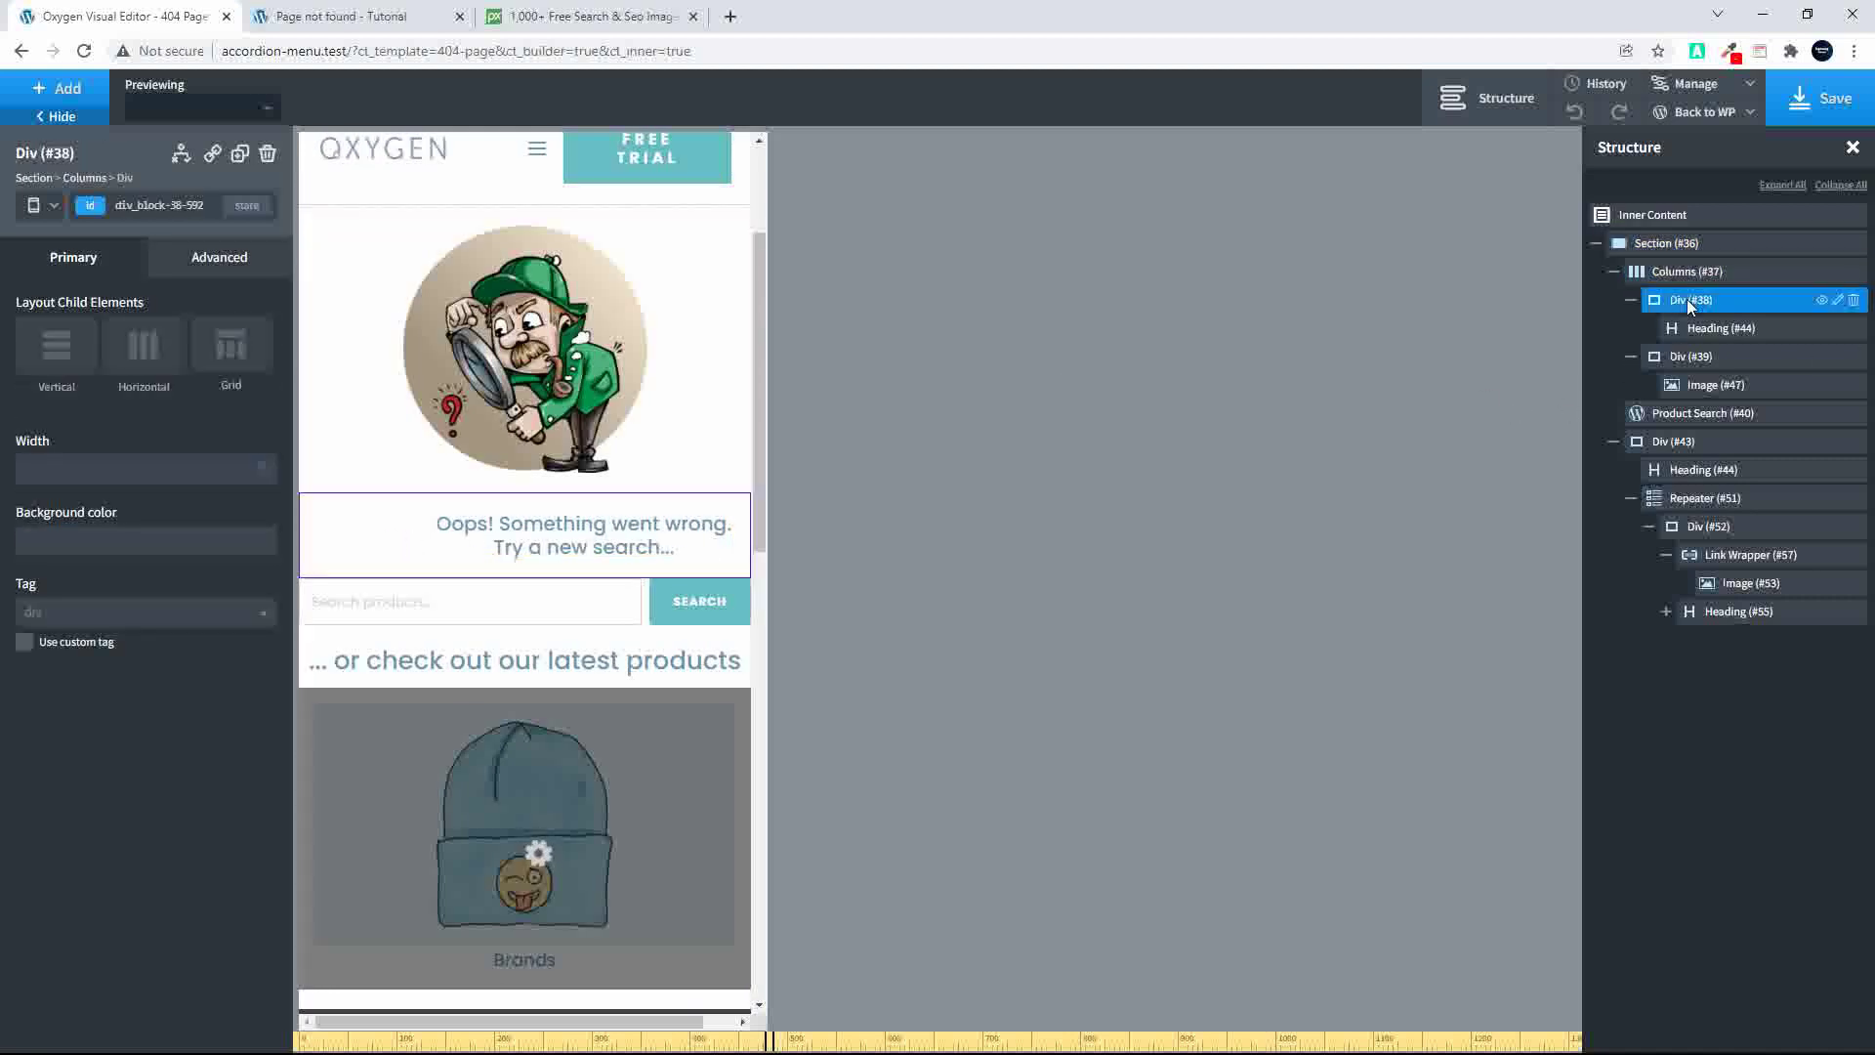
pyautogui.click(51, 358)
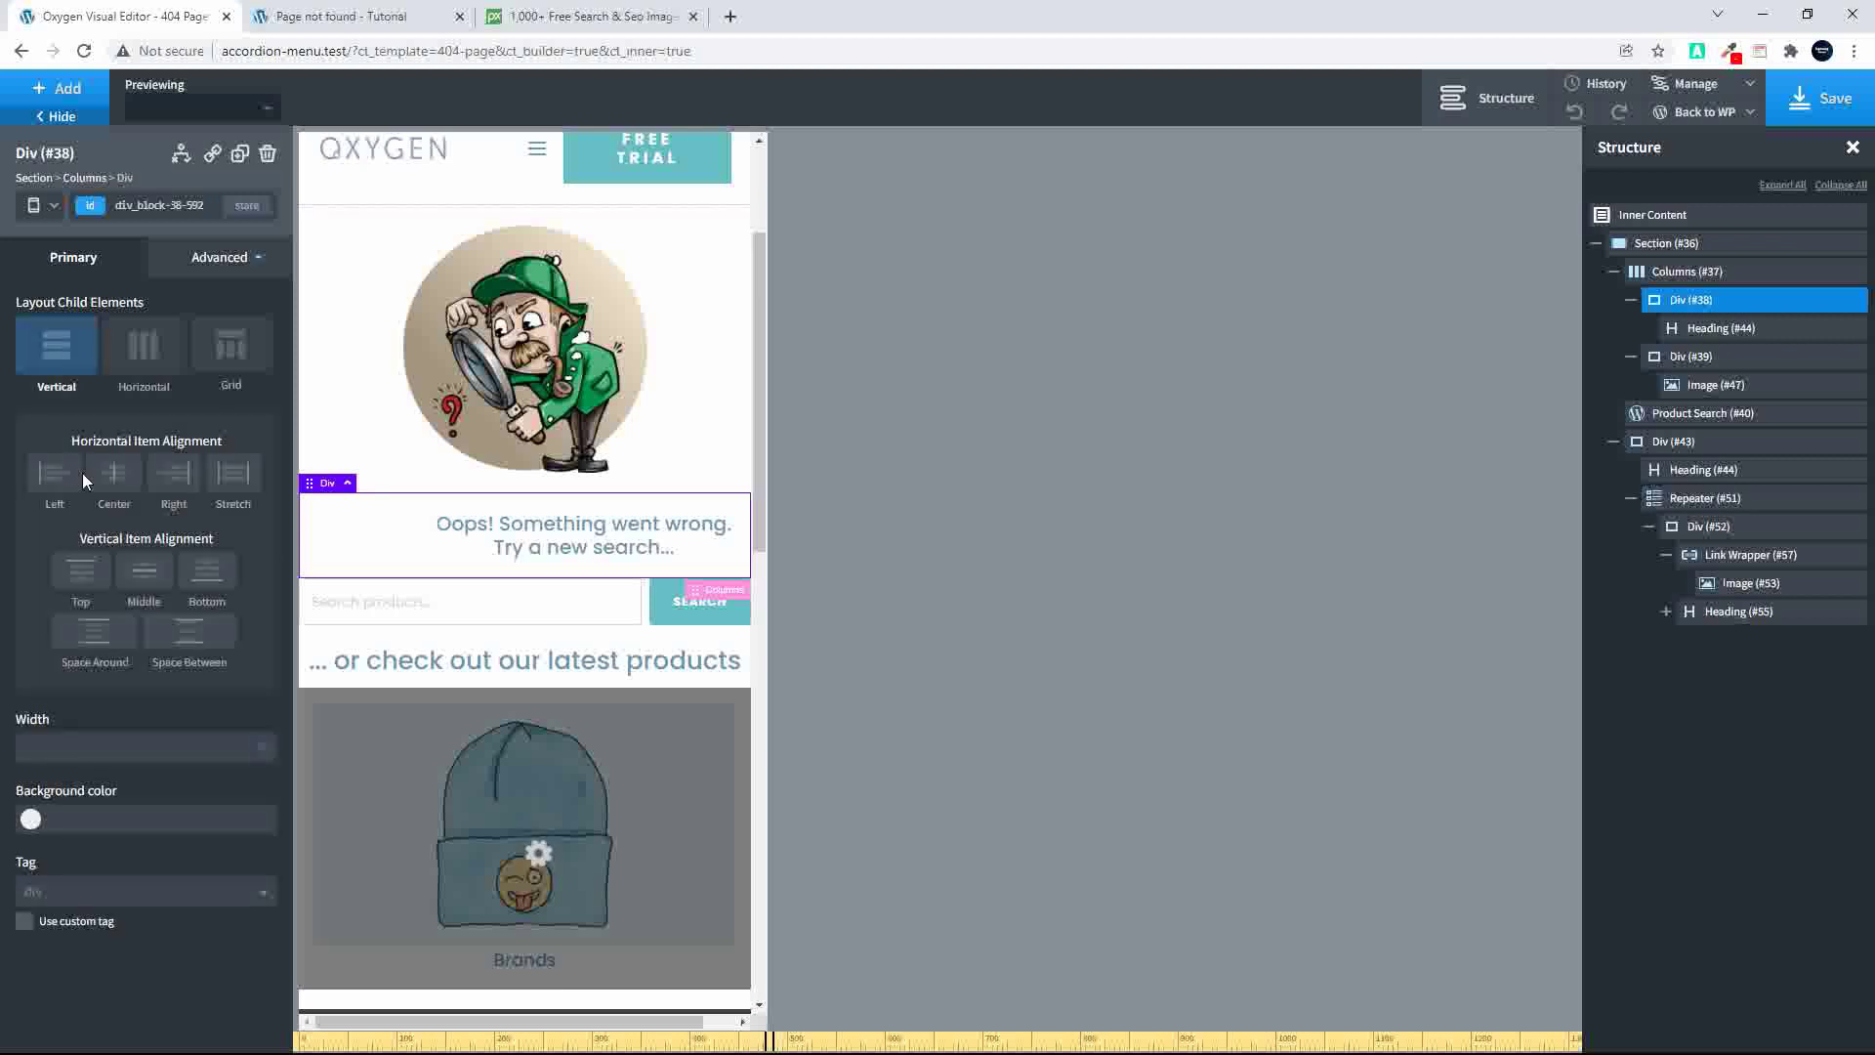
pyautogui.click(104, 483)
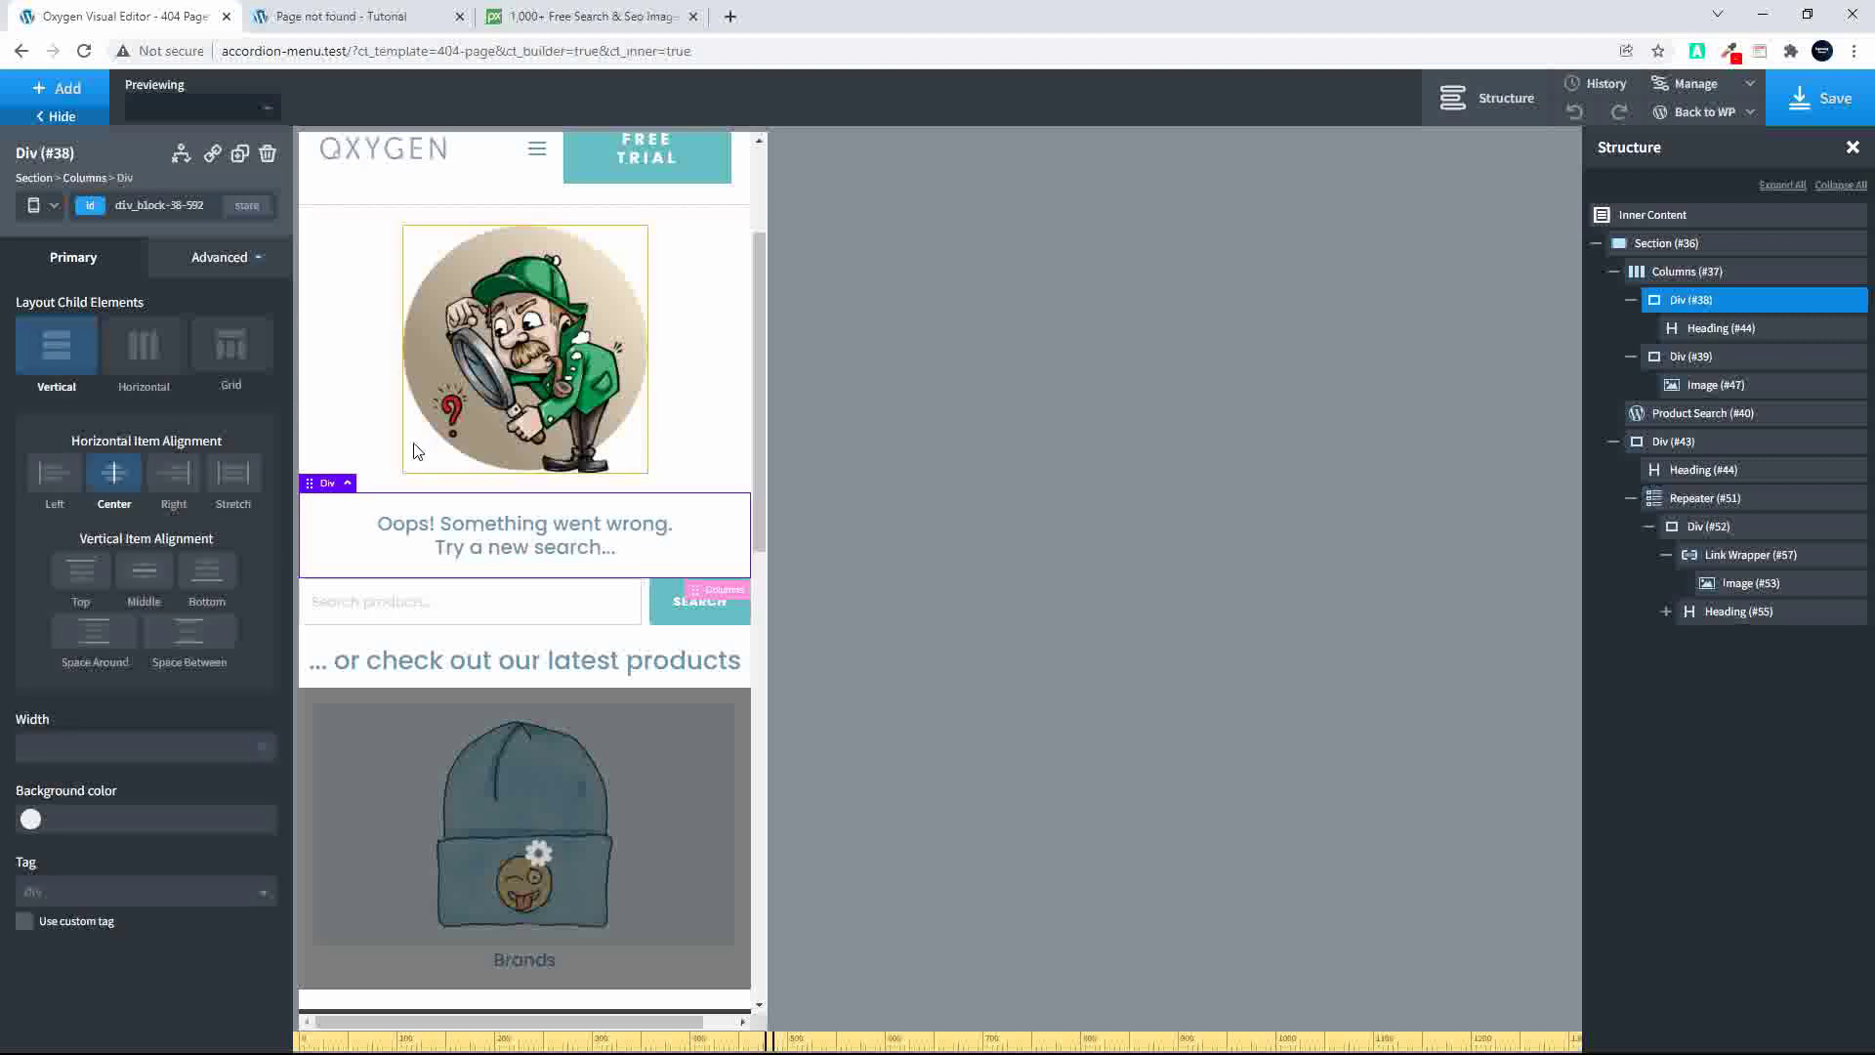
pyautogui.click(446, 535)
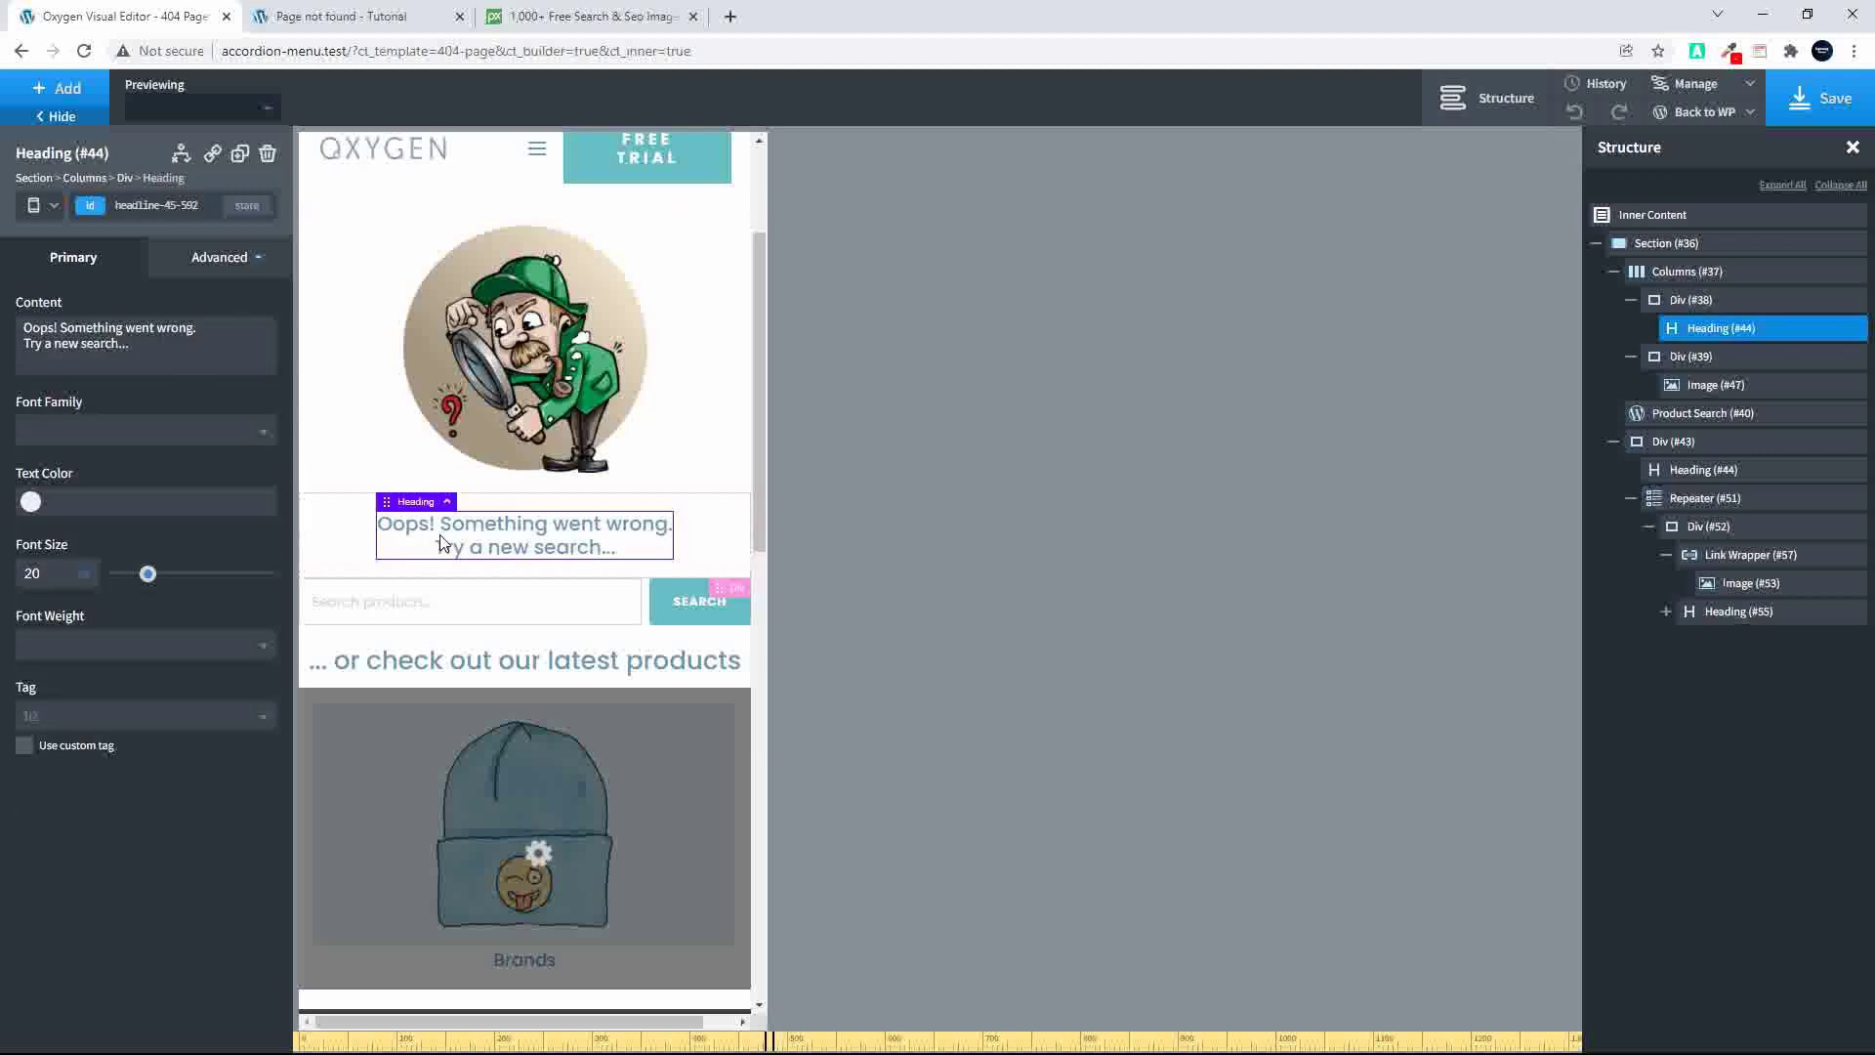
# Step: Give the Product Search widget 10 px of left and right padding
pyautogui.click(528, 611)
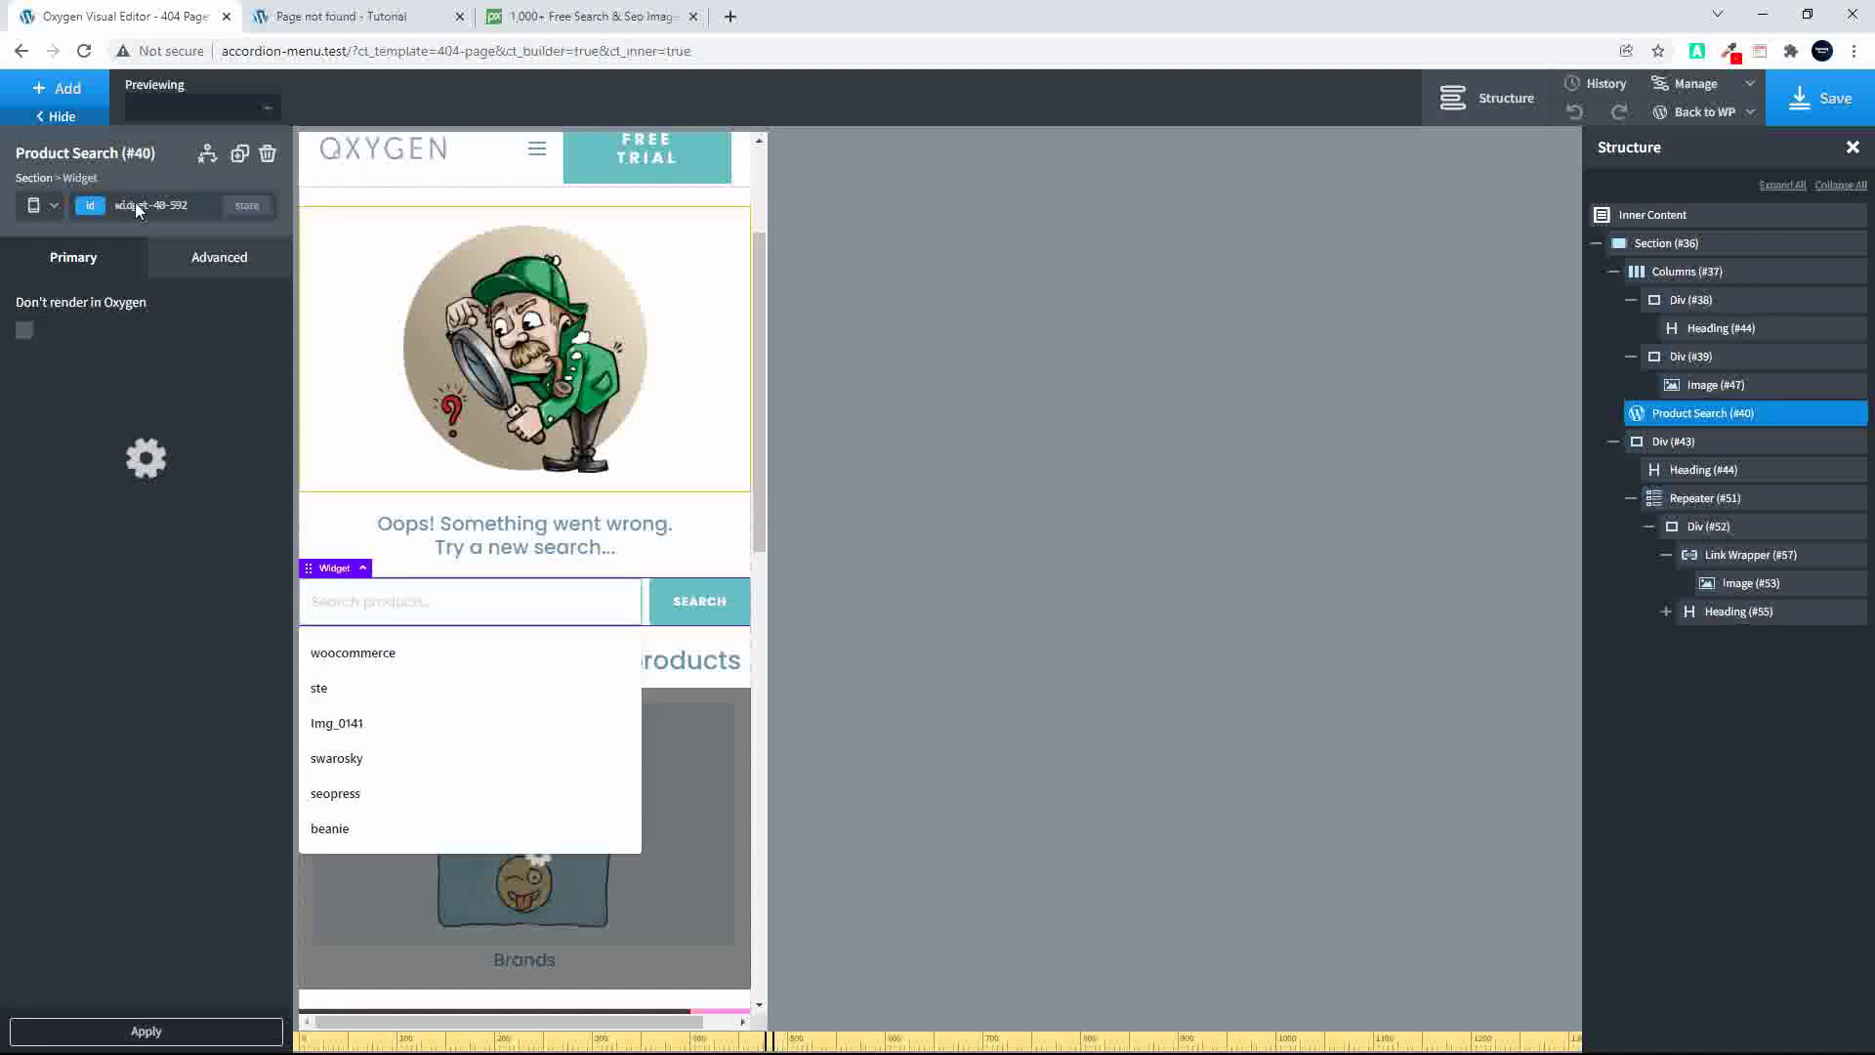
pyautogui.click(206, 257)
pyautogui.click(147, 367)
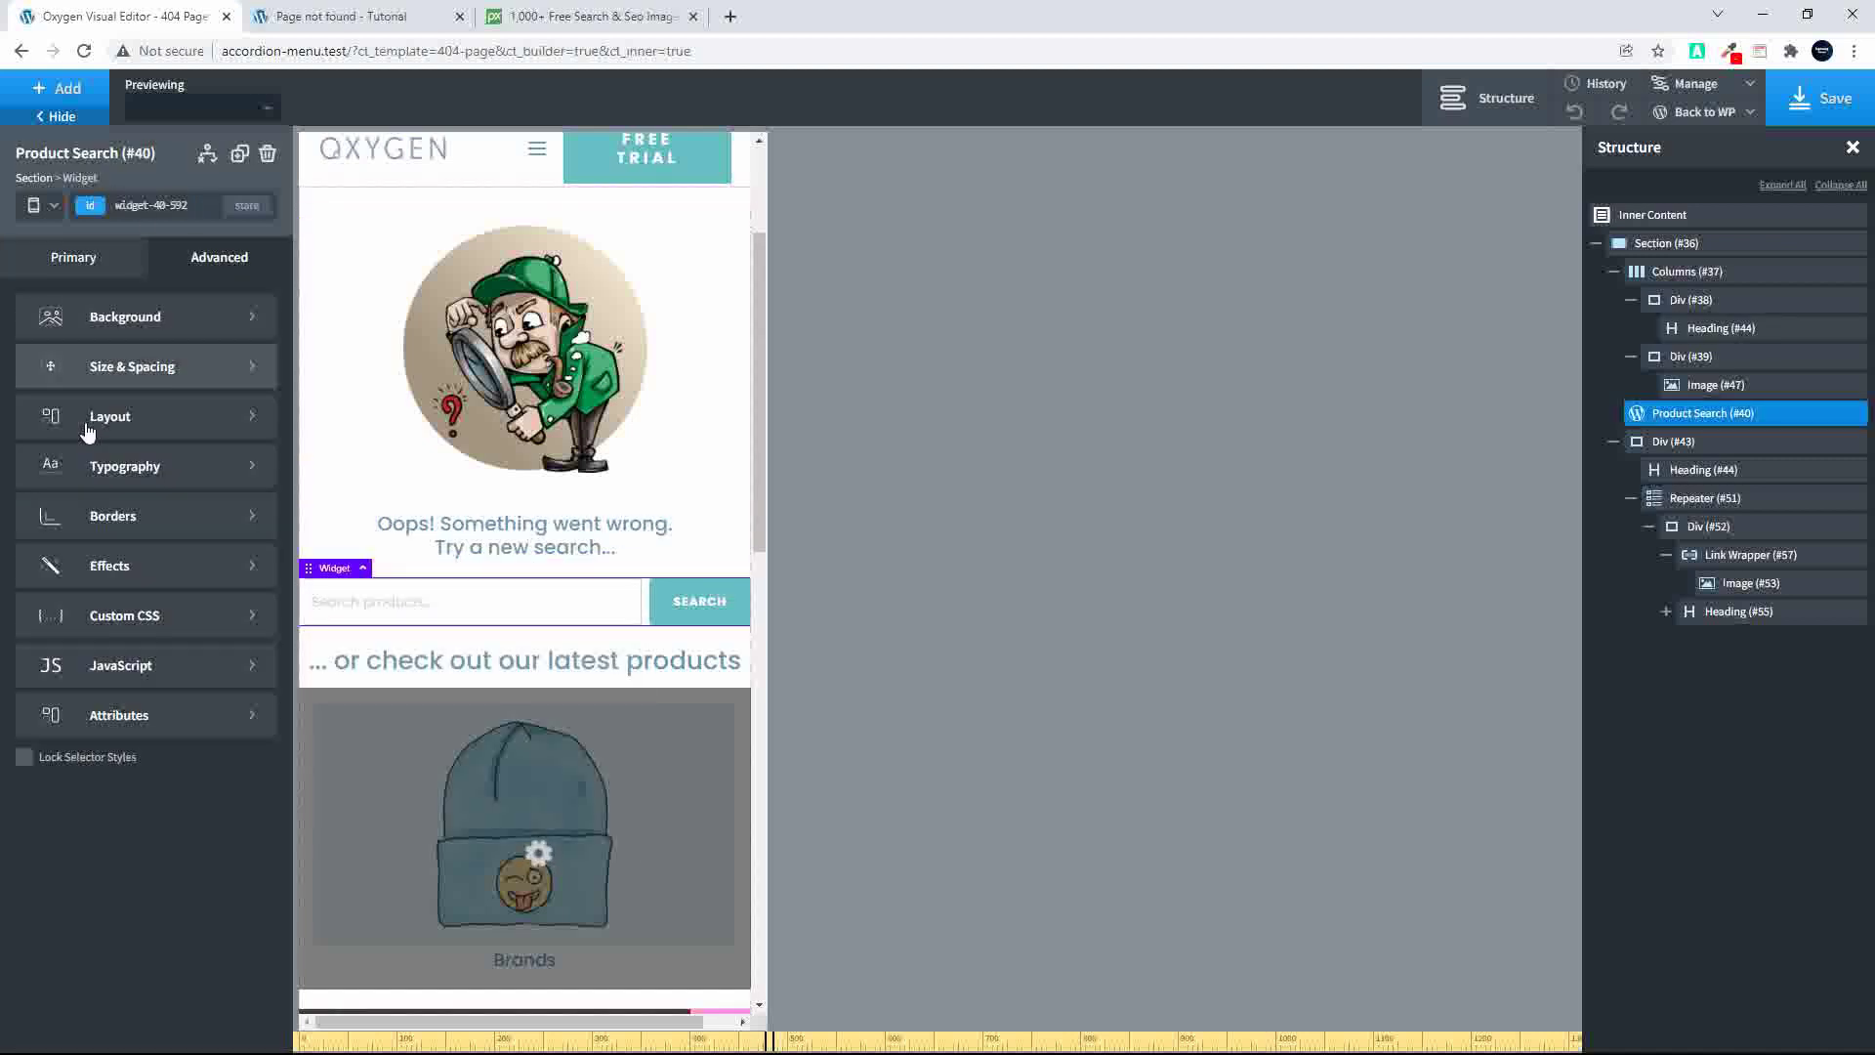
pyautogui.click(48, 402)
pyautogui.write('10')
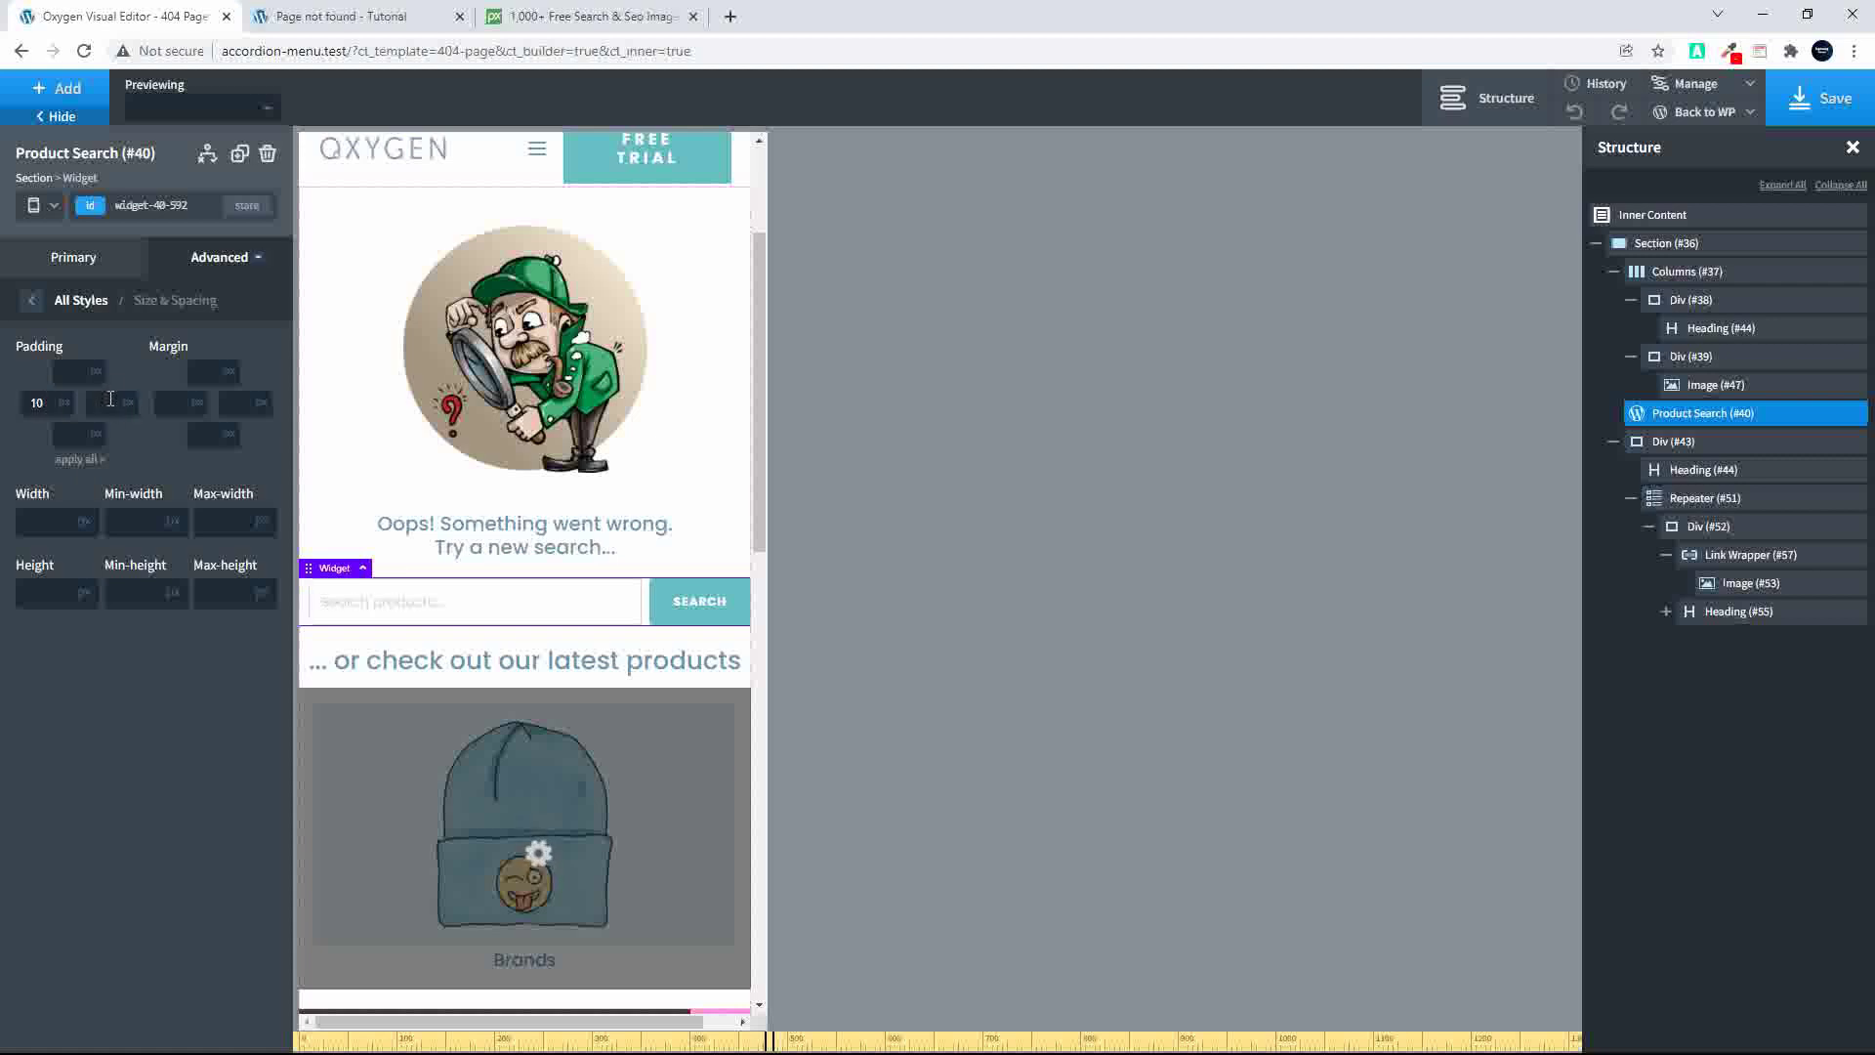
pyautogui.write('10')
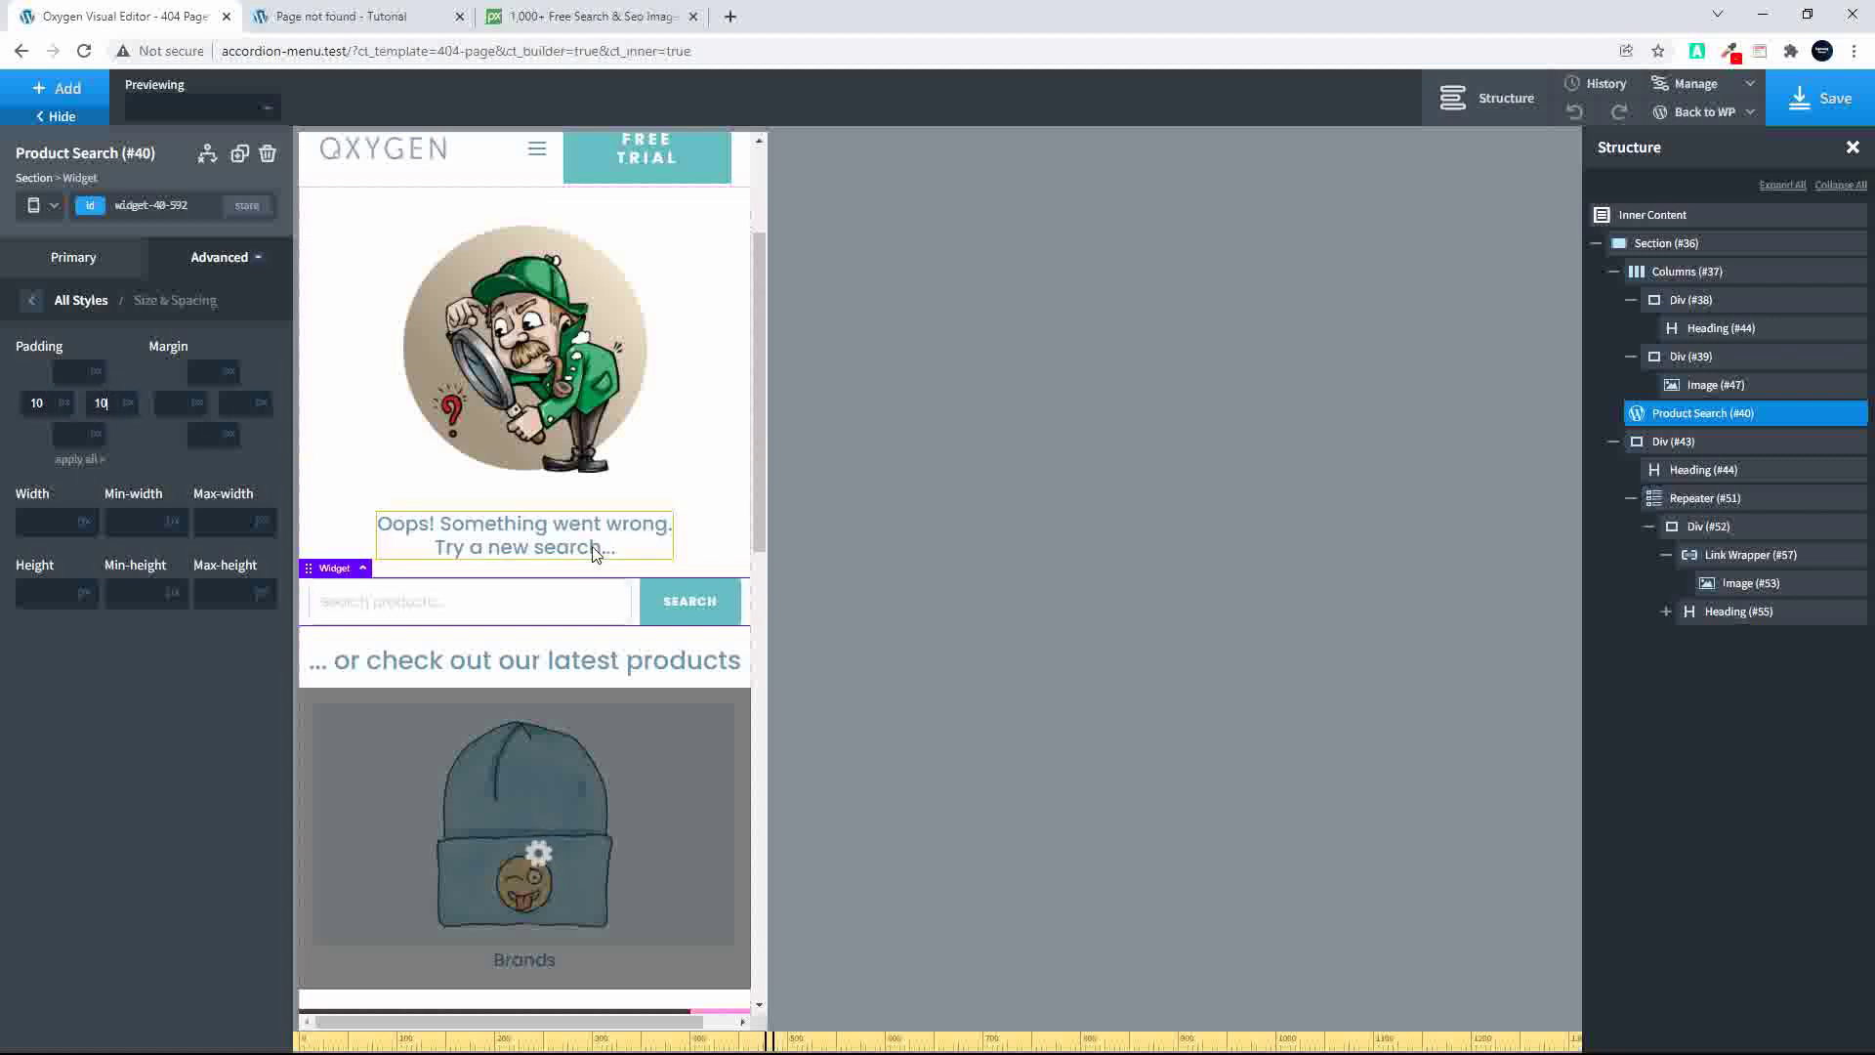
# Step: At the Less than 768px breakpoint, set the "Oops!" heading's font size to 24 px
pyautogui.click(589, 553)
pyautogui.click(52, 206)
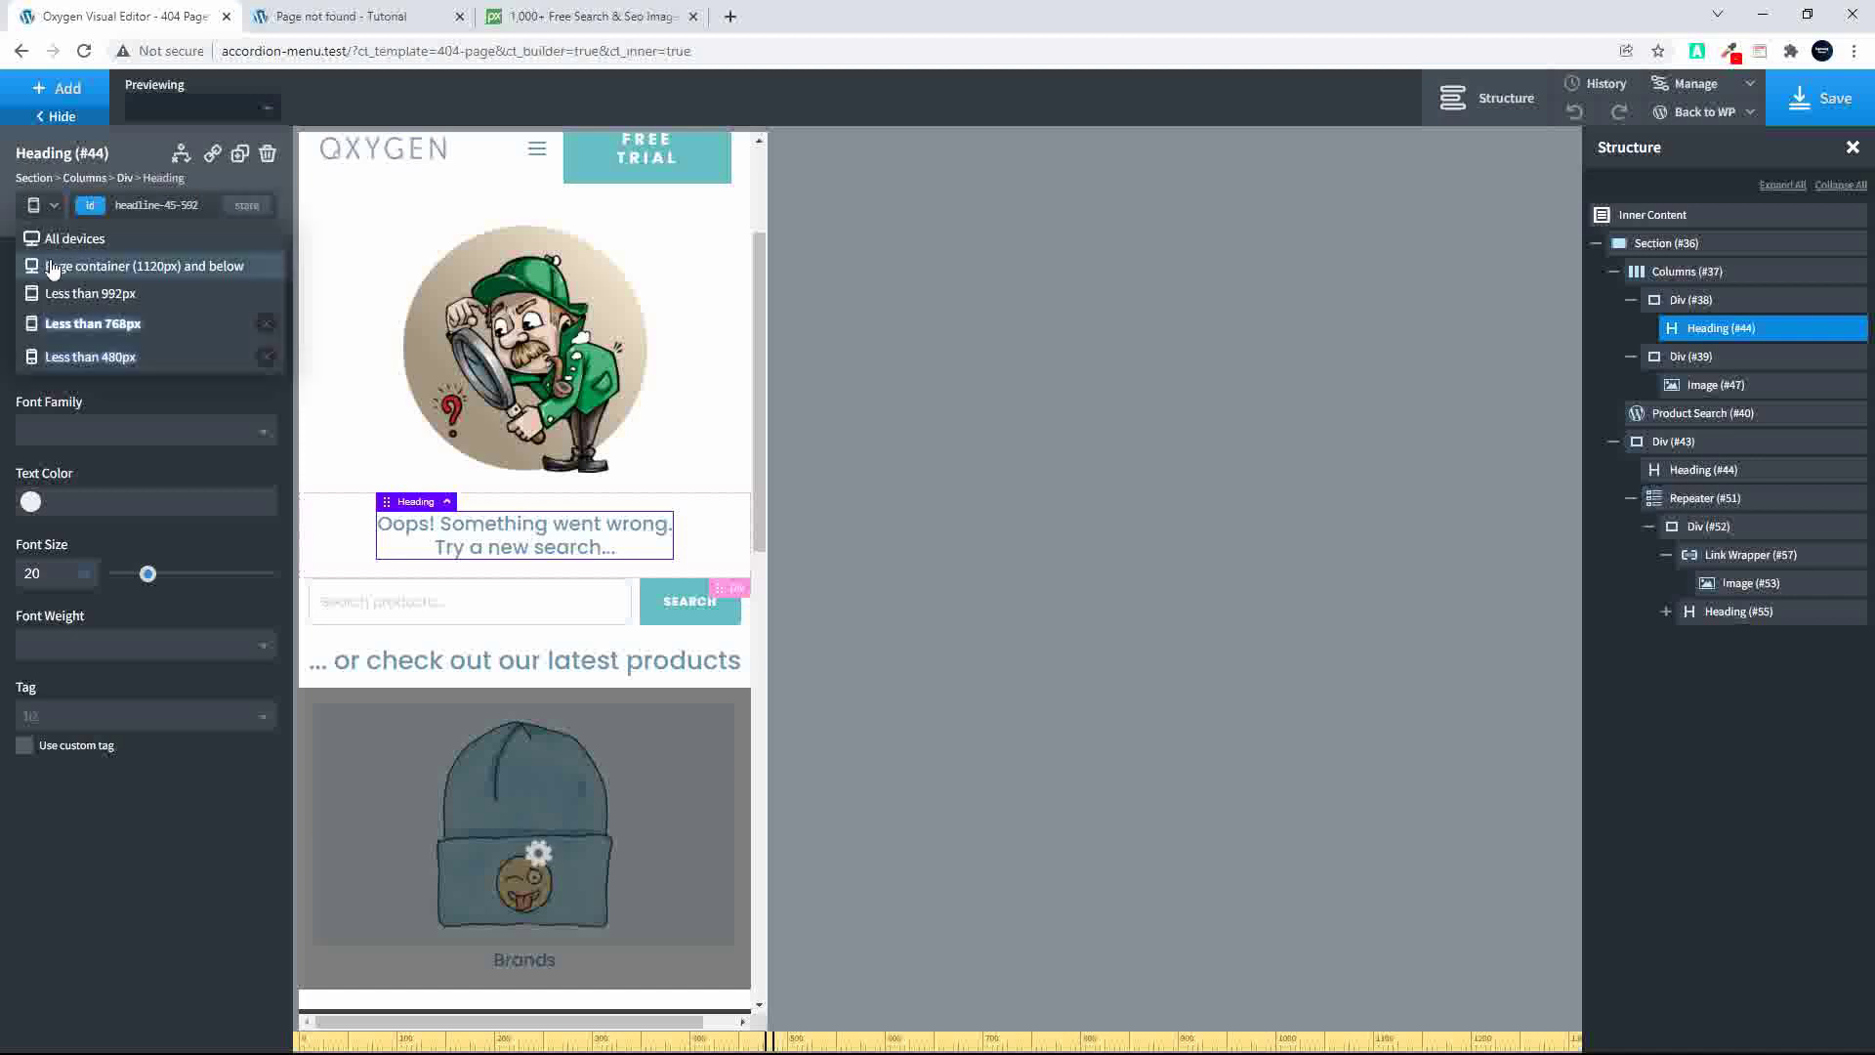
pyautogui.click(81, 357)
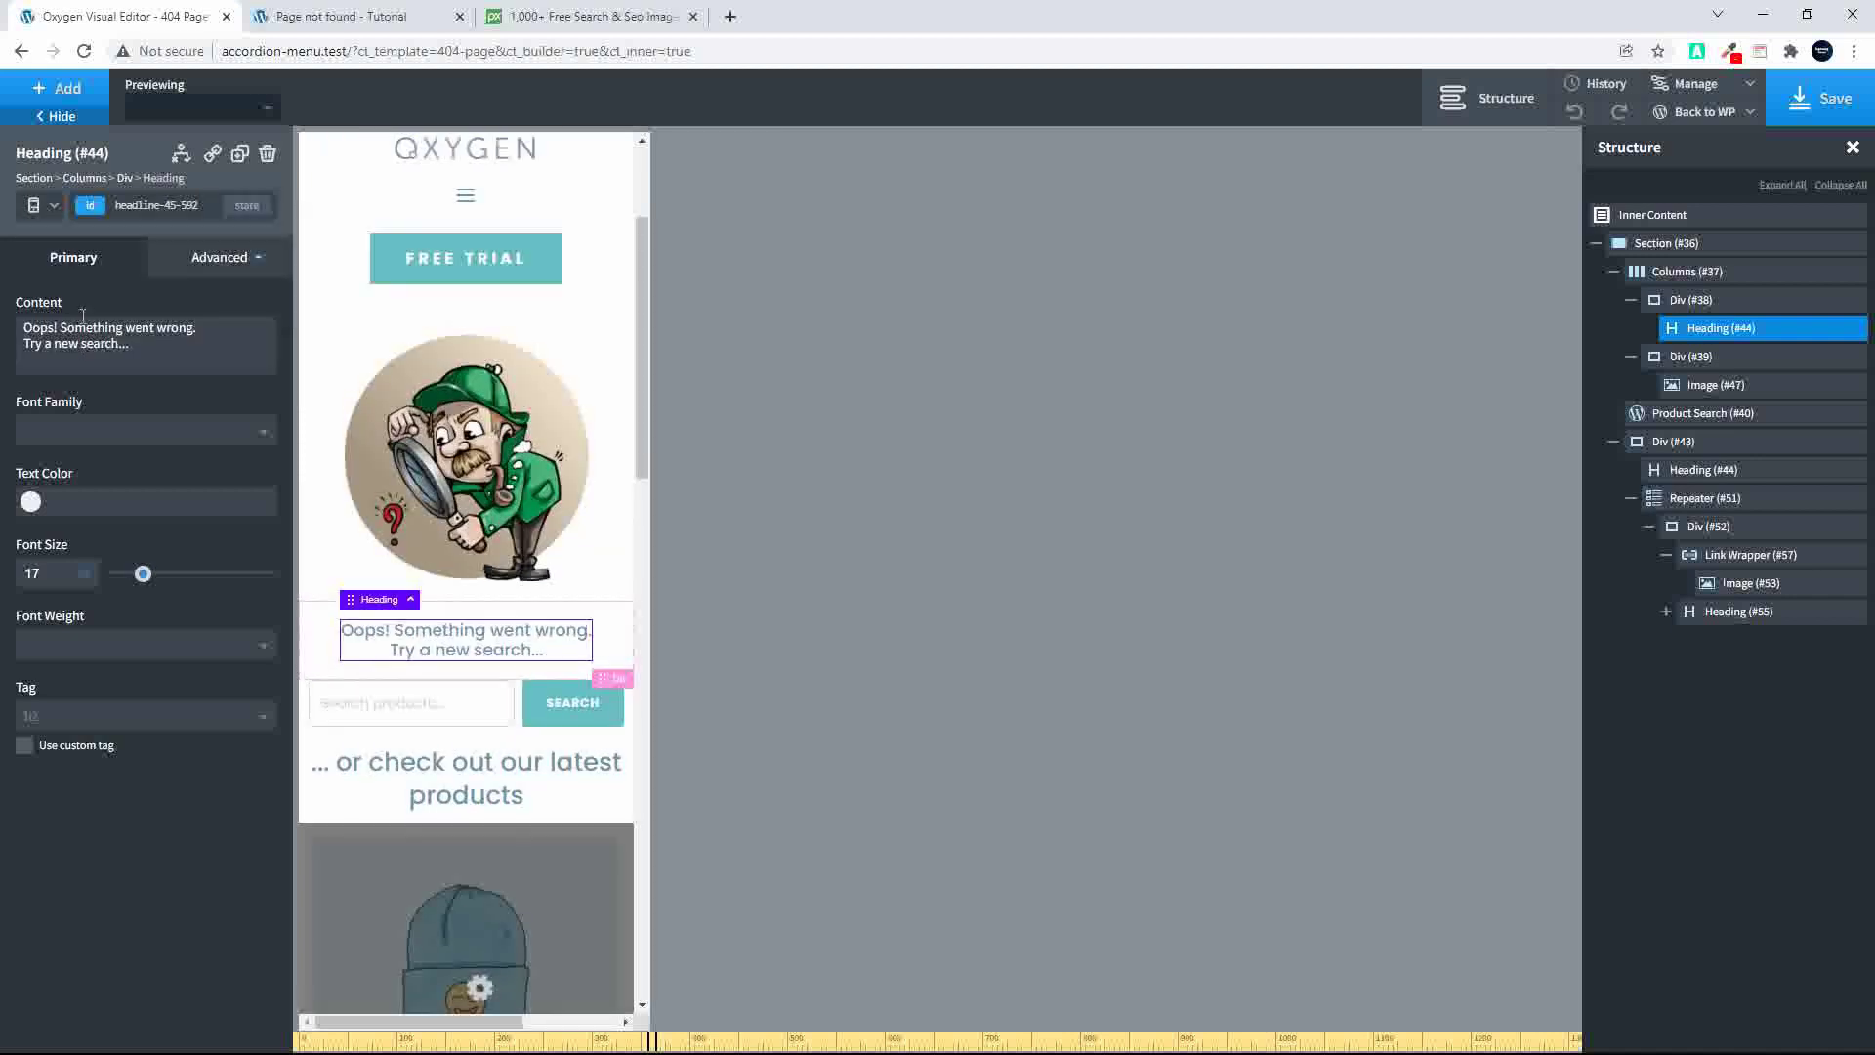
pyautogui.click(53, 207)
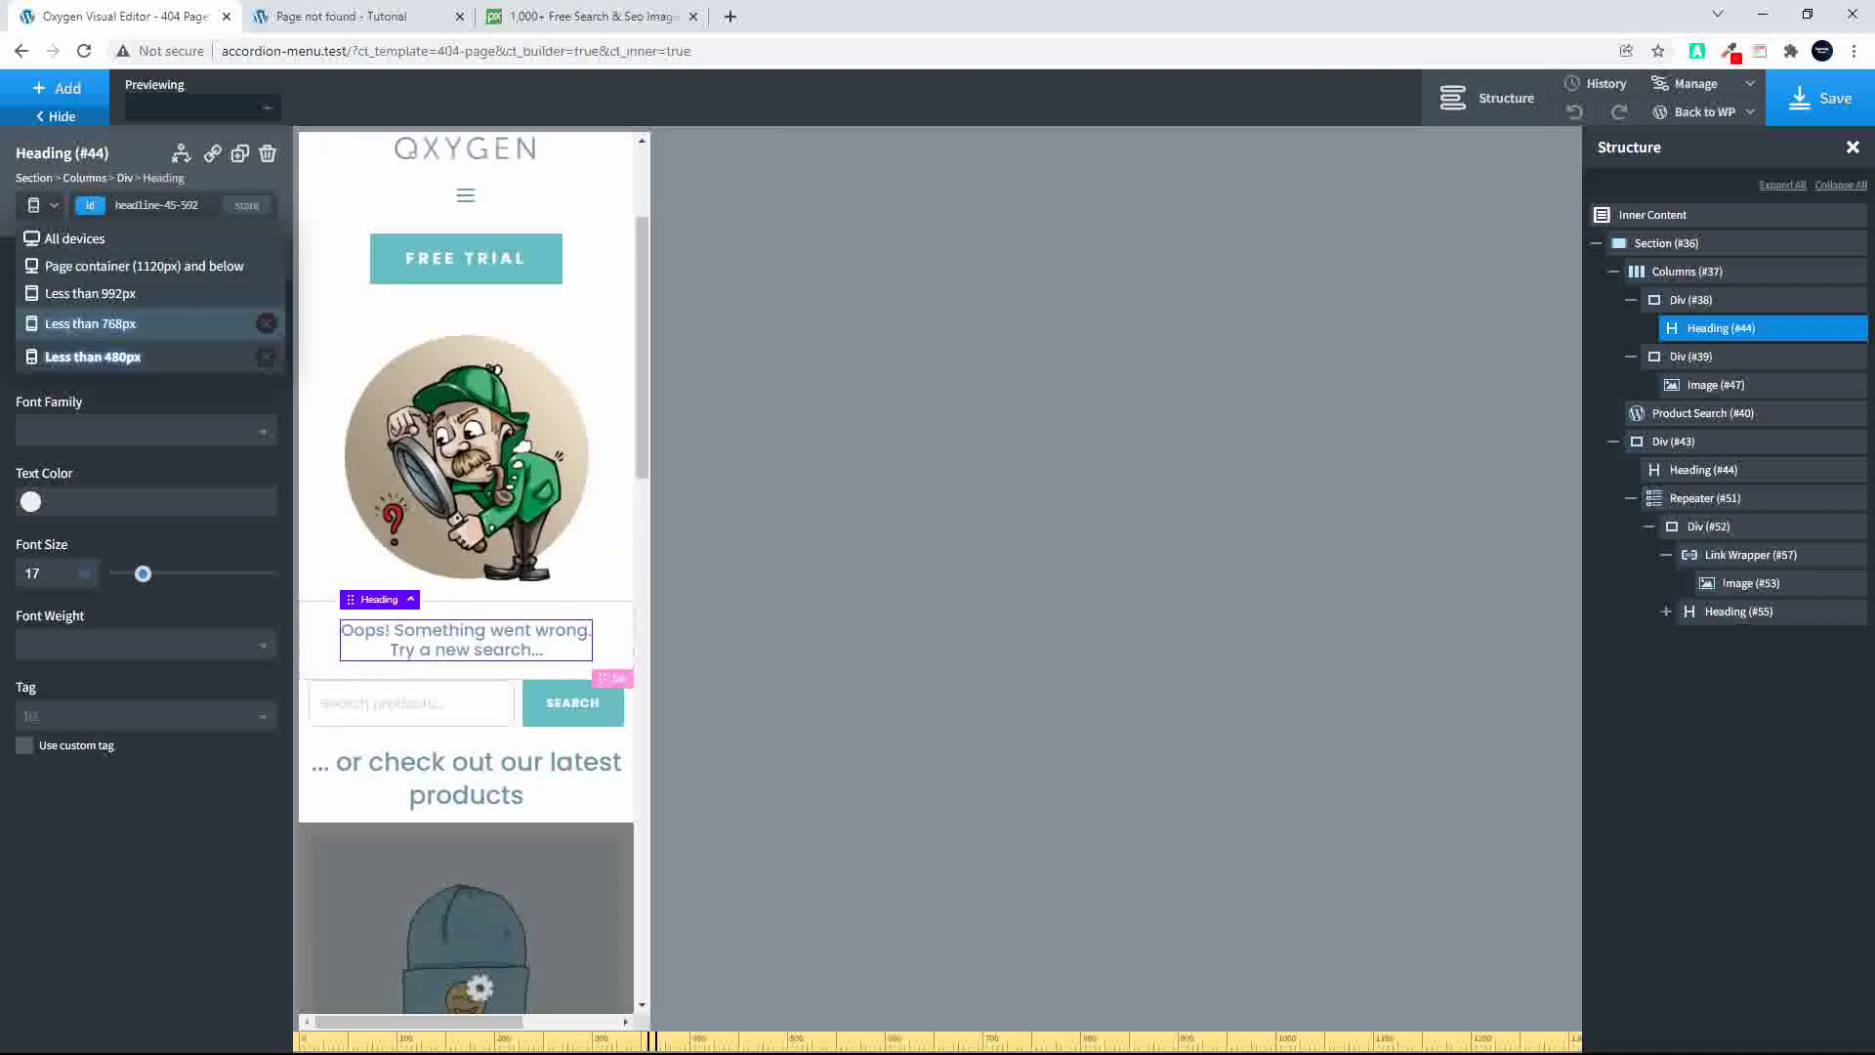
pyautogui.click(70, 332)
pyautogui.doubleClick(54, 570)
pyautogui.write('24')
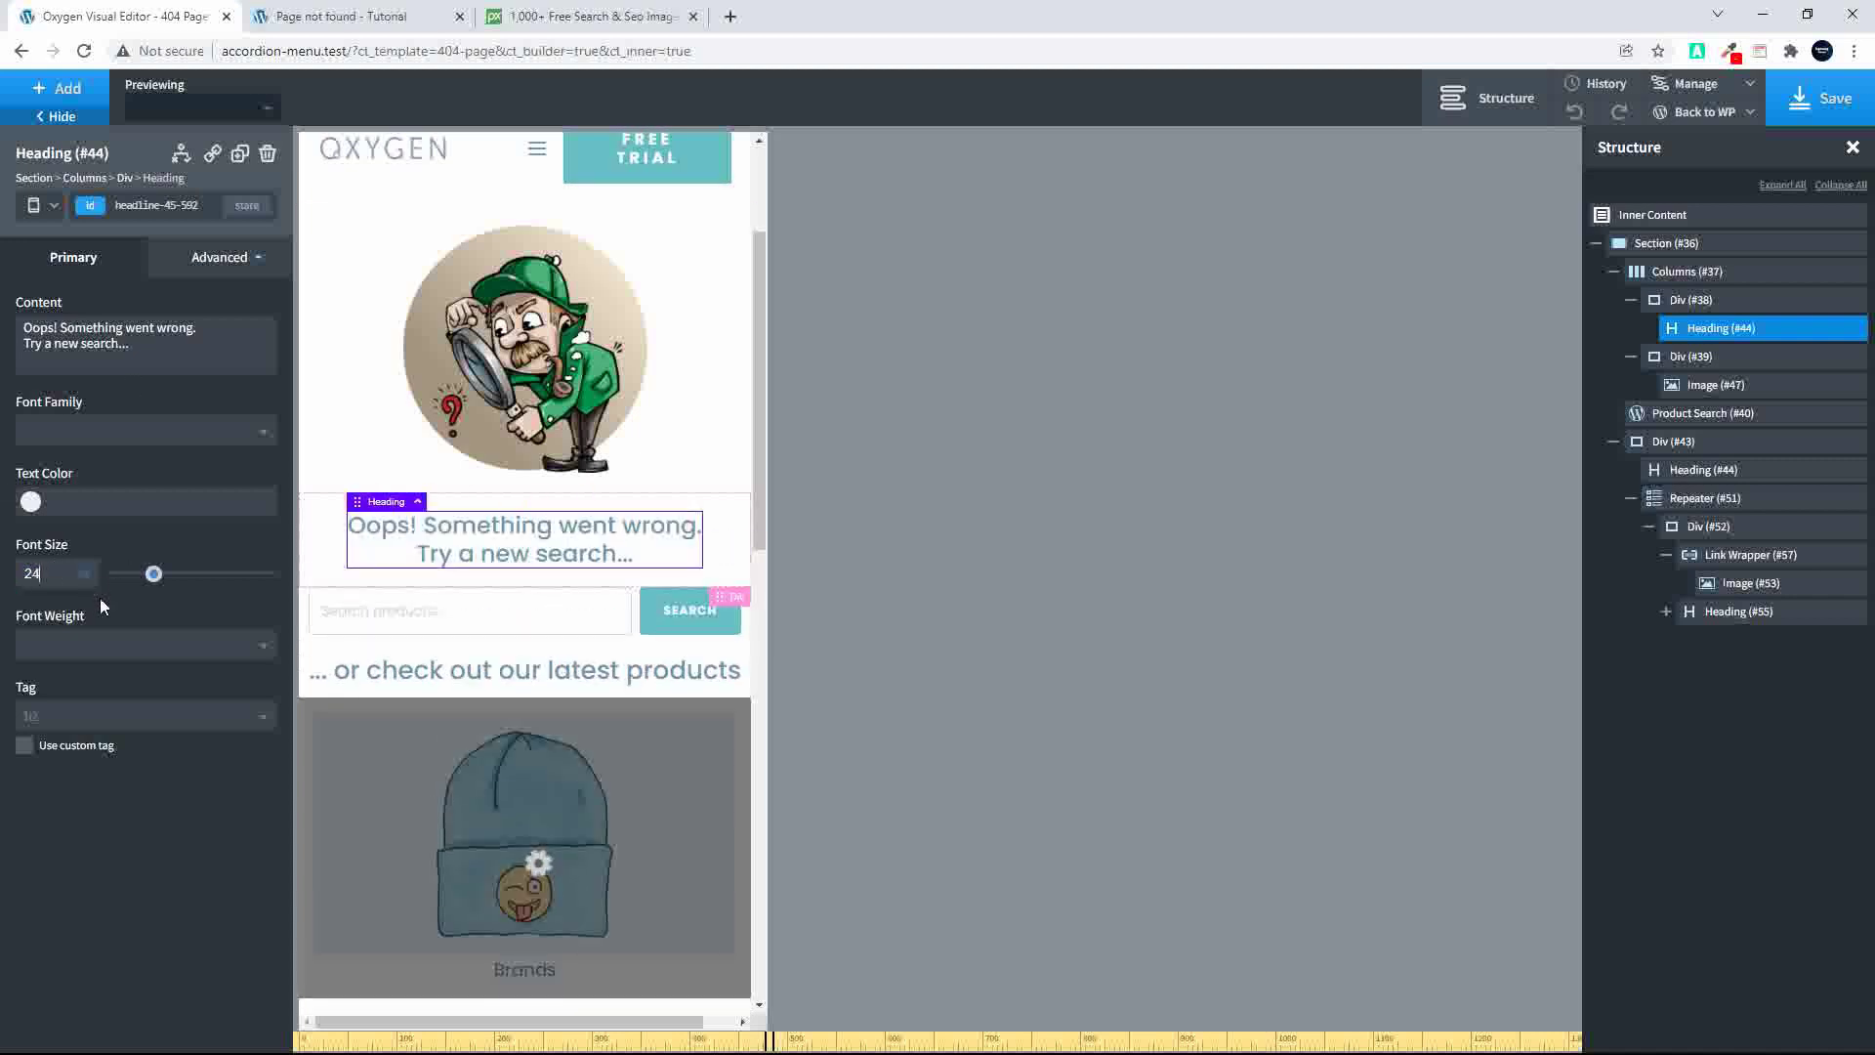
# Step: At the Less than 480px breakpoint, set the "Oops!" heading's font size to 19 px
pyautogui.click(53, 207)
pyautogui.click(59, 359)
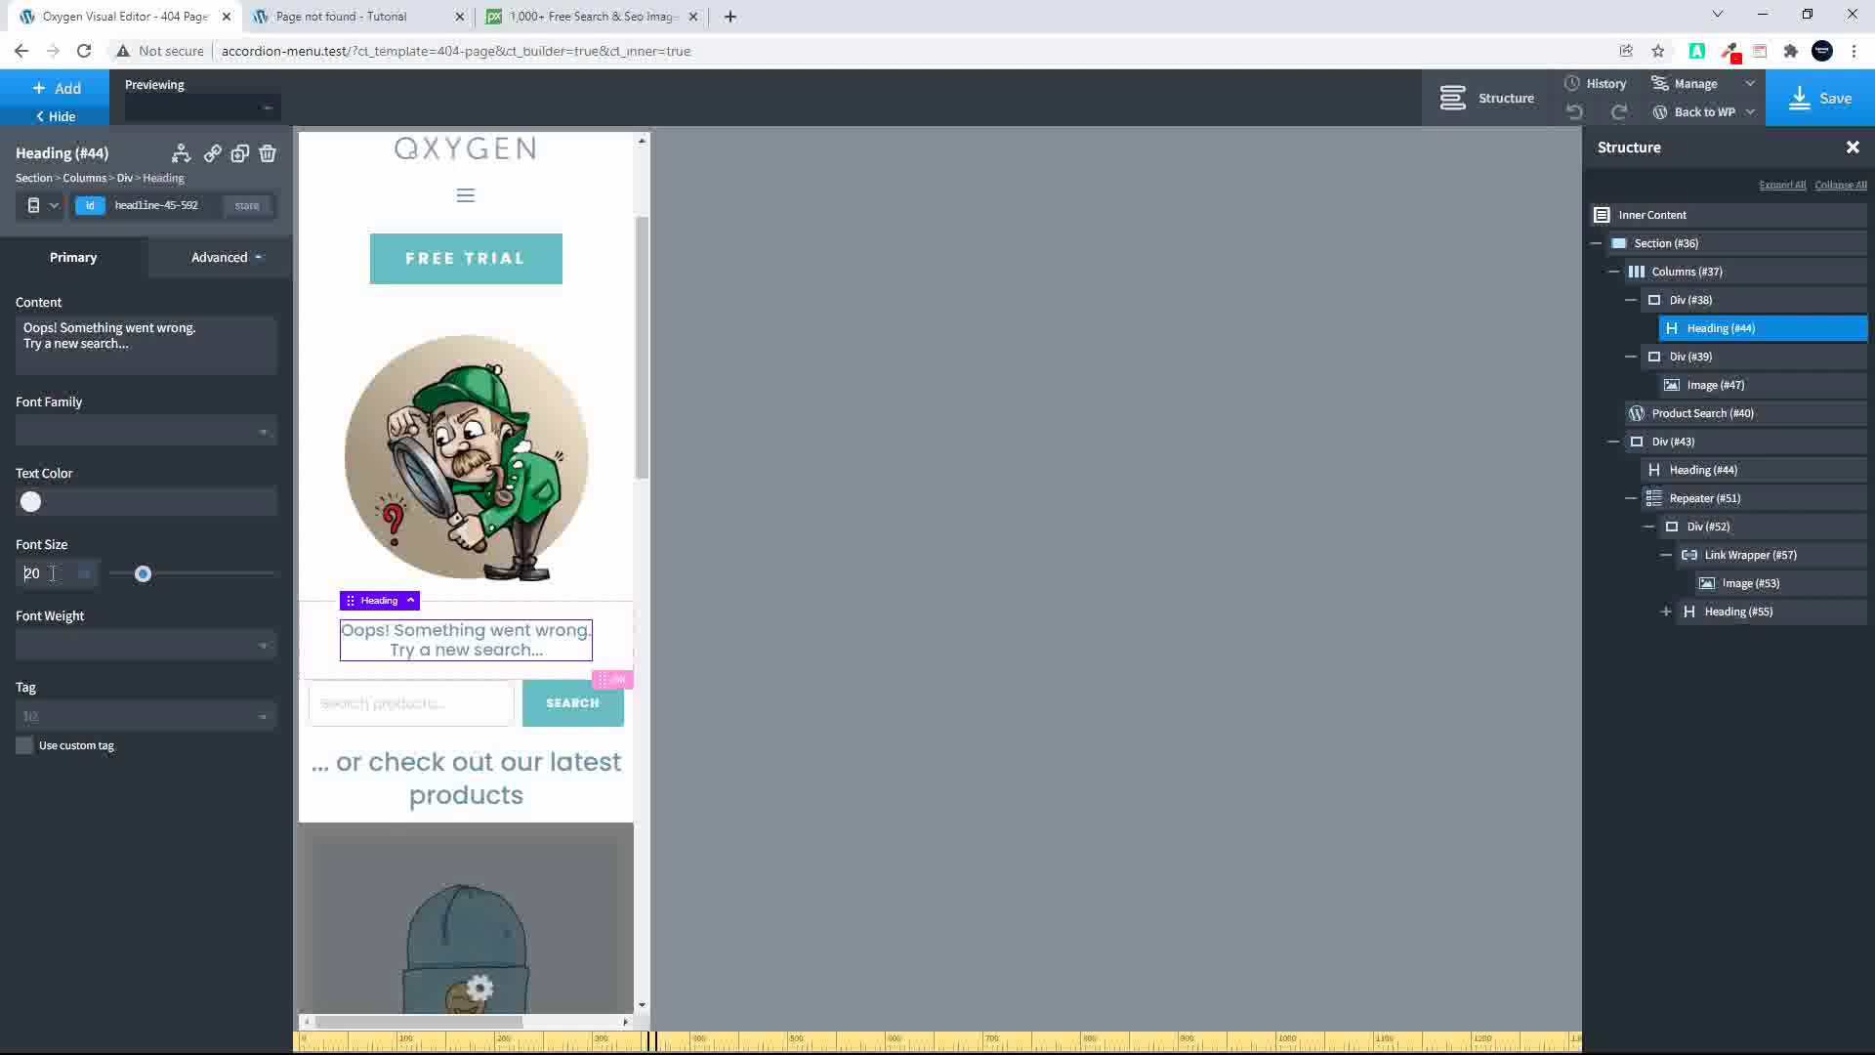
pyautogui.moveTo(51, 569); pyautogui.dragTo(13, 579)
pyautogui.press('BackSpace')
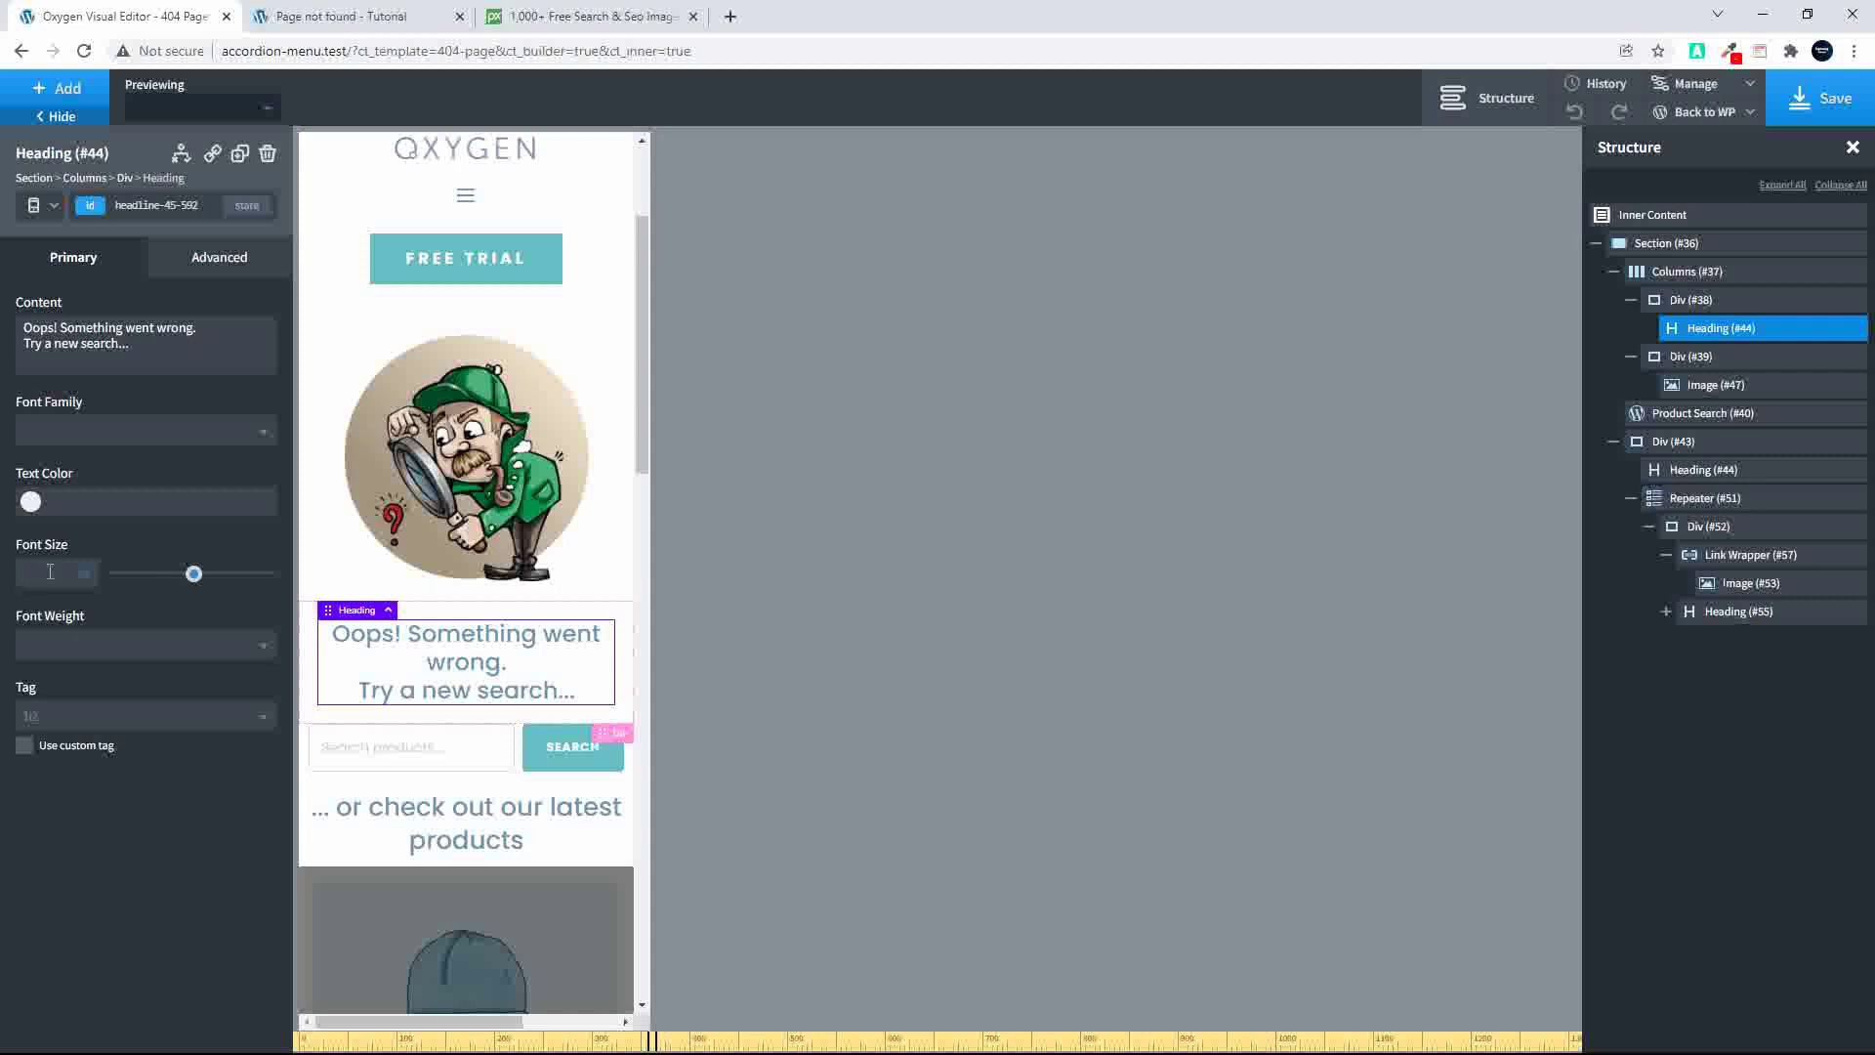
pyautogui.write('19')
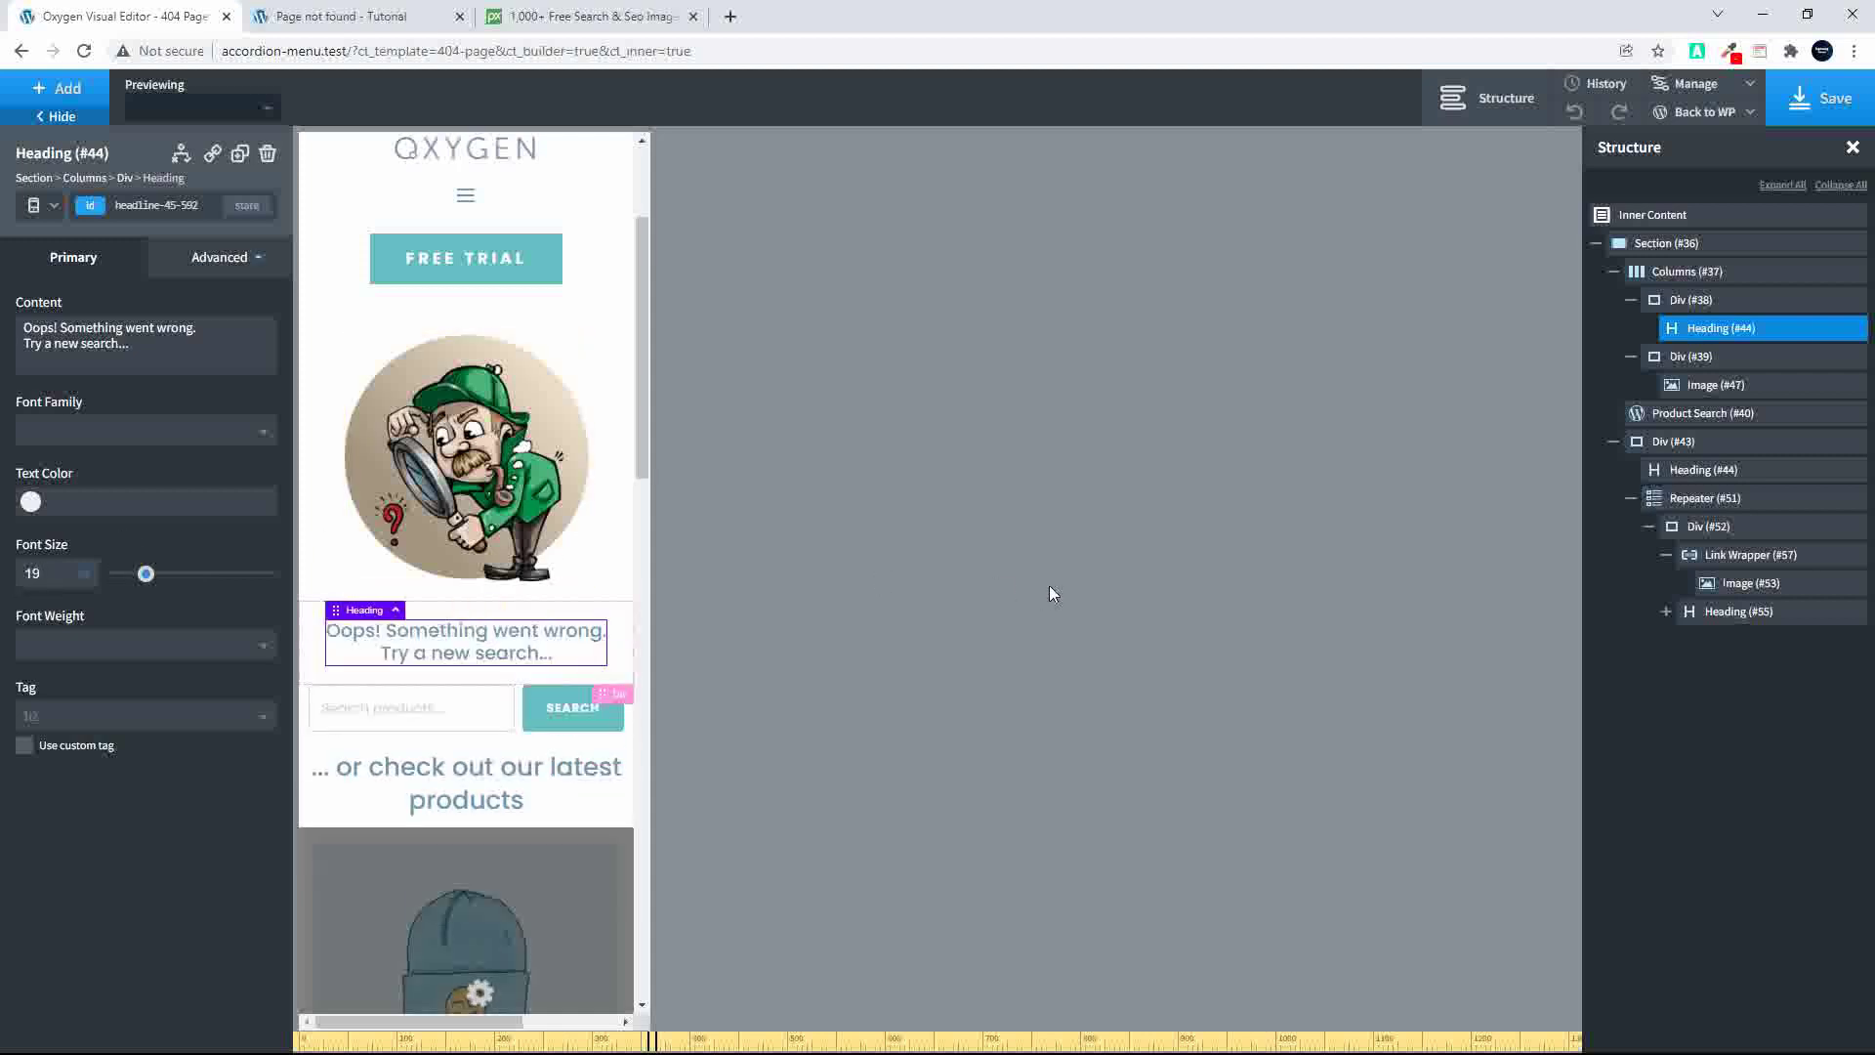
# Step: Save the template, review the refreshed live 404 page's search field and product list at phone size, and close the developer tools
pyautogui.click(1802, 102)
pyautogui.click(362, 17)
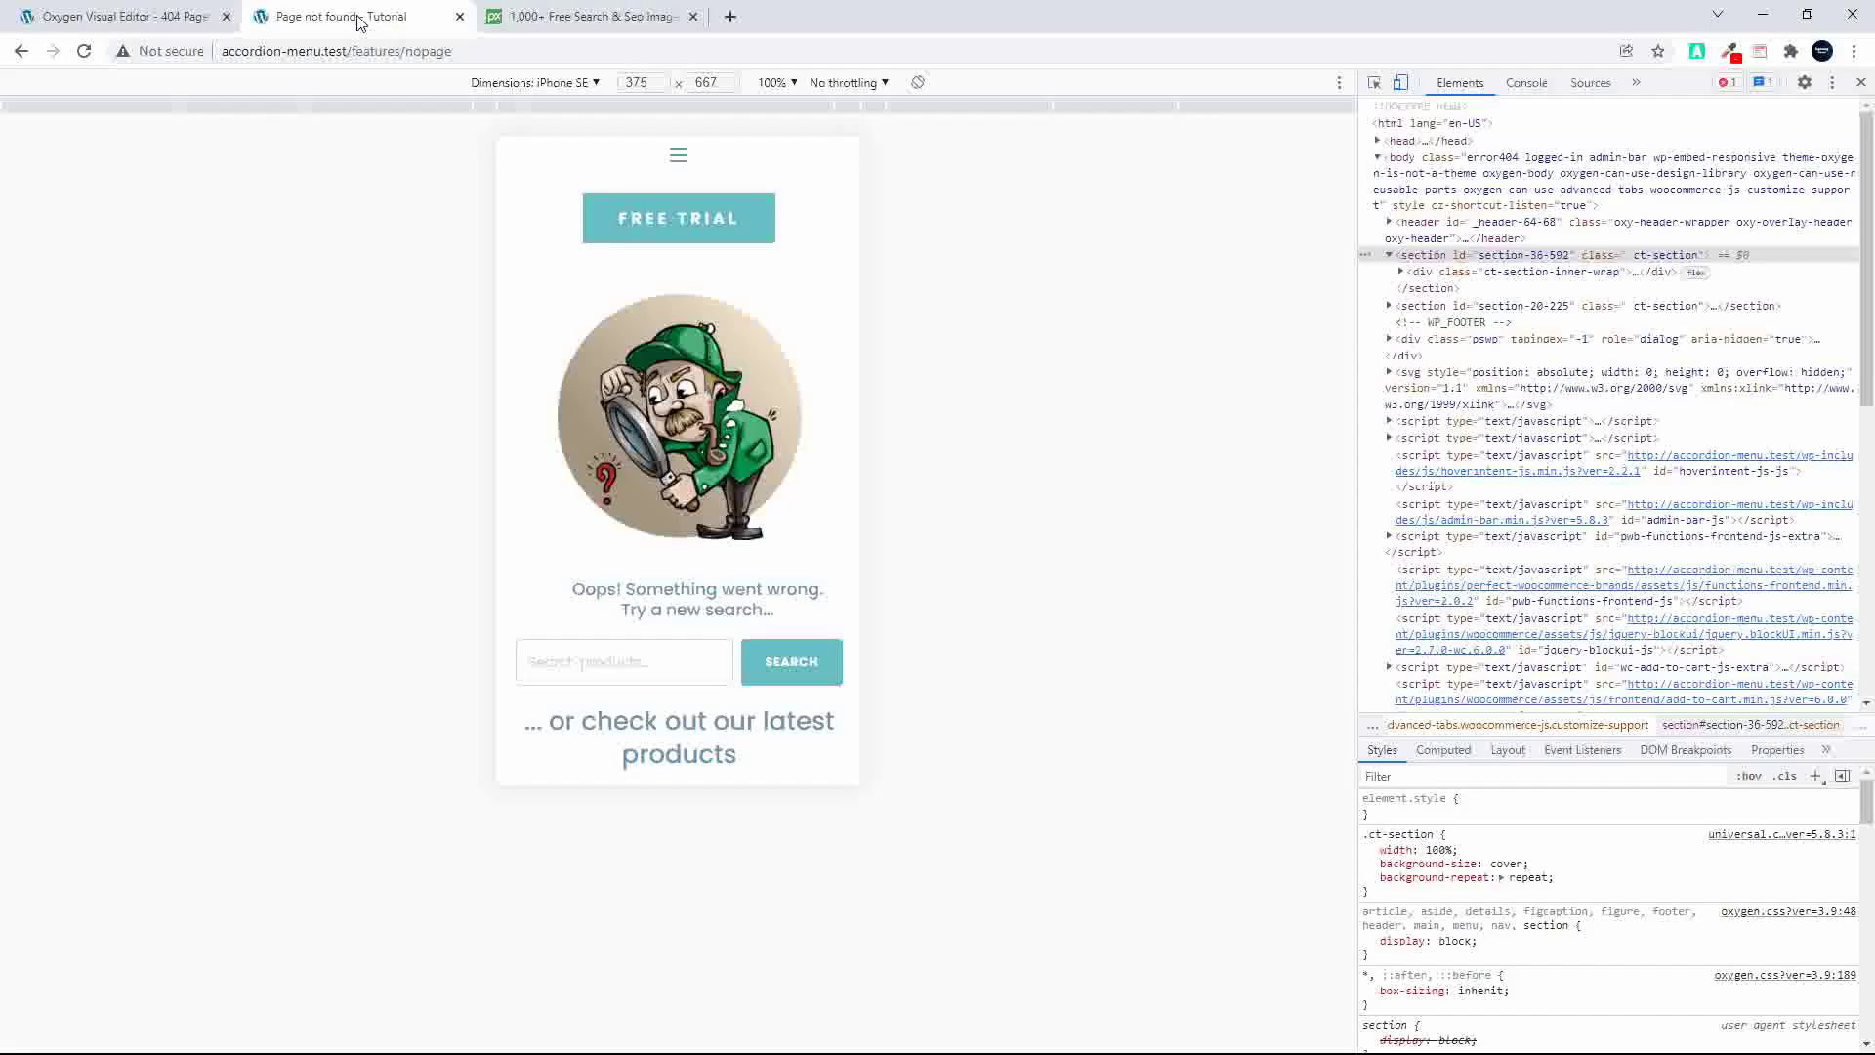
pyautogui.click(86, 54)
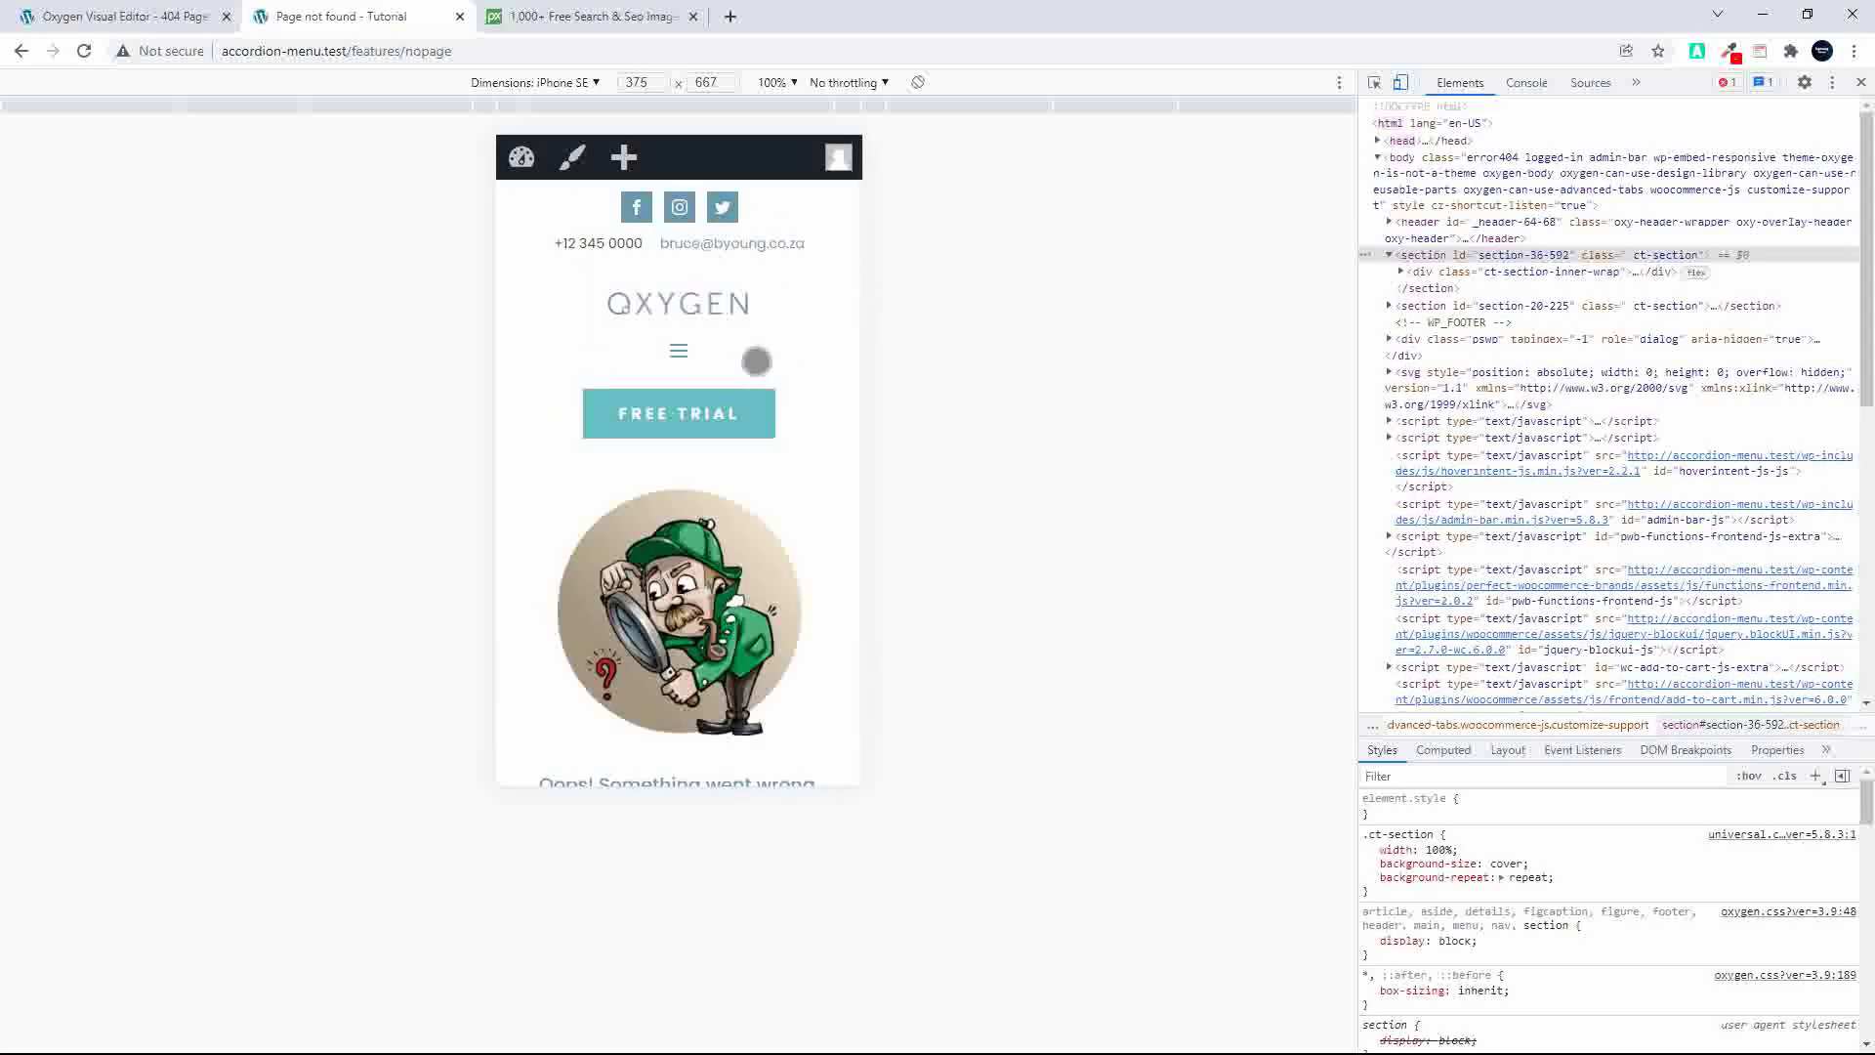
pyautogui.scroll(-1, 757, 362)
pyautogui.scroll(-3, 757, 361)
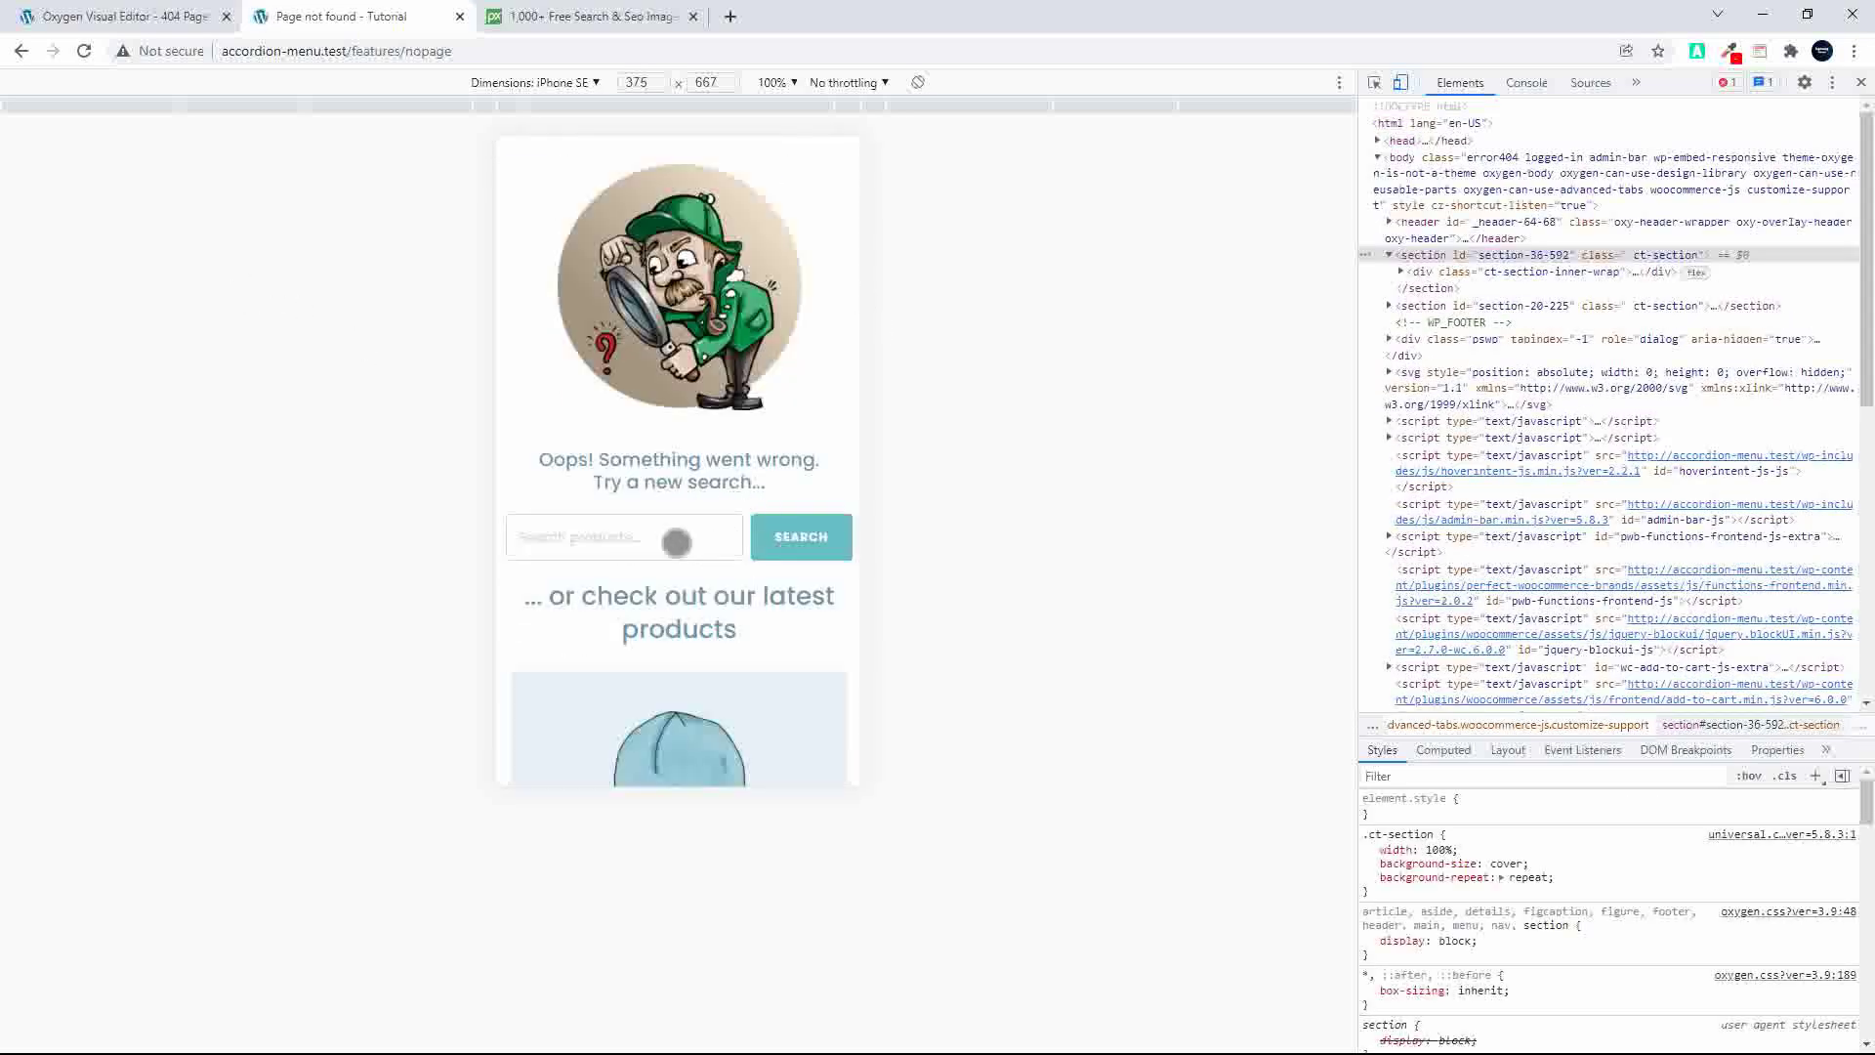
pyautogui.click(605, 544)
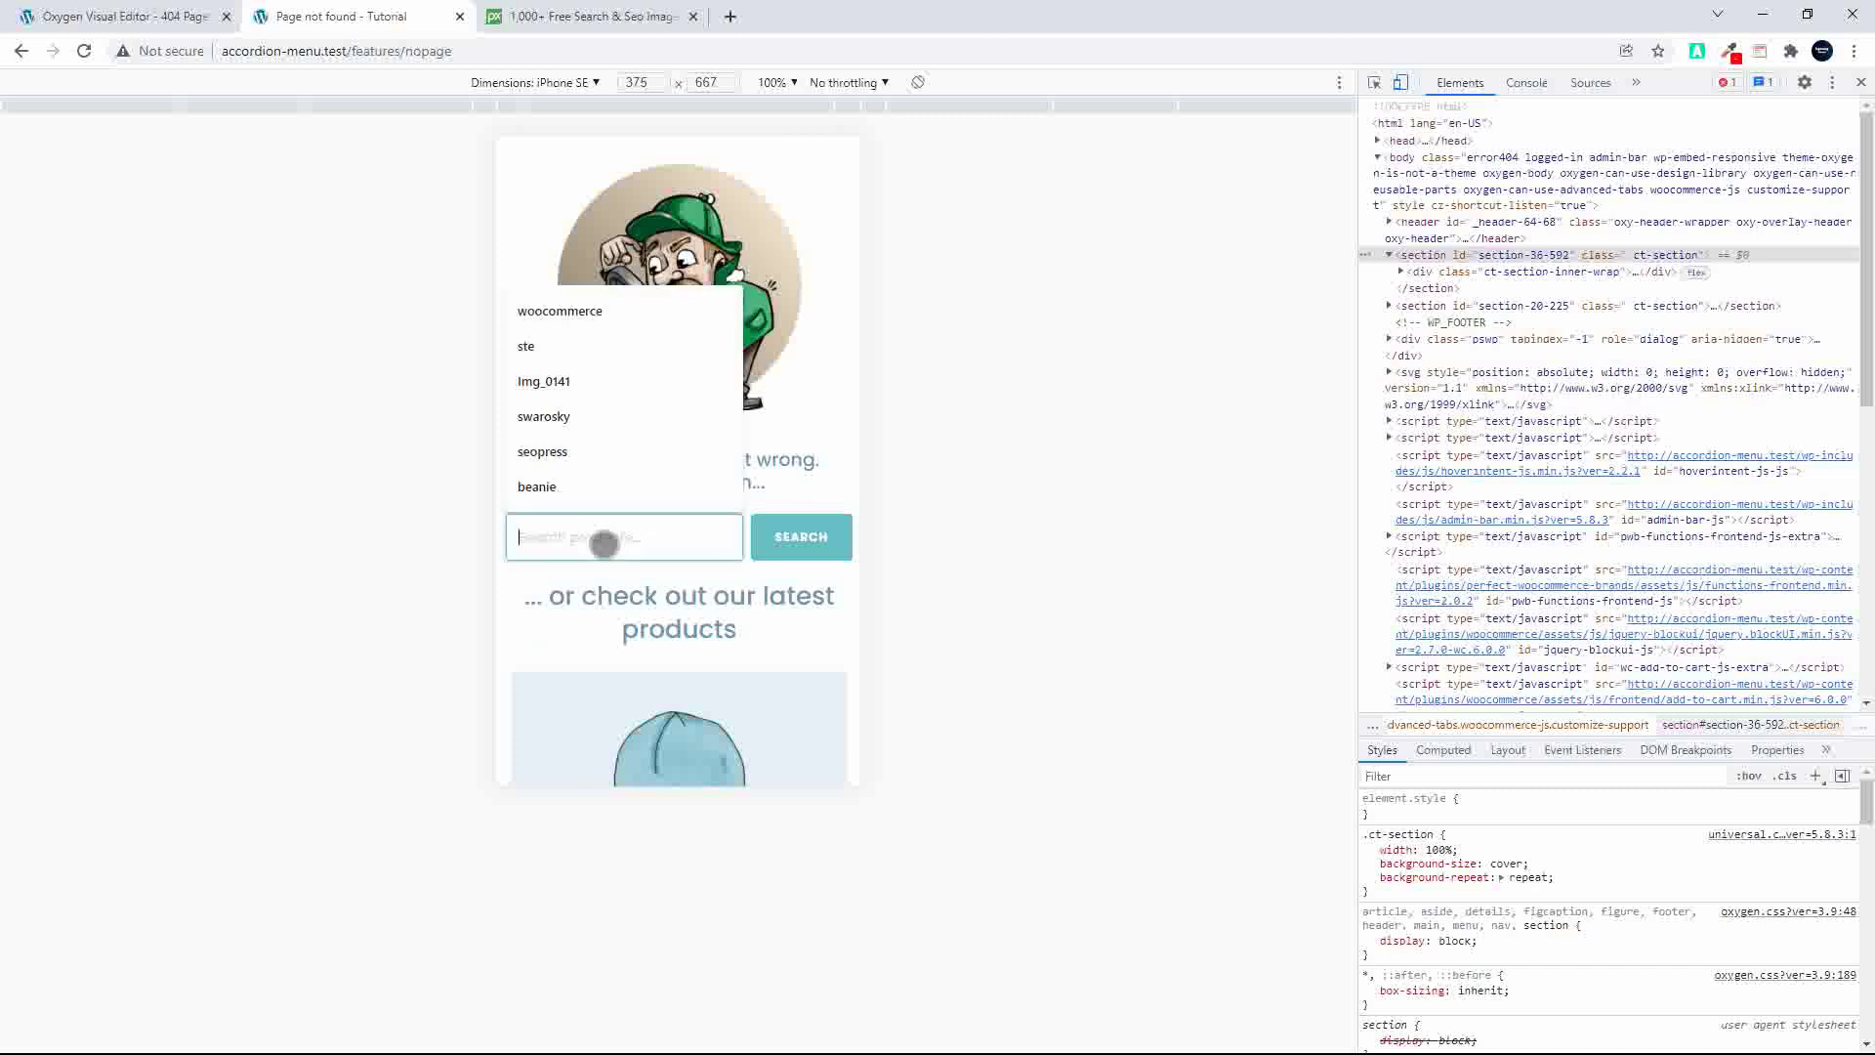
pyautogui.click(787, 612)
pyautogui.scroll(-4, 787, 612)
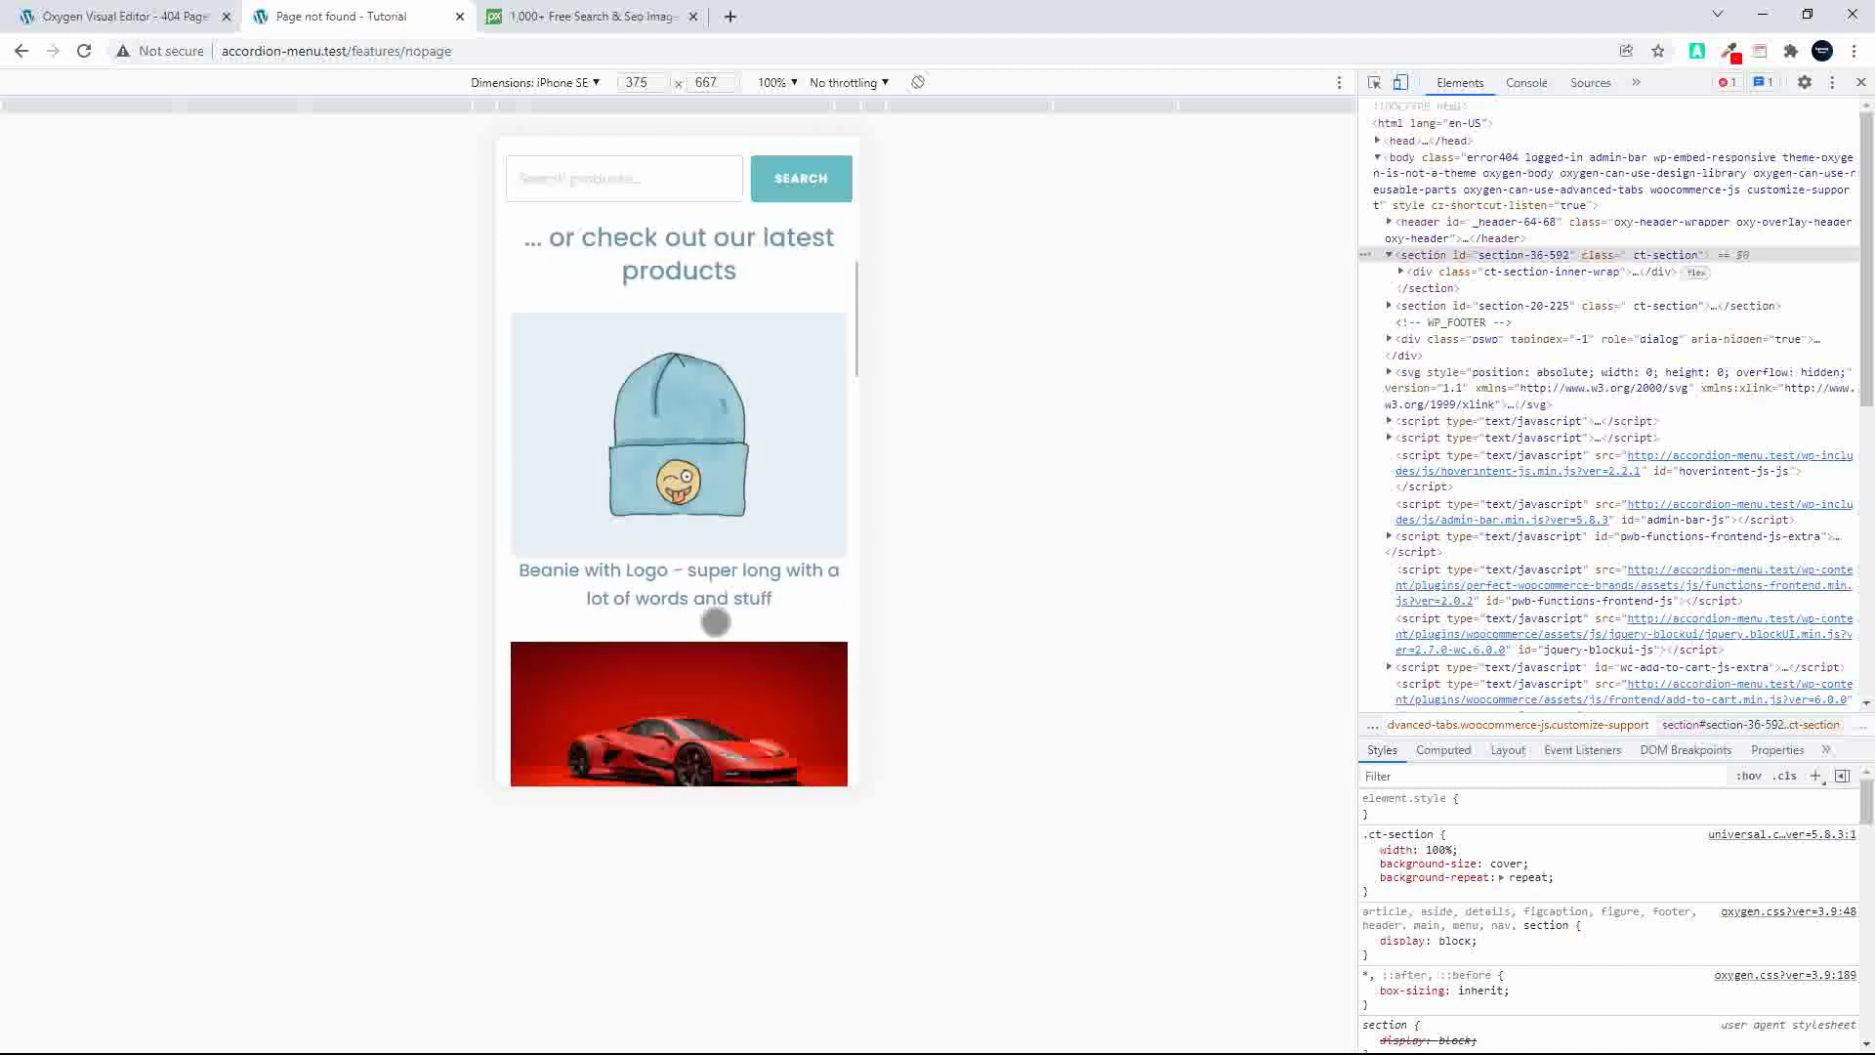
pyautogui.scroll(-5, 724, 547)
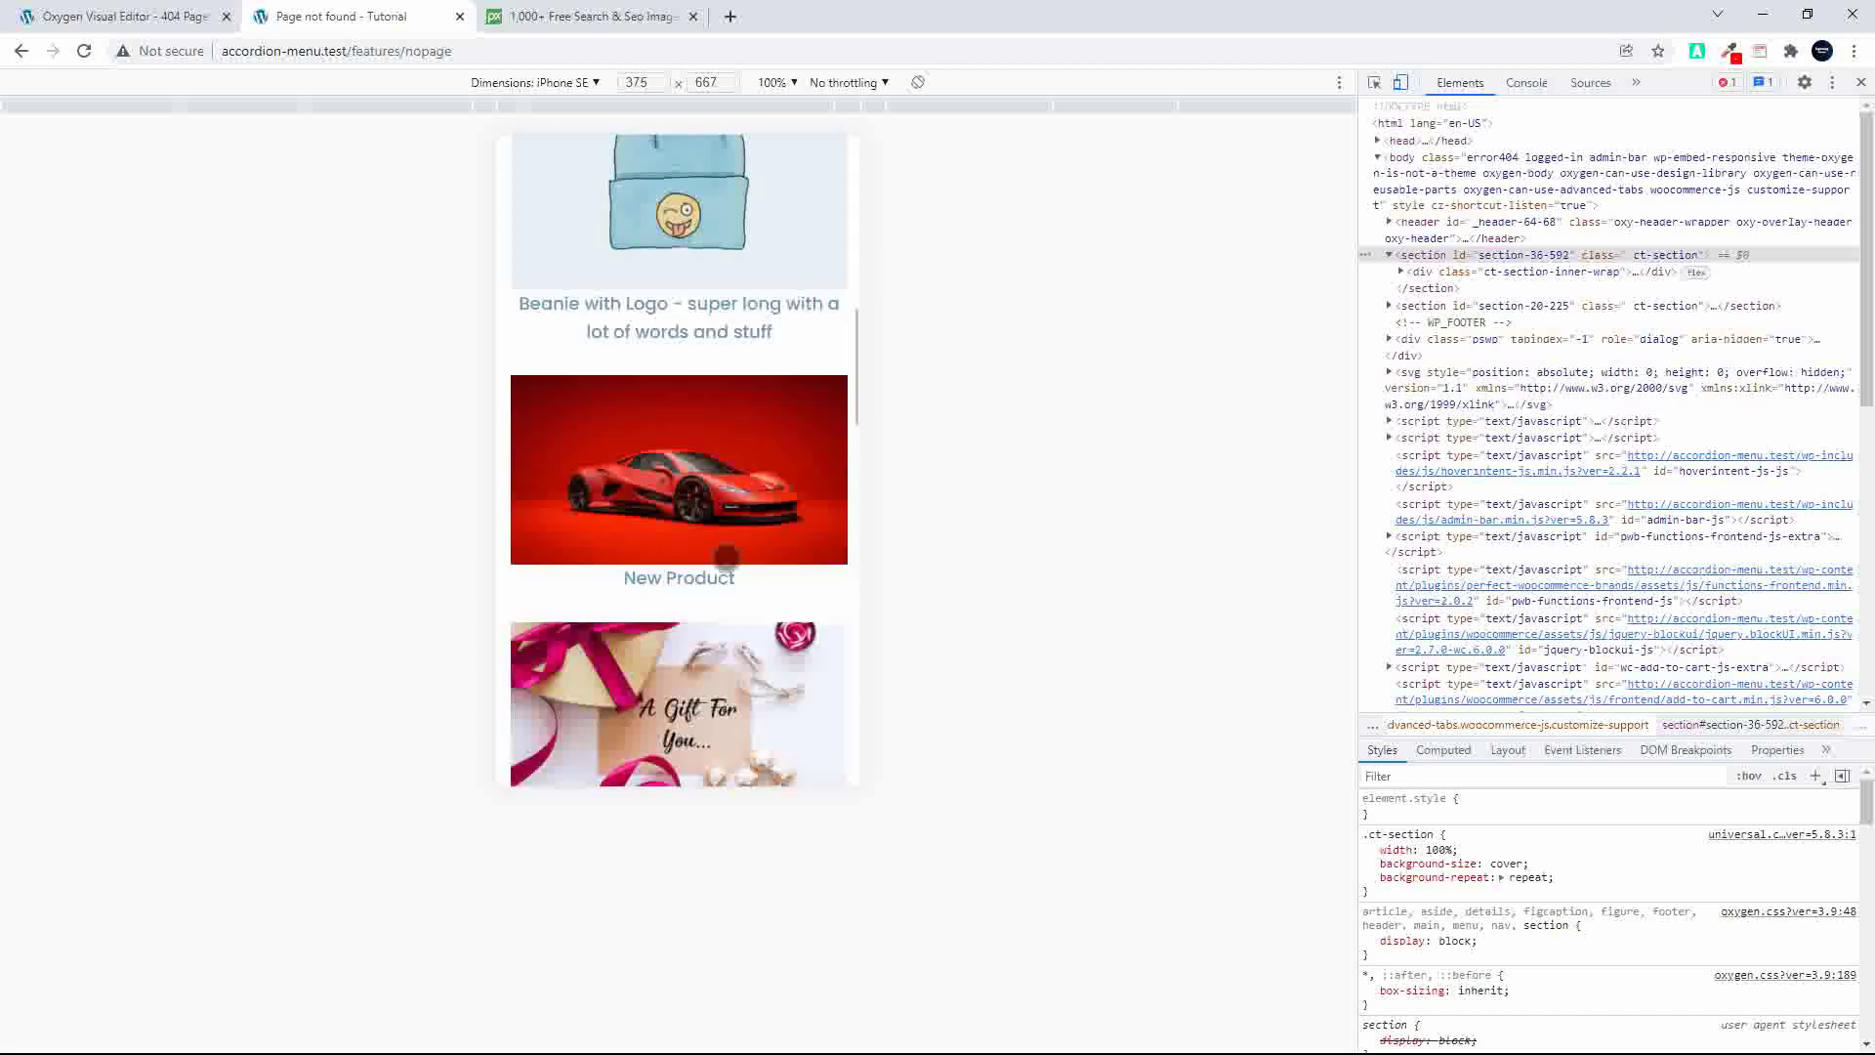
pyautogui.scroll(-3, 724, 557)
pyautogui.scroll(12, 720, 548)
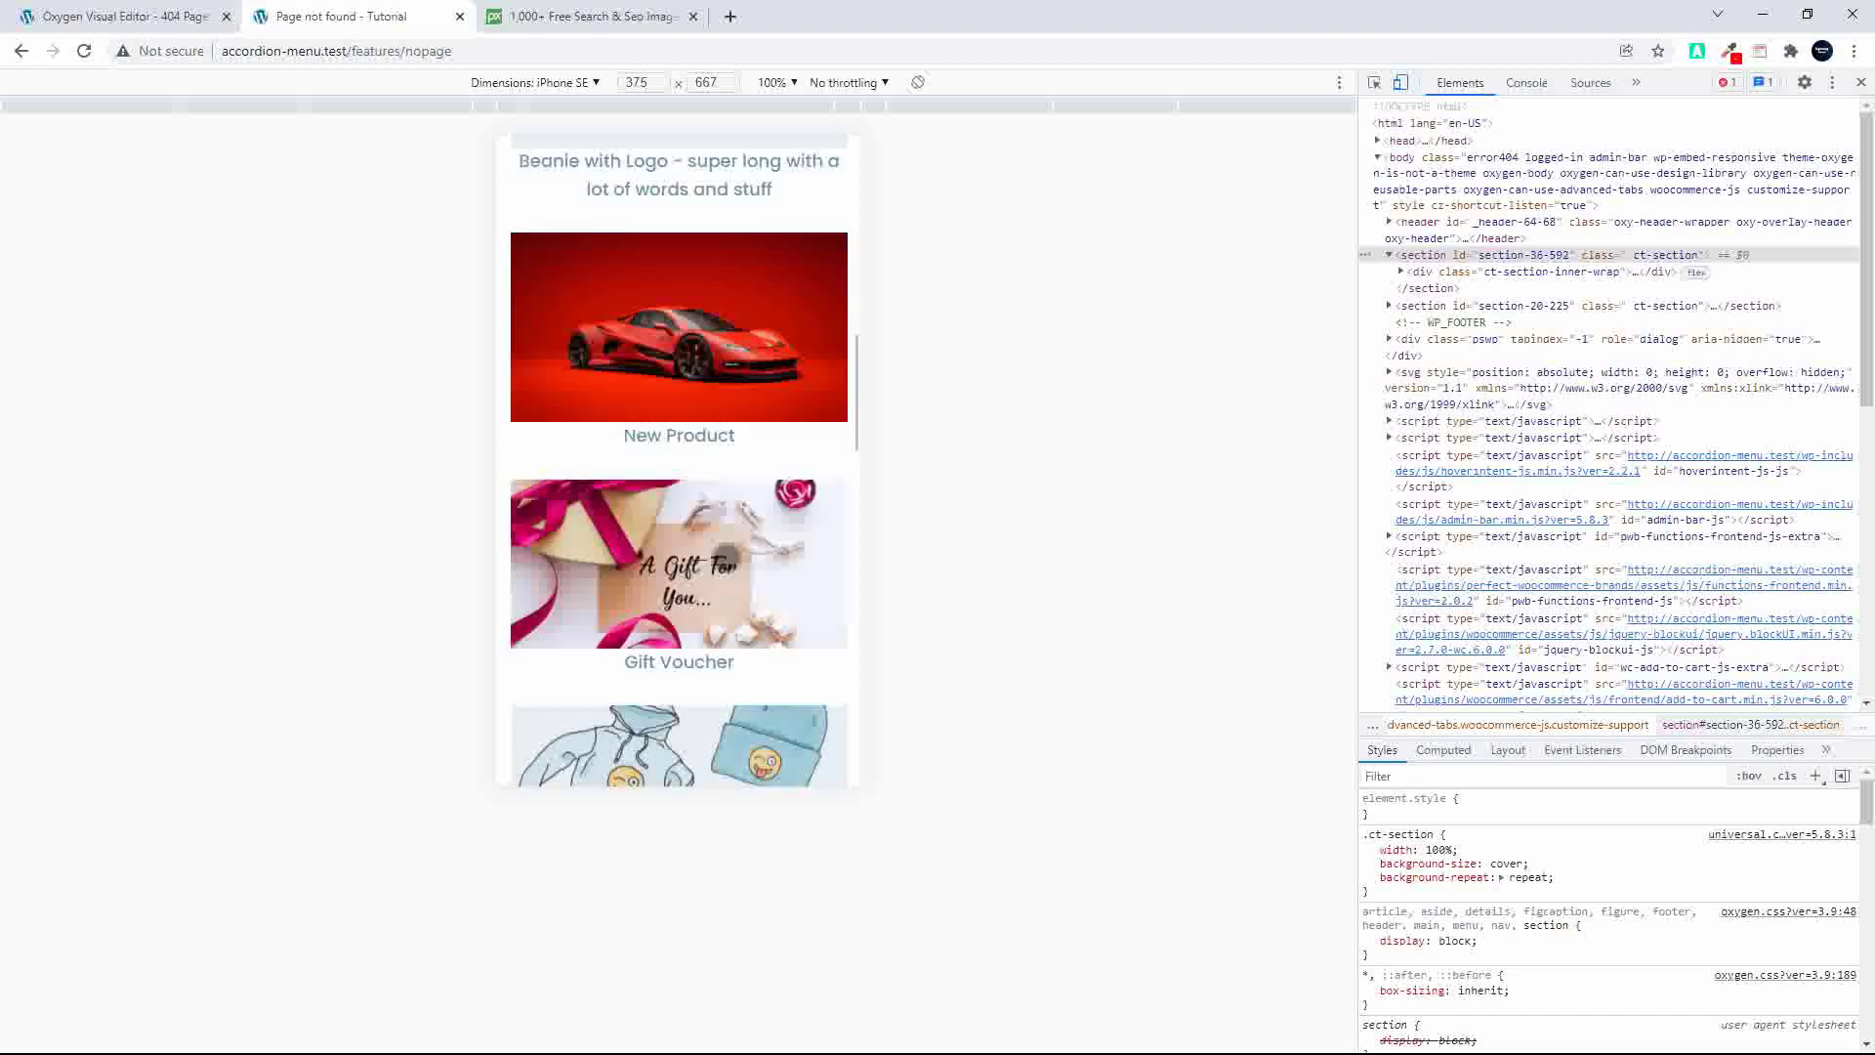
pyautogui.click(1861, 82)
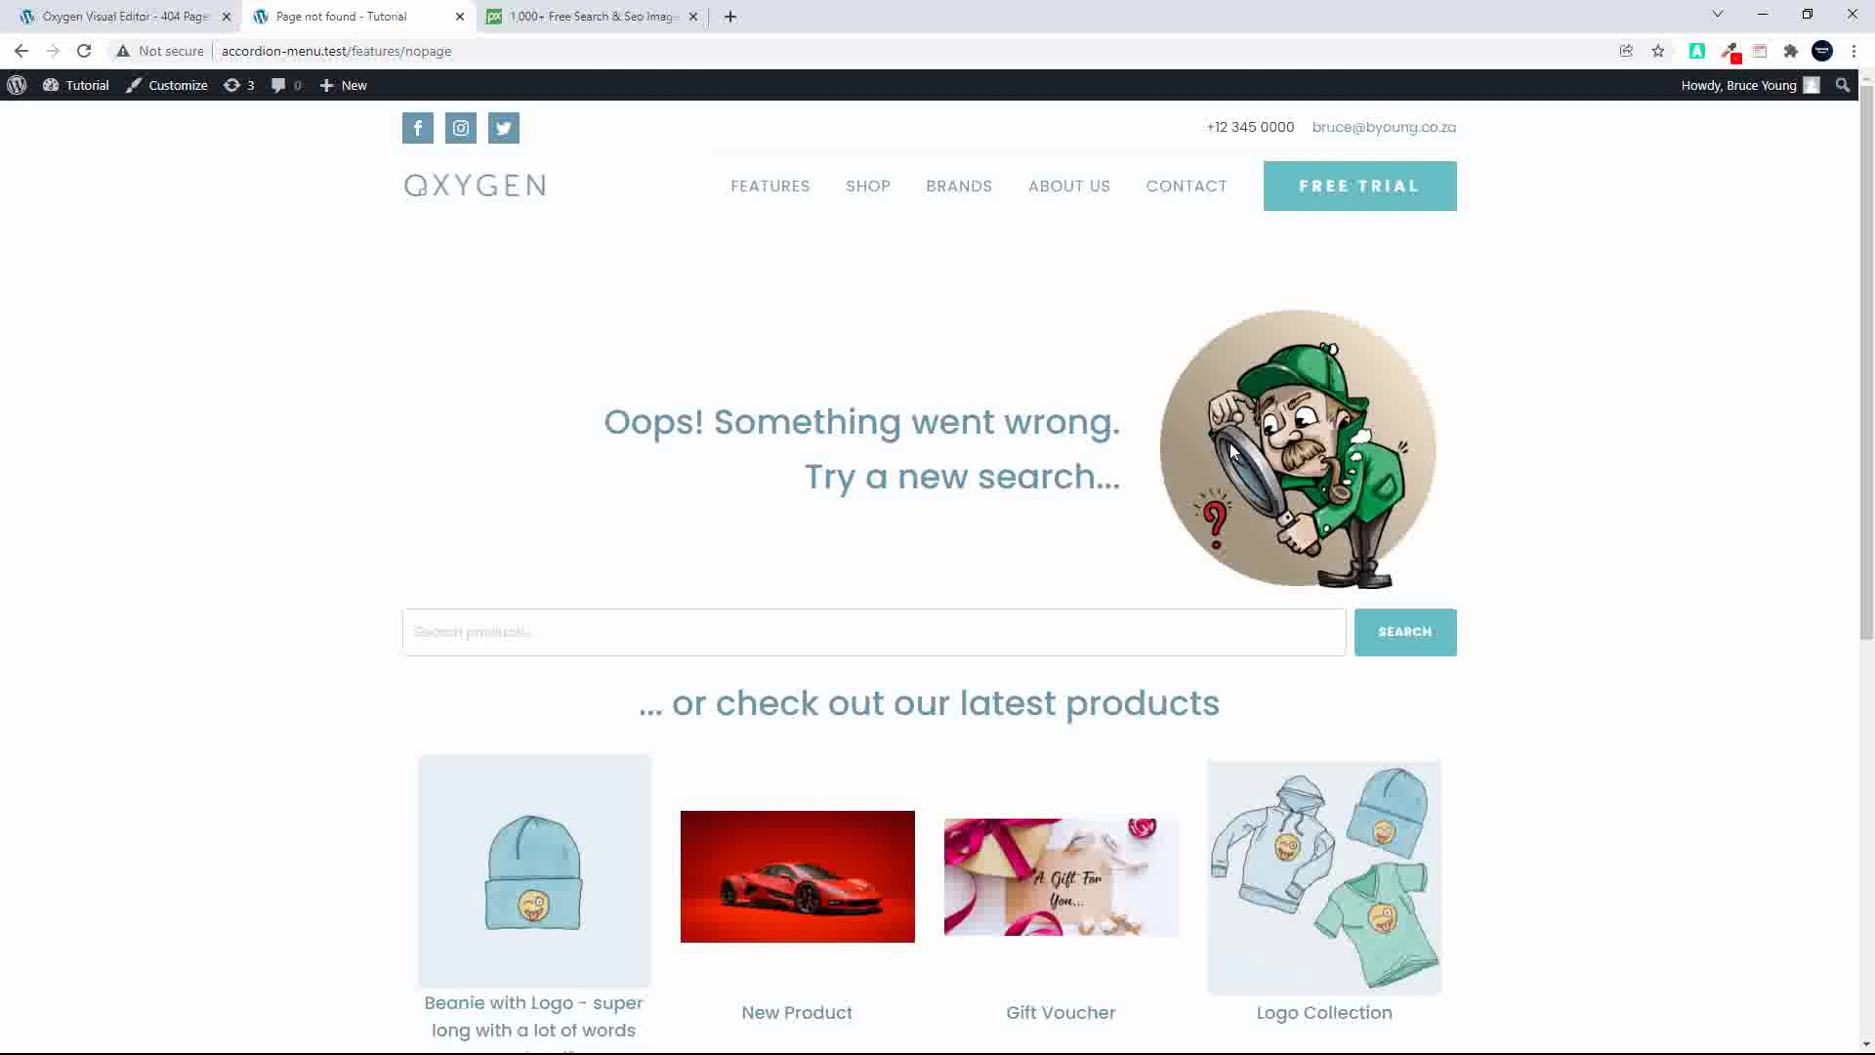
# Step: Back in the Oxygen editor's All devices view, reduce the page section's top padding to 0 px
pyautogui.click(148, 22)
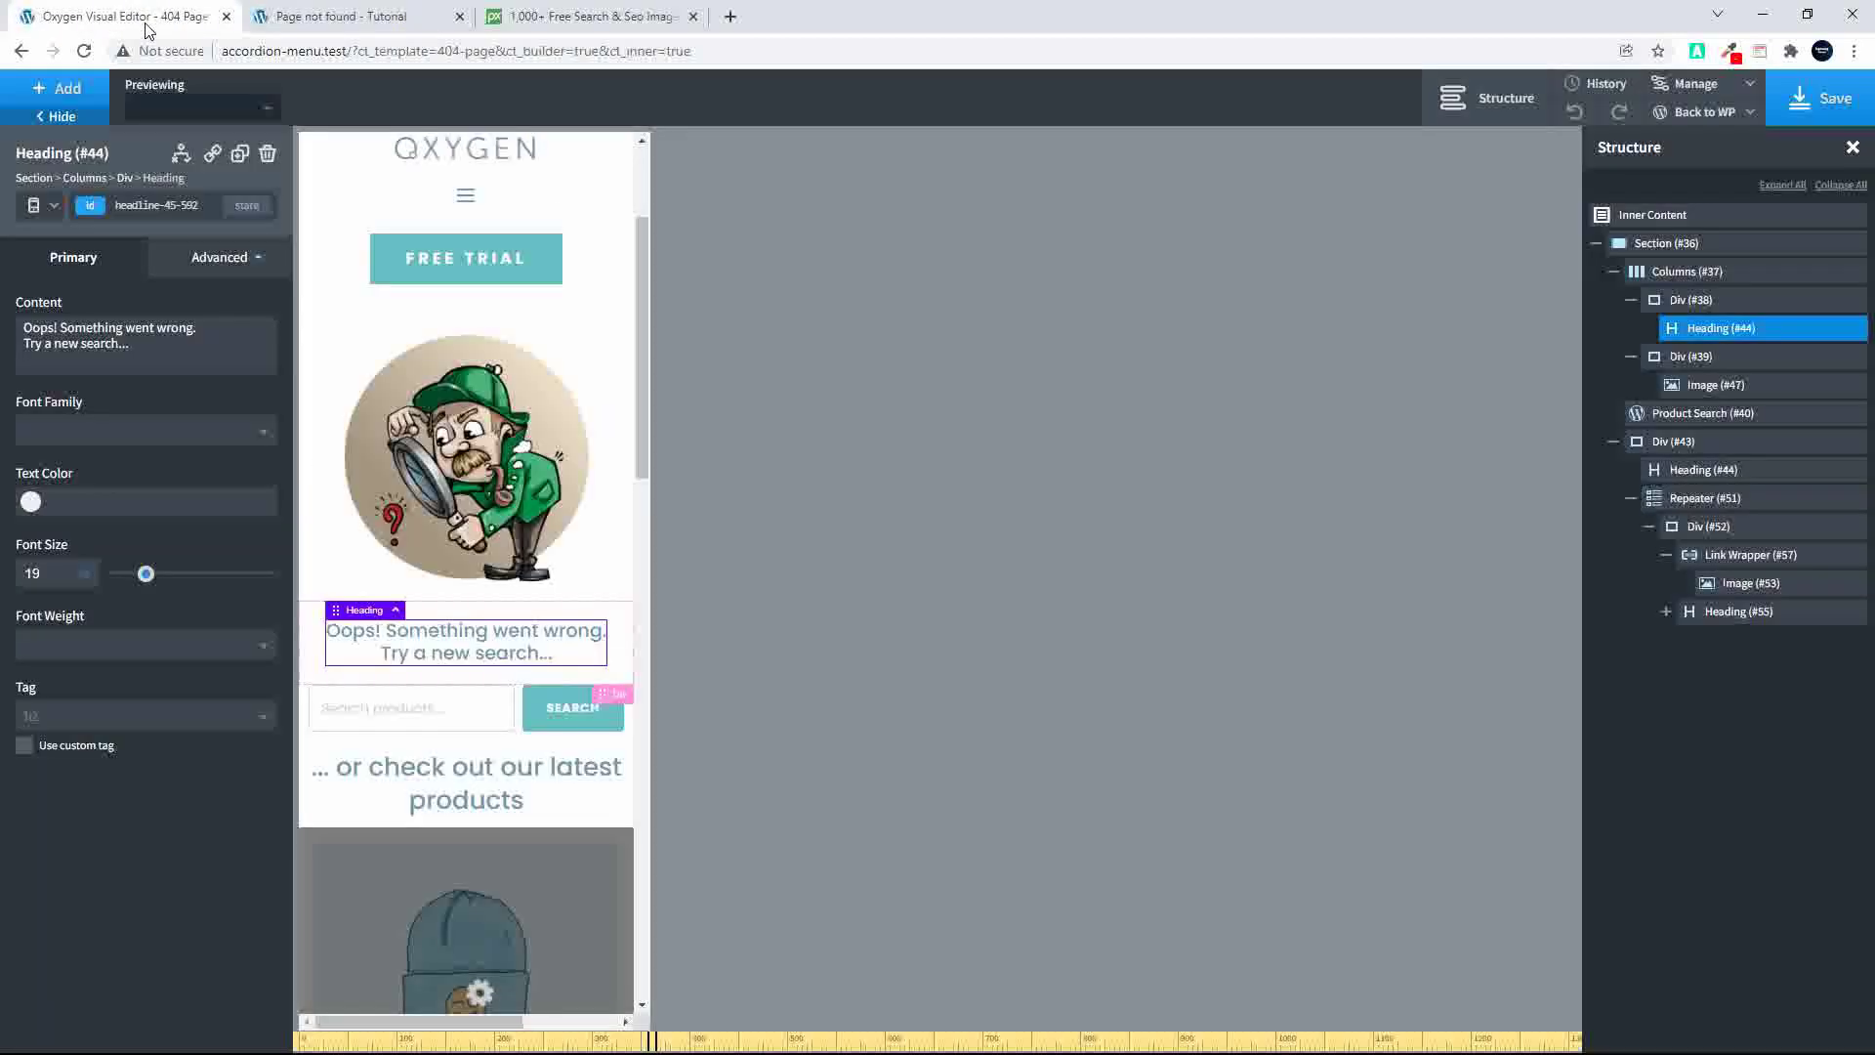
pyautogui.click(54, 207)
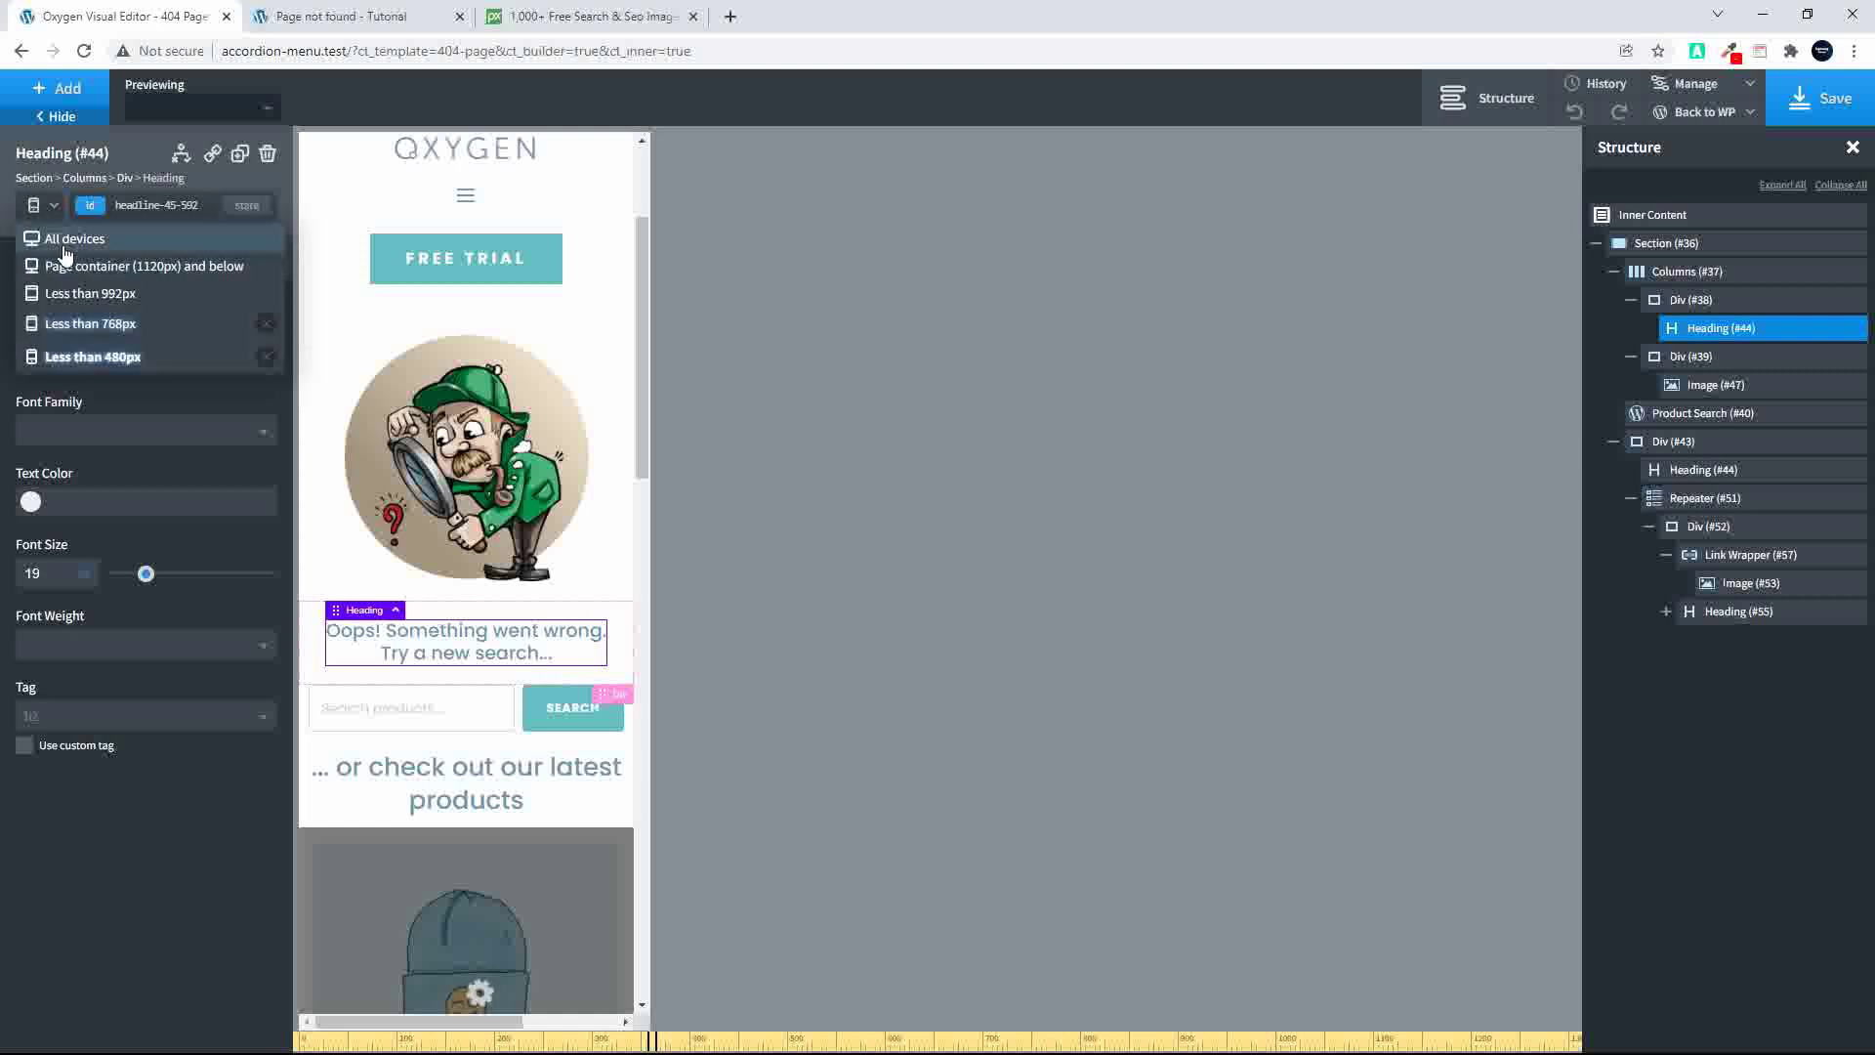
pyautogui.click(59, 235)
pyautogui.click(544, 231)
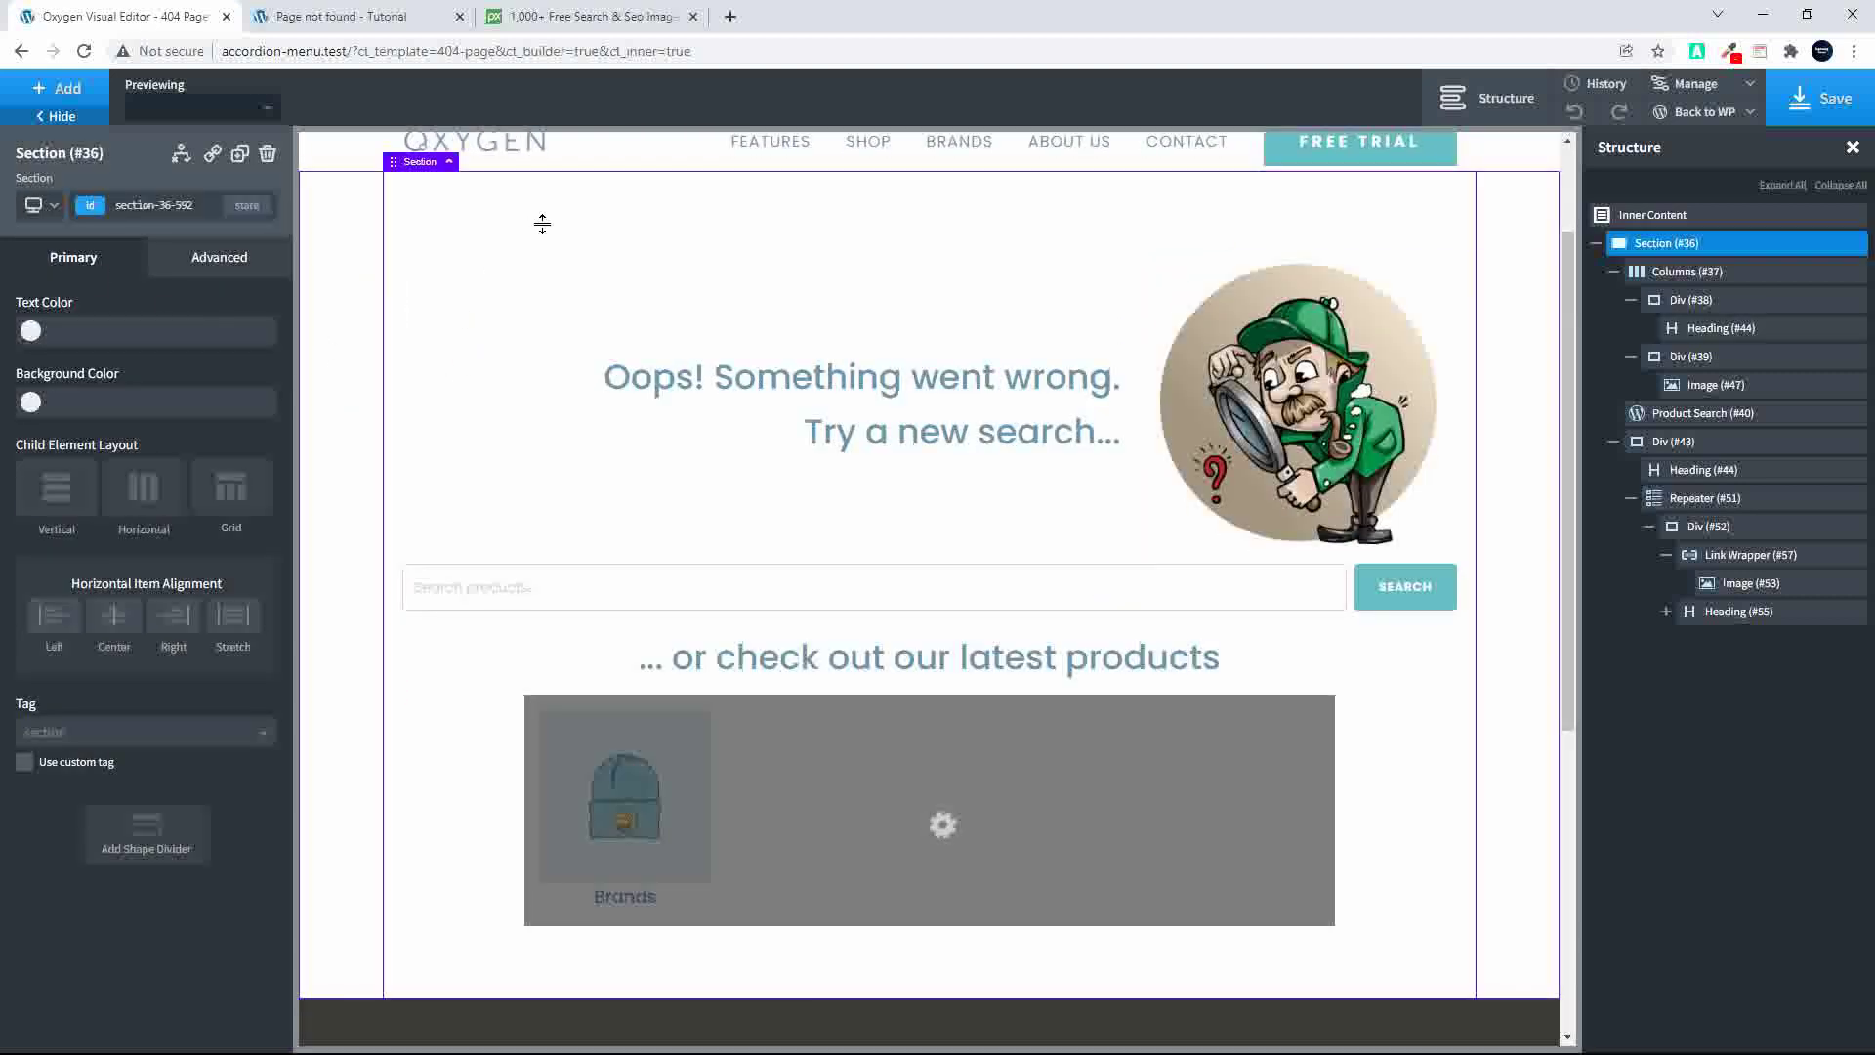
pyautogui.moveTo(862, 175); pyautogui.dragTo(863, 154)
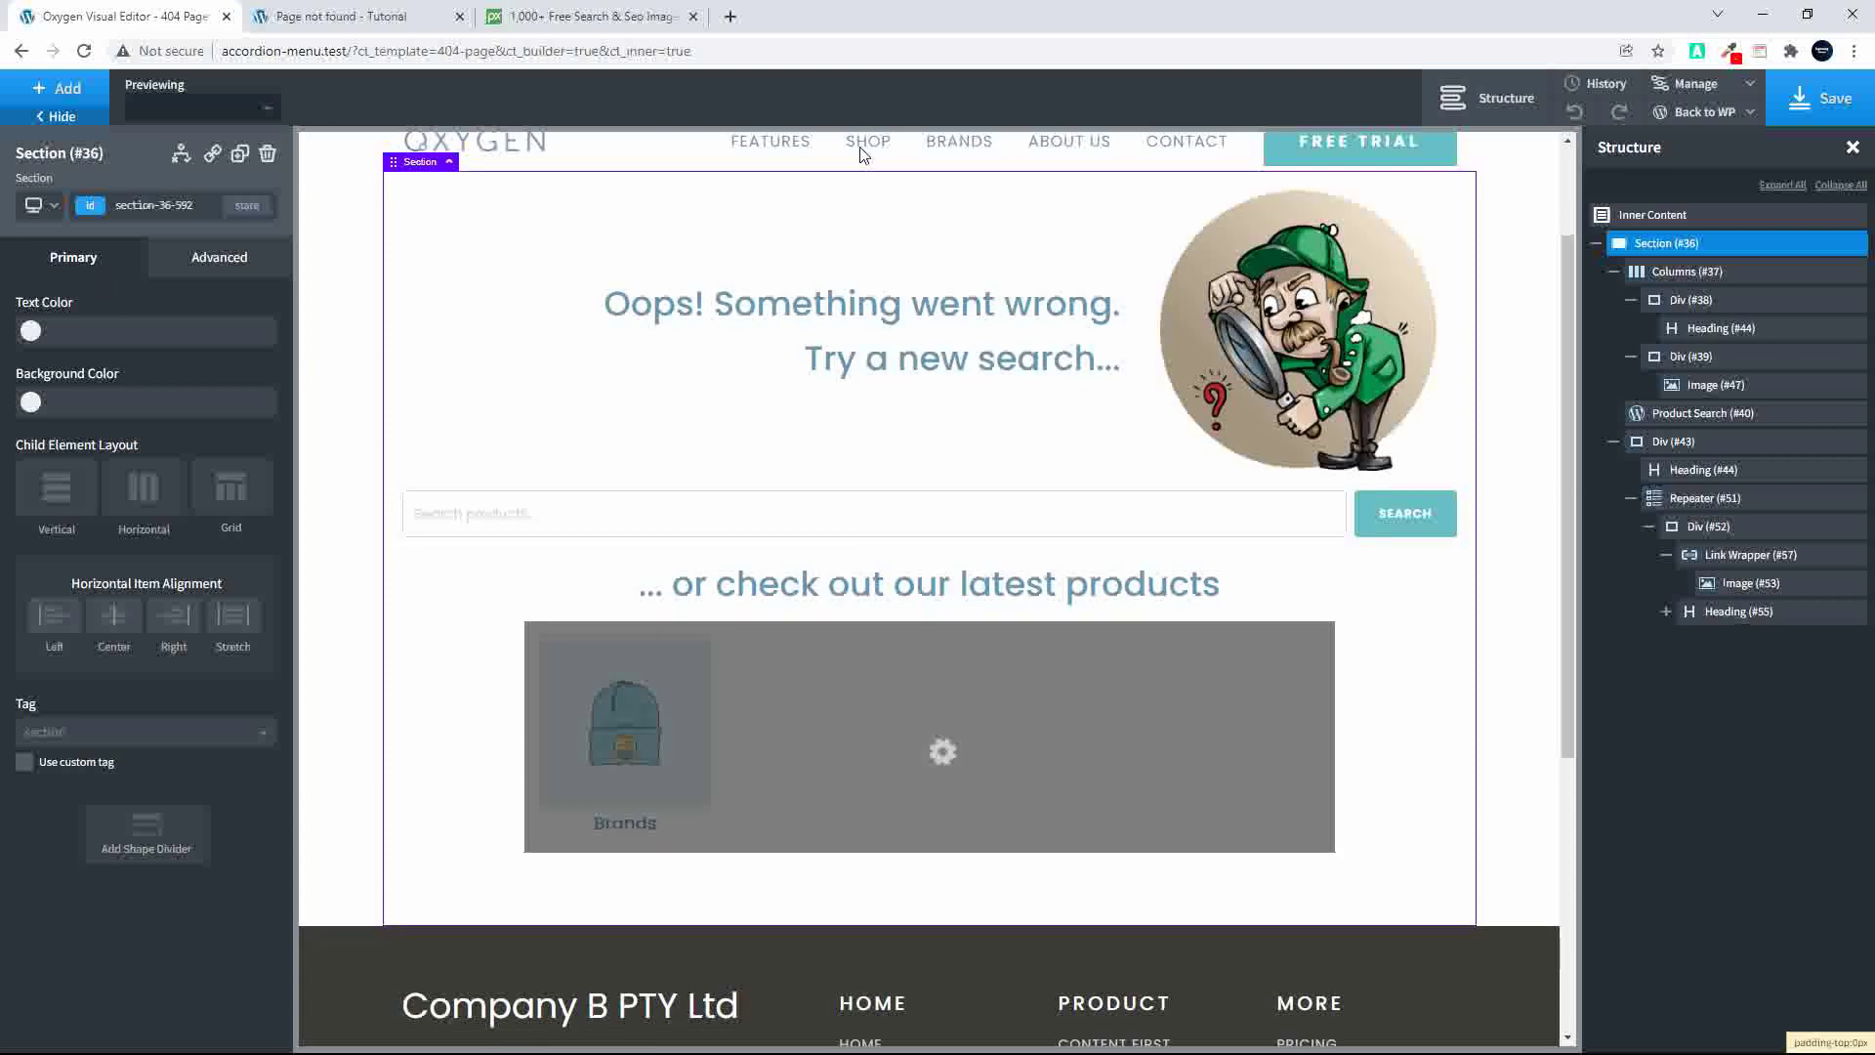
# Step: Save the template and reload the live 404 page at desktop size
pyautogui.click(1821, 97)
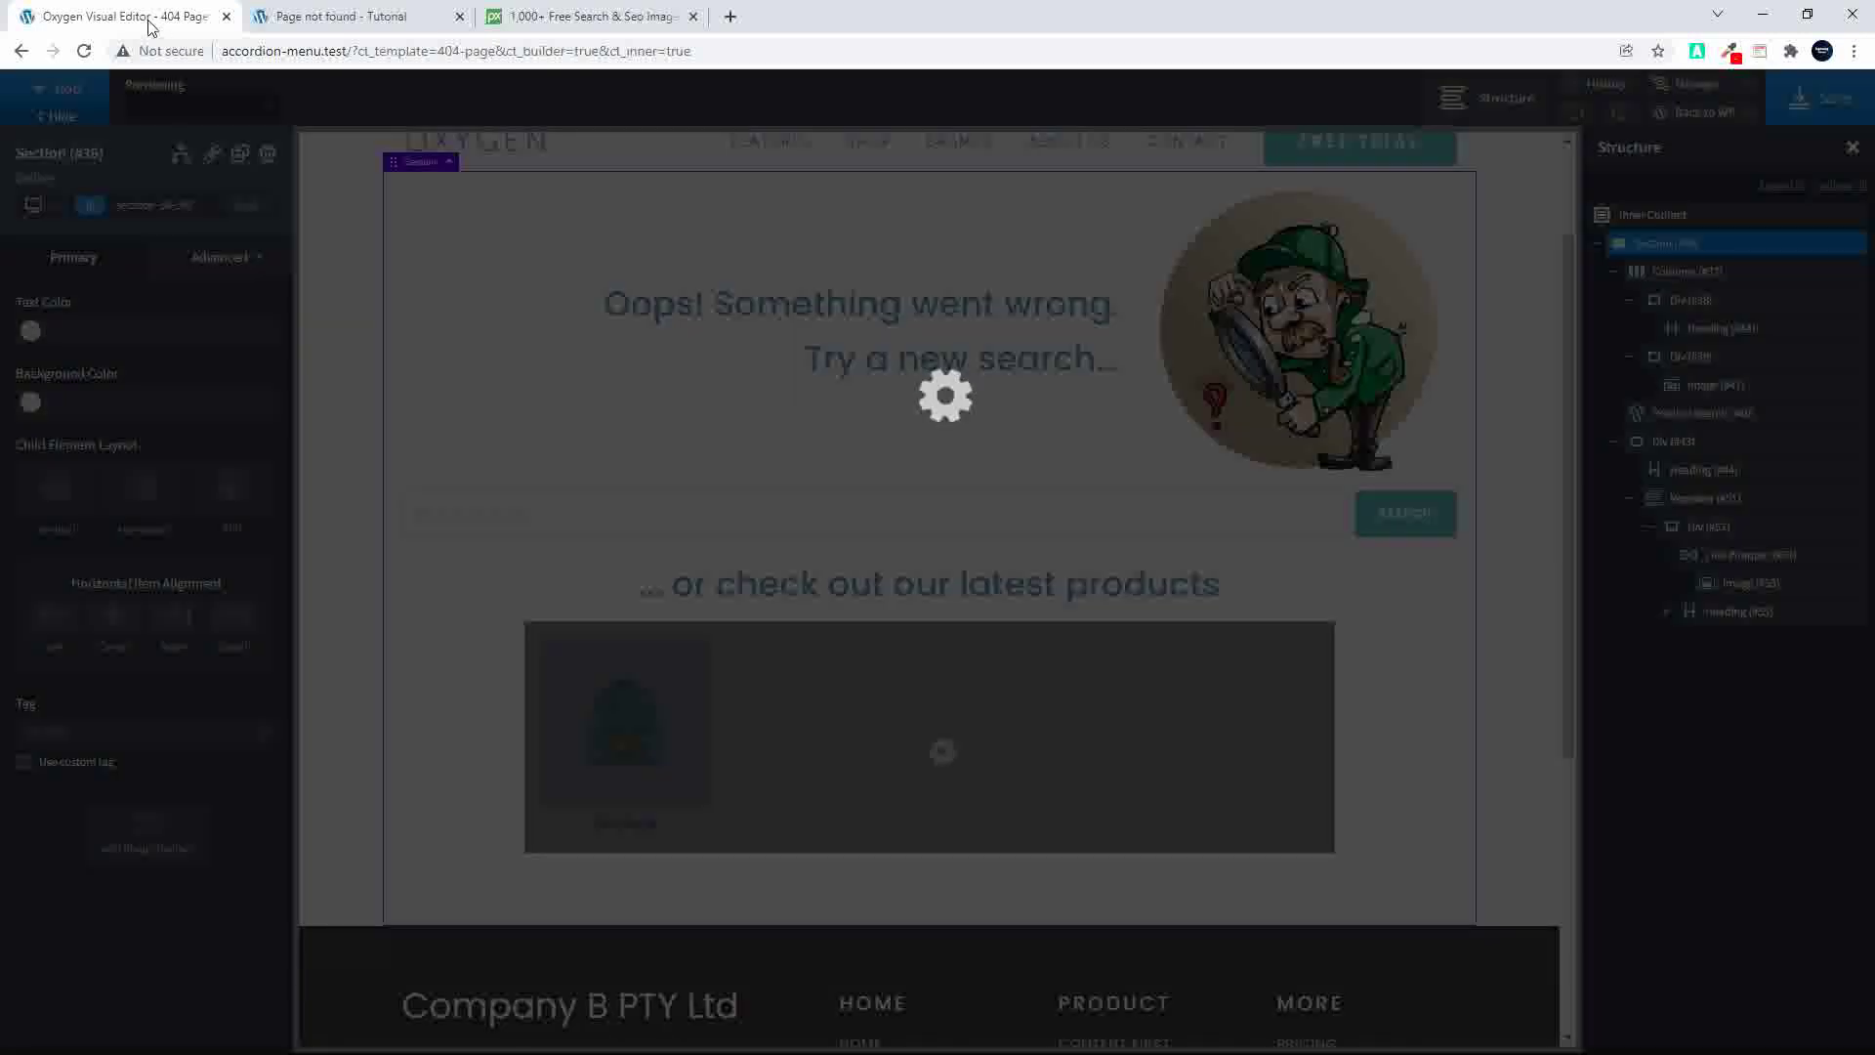
pyautogui.click(344, 25)
pyautogui.click(84, 51)
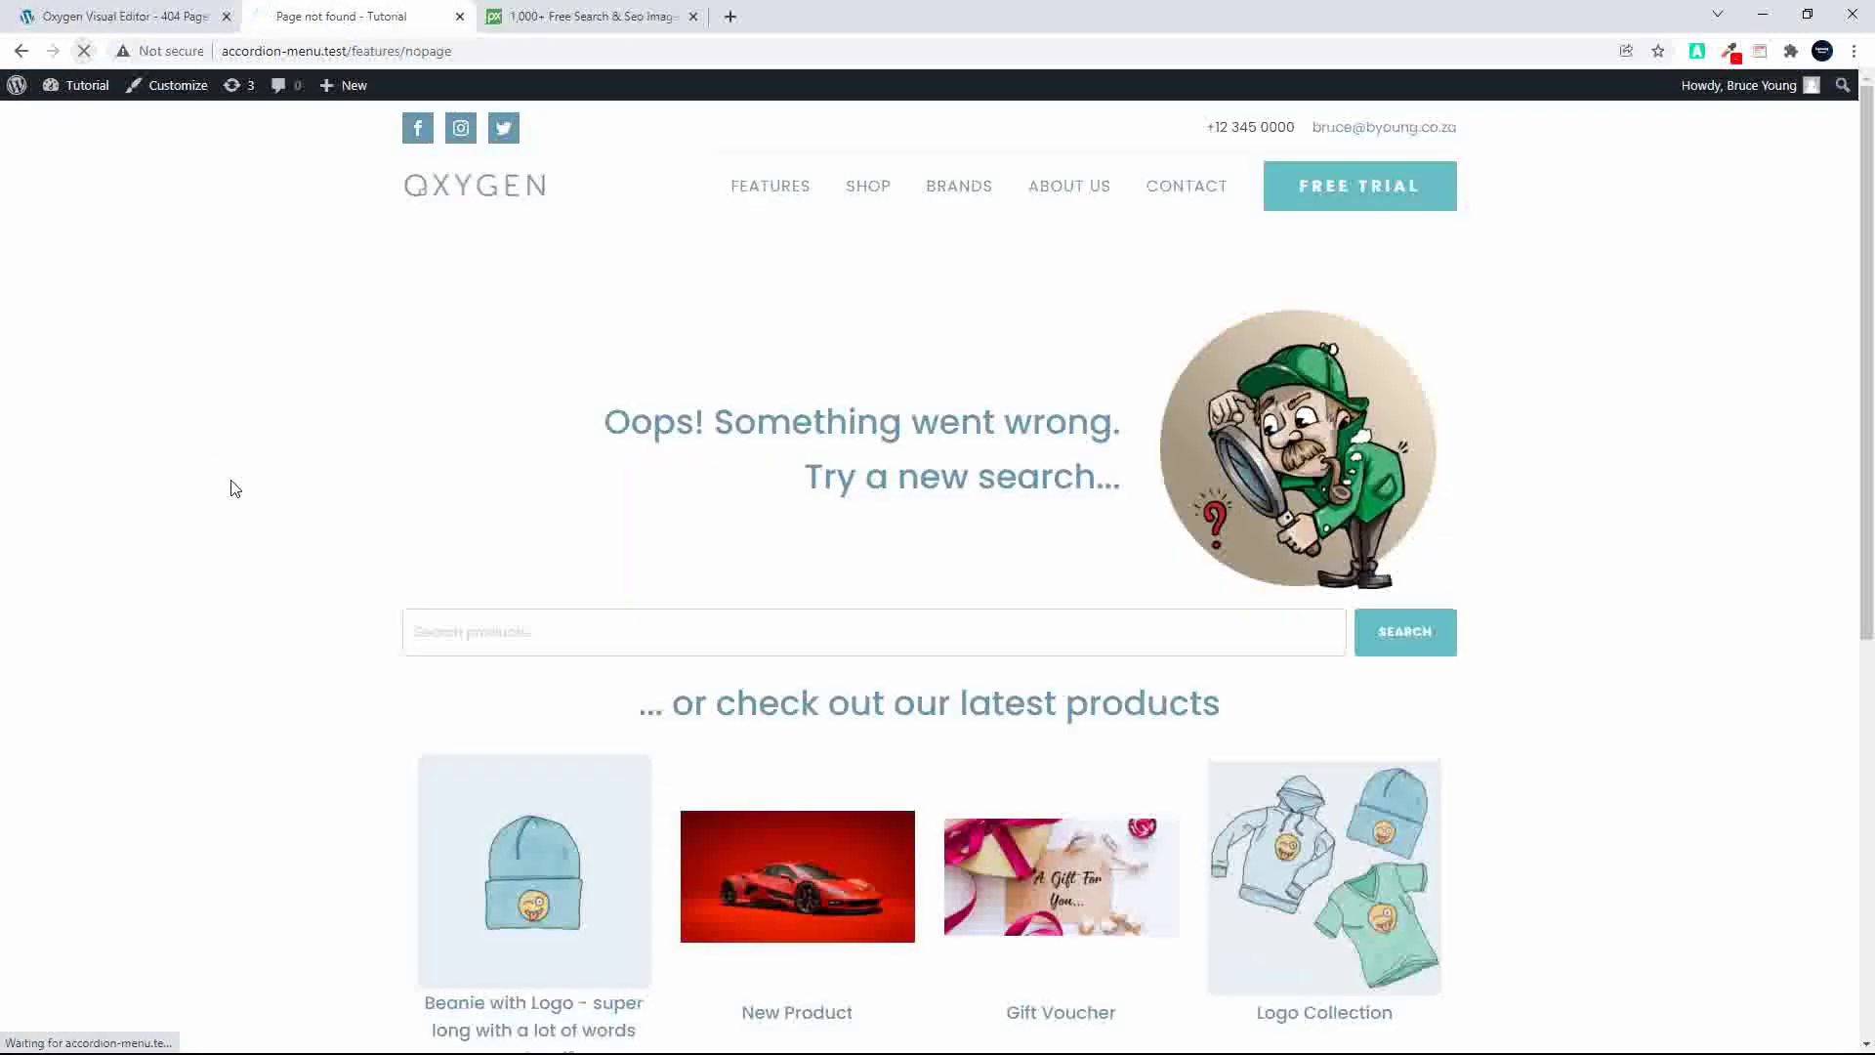